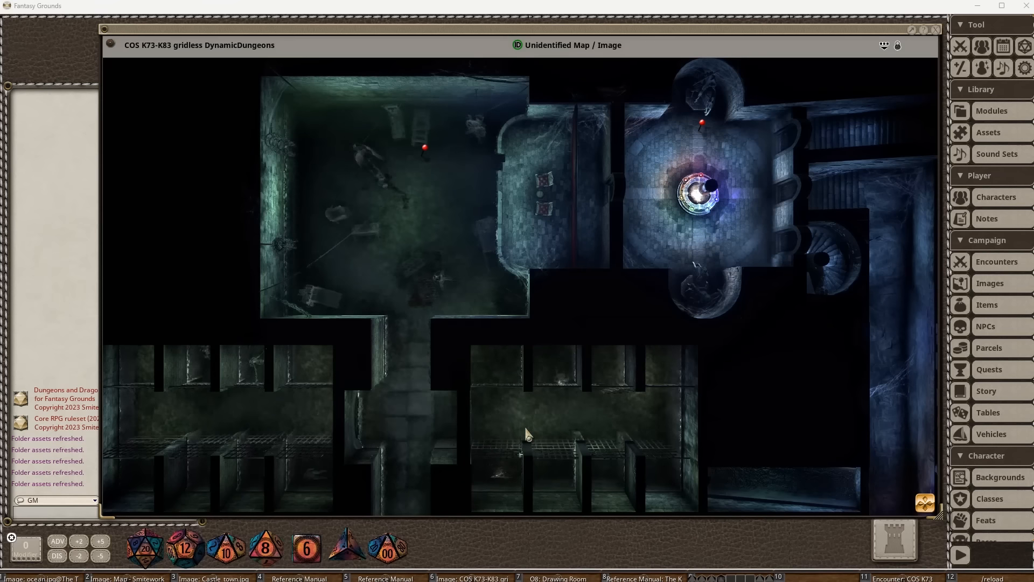
Examine the green-lit chamber, the glowing brazier room and the cell blocks on the K73-K83 map.
{"action": "left_click", "coordinate": [406, 237]}
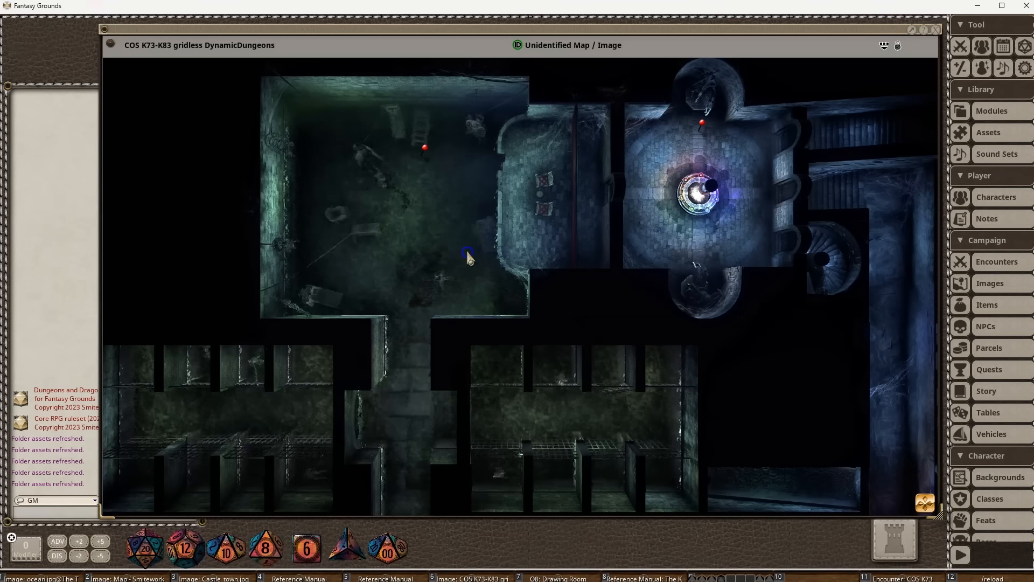
{"action": "scroll", "coordinate": [404, 243], "scroll_direction": "up", "scroll_amount": 3}
{"action": "scroll", "coordinate": [447, 213], "scroll_direction": "up", "scroll_amount": 2}
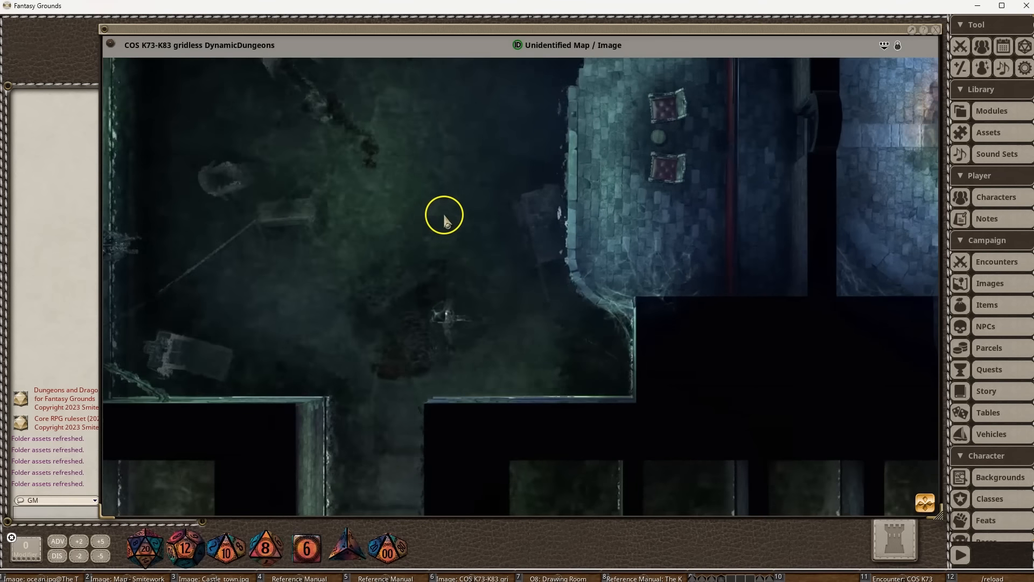
{"action": "scroll", "coordinate": [443, 208], "scroll_direction": "down", "scroll_amount": 3}
{"action": "left_click_drag", "start_coordinate": [443, 201], "coordinate": [408, 255]}
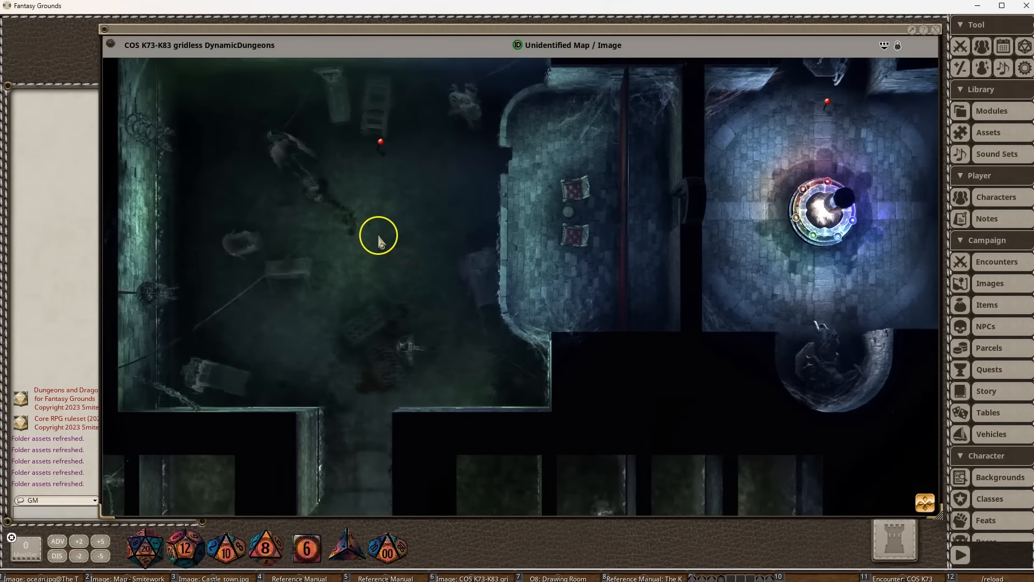
{"action": "scroll", "coordinate": [775, 245], "scroll_direction": "up", "scroll_amount": 2}
{"action": "left_click_drag", "start_coordinate": [775, 245], "coordinate": [496, 291]}
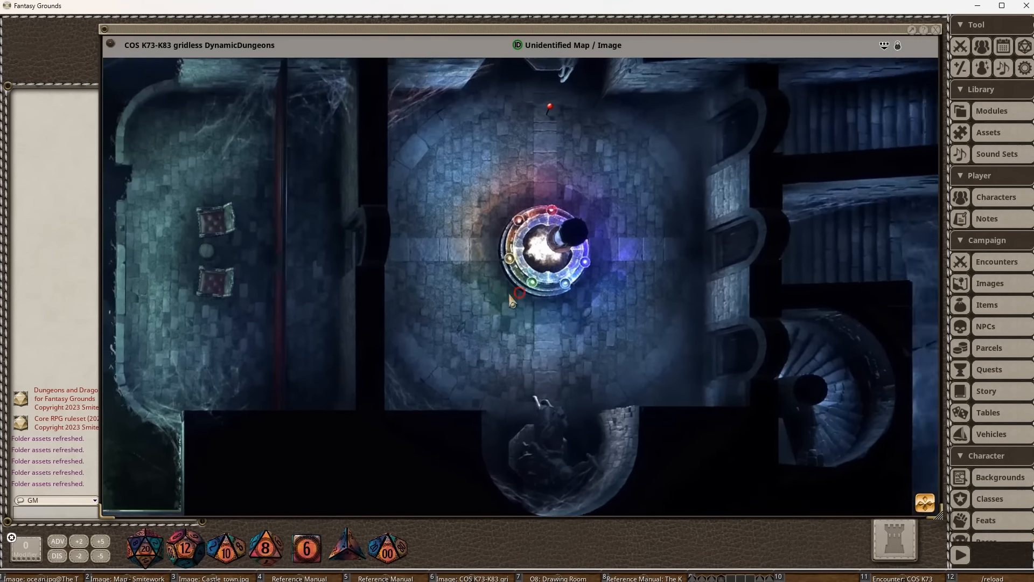
{"action": "scroll", "coordinate": [522, 291], "scroll_direction": "up", "scroll_amount": 1}
{"action": "scroll", "coordinate": [545, 300], "scroll_direction": "down", "scroll_amount": 3}
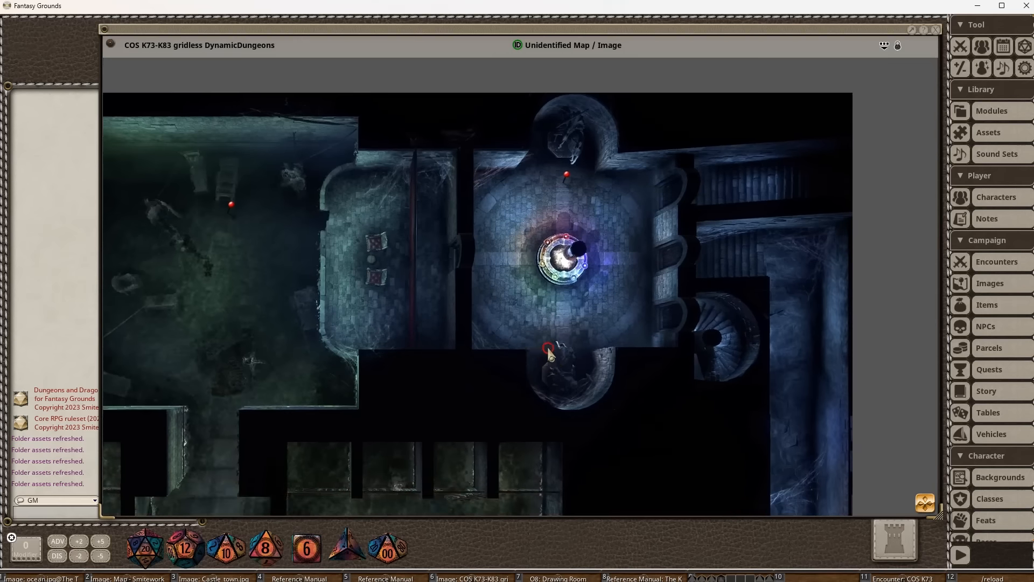
{"action": "left_click_drag", "start_coordinate": [548, 346], "coordinate": [654, 238]}
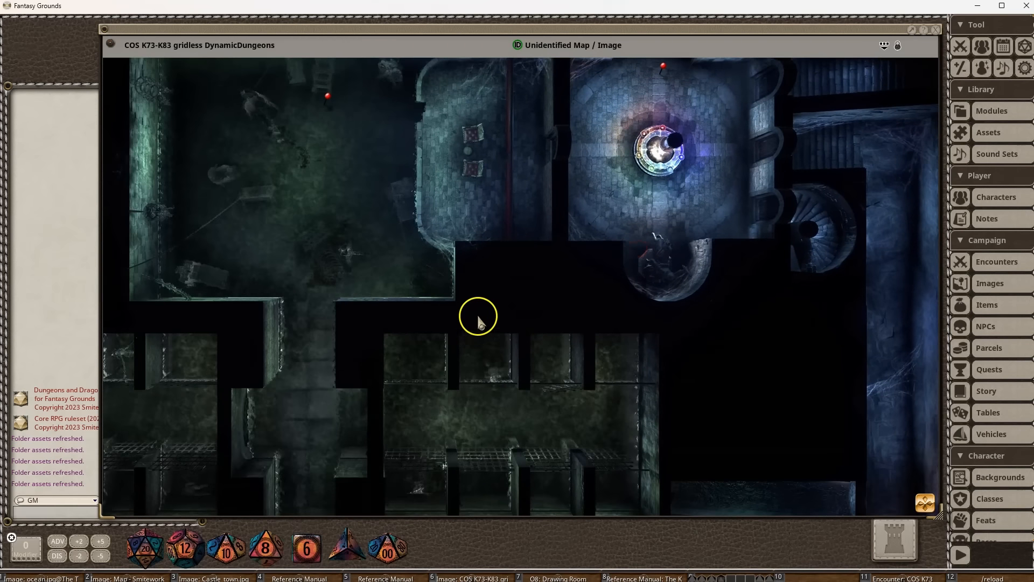
{"action": "left_click_drag", "start_coordinate": [474, 316], "coordinate": [652, 285]}
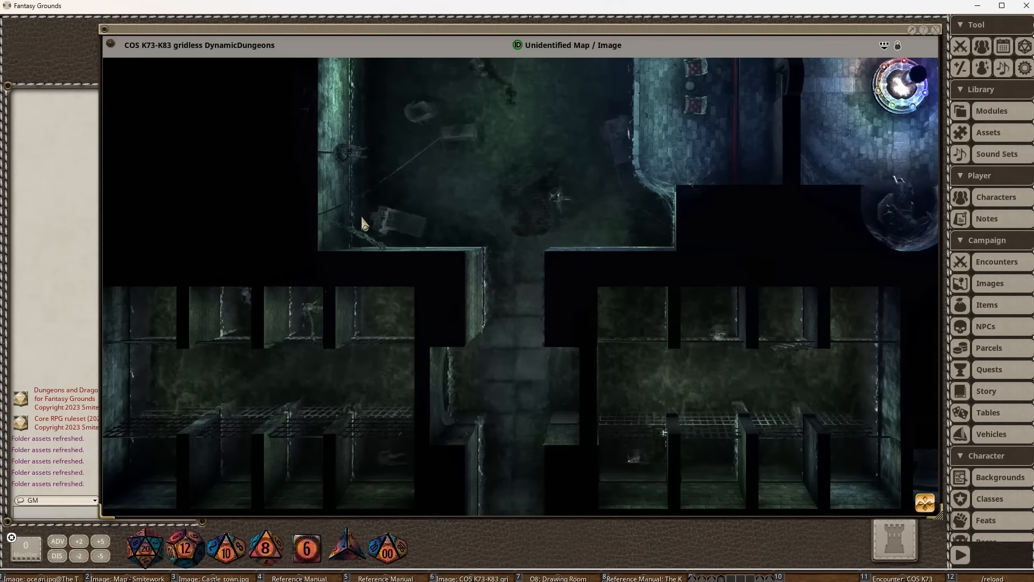
{"action": "scroll", "coordinate": [521, 258], "scroll_direction": "up", "scroll_amount": 2}
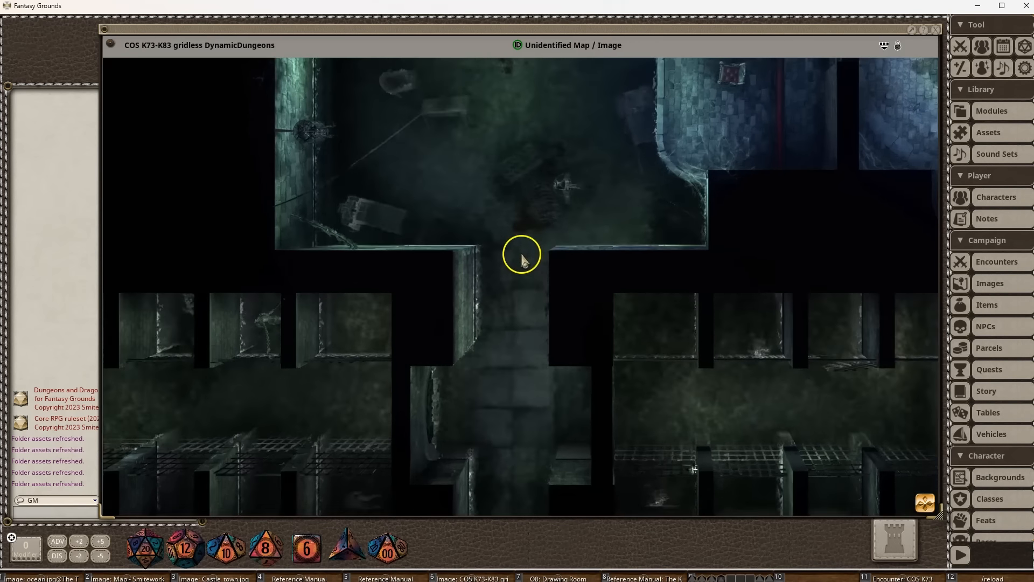
{"action": "scroll", "coordinate": [522, 255], "scroll_direction": "down", "scroll_amount": 3}
{"action": "left_click_drag", "start_coordinate": [573, 230], "coordinate": [535, 289]}
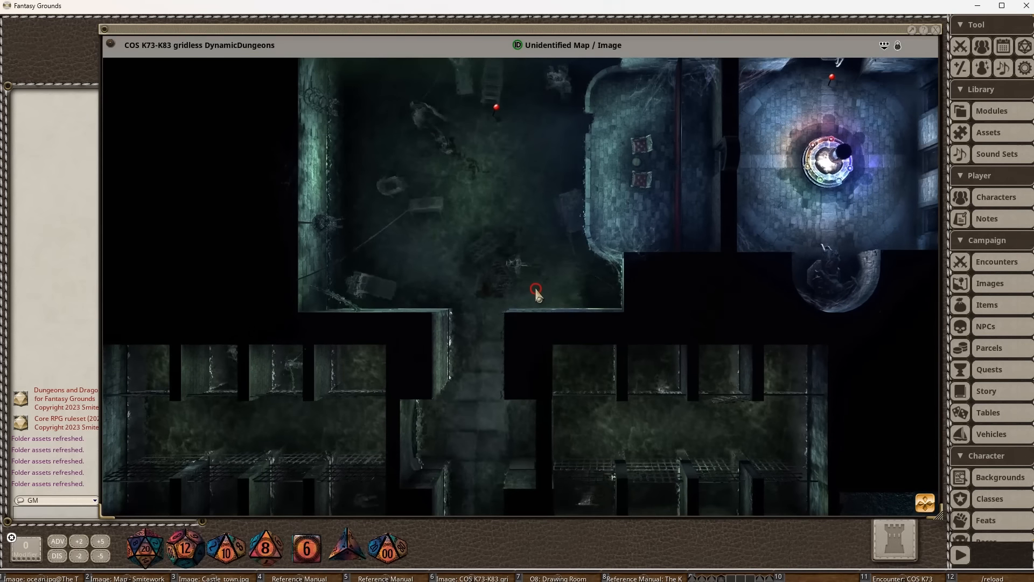
Open the Vamps and Ghouls encounter from the map pin in the brazier room and add it to the combat tracker.
{"action": "left_click", "coordinate": [497, 110]}
{"action": "left_click", "coordinate": [920, 340]}
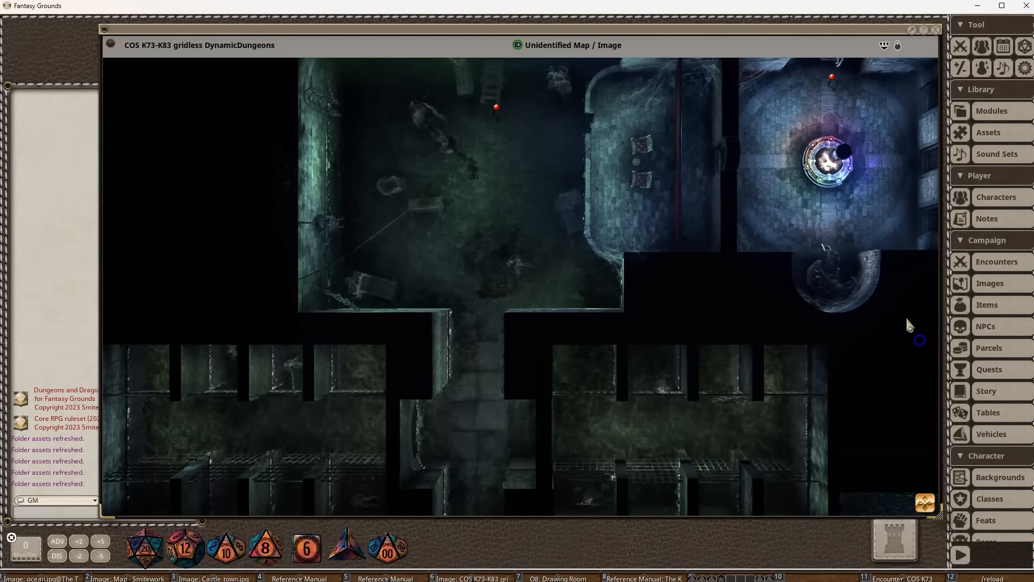
{"action": "left_click", "coordinate": [833, 79]}
{"action": "left_click_drag", "start_coordinate": [764, 200], "coordinate": [675, 209]}
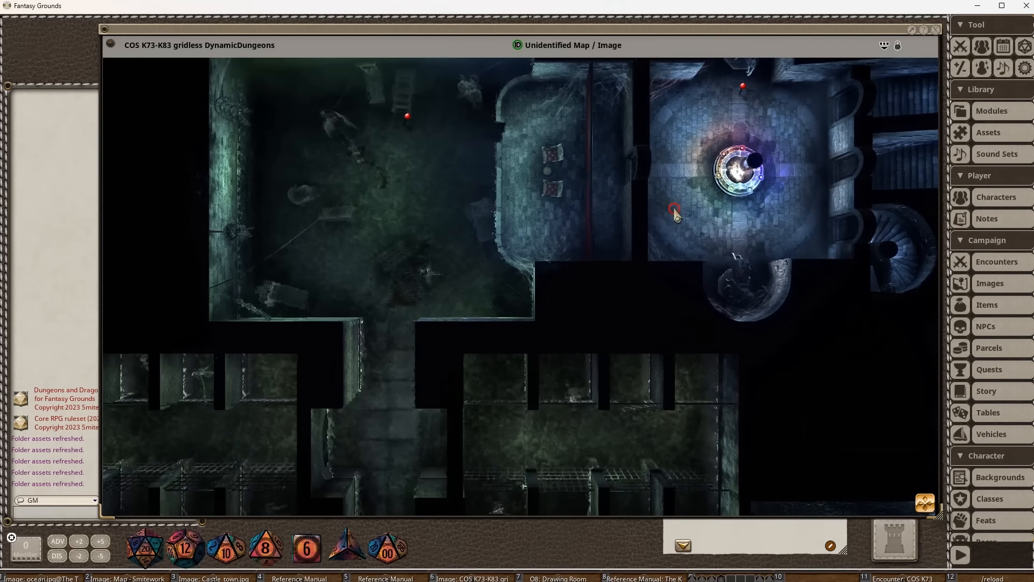
{"action": "left_click", "coordinate": [774, 542]}
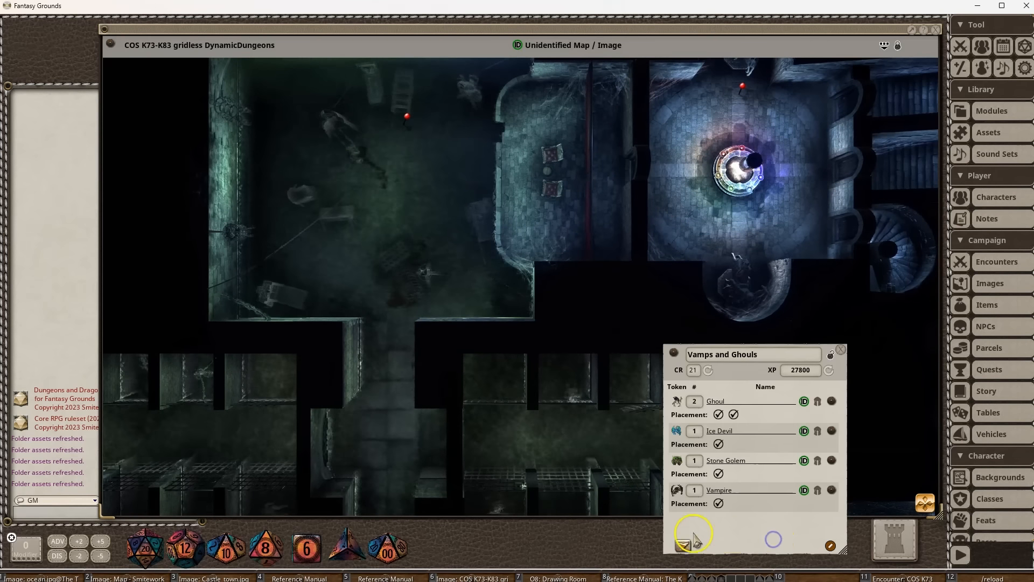
{"action": "left_click", "coordinate": [722, 522]}
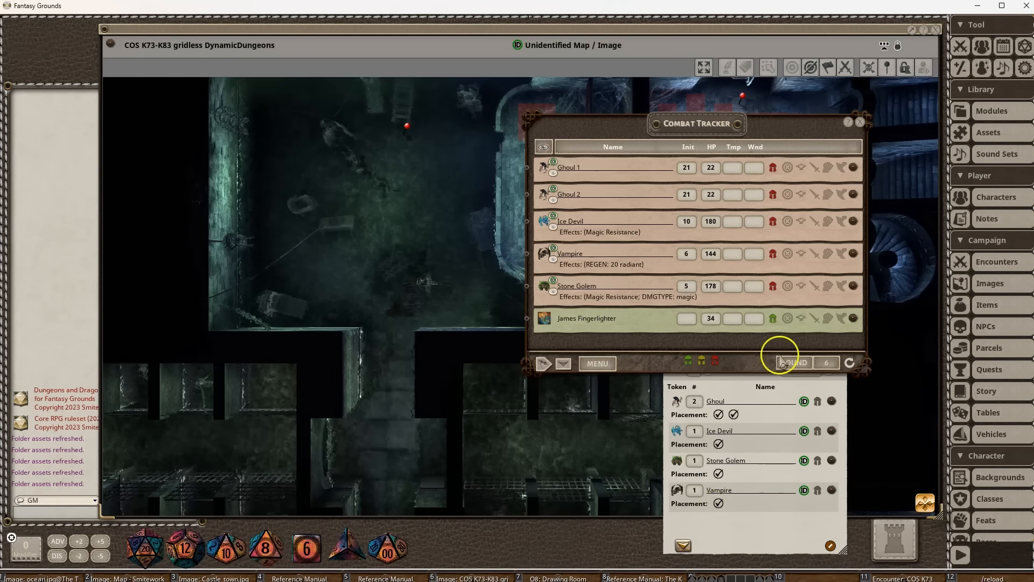
Set the faction of both ghouls, the Ice Devil, the Vampire and the Stone Golem to neutral (yellow), and close the tracker and encounter.
{"action": "left_click", "coordinate": [774, 167]}
{"action": "left_click", "coordinate": [773, 195]}
{"action": "left_click", "coordinate": [773, 221]}
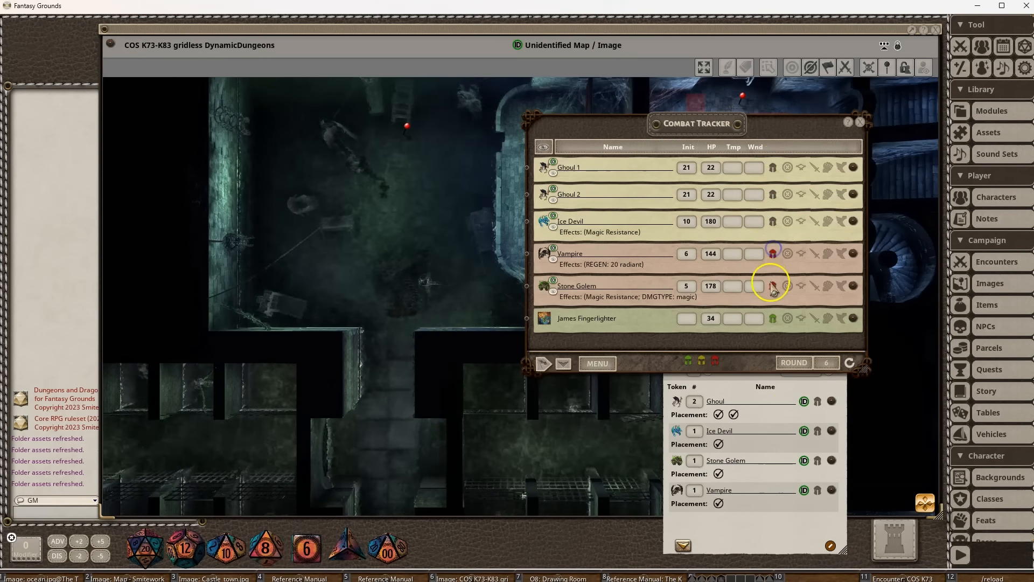
{"action": "left_click", "coordinate": [773, 286]}
{"action": "left_click", "coordinate": [774, 255]}
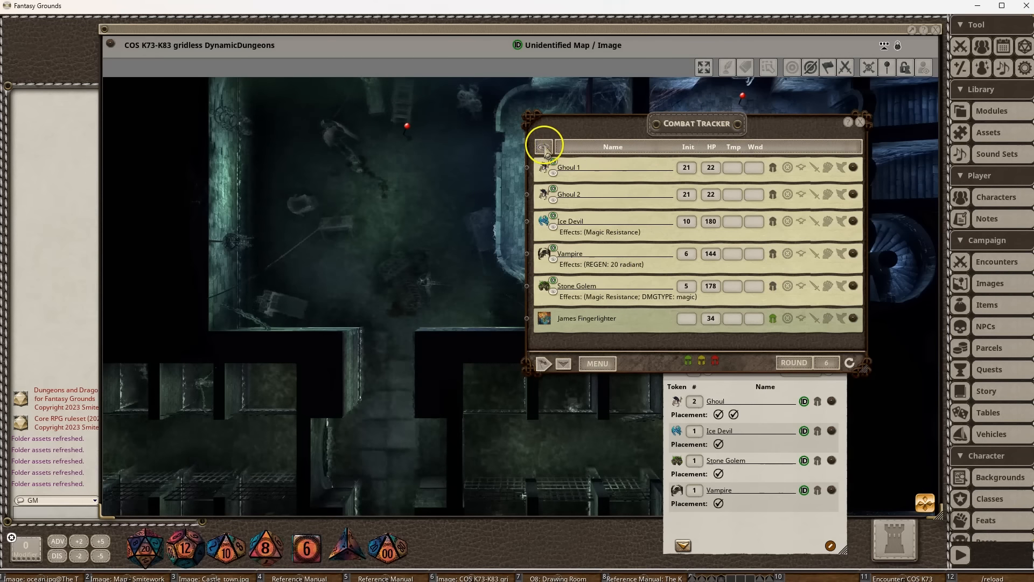
{"action": "left_click", "coordinate": [861, 122]}
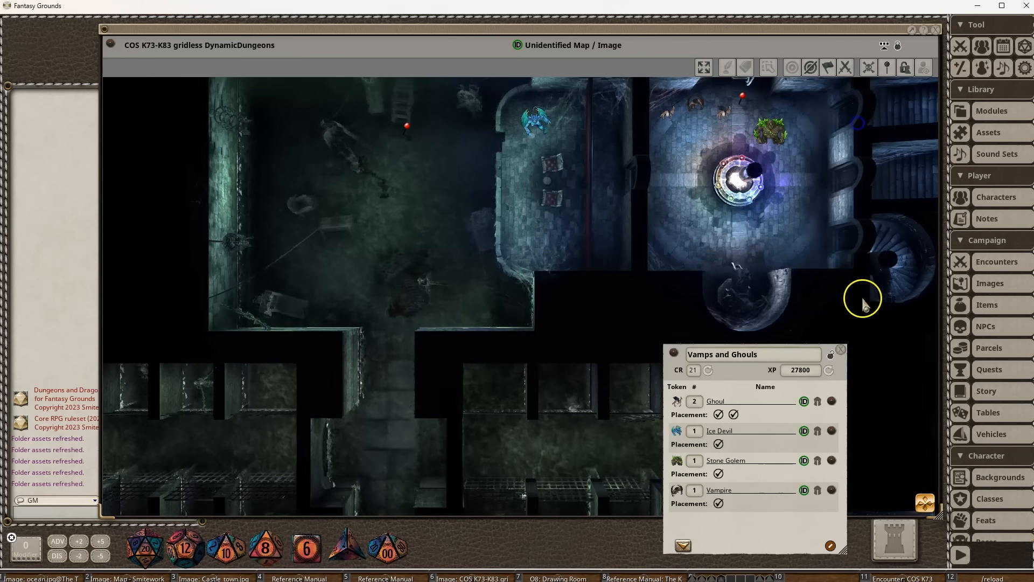
{"action": "left_click", "coordinate": [844, 349]}
Scale the Stone Golem token near the brazier up and down, leaving it slightly larger than its original size.
{"action": "scroll", "coordinate": [743, 169], "scroll_direction": "up", "scroll_amount": 5}
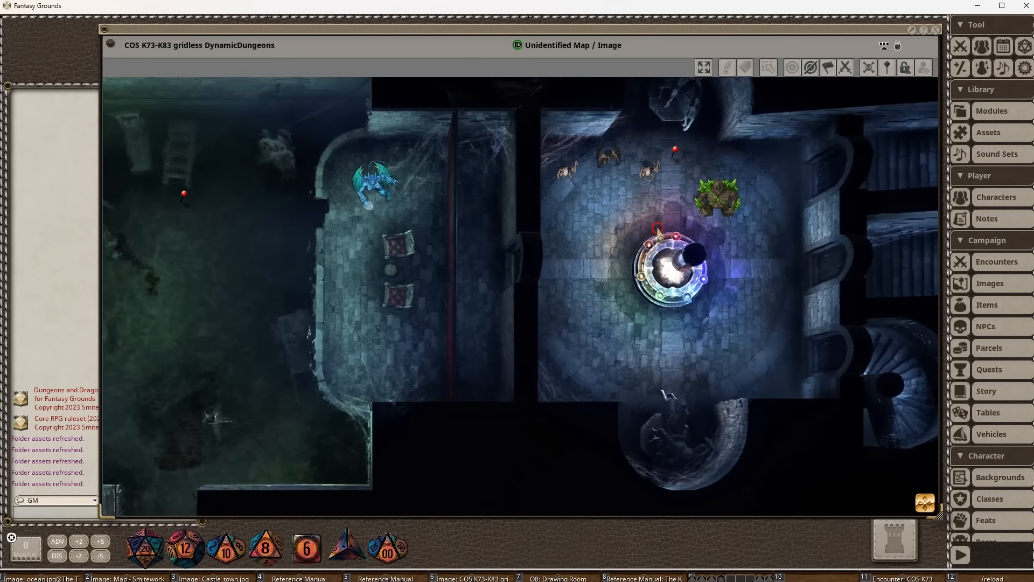
{"action": "scroll", "coordinate": [659, 232], "scroll_direction": "up", "scroll_amount": 2}
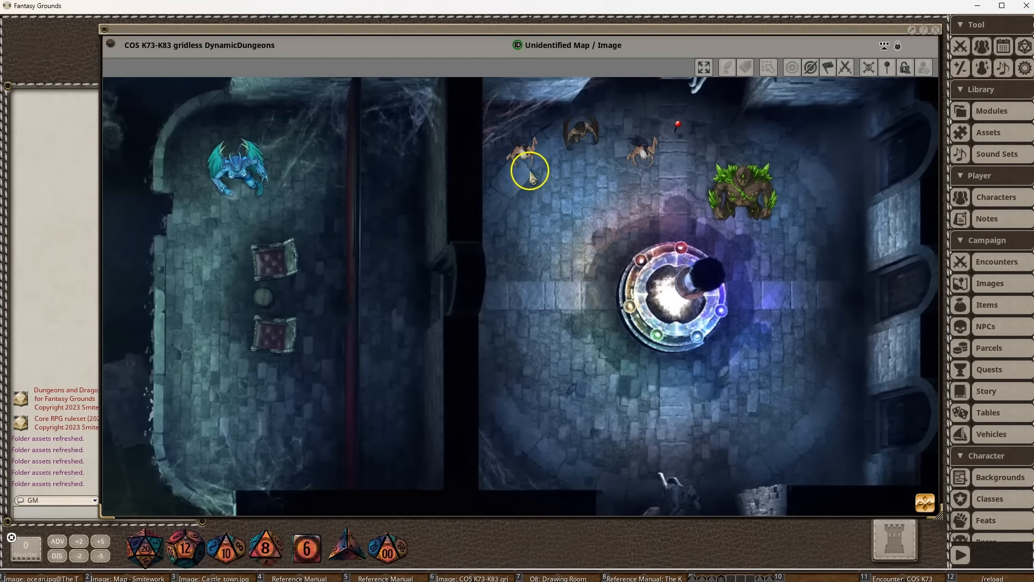
{"action": "scroll", "coordinate": [619, 180], "scroll_direction": "up", "scroll_amount": 2}
{"action": "scroll", "coordinate": [775, 196], "scroll_direction": "up", "scroll_amount": 1}
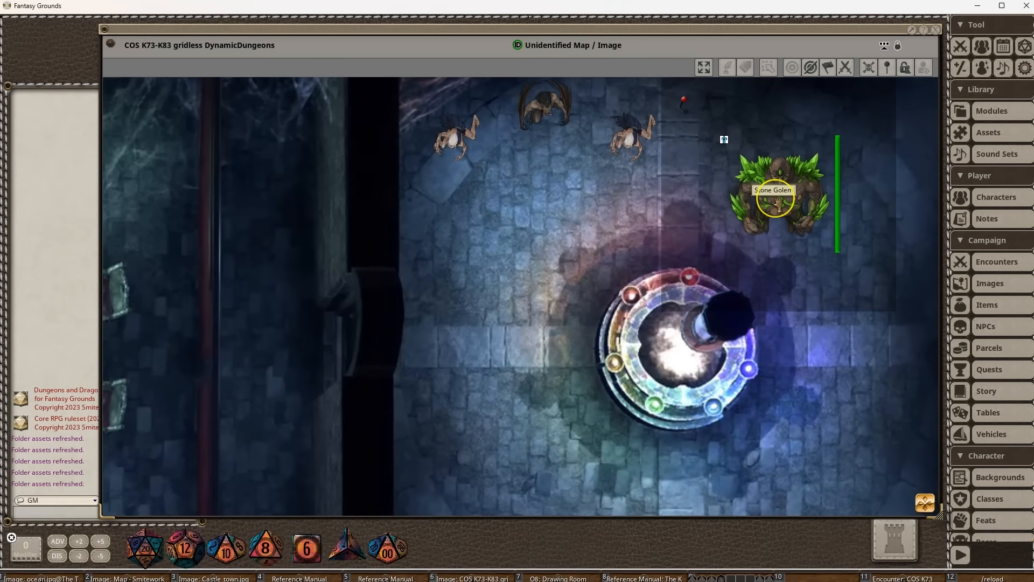
{"action": "scroll", "coordinate": [777, 203], "scroll_direction": "up", "scroll_amount": 3, "text": "ctrl"}
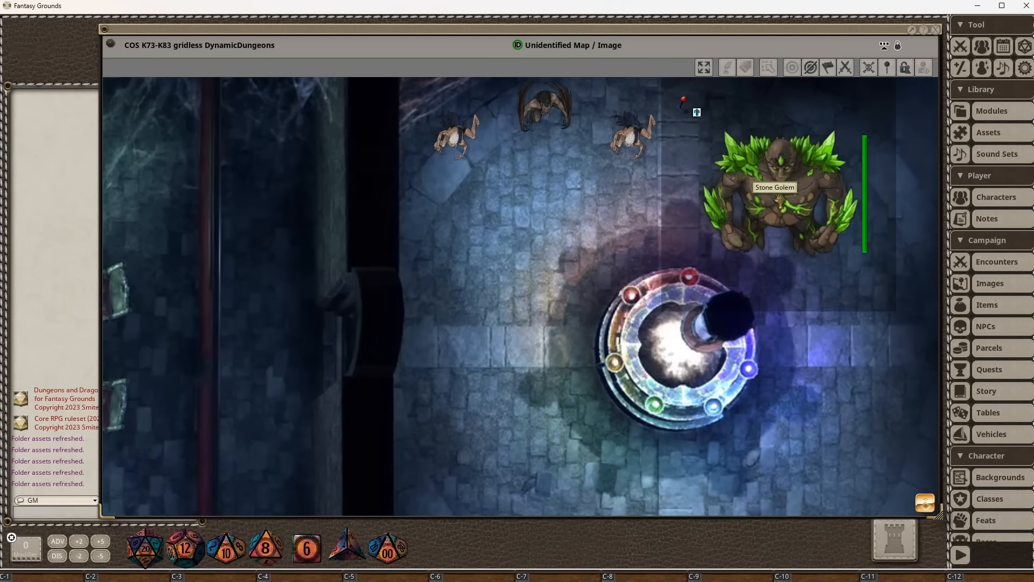
{"action": "scroll", "coordinate": [779, 201], "scroll_direction": "down", "scroll_amount": 4, "text": "ctrl"}
{"action": "scroll", "coordinate": [780, 201], "scroll_direction": "up", "scroll_amount": 3, "text": "ctrl"}
{"action": "scroll", "coordinate": [781, 202], "scroll_direction": "down", "scroll_amount": 1, "text": "ctrl"}
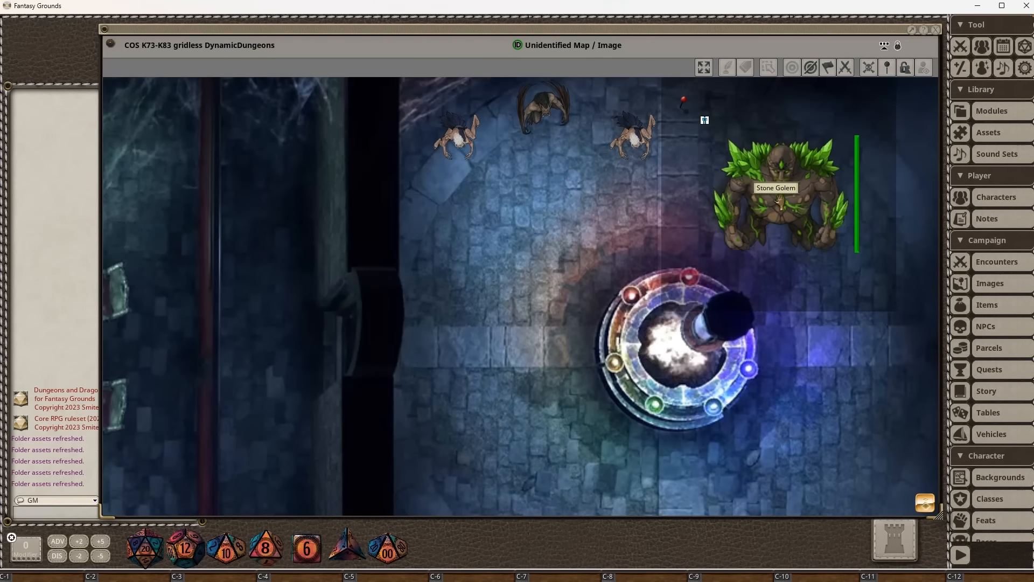
Rotate the Stone Golem token to face the brazier, and select the ghoul nearest the room's upper-left corner.
{"action": "scroll", "coordinate": [779, 202], "scroll_direction": "down", "scroll_amount": 3, "text": "shift"}
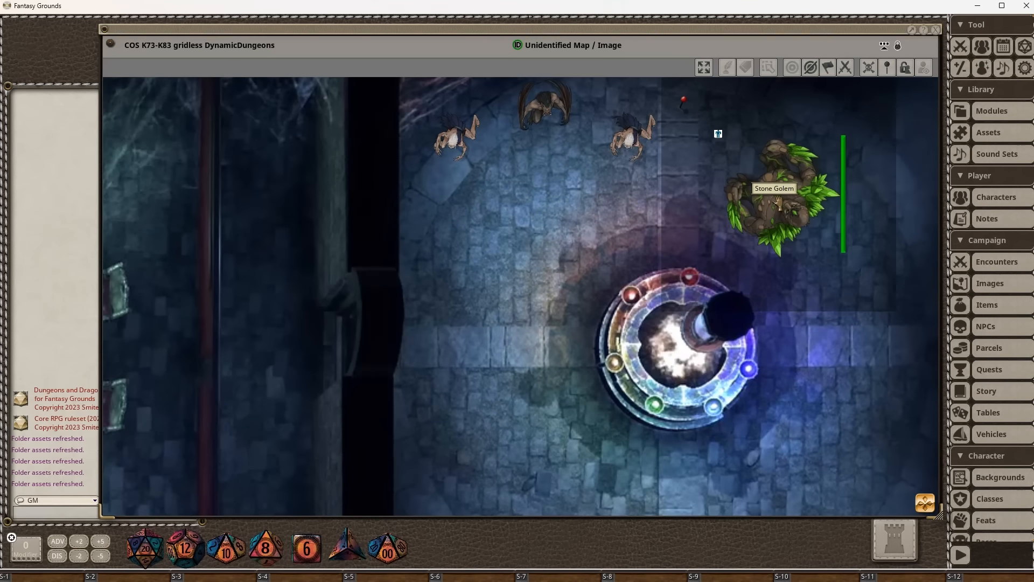
{"action": "scroll", "coordinate": [777, 203], "scroll_direction": "down", "scroll_amount": 2, "text": "shift"}
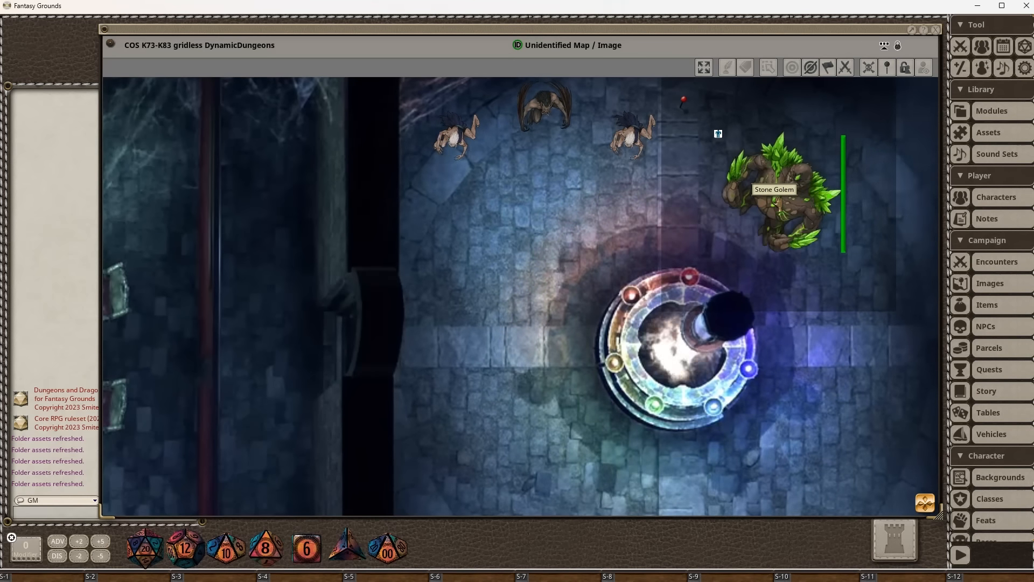
{"action": "left_click", "coordinate": [442, 139]}
{"action": "scroll", "coordinate": [496, 240], "scroll_direction": "down", "scroll_amount": 3}
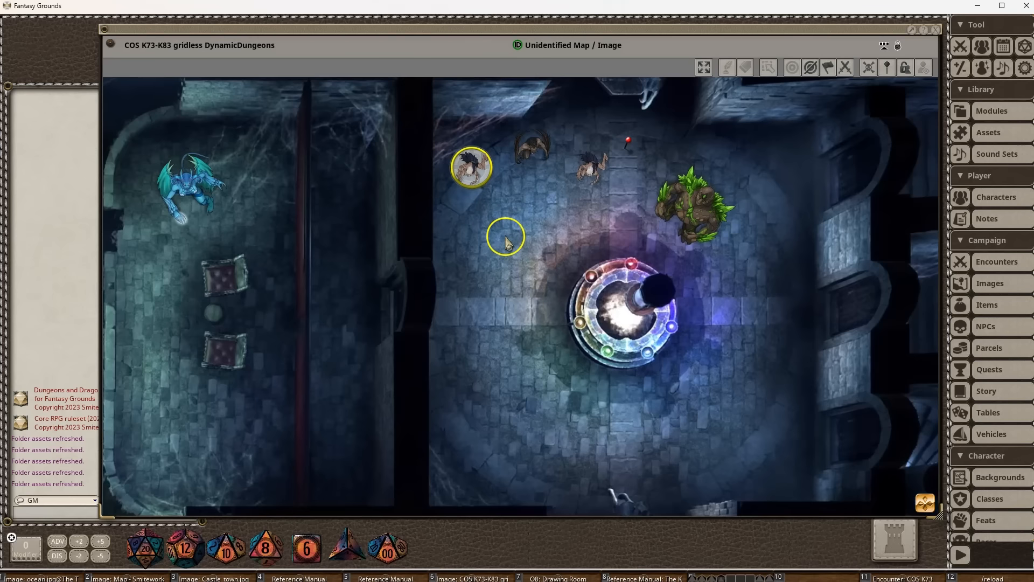
Search the token assets for "animated".
{"action": "left_click", "coordinate": [963, 134]}
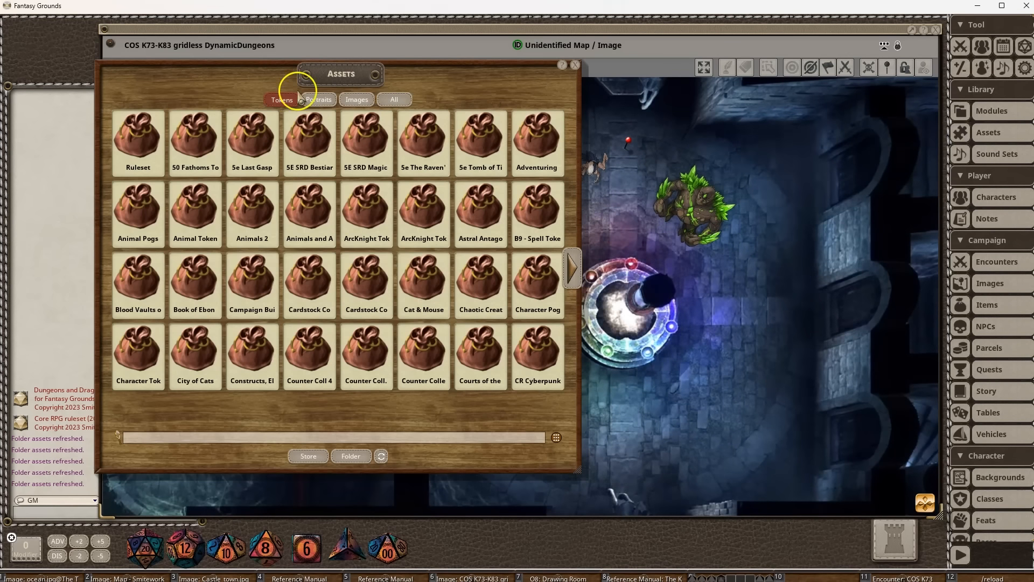
{"action": "type", "text": "animated"}
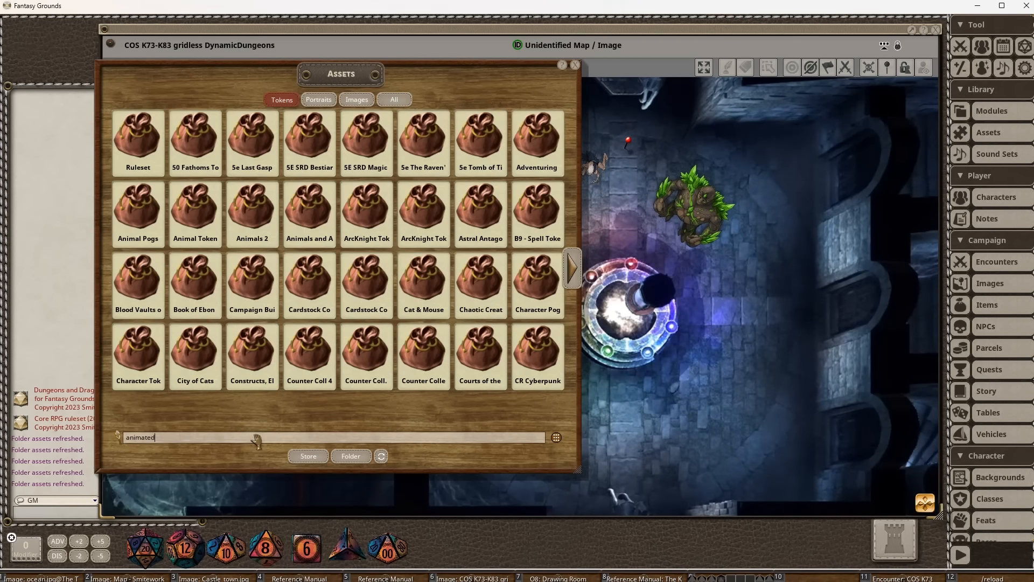
{"action": "key", "text": "Return"}
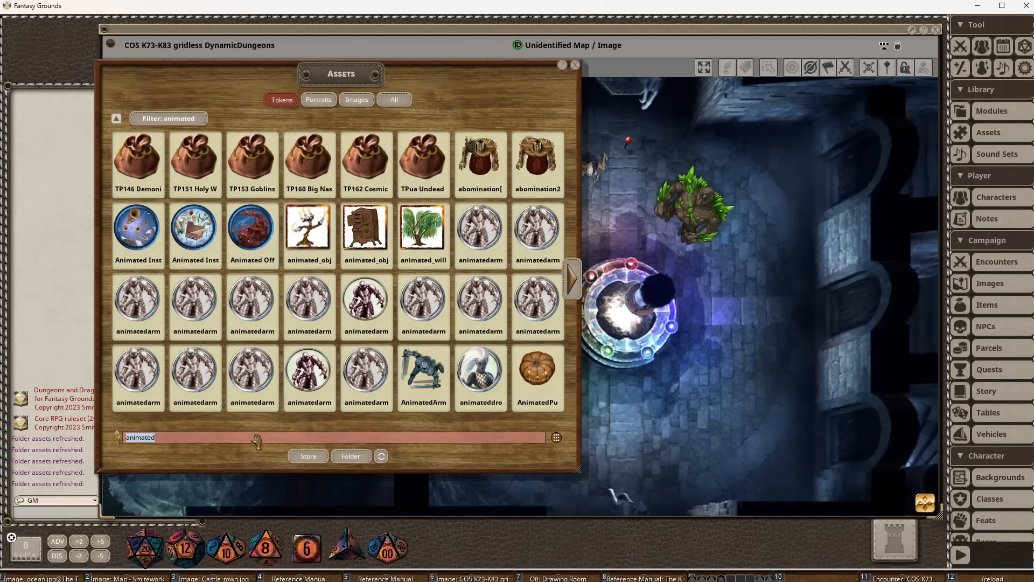
Look through the animated token packs and open the TP160 Big Nasty Beasts Animated folder.
{"action": "left_click", "coordinate": [249, 159]}
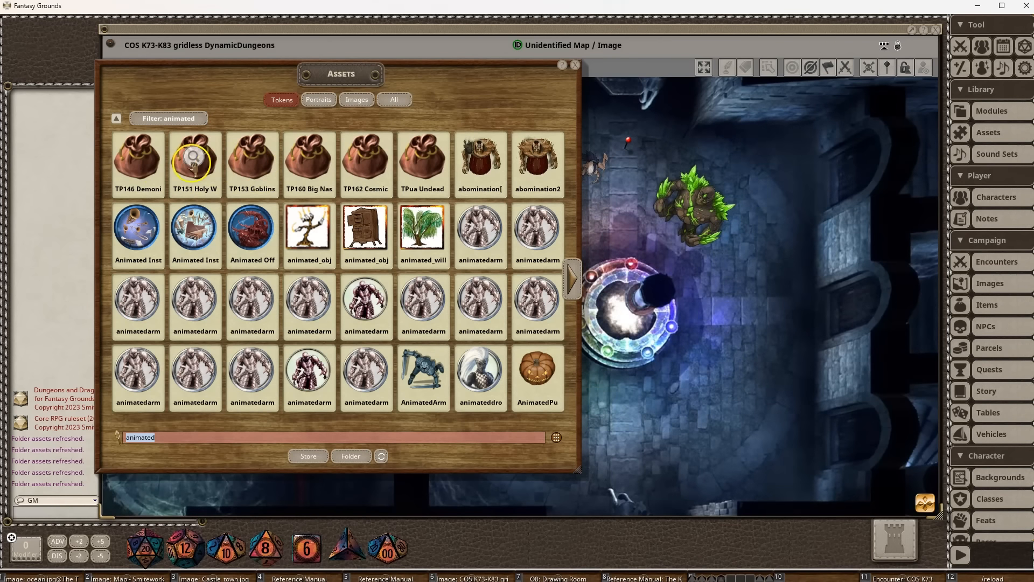
{"action": "left_click", "coordinate": [139, 158]}
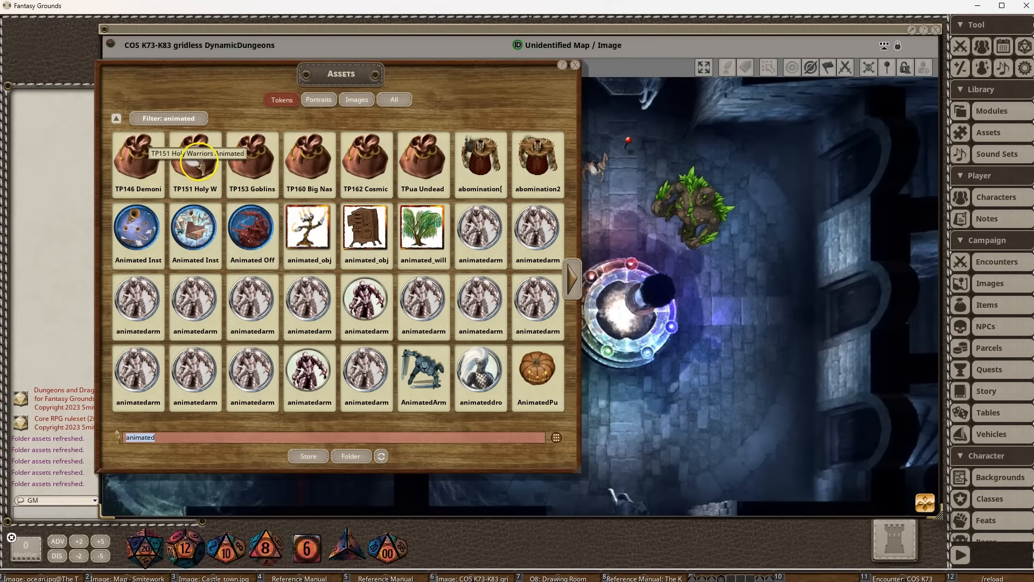
{"action": "left_click", "coordinate": [251, 159]}
{"action": "left_click", "coordinate": [308, 161]}
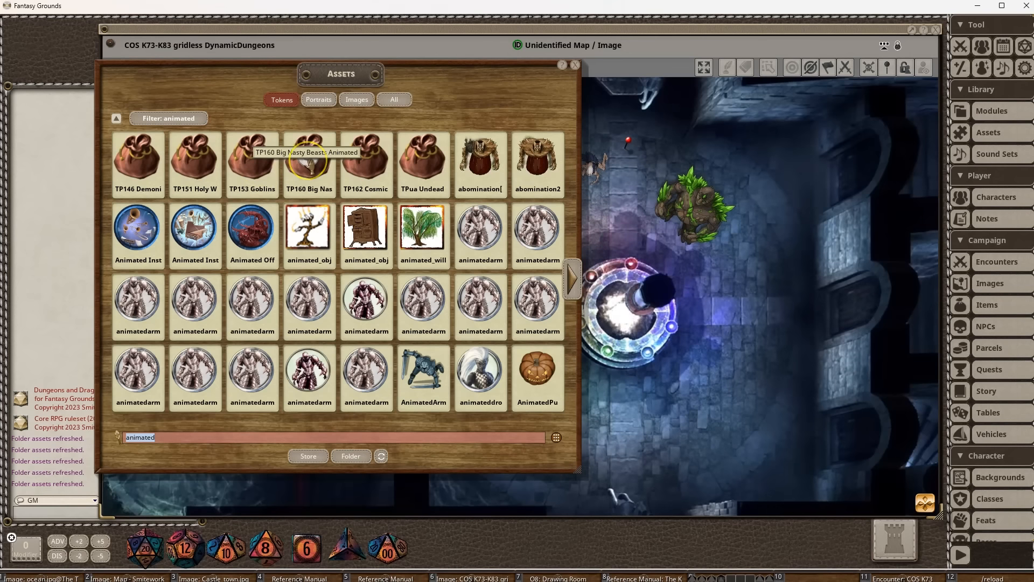
{"action": "left_click", "coordinate": [368, 162]}
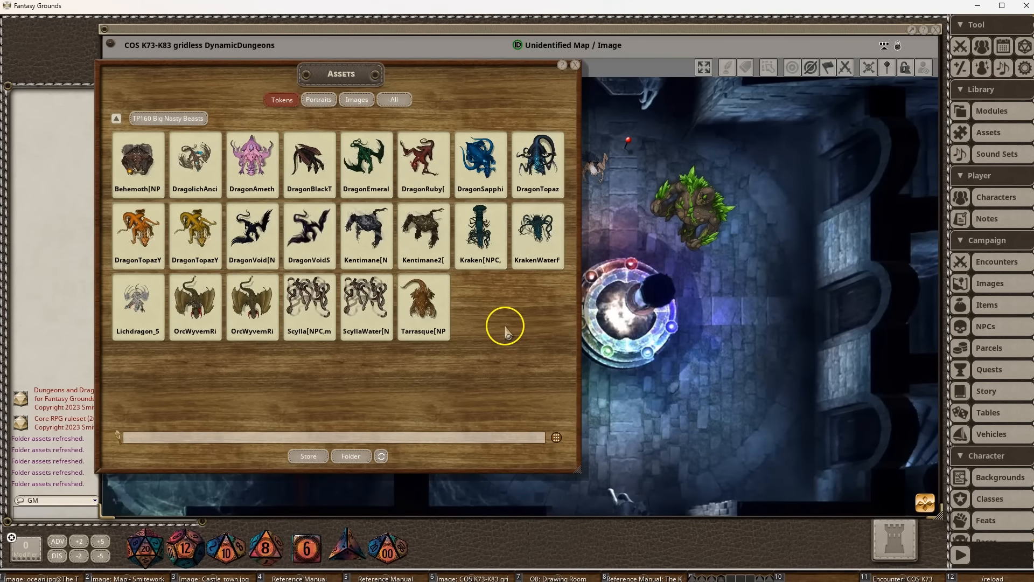
Preview the Tarrasque, amethyst dragon, orc wyvern rider and Lichdragon animated tokens one after another.
{"action": "left_click", "coordinate": [431, 310]}
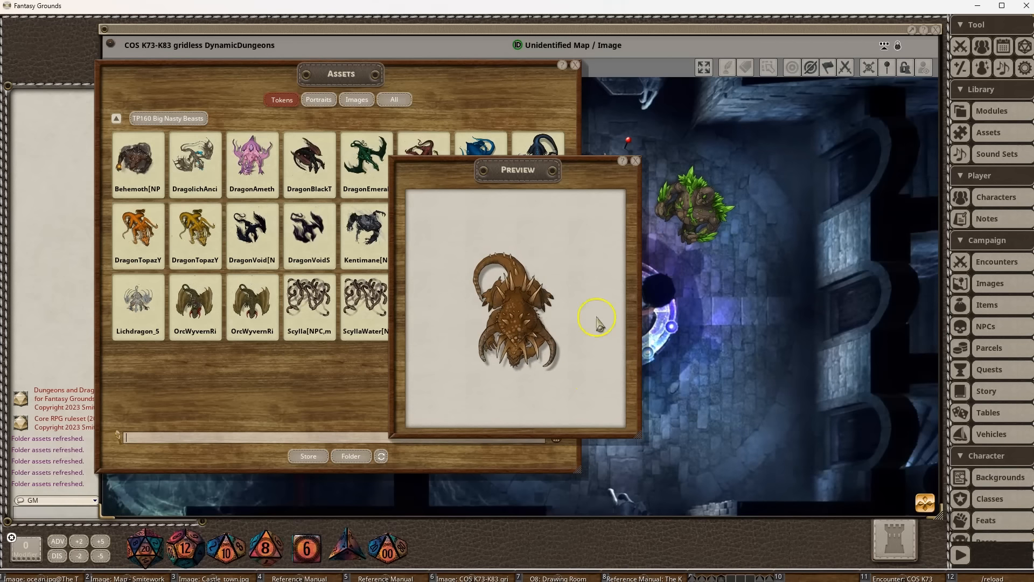
{"action": "left_click", "coordinate": [636, 161]}
{"action": "left_click", "coordinate": [235, 156]}
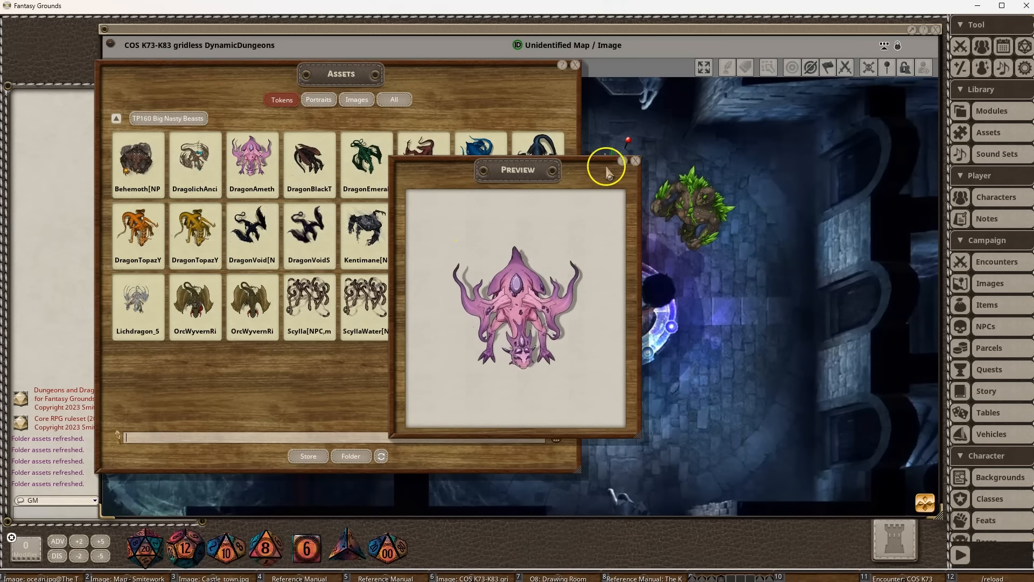
{"action": "left_click", "coordinate": [635, 161]}
{"action": "left_click", "coordinate": [196, 304]}
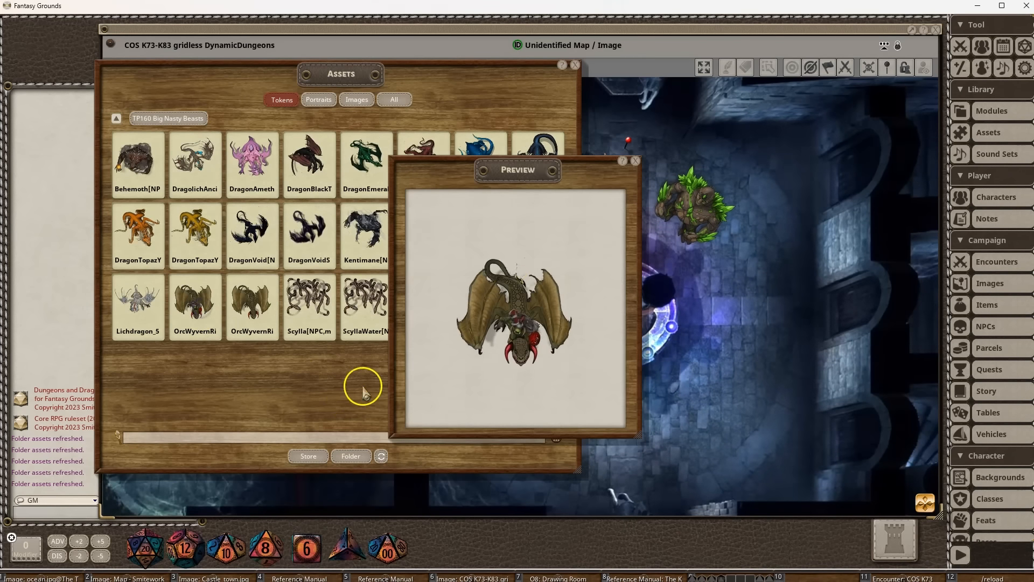
{"action": "left_click", "coordinate": [636, 161]}
{"action": "left_click", "coordinate": [142, 301]}
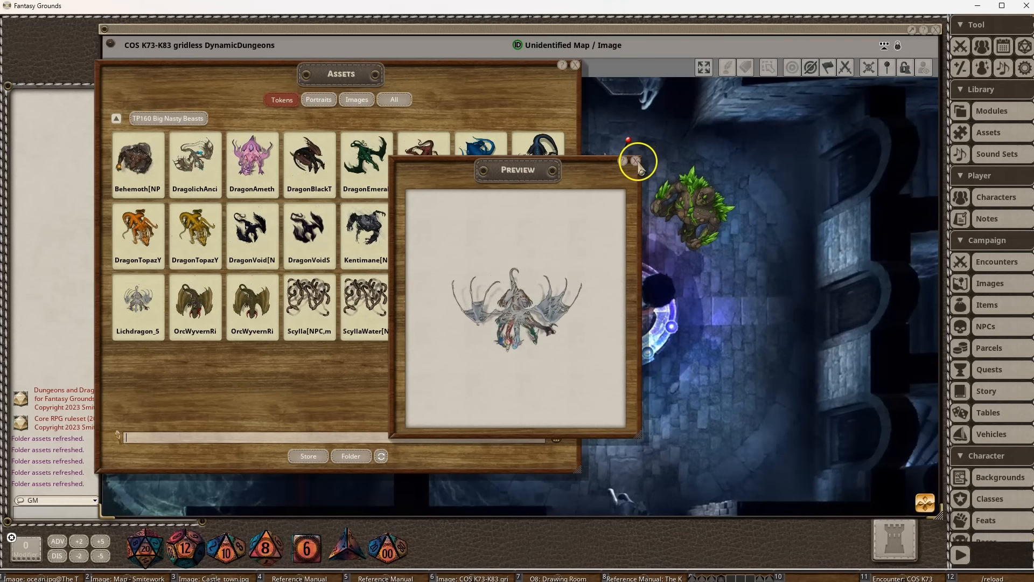
Close the token preview and asset browser, and add the COS K73 encounter's Giant Octopus and Kraken to the combat tracker.
{"action": "left_click", "coordinate": [637, 161]}
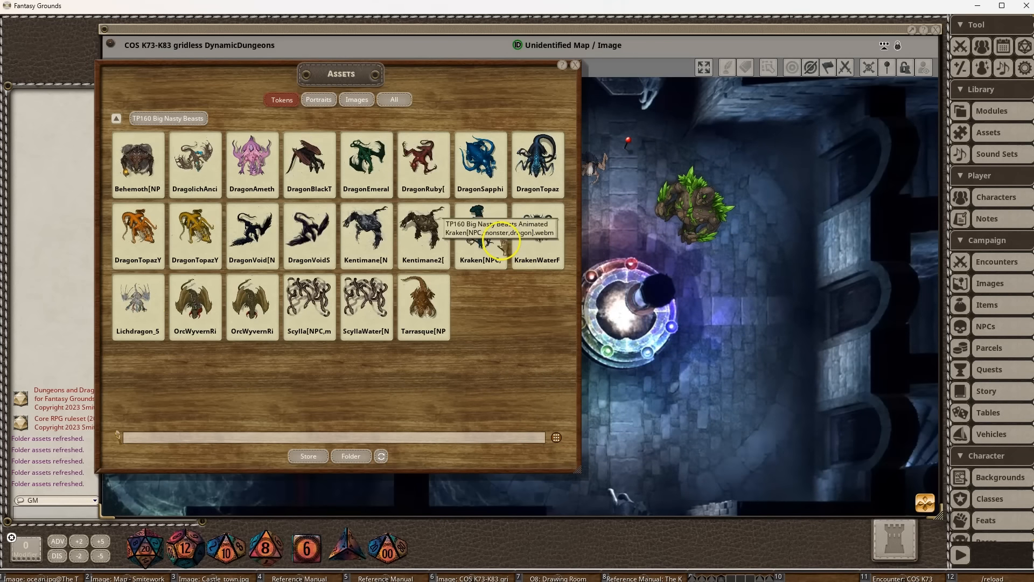
{"action": "left_click", "coordinate": [575, 65]}
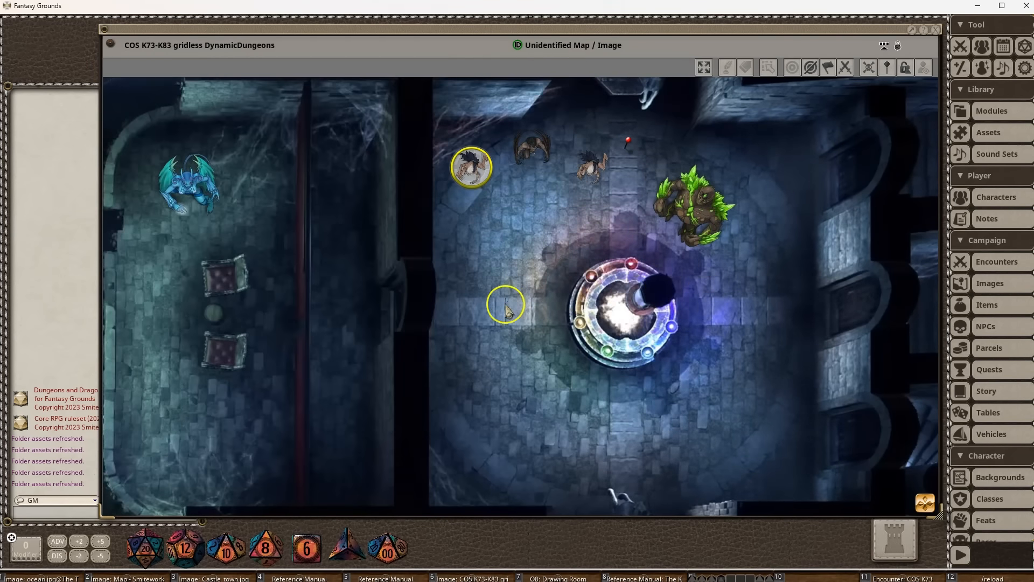
{"action": "scroll", "coordinate": [515, 317], "scroll_direction": "down", "scroll_amount": 1}
{"action": "left_click_drag", "start_coordinate": [467, 295], "coordinate": [800, 295]}
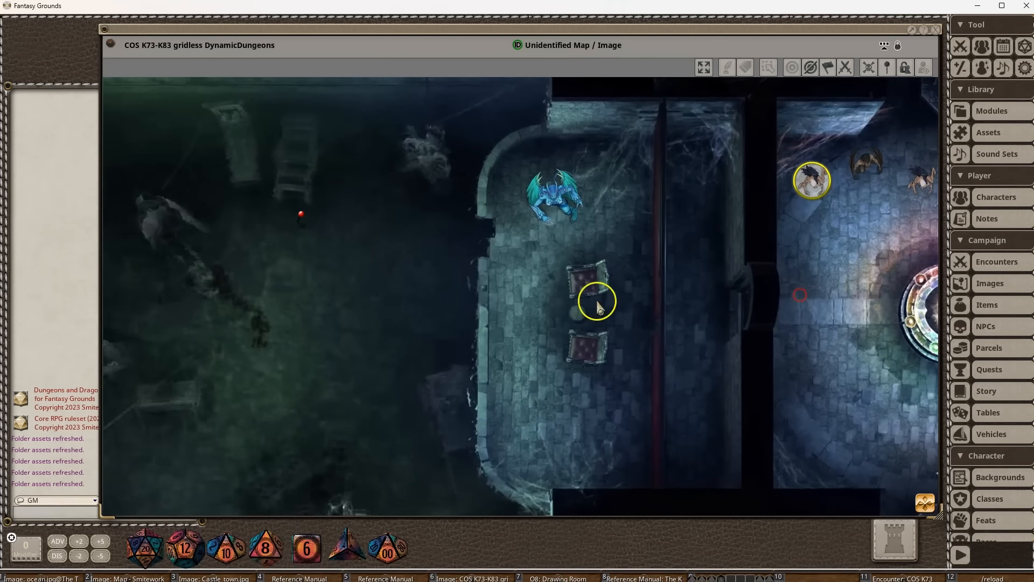
{"action": "left_click_drag", "start_coordinate": [356, 296], "coordinate": [496, 283]}
{"action": "key", "text": "F11"}
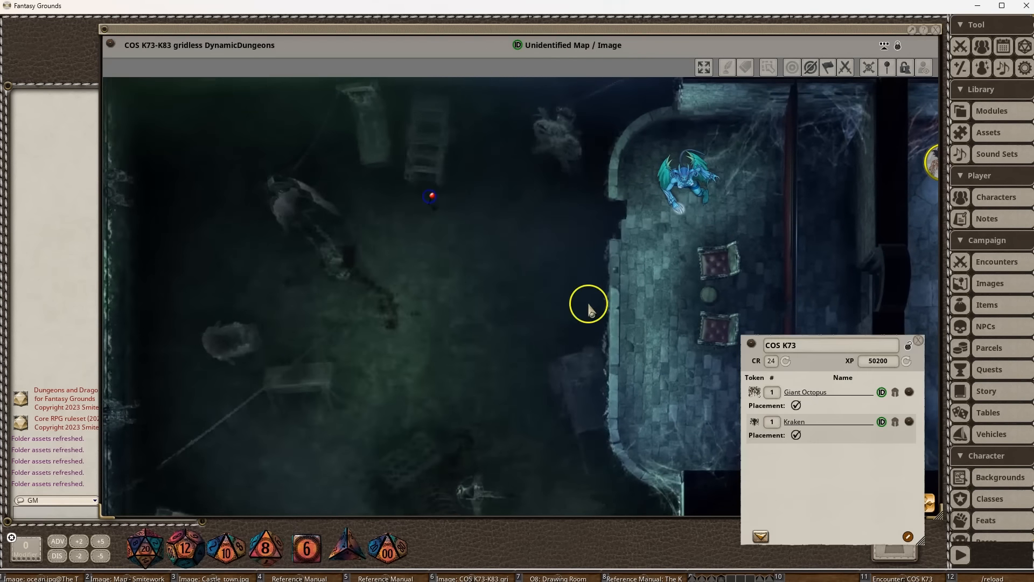
{"action": "left_click", "coordinate": [760, 536]}
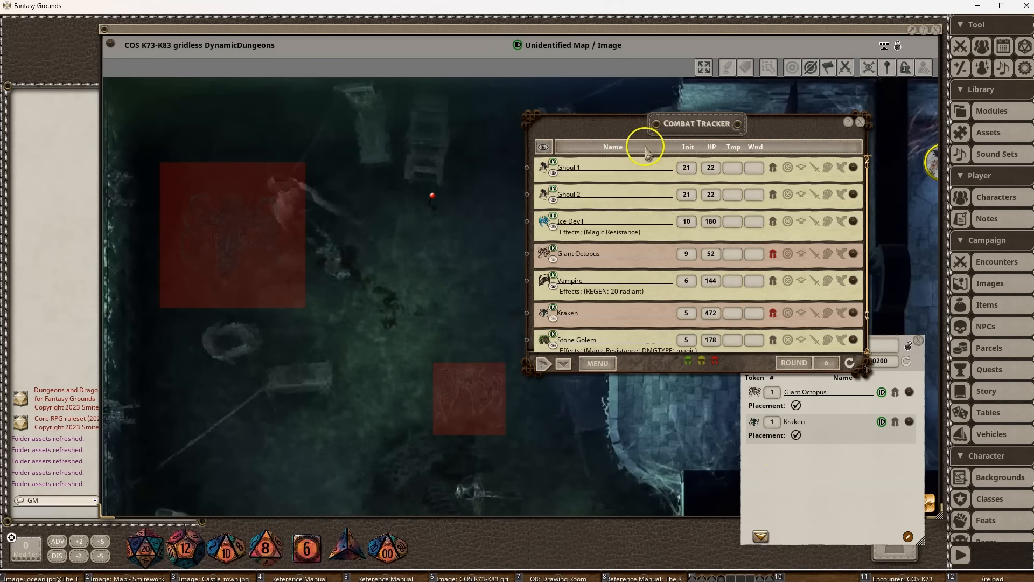
Clear the red faction marking of the Giant Octopus and the Kraken in the combat tracker and close the tracker.
{"action": "left_click", "coordinate": [772, 254]}
{"action": "left_click", "coordinate": [772, 313]}
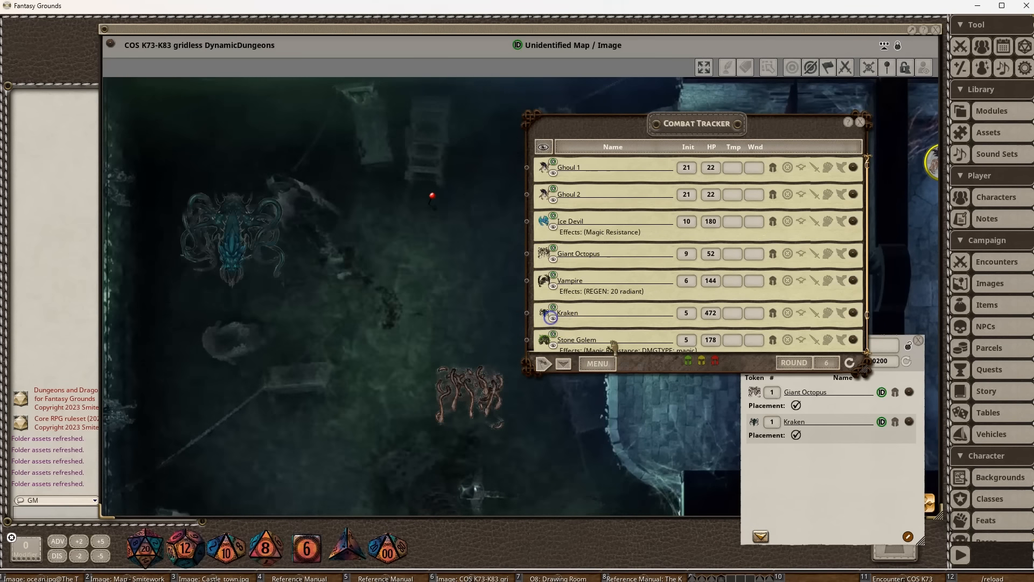
{"action": "left_click", "coordinate": [861, 123]}
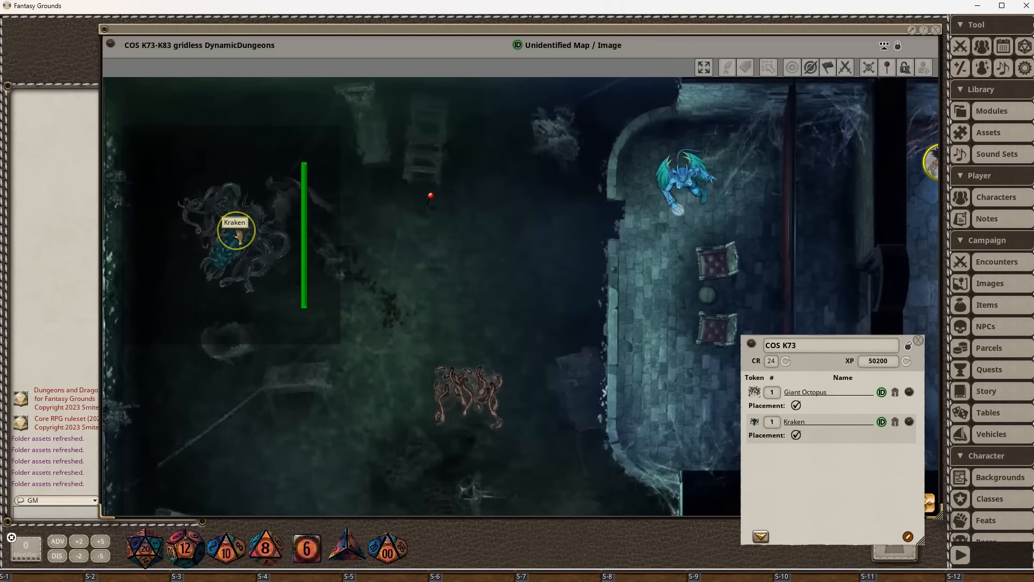
Rotate and enlarge the Kraken and Giant Octopus tokens in the flooded room.
{"action": "scroll", "coordinate": [237, 237], "scroll_direction": "up", "scroll_amount": 5}
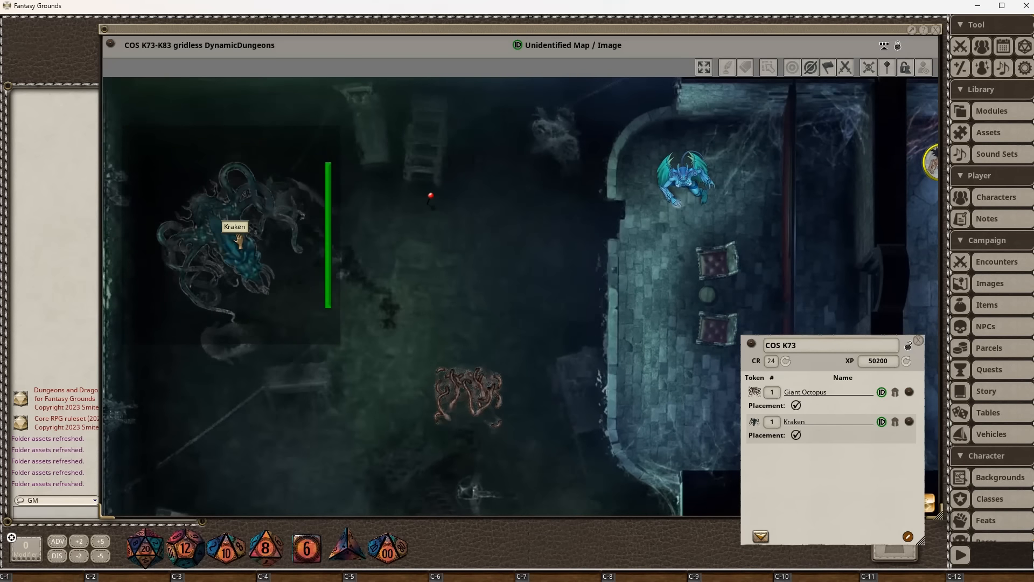
{"action": "left_click", "coordinate": [362, 379]}
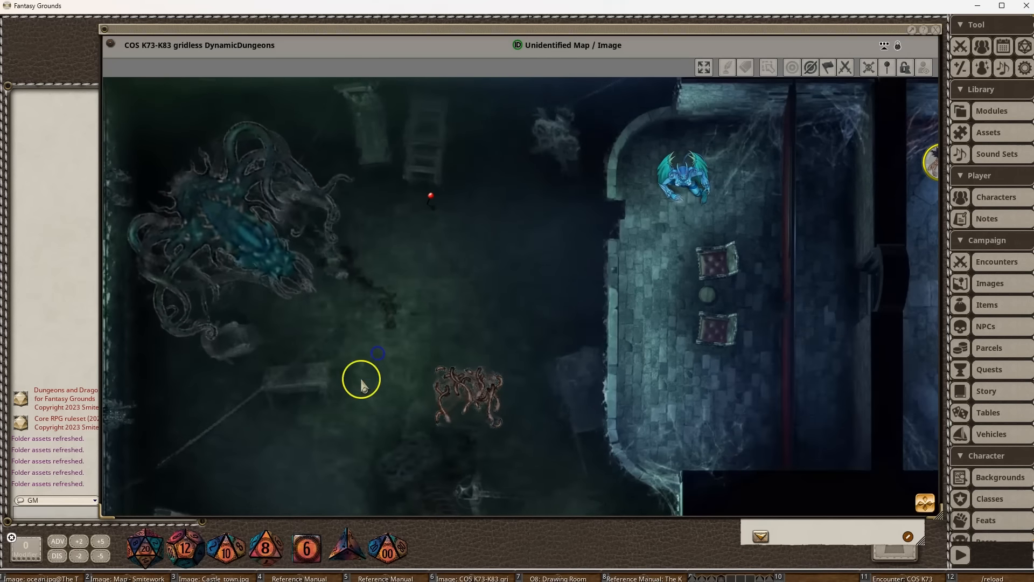
{"action": "scroll", "coordinate": [370, 391], "scroll_direction": "down", "scroll_amount": 4}
{"action": "scroll", "coordinate": [370, 392], "scroll_direction": "down", "scroll_amount": 1}
{"action": "left_click_drag", "start_coordinate": [539, 404], "coordinate": [496, 383]}
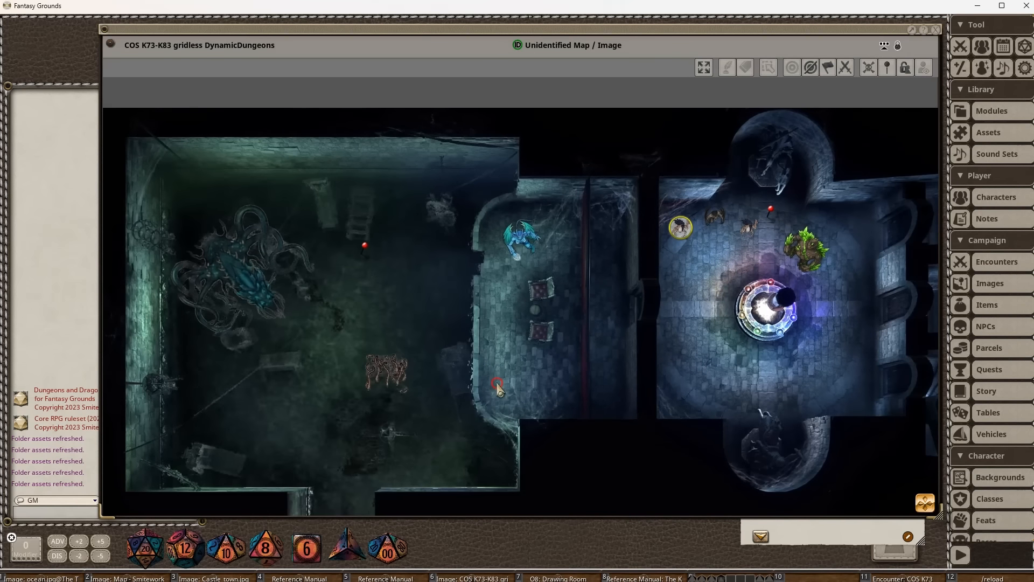
{"action": "scroll", "coordinate": [393, 377], "scroll_direction": "up", "scroll_amount": 3}
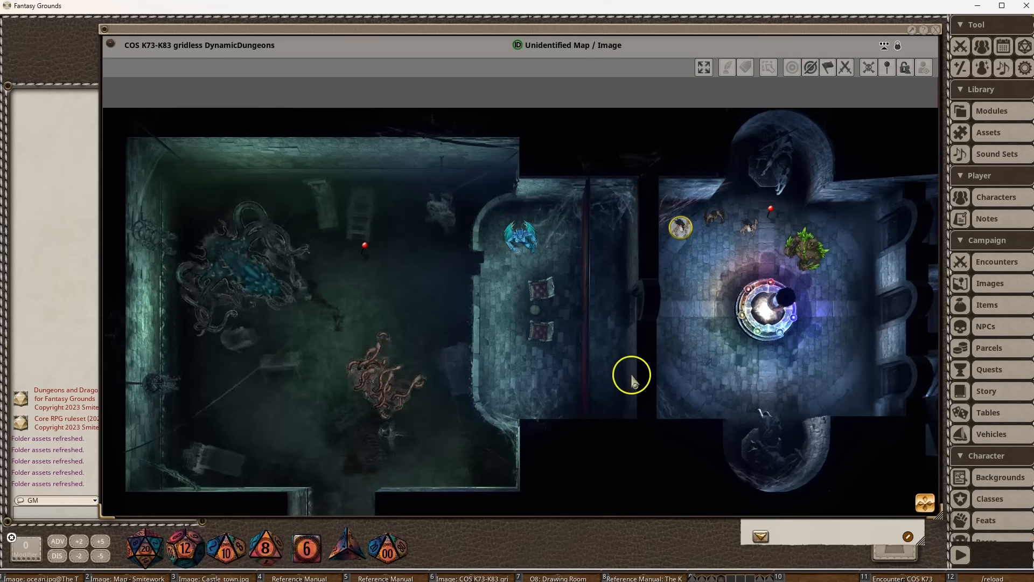
Close the COS K73-K83 map, the COS K73 encounter and the NPCs window.
{"action": "scroll", "coordinate": [559, 362], "scroll_direction": "up", "scroll_amount": 1}
{"action": "scroll", "coordinate": [559, 363], "scroll_direction": "down", "scroll_amount": 1}
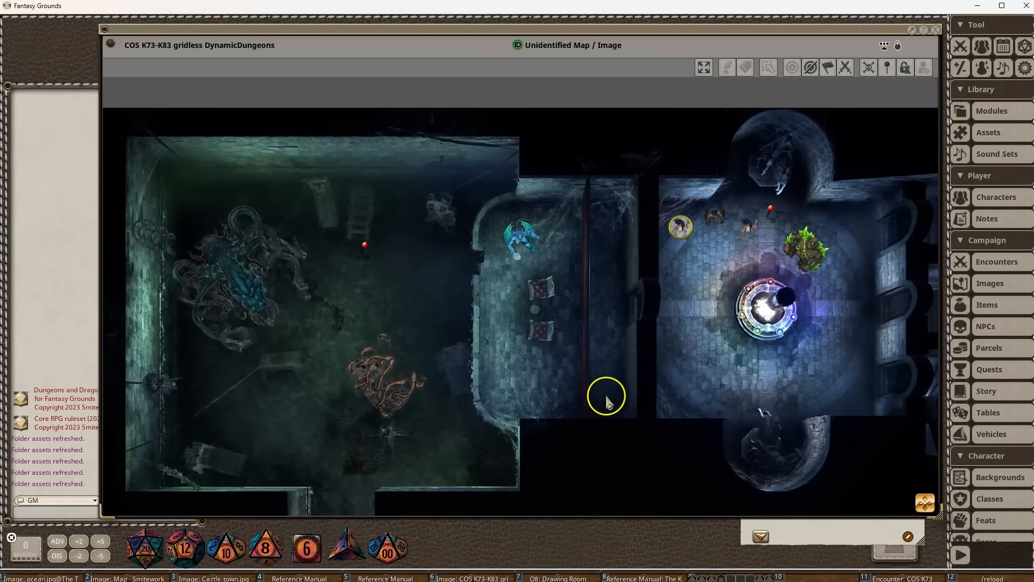
{"action": "left_click_drag", "start_coordinate": [605, 393], "coordinate": [549, 282]}
{"action": "scroll", "coordinate": [641, 381], "scroll_direction": "down", "scroll_amount": 3}
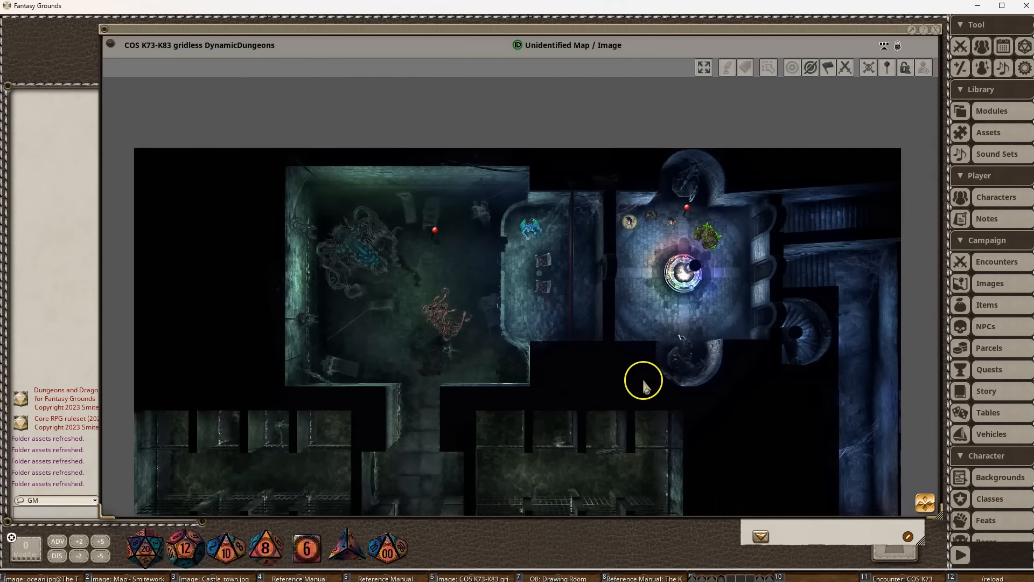
{"action": "left_click_drag", "start_coordinate": [660, 397], "coordinate": [642, 347]}
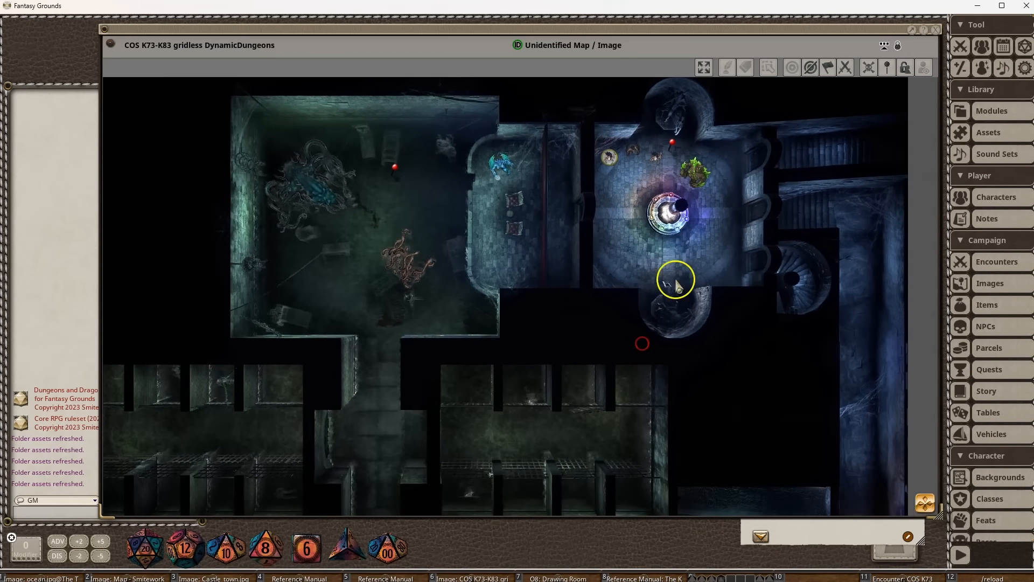
{"action": "left_click", "coordinate": [935, 30]}
{"action": "left_click", "coordinate": [623, 197]}
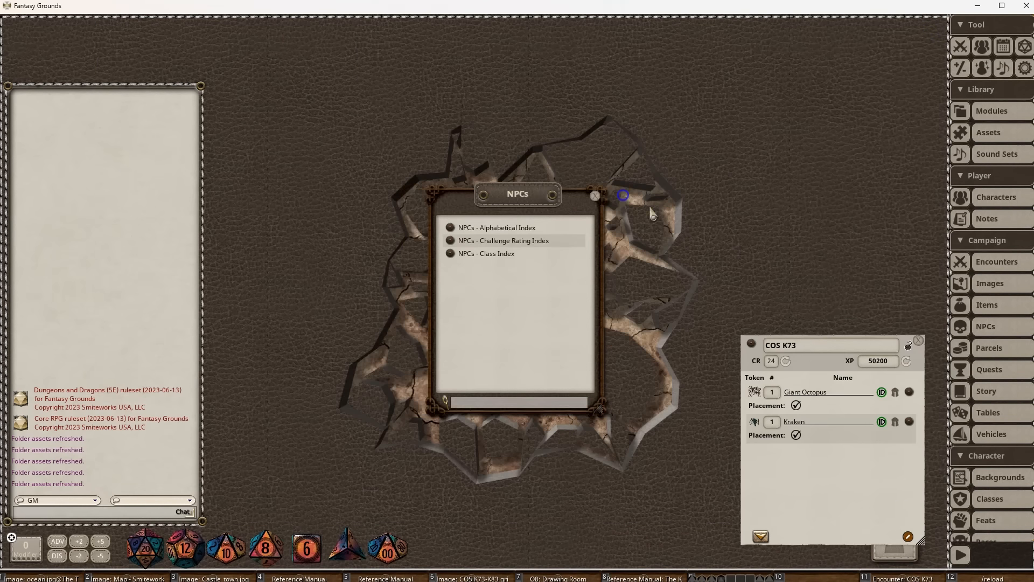
{"action": "left_click", "coordinate": [917, 340]}
{"action": "left_click", "coordinate": [595, 196]}
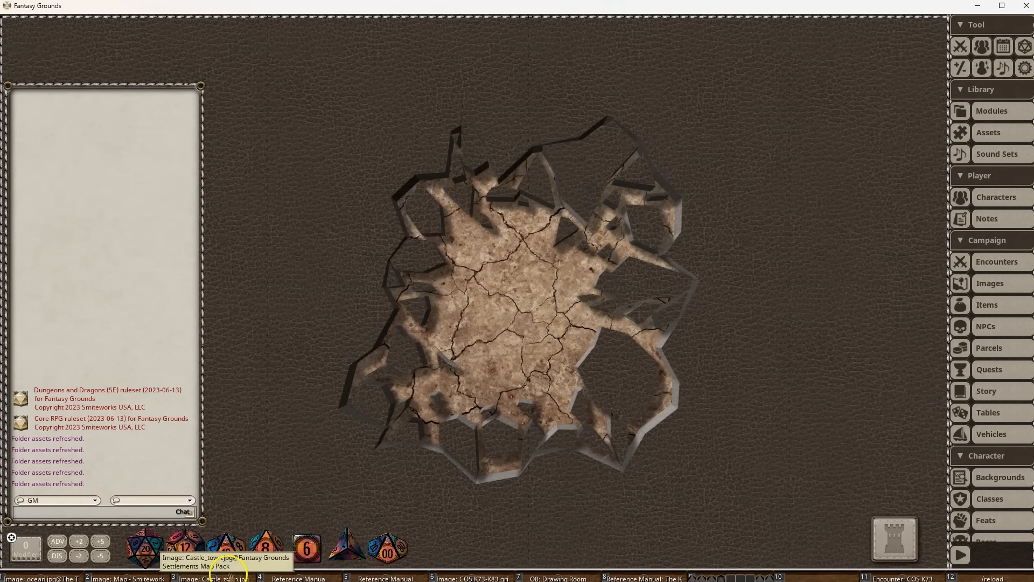
Open the Castle_town.jpg map from the Fantasy Grounds Settlements Map Pack.
{"action": "scroll", "coordinate": [599, 390], "scroll_direction": "up", "scroll_amount": 5}
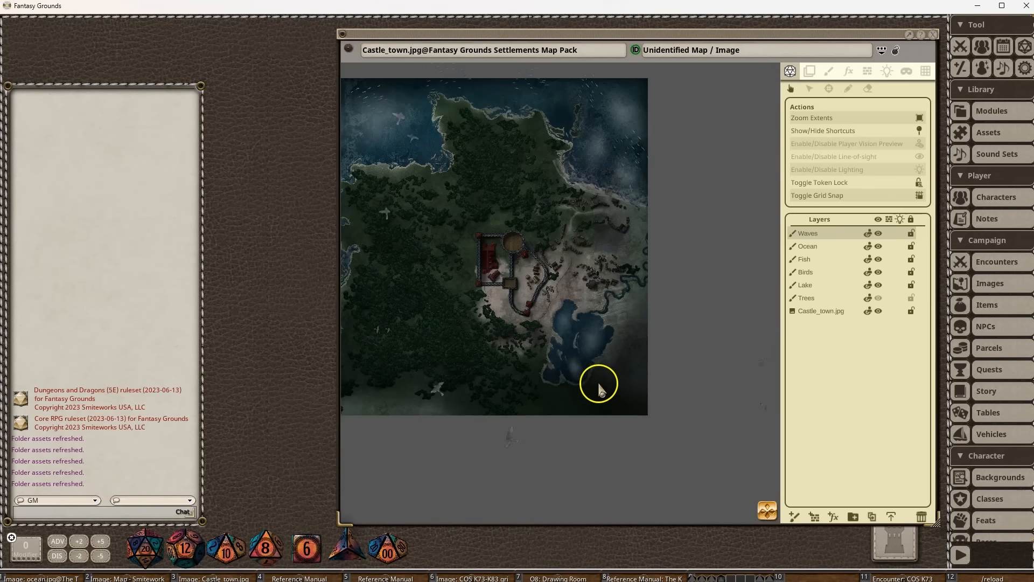
{"action": "left_click_drag", "start_coordinate": [504, 319], "coordinate": [638, 424]}
{"action": "scroll", "coordinate": [638, 423], "scroll_direction": "up", "scroll_amount": 1}
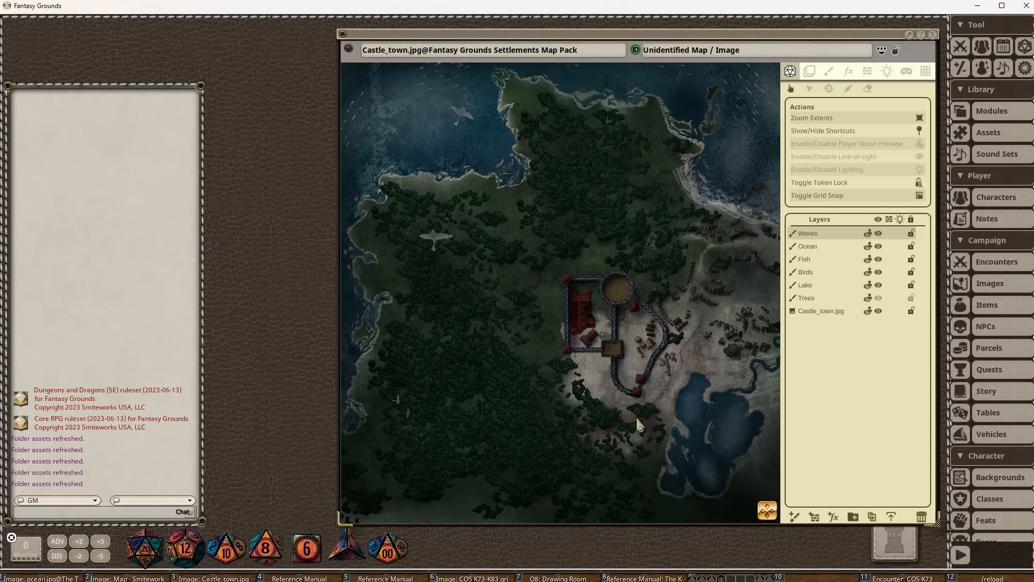
Hide the map's Waves, Ocean, Fish, Birds and Lake layers.
{"action": "left_click", "coordinate": [879, 233]}
{"action": "left_click", "coordinate": [879, 246]}
{"action": "left_click", "coordinate": [878, 259]}
{"action": "left_click", "coordinate": [878, 273]}
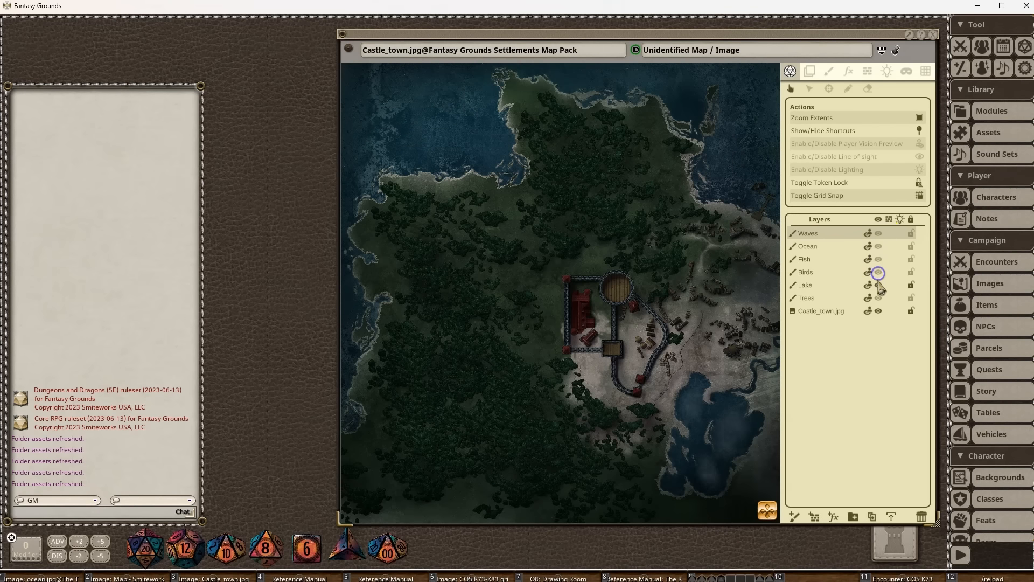
{"action": "left_click", "coordinate": [878, 285]}
Show the Trees layer and inspect its effect on the forest south of the castle.
{"action": "scroll", "coordinate": [697, 380], "scroll_direction": "down", "scroll_amount": 4}
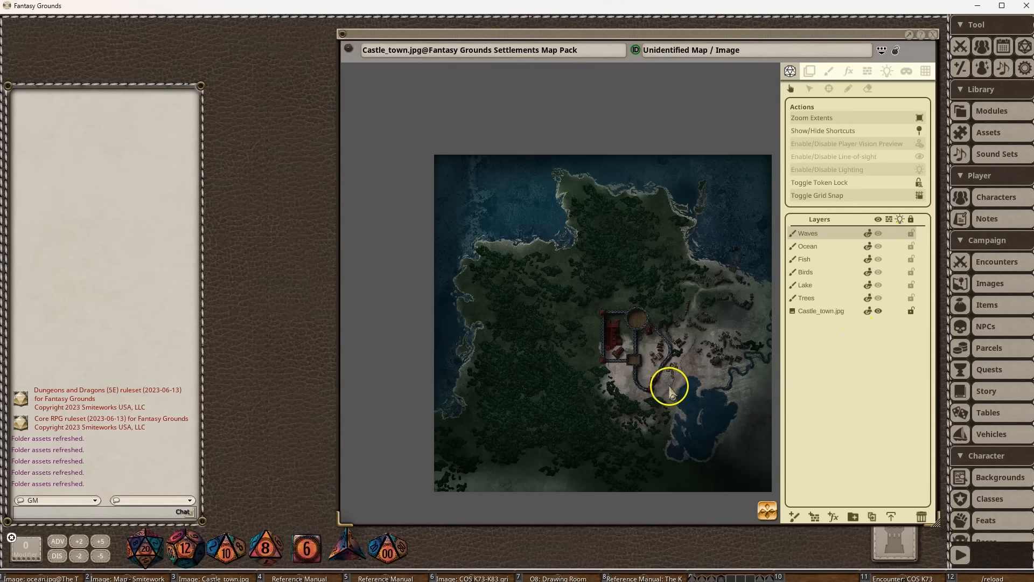
{"action": "left_click_drag", "start_coordinate": [678, 371], "coordinate": [604, 373]}
{"action": "scroll", "coordinate": [614, 358], "scroll_direction": "up", "scroll_amount": 3}
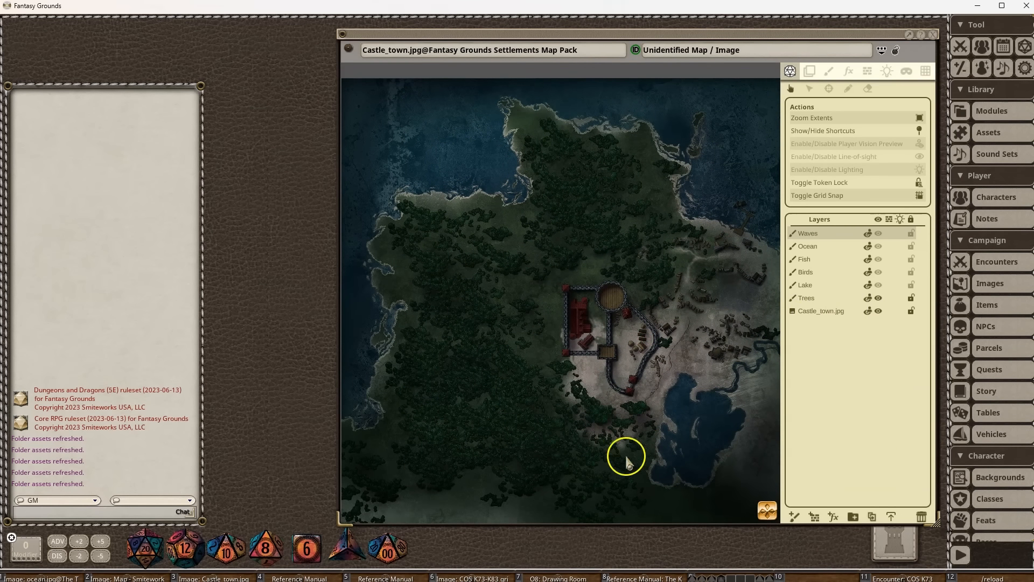
{"action": "scroll", "coordinate": [626, 458], "scroll_direction": "up", "scroll_amount": 3}
{"action": "scroll", "coordinate": [587, 417], "scroll_direction": "up", "scroll_amount": 3}
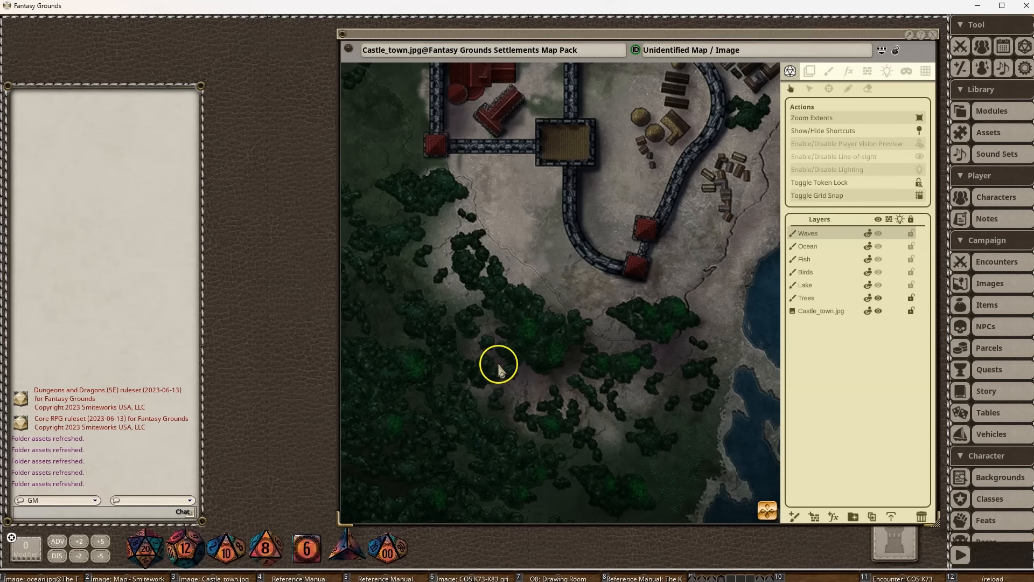
{"action": "scroll", "coordinate": [537, 439], "scroll_direction": "down", "scroll_amount": 1}
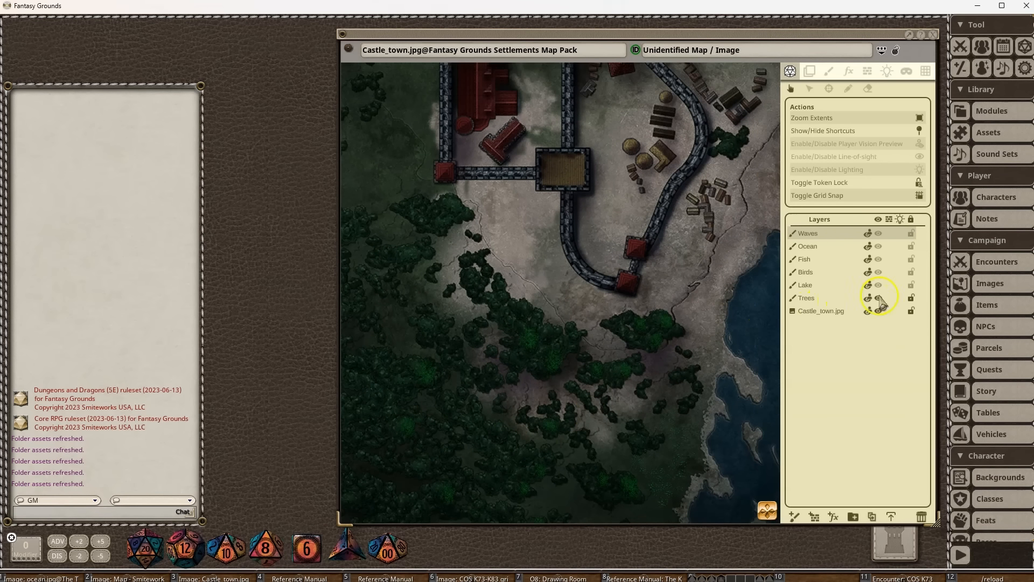
Show the Lake and Birds layers and view their animation over the lake and forest.
{"action": "left_click_drag", "start_coordinate": [646, 370], "coordinate": [484, 365]}
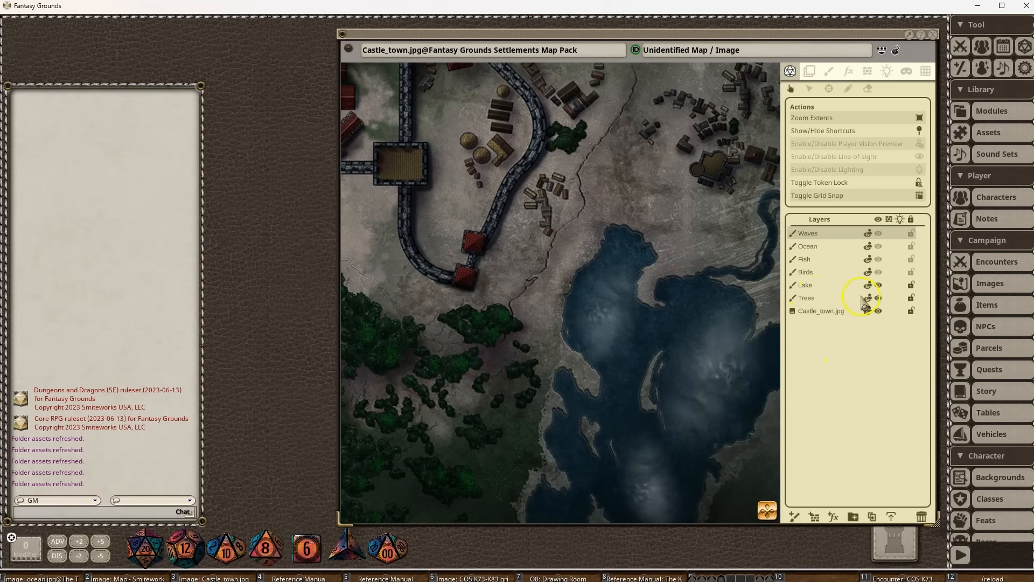
{"action": "left_click", "coordinate": [881, 272]}
{"action": "scroll", "coordinate": [616, 321], "scroll_direction": "down", "scroll_amount": 3}
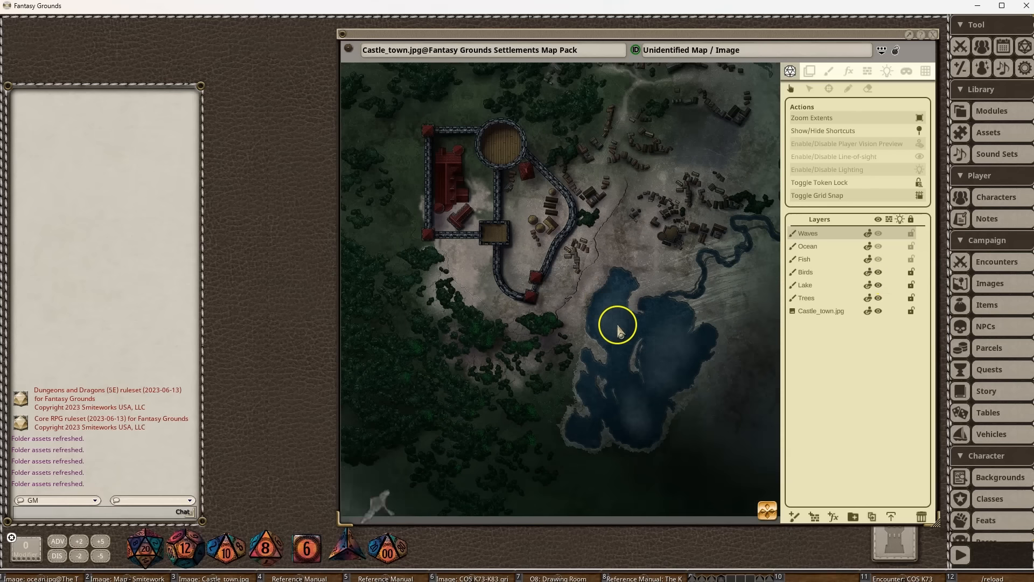
{"action": "left_click_drag", "start_coordinate": [616, 254], "coordinate": [654, 336]}
{"action": "scroll", "coordinate": [653, 336], "scroll_direction": "down", "scroll_amount": 3}
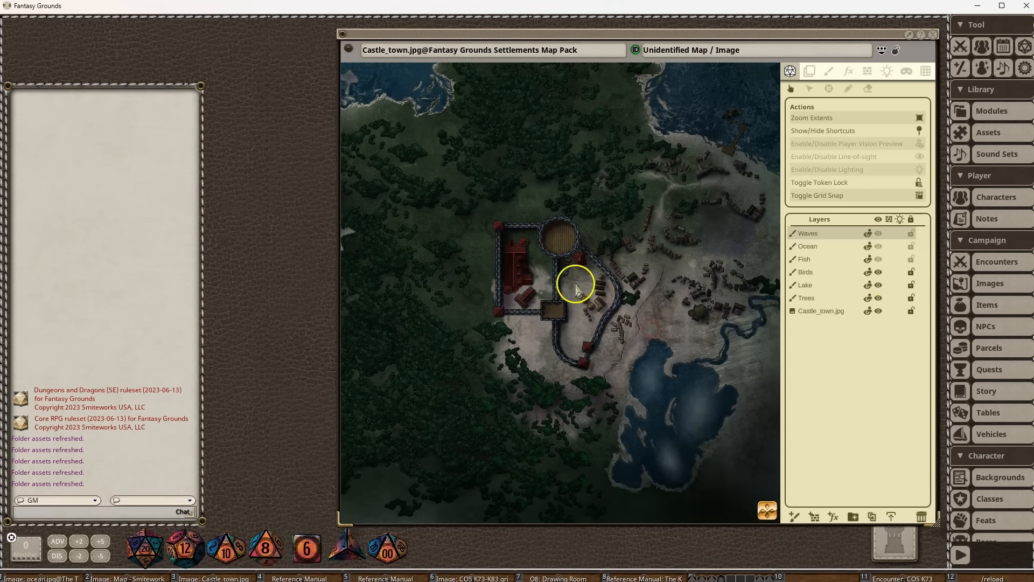
{"action": "left_click_drag", "start_coordinate": [576, 285], "coordinate": [653, 337]}
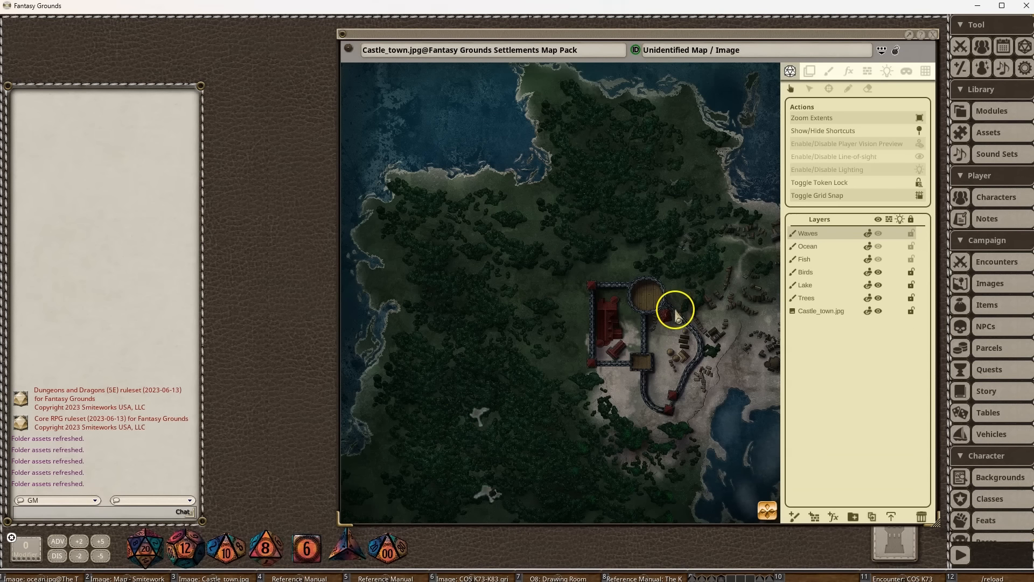
Show the Fish layer and view its animation in the sea off the northwest coast.
{"action": "left_click", "coordinate": [878, 259]}
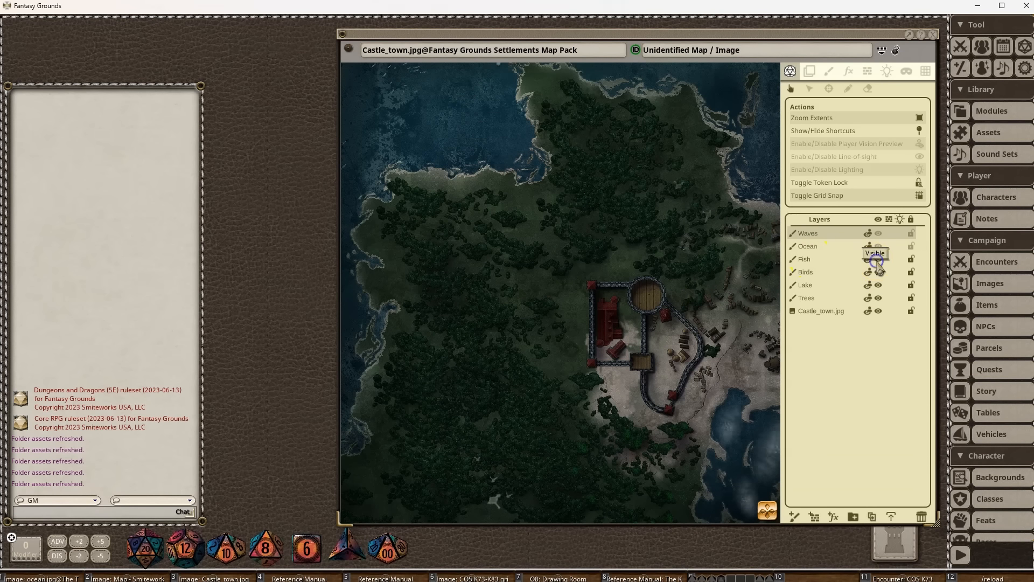
{"action": "left_click_drag", "start_coordinate": [495, 204], "coordinate": [555, 294]}
{"action": "scroll", "coordinate": [457, 245], "scroll_direction": "up", "scroll_amount": 5}
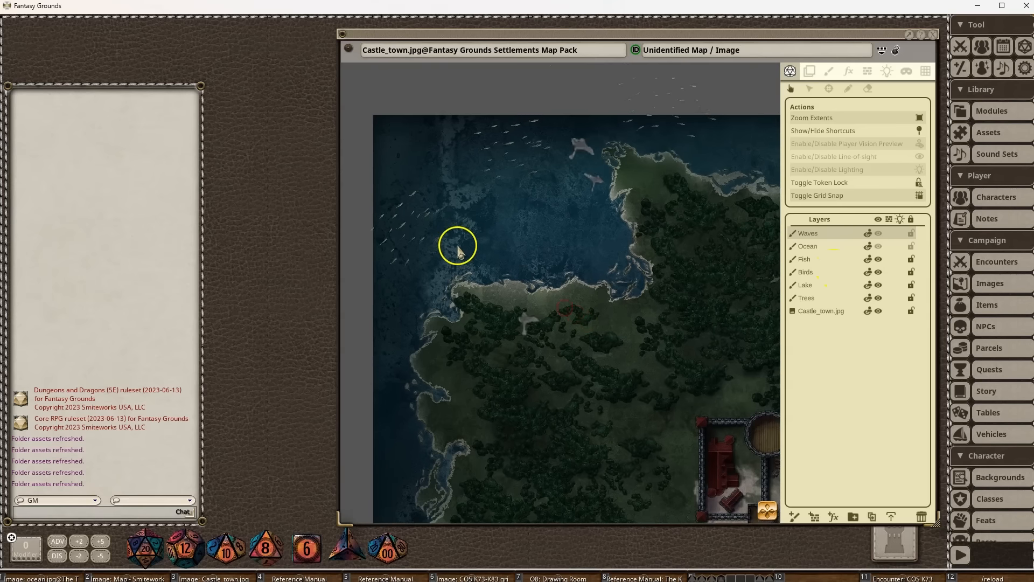
{"action": "left_click_drag", "start_coordinate": [605, 324], "coordinate": [608, 339]}
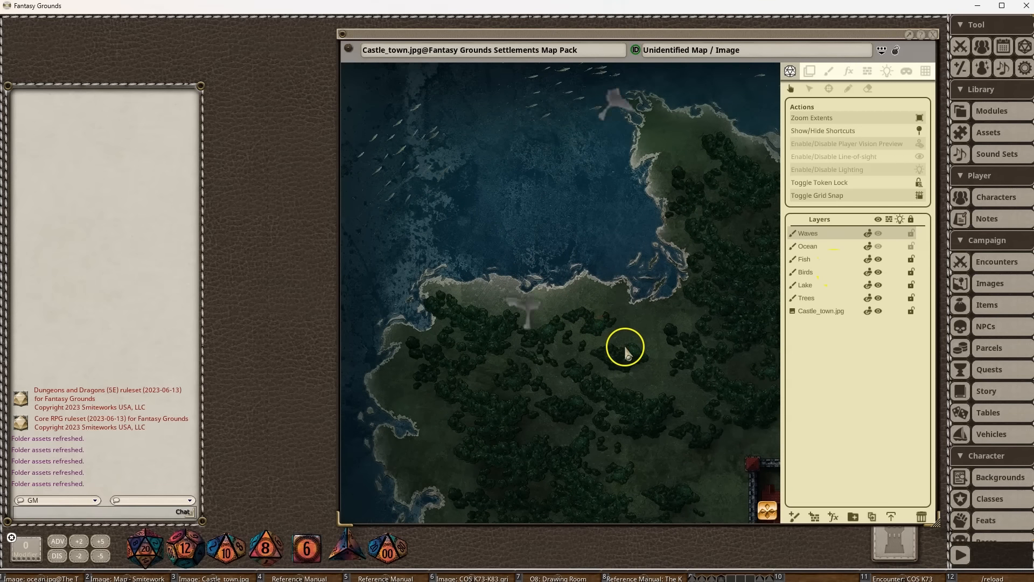
Show the Ocean and Waves layers and view the waves along the northeast shoreline.
{"action": "left_click", "coordinate": [879, 246]}
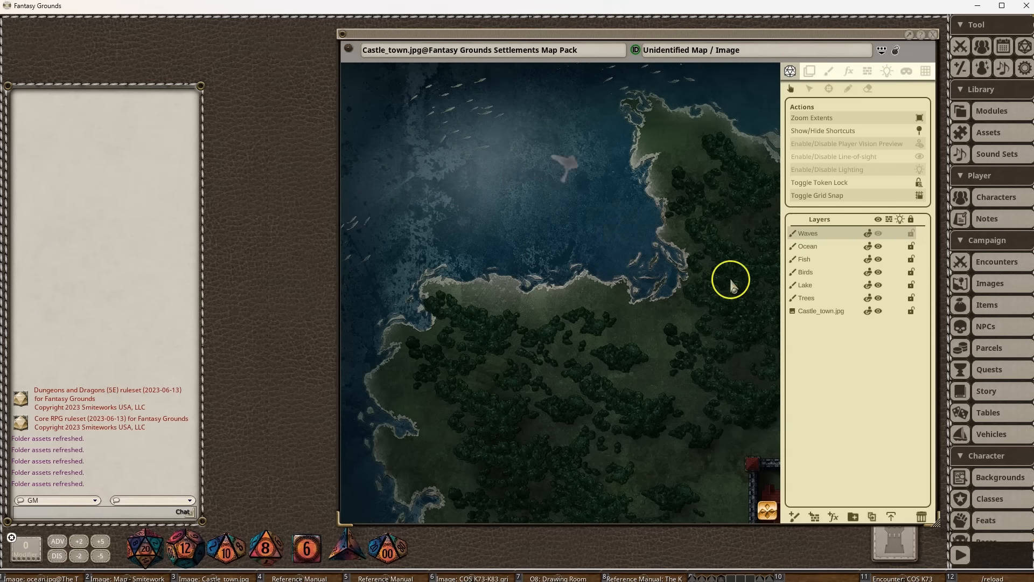
{"action": "left_click", "coordinate": [879, 233]}
{"action": "left_click_drag", "start_coordinate": [705, 329], "coordinate": [500, 298]}
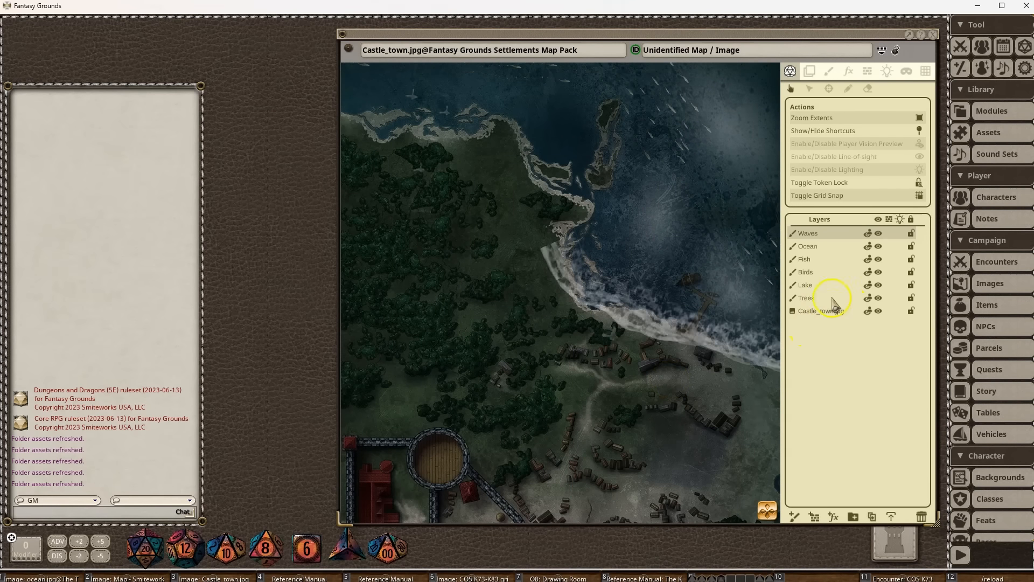
Hide all six animated layers, Waves, Ocean, Fish, Birds, Lake and Trees, leaving only the Castle_town.jpg base image shown.
{"action": "left_click", "coordinate": [878, 234]}
{"action": "left_click", "coordinate": [878, 246]}
{"action": "left_click", "coordinate": [878, 259]}
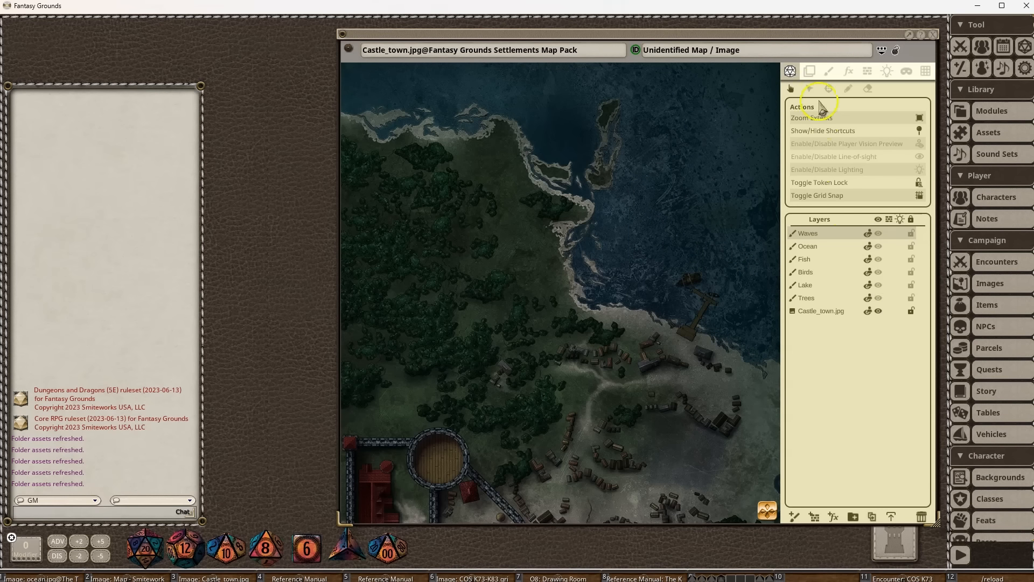
Load Waves_Shore_2_brush.webm from the campaign's Brushes image folder as the paint stroke brush for the town map.
{"action": "left_click", "coordinate": [831, 71]}
{"action": "left_click", "coordinate": [986, 132]}
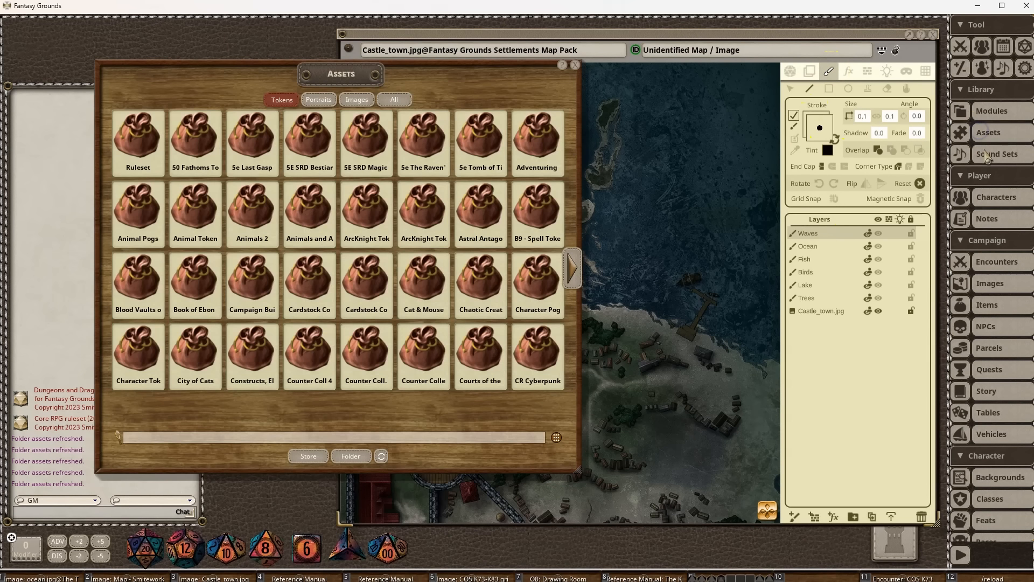
{"action": "left_click", "coordinate": [353, 101]}
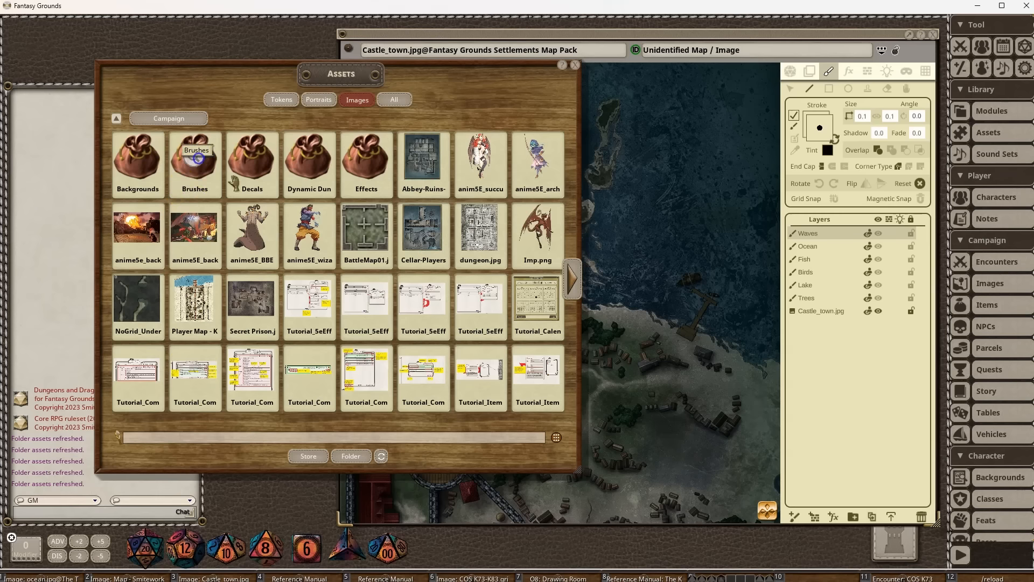
{"action": "left_click", "coordinate": [198, 158]}
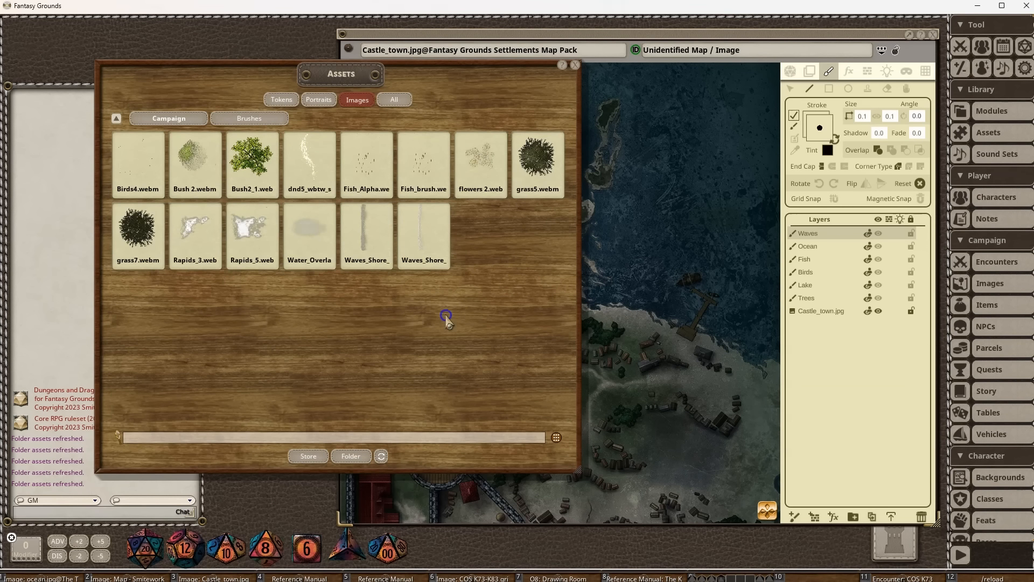
{"action": "left_click_drag", "start_coordinate": [447, 318], "coordinate": [321, 316]}
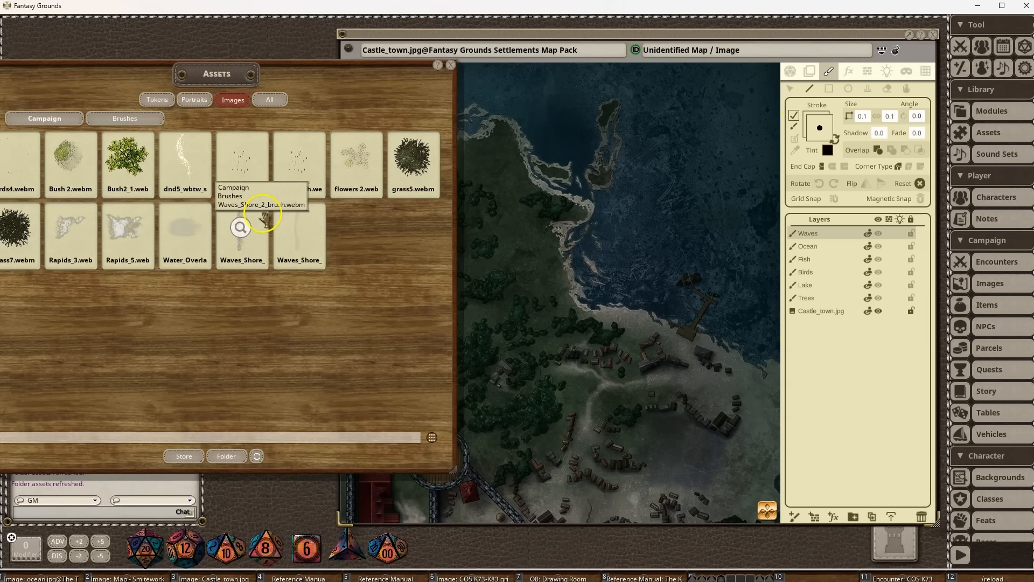
{"action": "left_click_drag", "start_coordinate": [236, 235], "coordinate": [822, 125]}
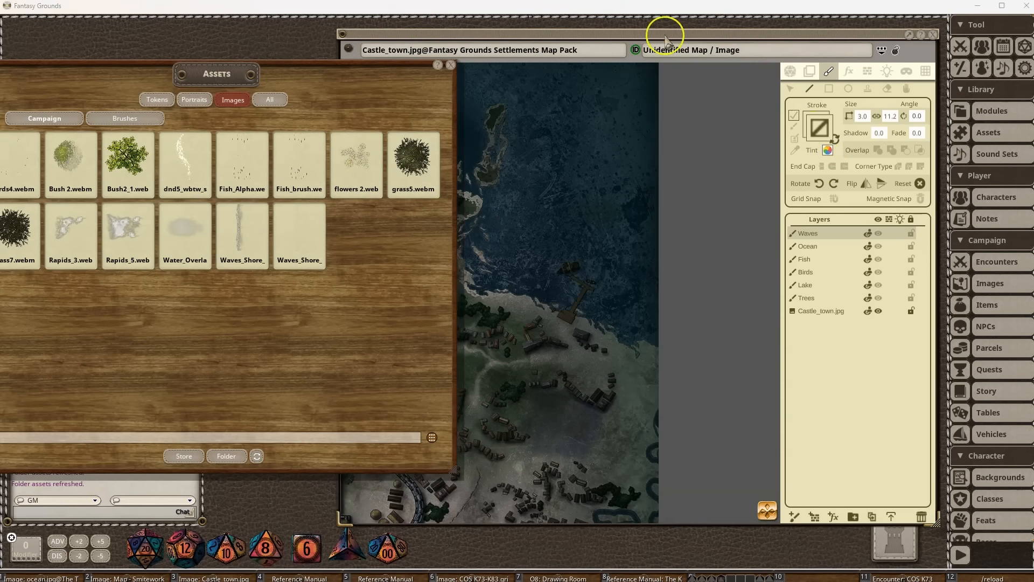
Add a painting layer to the Castle_town.jpg map and name it New Waves.
{"action": "left_click", "coordinate": [665, 36]}
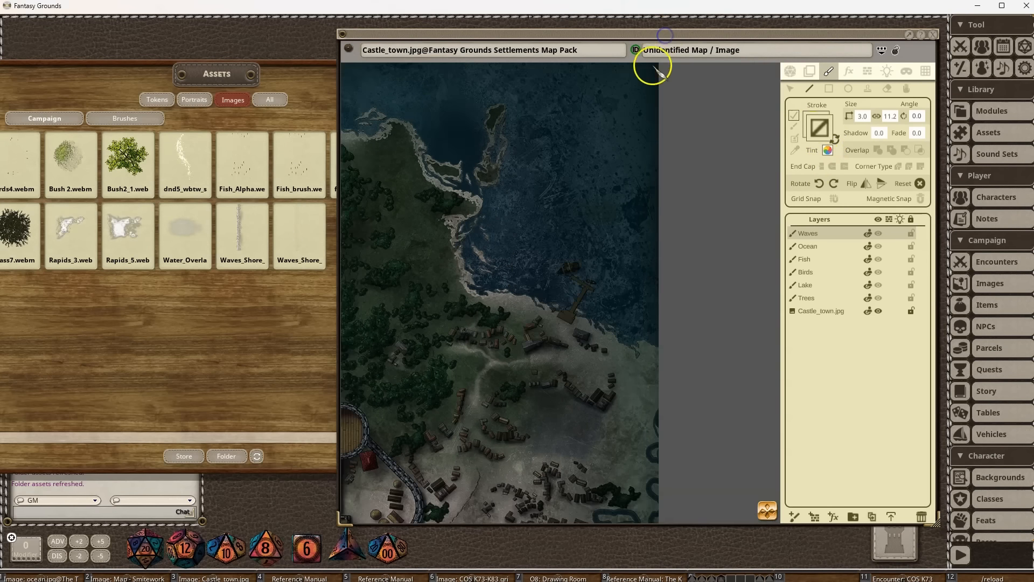
{"action": "left_click", "coordinate": [795, 518]}
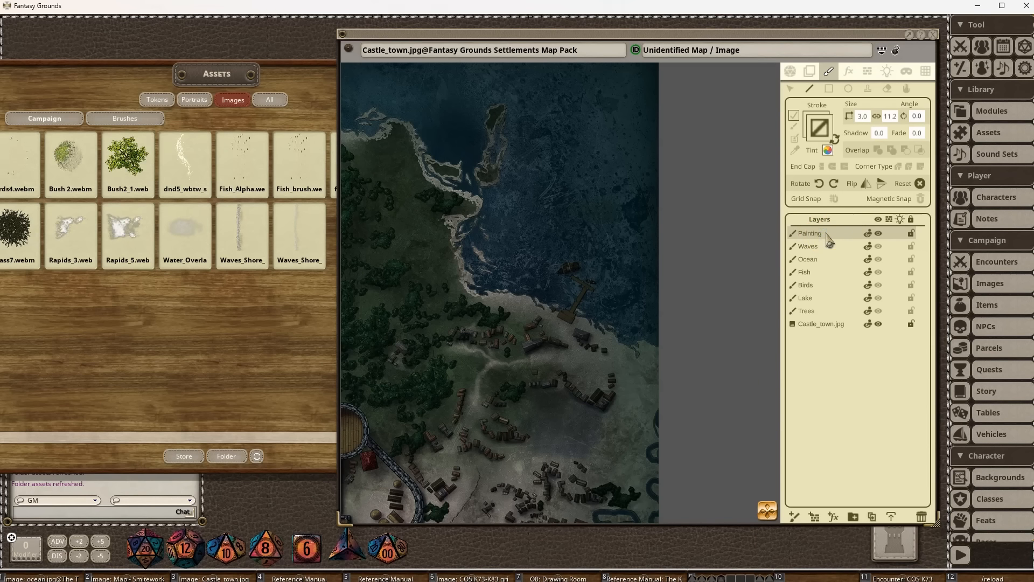
{"action": "type", "text": "New Waves"}
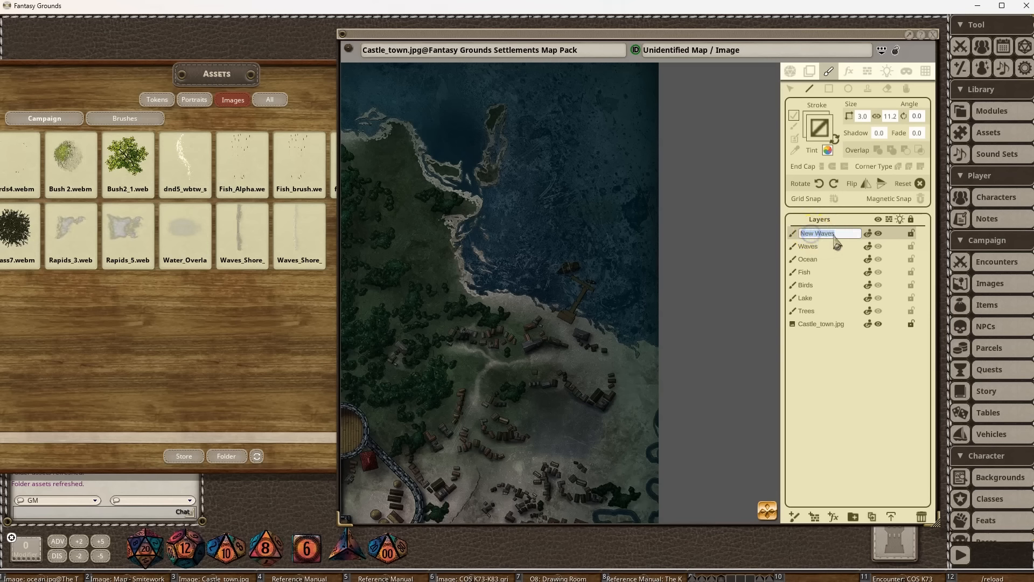
{"action": "key", "text": "Return"}
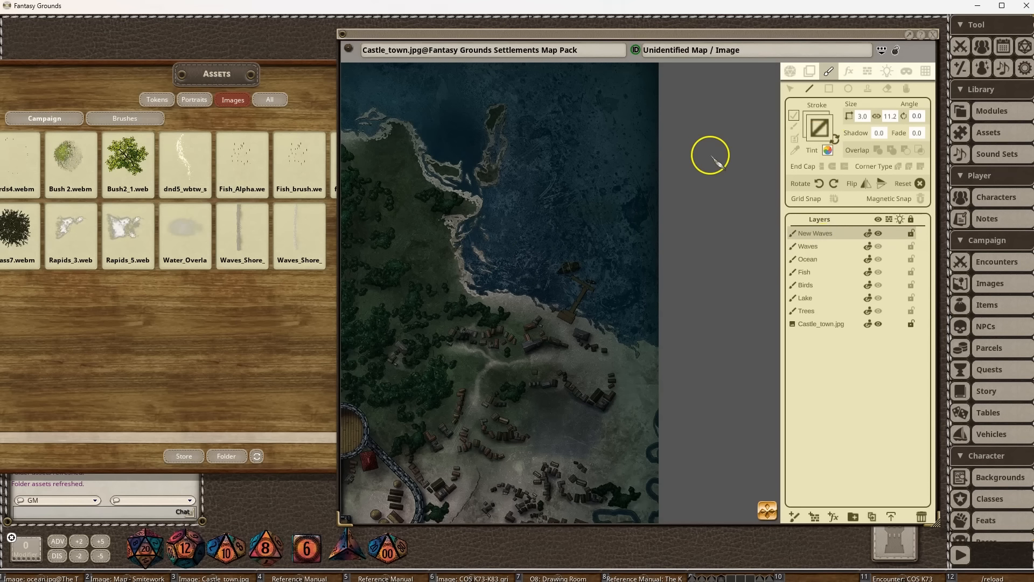
Assign the shore waves brush to the stroke again for the New Waves layer and bring the town map to the front.
{"action": "left_click", "coordinate": [261, 194]}
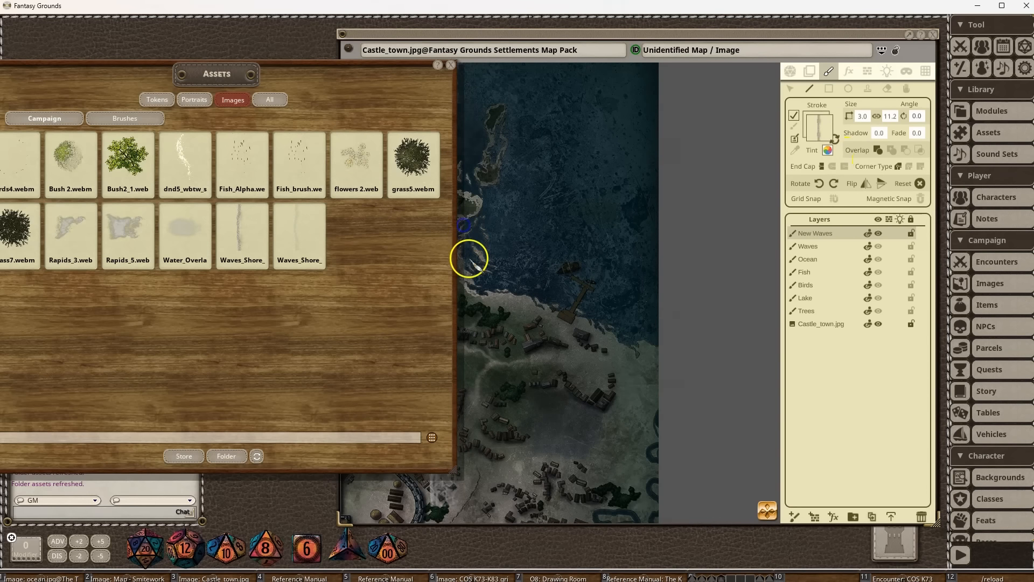
{"action": "scroll", "coordinate": [479, 275], "scroll_direction": "down", "scroll_amount": 2}
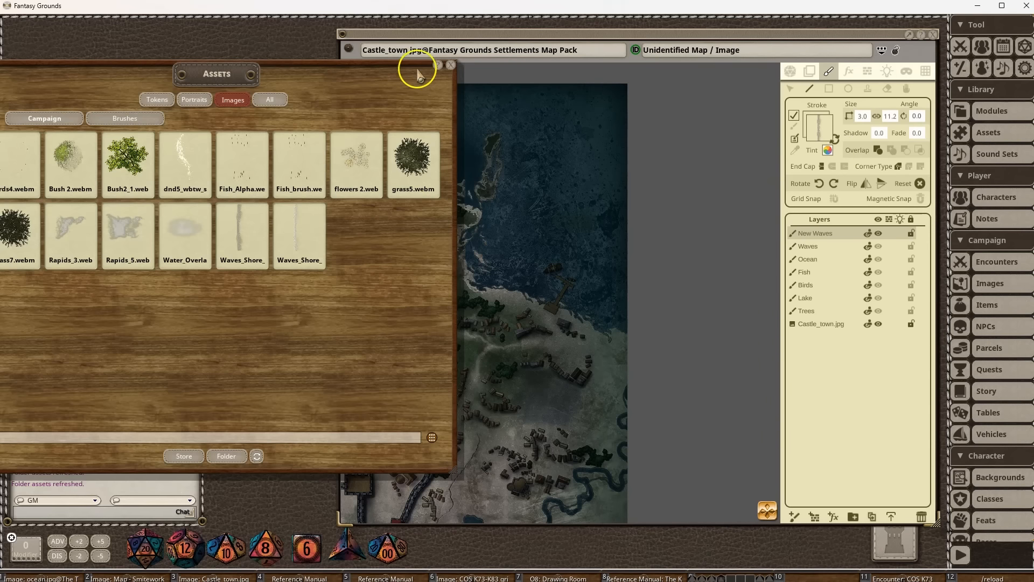
{"action": "left_click", "coordinate": [437, 34]}
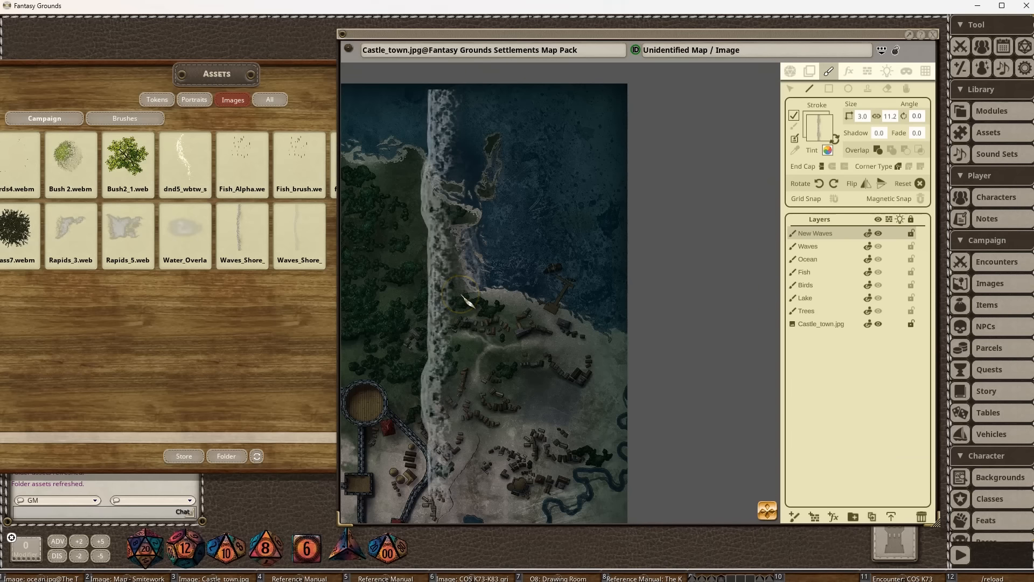
Try painting a wave stroke along the northeast shoreline from the western headland to the map's east edge, and undo it.
{"action": "left_click", "coordinate": [508, 303]}
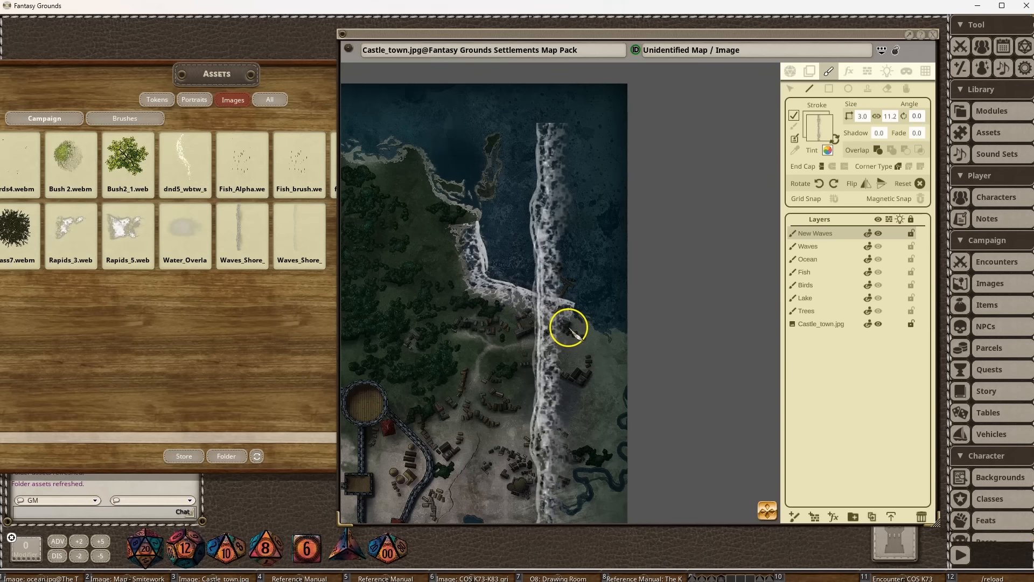
{"action": "left_click_drag", "start_coordinate": [570, 332], "coordinate": [626, 350]}
{"action": "left_click", "coordinate": [839, 384]}
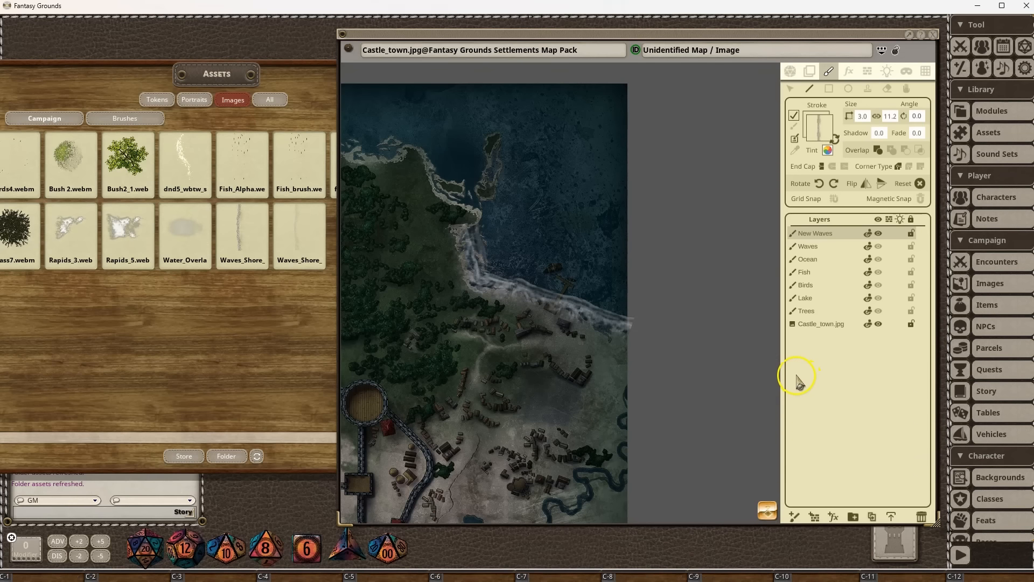
{"action": "key", "text": "ctrl+z"}
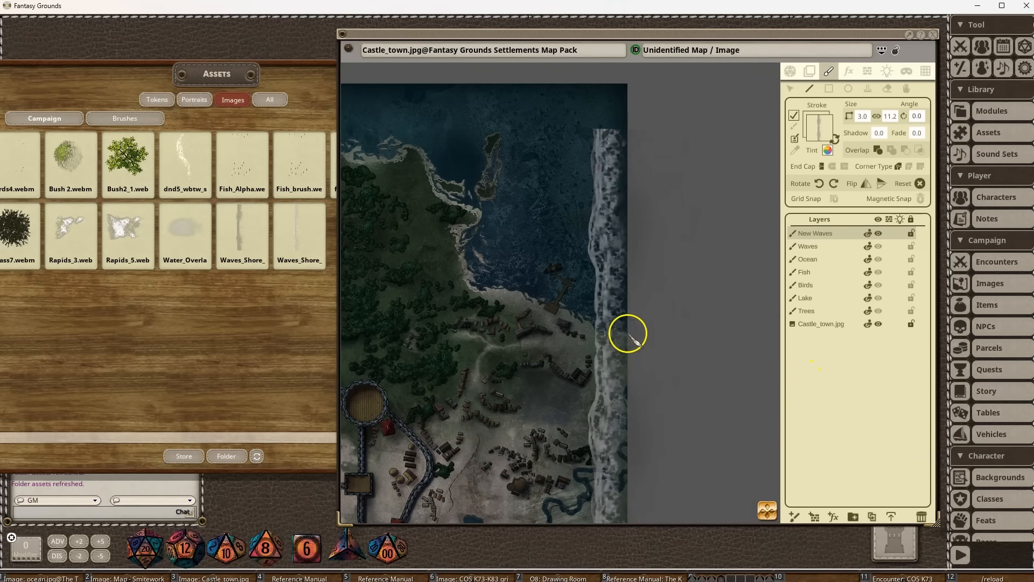
Paint an animated wave stroke along the northeast shoreline, from the map's east edge westward and up to the headland.
{"action": "left_click", "coordinate": [627, 333]}
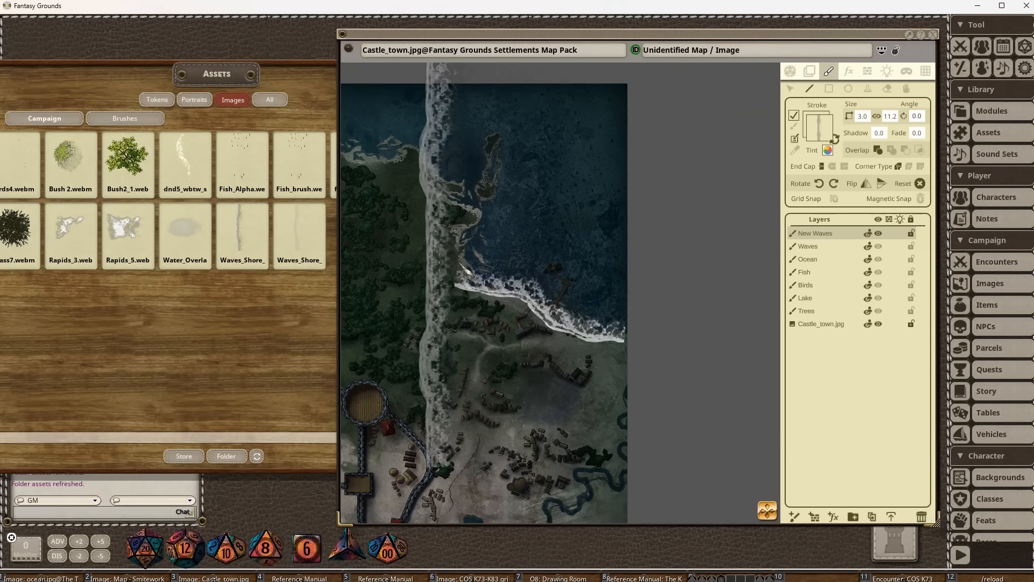
{"action": "left_click", "coordinate": [464, 264]}
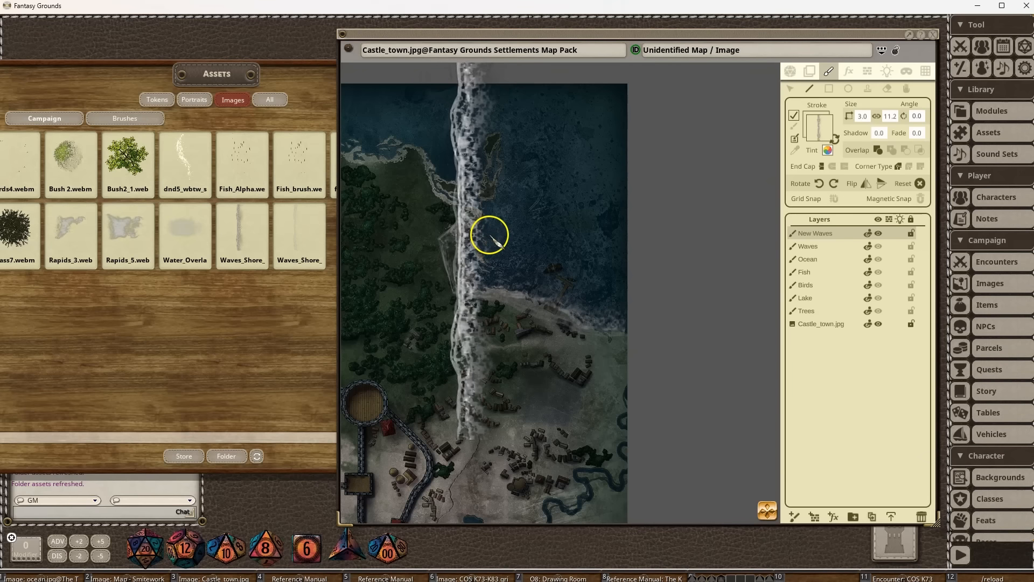
{"action": "left_click", "coordinate": [496, 234]}
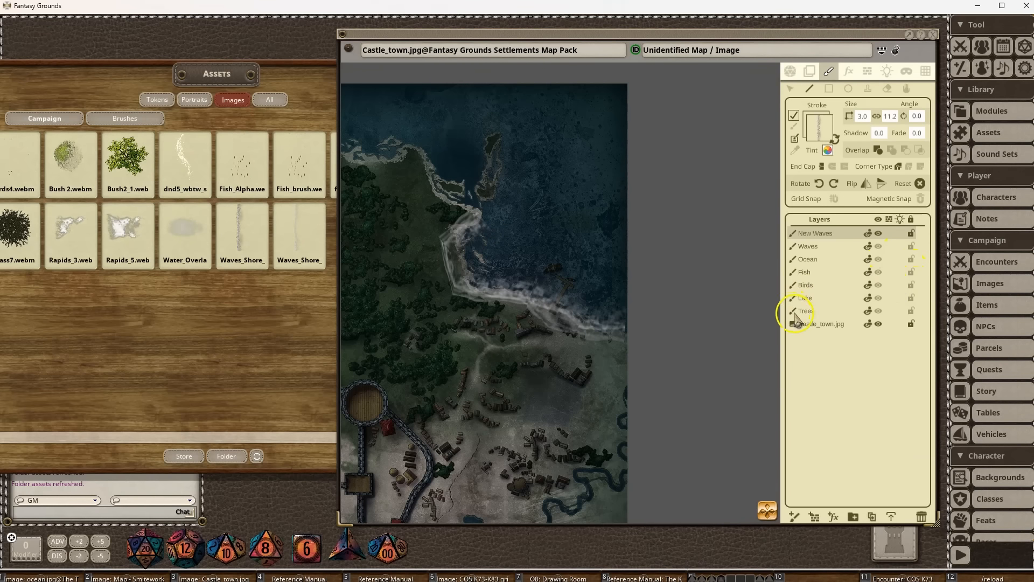
{"action": "scroll", "coordinate": [716, 347], "scroll_direction": "down", "scroll_amount": 2}
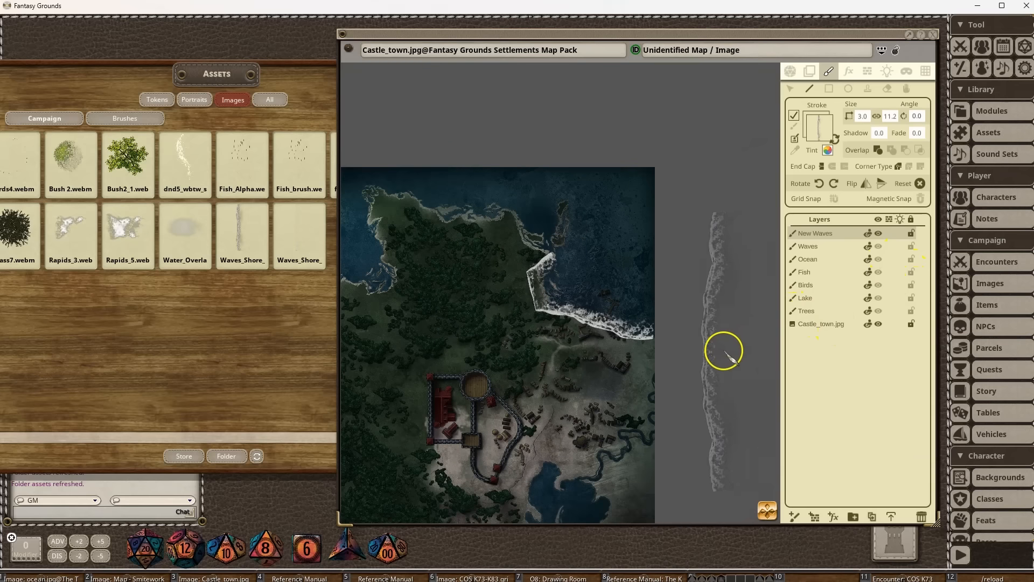
{"action": "scroll", "coordinate": [688, 320], "scroll_direction": "up", "scroll_amount": 5}
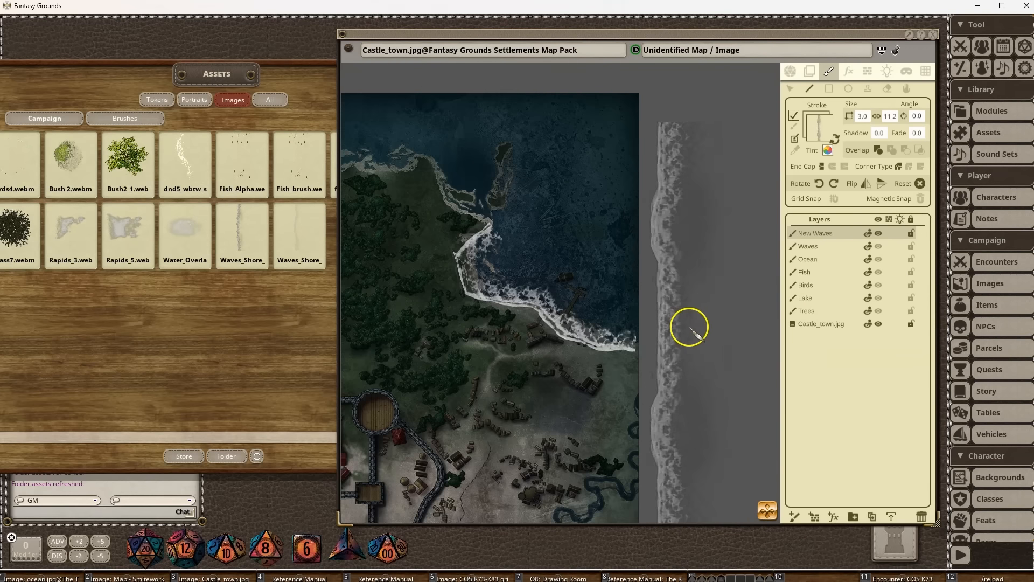
{"action": "scroll", "coordinate": [690, 320], "scroll_direction": "down", "scroll_amount": 2}
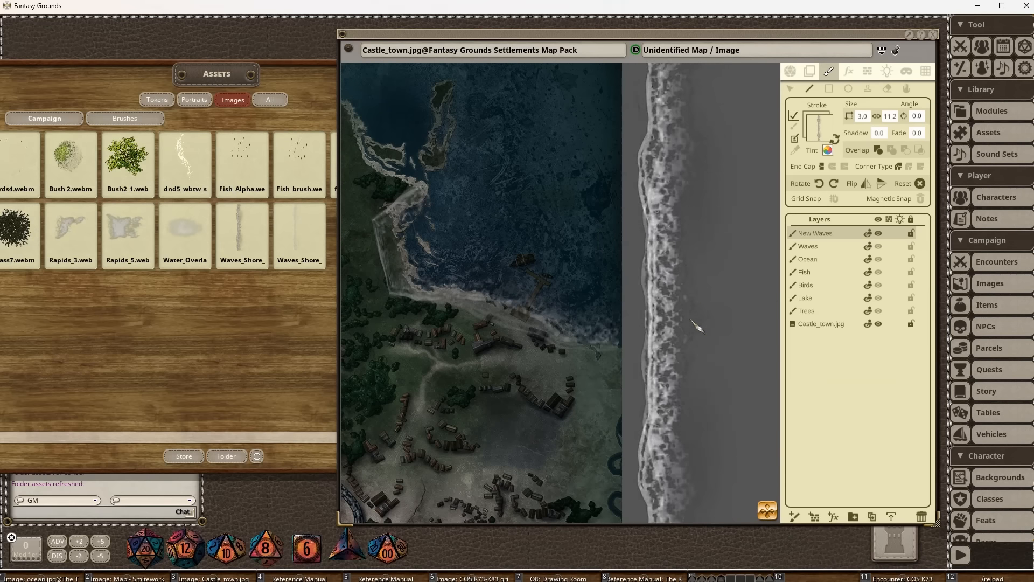
Tint the painted shoreline waves white with an alpha of 227.
{"action": "left_click", "coordinate": [807, 71]}
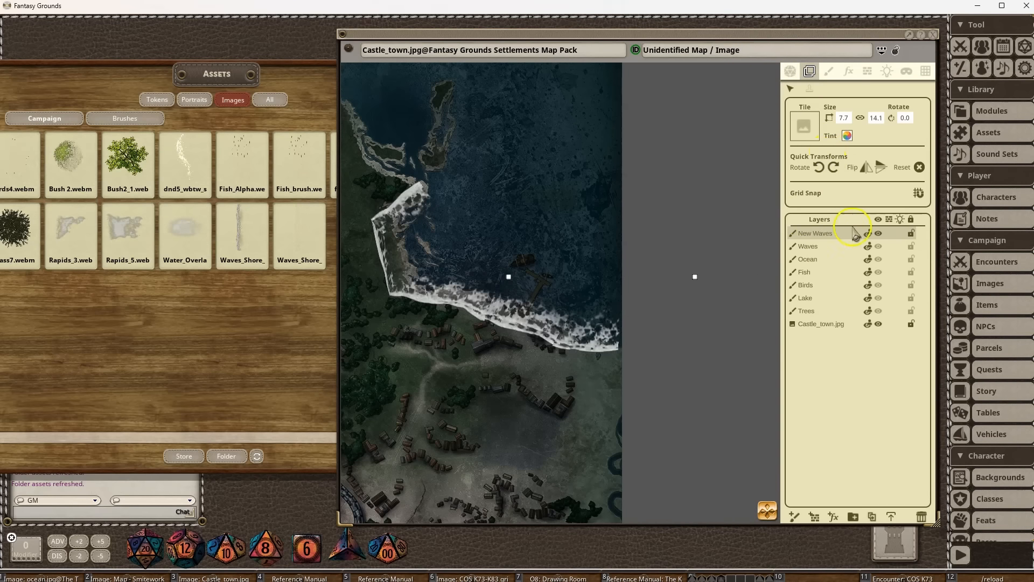
{"action": "left_click", "coordinate": [848, 135]}
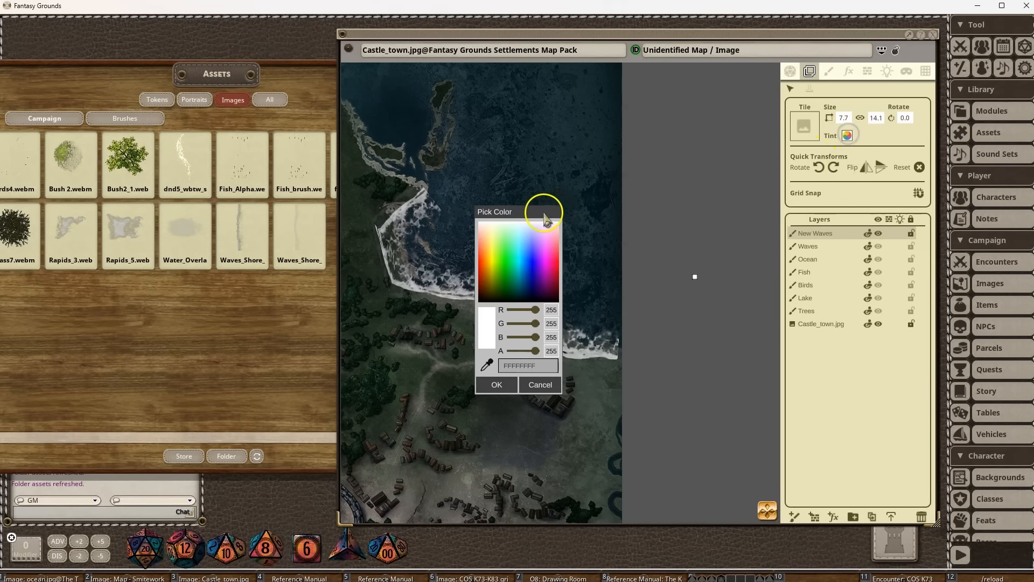
{"action": "left_click_drag", "start_coordinate": [538, 213], "coordinate": [740, 110]}
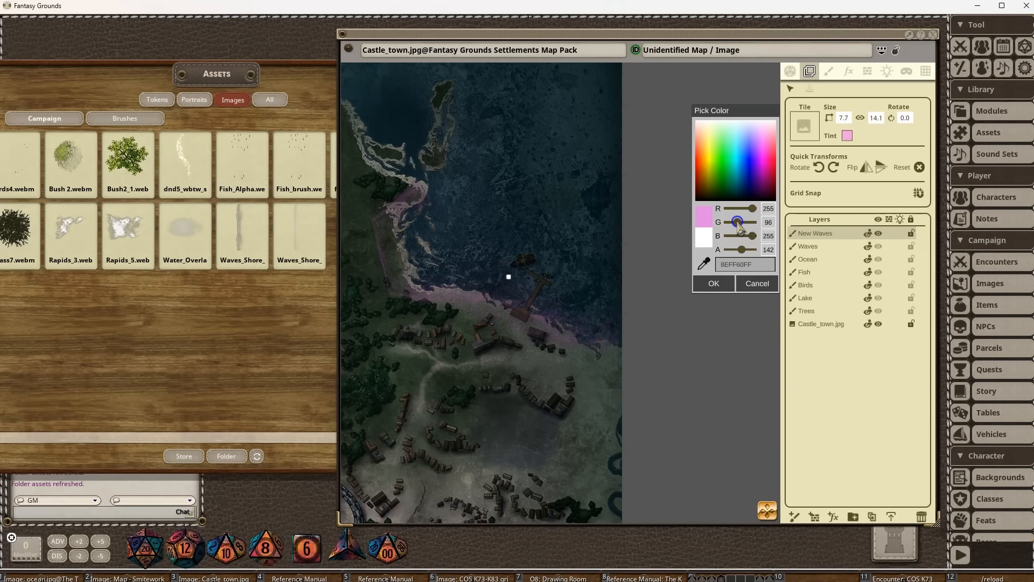
{"action": "left_click_drag", "start_coordinate": [742, 249], "coordinate": [735, 251]}
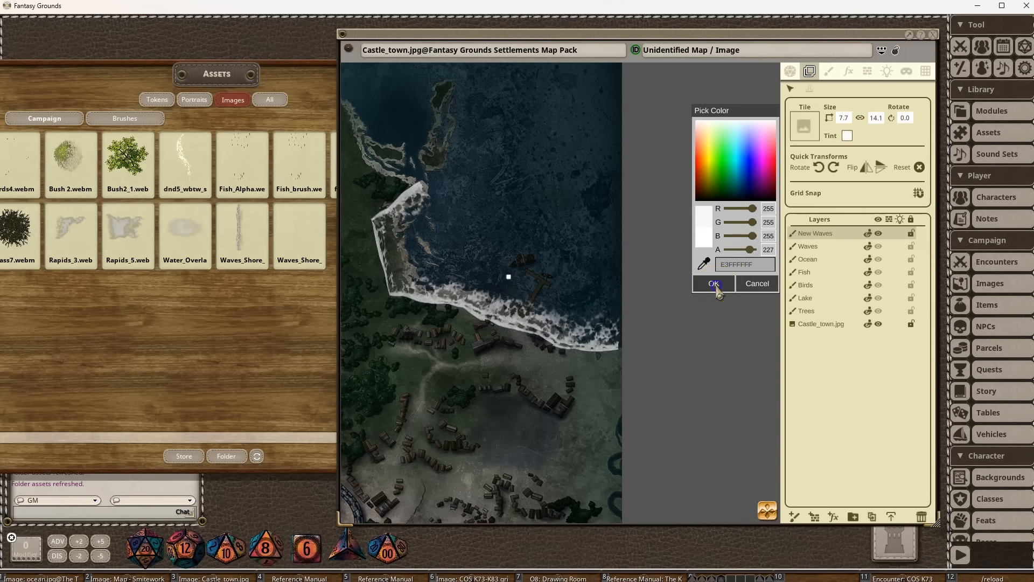
{"action": "left_click", "coordinate": [715, 284]}
Add another painting layer and load Fish_brush.webm as its paint stroke brush.
{"action": "left_click_drag", "start_coordinate": [512, 342], "coordinate": [542, 340]}
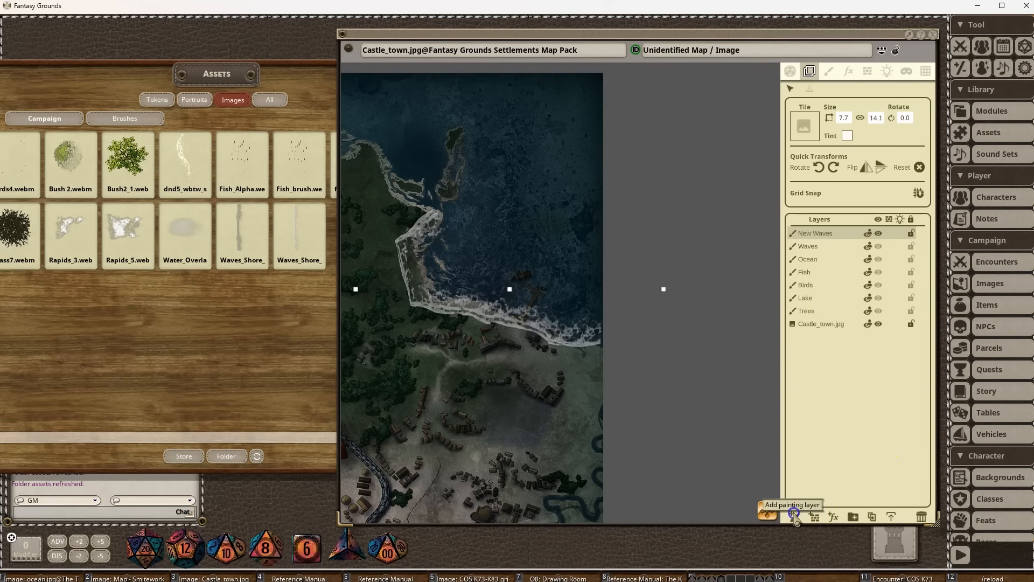
{"action": "left_click", "coordinate": [811, 519]}
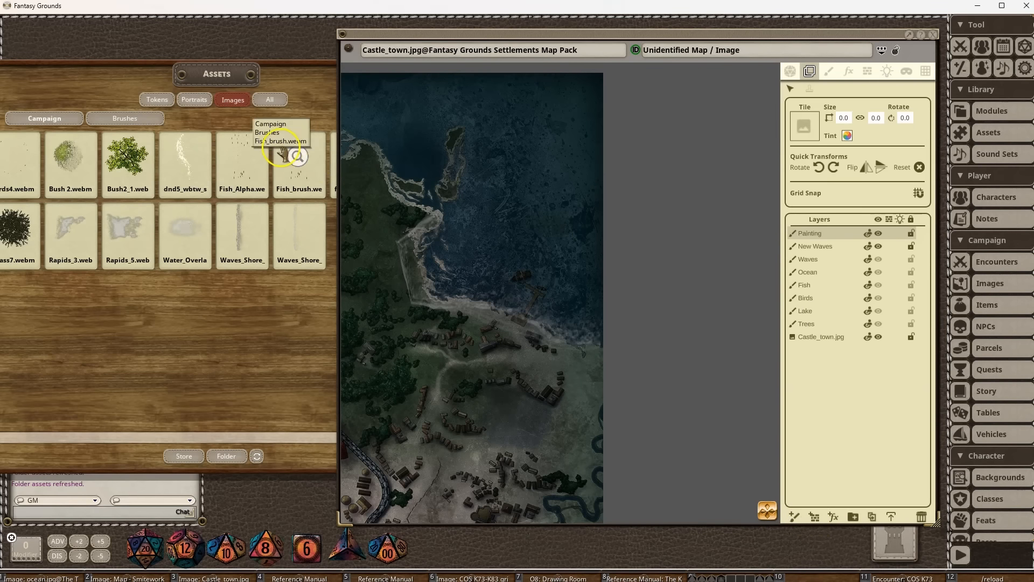
{"action": "left_click_drag", "start_coordinate": [289, 156], "coordinate": [699, 128]}
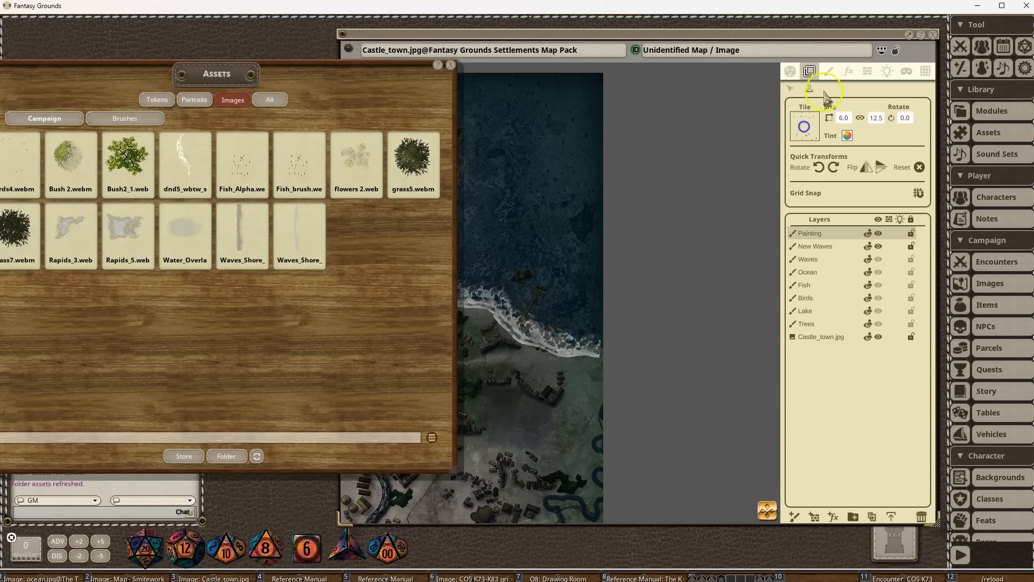
{"action": "left_click", "coordinate": [830, 71]}
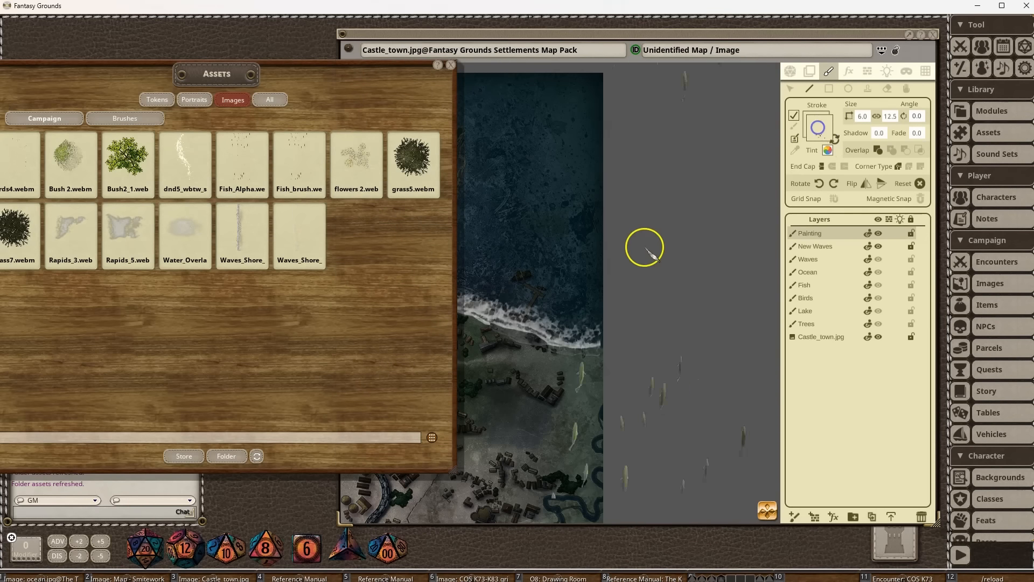
Set the fish stroke brush size to 2.0 by 4.2, keeping its proportions.
{"action": "scroll", "coordinate": [630, 240], "scroll_direction": "down", "scroll_amount": 3}
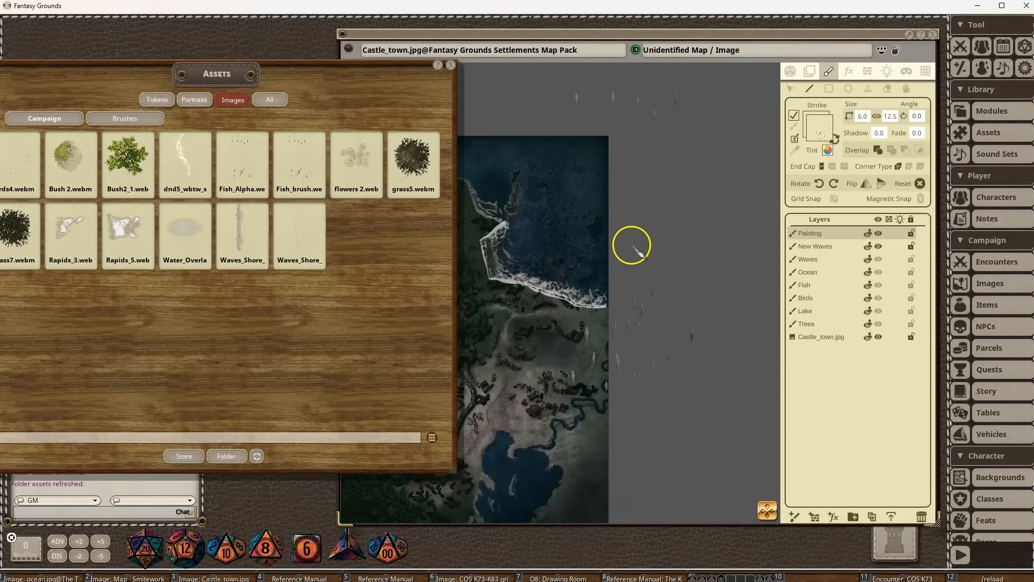
{"action": "scroll", "coordinate": [579, 210], "scroll_direction": "up", "scroll_amount": 2}
{"action": "scroll", "coordinate": [579, 210], "scroll_direction": "up", "scroll_amount": 1}
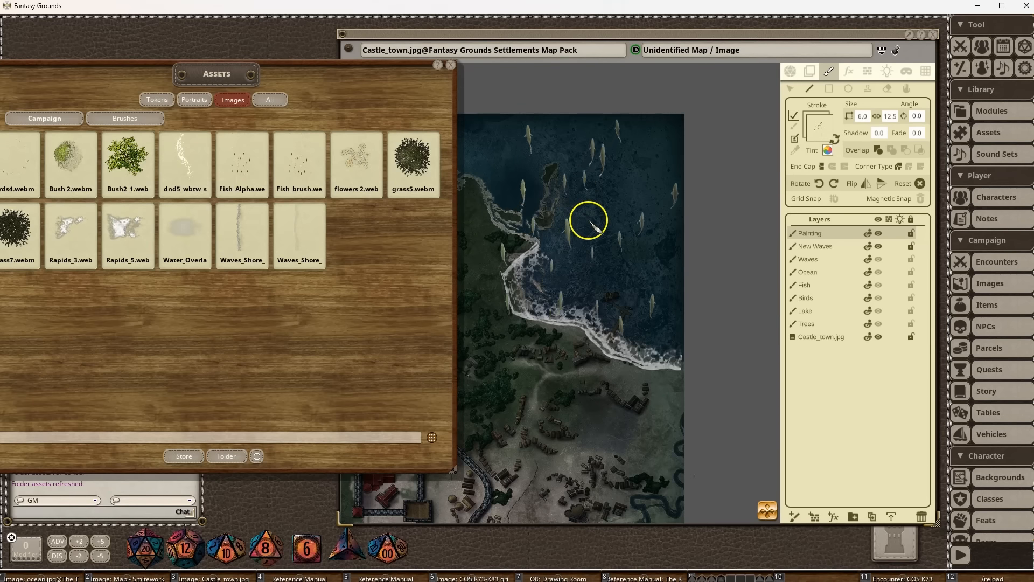
{"action": "left_click", "coordinate": [862, 116]}
{"action": "type", "text": "3"}
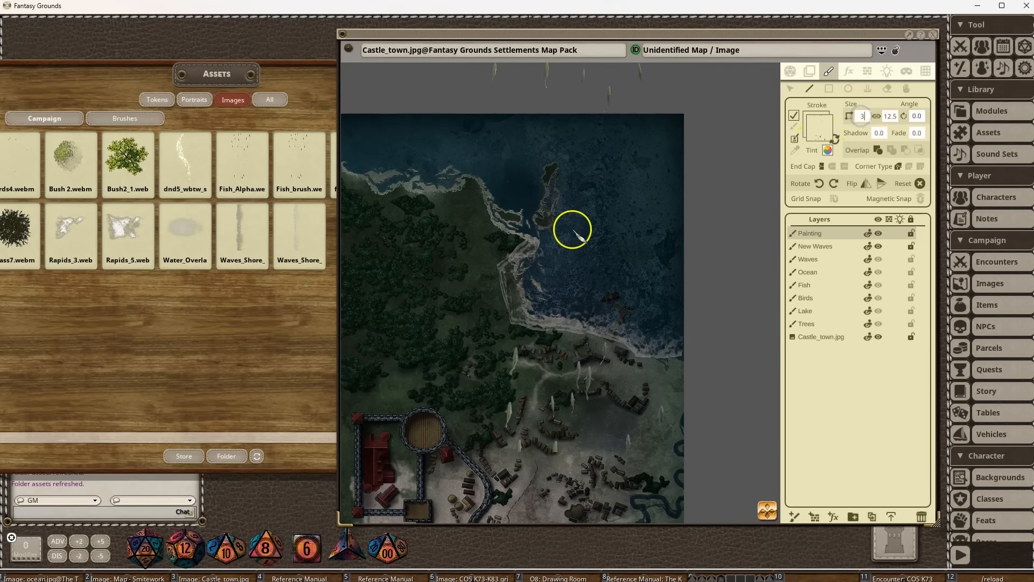
{"action": "left_click", "coordinate": [889, 116]}
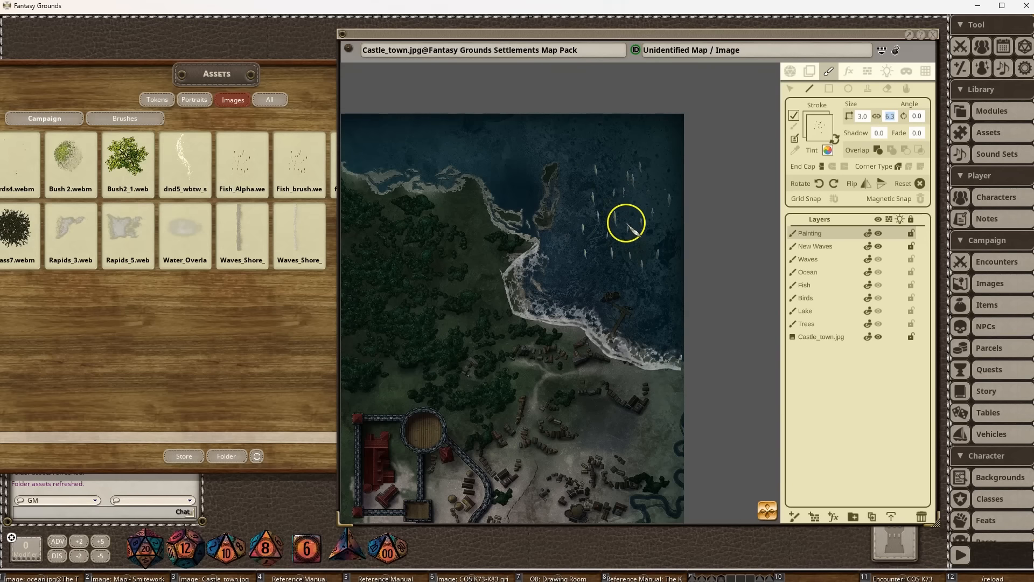
{"action": "left_click", "coordinate": [889, 117]}
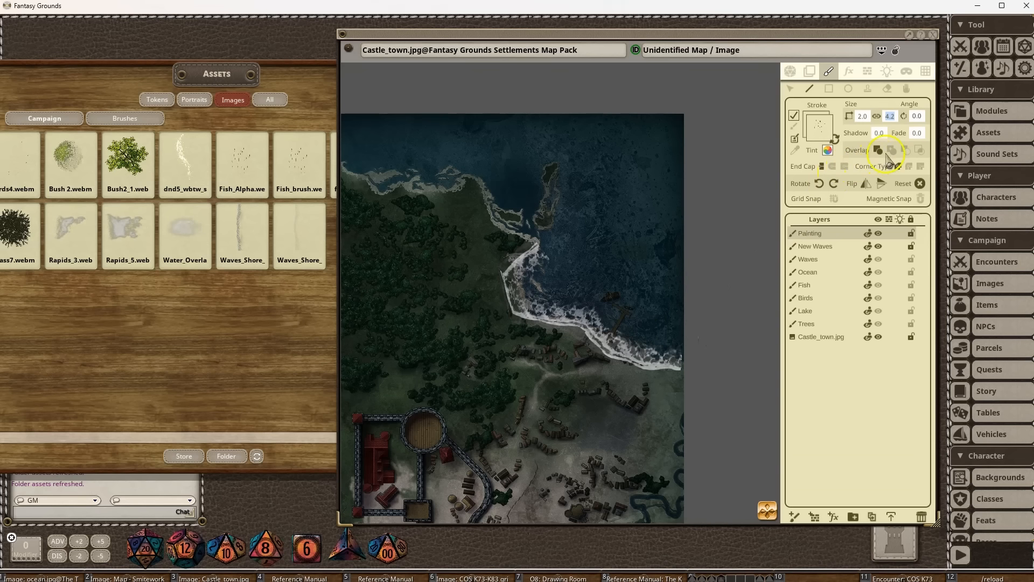
Switch the stroke to the second corner type and paint a fish stroke through the sea from the northeast, along the north edge, to the west side.
{"action": "left_click", "coordinate": [911, 169]}
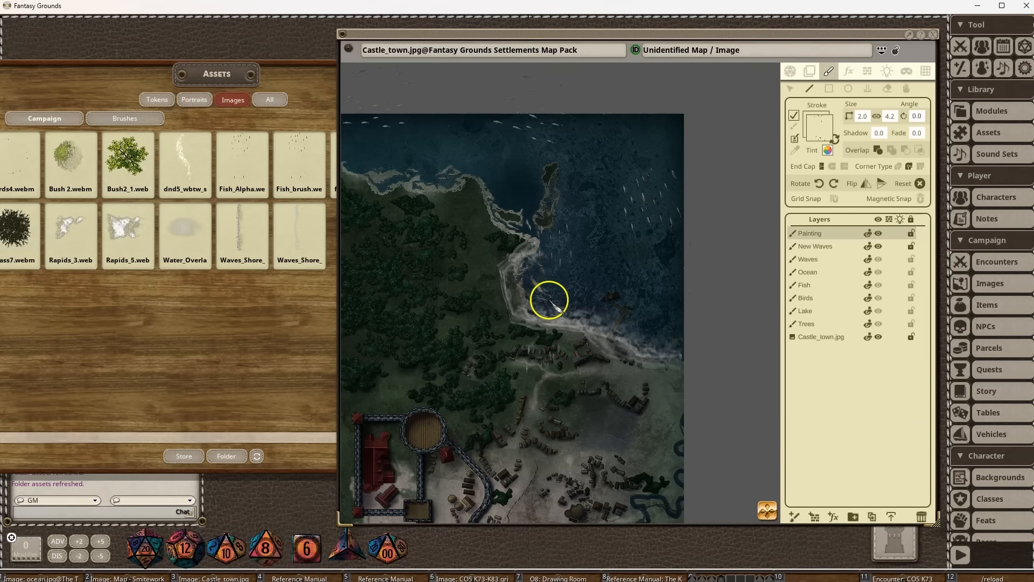
{"action": "scroll", "coordinate": [550, 299], "scroll_direction": "down", "scroll_amount": 1}
{"action": "left_click_drag", "start_coordinate": [463, 301], "coordinate": [693, 341]}
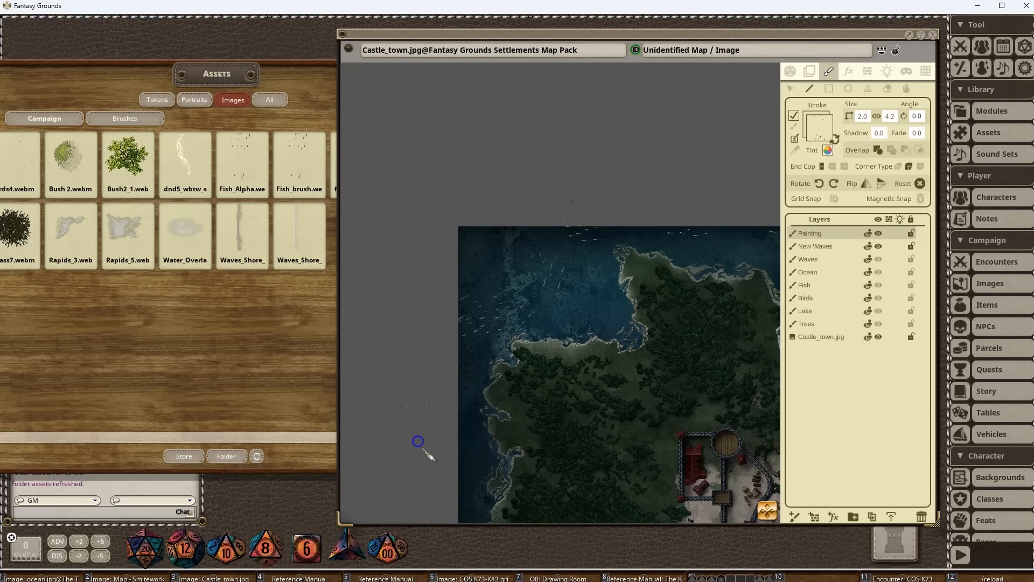
{"action": "left_click_drag", "start_coordinate": [568, 447], "coordinate": [340, 392]}
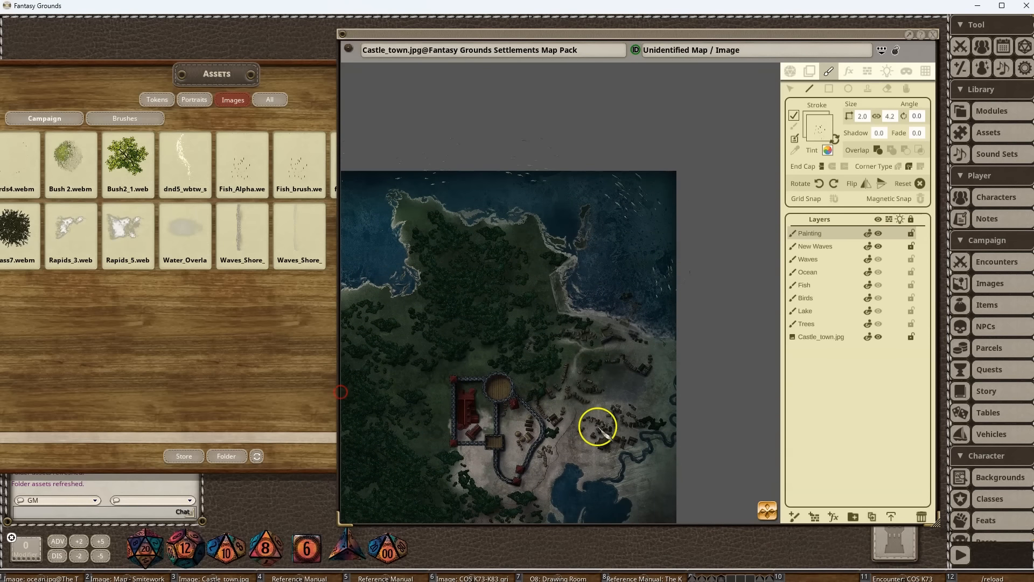
Examine the animated fish stroke and shoreline waves up close around the northeast, north and west coasts.
{"action": "scroll", "coordinate": [681, 307], "scroll_direction": "up", "scroll_amount": 3}
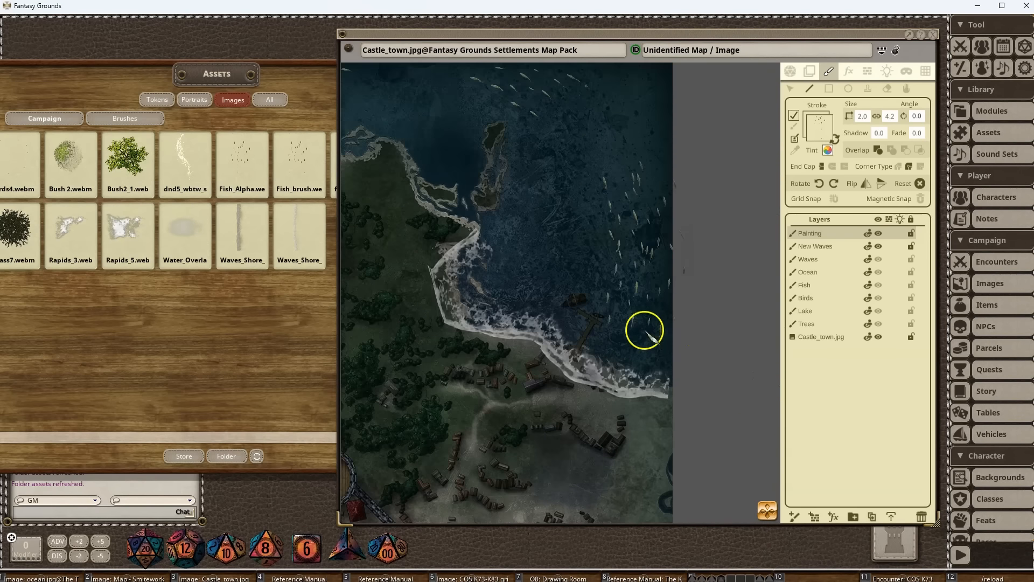
{"action": "scroll", "coordinate": [412, 354], "scroll_direction": "up", "scroll_amount": 3}
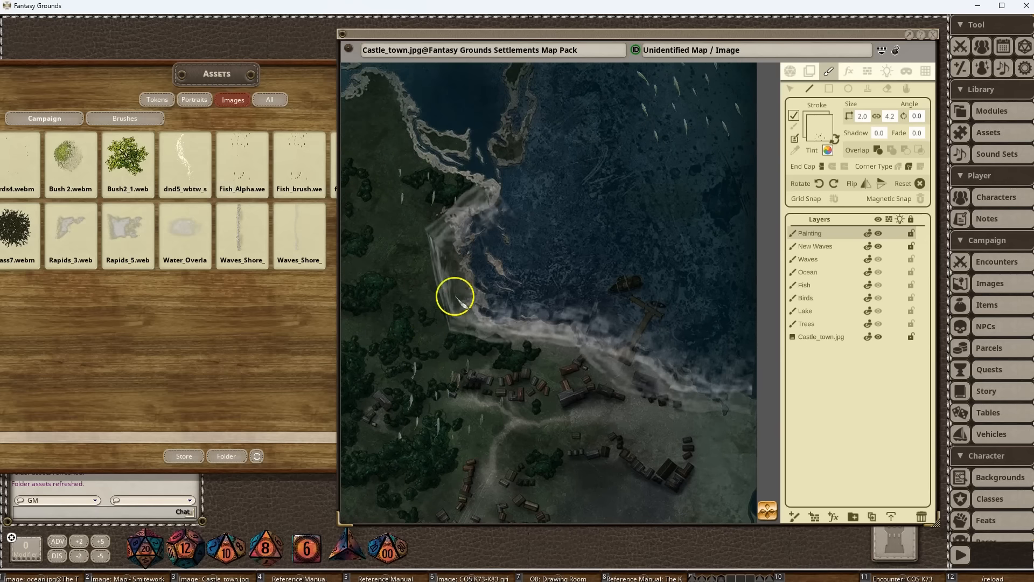
{"action": "left_click_drag", "start_coordinate": [490, 277], "coordinate": [645, 435]}
{"action": "left_click_drag", "start_coordinate": [493, 320], "coordinate": [692, 322]}
{"action": "scroll", "coordinate": [693, 322], "scroll_direction": "down", "scroll_amount": 2}
{"action": "scroll", "coordinate": [693, 322], "scroll_direction": "down", "scroll_amount": 2}
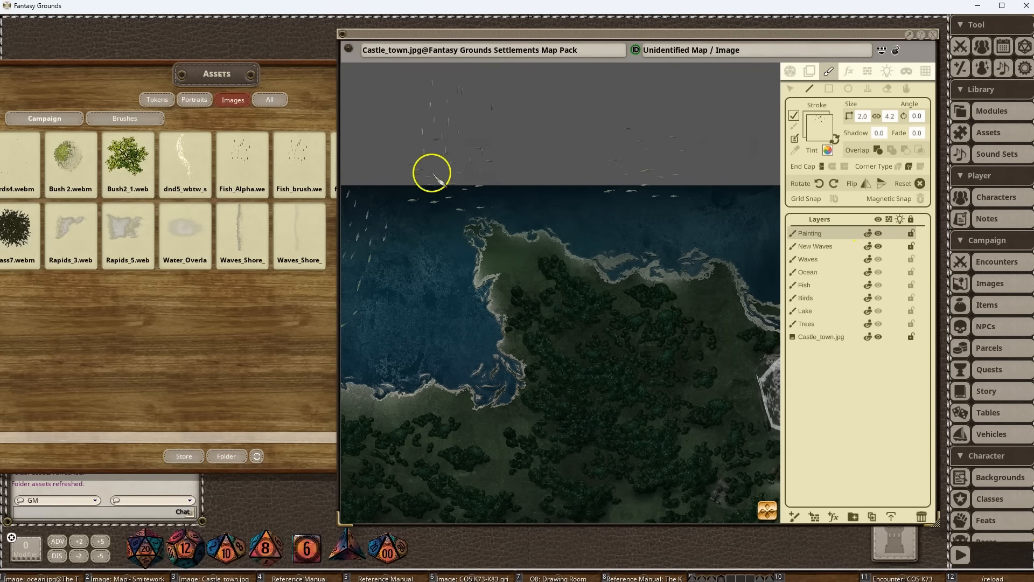
{"action": "scroll", "coordinate": [548, 307], "scroll_direction": "down", "scroll_amount": 2}
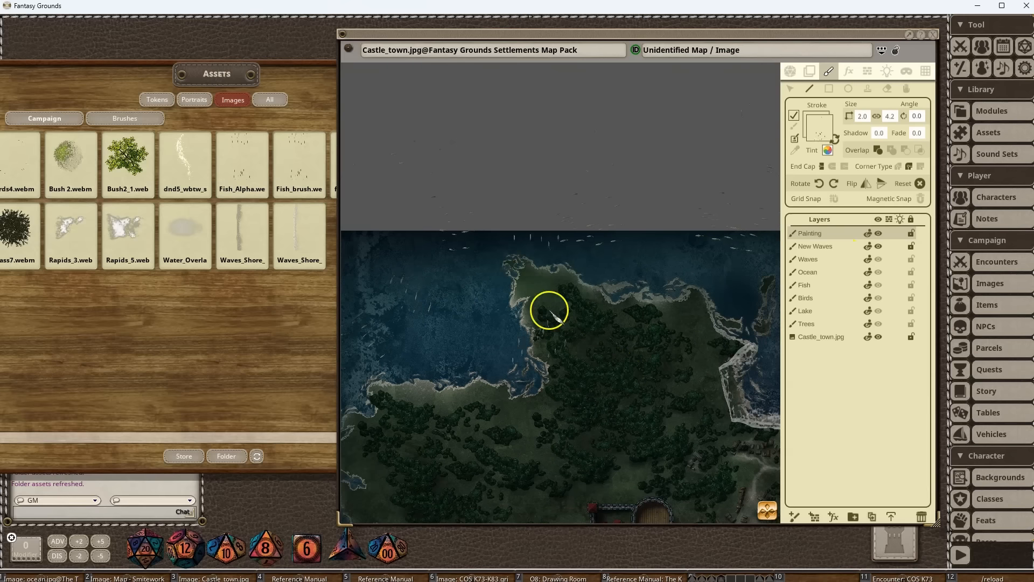
{"action": "scroll", "coordinate": [478, 220], "scroll_direction": "down", "scroll_amount": 2}
{"action": "scroll", "coordinate": [522, 380], "scroll_direction": "down", "scroll_amount": 3}
{"action": "left_click_drag", "start_coordinate": [466, 411], "coordinate": [510, 275]}
{"action": "scroll", "coordinate": [492, 256], "scroll_direction": "up", "scroll_amount": 3}
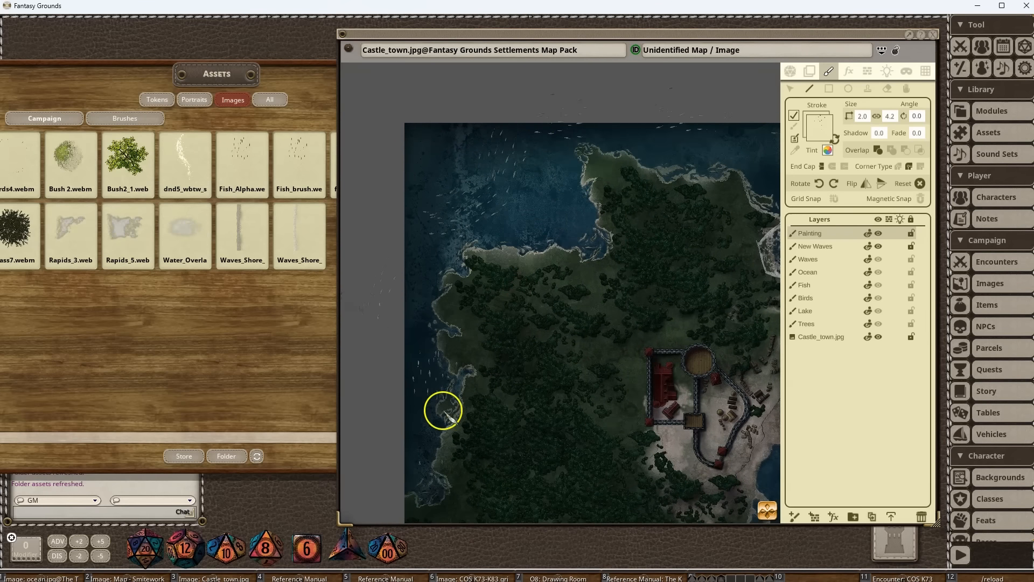
{"action": "scroll", "coordinate": [470, 426], "scroll_direction": "up", "scroll_amount": 2}
{"action": "left_click_drag", "start_coordinate": [460, 446], "coordinate": [462, 277]}
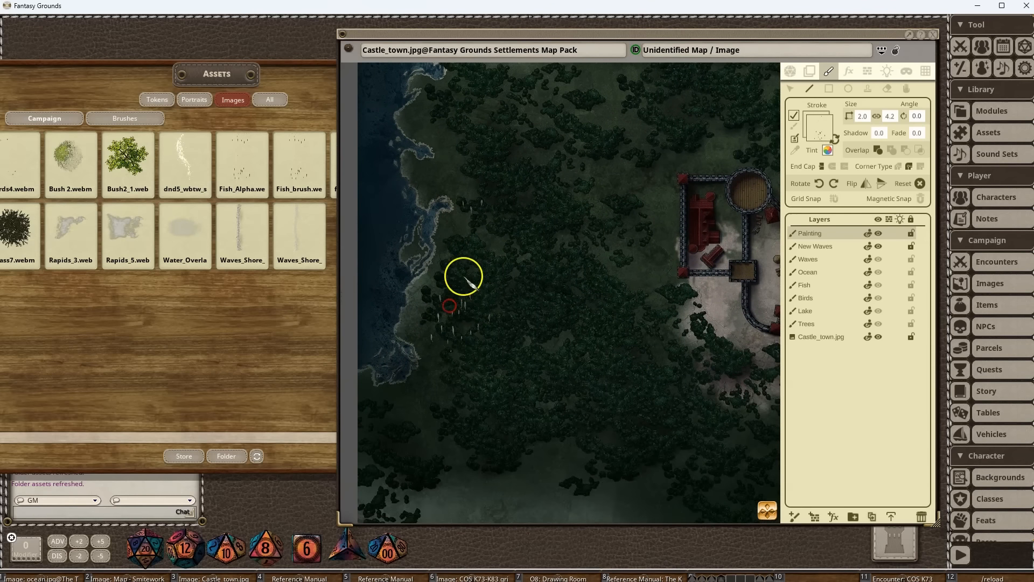
{"action": "scroll", "coordinate": [599, 327], "scroll_direction": "down", "scroll_amount": 1}
{"action": "left_click_drag", "start_coordinate": [599, 327], "coordinate": [512, 358]}
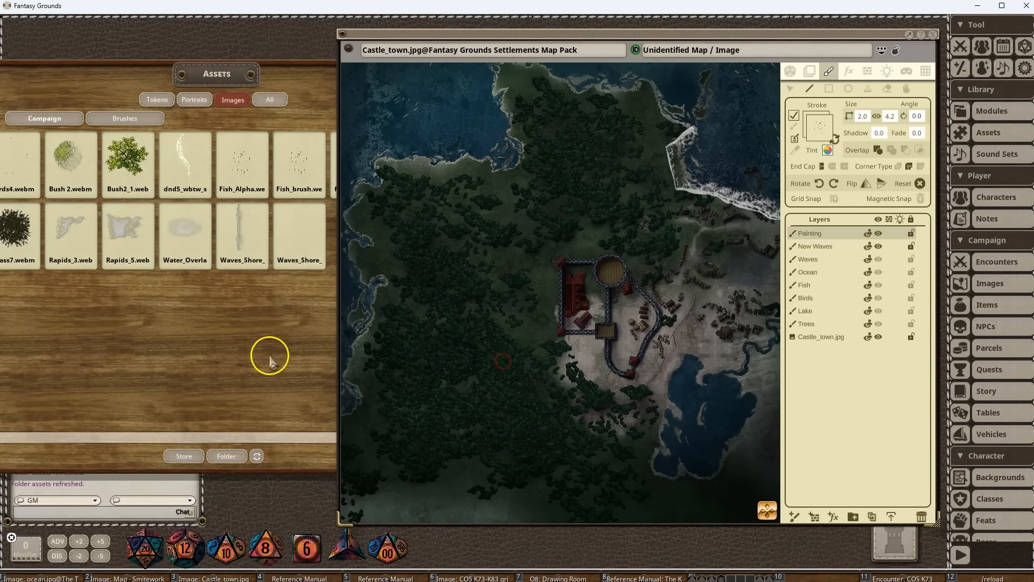
Load the animated birds image as a size 10.0 stamp and place it over the northeast bay.
{"action": "left_click", "coordinate": [868, 89]}
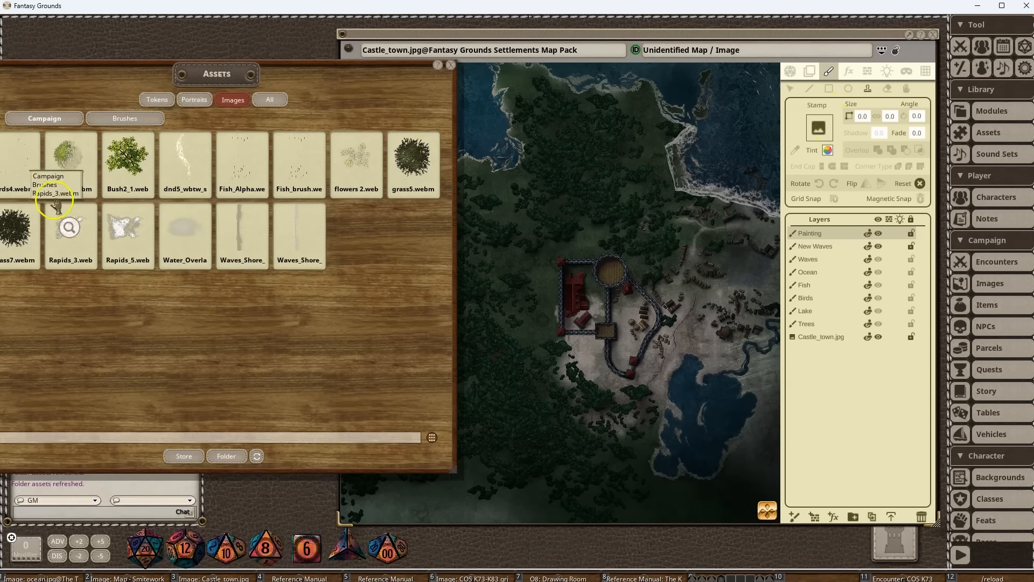
{"action": "left_click_drag", "start_coordinate": [13, 161], "coordinate": [827, 124]}
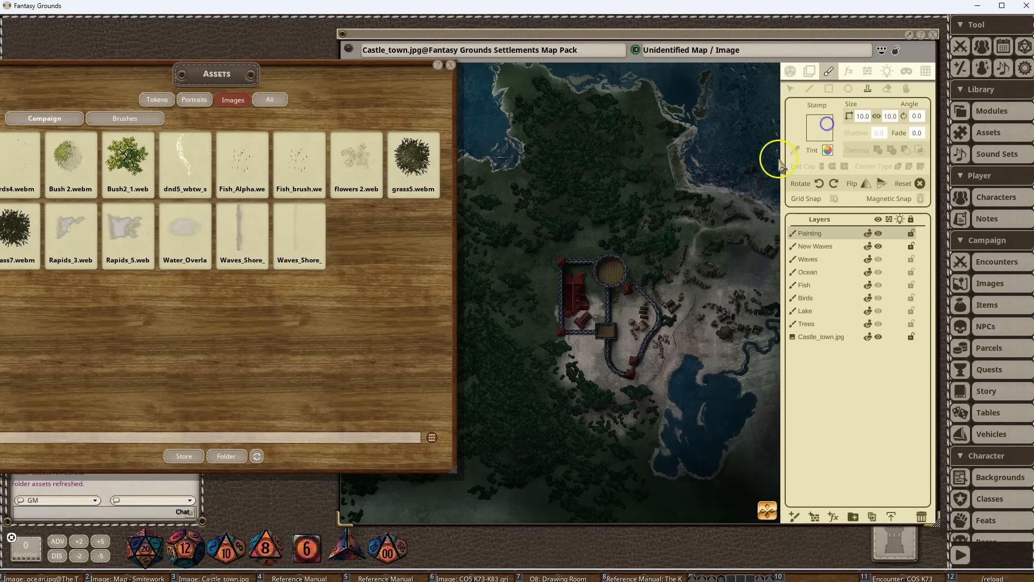
{"action": "scroll", "coordinate": [663, 321], "scroll_direction": "up", "scroll_amount": 2}
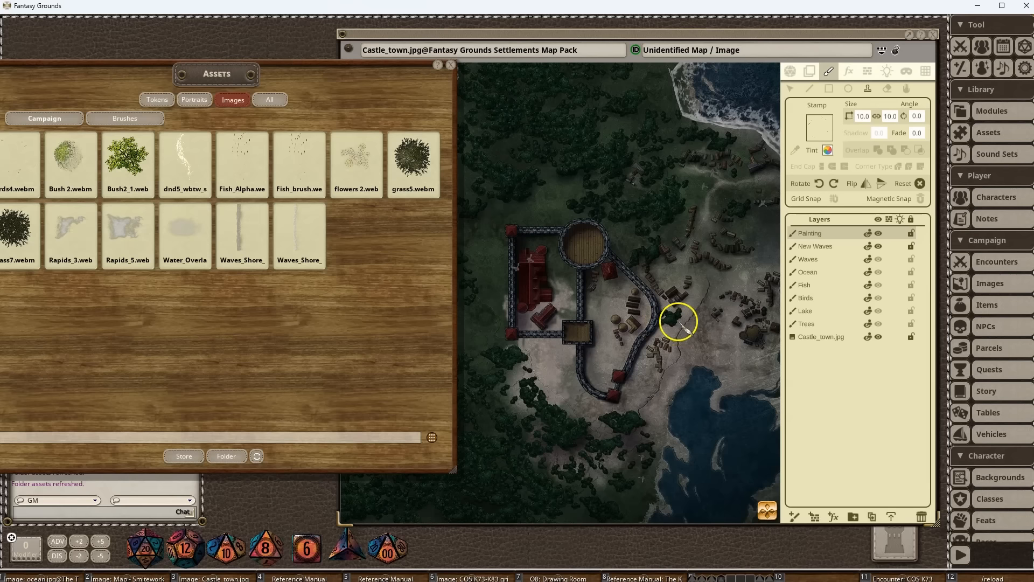
{"action": "scroll", "coordinate": [678, 322], "scroll_direction": "down", "scroll_amount": 2}
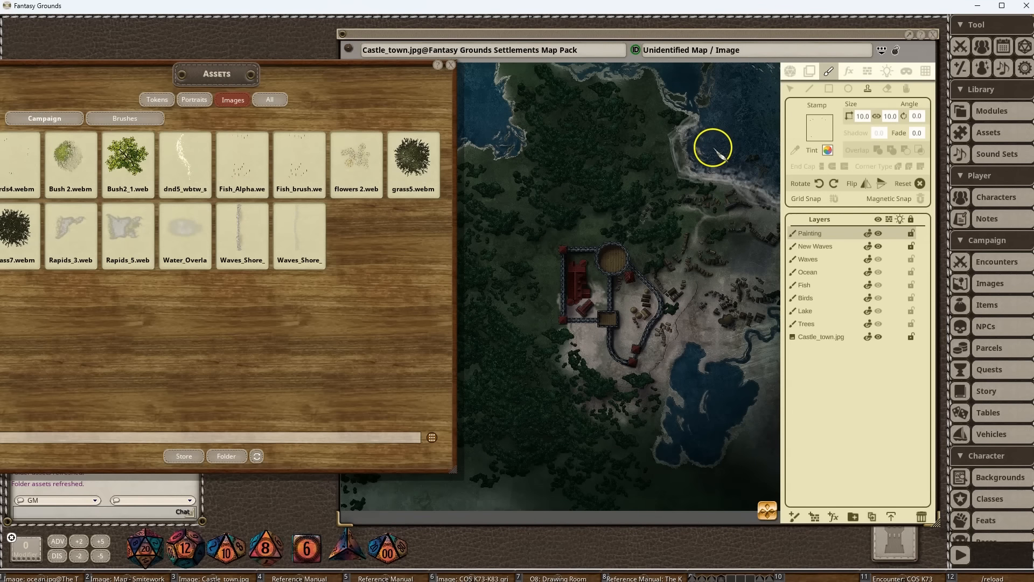
{"action": "left_click", "coordinate": [713, 149]}
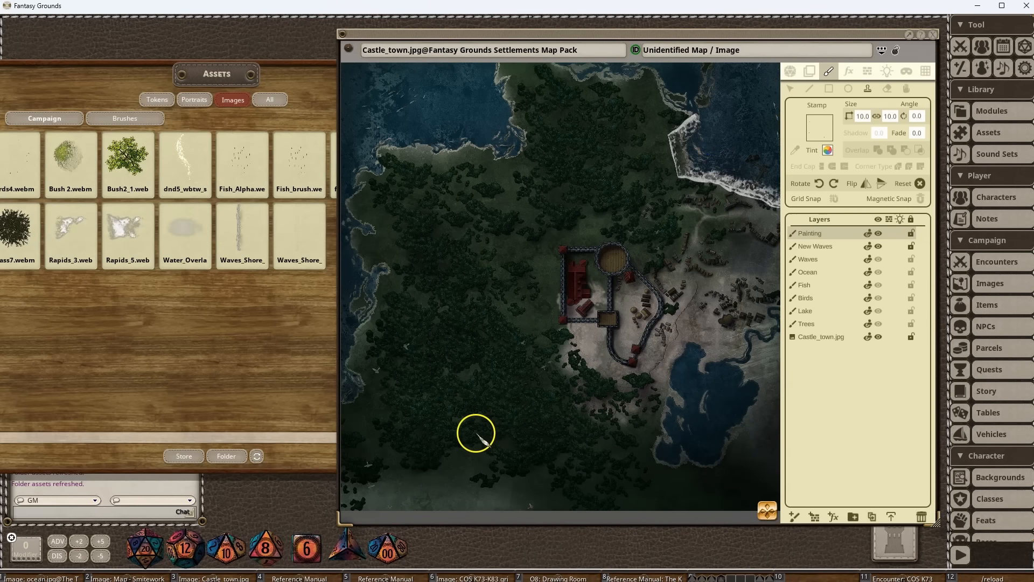
Enlarge the bird stamp to 19.5 by 19.5 and place it over the west coast.
{"action": "left_click_drag", "start_coordinate": [484, 383], "coordinate": [596, 350]}
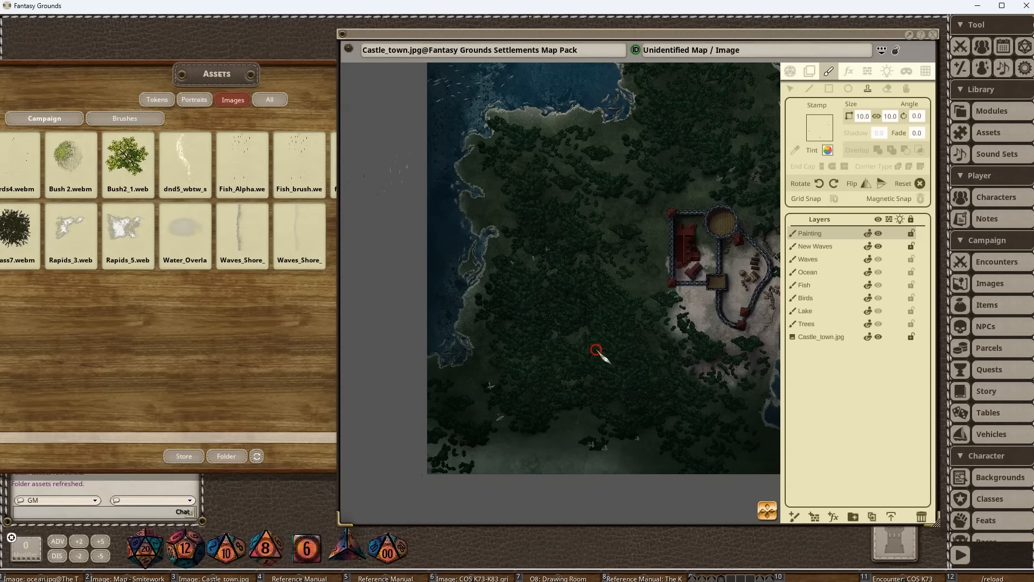
{"action": "left_click_drag", "start_coordinate": [687, 343], "coordinate": [601, 399]}
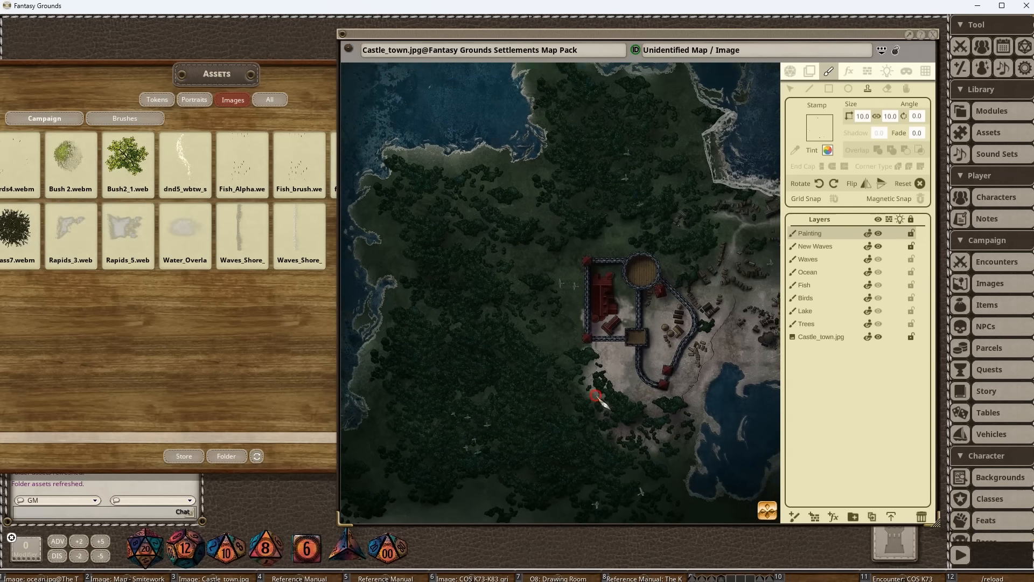
{"action": "scroll", "coordinate": [600, 398], "scroll_direction": "up", "scroll_amount": 2}
{"action": "scroll", "coordinate": [600, 399], "scroll_direction": "down", "scroll_amount": 1}
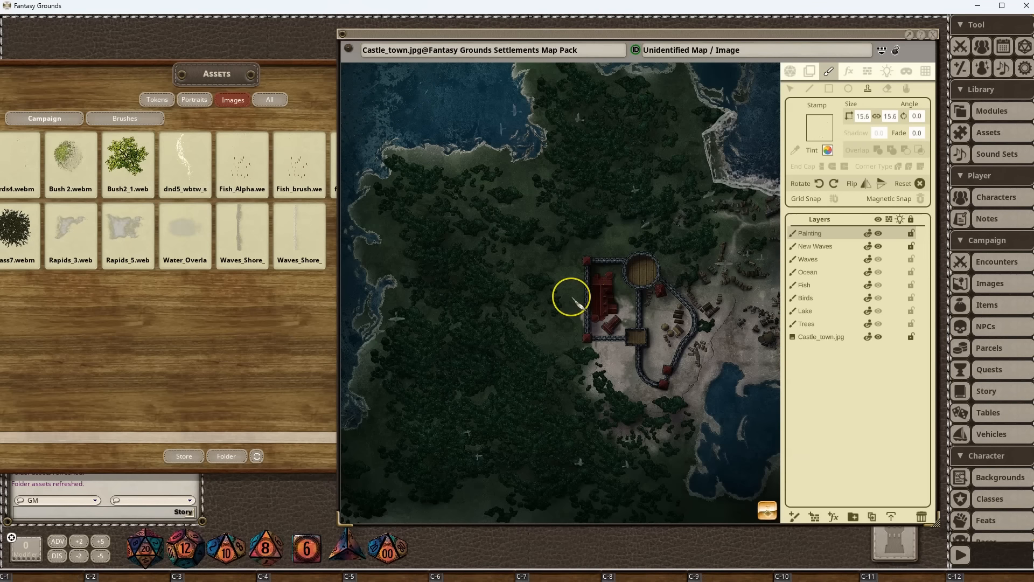
{"action": "scroll", "coordinate": [572, 297], "scroll_direction": "up", "scroll_amount": 4}
{"action": "scroll", "coordinate": [572, 297], "scroll_direction": "down", "scroll_amount": 2}
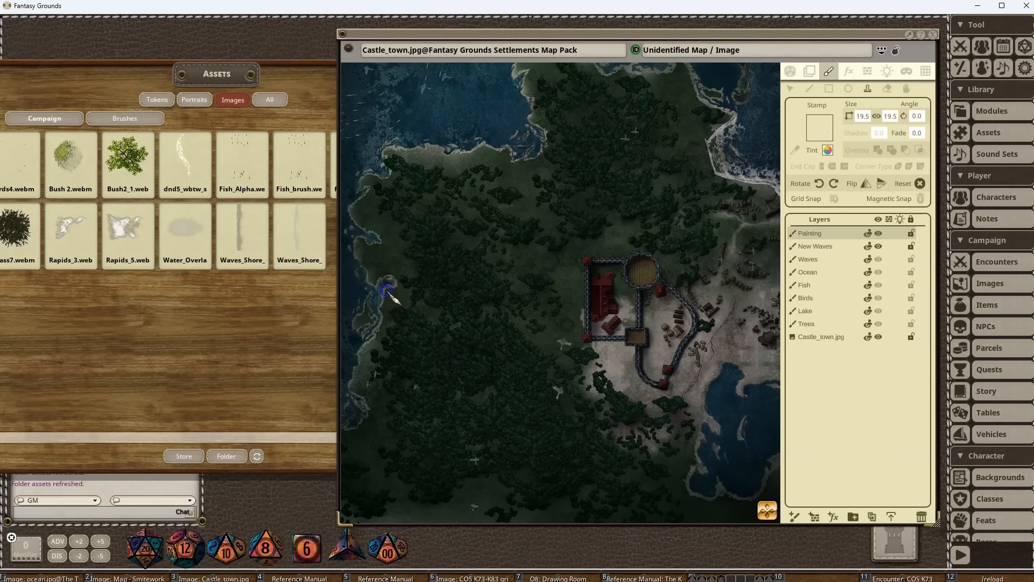
{"action": "scroll", "coordinate": [741, 393], "scroll_direction": "down", "scroll_amount": 2}
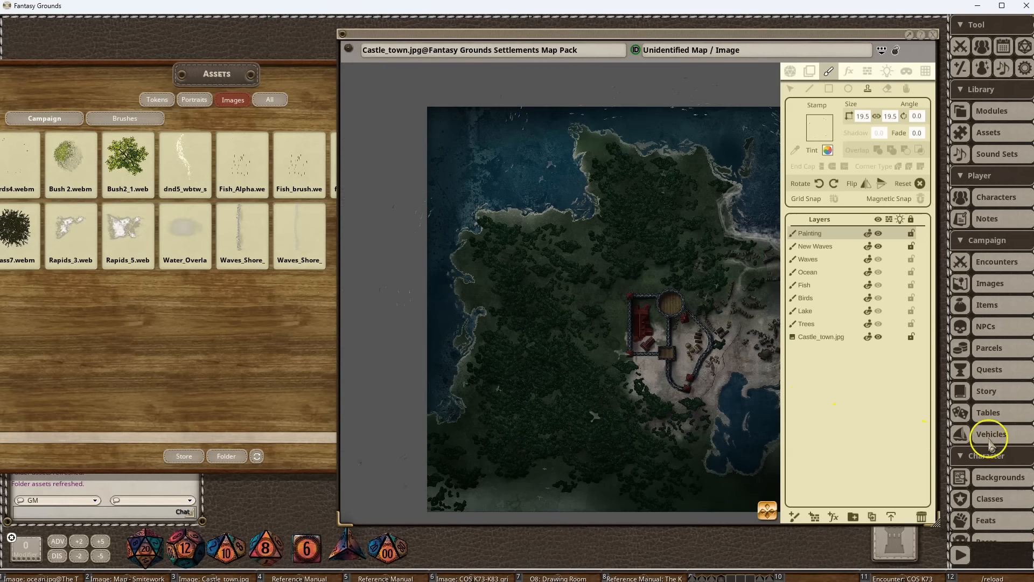
{"action": "left_click", "coordinate": [791, 88]}
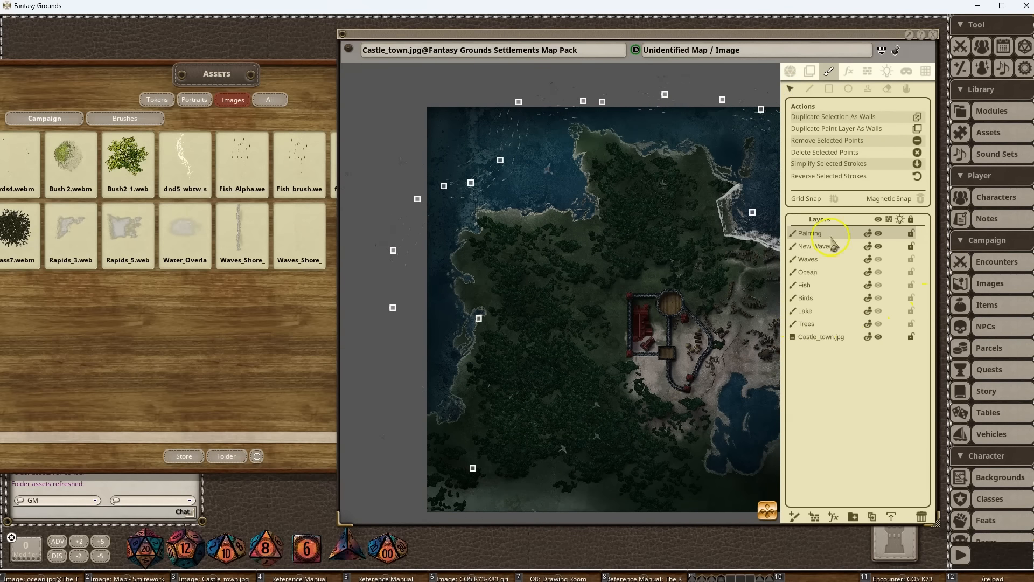
{"action": "left_click", "coordinate": [790, 71]}
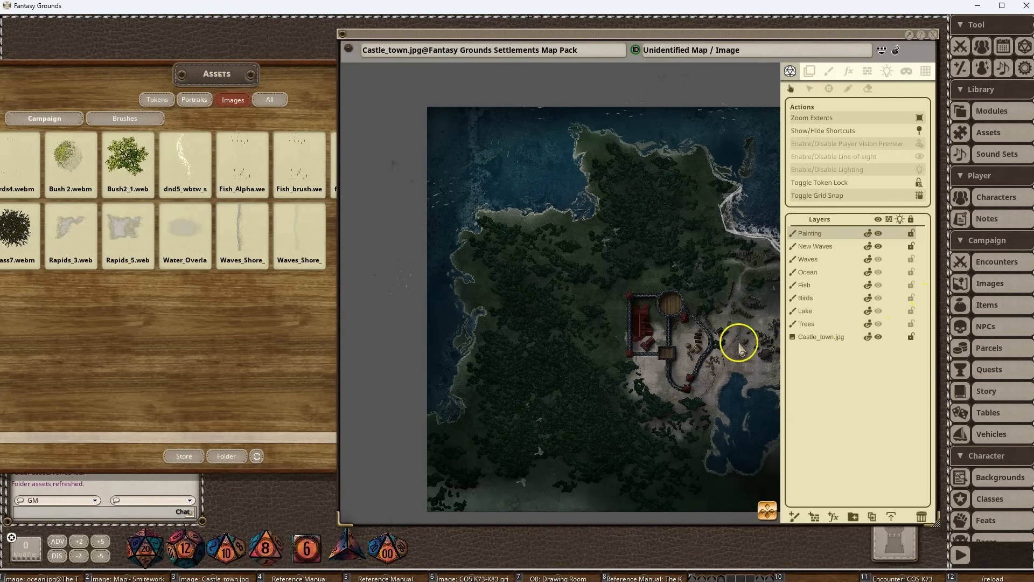
{"action": "scroll", "coordinate": [754, 342], "scroll_direction": "up", "scroll_amount": 1}
{"action": "scroll", "coordinate": [755, 342], "scroll_direction": "down", "scroll_amount": 1}
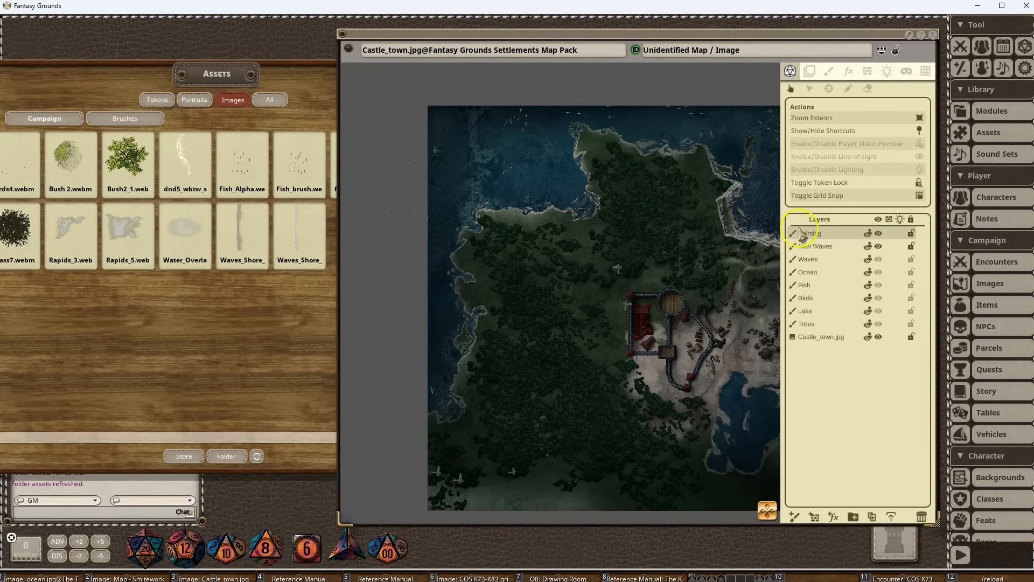
{"action": "left_click", "coordinate": [829, 72]}
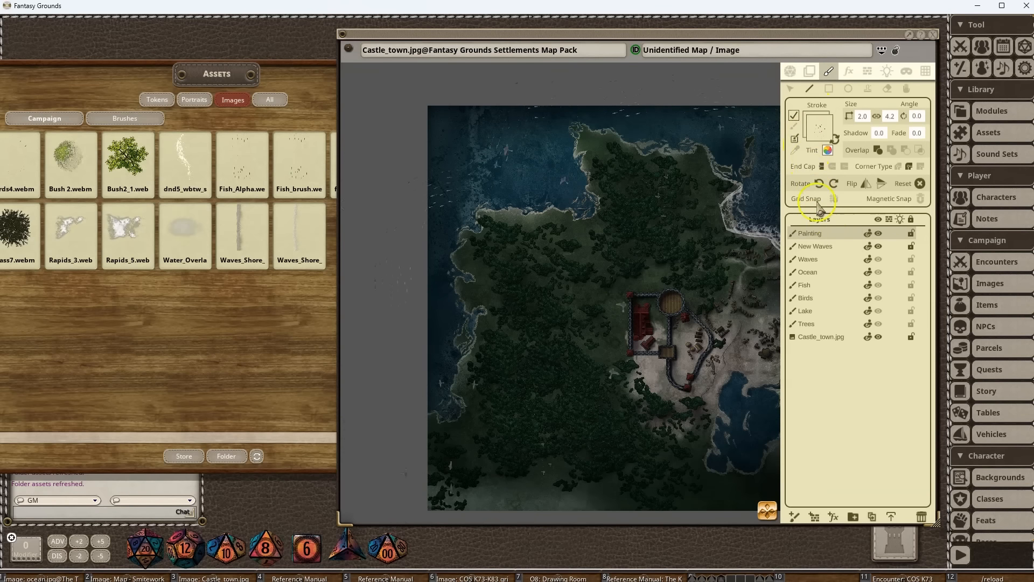
{"action": "left_click", "coordinate": [809, 72]}
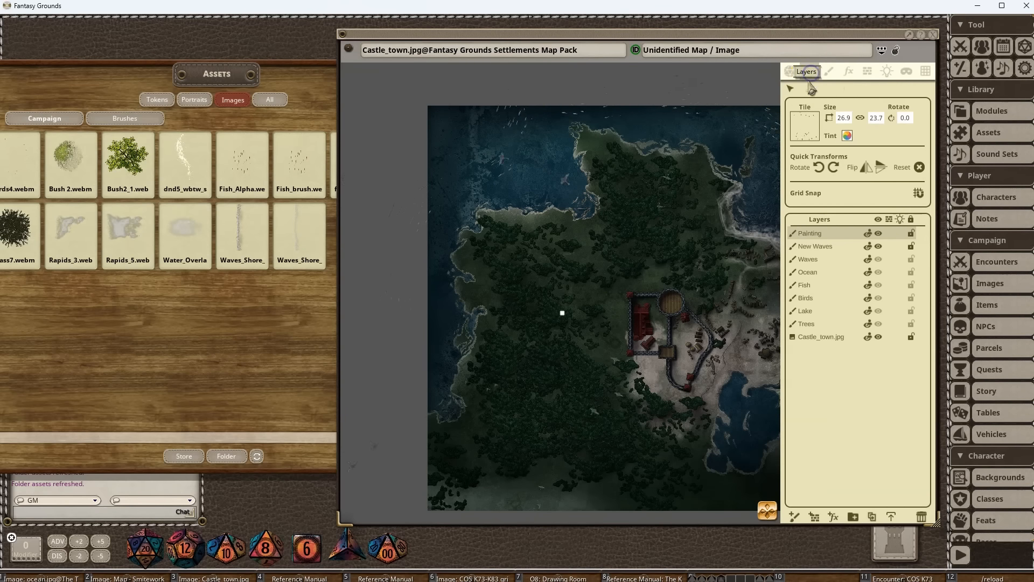
{"action": "left_click", "coordinate": [830, 72]}
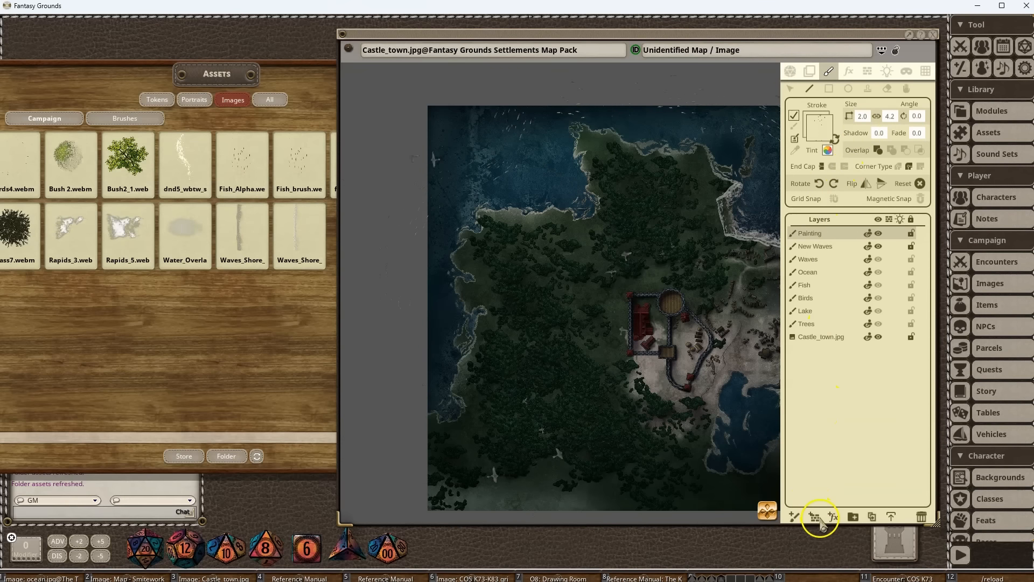
{"action": "left_click", "coordinate": [867, 71]}
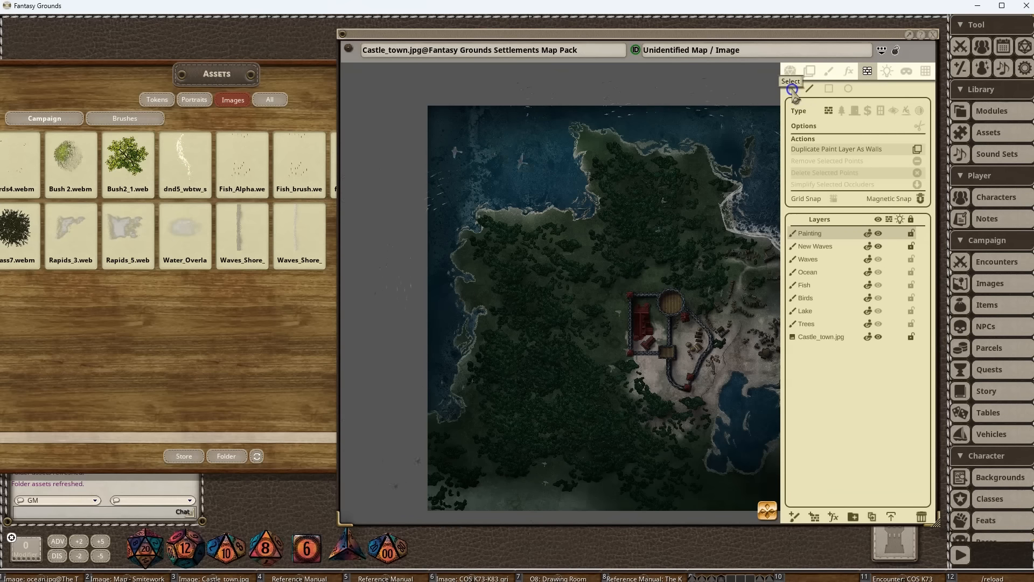
{"action": "left_click", "coordinate": [673, 109]}
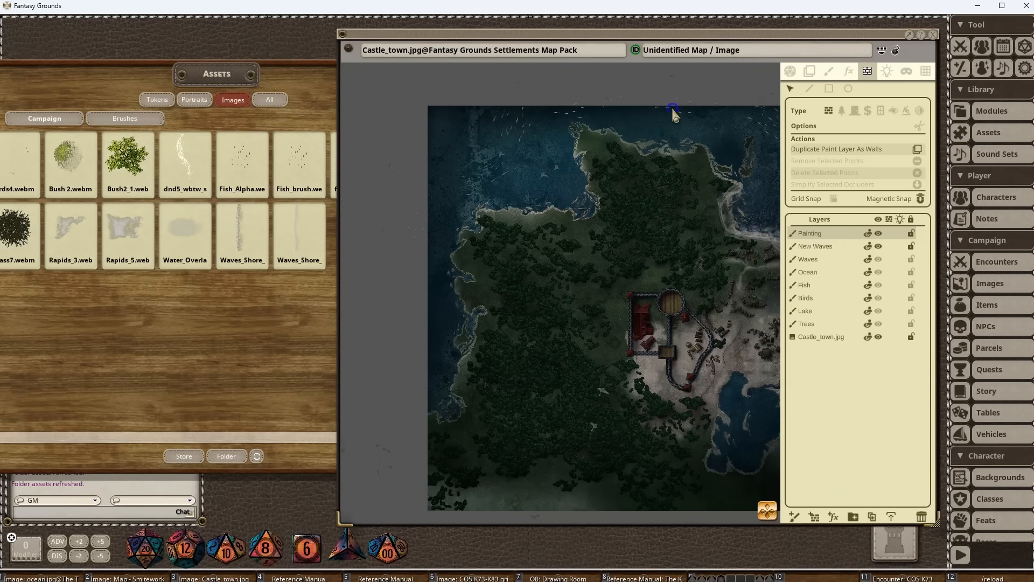
{"action": "scroll", "coordinate": [701, 242], "scroll_direction": "up", "scroll_amount": 5}
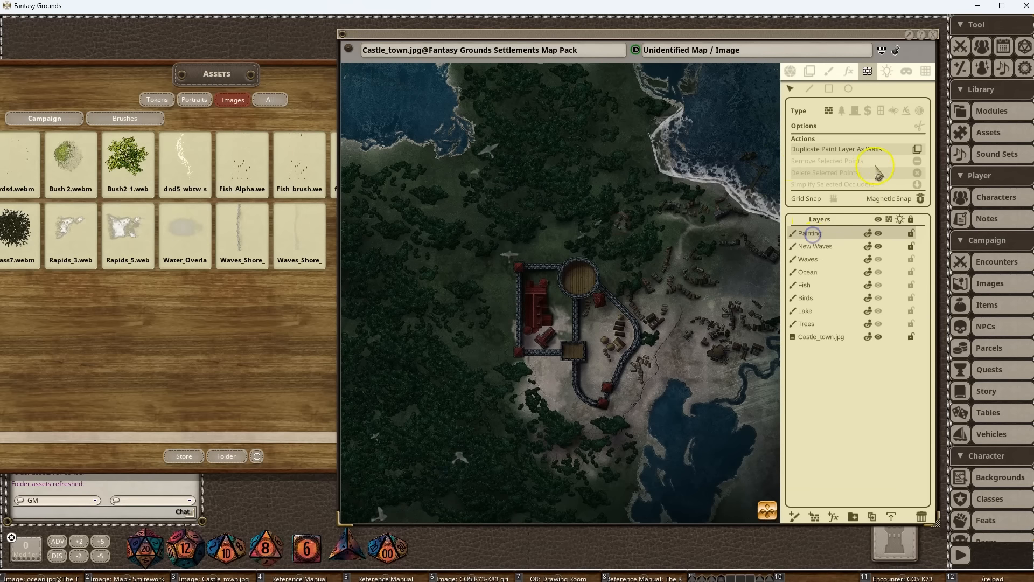
Select points of the painted fish stroke and reposition them in the northwest bay and just off the map's west edge.
{"action": "left_click", "coordinate": [829, 71]}
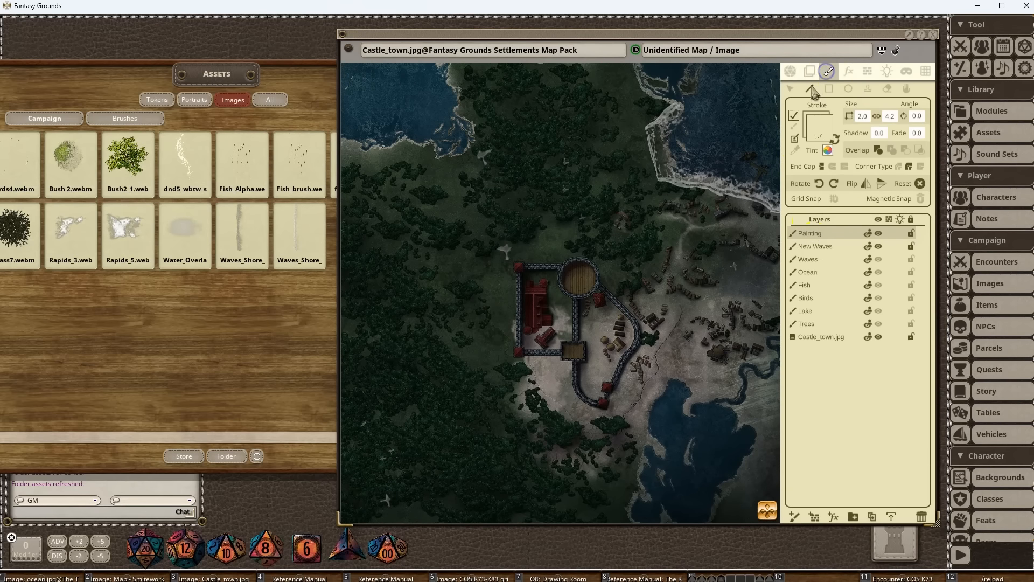
{"action": "left_click", "coordinate": [790, 89]}
{"action": "scroll", "coordinate": [635, 229], "scroll_direction": "down", "scroll_amount": 3}
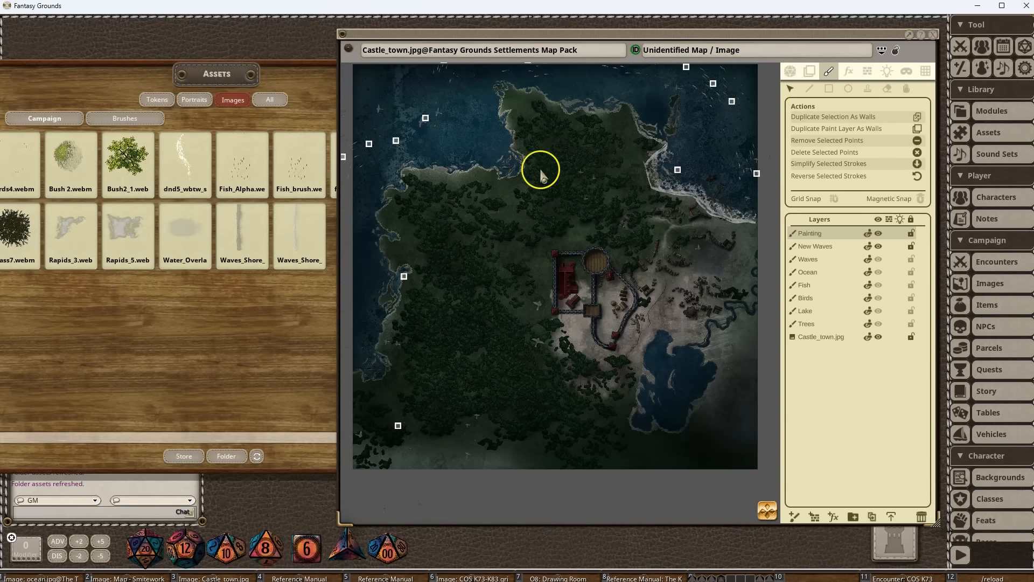
{"action": "left_click_drag", "start_coordinate": [536, 166], "coordinate": [561, 233]}
{"action": "left_click_drag", "start_coordinate": [454, 194], "coordinate": [466, 209]}
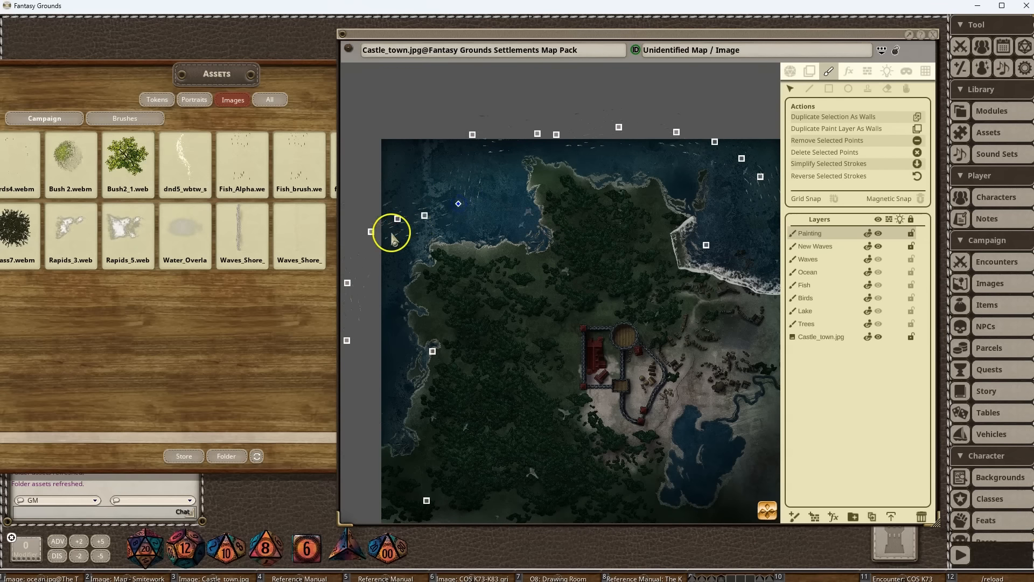
{"action": "left_click_drag", "start_coordinate": [347, 340], "coordinate": [370, 354]}
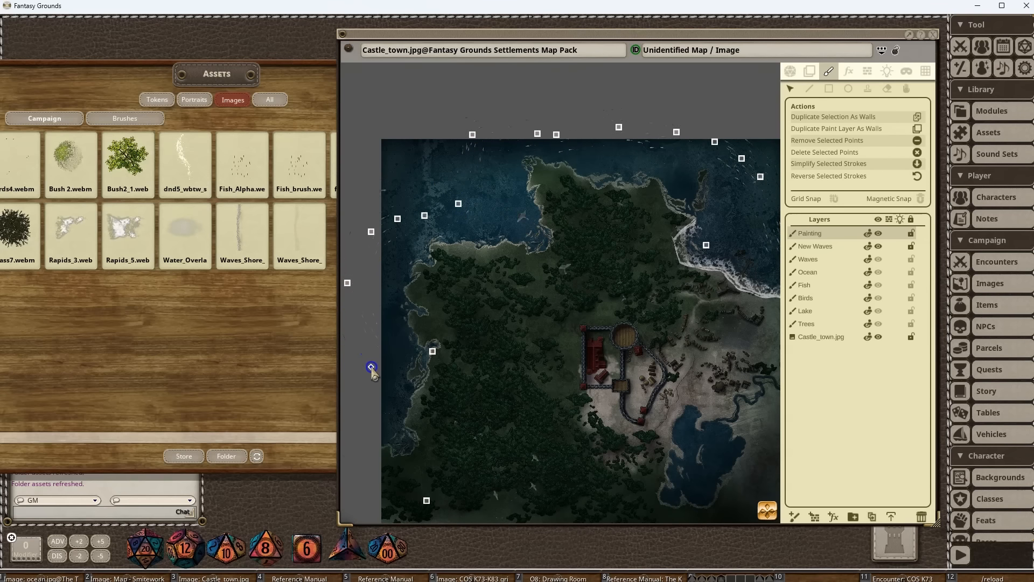
{"action": "left_click_drag", "start_coordinate": [347, 282], "coordinate": [357, 308]}
Reposition the fish stroke's points along the north edge and through the northeast bay, ending the stroke just beyond the east edge.
{"action": "mouse_move", "coordinate": [473, 134]}
{"action": "left_mouse_down"}
{"action": "mouse_move", "coordinate": [487, 135]}
{"action": "mouse_move", "coordinate": [471, 147]}
{"action": "left_mouse_up"}
{"action": "left_click", "coordinate": [556, 135]}
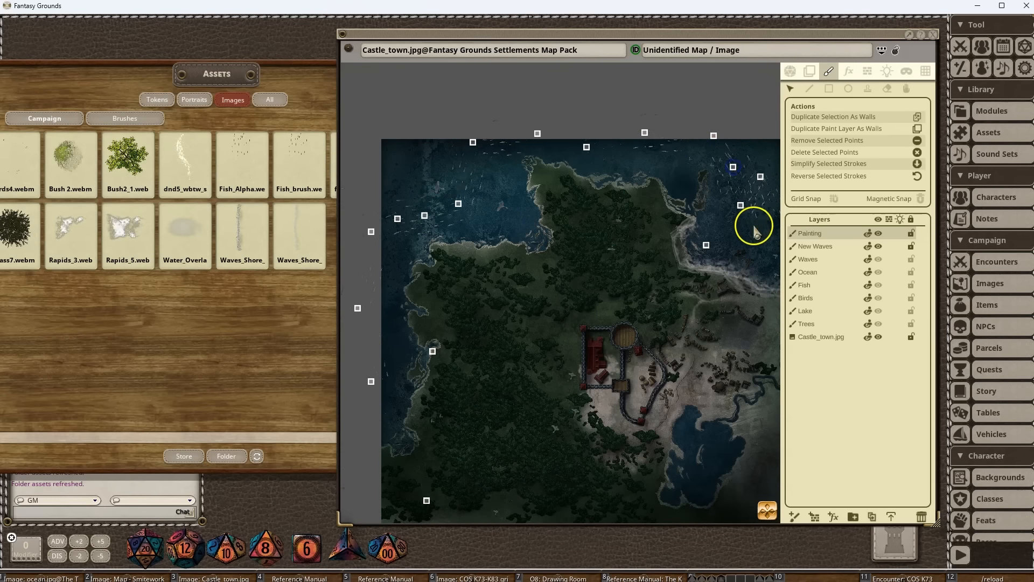
{"action": "left_click_drag", "start_coordinate": [760, 240], "coordinate": [593, 224]}
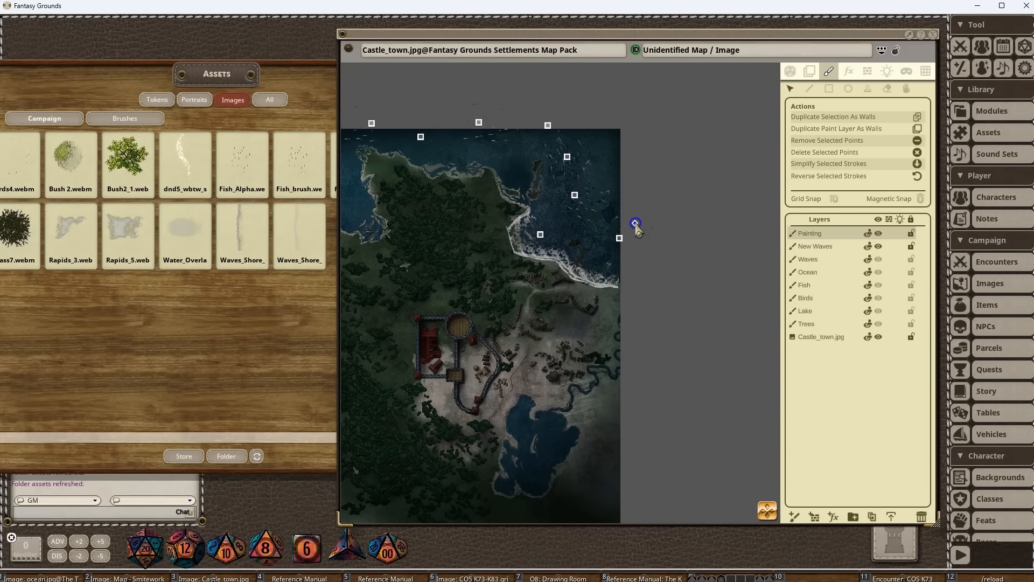
{"action": "left_click", "coordinate": [636, 234]}
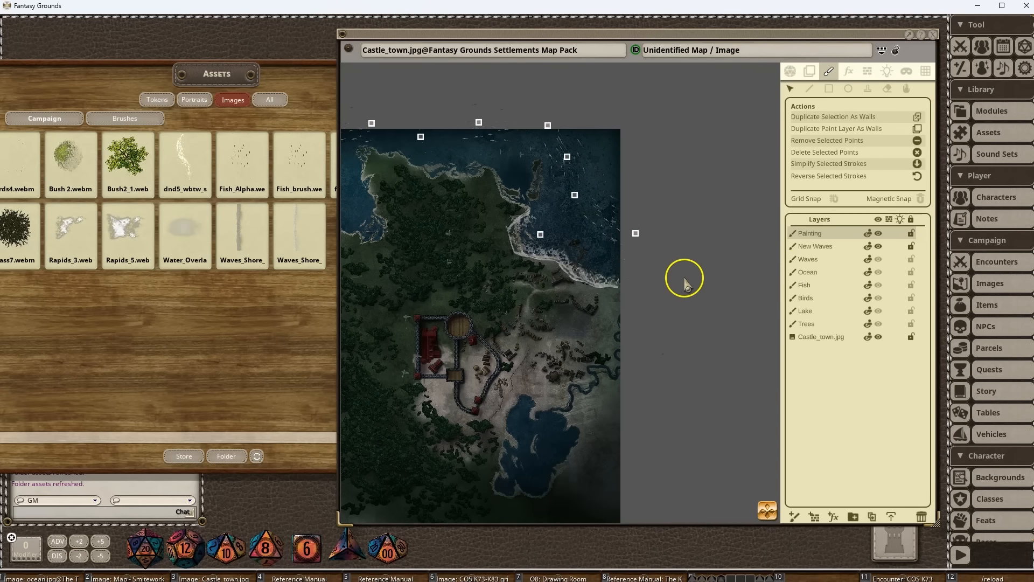
Examine the reshaped fish stroke in the northeast bay and around the whole map.
{"action": "scroll", "coordinate": [571, 253], "scroll_direction": "up", "scroll_amount": 5}
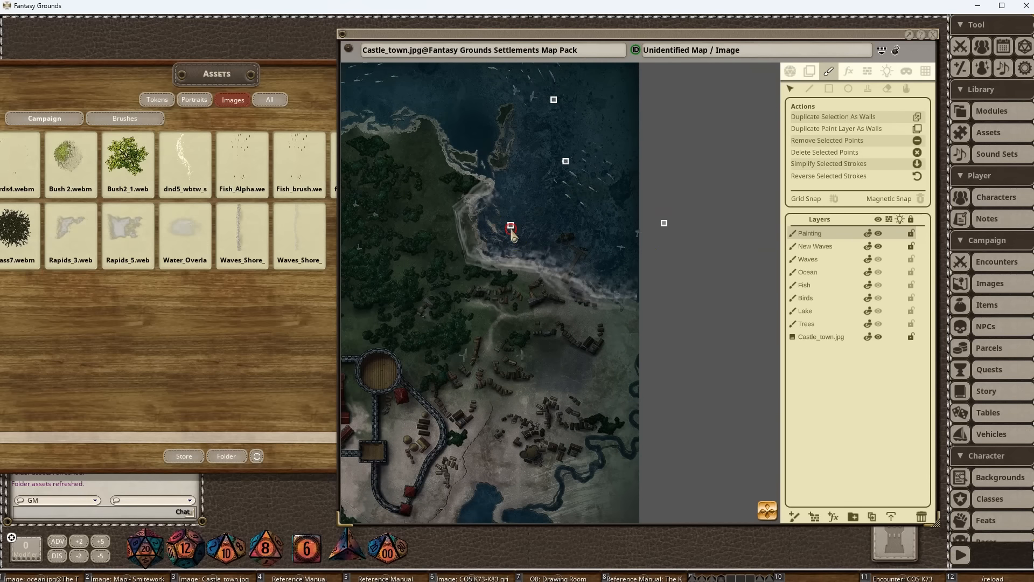
{"action": "left_click_drag", "start_coordinate": [513, 236], "coordinate": [642, 330]}
{"action": "scroll", "coordinate": [605, 371], "scroll_direction": "down", "scroll_amount": 3}
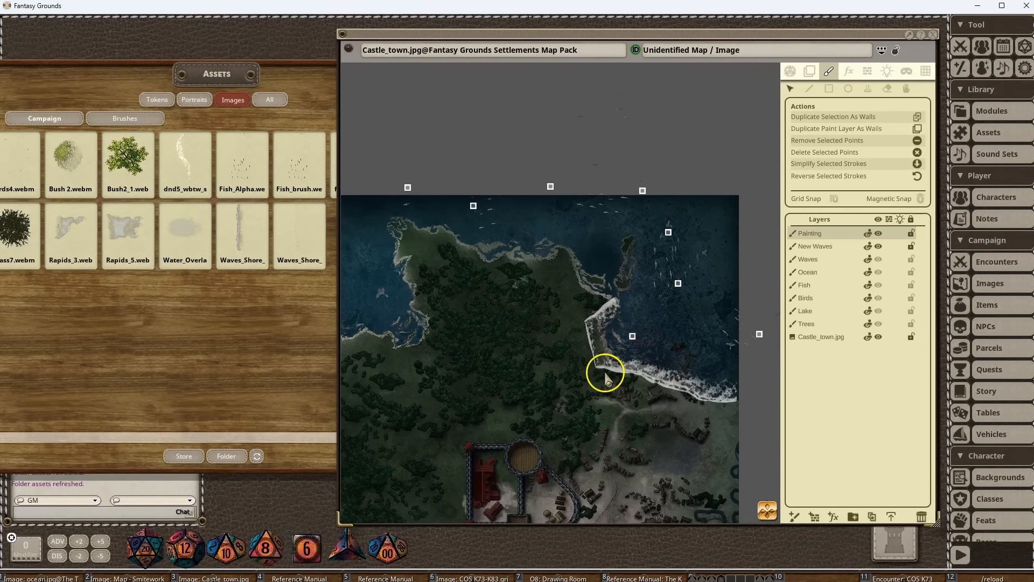
{"action": "left_click_drag", "start_coordinate": [547, 375], "coordinate": [561, 245]}
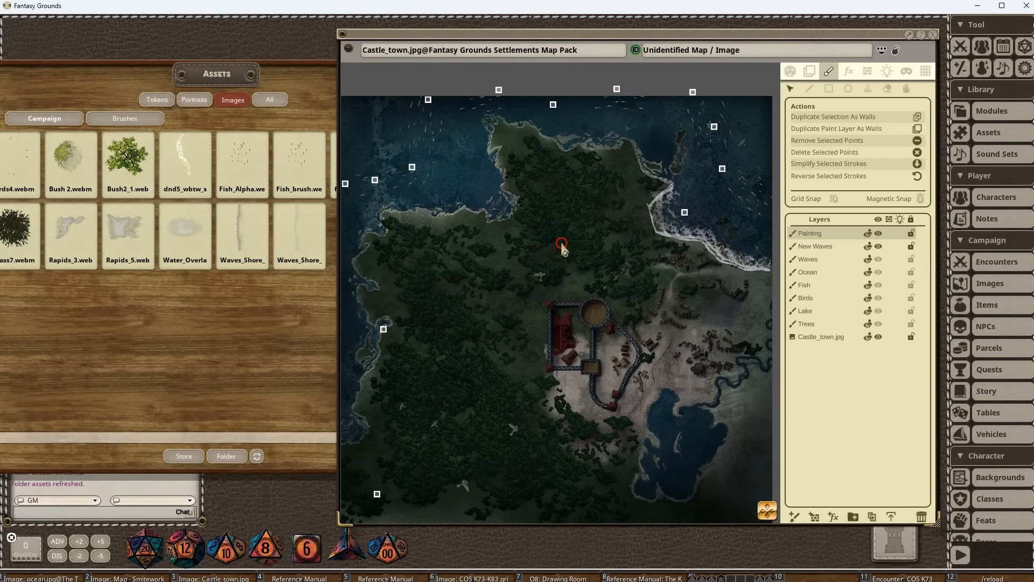
{"action": "scroll", "coordinate": [603, 335], "scroll_direction": "down", "scroll_amount": 2}
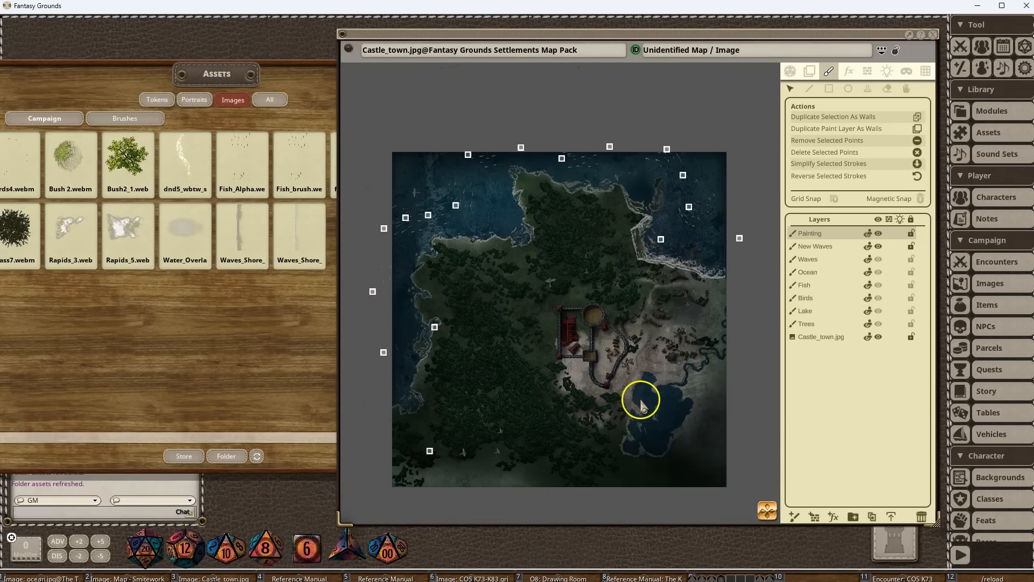
{"action": "left_click_drag", "start_coordinate": [641, 397], "coordinate": [569, 384]}
{"action": "scroll", "coordinate": [533, 302], "scroll_direction": "up", "scroll_amount": 3}
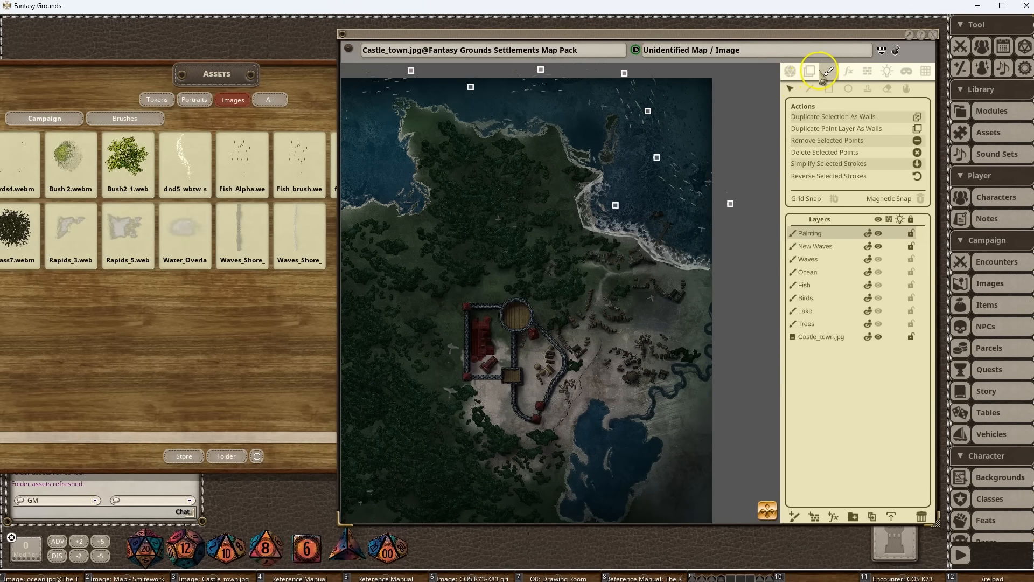
Load the animated water overlay image as a 10.0 by 5.0 stamp and bring the lake into view for it.
{"action": "left_click", "coordinate": [867, 89]}
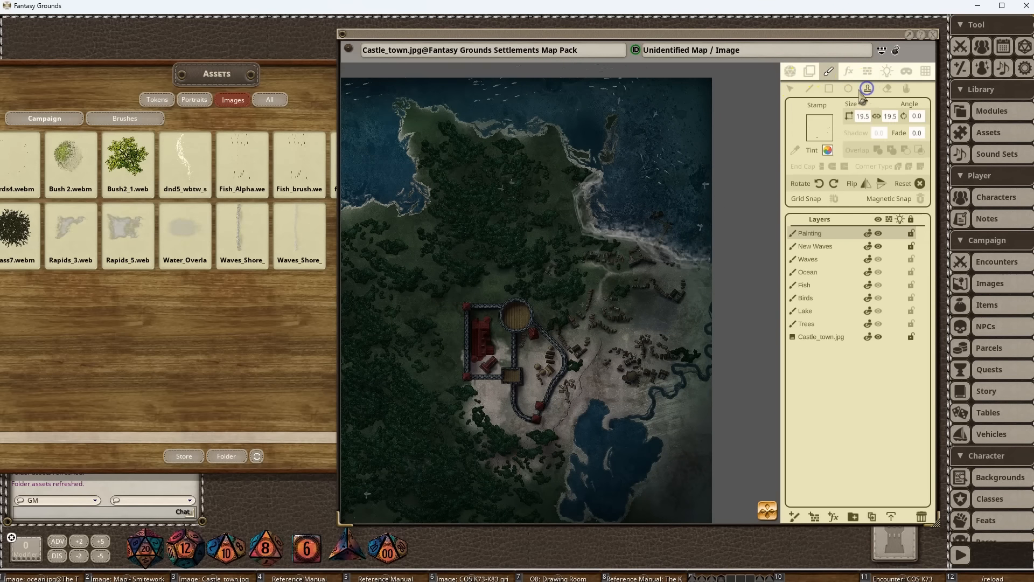
{"action": "left_click_drag", "start_coordinate": [186, 229], "coordinate": [819, 128]}
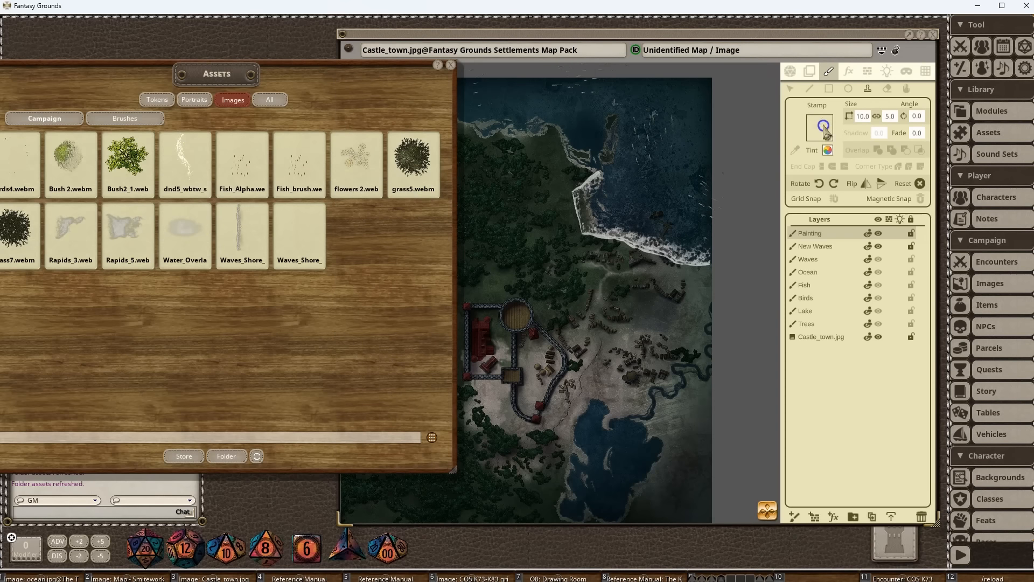
{"action": "scroll", "coordinate": [600, 422], "scroll_direction": "up", "scroll_amount": 3}
{"action": "scroll", "coordinate": [616, 427], "scroll_direction": "down", "scroll_amount": 2}
{"action": "left_click_drag", "start_coordinate": [615, 427], "coordinate": [592, 298]}
{"action": "scroll", "coordinate": [594, 322], "scroll_direction": "up", "scroll_amount": 1}
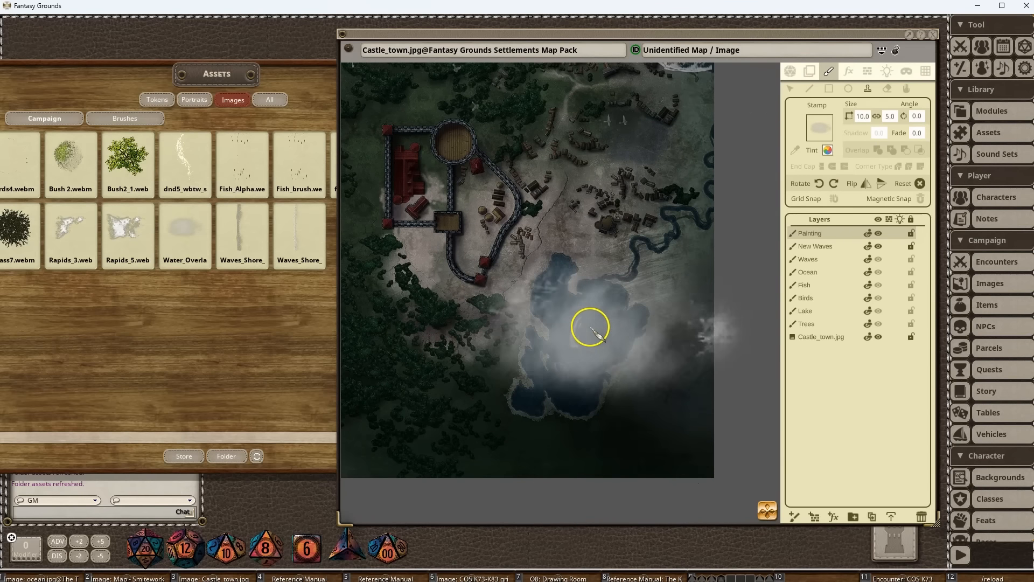
Shrink the water overlay stamp to 4.1 by 2.0 and rotate it to 215.0 degrees over the lake.
{"action": "scroll", "coordinate": [596, 337], "scroll_direction": "down", "scroll_amount": 2, "text": "ctrl"}
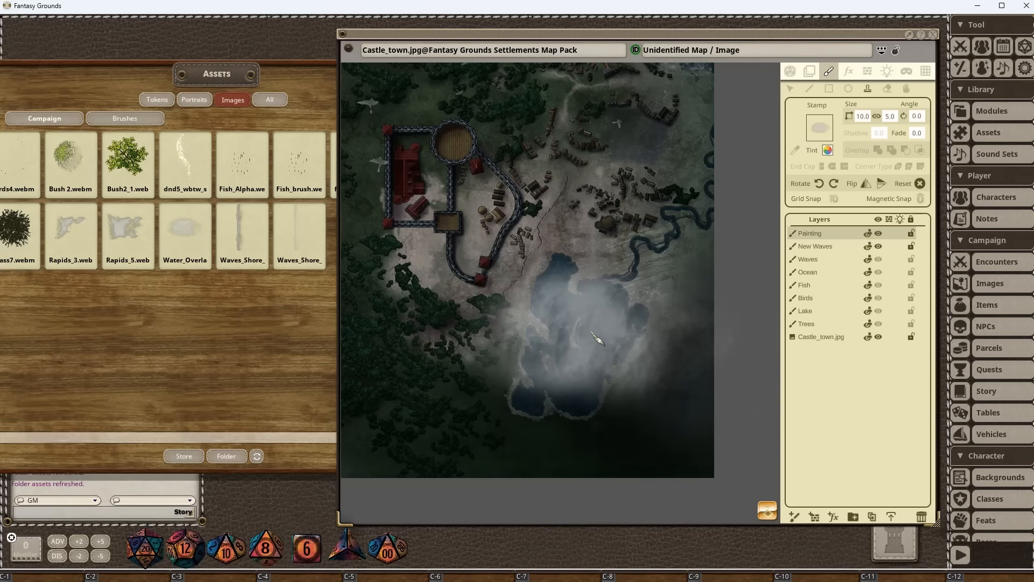
{"action": "scroll", "coordinate": [596, 341], "scroll_direction": "down", "scroll_amount": 1, "text": "ctrl"}
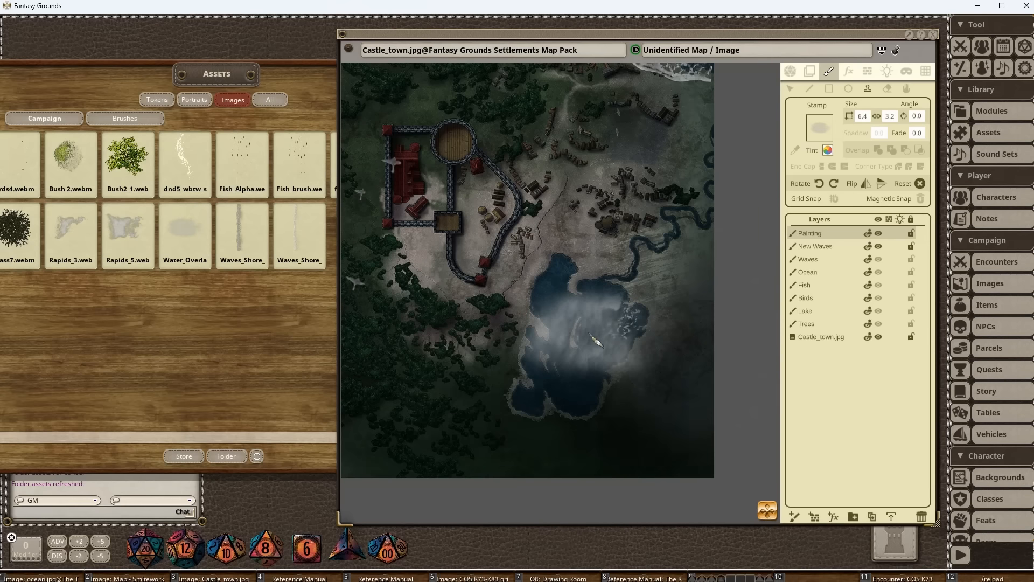
{"action": "scroll", "coordinate": [596, 340], "scroll_direction": "down", "scroll_amount": 1, "text": "shift"}
{"action": "scroll", "coordinate": [597, 343], "scroll_direction": "down", "scroll_amount": 11, "text": "shift"}
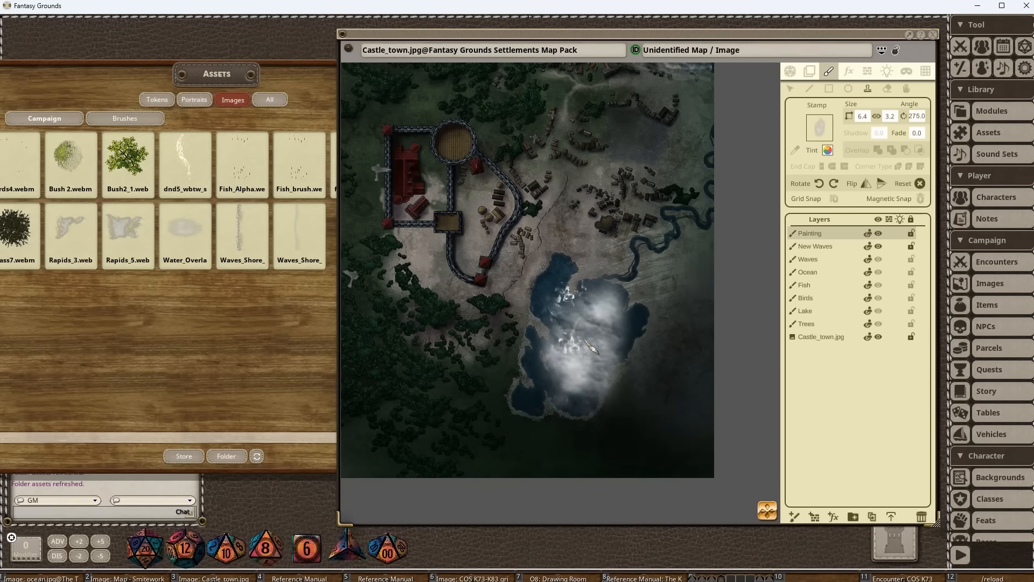
{"action": "scroll", "coordinate": [592, 348], "scroll_direction": "down", "scroll_amount": 2, "text": "ctrl"}
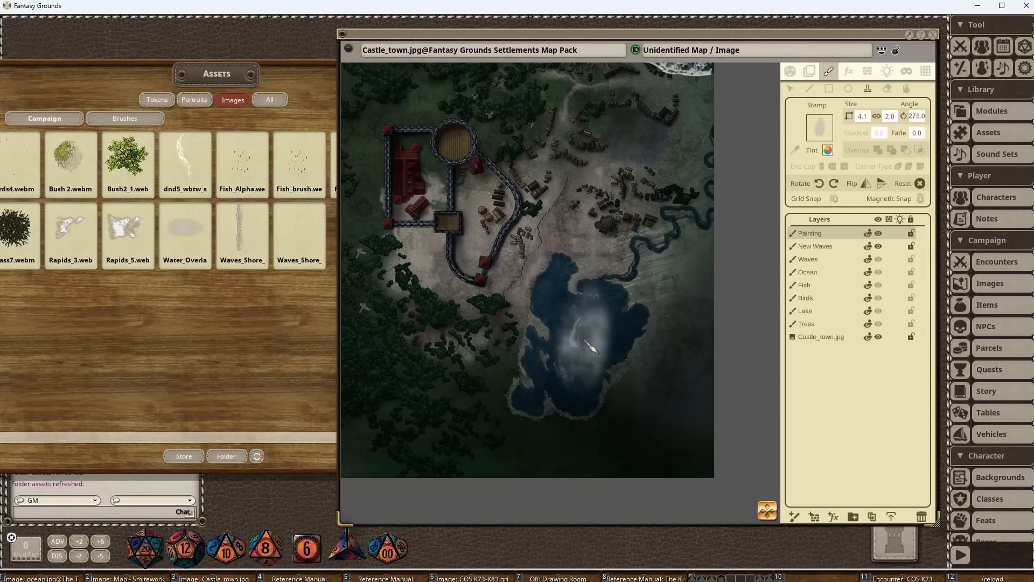
{"action": "scroll", "coordinate": [593, 348], "scroll_direction": "down", "scroll_amount": 3, "text": "shift"}
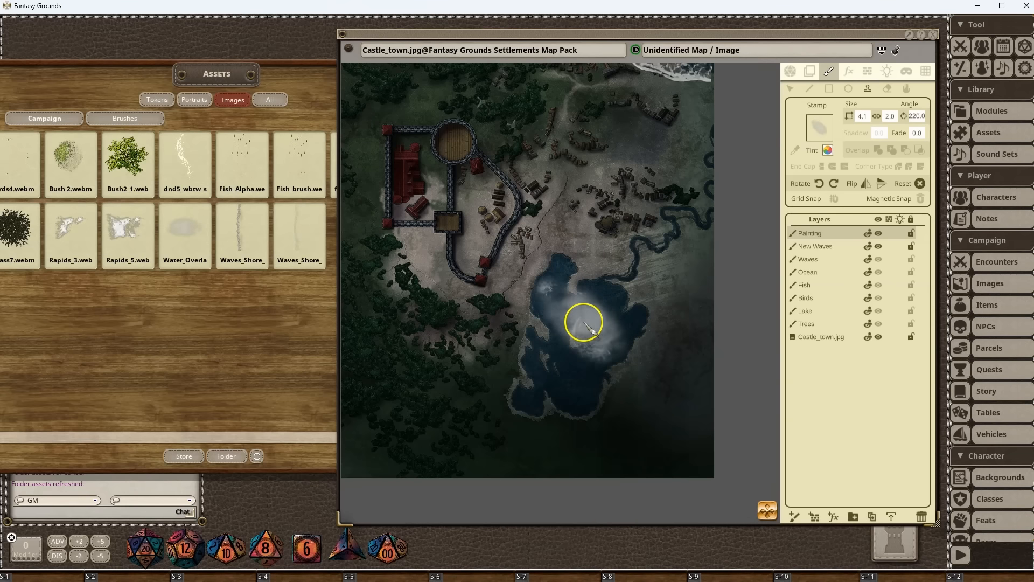
{"action": "scroll", "coordinate": [586, 324], "scroll_direction": "down", "scroll_amount": 1, "text": "shift"}
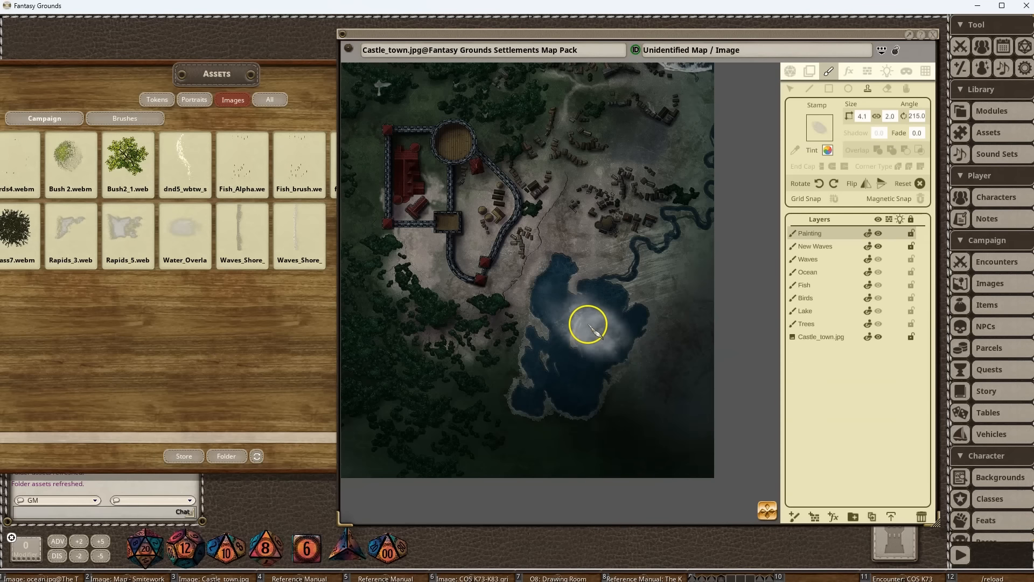
Add a new paint layer and place the 4.1 by 2.0 water overlay with fade 1.3 over the lake's northeast part.
{"action": "left_click", "coordinate": [793, 517]}
{"action": "scroll", "coordinate": [591, 319], "scroll_direction": "down", "scroll_amount": 3, "text": "ctrl"}
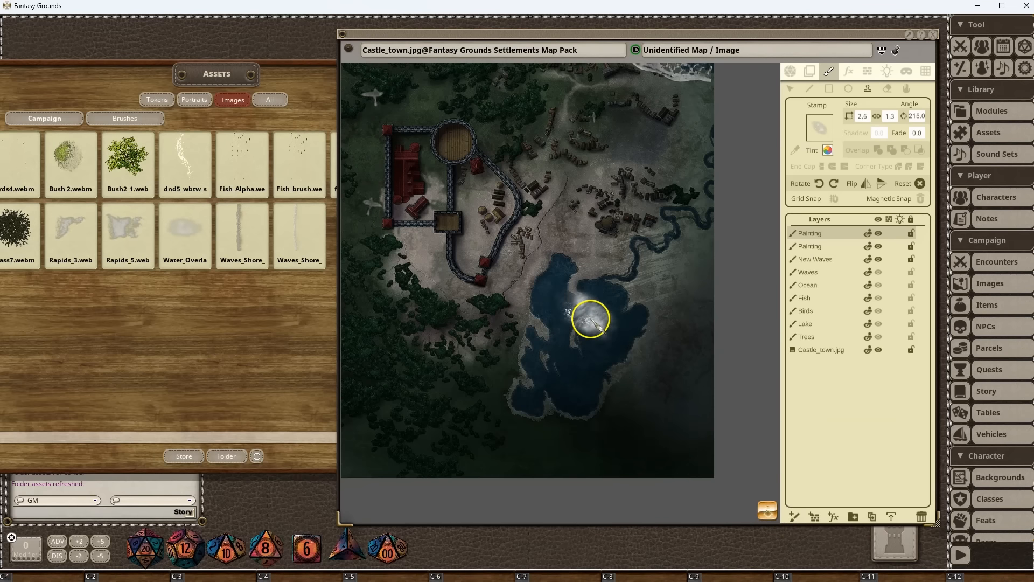
{"action": "scroll", "coordinate": [595, 317], "scroll_direction": "up", "scroll_amount": 2, "text": "ctrl"}
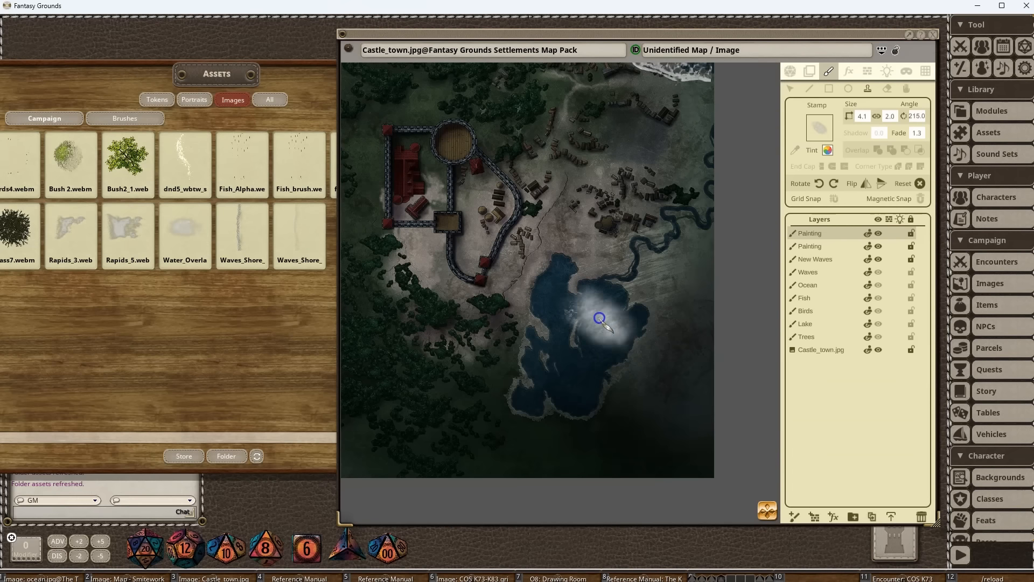
{"action": "left_click", "coordinate": [600, 318]}
Rotate the water overlay stamp to 240.0 degrees, reduce its size, set its fade to 1.0 and place it over the lake's southern part.
{"action": "scroll", "coordinate": [575, 374], "scroll_direction": "down", "scroll_amount": 1}
{"action": "scroll", "coordinate": [569, 374], "scroll_direction": "down", "scroll_amount": 4, "text": "shift"}
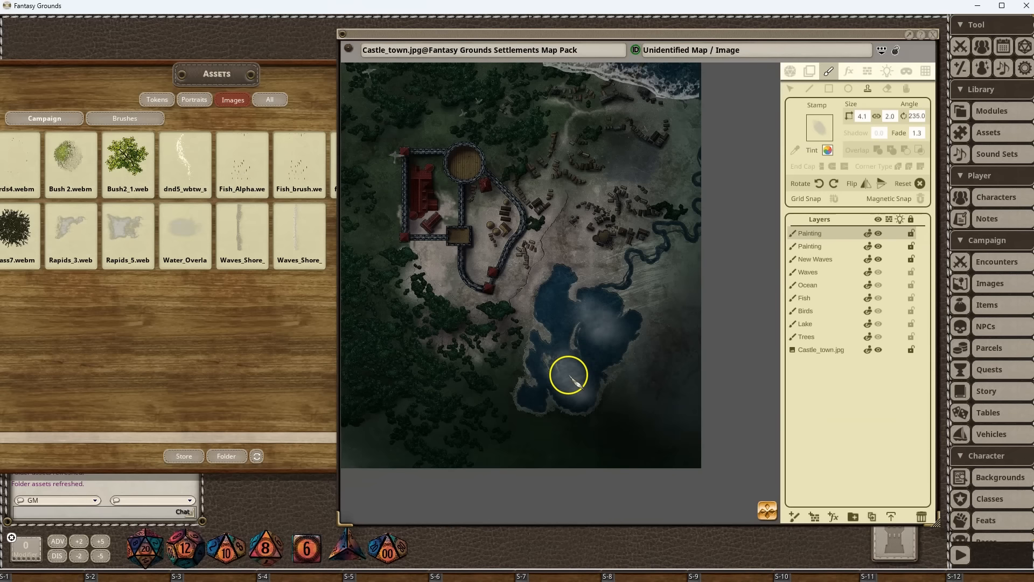
{"action": "left_click", "coordinate": [569, 376]}
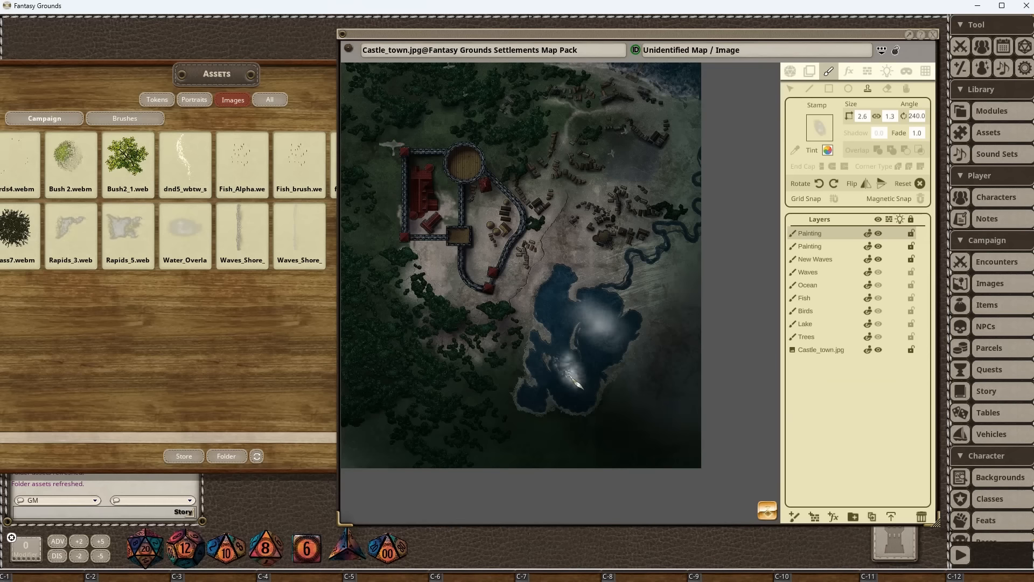
{"action": "left_click", "coordinate": [576, 384]}
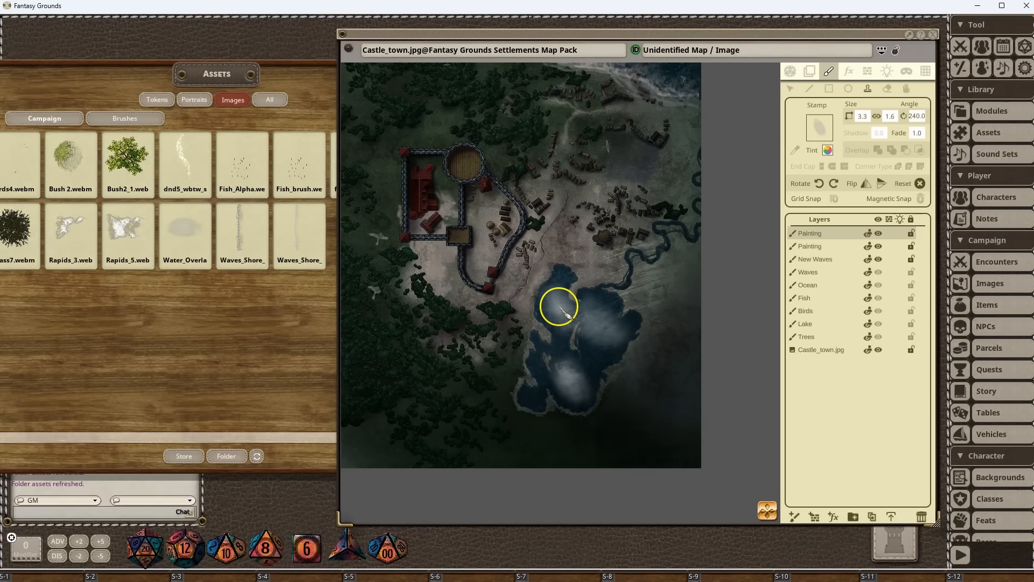
Shrink the water overlay stamp to 2.6 by 1.3, rotate it to 275.0 degrees and place it over the lake's northwest arm.
{"action": "scroll", "coordinate": [556, 306], "scroll_direction": "up", "scroll_amount": 1}
{"action": "scroll", "coordinate": [554, 301], "scroll_direction": "down", "scroll_amount": 5}
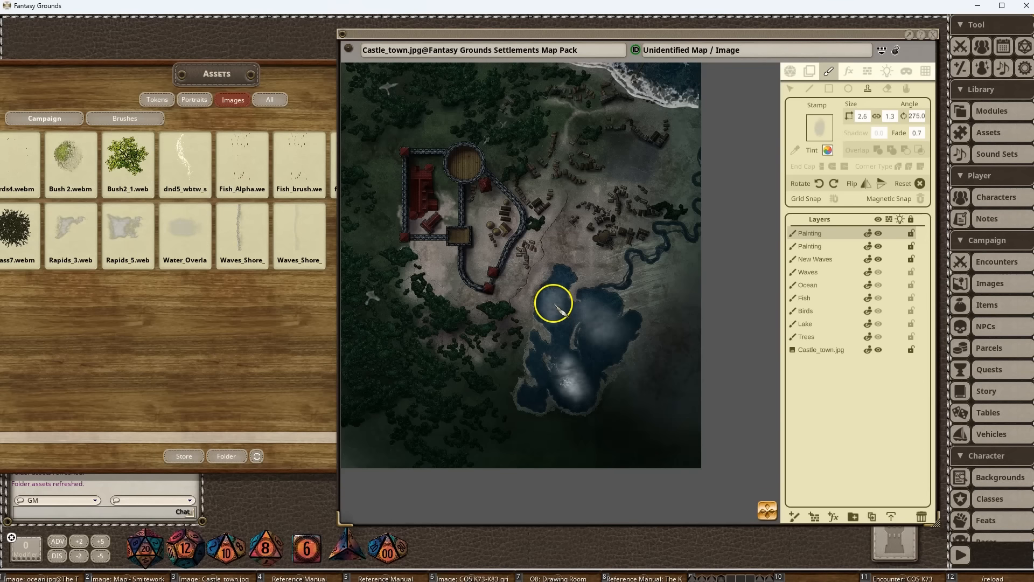
{"action": "scroll", "coordinate": [767, 356], "scroll_direction": "up", "scroll_amount": 1}
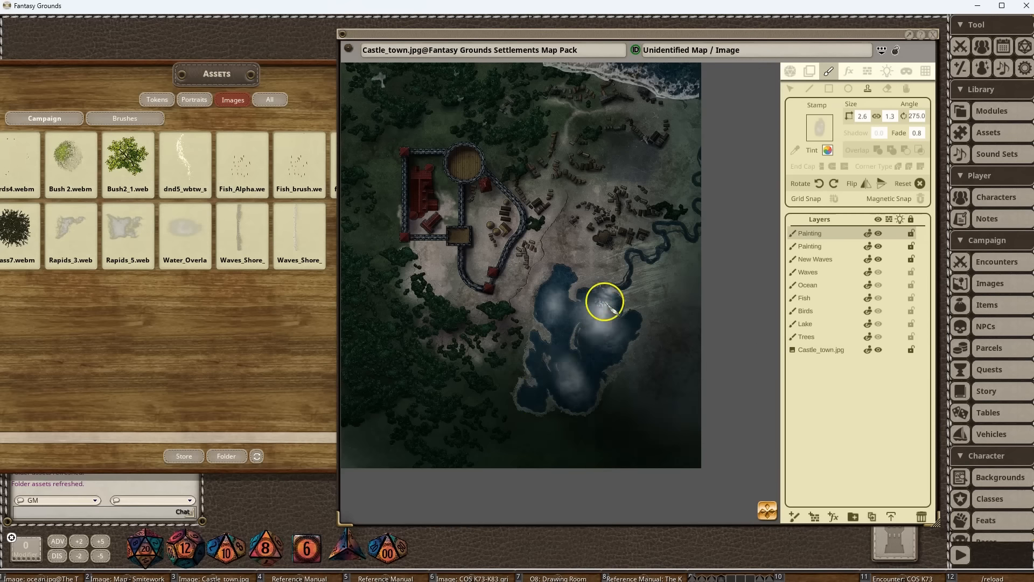
Place a 1.3 by 0.7 water overlay at 230.0 degrees over the lake's southwest bay and a 1.1 by 0.5 one at 240.0 degrees over its western part.
{"action": "scroll", "coordinate": [538, 404], "scroll_direction": "down", "scroll_amount": 4, "text": "shift"}
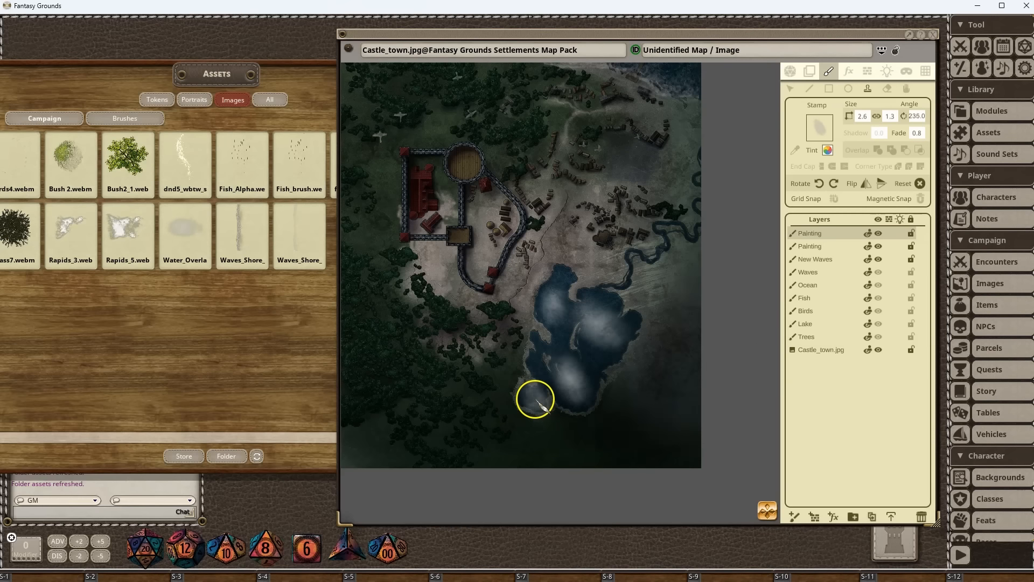
{"action": "scroll", "coordinate": [537, 400], "scroll_direction": "down", "scroll_amount": 1, "text": "shift"}
{"action": "scroll", "coordinate": [536, 400], "scroll_direction": "down", "scroll_amount": 4, "text": "ctrl"}
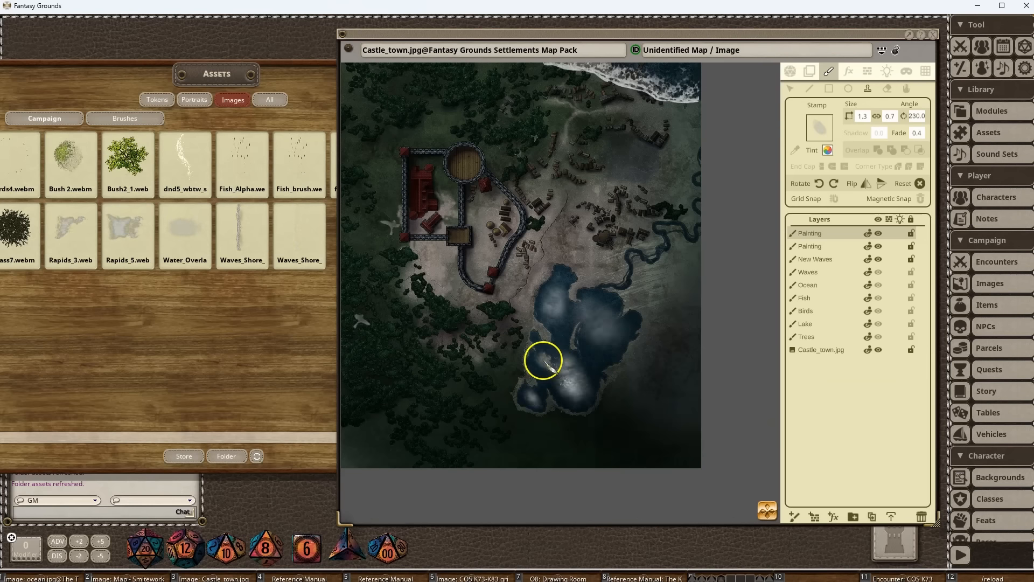
{"action": "scroll", "coordinate": [543, 359], "scroll_direction": "up", "scroll_amount": 1}
{"action": "scroll", "coordinate": [536, 366], "scroll_direction": "up", "scroll_amount": 2, "text": "shift"}
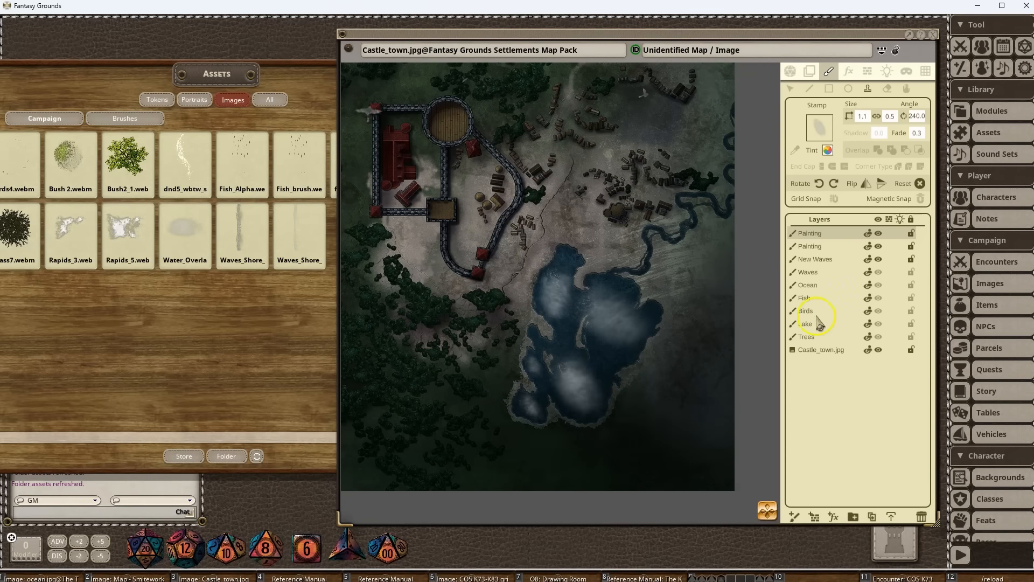
Rename the topmost paint layer as Lake Reflections.
{"action": "double_click", "coordinate": [814, 234]}
{"action": "type", "text": "Lake"}
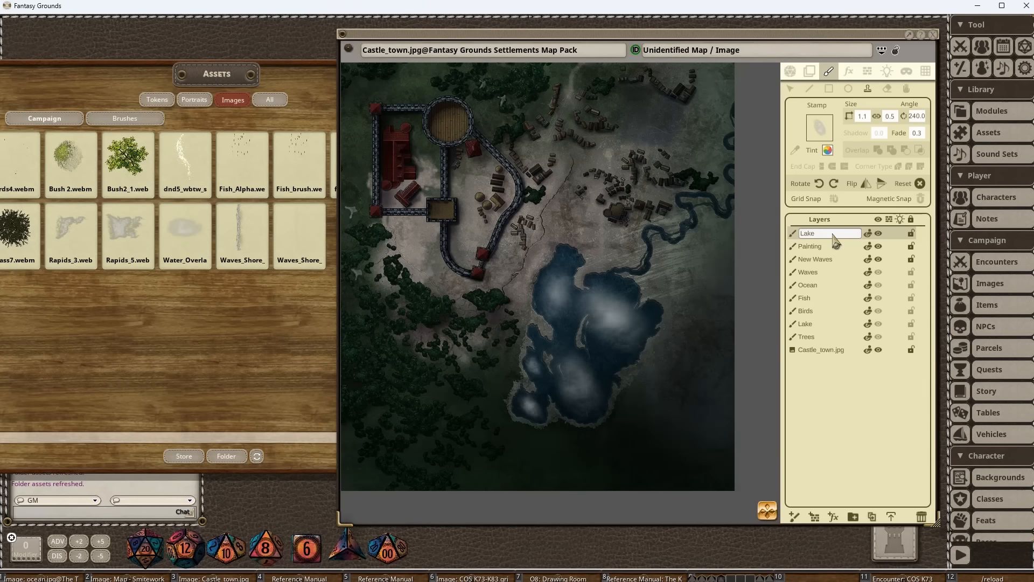
{"action": "type", "text": " Reflections"}
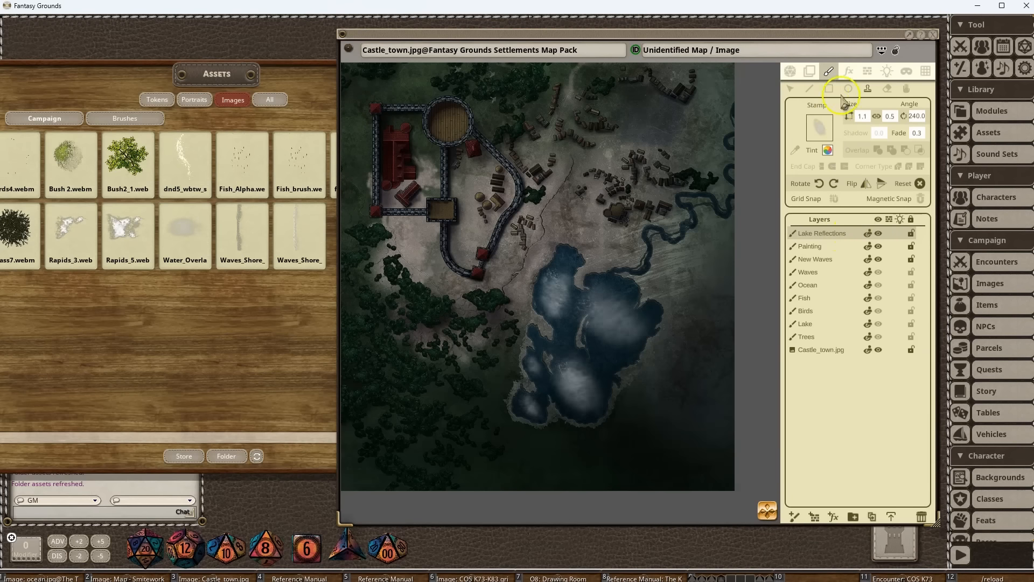
Tint the water overlays on the Lake Reflections layer white with an alpha of 119.
{"action": "left_click", "coordinate": [810, 72]}
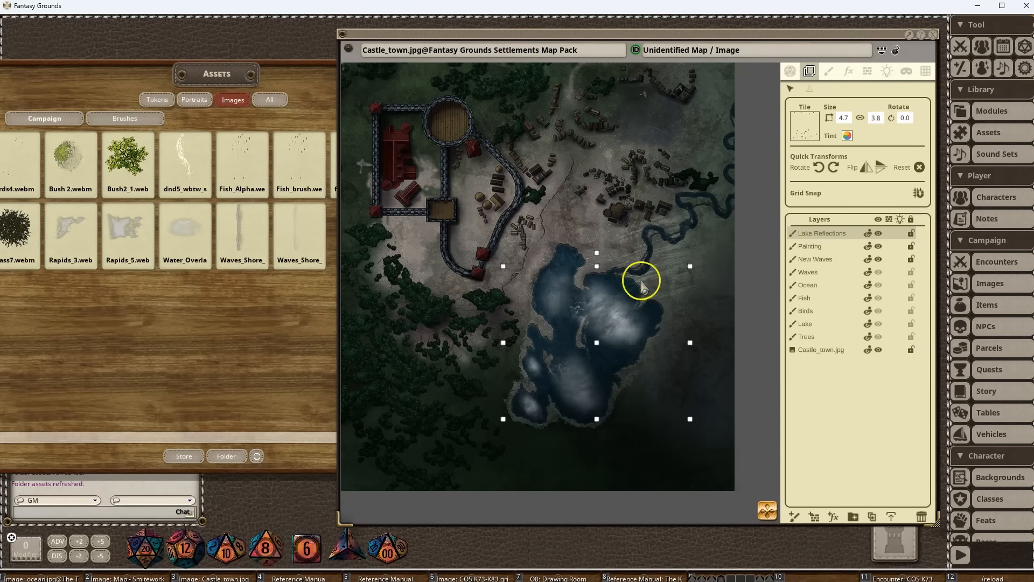
{"action": "left_click", "coordinate": [847, 135]}
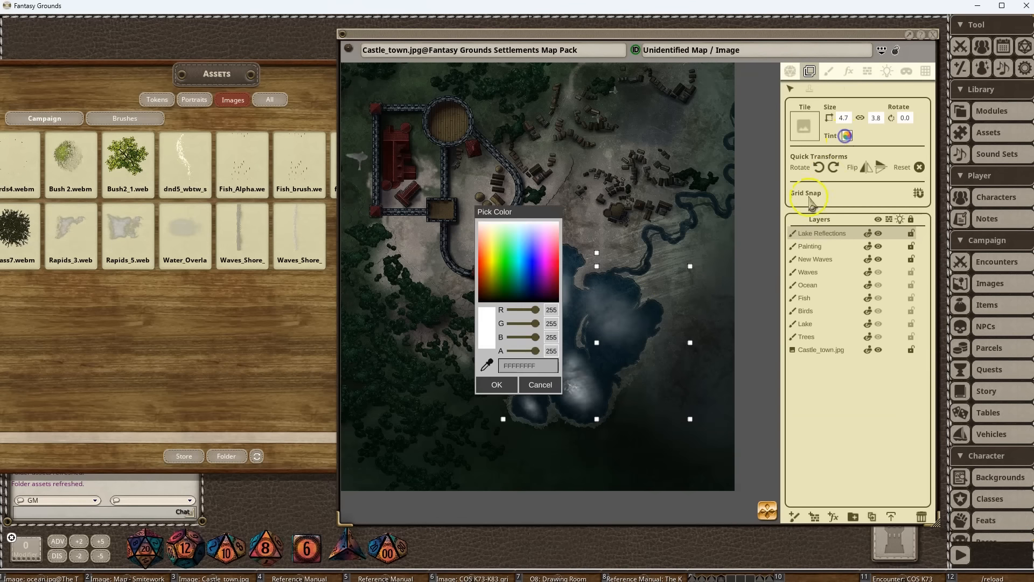
{"action": "left_click_drag", "start_coordinate": [522, 213], "coordinate": [448, 133]}
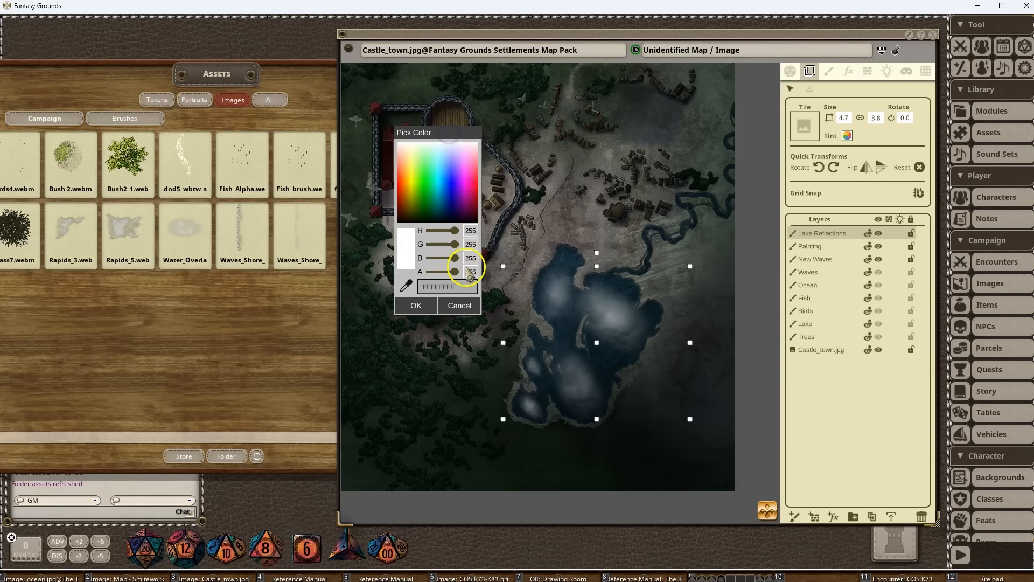
{"action": "left_click_drag", "start_coordinate": [455, 271], "coordinate": [449, 276]}
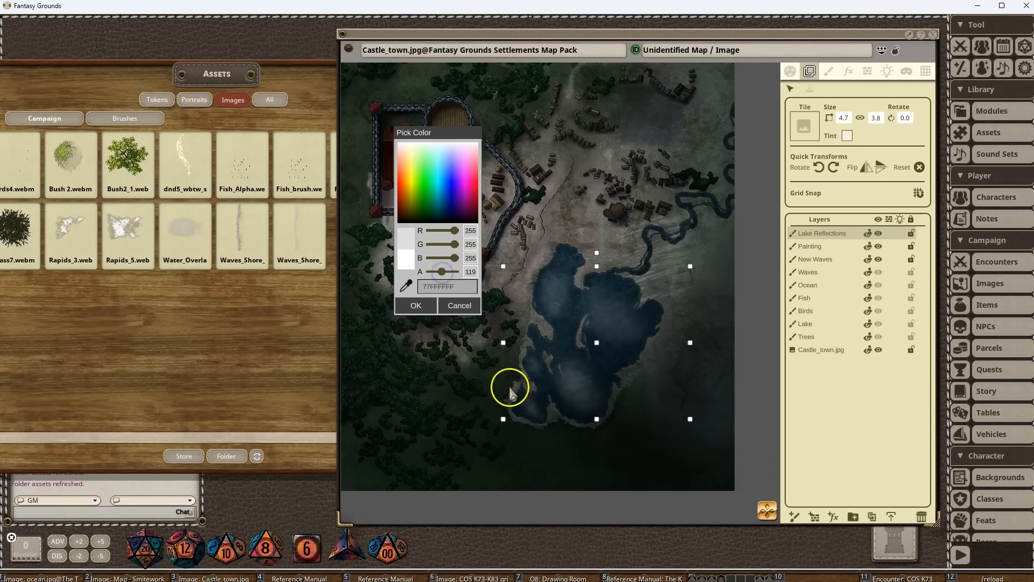
{"action": "left_click", "coordinate": [403, 305]}
Examine the animated overlays across the whole town map and the layers stacked above Castle_town.jpg.
{"action": "scroll", "coordinate": [630, 386], "scroll_direction": "down", "scroll_amount": 3}
{"action": "scroll", "coordinate": [582, 268], "scroll_direction": "down", "scroll_amount": 2}
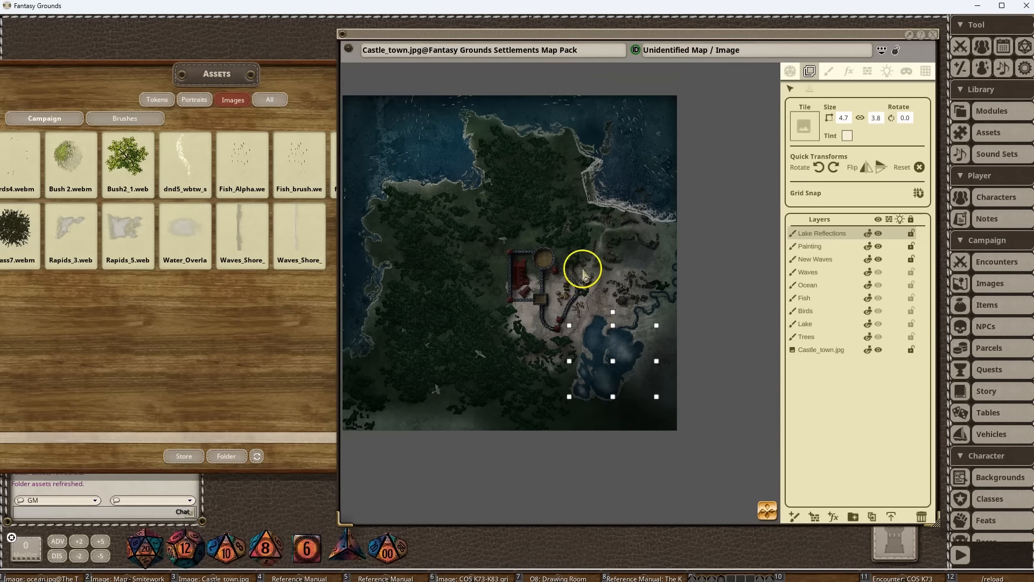
{"action": "left_click", "coordinate": [791, 70]}
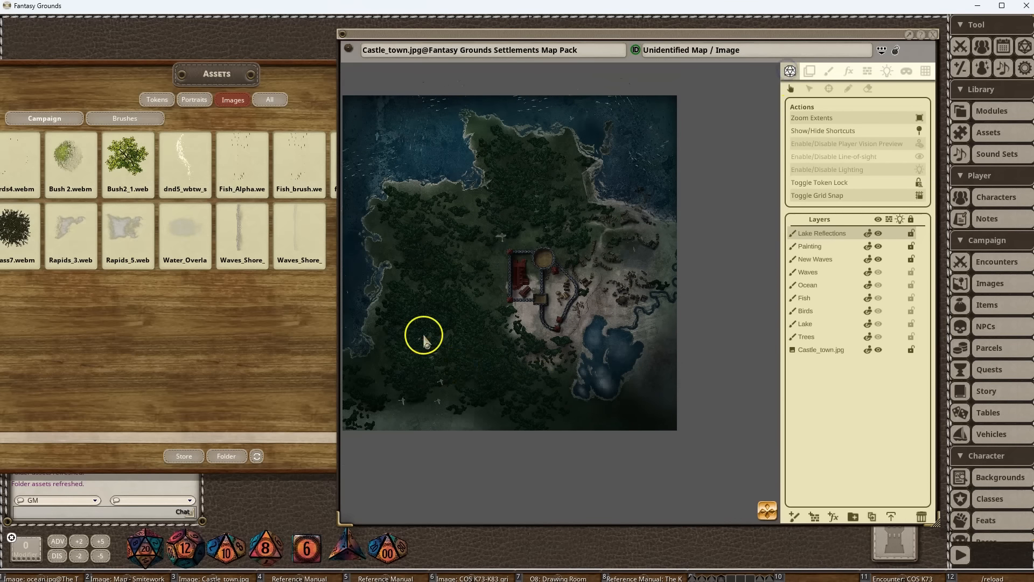
{"action": "scroll", "coordinate": [467, 259], "scroll_direction": "up", "scroll_amount": 2}
{"action": "scroll", "coordinate": [473, 261], "scroll_direction": "up", "scroll_amount": 2}
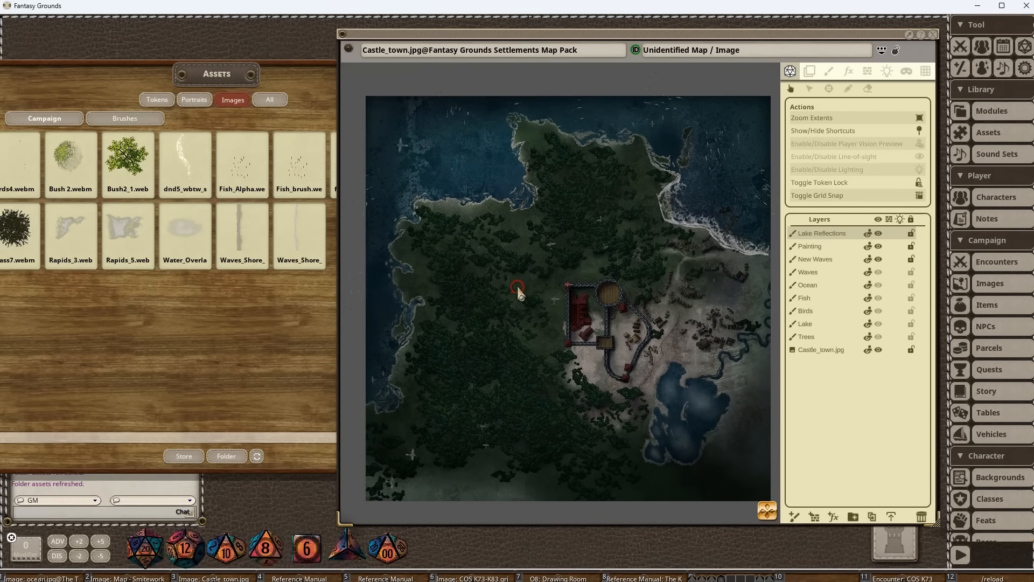
{"action": "scroll", "coordinate": [514, 289], "scroll_direction": "down", "scroll_amount": 1}
{"action": "left_click_drag", "start_coordinate": [513, 290], "coordinate": [500, 292]}
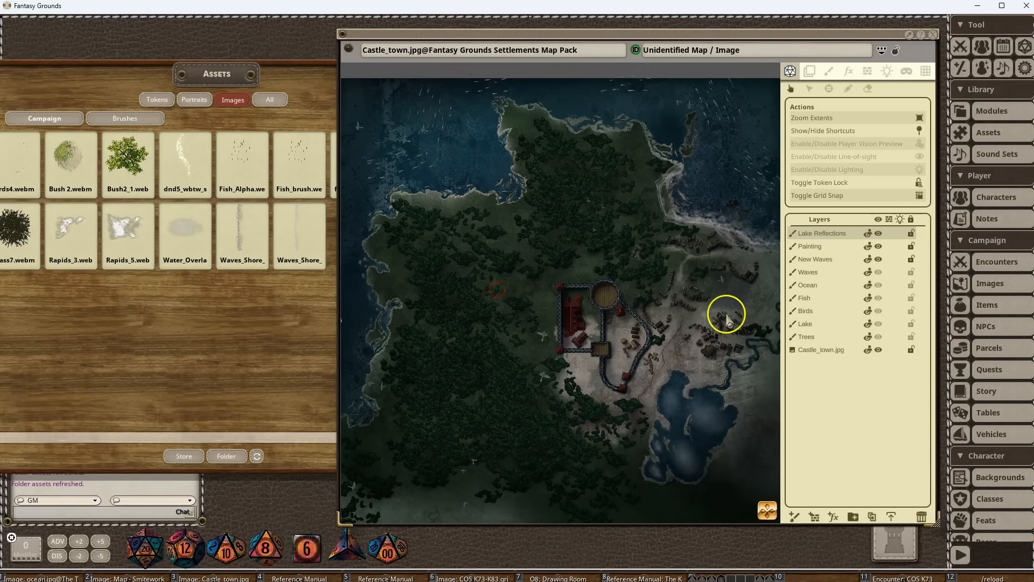
{"action": "left_click", "coordinate": [810, 335], "text": "shift"}
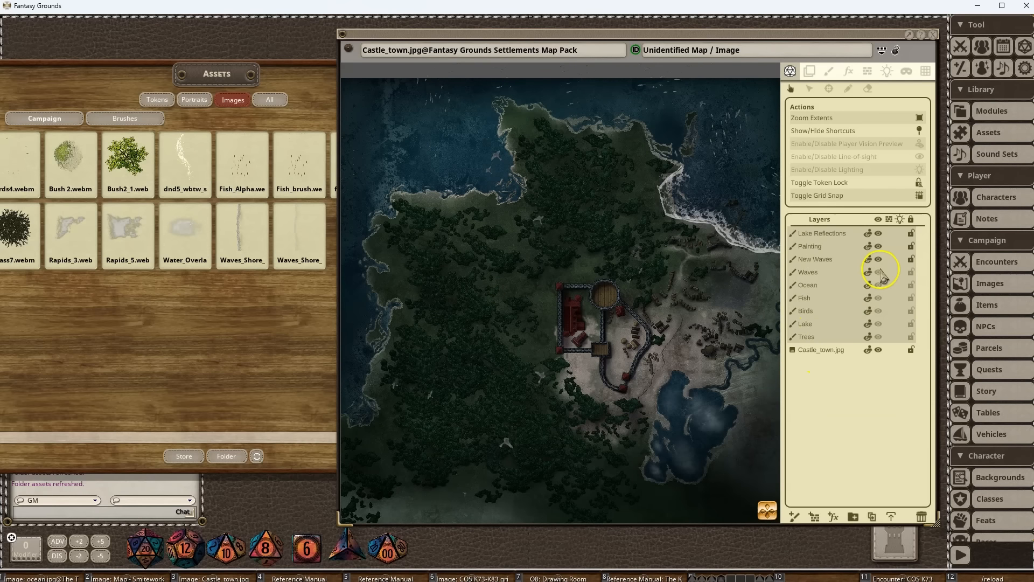
{"action": "left_click", "coordinate": [811, 259]}
{"action": "left_click", "coordinate": [823, 233], "text": "shift"}
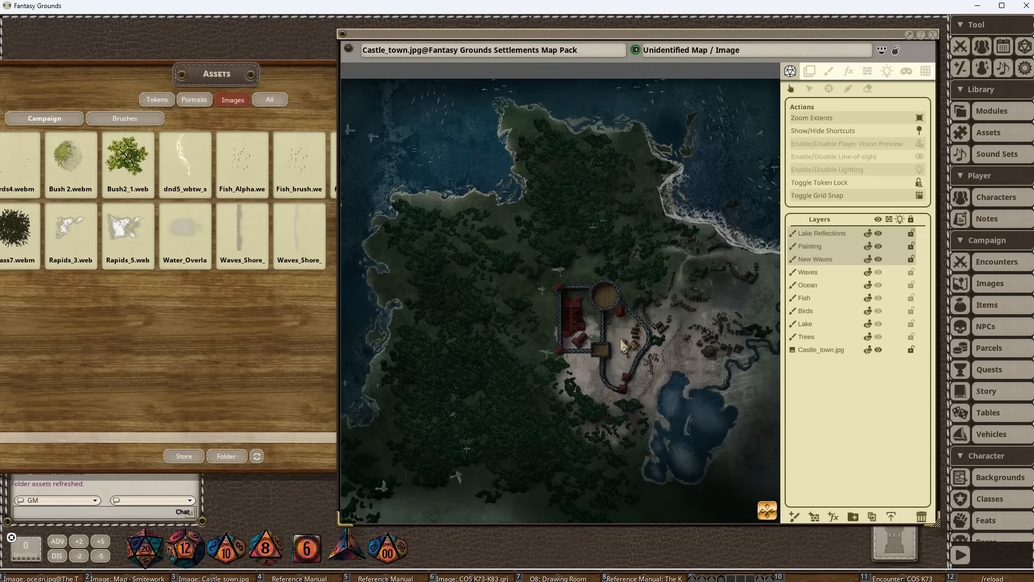
{"action": "left_click", "coordinate": [631, 336]}
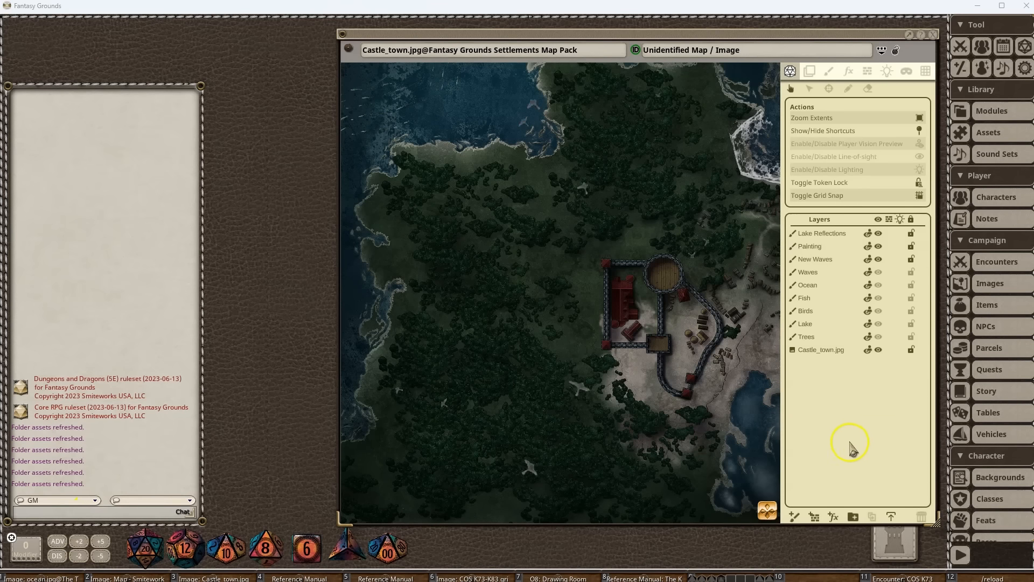
{"action": "left_click", "coordinate": [875, 472]}
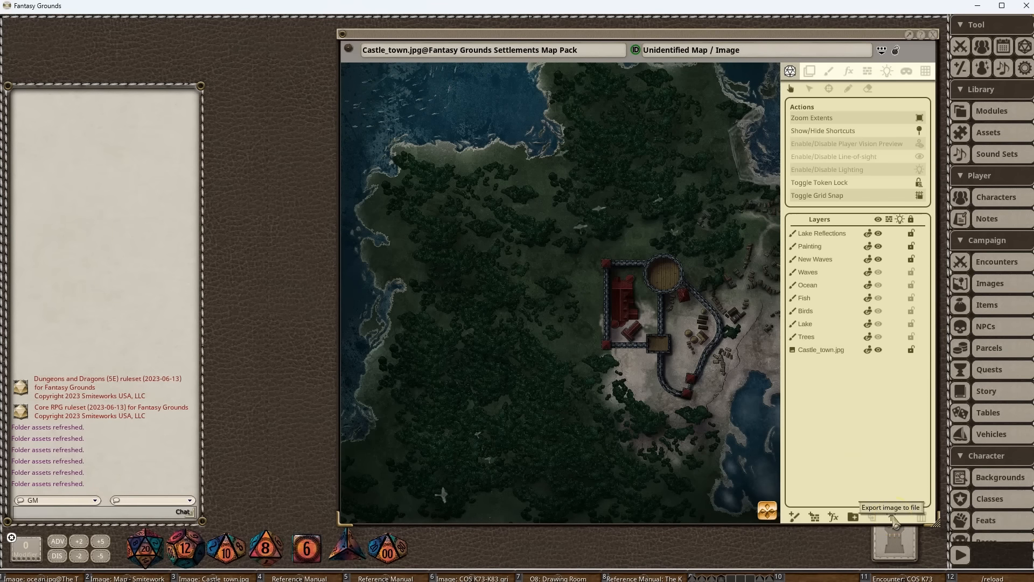
Export the layered map as a JPEG, overwriting FinalMap.jpg in the campaign's images folder.
{"action": "left_click", "coordinate": [891, 516]}
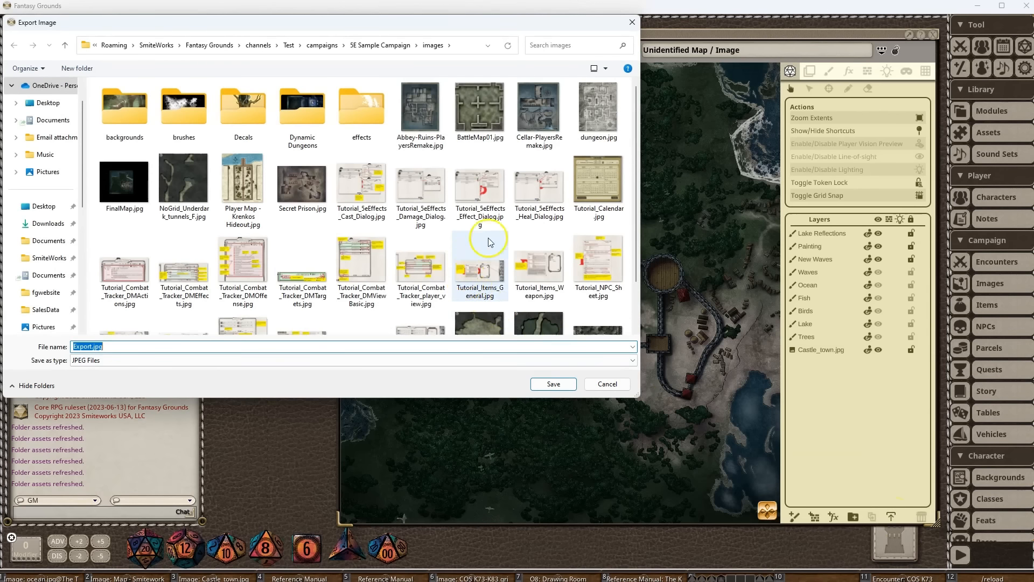
{"action": "left_click", "coordinate": [124, 183]}
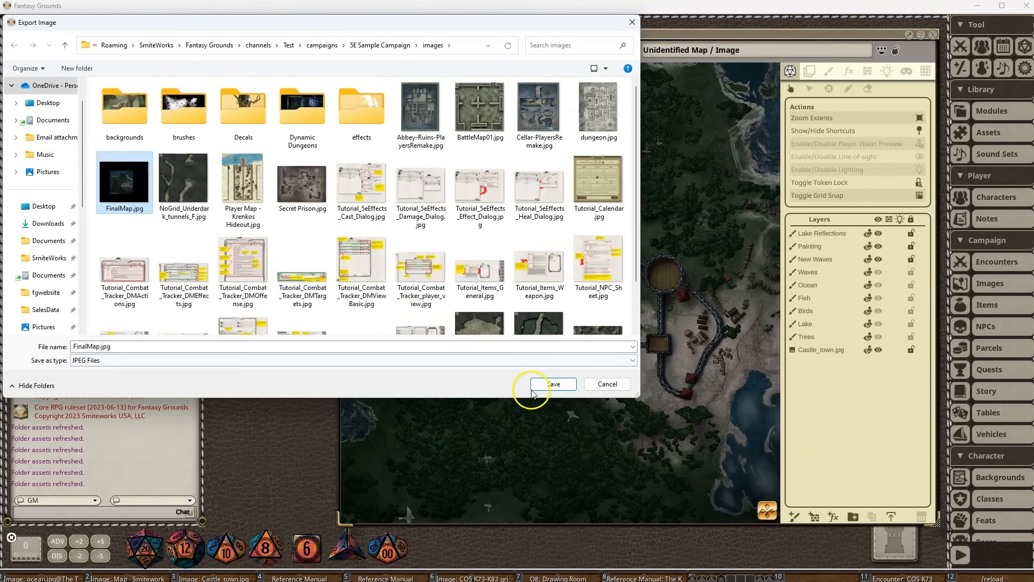
{"action": "left_click", "coordinate": [554, 383]}
{"action": "left_click", "coordinate": [362, 322]}
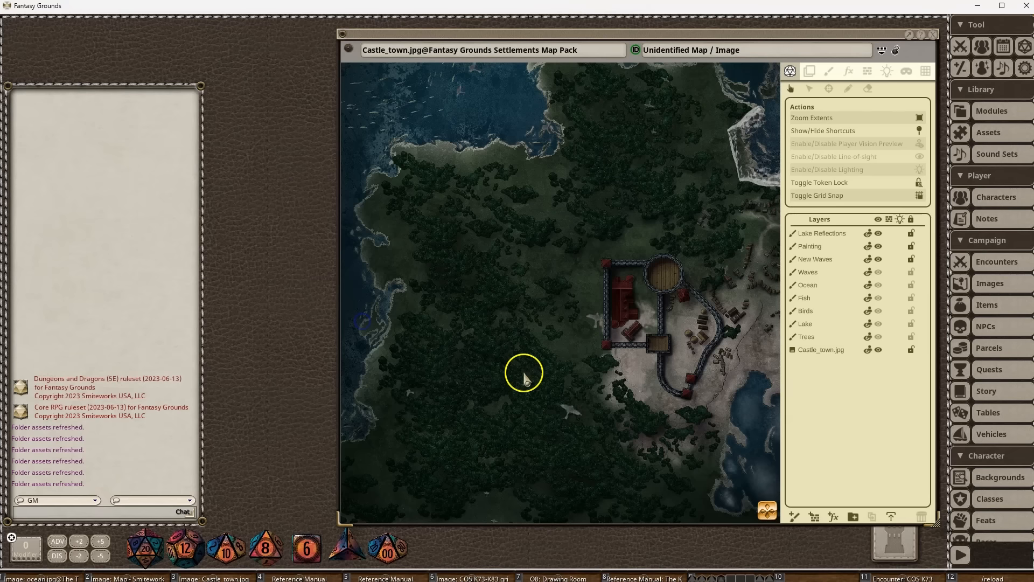
Refresh the campaign's image assets and create an image record from FinalMap.jpg.
{"action": "left_click", "coordinate": [978, 129]}
{"action": "left_click", "coordinate": [25, 137]}
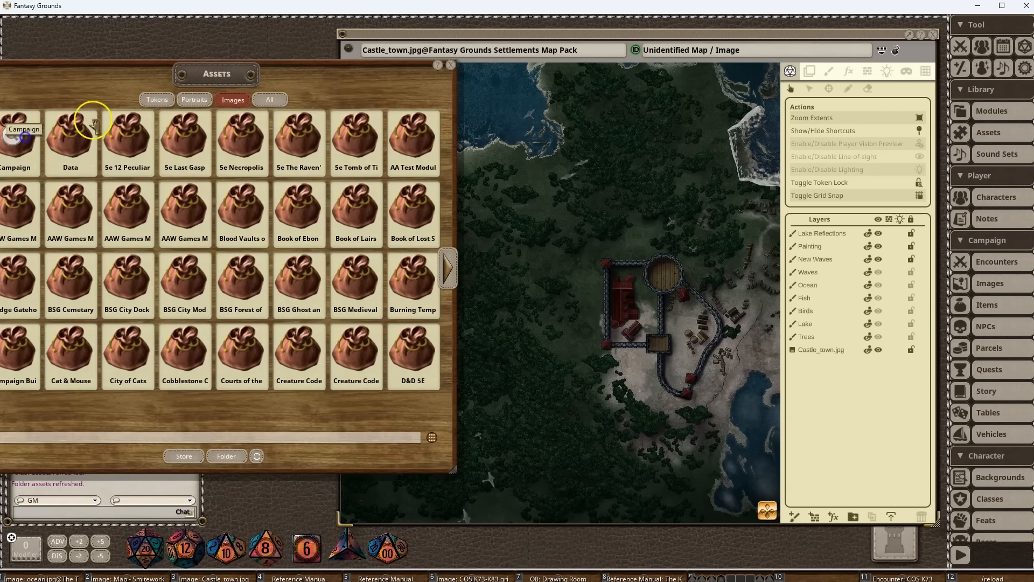
{"action": "left_click_drag", "start_coordinate": [144, 83], "coordinate": [281, 87]}
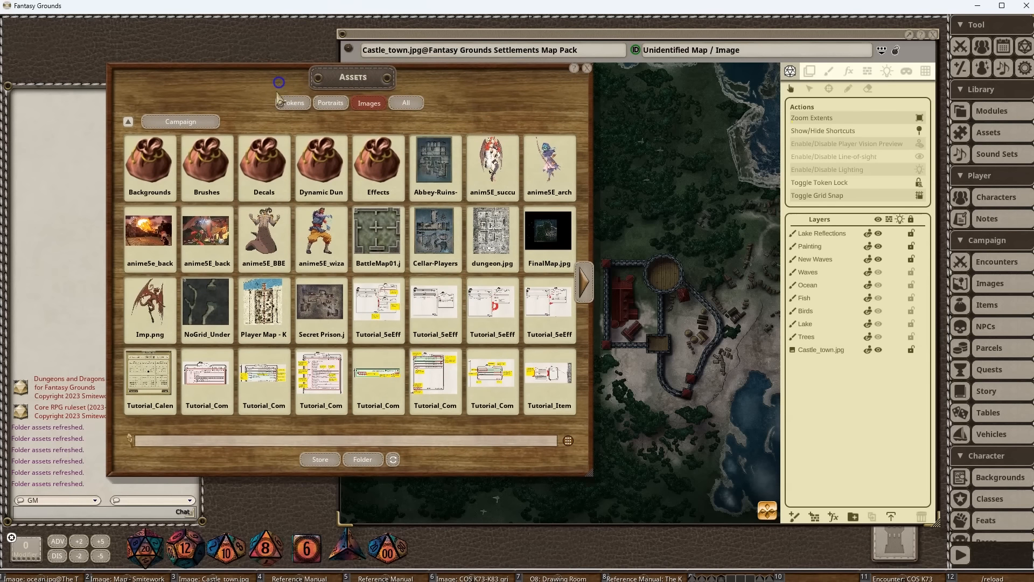
{"action": "left_click", "coordinate": [394, 459]}
{"action": "left_click", "coordinate": [552, 229]}
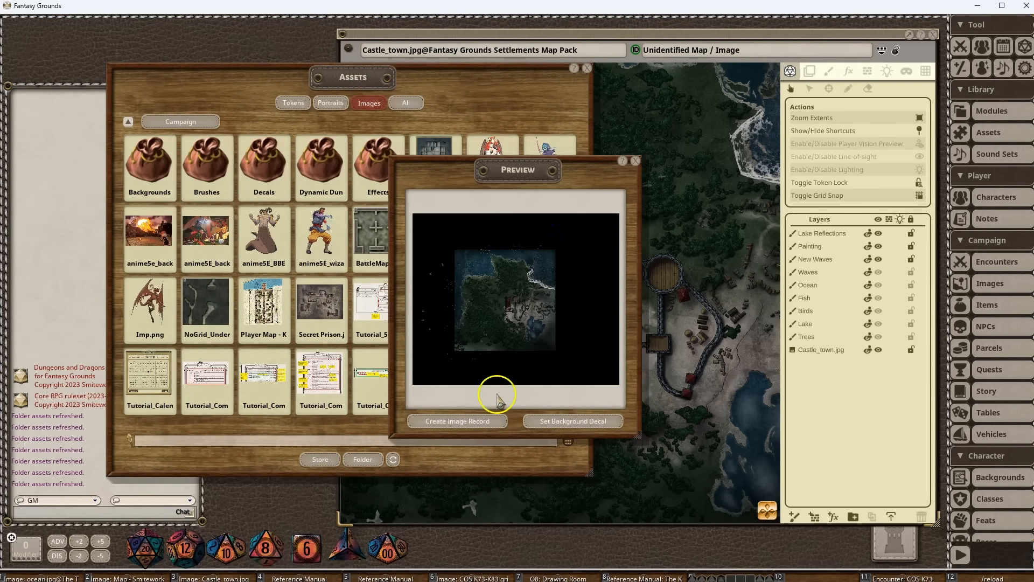
{"action": "left_click", "coordinate": [477, 426]}
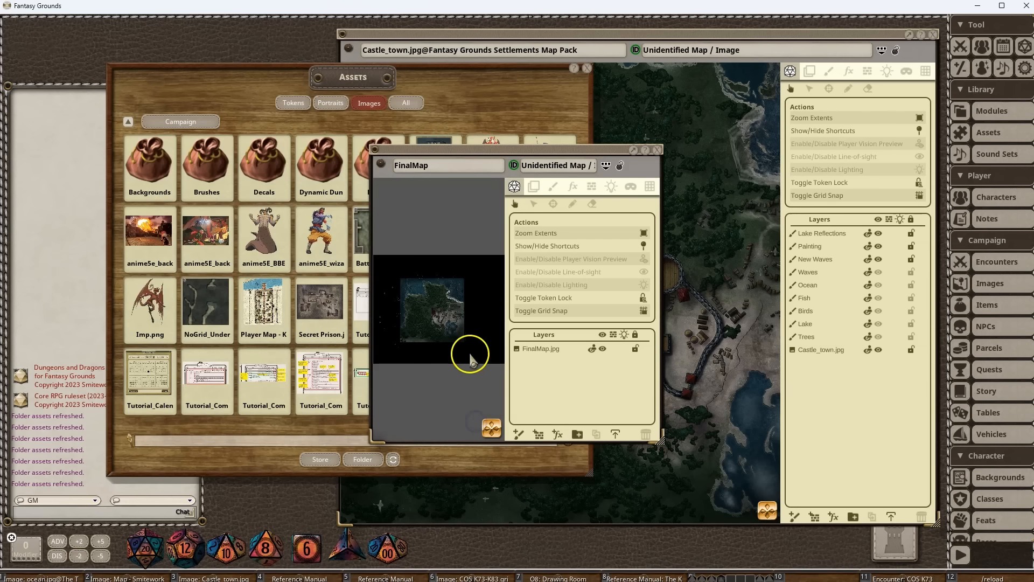
Enlarge the FinalMap image window and fit the map to its extents.
{"action": "left_click_drag", "start_coordinate": [662, 439], "coordinate": [916, 557]}
{"action": "left_click", "coordinate": [807, 233]}
{"action": "scroll", "coordinate": [517, 393], "scroll_direction": "up", "scroll_amount": 4}
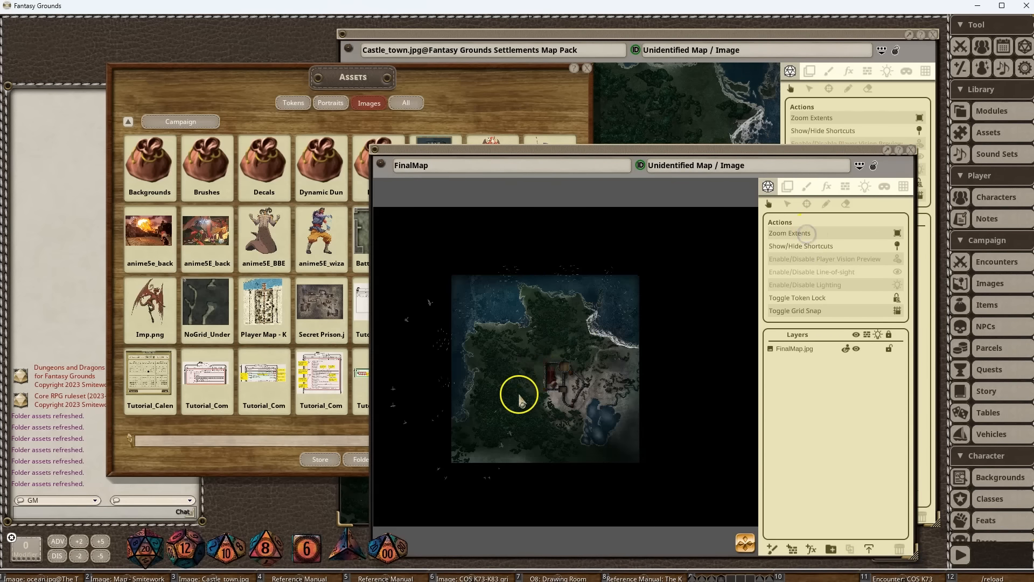
Examine the flattened FinalMap image, including its coastline, castle, forest and lake.
{"action": "scroll", "coordinate": [561, 379], "scroll_direction": "up", "scroll_amount": 5}
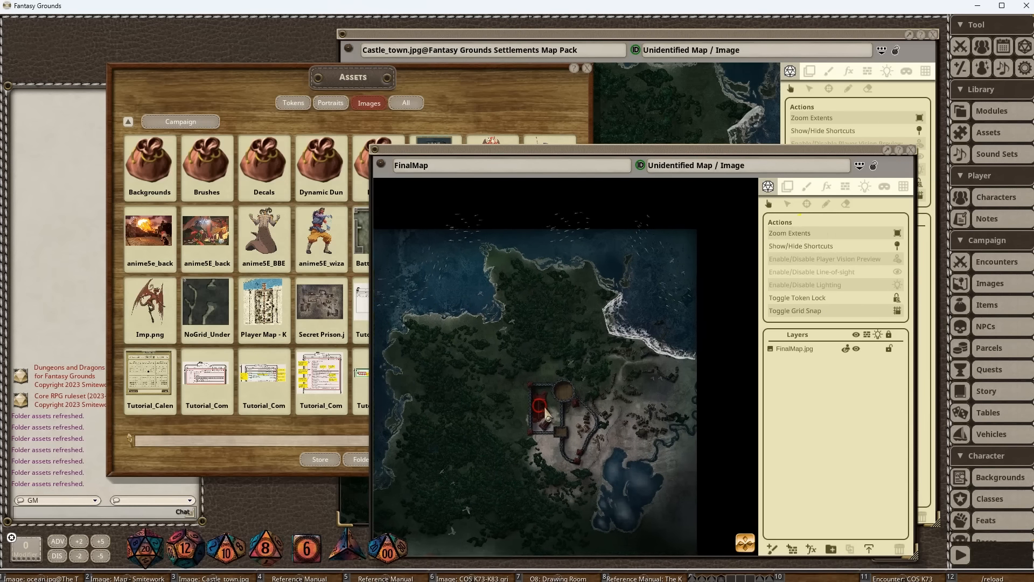
{"action": "left_click_drag", "start_coordinate": [481, 345], "coordinate": [474, 371]}
{"action": "scroll", "coordinate": [498, 366], "scroll_direction": "down", "scroll_amount": 2}
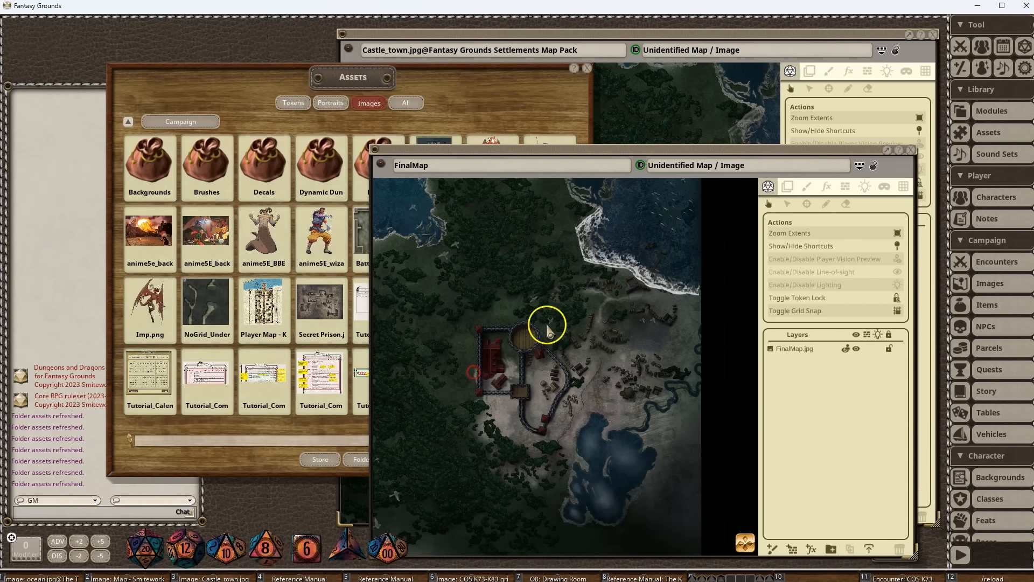
{"action": "mouse_move", "coordinate": [595, 308]}
{"action": "left_mouse_down"}
{"action": "mouse_move", "coordinate": [500, 380]}
{"action": "mouse_move", "coordinate": [649, 363]}
{"action": "mouse_move", "coordinate": [628, 373]}
{"action": "left_mouse_up"}
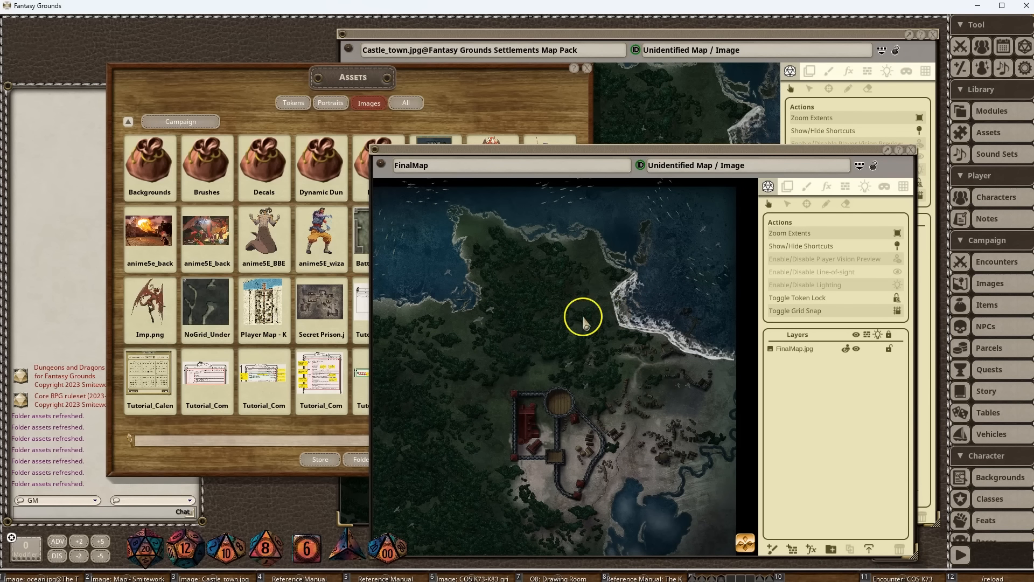
{"action": "left_click_drag", "start_coordinate": [466, 376], "coordinate": [573, 316]}
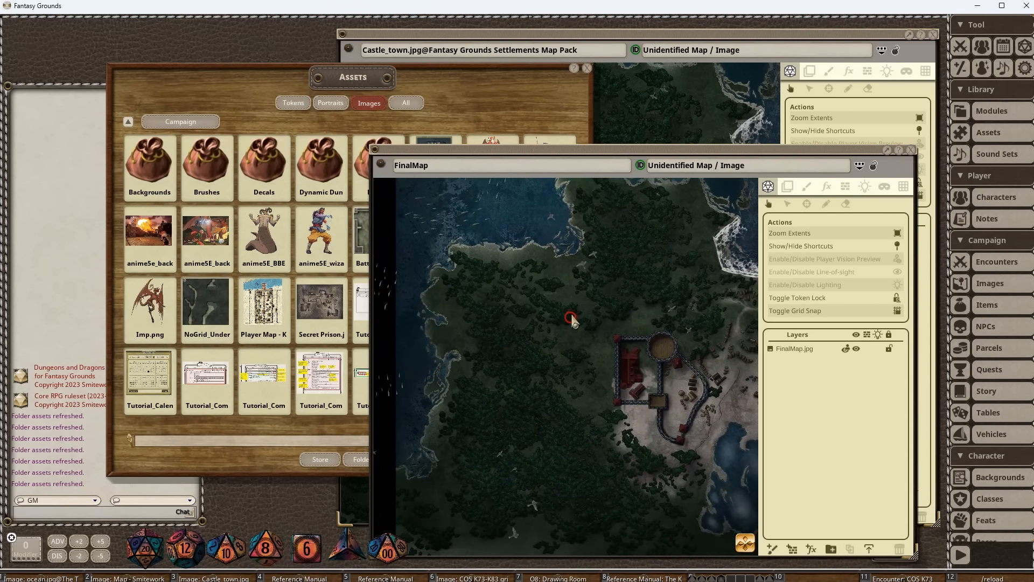
{"action": "scroll", "coordinate": [558, 360], "scroll_direction": "up", "scroll_amount": 4}
{"action": "mouse_move", "coordinate": [561, 364]}
{"action": "left_mouse_down"}
{"action": "mouse_move", "coordinate": [577, 296]}
{"action": "mouse_move", "coordinate": [550, 252]}
{"action": "left_mouse_up"}
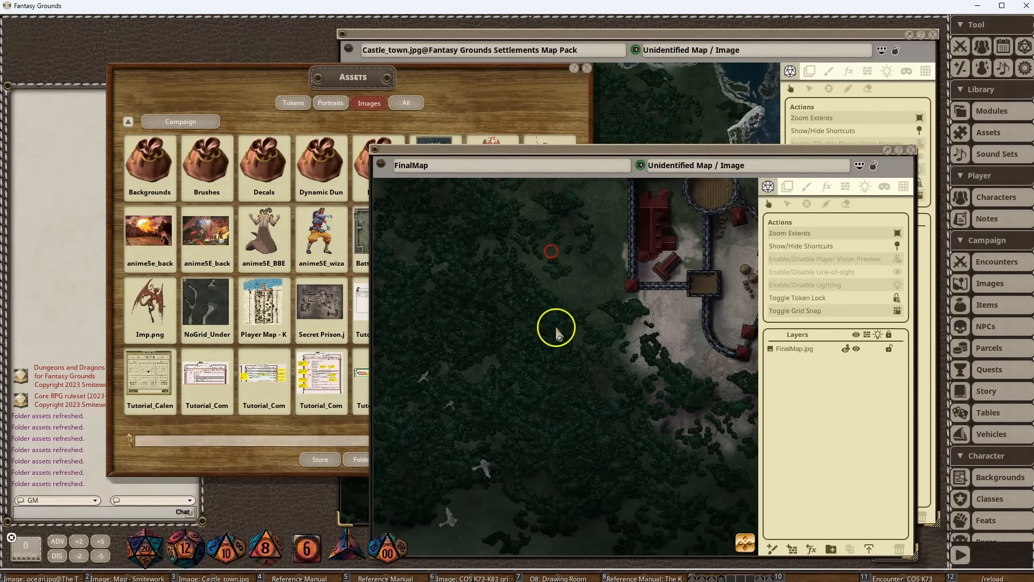
{"action": "mouse_move", "coordinate": [617, 423]}
{"action": "left_mouse_down"}
{"action": "mouse_move", "coordinate": [544, 321]}
{"action": "mouse_move", "coordinate": [516, 463]}
{"action": "left_mouse_up"}
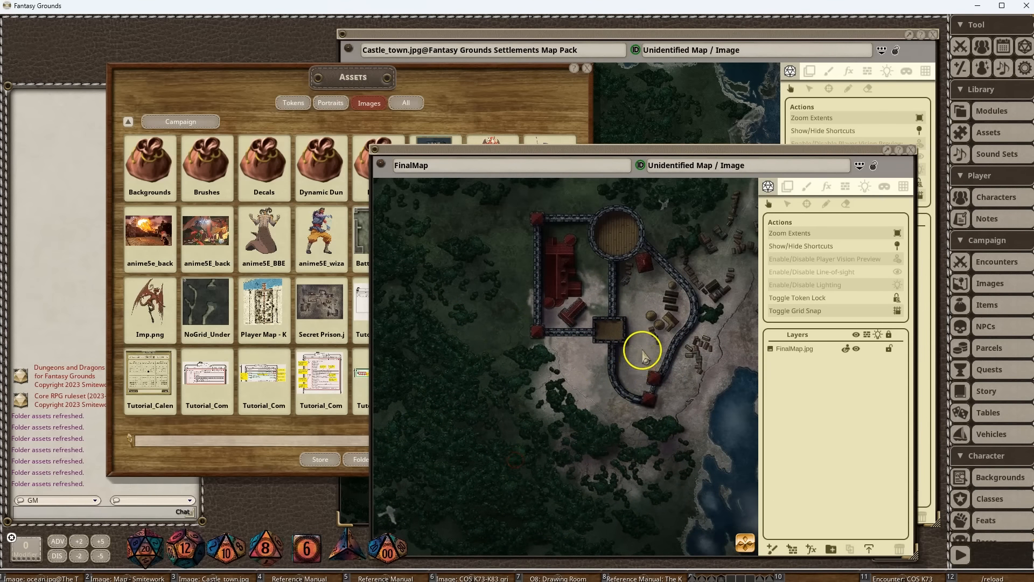
{"action": "left_click_drag", "start_coordinate": [643, 351], "coordinate": [495, 424]}
{"action": "scroll", "coordinate": [509, 416], "scroll_direction": "down", "scroll_amount": 1}
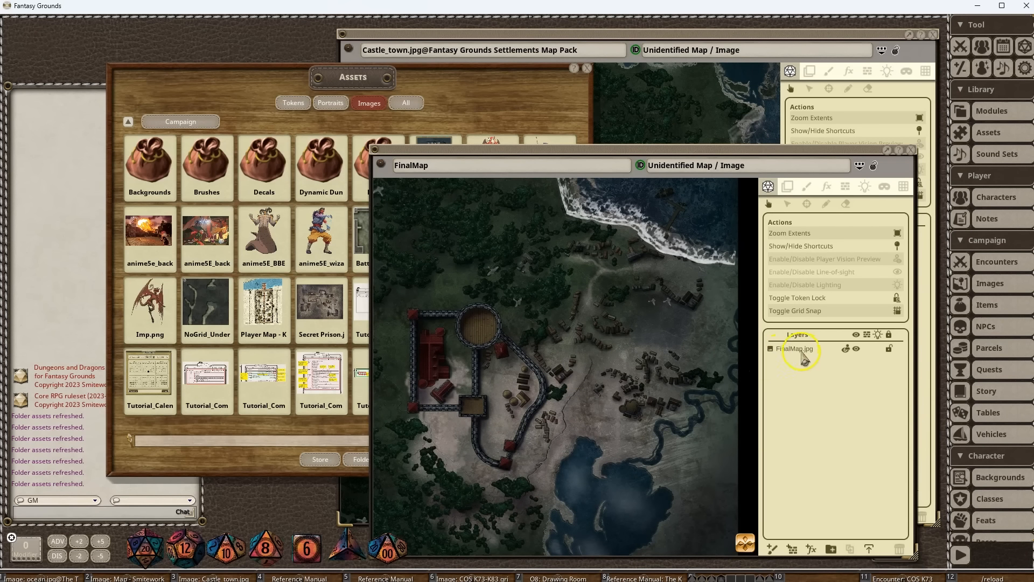
{"action": "left_click_drag", "start_coordinate": [530, 294], "coordinate": [652, 362]}
{"action": "scroll", "coordinate": [652, 362], "scroll_direction": "down", "scroll_amount": 3}
{"action": "scroll", "coordinate": [652, 363], "scroll_direction": "down", "scroll_amount": 1}
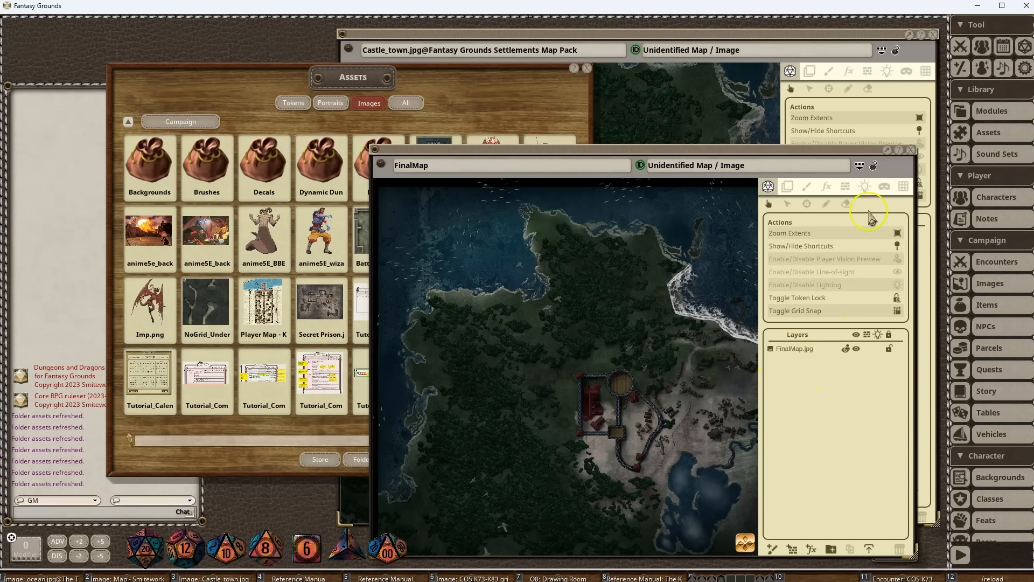
Close the FinalMap image and create an image record from the Betrayal at High Hill map in the campaign's Dynamic Dungeons folder.
{"action": "left_click", "coordinate": [911, 151]}
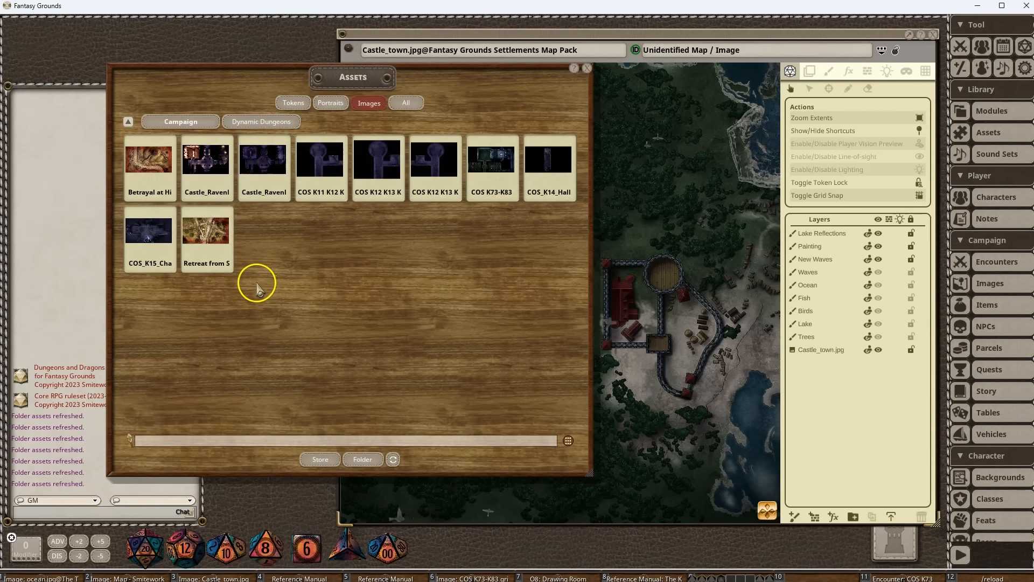
{"action": "left_click", "coordinate": [221, 245]}
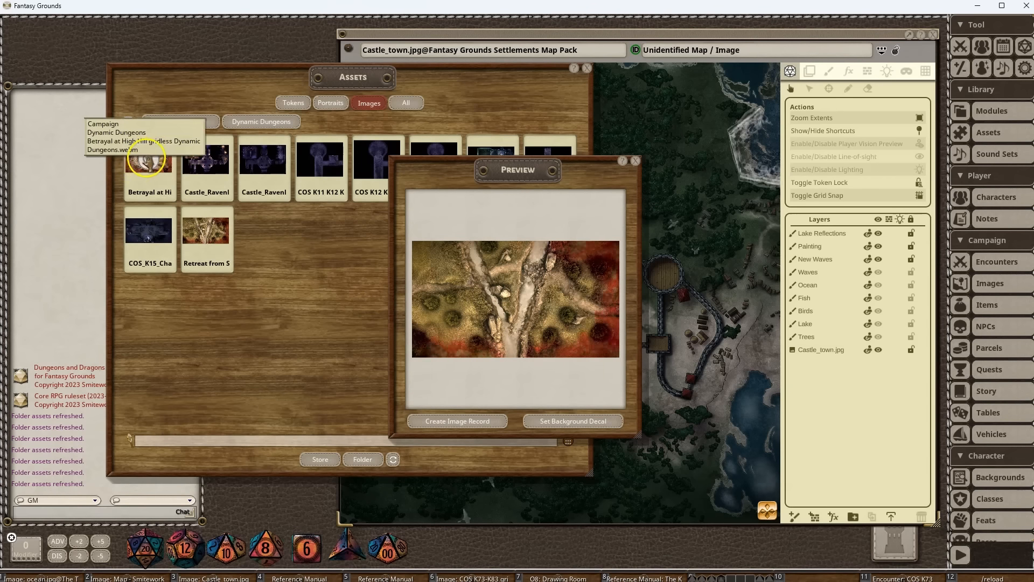
{"action": "left_click", "coordinate": [146, 160]}
{"action": "left_click_drag", "start_coordinate": [512, 178], "coordinate": [236, 238]}
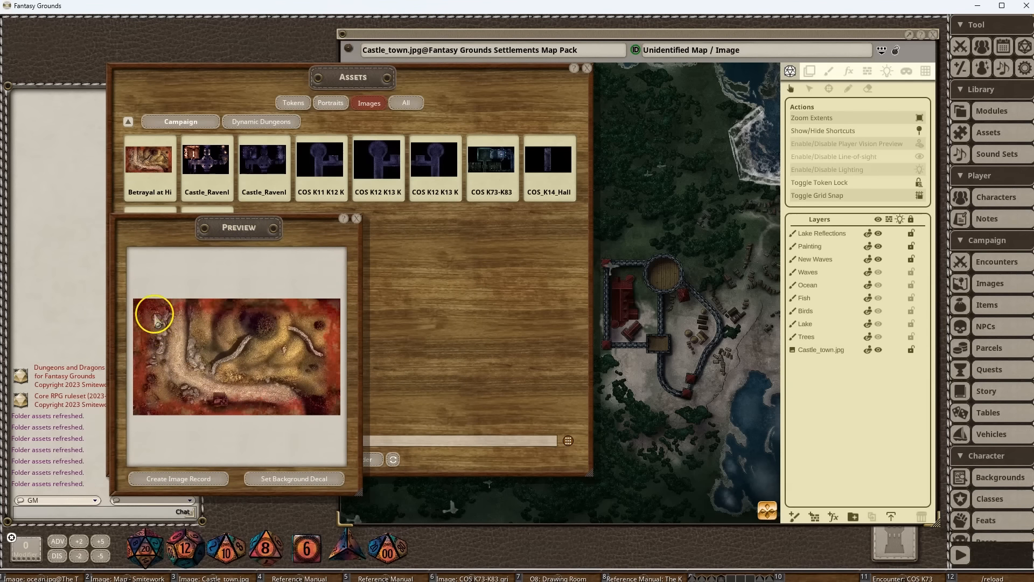
{"action": "left_click", "coordinate": [198, 478]}
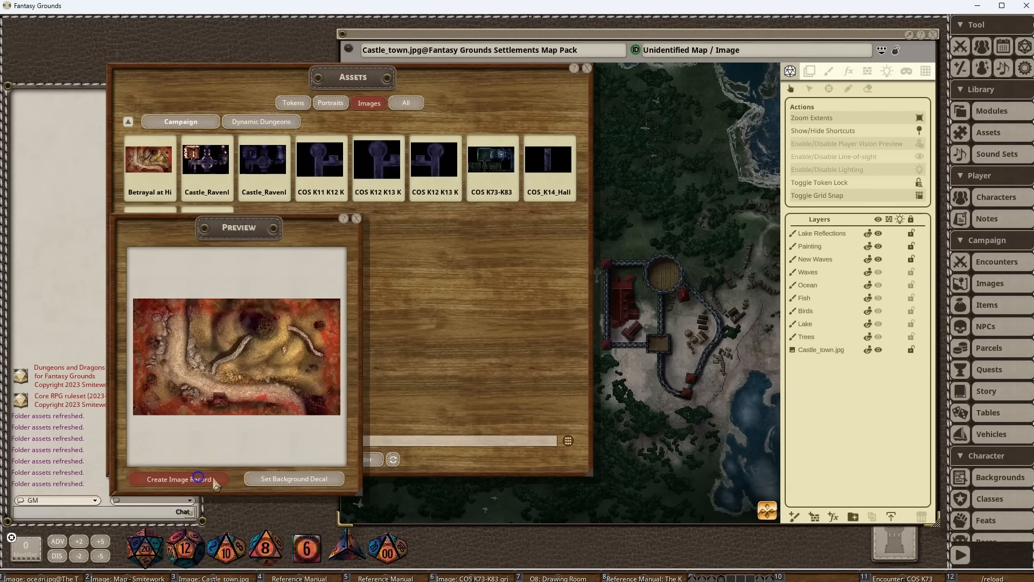
Examine the animated Betrayal at High Hill map, including its grass, tree, stone walls and road, and close the image.
{"action": "scroll", "coordinate": [565, 349], "scroll_direction": "up", "scroll_amount": 5}
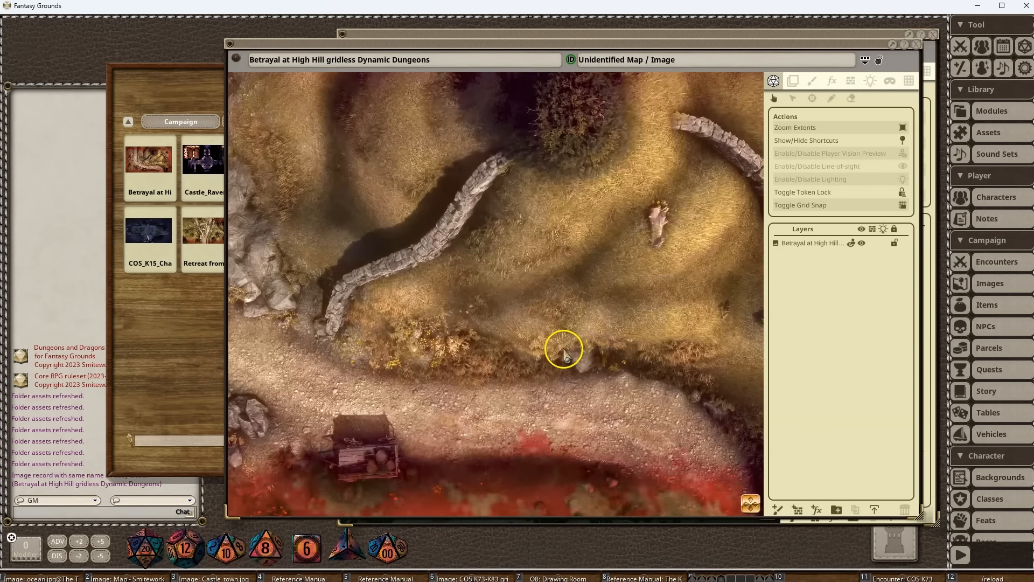
{"action": "scroll", "coordinate": [533, 330], "scroll_direction": "up", "scroll_amount": 2}
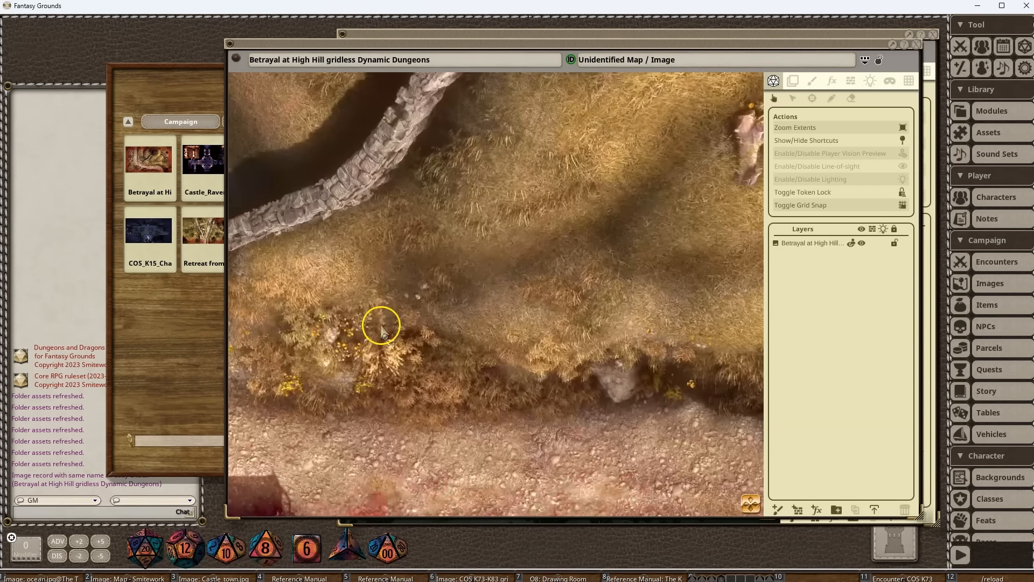
{"action": "left_click_drag", "start_coordinate": [613, 286], "coordinate": [490, 473]}
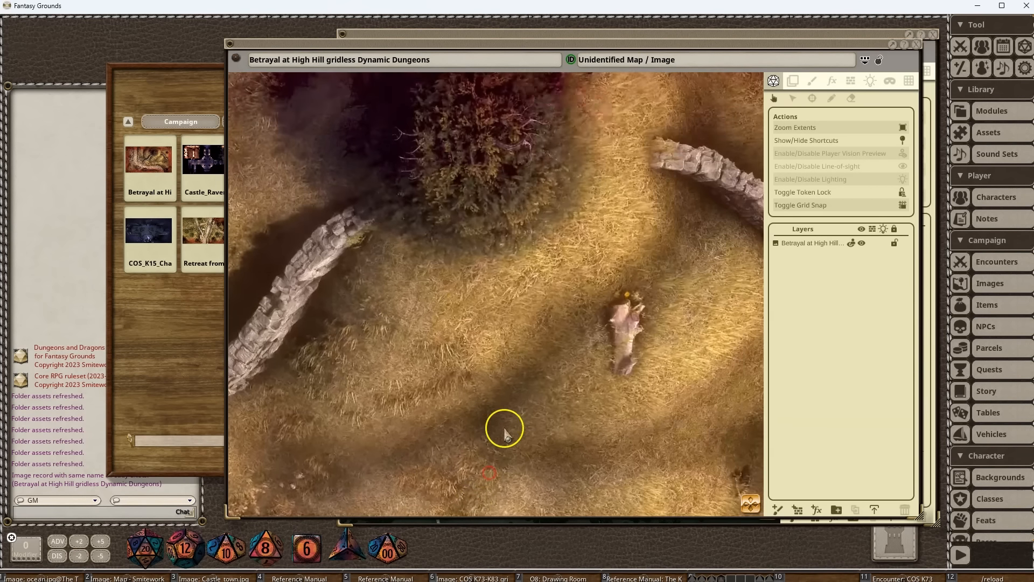
{"action": "scroll", "coordinate": [504, 430], "scroll_direction": "down", "scroll_amount": 5}
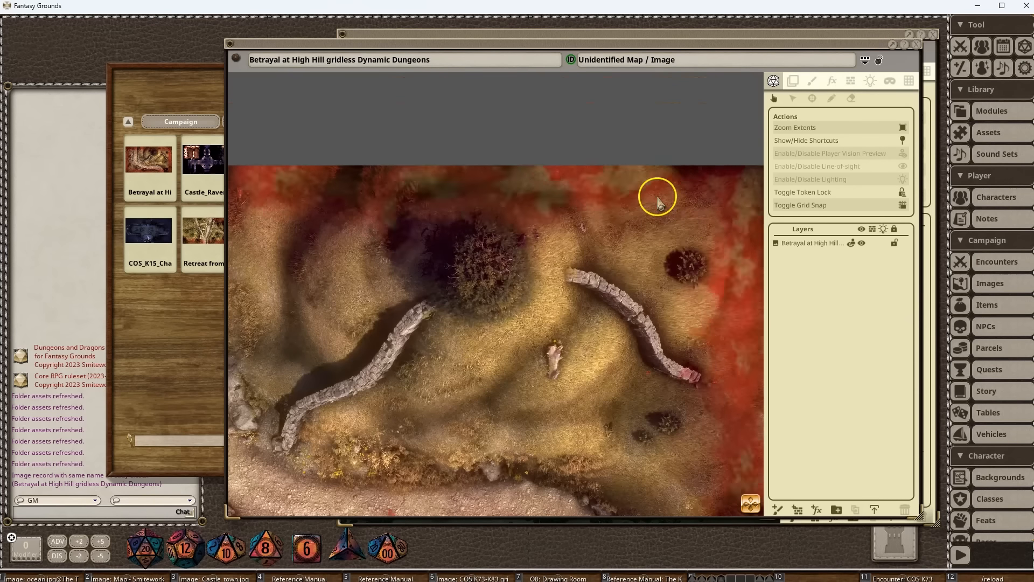
{"action": "scroll", "coordinate": [605, 381], "scroll_direction": "down", "scroll_amount": 2}
{"action": "left_click_drag", "start_coordinate": [450, 370], "coordinate": [511, 334]}
{"action": "scroll", "coordinate": [525, 289], "scroll_direction": "down", "scroll_amount": 2}
{"action": "scroll", "coordinate": [507, 331], "scroll_direction": "up", "scroll_amount": 1}
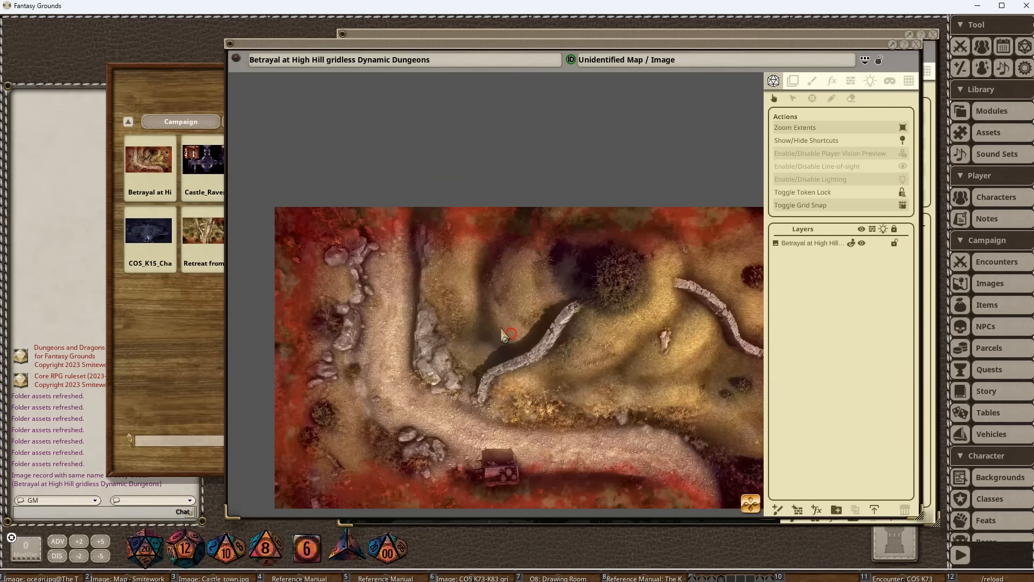
{"action": "left_click", "coordinate": [916, 44]}
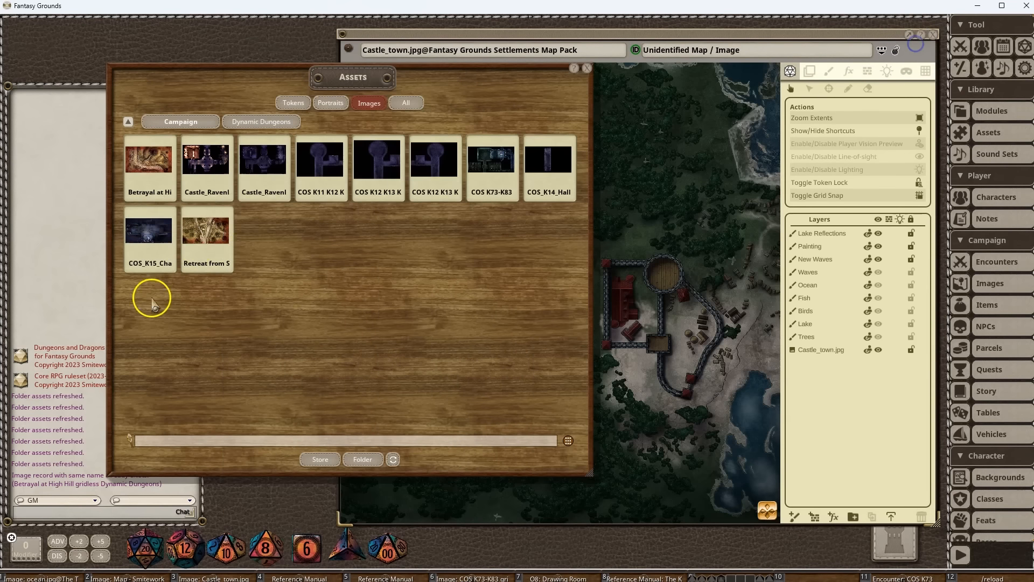
Create an image record from the Retreat from Steel Springs map, enlarge its window and fit the map to its extents.
{"action": "left_click", "coordinate": [207, 229]}
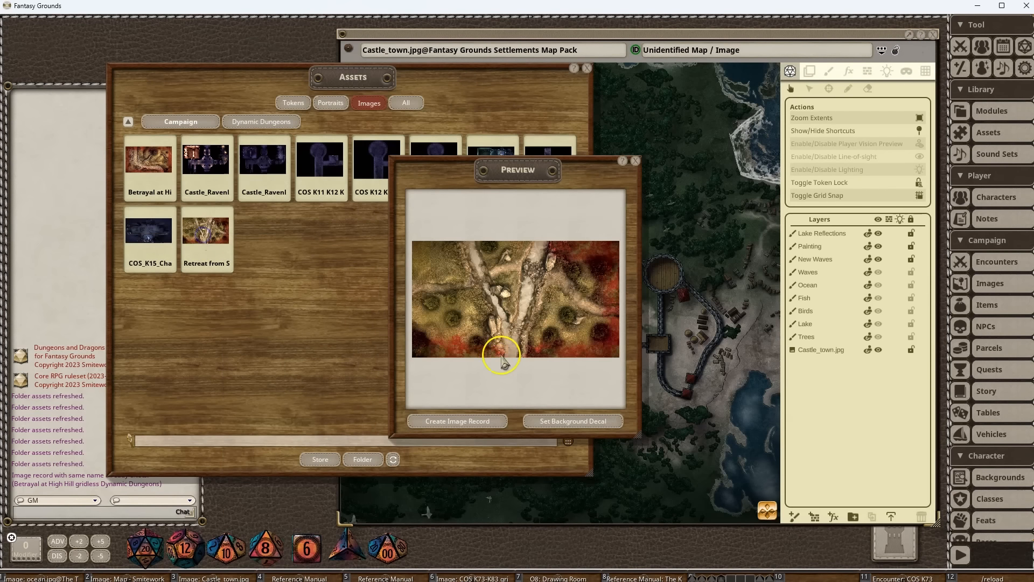
{"action": "left_click", "coordinate": [480, 421]}
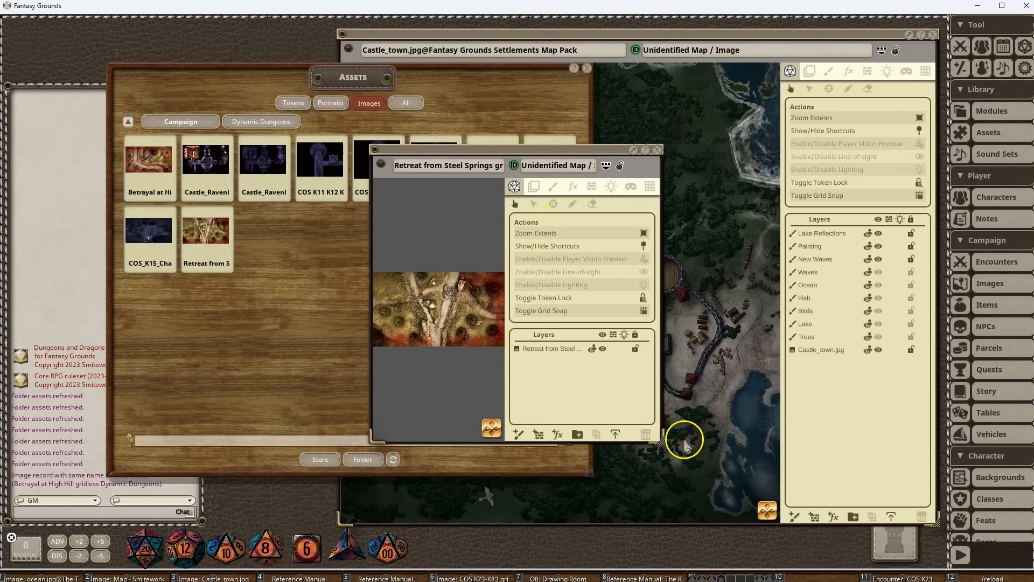
{"action": "left_click_drag", "start_coordinate": [661, 441], "coordinate": [980, 544]}
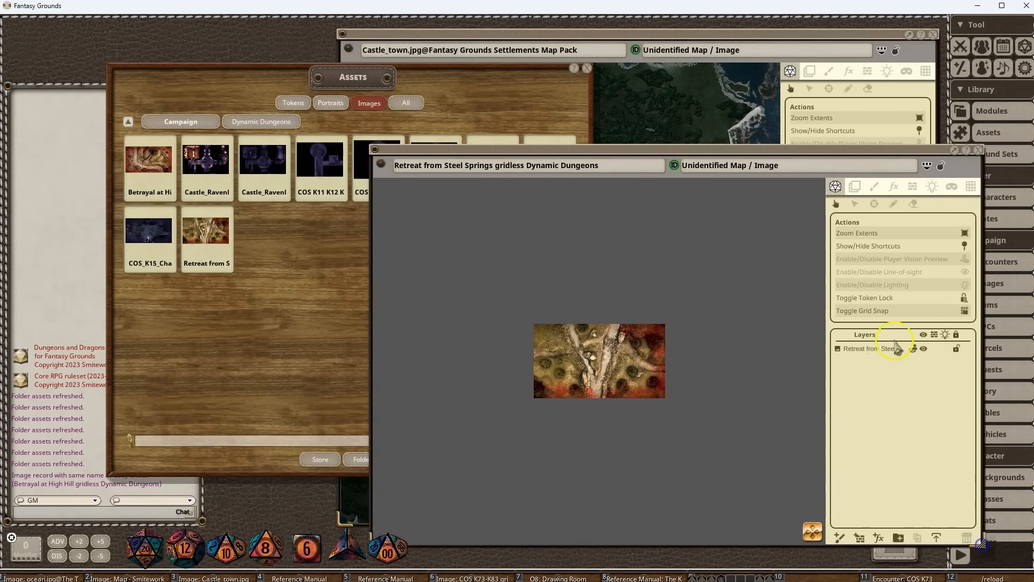
{"action": "left_click", "coordinate": [865, 233]}
{"action": "left_click_drag", "start_coordinate": [722, 150], "coordinate": [412, 71]}
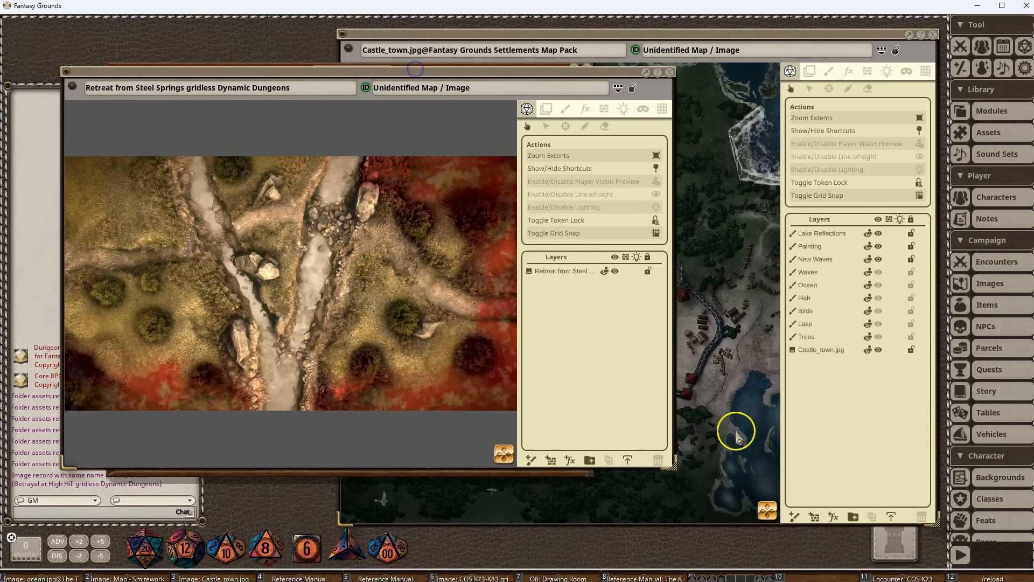
{"action": "left_click_drag", "start_coordinate": [673, 468], "coordinate": [956, 570]}
{"action": "scroll", "coordinate": [463, 223], "scroll_direction": "up", "scroll_amount": 3}
{"action": "left_click", "coordinate": [830, 154]}
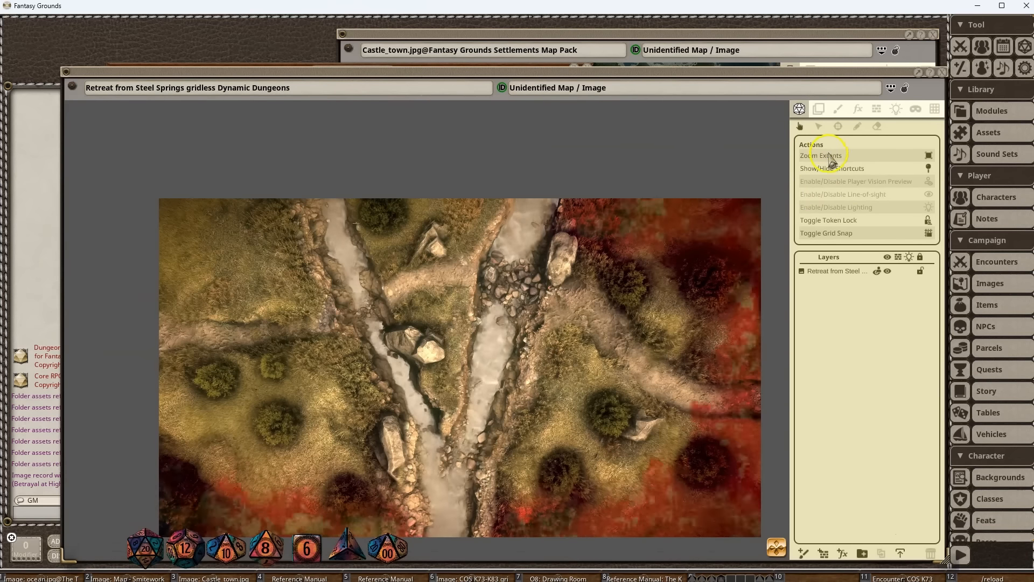
Examine the animated streams on the Retreat from Steel Springs map up close, and close the image.
{"action": "scroll", "coordinate": [503, 249], "scroll_direction": "up", "scroll_amount": 2}
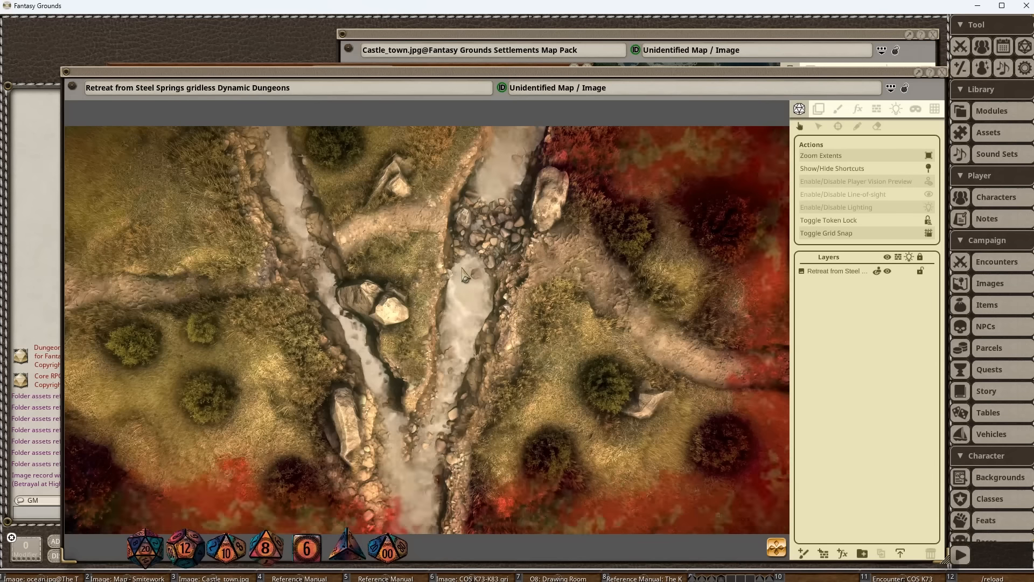
{"action": "scroll", "coordinate": [607, 321], "scroll_direction": "up", "scroll_amount": 2}
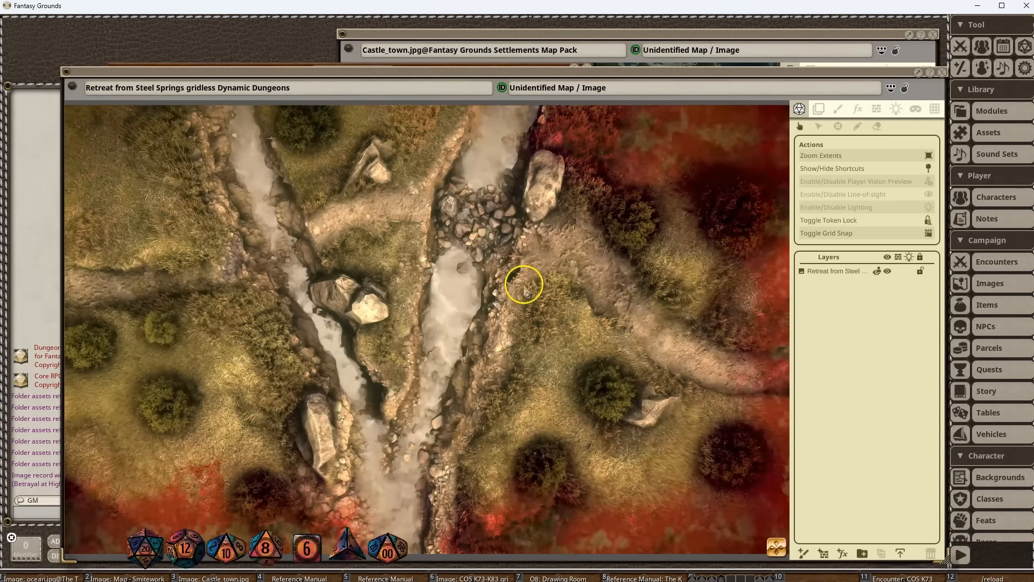
{"action": "left_click", "coordinate": [941, 71]}
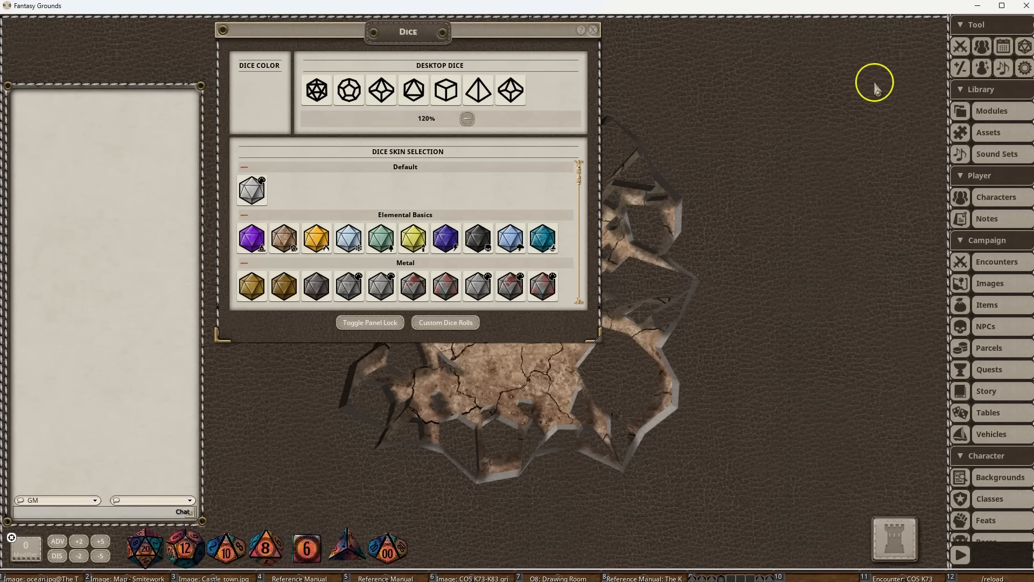
Collapse the Elemental Basics, Metal, Aura, Magical and Ring of Elements groups in the dice skin selection.
{"action": "left_click", "coordinate": [244, 215]}
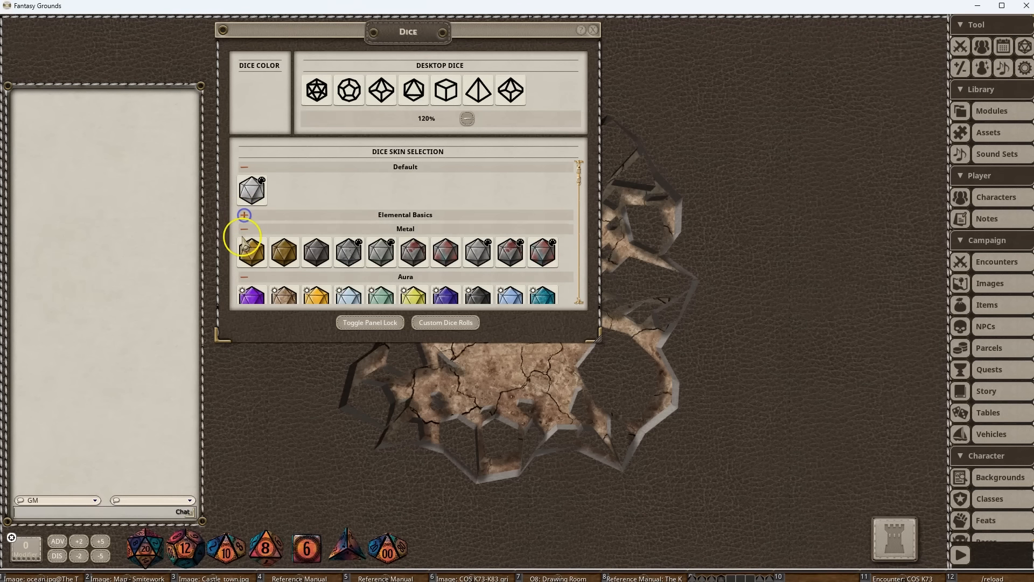
{"action": "left_click", "coordinate": [244, 230]}
{"action": "left_click", "coordinate": [243, 242]}
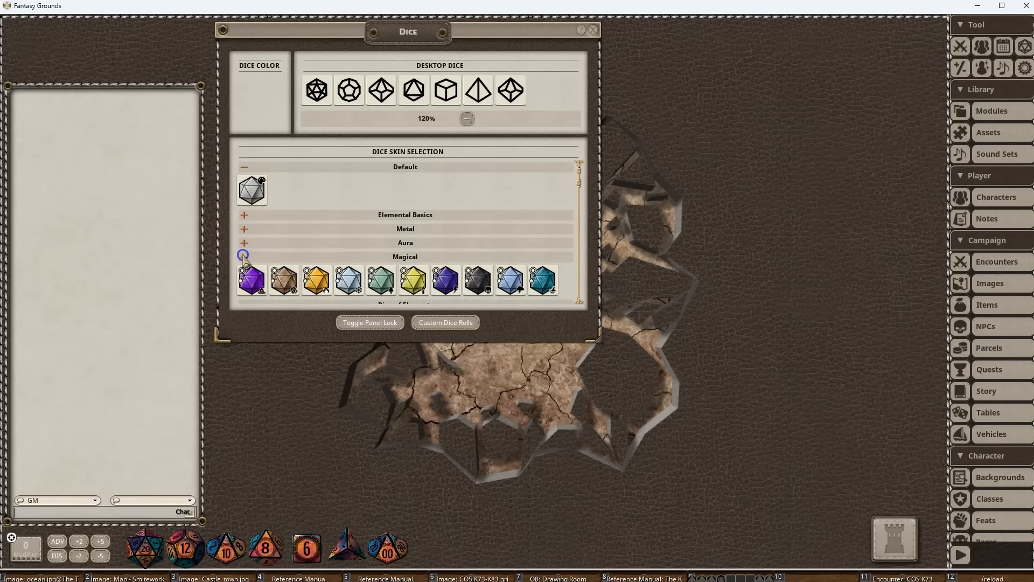
{"action": "left_click", "coordinate": [243, 255]}
{"action": "scroll", "coordinate": [247, 264], "scroll_direction": "down", "scroll_amount": 1}
{"action": "left_click", "coordinate": [244, 239]}
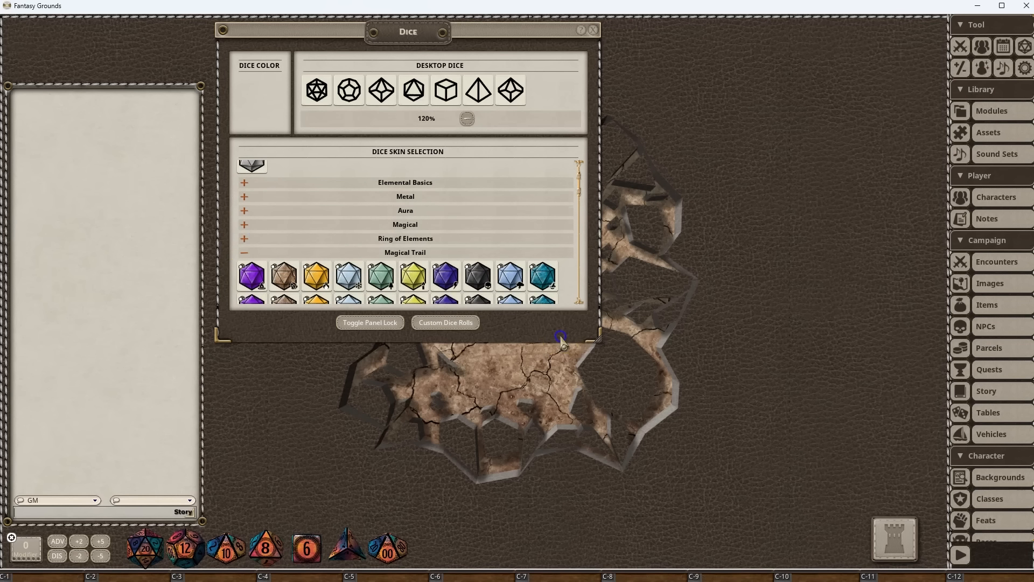
Enlarge the Dice window and collapse the Magical Trail, Force Field, Wizard Wrought, Artificer and both Knots of Fate skin groups.
{"action": "left_click_drag", "start_coordinate": [560, 341], "coordinate": [588, 520]}
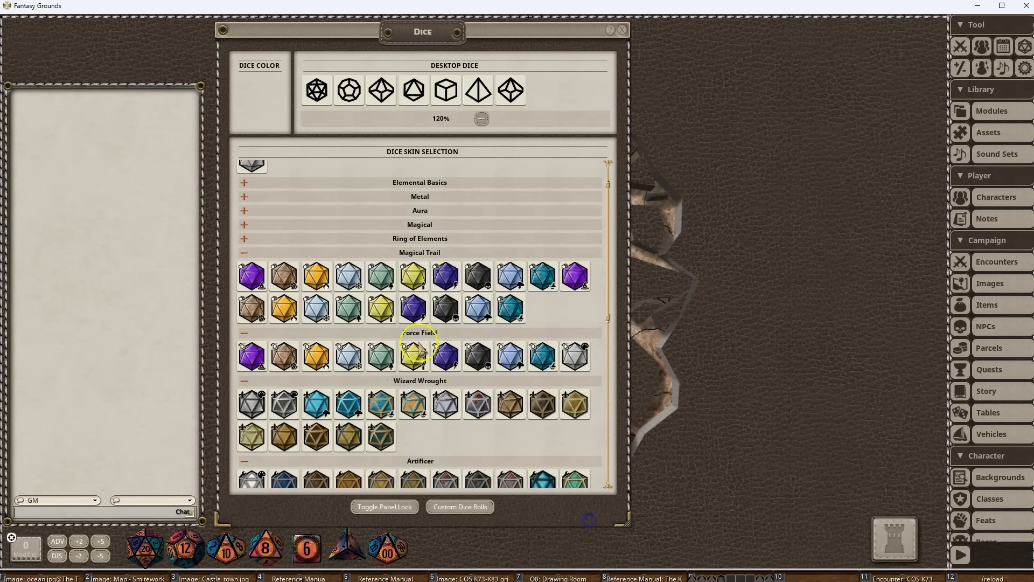
{"action": "left_click", "coordinate": [245, 334]}
{"action": "left_click", "coordinate": [244, 252]}
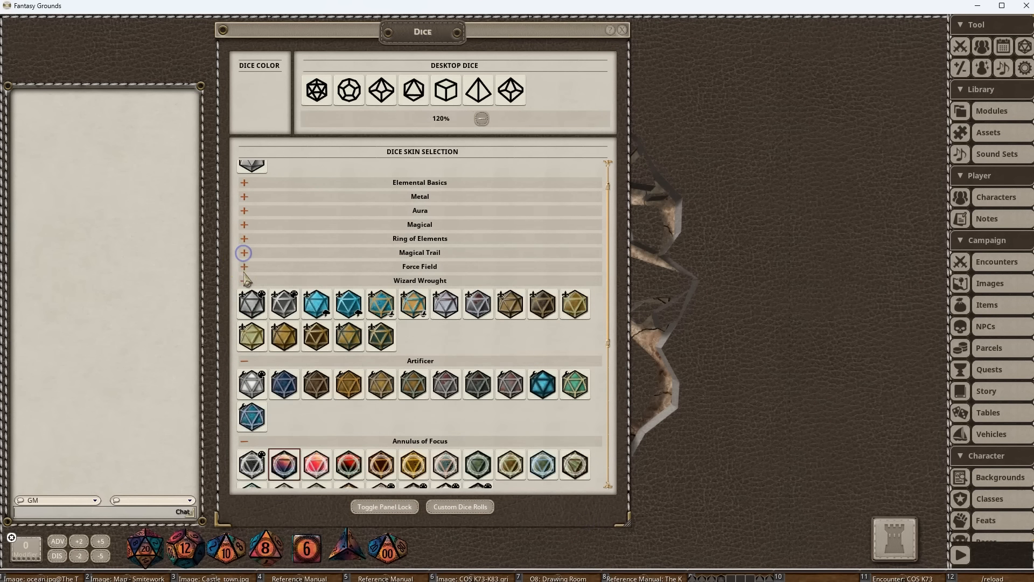
{"action": "left_click", "coordinate": [245, 280]}
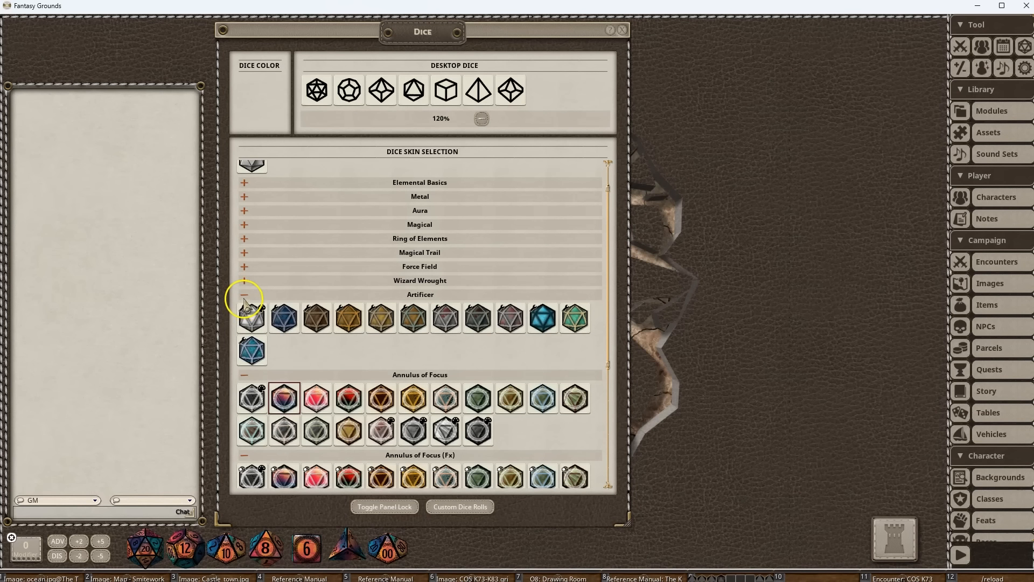
{"action": "left_click", "coordinate": [244, 294]}
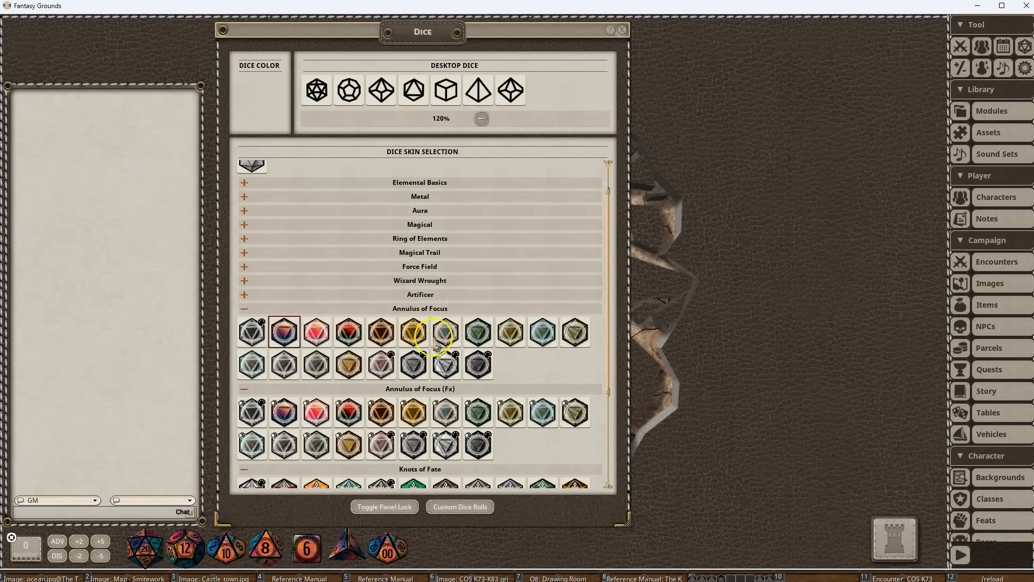
{"action": "left_click", "coordinate": [244, 470]}
{"action": "scroll", "coordinate": [245, 458], "scroll_direction": "down", "scroll_amount": 1}
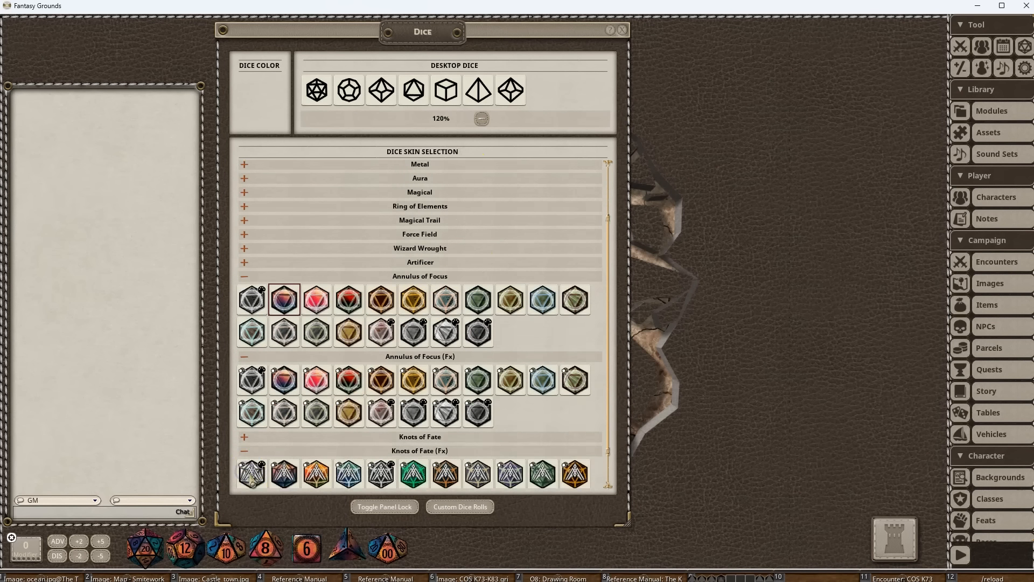
{"action": "left_click", "coordinate": [244, 434]}
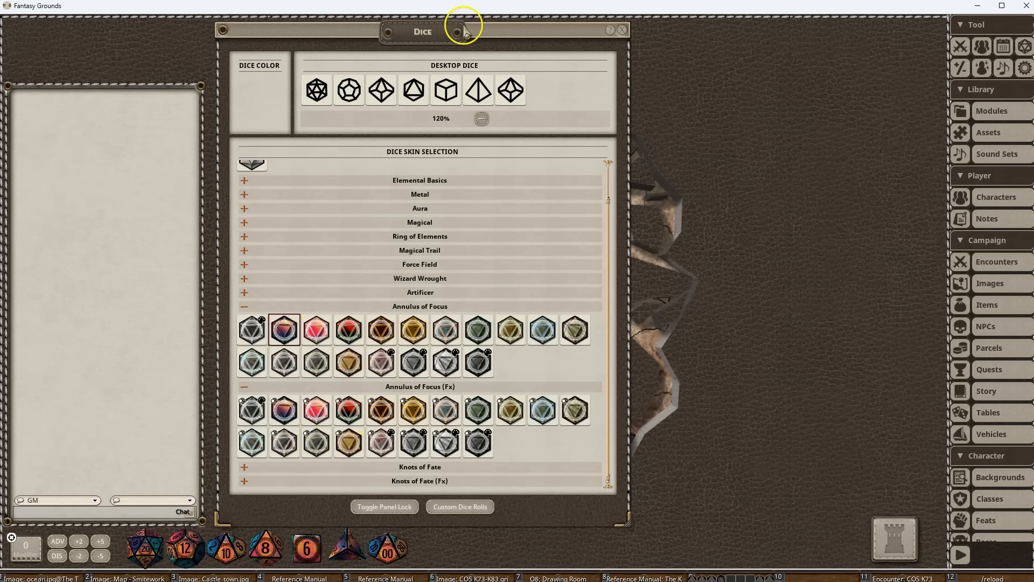
Try the pink and Hot Oil skins from Annulus of Focus, and apply the matching blue-red skin from Annulus of Focus (Fx).
{"action": "left_click_drag", "start_coordinate": [465, 30], "coordinate": [658, 34]}
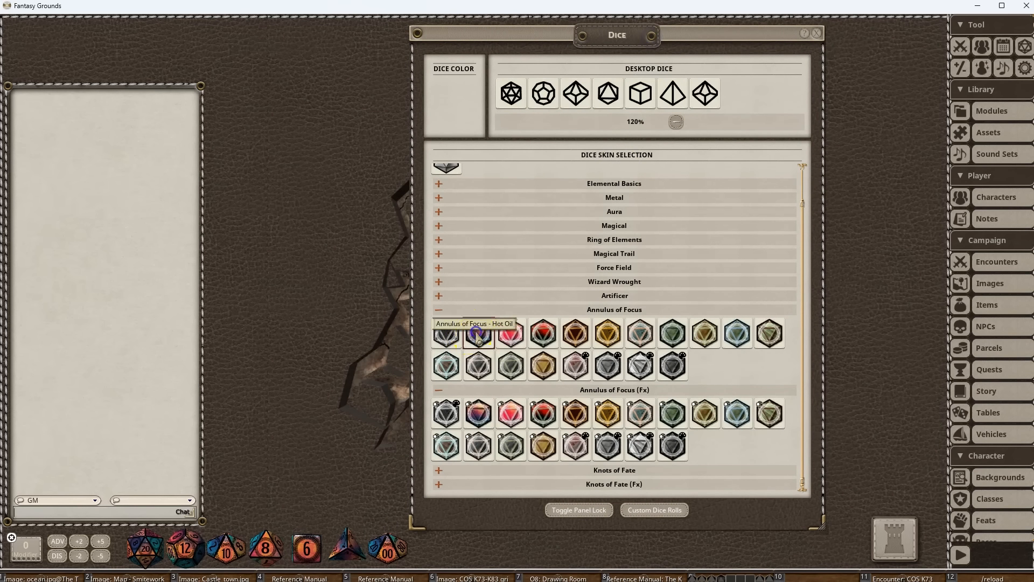
{"action": "left_click", "coordinate": [511, 336]}
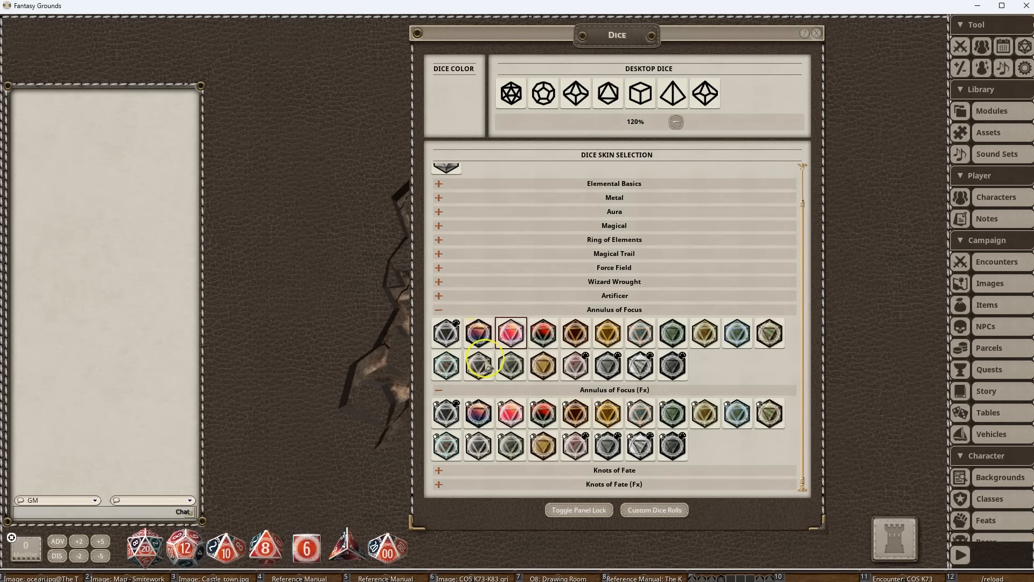
{"action": "left_click", "coordinate": [478, 333]}
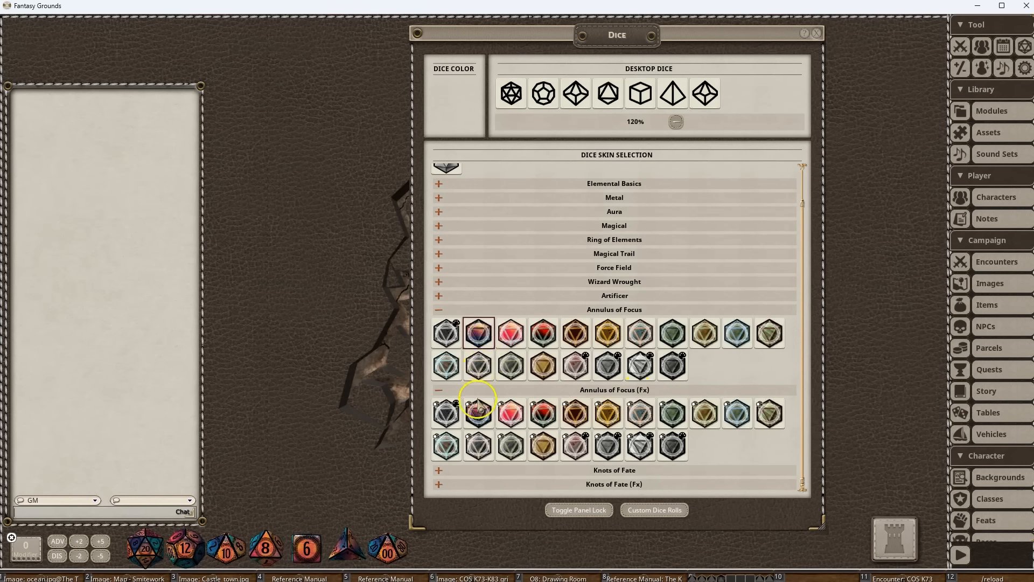
{"action": "left_click", "coordinate": [478, 411]}
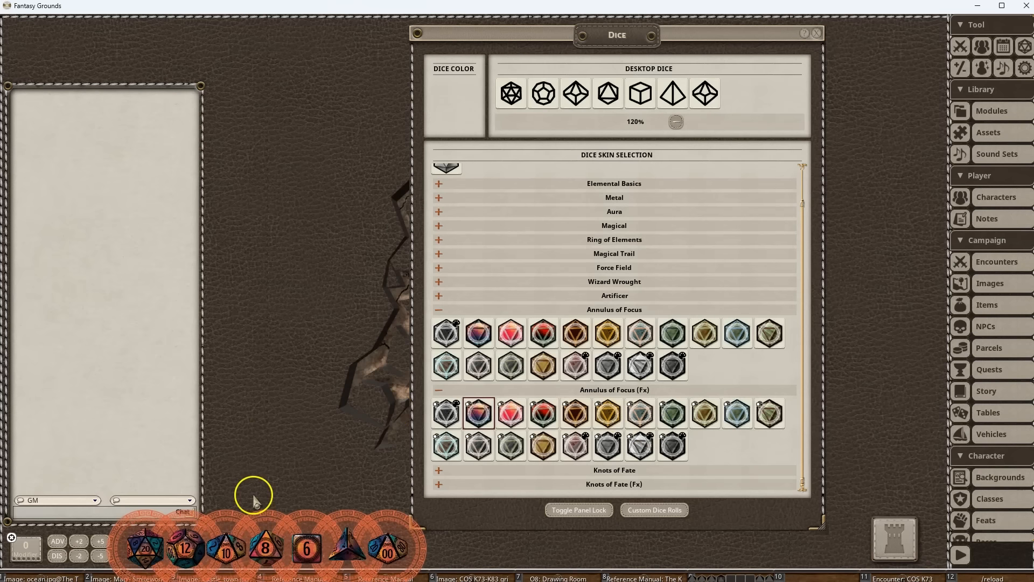
Roll three d12 dice together on the desktop to show the skin's visual effect.
{"action": "right_click", "coordinate": [138, 317]}
{"action": "left_click_drag", "start_coordinate": [187, 545], "coordinate": [358, 312]}
{"action": "right_click", "coordinate": [137, 317]}
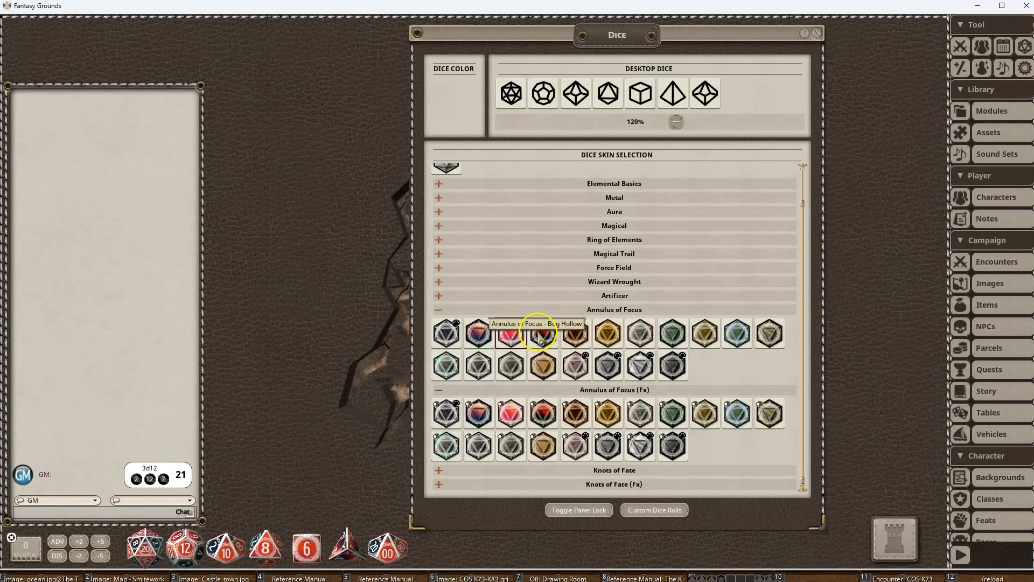
Try the red-green and orange Annulus of Focus dice skins, and apply the Scorched Sunset skin.
{"action": "left_click", "coordinate": [540, 336]}
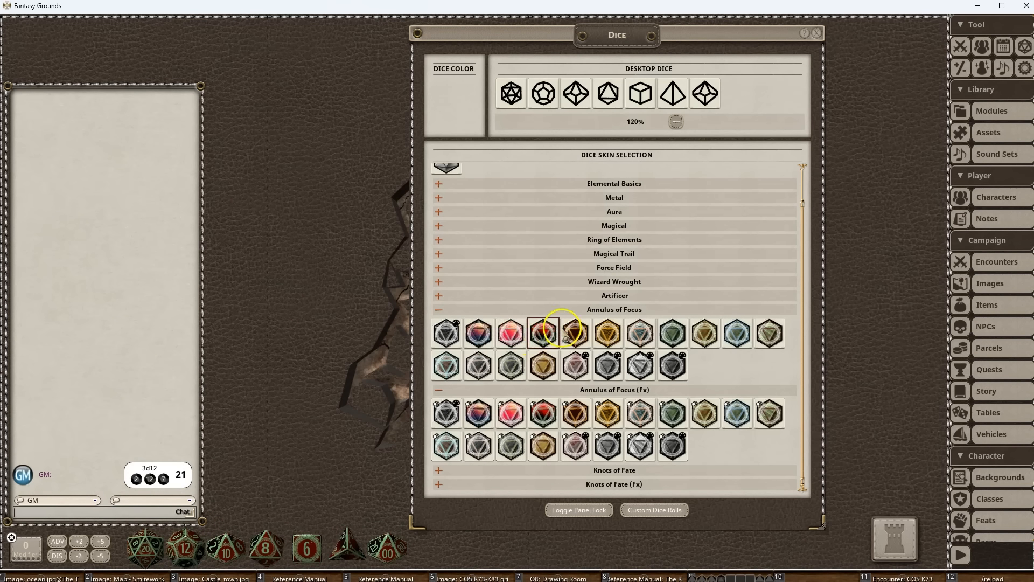
{"action": "left_click", "coordinate": [574, 336]}
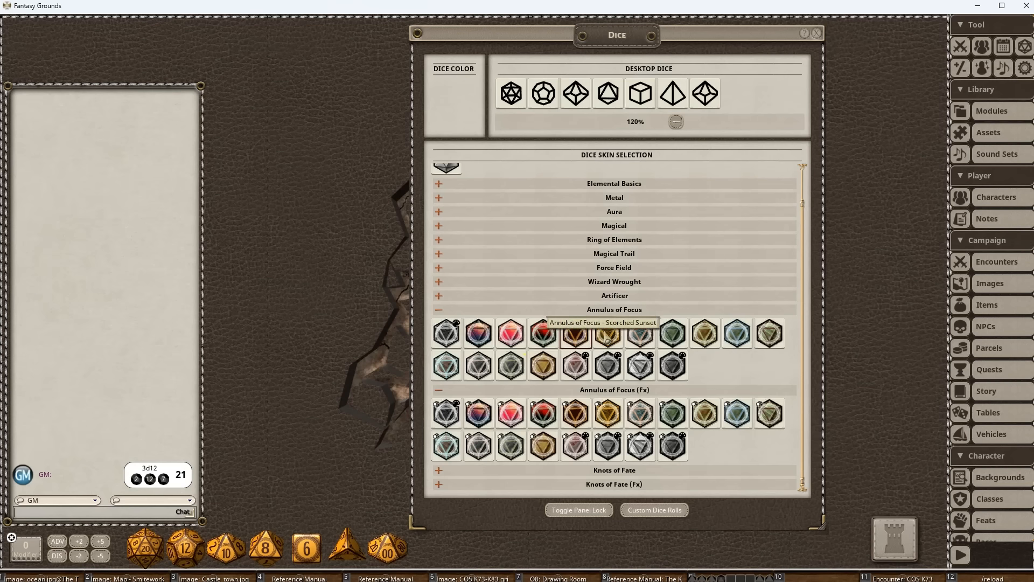
{"action": "left_click", "coordinate": [604, 332]}
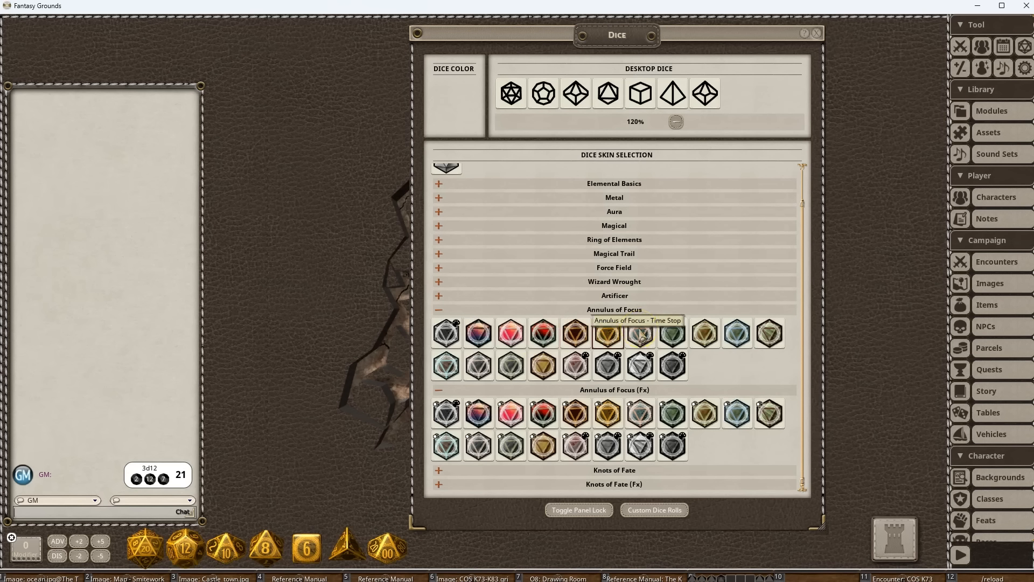
Roll four d8 dice together, and try the Time Stop, Moss Willow, Floodvine and Gnarlwood skins from Annulus of Focus.
{"action": "left_click_drag", "start_coordinate": [257, 550], "coordinate": [129, 372]}
{"action": "left_click", "coordinate": [642, 339]}
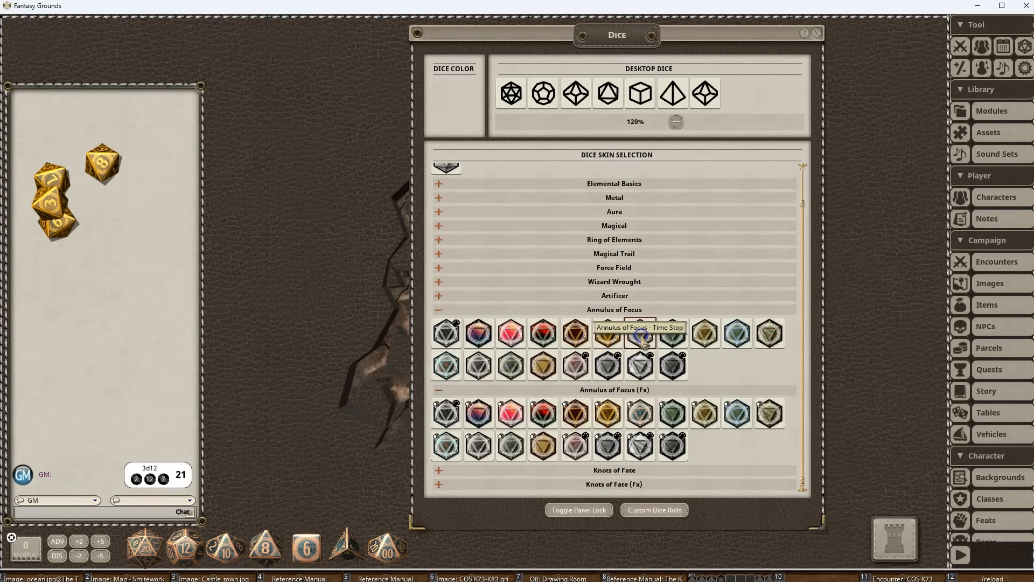
{"action": "left_click", "coordinate": [673, 335]}
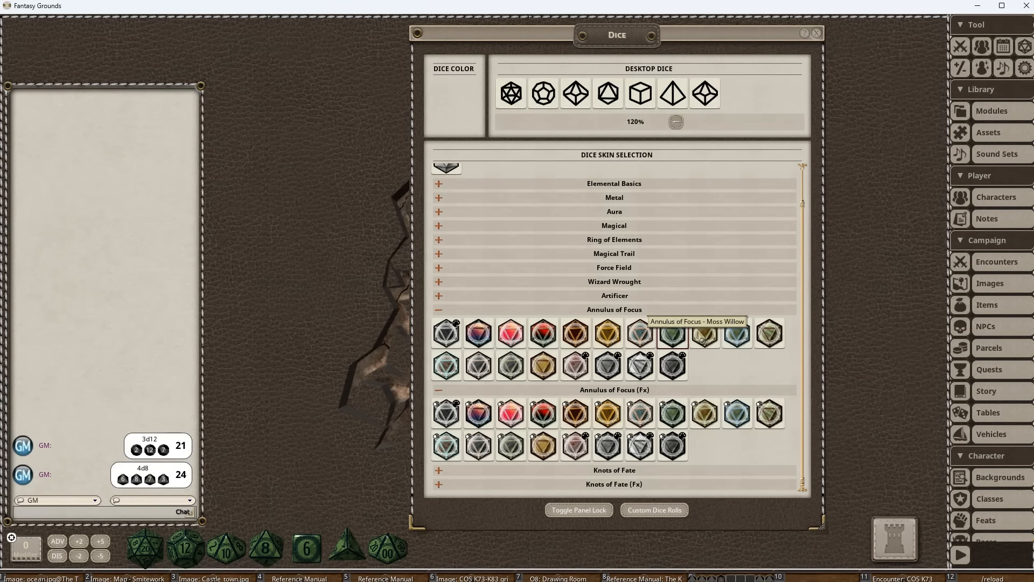
{"action": "left_click", "coordinate": [701, 333]}
{"action": "left_click", "coordinate": [735, 334]}
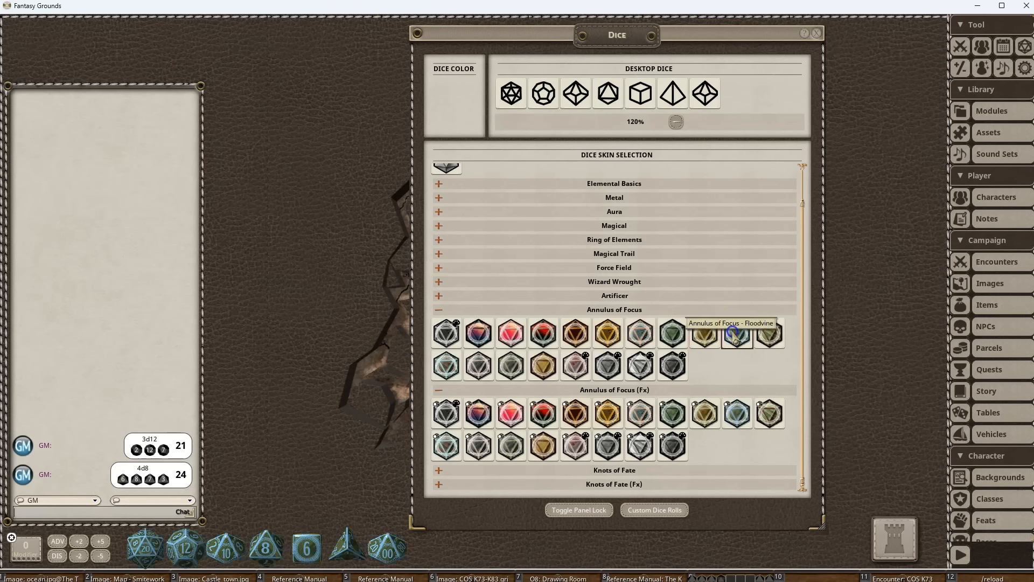
{"action": "left_click", "coordinate": [770, 332]}
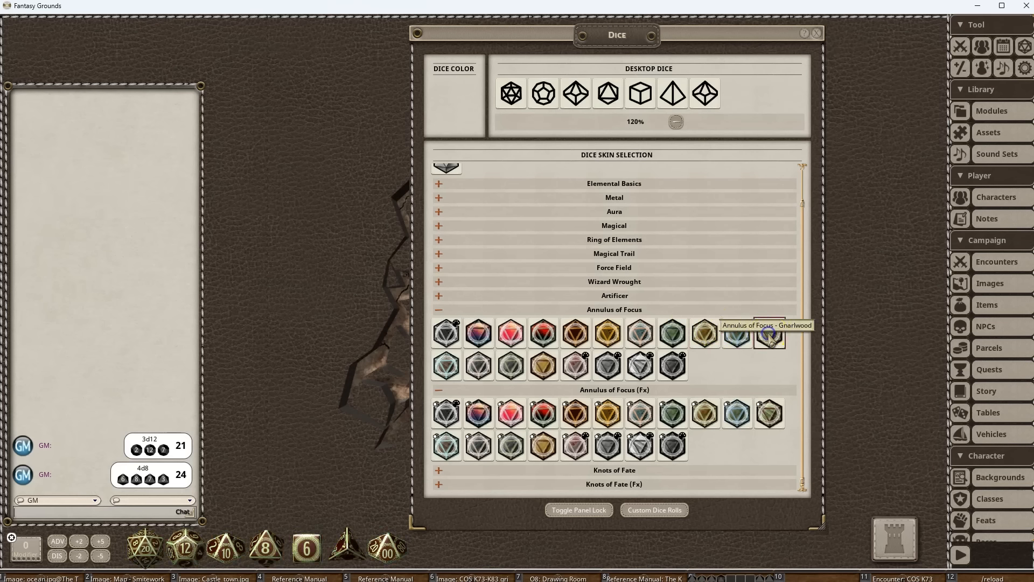
Try the Sandy Cerulean, Tranquil Coral, grey-green and Gold dice skins from Annulus of Focus.
{"action": "left_click", "coordinate": [447, 367]}
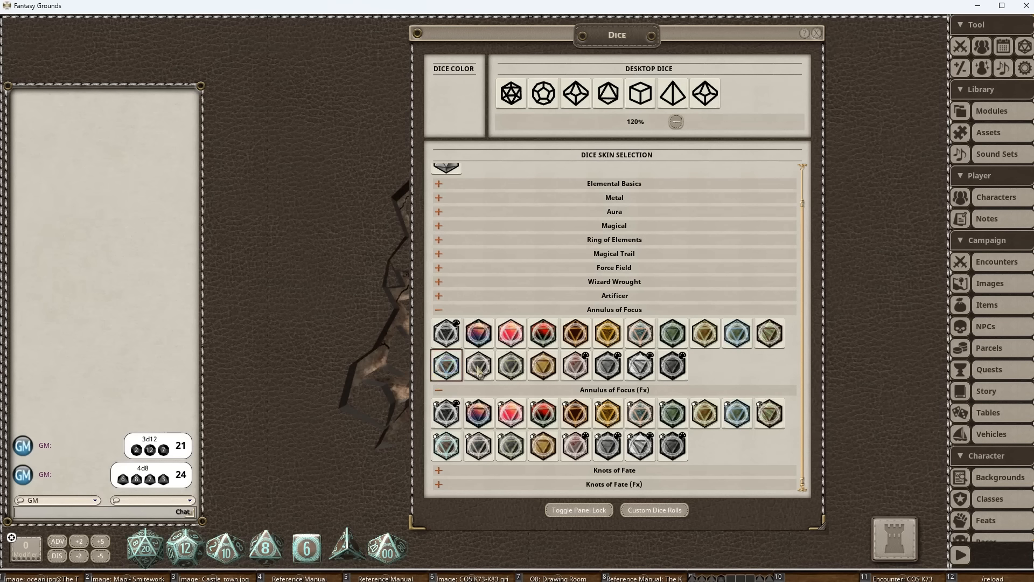
{"action": "left_click", "coordinate": [447, 369]}
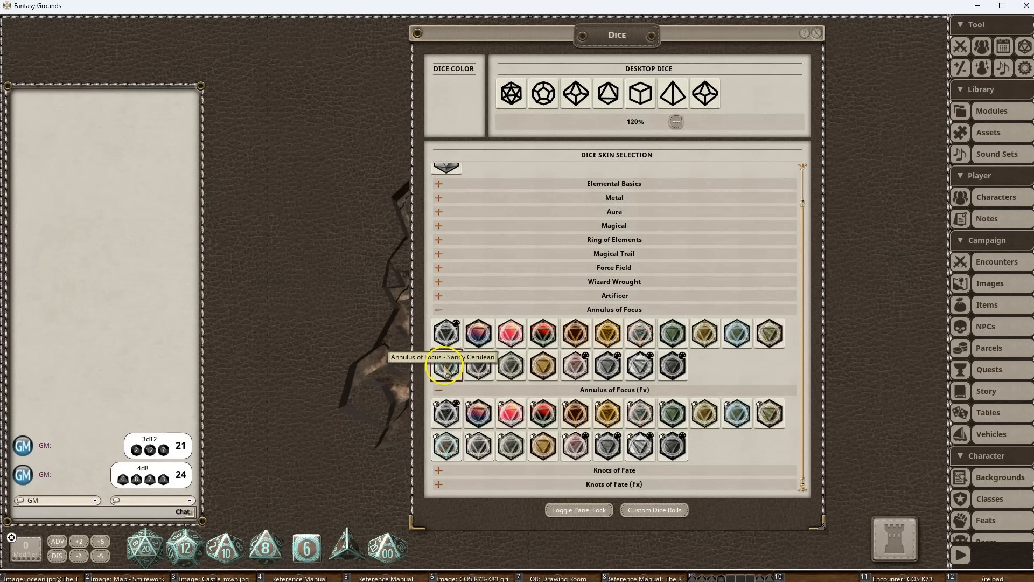
{"action": "left_click", "coordinate": [479, 365]}
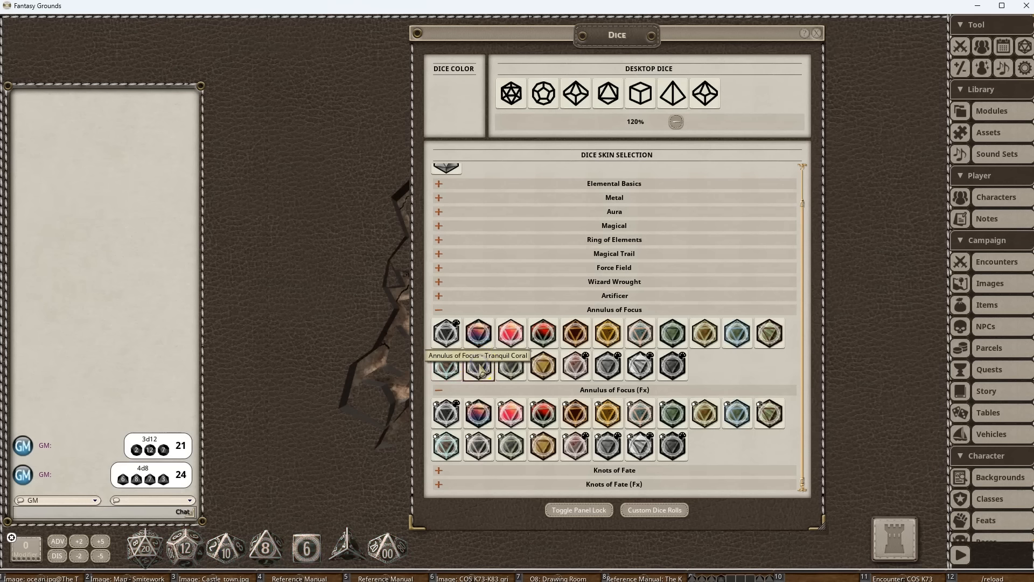
{"action": "left_click", "coordinate": [511, 365]}
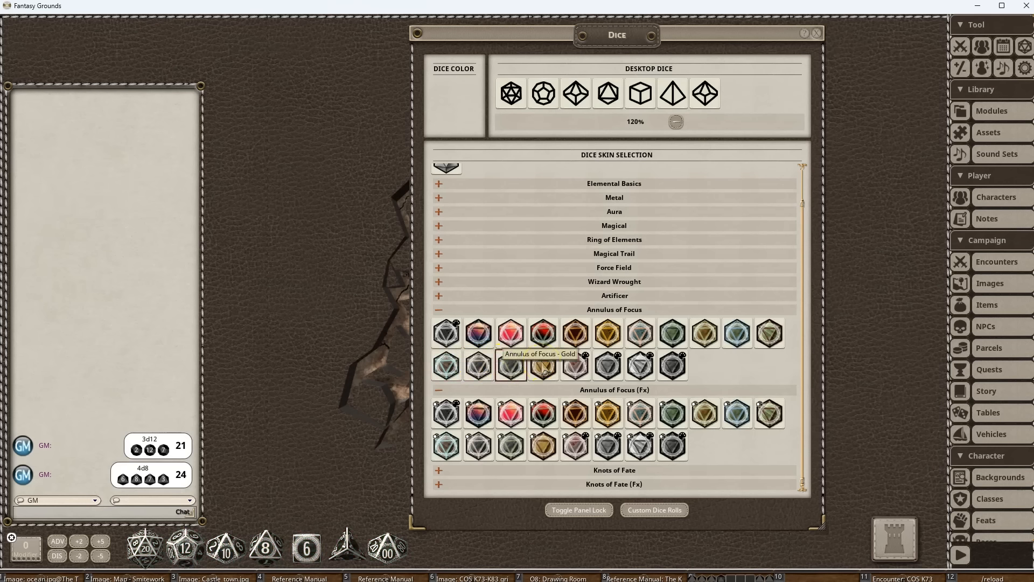
{"action": "left_click", "coordinate": [545, 368]}
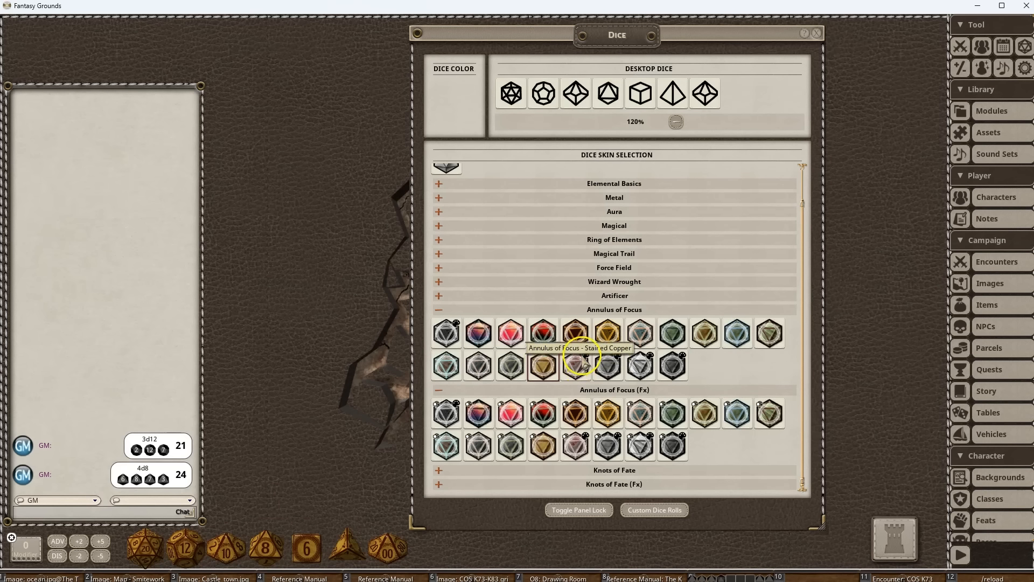
Apply the Annulus of Focus Base skin and set its body color to orange, FFDF6300.
{"action": "left_click", "coordinate": [445, 341]}
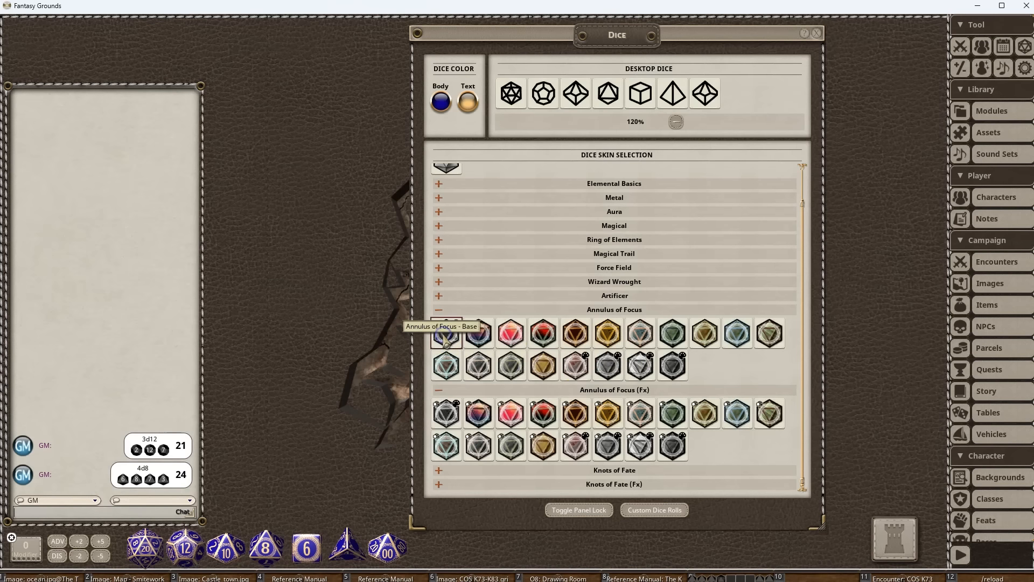
{"action": "left_click", "coordinate": [442, 103]}
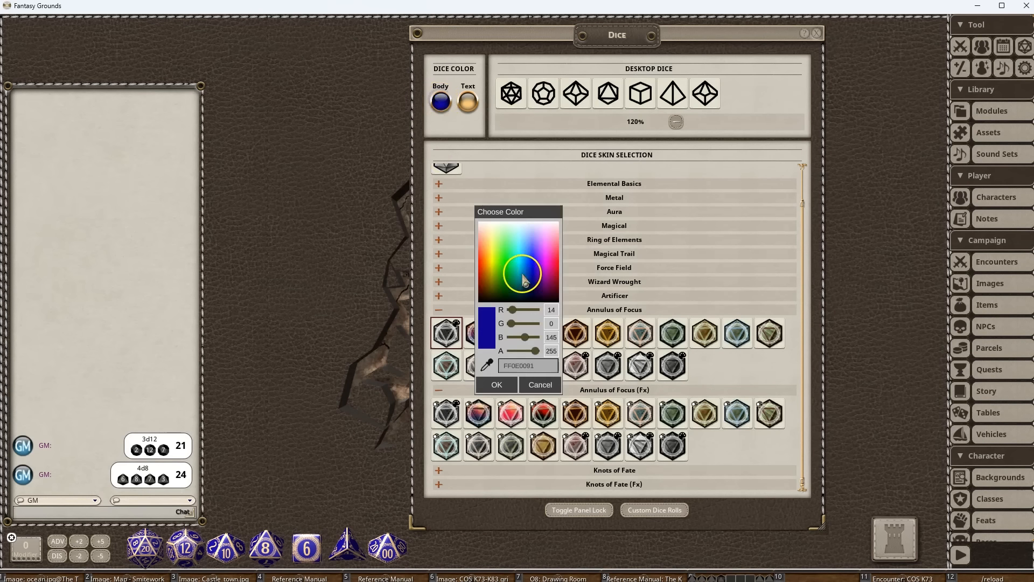
{"action": "left_click_drag", "start_coordinate": [523, 278], "coordinate": [487, 273]}
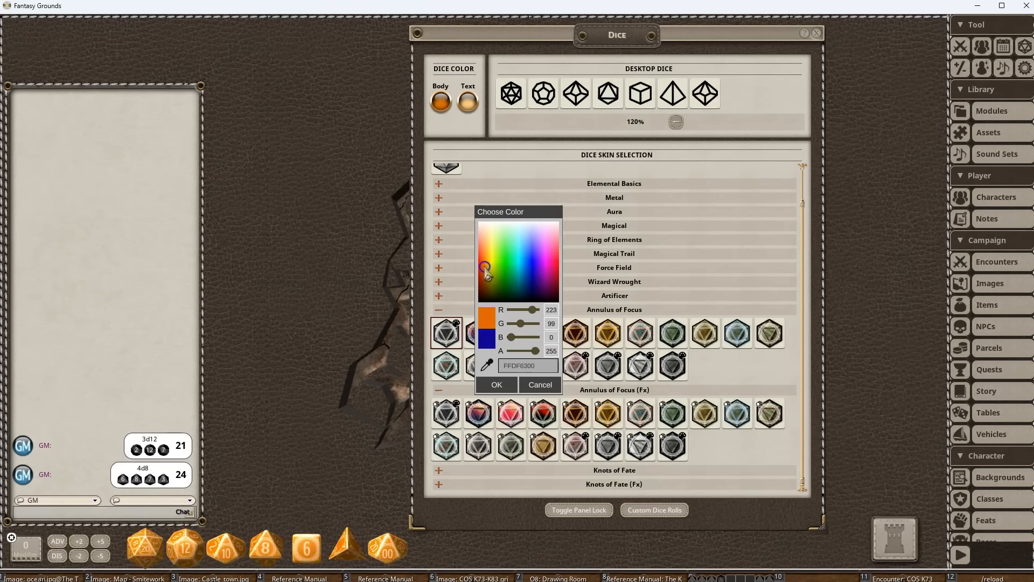
{"action": "left_click", "coordinate": [503, 384]}
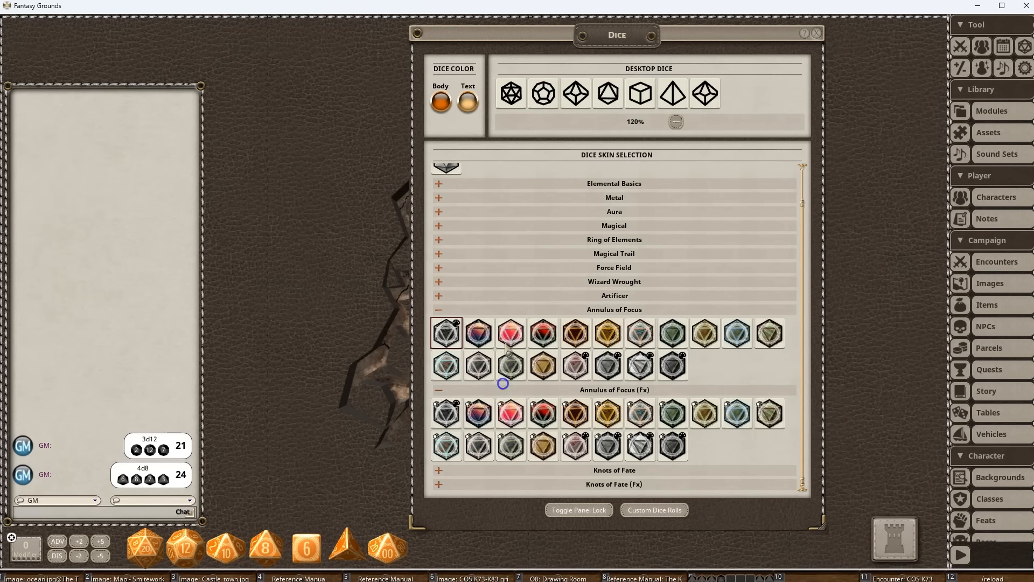
Set the dice text color to dark blue, FF002380.
{"action": "left_click", "coordinate": [467, 101]}
{"action": "left_click_drag", "start_coordinate": [506, 260], "coordinate": [530, 281]}
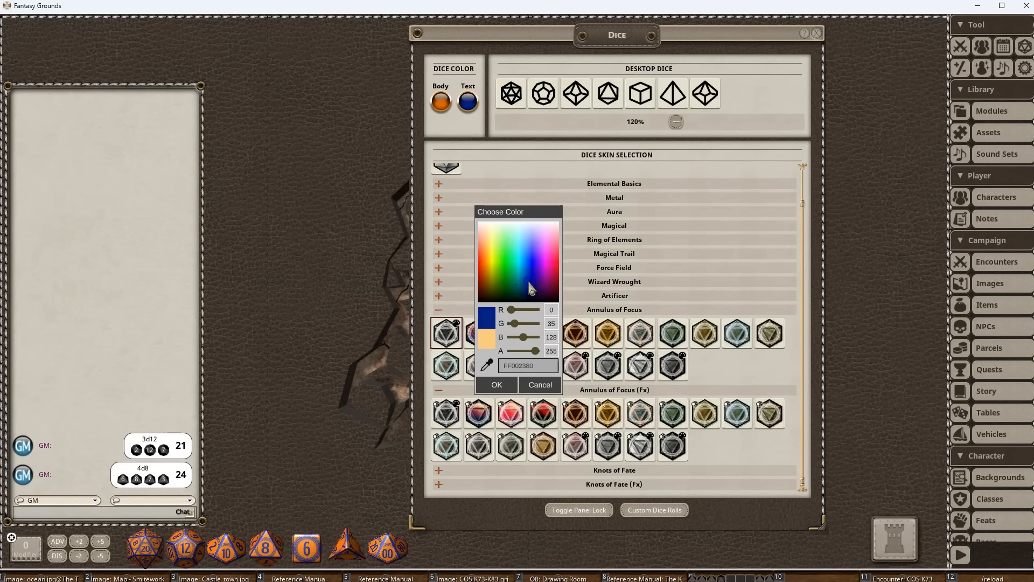
{"action": "left_click", "coordinate": [499, 383]}
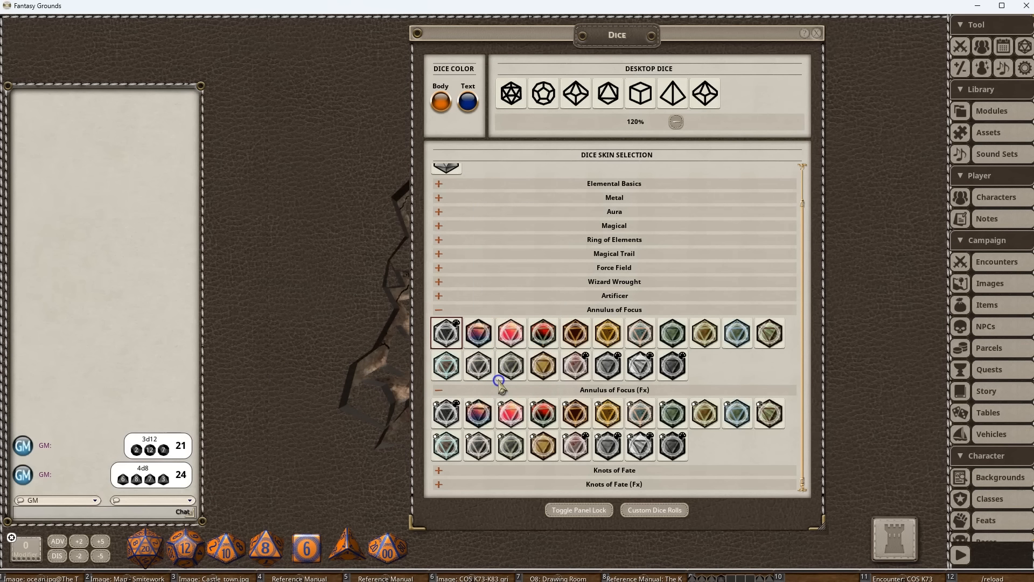
Try the Stained Copper, Midtone and Dark Annulus of Focus skins with the custom colors, and apply the light skin beside Dark.
{"action": "left_click", "coordinate": [575, 365]}
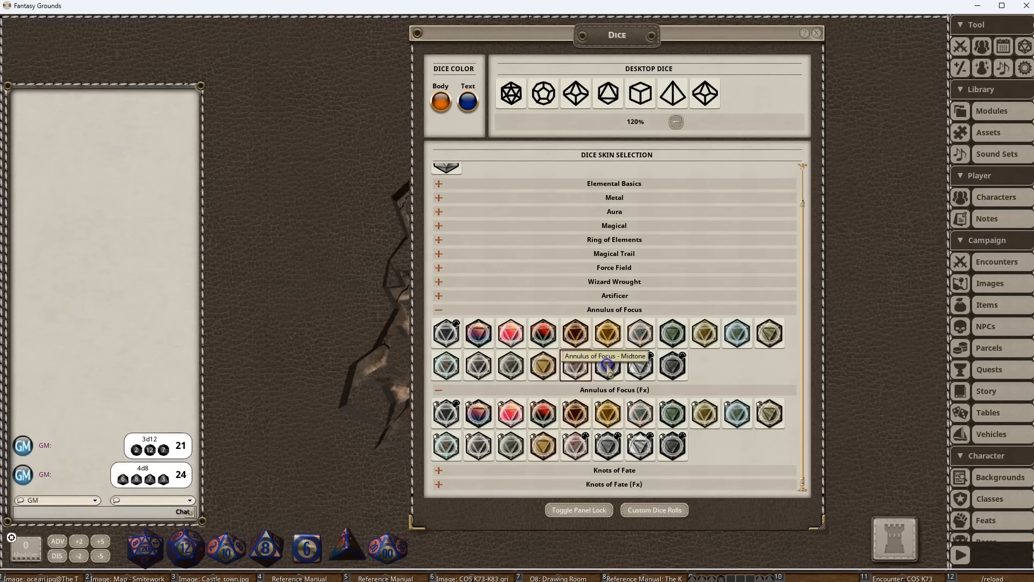
{"action": "left_click", "coordinate": [640, 366]}
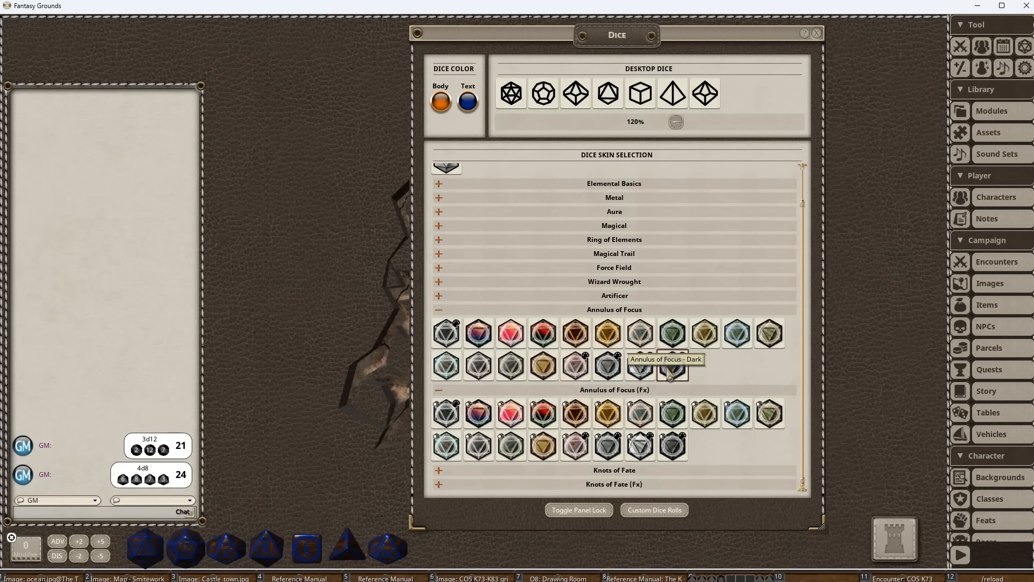
{"action": "left_click", "coordinate": [664, 372]}
{"action": "left_click", "coordinate": [671, 368]}
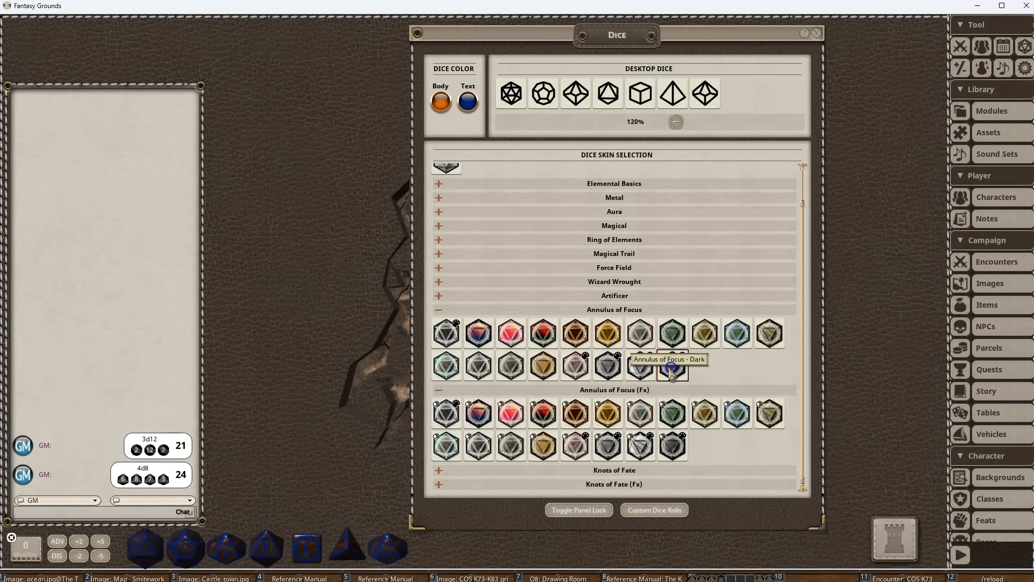
{"action": "left_click", "coordinate": [641, 369]}
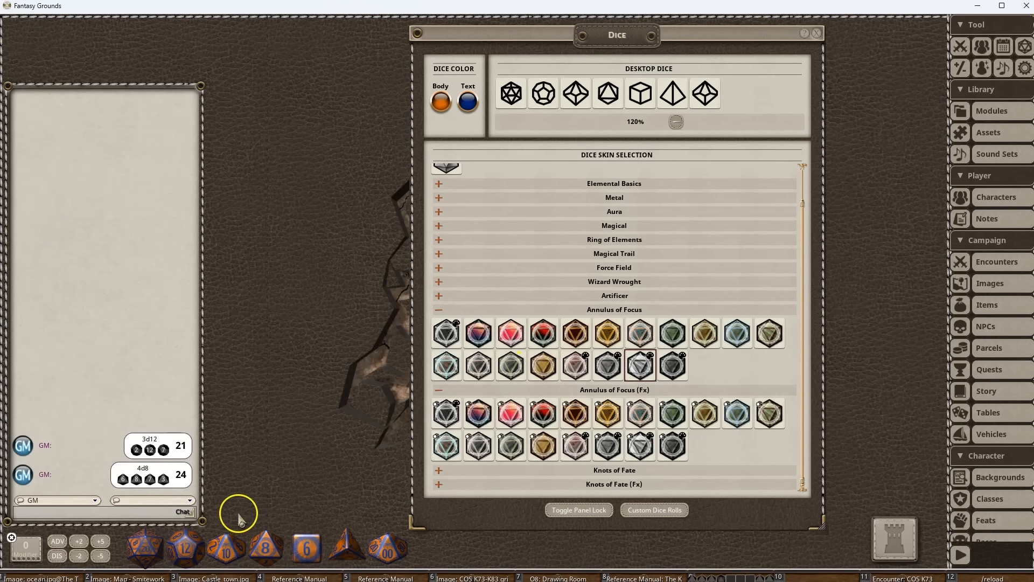
Apply the matching light skin from Annulus of Focus (Fx) and roll three d8 dice together.
{"action": "left_click", "coordinate": [644, 445]}
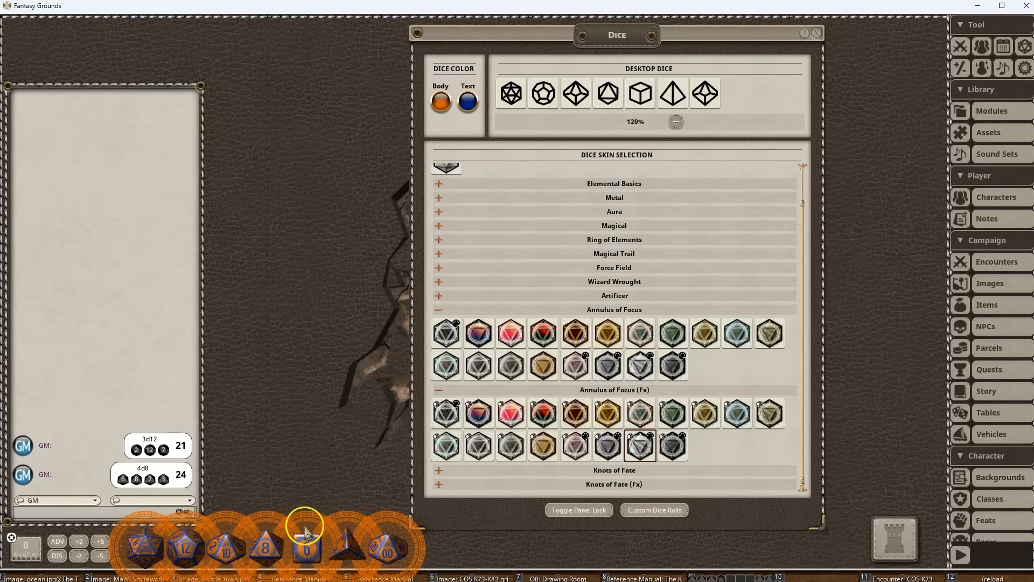
{"action": "left_click_drag", "start_coordinate": [266, 547], "coordinate": [219, 340]}
{"action": "right_click", "coordinate": [215, 367]}
{"action": "right_click", "coordinate": [208, 369]}
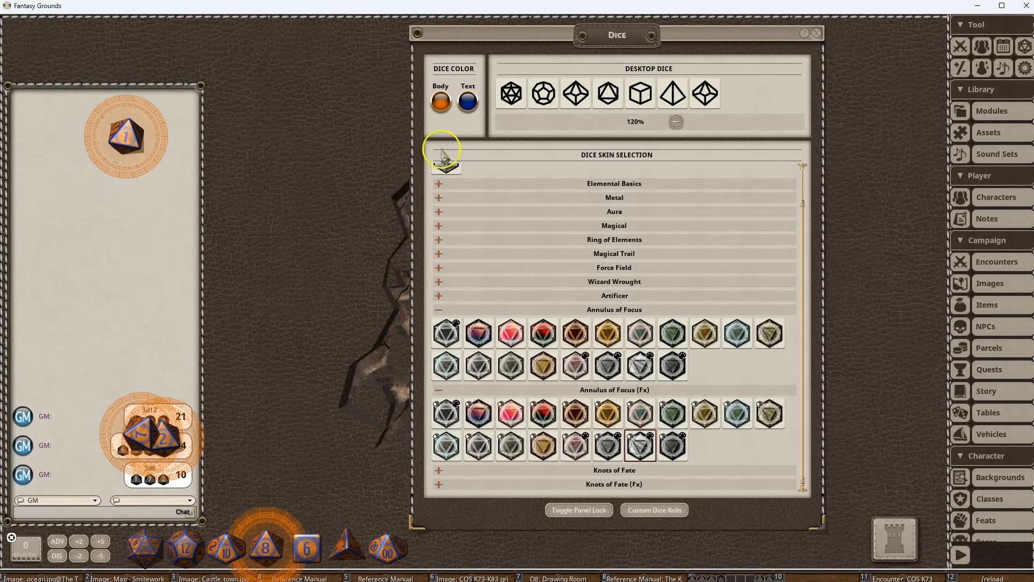
Change the dice body color to light blue, FF64C6FF, and roll four d8 dice together.
{"action": "left_click", "coordinate": [441, 102]}
{"action": "left_click", "coordinate": [529, 247]}
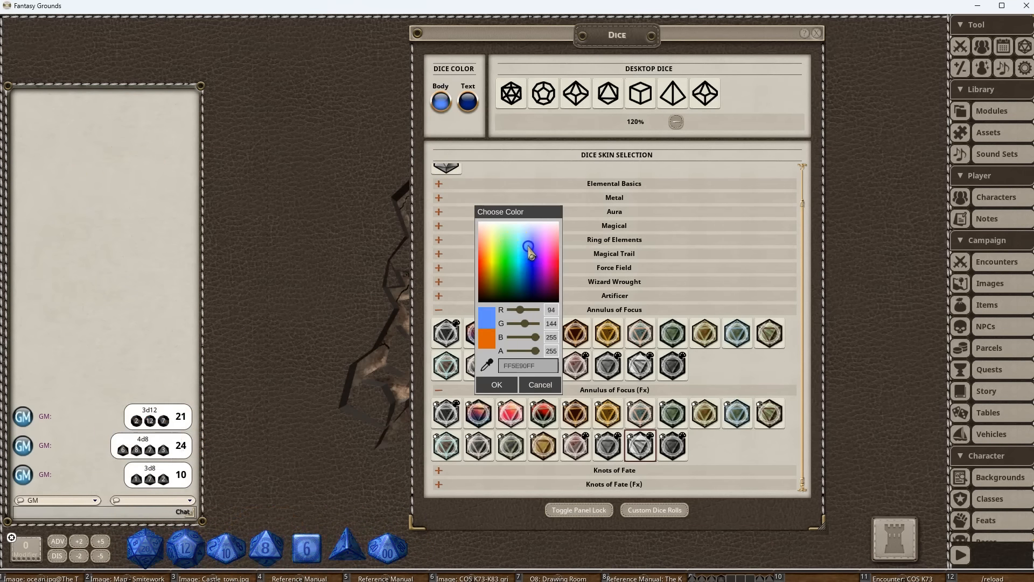
{"action": "left_click_drag", "start_coordinate": [529, 247], "coordinate": [526, 248]}
{"action": "left_click_drag", "start_coordinate": [273, 541], "coordinate": [166, 340]}
{"action": "right_click", "coordinate": [105, 321]}
{"action": "right_click", "coordinate": [105, 322]}
{"action": "right_click", "coordinate": [106, 322]}
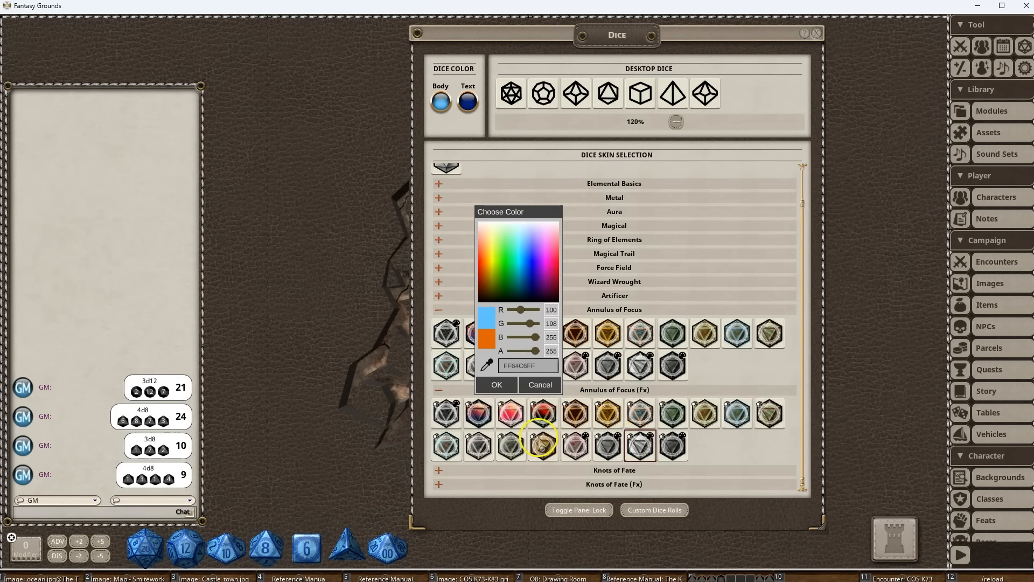
Apply the Stained Copper (Fx) skin after trying Gold (Fx), roll three d8 dice, and accept the light blue body color.
{"action": "left_click", "coordinate": [541, 443]}
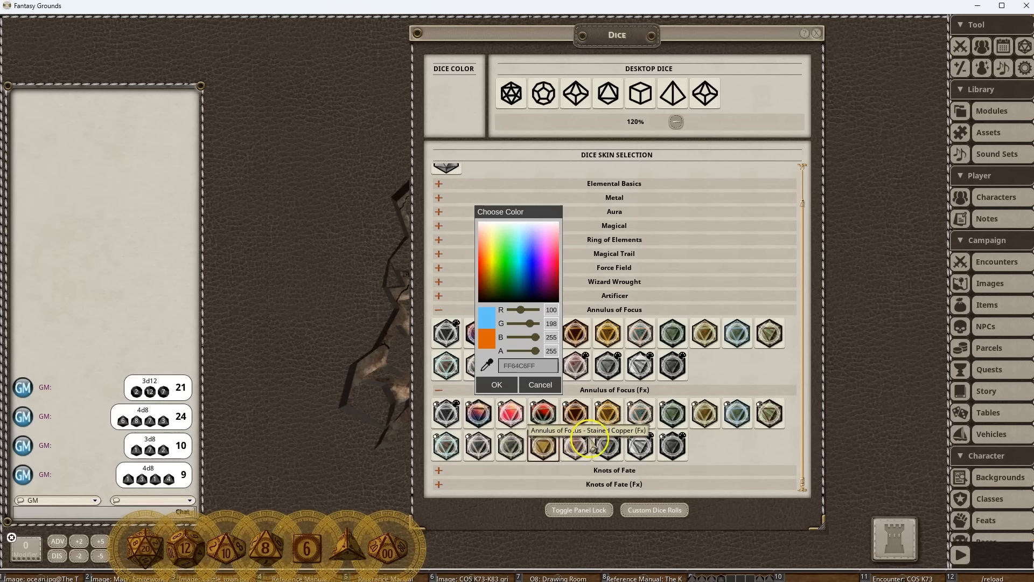
{"action": "left_click", "coordinate": [577, 445]}
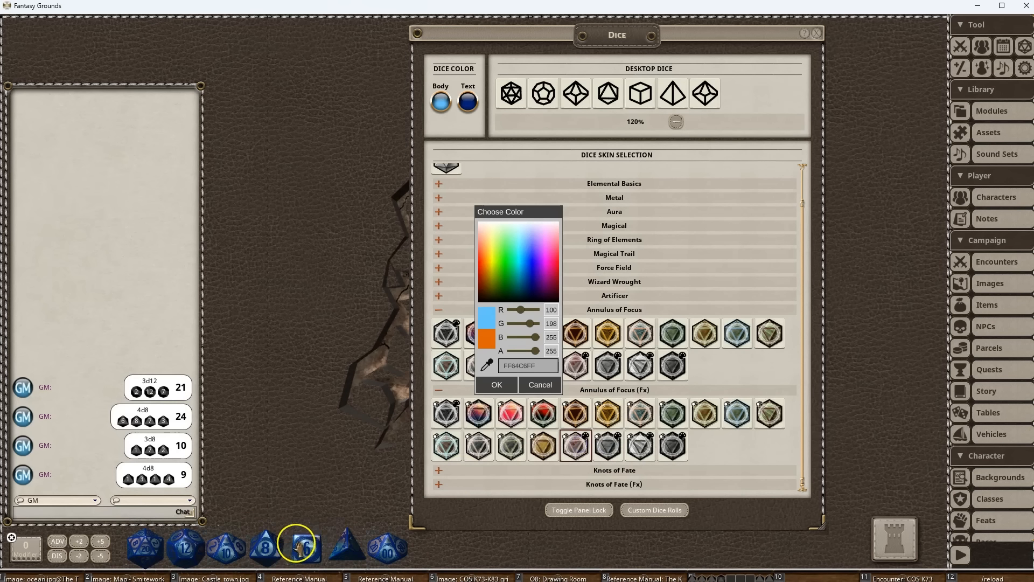
{"action": "left_click_drag", "start_coordinate": [272, 546], "coordinate": [135, 307]}
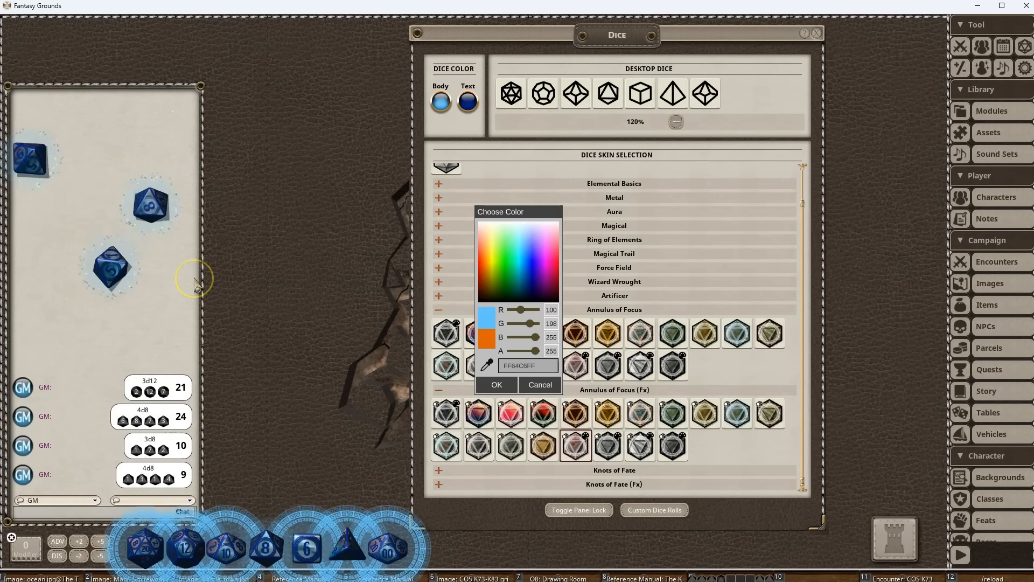
{"action": "left_click", "coordinate": [515, 384]}
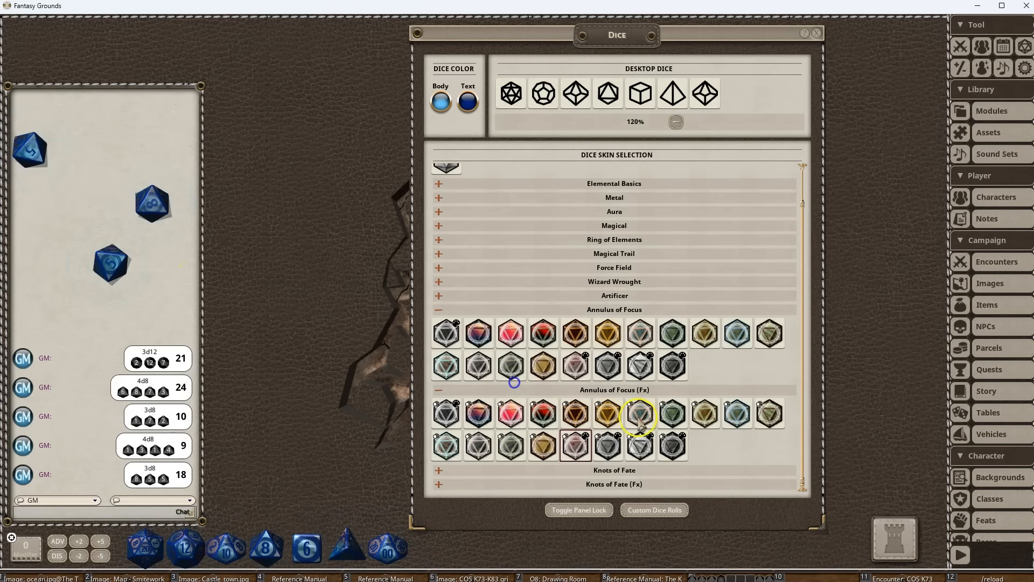
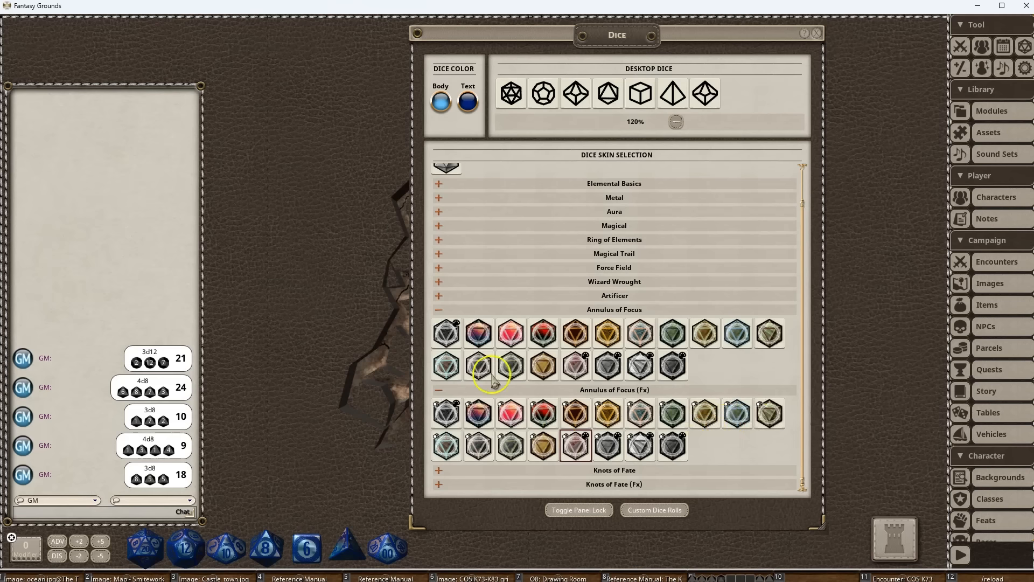
Collapse both Annulus of Focus skin groups and expand the Knots of Fate and Knots of Fate (Fx) groups.
{"action": "left_click", "coordinate": [438, 311]}
{"action": "left_click", "coordinate": [438, 357]}
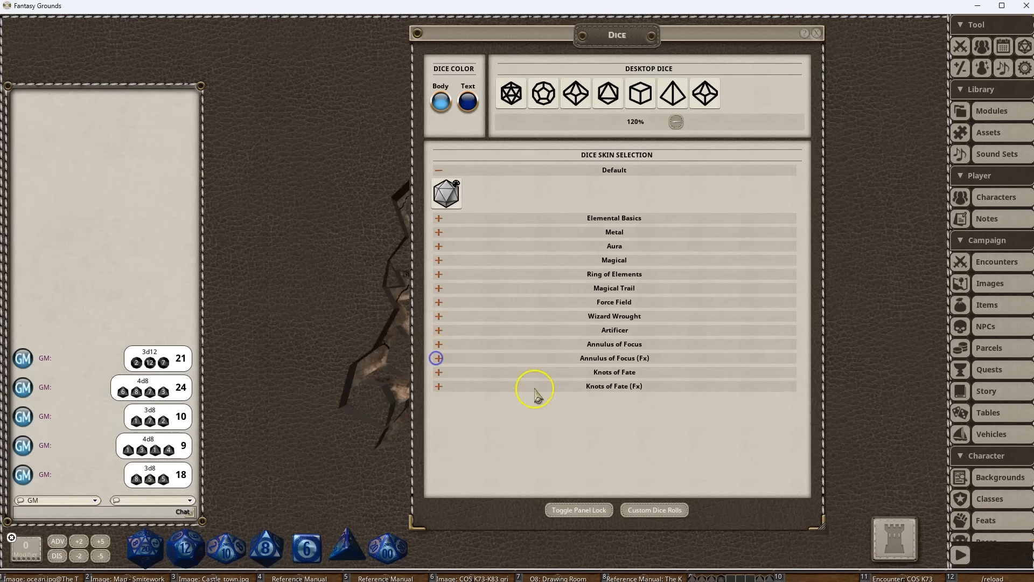
{"action": "left_click", "coordinate": [588, 373]}
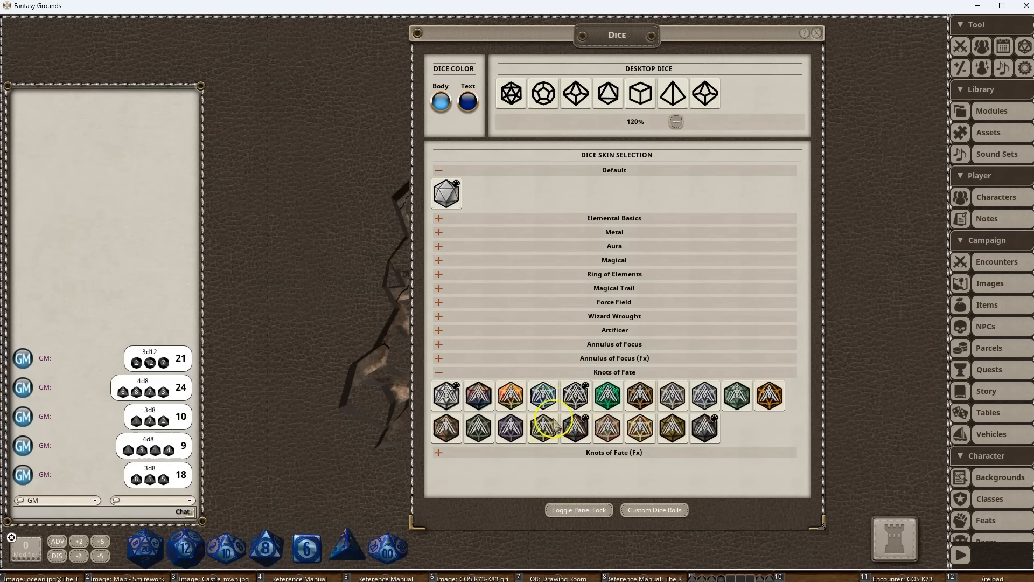
{"action": "left_click", "coordinate": [450, 456]}
{"action": "scroll", "coordinate": [538, 426], "scroll_direction": "down", "scroll_amount": 1}
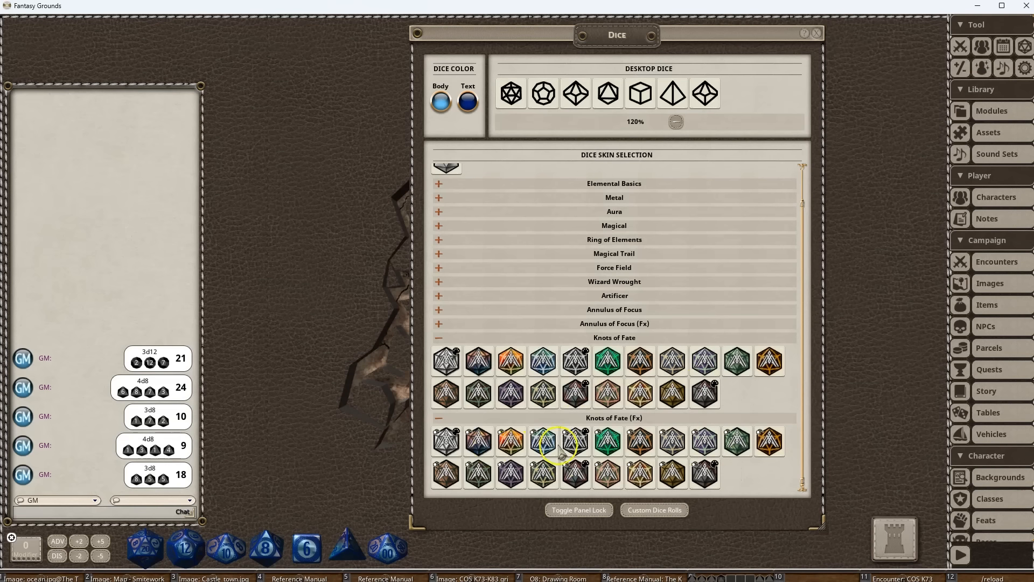
Apply the blue-orange Knots of Fate skin and roll four d8 dice together.
{"action": "left_click", "coordinate": [468, 369]}
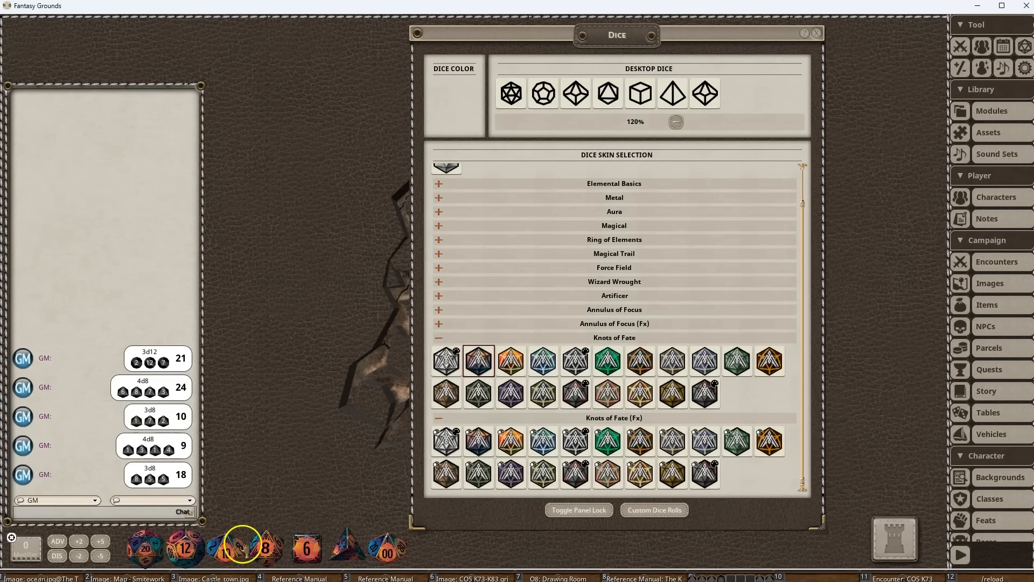
{"action": "left_click_drag", "start_coordinate": [261, 541], "coordinate": [145, 344]}
{"action": "right_click", "coordinate": [152, 385]}
{"action": "right_click", "coordinate": [152, 386]}
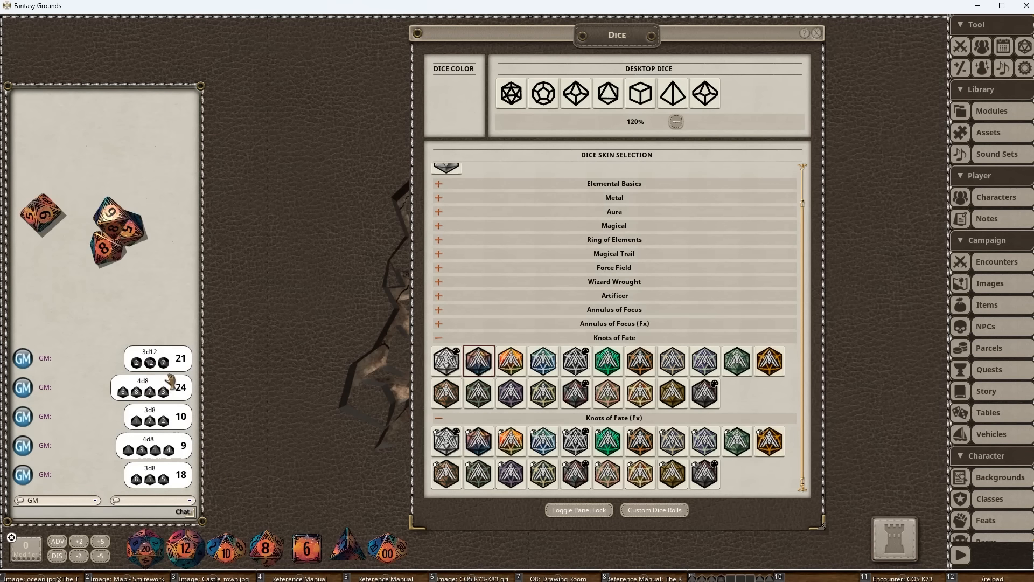
Try the orange and light-blue Knots of Fate skins, and apply the Vivid Spring skin.
{"action": "left_click", "coordinate": [511, 371]}
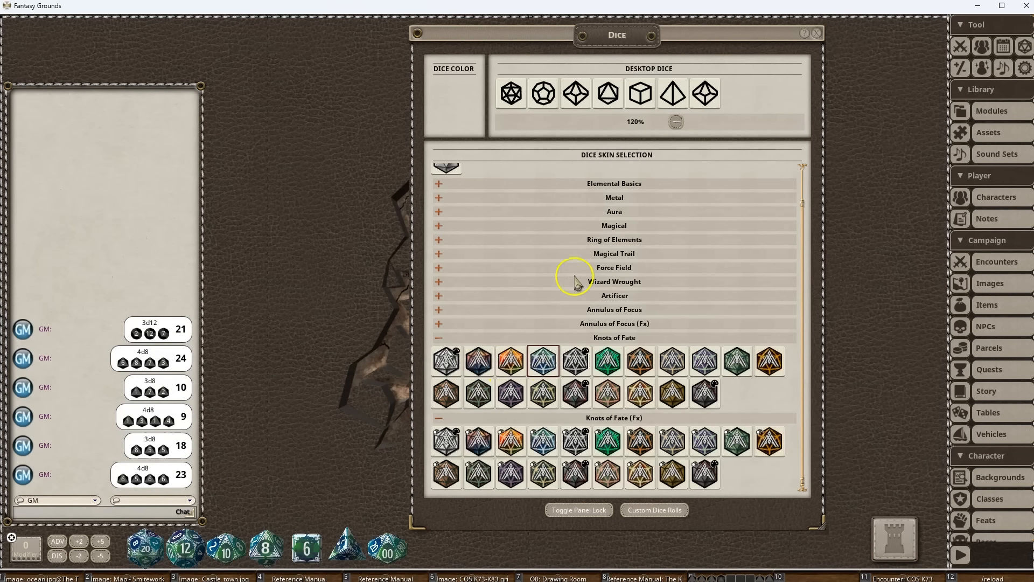
{"action": "left_click", "coordinate": [608, 361]}
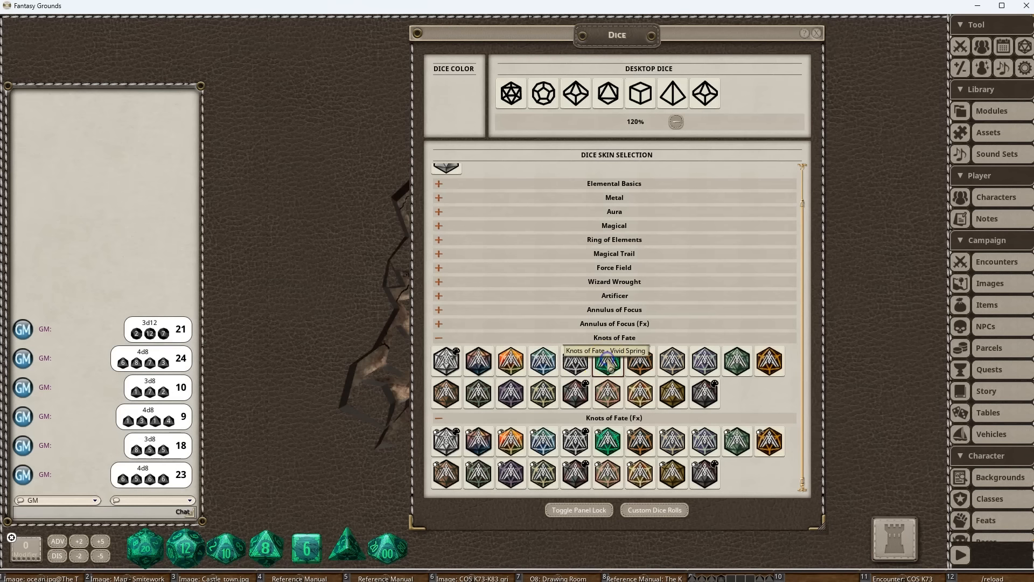
Try the Radiant Coral, blue-gold, Luminous Lavender and Enigmatic Seaweed skins from the Knots of Fate group.
{"action": "left_click", "coordinate": [639, 364]}
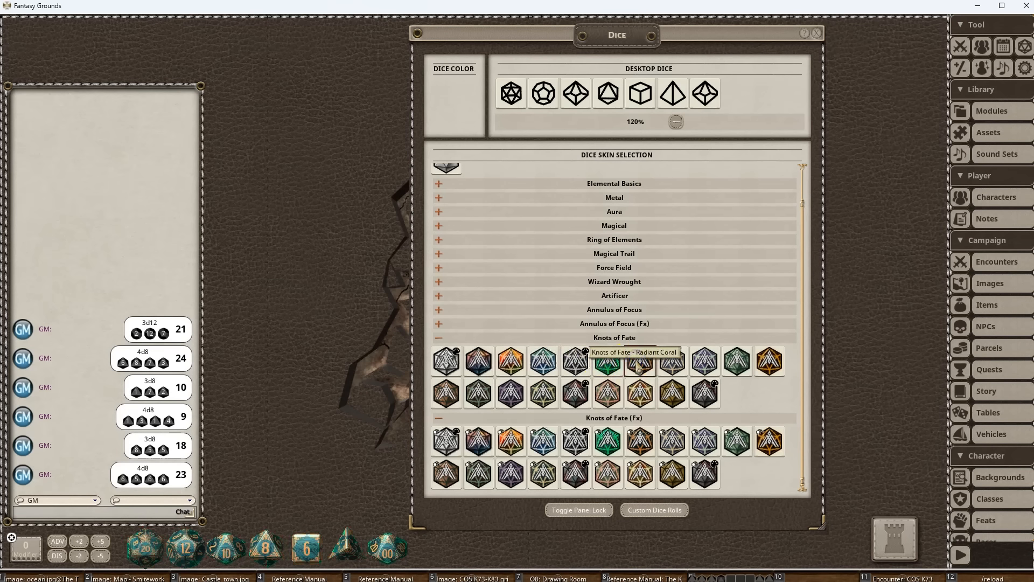
{"action": "left_click", "coordinate": [673, 362]}
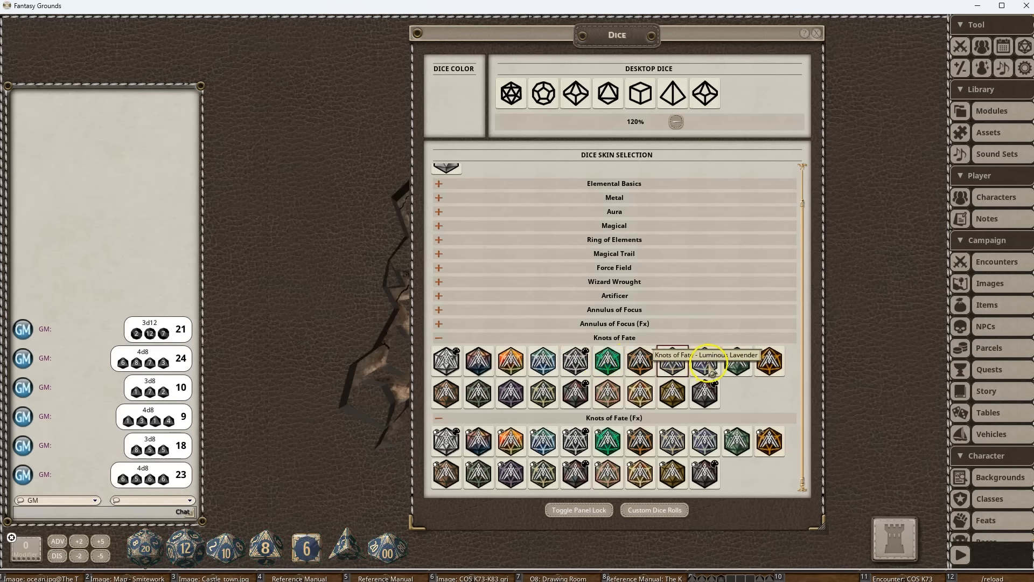
{"action": "left_click", "coordinate": [709, 364]}
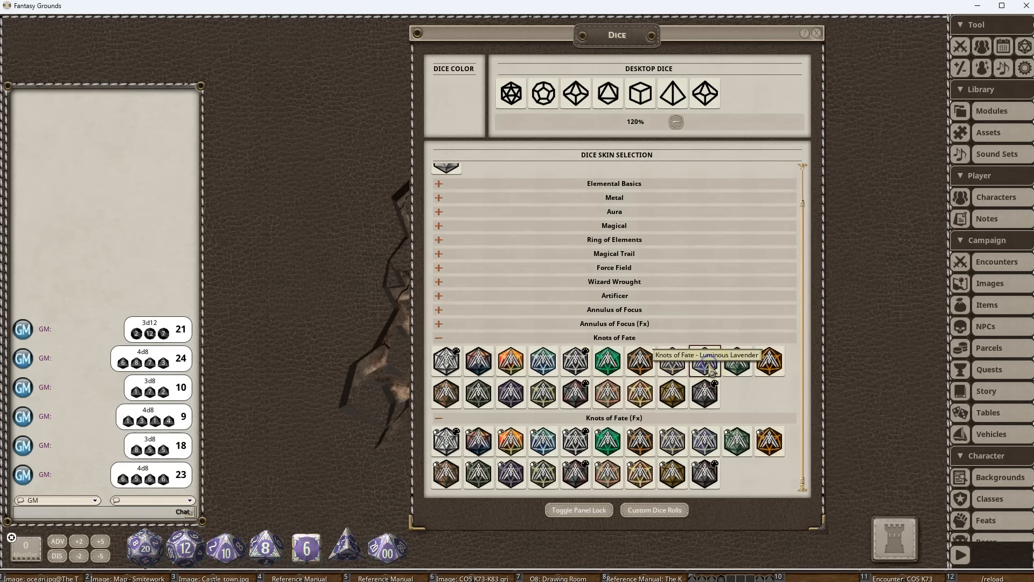
{"action": "left_click", "coordinate": [738, 371]}
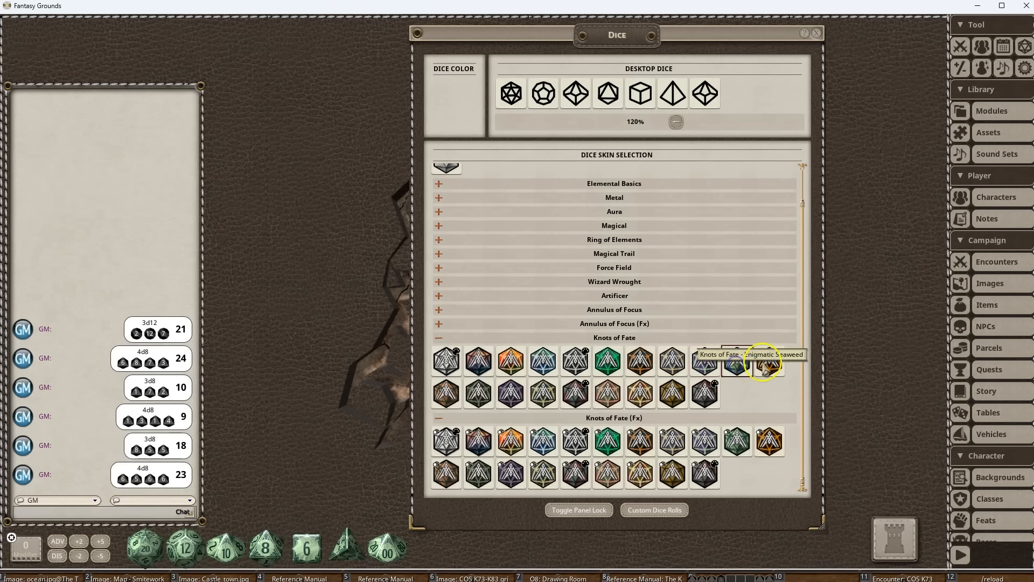
Roll three d8 dice with the fiery orange Knots of Fate skin, and three d6 dice with its Fx version.
{"action": "left_click", "coordinate": [771, 364]}
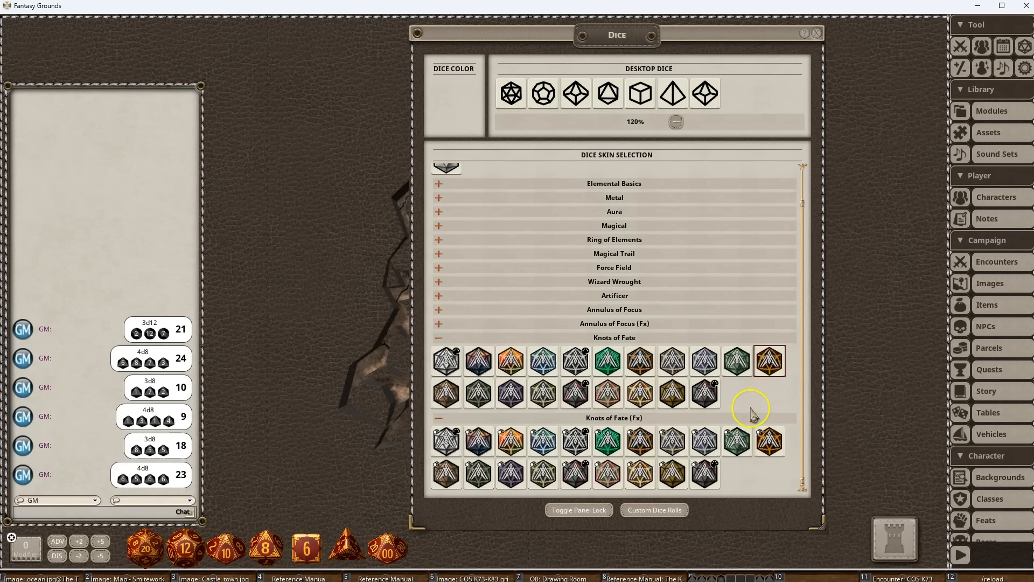
{"action": "left_click_drag", "start_coordinate": [259, 541], "coordinate": [123, 298]}
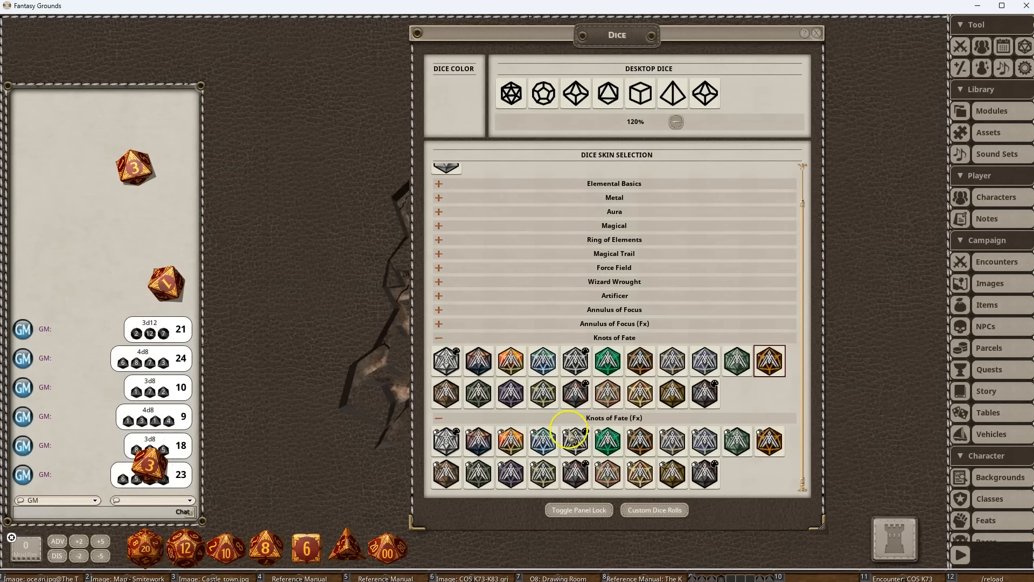
{"action": "left_click", "coordinate": [762, 441]}
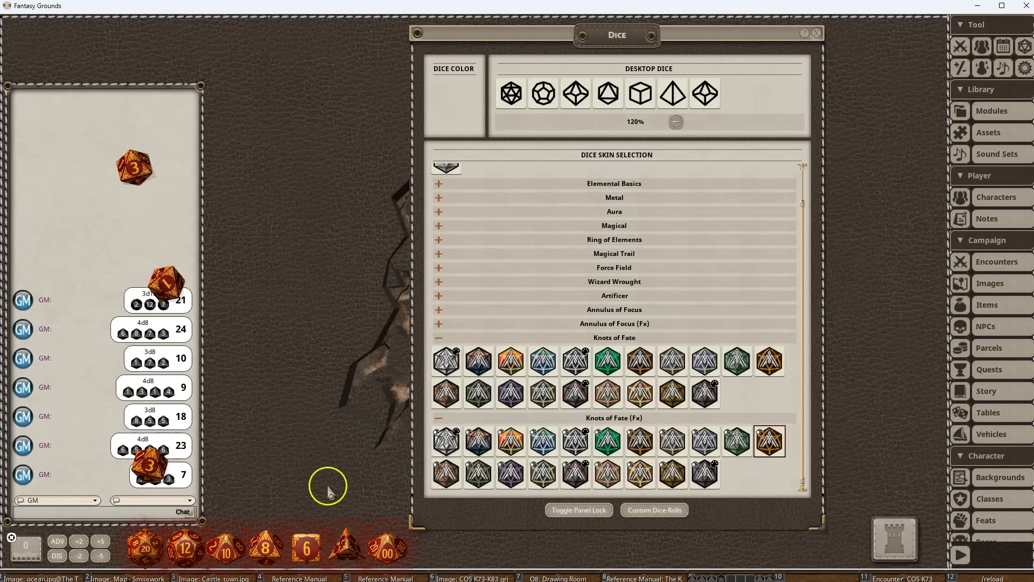
{"action": "left_click_drag", "start_coordinate": [267, 551], "coordinate": [183, 345]}
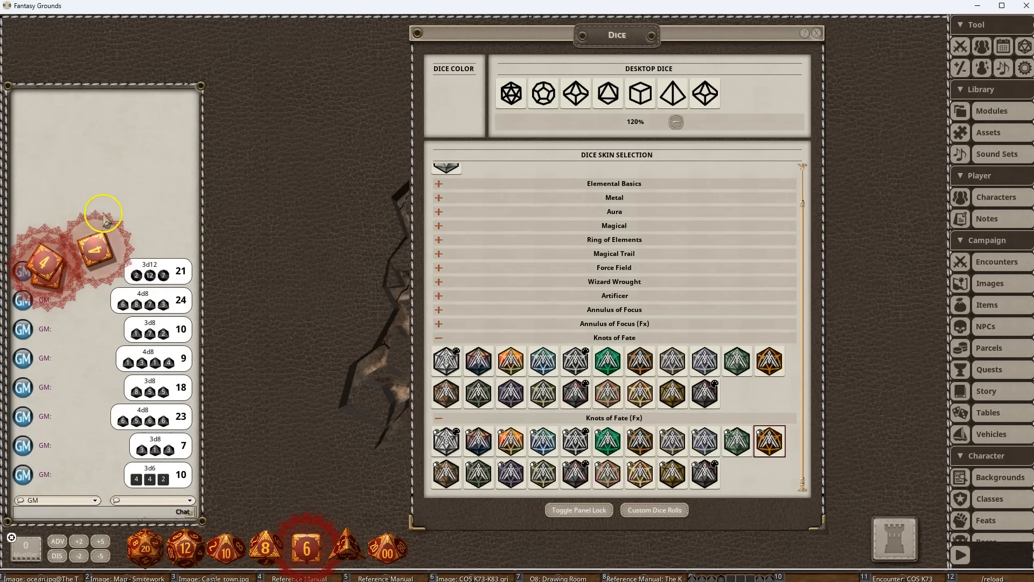
Try the Burnished Spice, Autumn Entwined, Harmonic Lilac and dark green-gold Knots of Fate skins.
{"action": "left_click", "coordinate": [443, 396]}
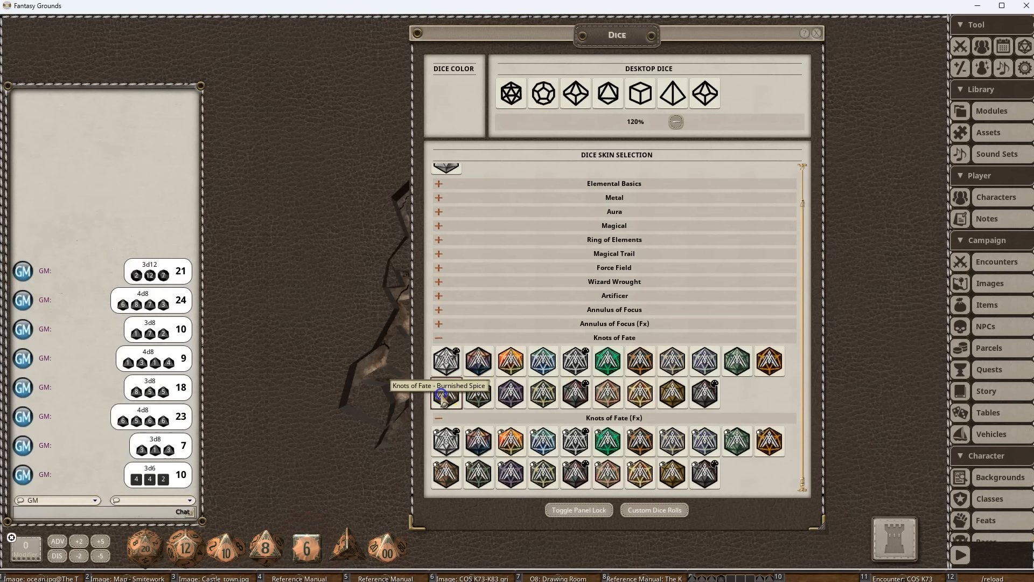
{"action": "left_click", "coordinate": [447, 405]}
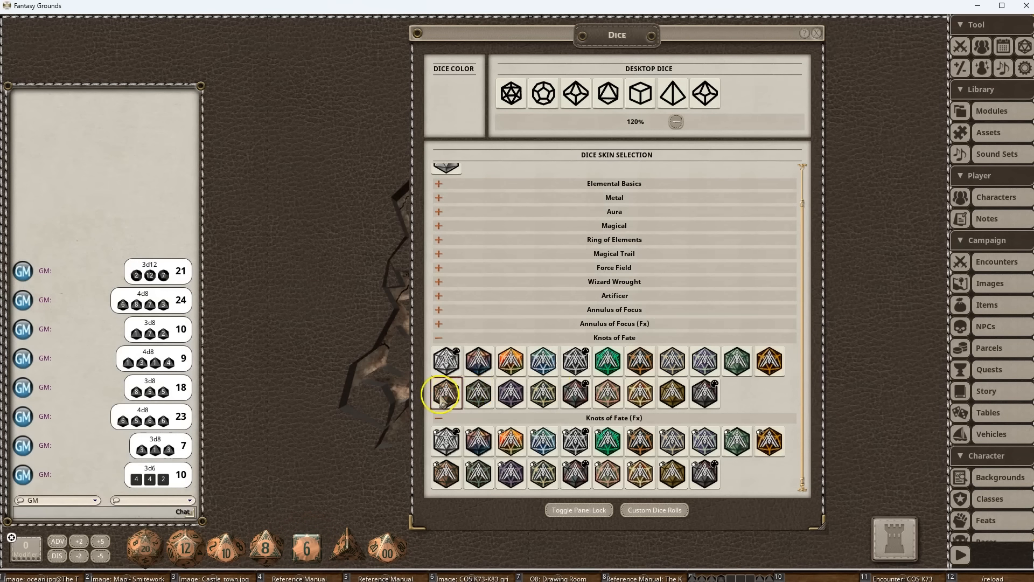
{"action": "left_click", "coordinate": [484, 397]}
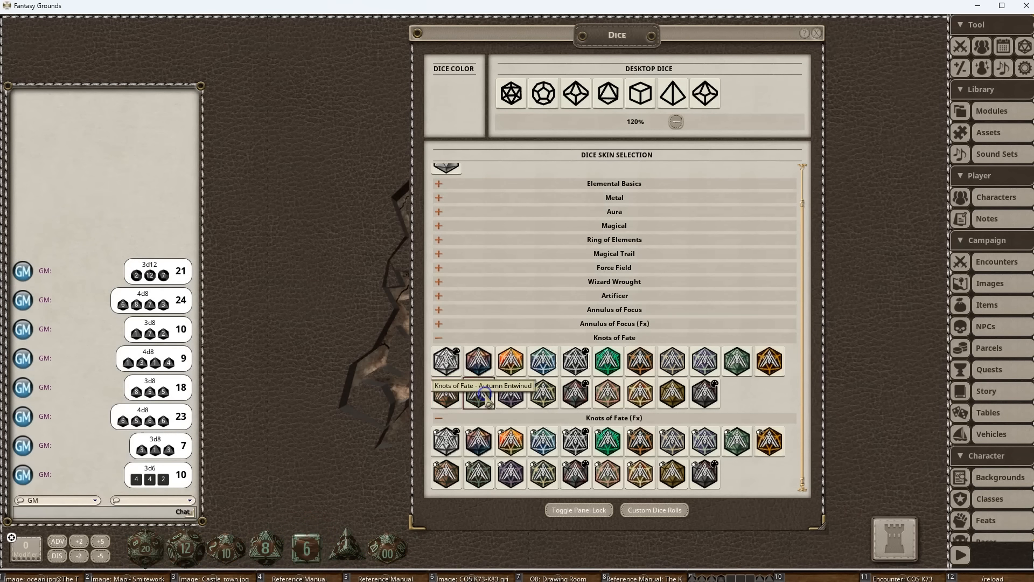
{"action": "left_click", "coordinate": [511, 394]}
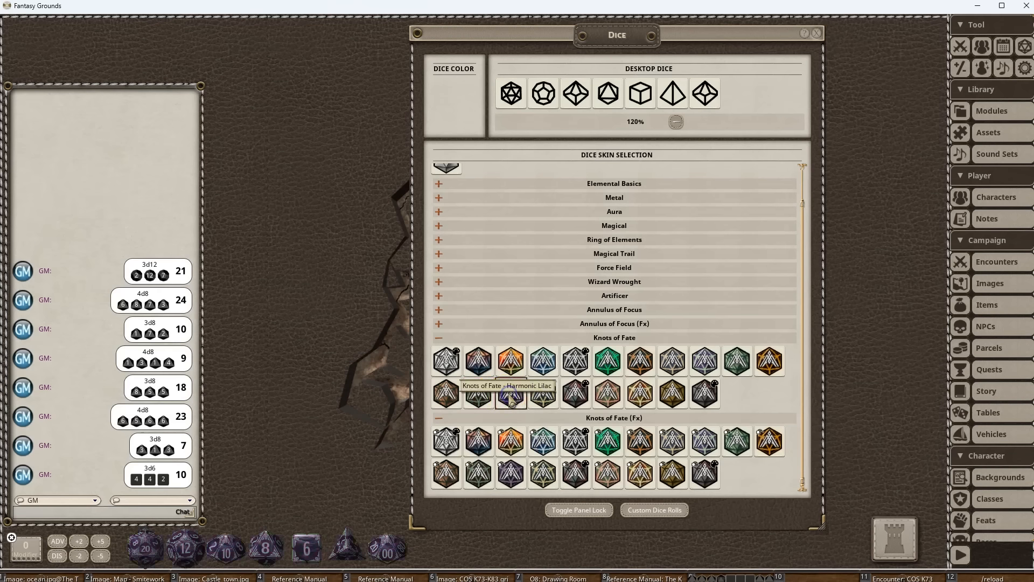
{"action": "left_click", "coordinate": [541, 398]}
{"action": "left_click", "coordinate": [529, 345]}
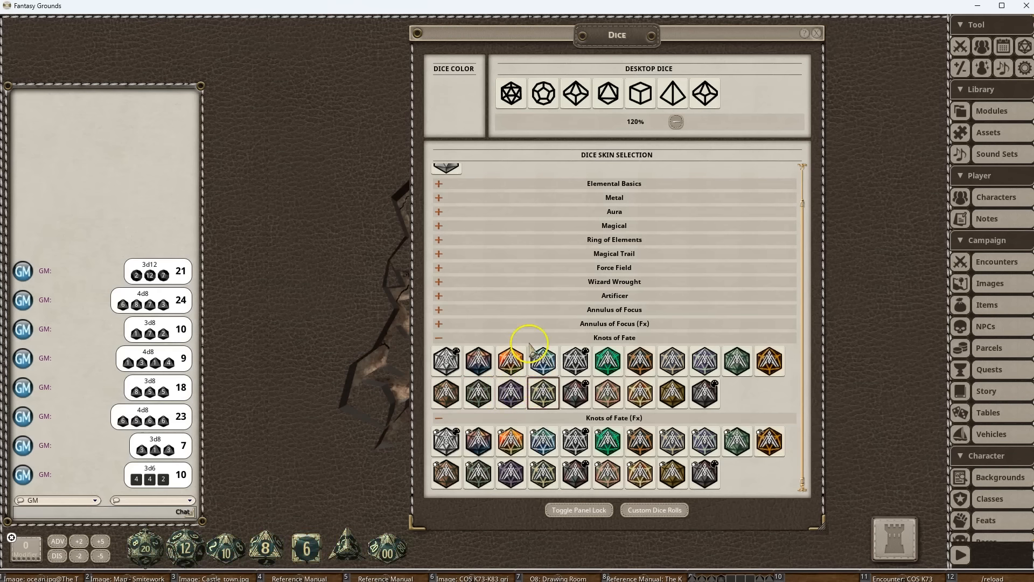
Apply the Knots of Fate Crimson Jade Vortex skin and throw nine d6 dice together onto the desktop.
{"action": "left_click", "coordinate": [610, 393]}
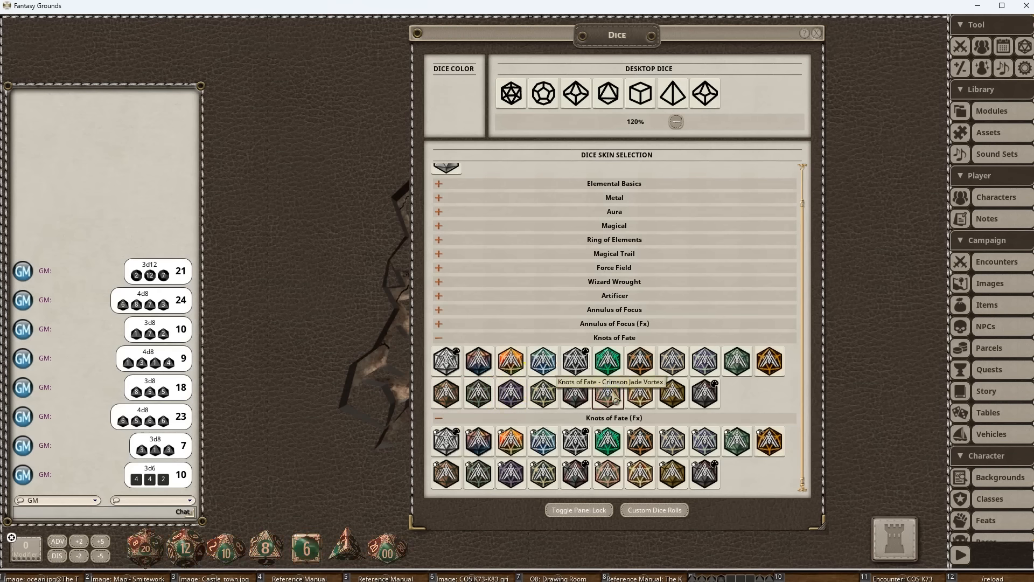
{"action": "left_click_drag", "start_coordinate": [306, 544], "coordinate": [386, 307]}
{"action": "right_click", "coordinate": [295, 426]}
{"action": "right_click", "coordinate": [295, 418]}
{"action": "right_click", "coordinate": [290, 393]}
{"action": "right_click", "coordinate": [286, 386]}
{"action": "right_click", "coordinate": [286, 385]}
{"action": "right_click", "coordinate": [286, 385]}
{"action": "right_click", "coordinate": [286, 385]}
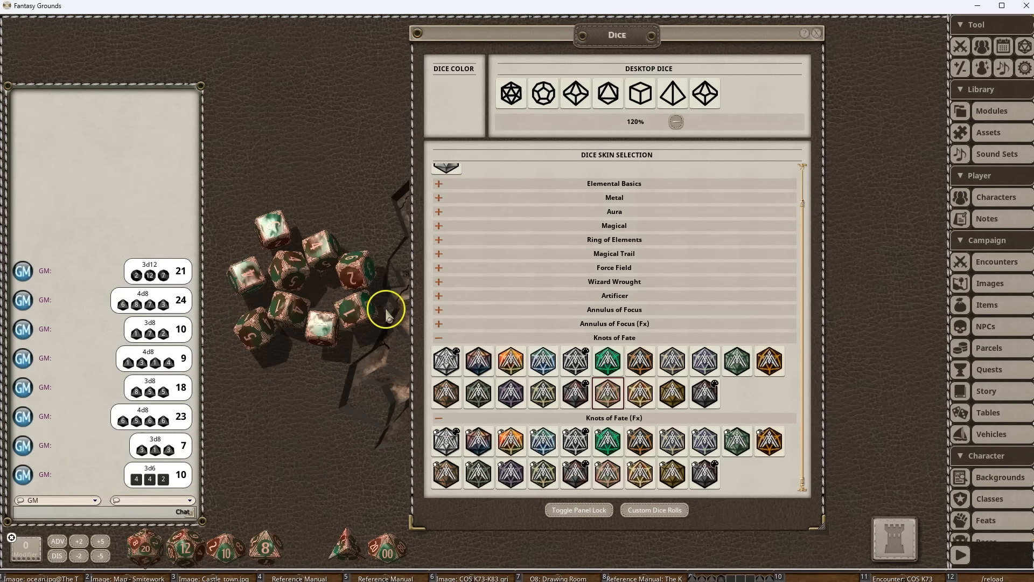
Try the red-green and Gold Knots of Fate skins, and apply the group's first, color-customizable skin.
{"action": "left_click", "coordinate": [647, 400]}
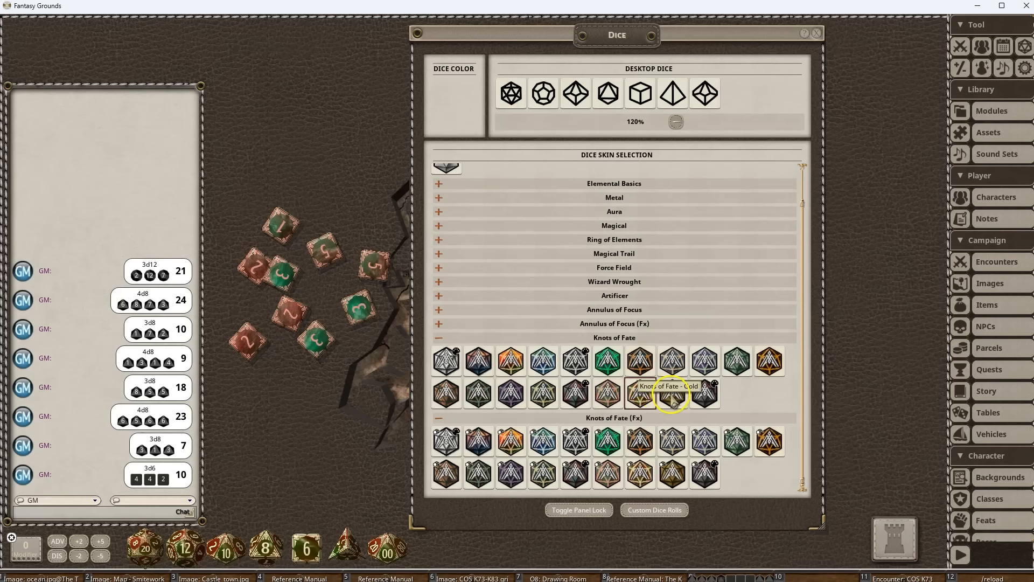
{"action": "left_click", "coordinate": [671, 398]}
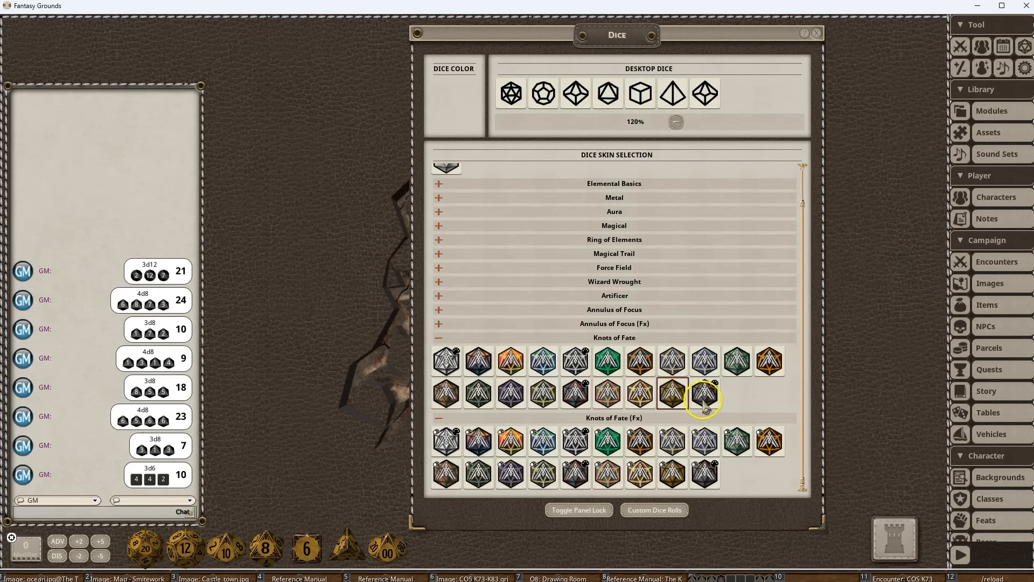
{"action": "left_click", "coordinate": [451, 359]}
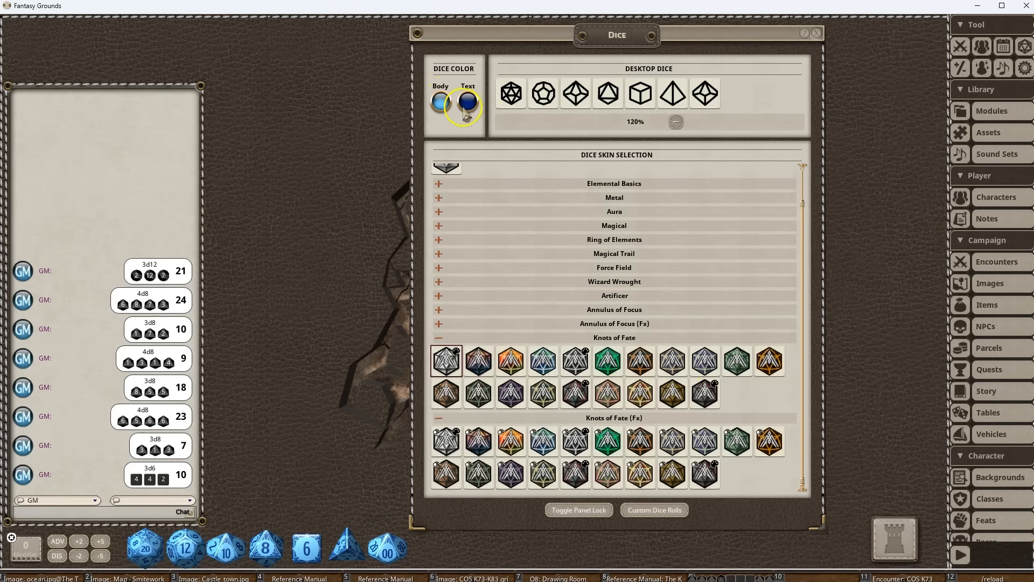
Set the dice body color to golden yellow (R 255, G 227, B 114) after trying white.
{"action": "left_click", "coordinate": [448, 103]}
{"action": "left_click_drag", "start_coordinate": [492, 269], "coordinate": [506, 222]}
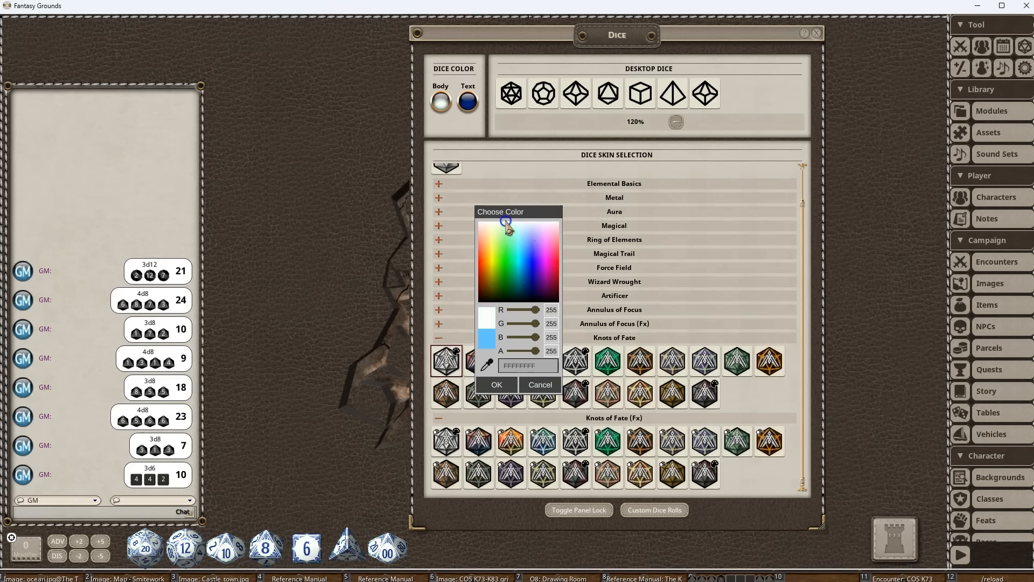
{"action": "left_click_drag", "start_coordinate": [509, 264], "coordinate": [497, 240]}
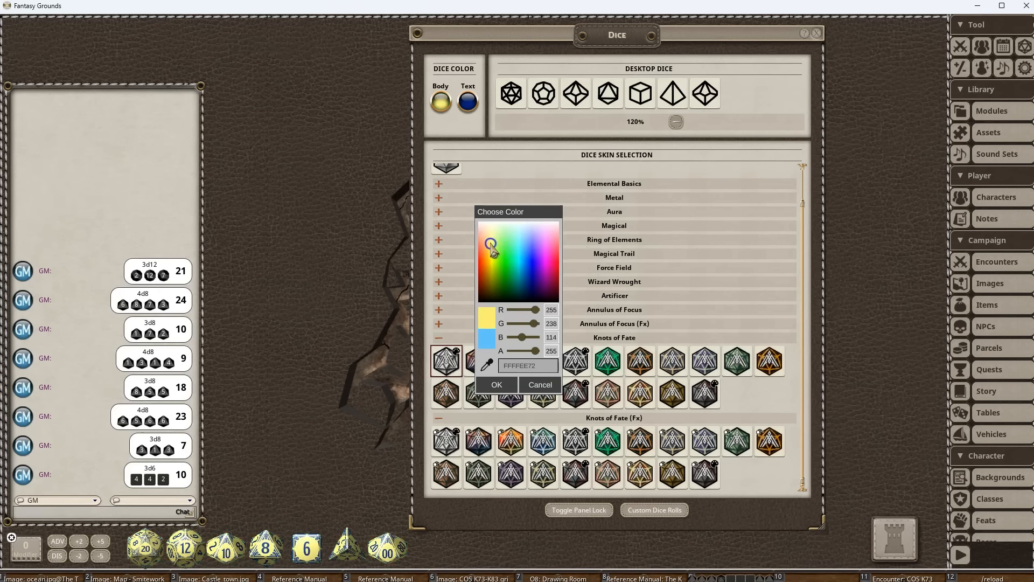
{"action": "left_click_drag", "start_coordinate": [491, 382], "coordinate": [493, 377]}
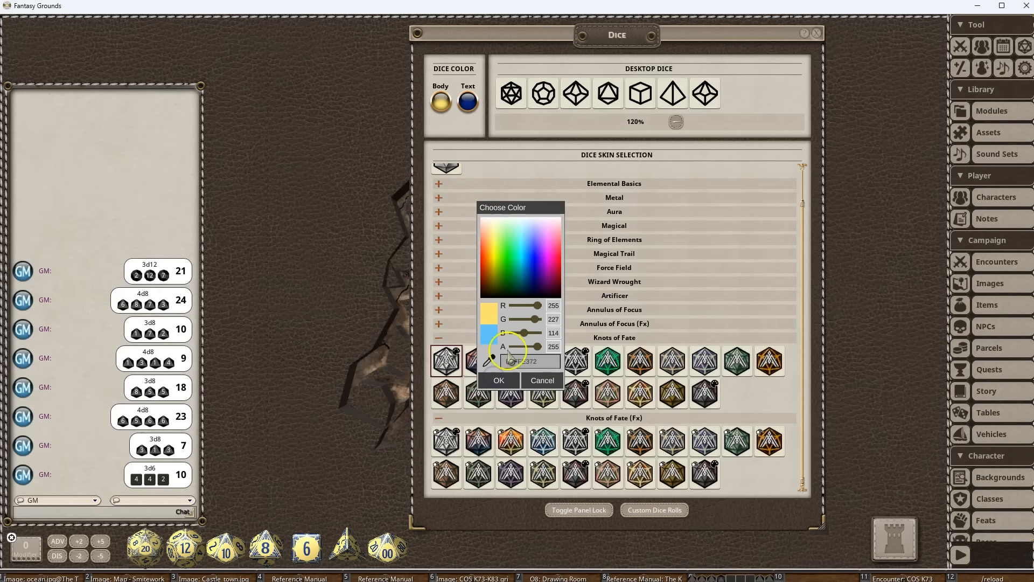
{"action": "left_click", "coordinate": [499, 382]}
Set the dice text color to dark maroon (FF24000F).
{"action": "left_click", "coordinate": [468, 101]}
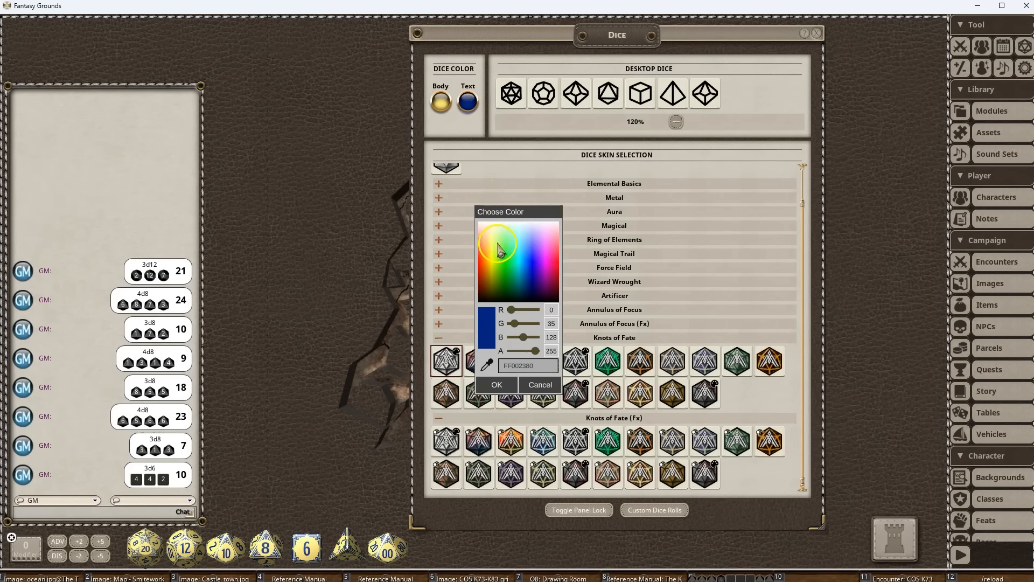
{"action": "left_click", "coordinate": [531, 267]}
{"action": "left_click_drag", "start_coordinate": [530, 265], "coordinate": [556, 303]}
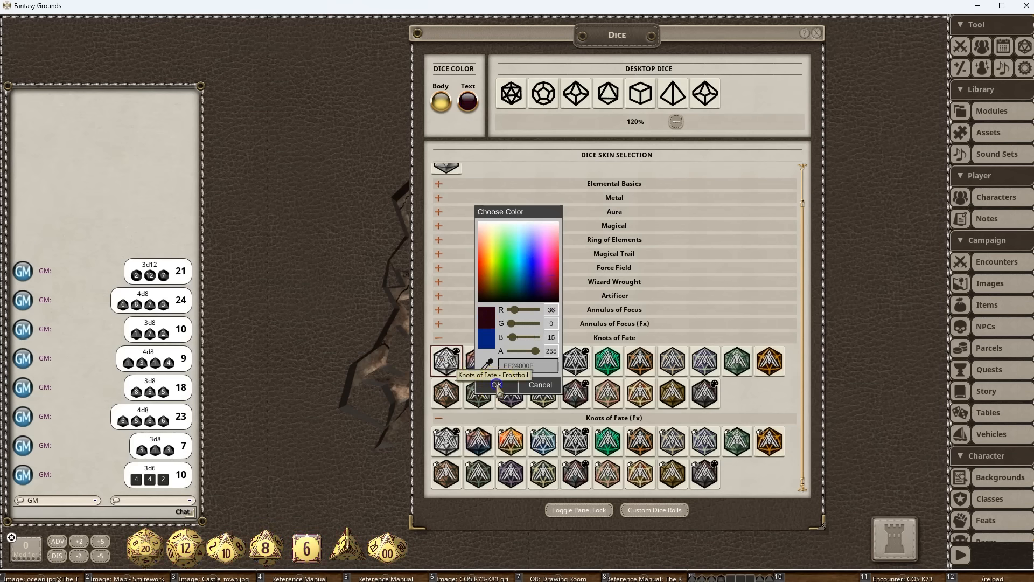
{"action": "left_click", "coordinate": [496, 384]}
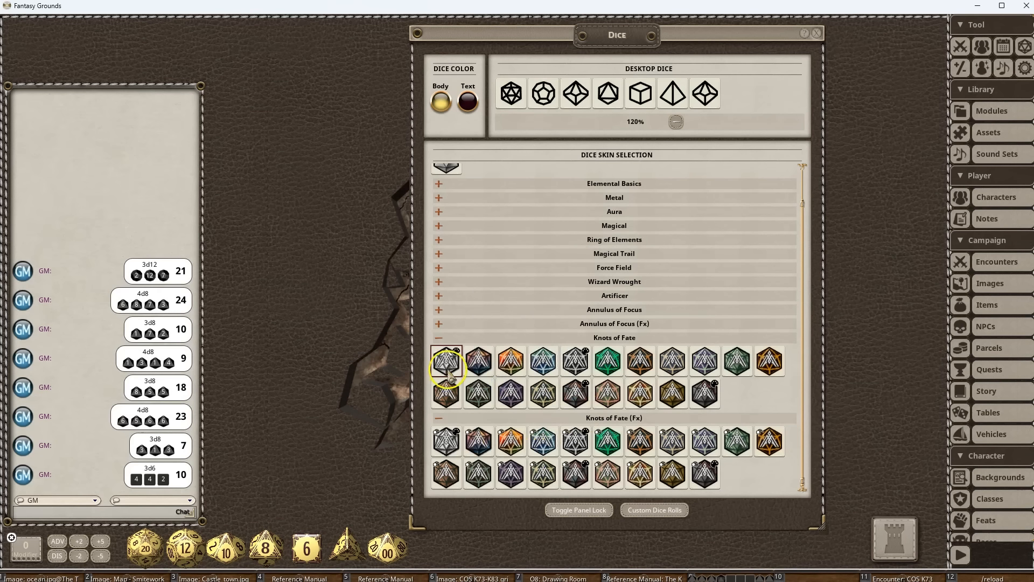
Try the Knots of Fate Stained Copper skin and the customizable one above it, and apply the group's last customizable skin.
{"action": "left_click", "coordinate": [576, 395]}
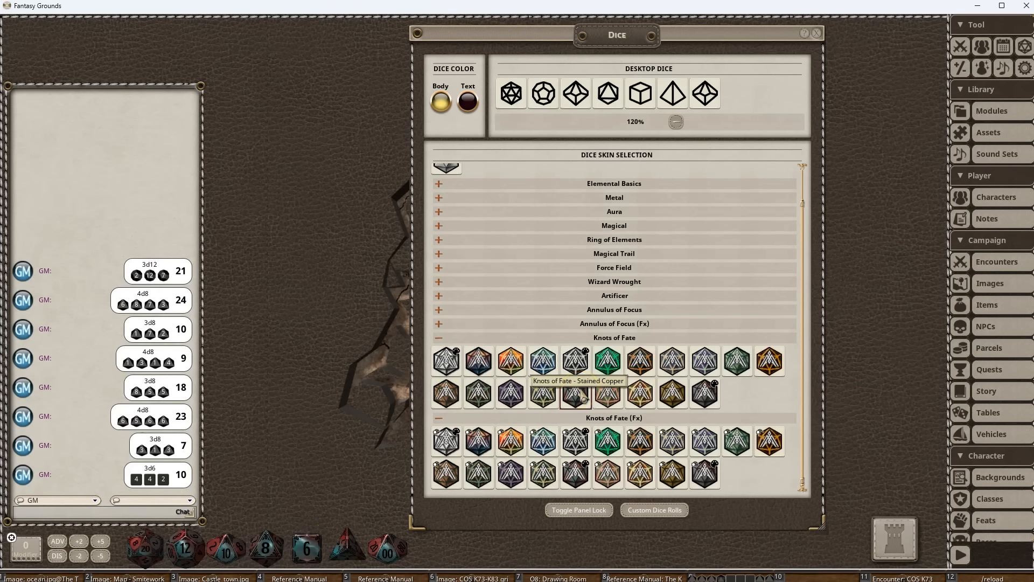
{"action": "left_click", "coordinate": [582, 368]}
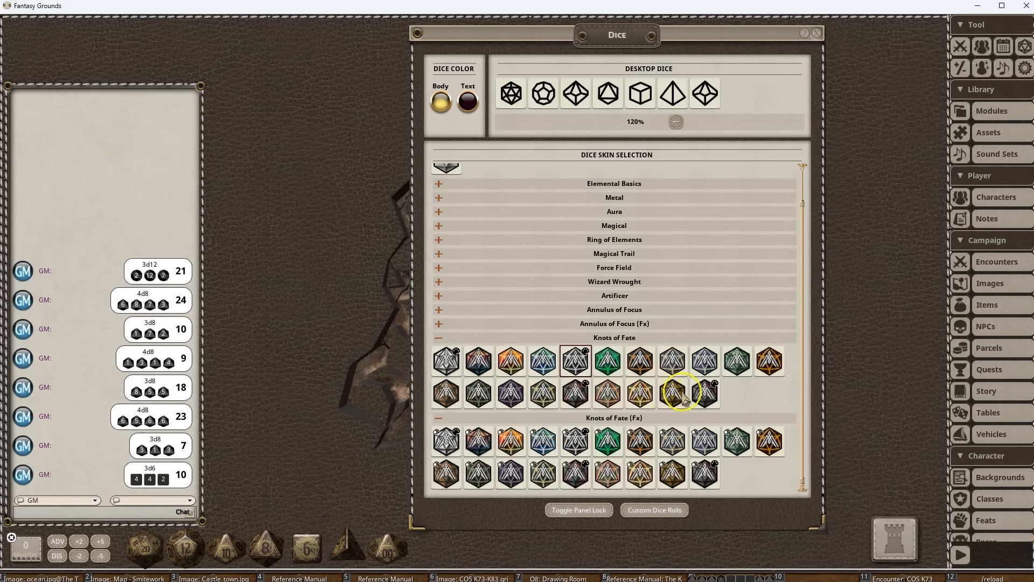
{"action": "left_click", "coordinate": [703, 398]}
{"action": "mouse_move", "coordinate": [315, 560]}
{"action": "left_mouse_down"}
{"action": "mouse_move", "coordinate": [321, 548]}
{"action": "mouse_move", "coordinate": [308, 544]}
{"action": "left_mouse_up"}
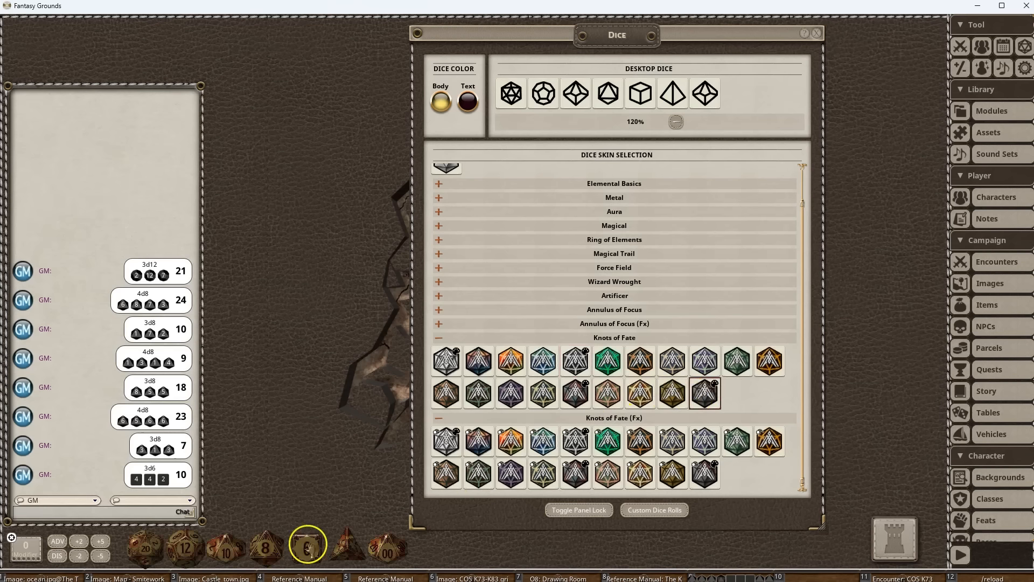
Set the dice body color to light green (FFD4FFC0).
{"action": "left_click", "coordinate": [441, 101]}
{"action": "left_click", "coordinate": [531, 262]}
{"action": "left_click_drag", "start_coordinate": [531, 263], "coordinate": [504, 238]}
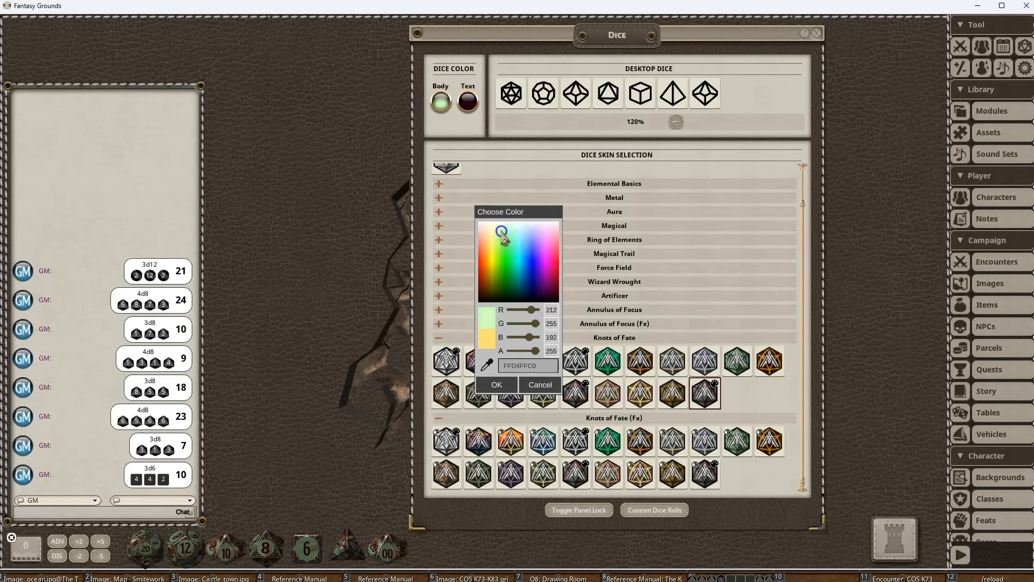
{"action": "left_click", "coordinate": [495, 385]}
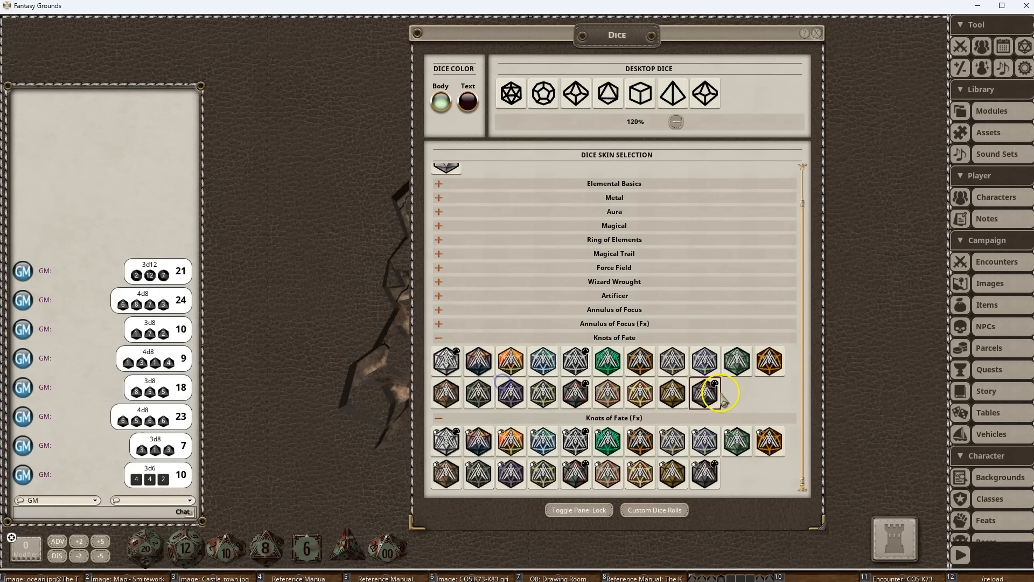
Apply the last Knots of Fate (Fx) skin after trying the fifth one, and throw a d6 across the desktop.
{"action": "left_click", "coordinate": [575, 441]}
{"action": "left_click", "coordinate": [702, 472]}
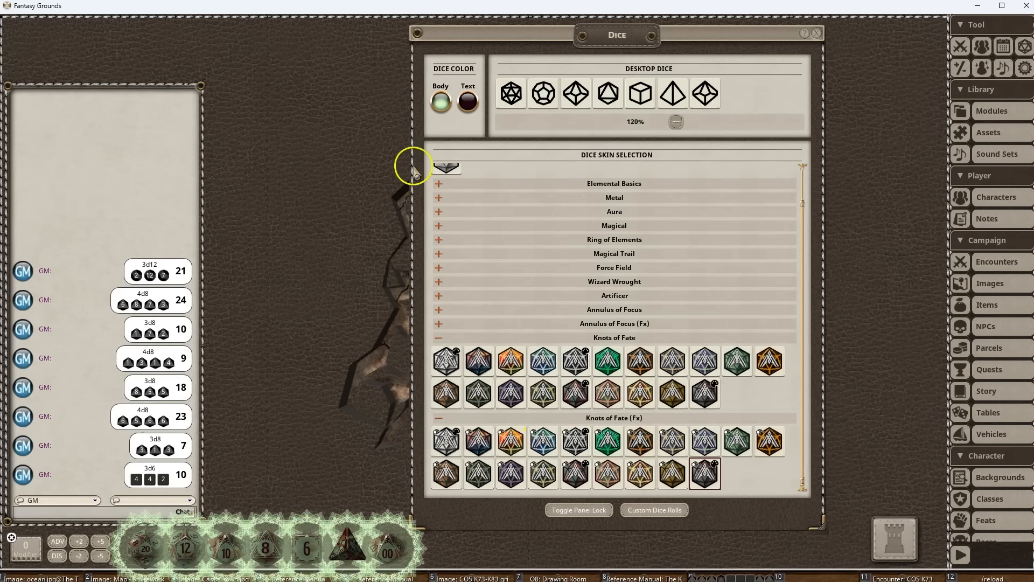
{"action": "left_click_drag", "start_coordinate": [306, 545], "coordinate": [242, 277]}
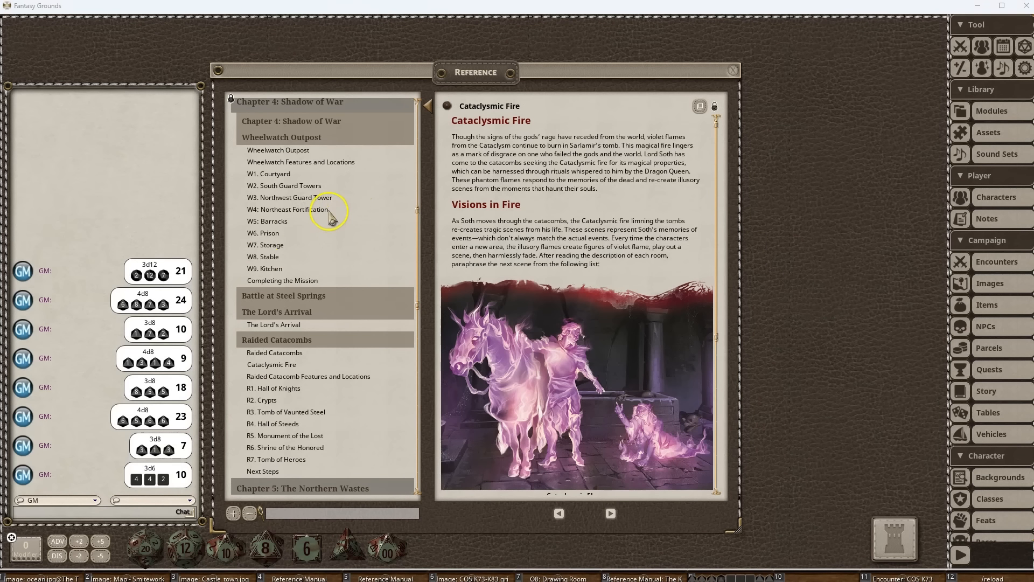
Open the Cataclysmic Fire reference page in its own window, view it to the end, and reposition the window.
{"action": "left_click_drag", "start_coordinate": [441, 72], "coordinate": [476, 52]}
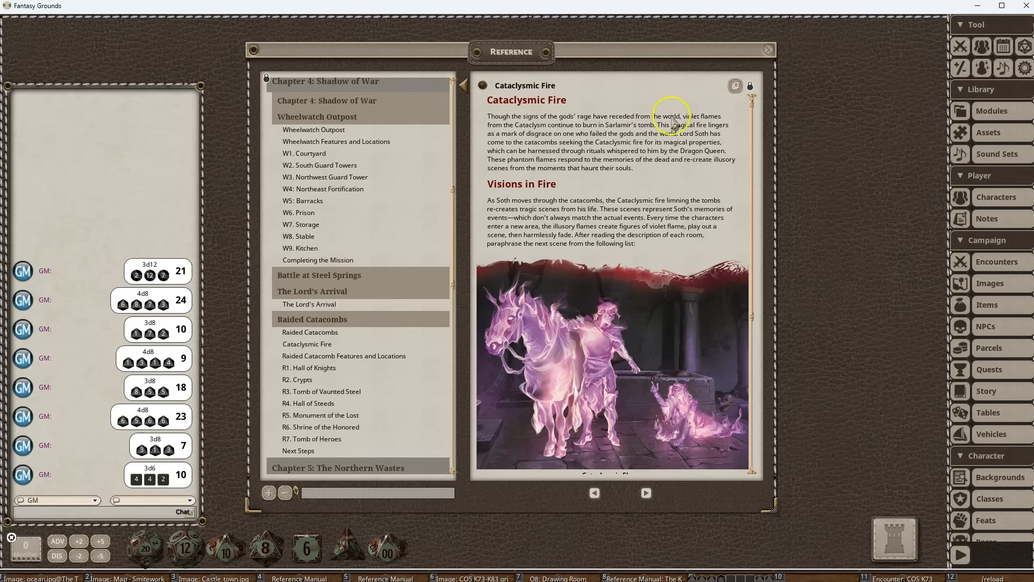
{"action": "left_click", "coordinate": [485, 86]}
{"action": "left_click_drag", "start_coordinate": [428, 188], "coordinate": [513, 160]}
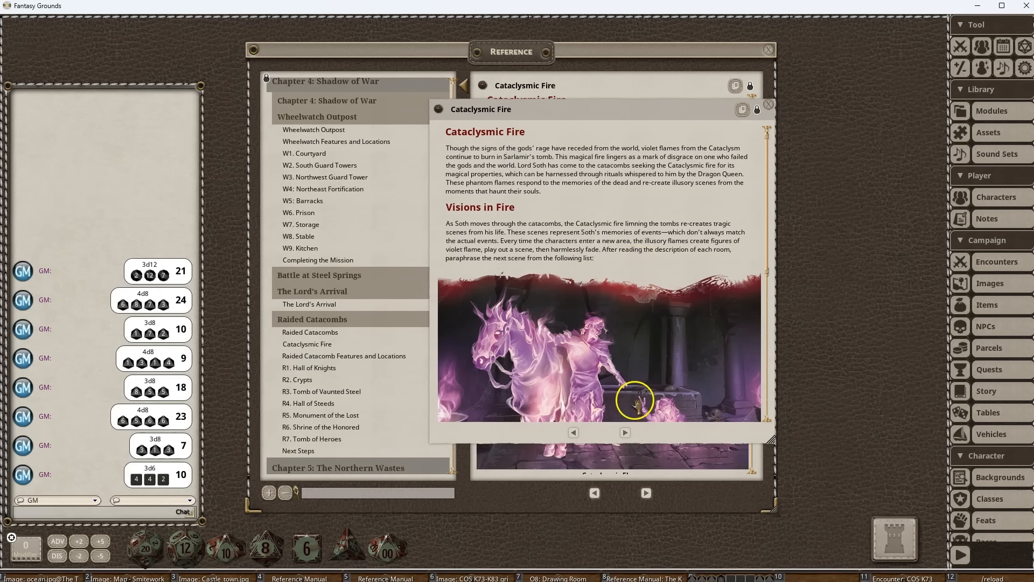
{"action": "scroll", "coordinate": [635, 402], "scroll_direction": "down", "scroll_amount": 10}
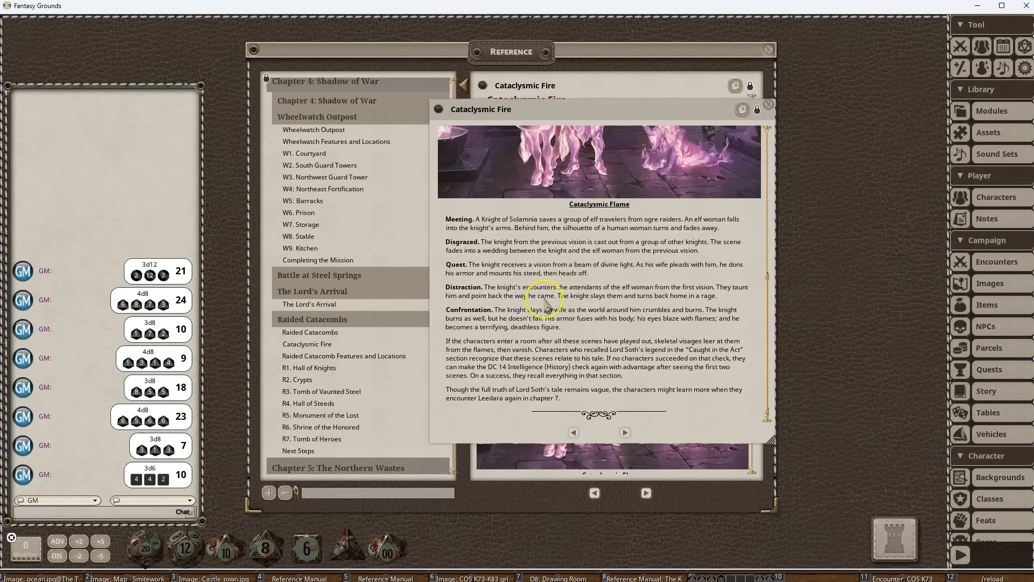
{"action": "left_click_drag", "start_coordinate": [547, 334], "coordinate": [613, 369]}
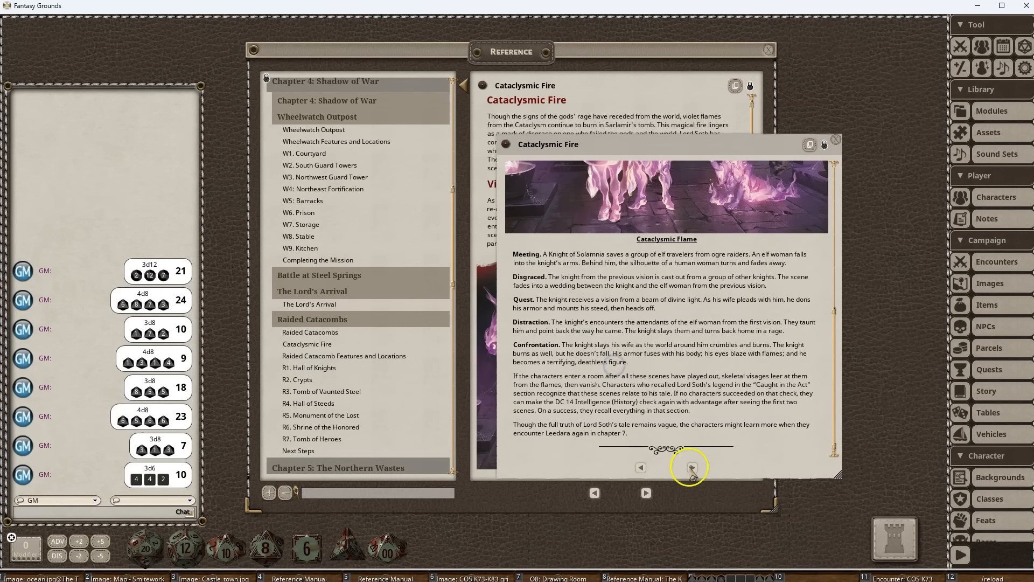
Advance the separate page window to Raided Catacomb Features and Locations, and open the R2. Crypts page from its map's pin.
{"action": "left_click", "coordinate": [692, 467]}
{"action": "scroll", "coordinate": [663, 335], "scroll_direction": "down", "scroll_amount": 3}
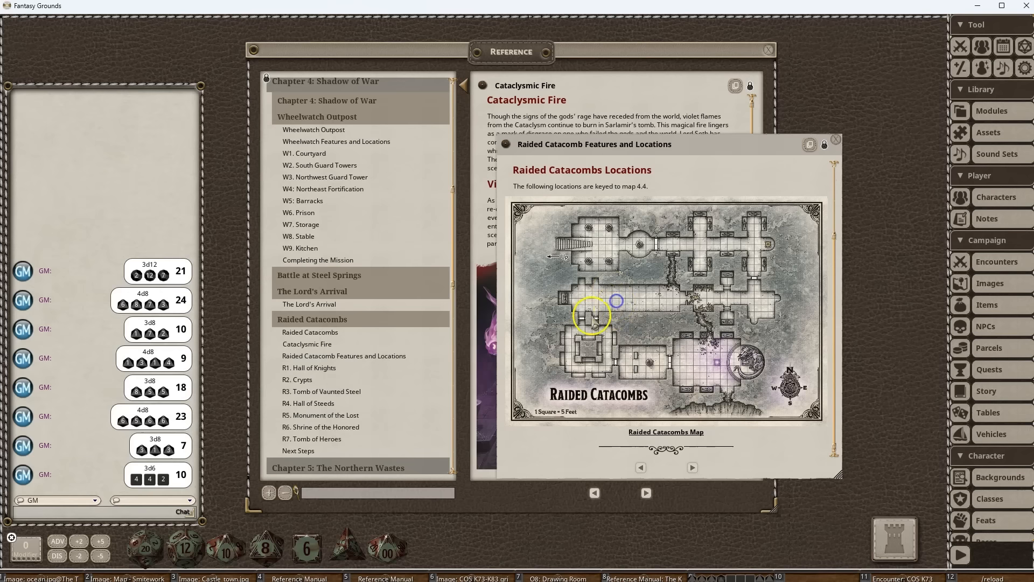
{"action": "left_click", "coordinate": [592, 318]}
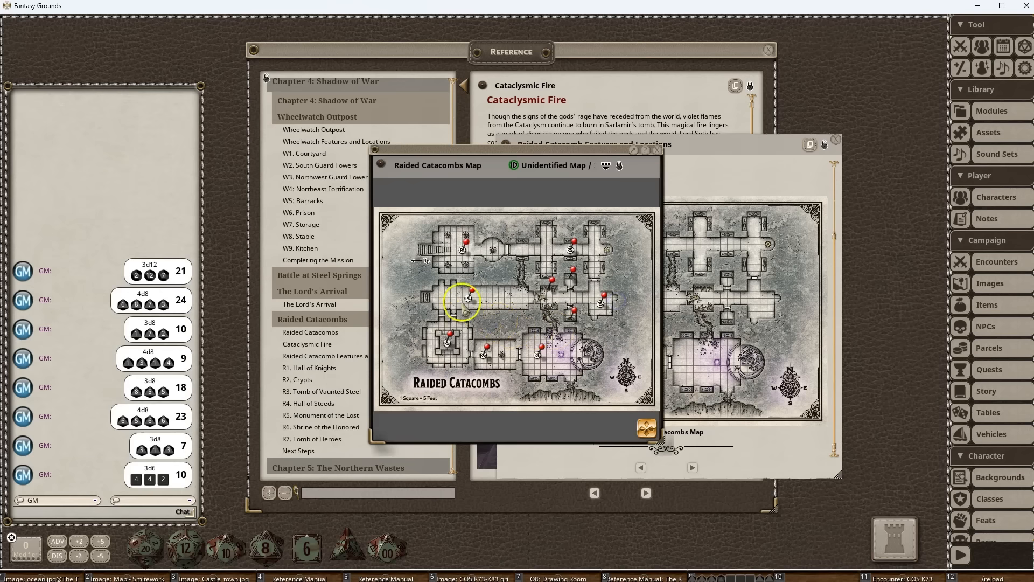
{"action": "double_click", "coordinate": [573, 245]}
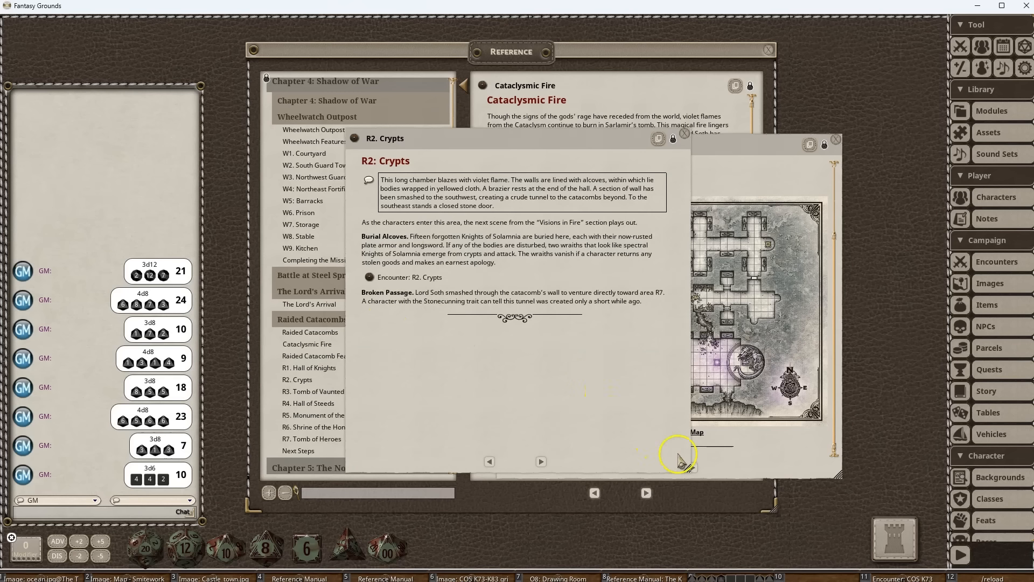
Resize the R2. Crypts window to see its text reflow, and close it along with the Raided Catacombs map.
{"action": "left_click_drag", "start_coordinate": [667, 458], "coordinate": [480, 267]}
{"action": "scroll", "coordinate": [423, 228], "scroll_direction": "down", "scroll_amount": 10}
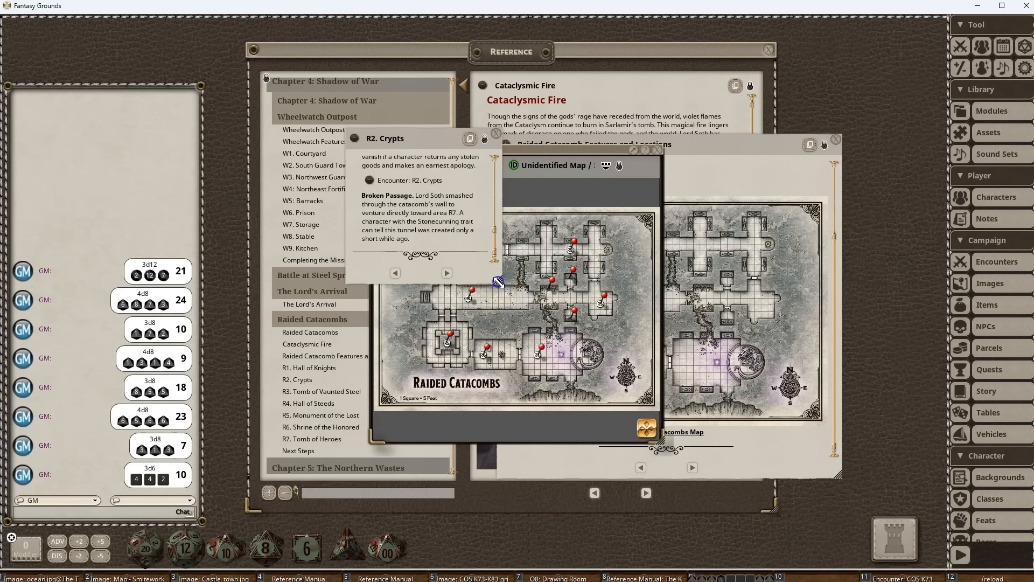
{"action": "left_click_drag", "start_coordinate": [498, 282], "coordinate": [459, 224]}
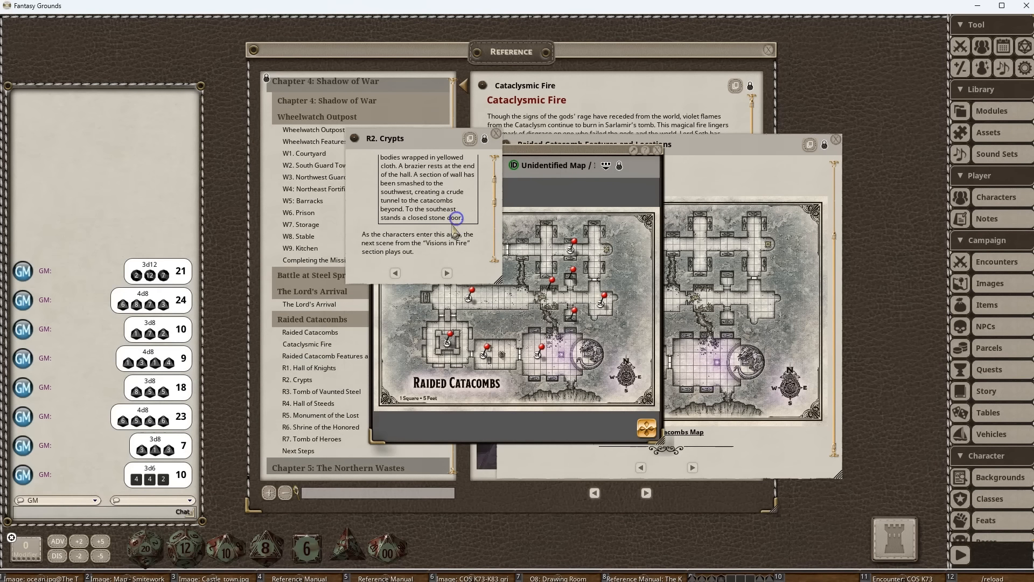
{"action": "scroll", "coordinate": [461, 243], "scroll_direction": "down", "scroll_amount": 5}
{"action": "scroll", "coordinate": [467, 257], "scroll_direction": "up", "scroll_amount": 10}
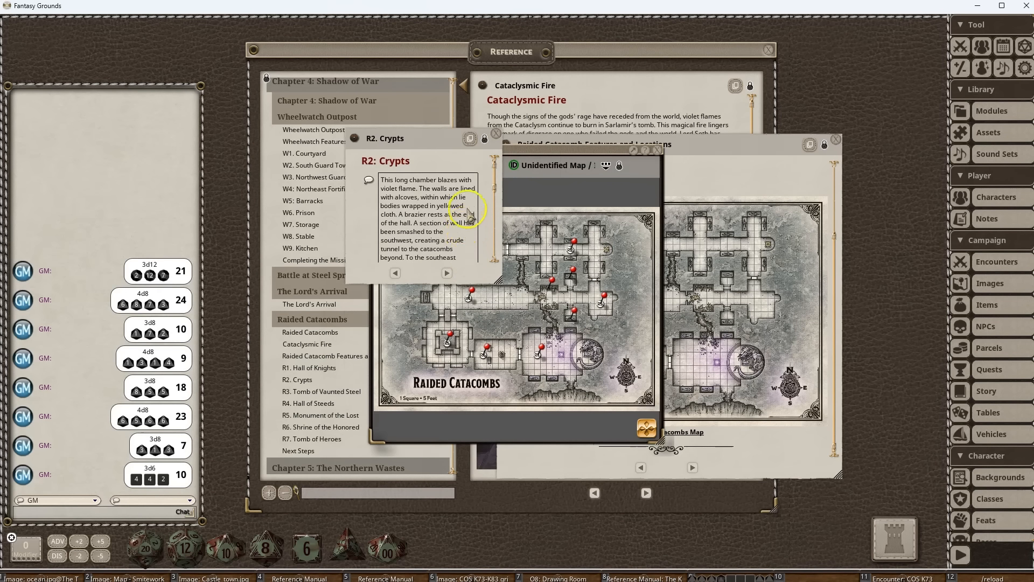
{"action": "left_click_drag", "start_coordinate": [498, 284], "coordinate": [564, 381]}
{"action": "left_click", "coordinate": [560, 133]}
{"action": "left_click", "coordinate": [658, 150]}
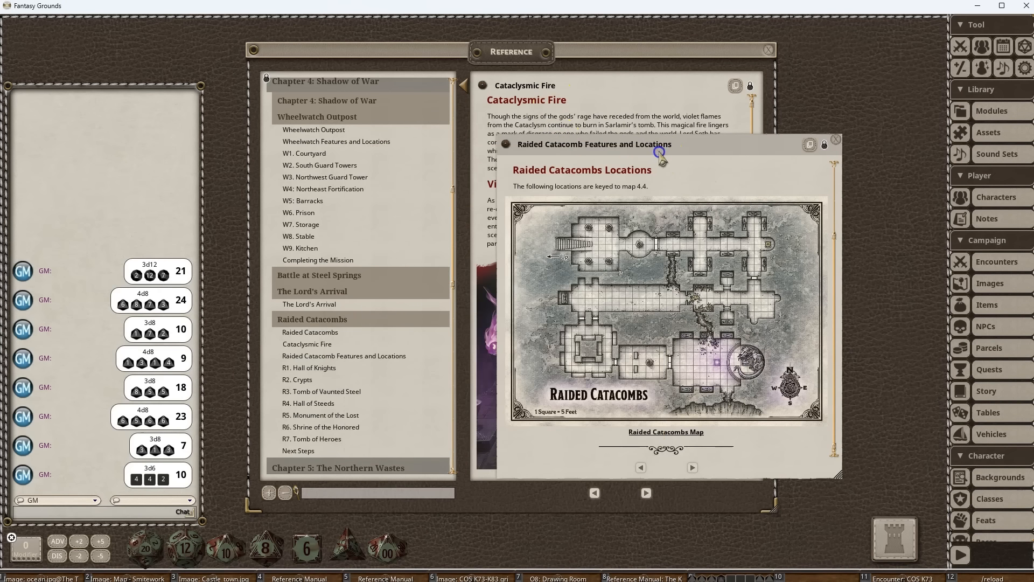
Reposition the Raided Catacomb Features and Locations window, stretch it to nearly full desktop height, and shrink it to a small size.
{"action": "left_click_drag", "start_coordinate": [696, 181], "coordinate": [630, 136]}
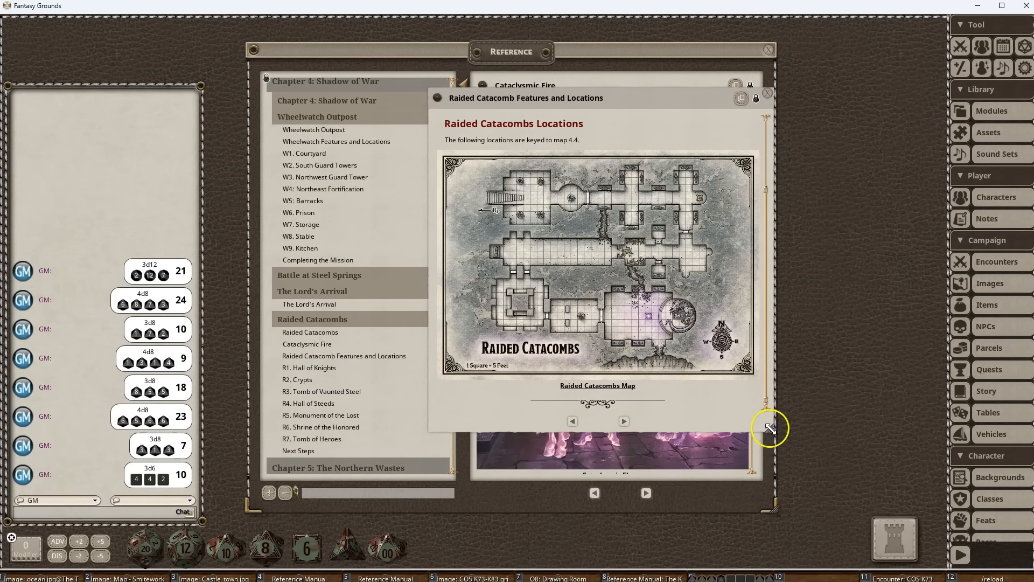
{"action": "left_click_drag", "start_coordinate": [771, 431], "coordinate": [760, 565]}
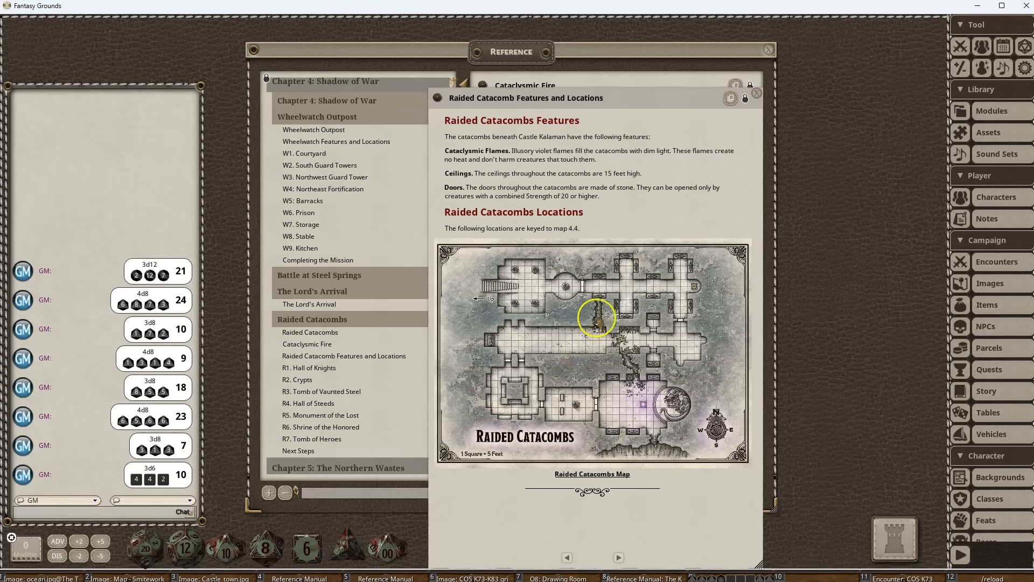
{"action": "left_click_drag", "start_coordinate": [760, 563], "coordinate": [584, 233]}
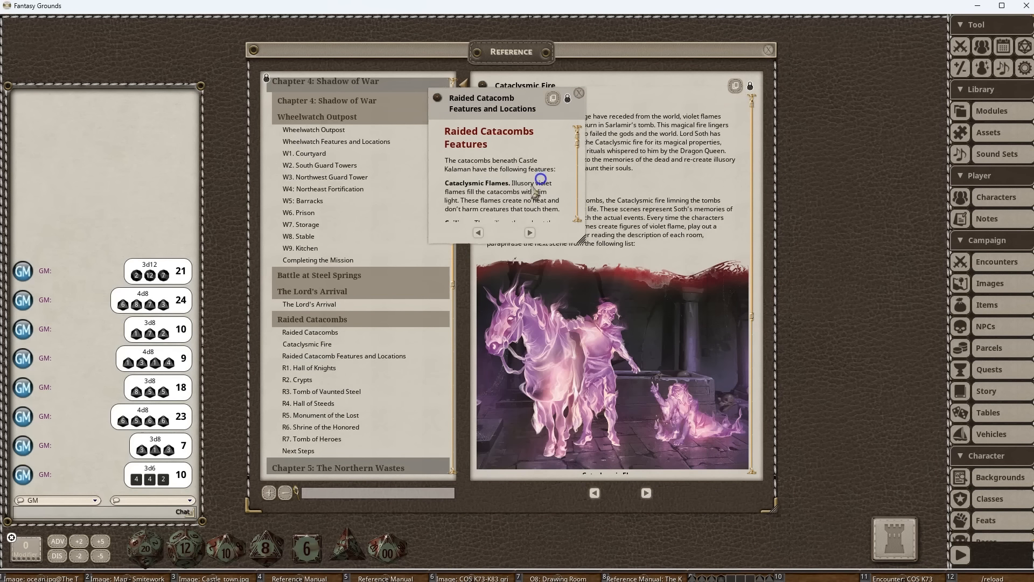
{"action": "scroll", "coordinate": [539, 180], "scroll_direction": "down", "scroll_amount": 5}
Move the small Raided Catacomb window beside the manual, resize it, and return it over the manual as a taller window.
{"action": "left_click_drag", "start_coordinate": [484, 109], "coordinate": [838, 54]}
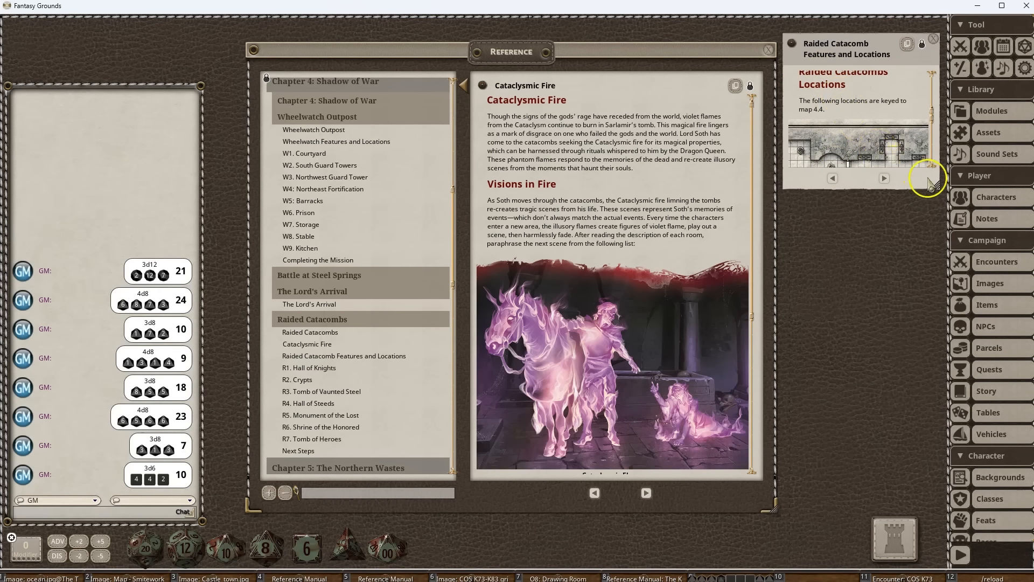
{"action": "left_click_drag", "start_coordinate": [936, 185], "coordinate": [910, 141]}
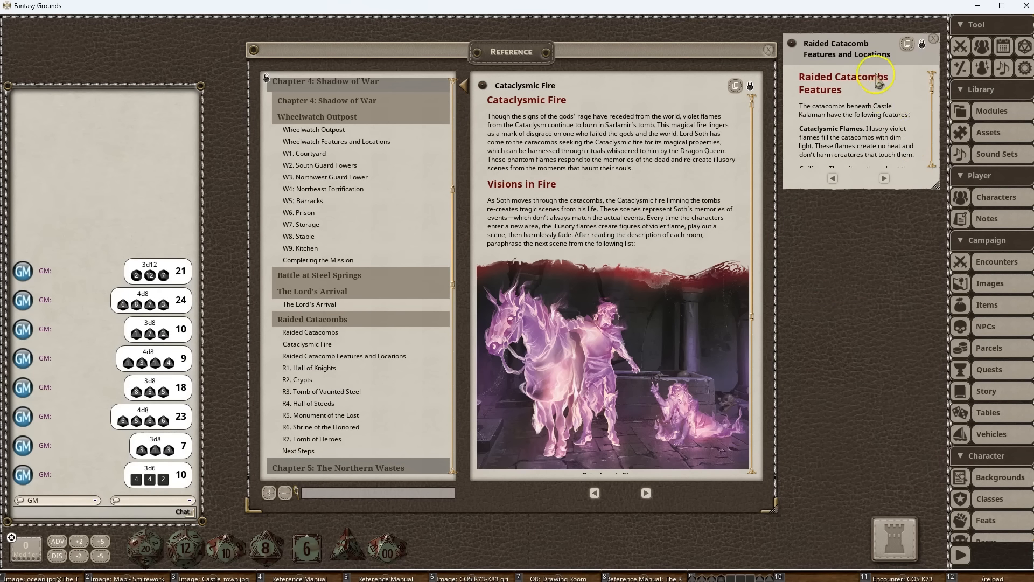
{"action": "left_click_drag", "start_coordinate": [868, 43], "coordinate": [561, 99]}
{"action": "left_click_drag", "start_coordinate": [556, 192], "coordinate": [601, 166]}
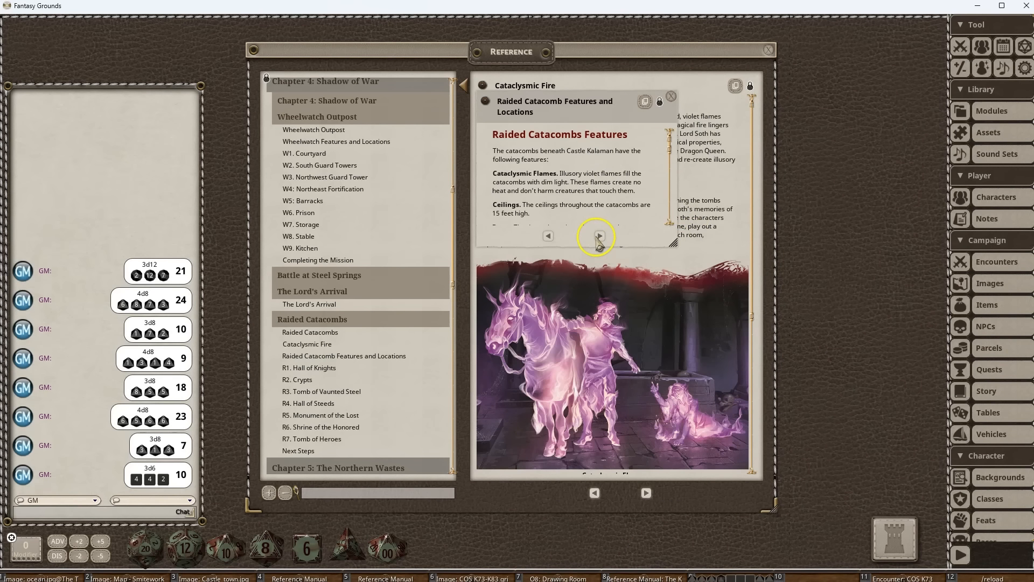
{"action": "left_click_drag", "start_coordinate": [631, 236], "coordinate": [701, 517]}
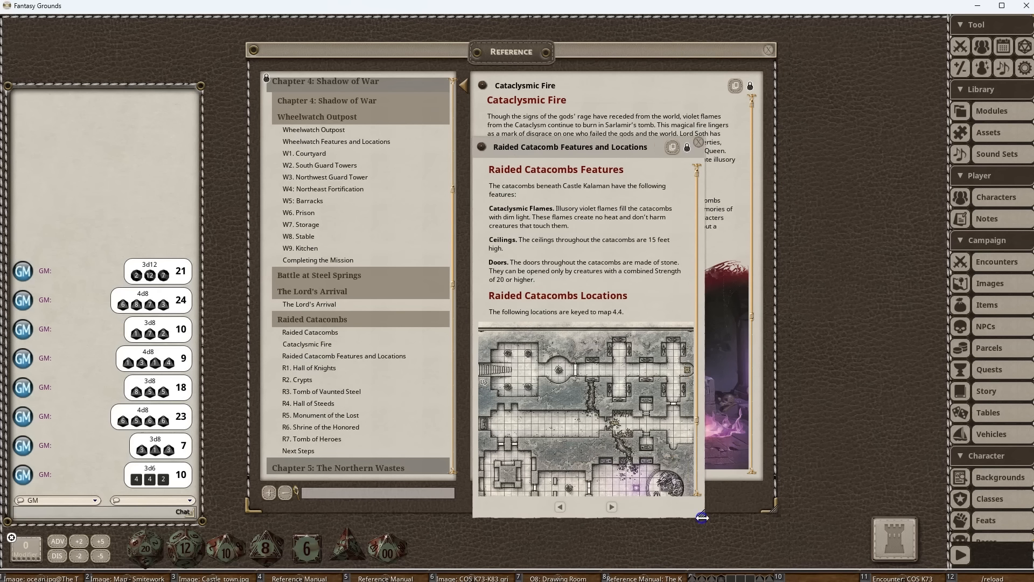
Go back to Cataclysmic Fire in the separate window, view its Cataclysmic Flame image, and close the image and the window.
{"action": "left_click", "coordinate": [561, 508]}
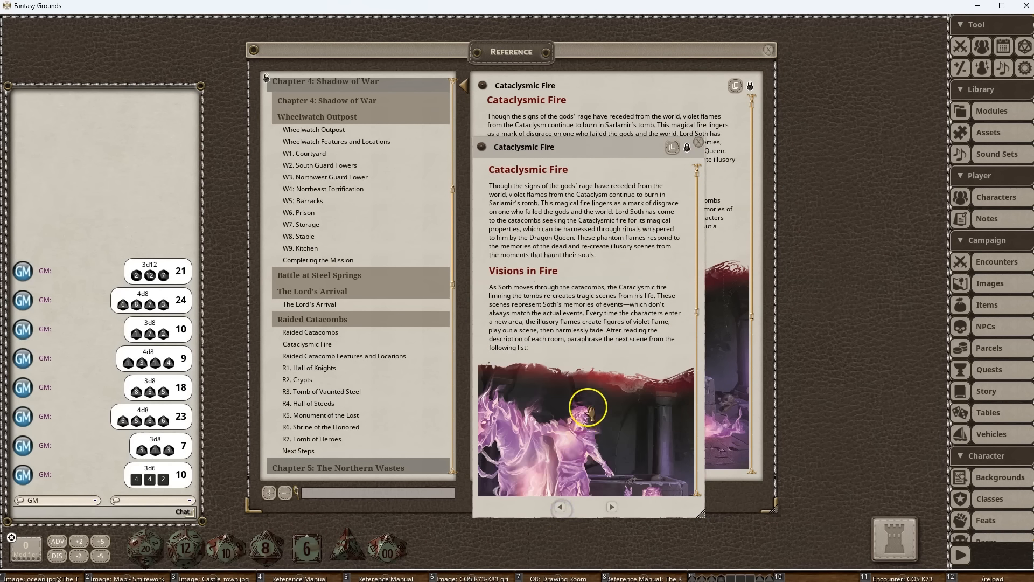
{"action": "left_click", "coordinate": [588, 408]}
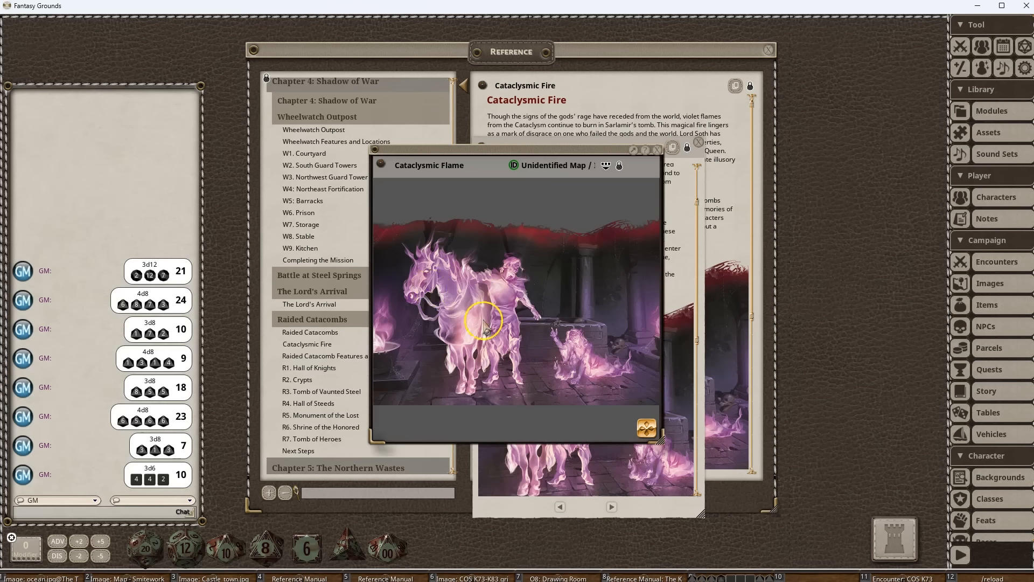
{"action": "left_click", "coordinate": [657, 150]}
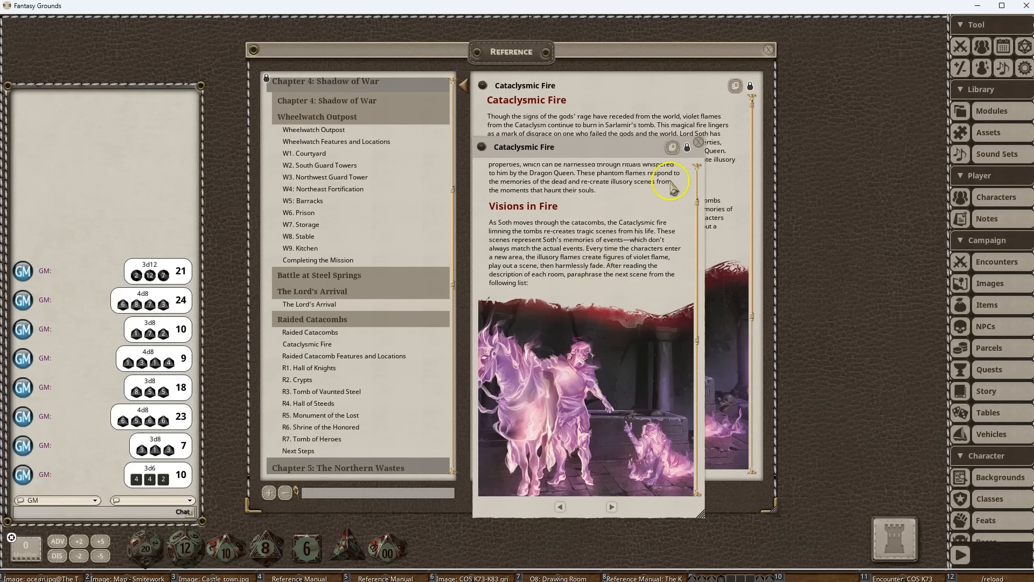
{"action": "left_click", "coordinate": [698, 142]}
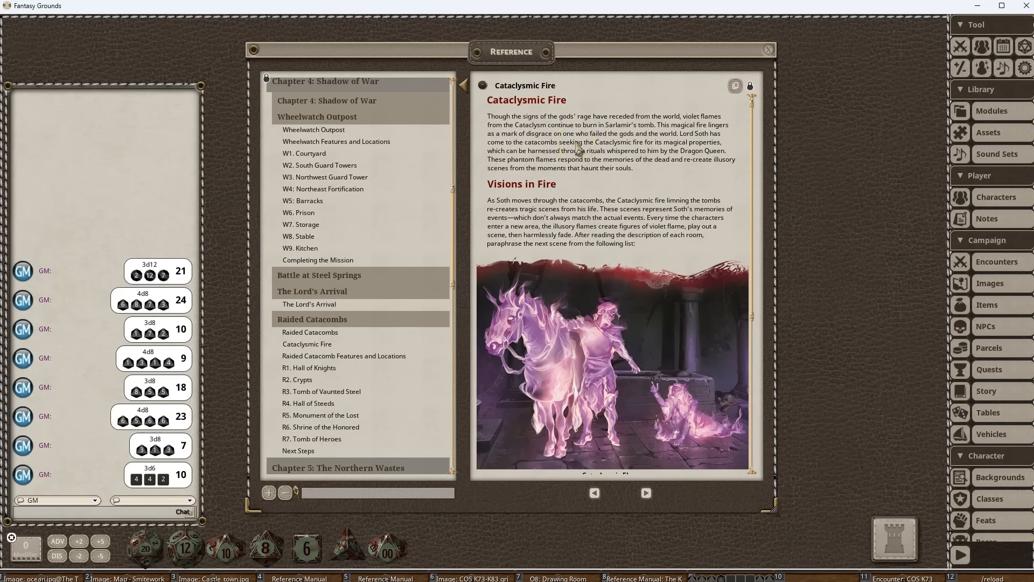
Unlock the Cataclysmic Fire page and add a "Players Introduction" heading between the opening paragraph and Visions in Fire.
{"action": "left_click", "coordinate": [750, 86]}
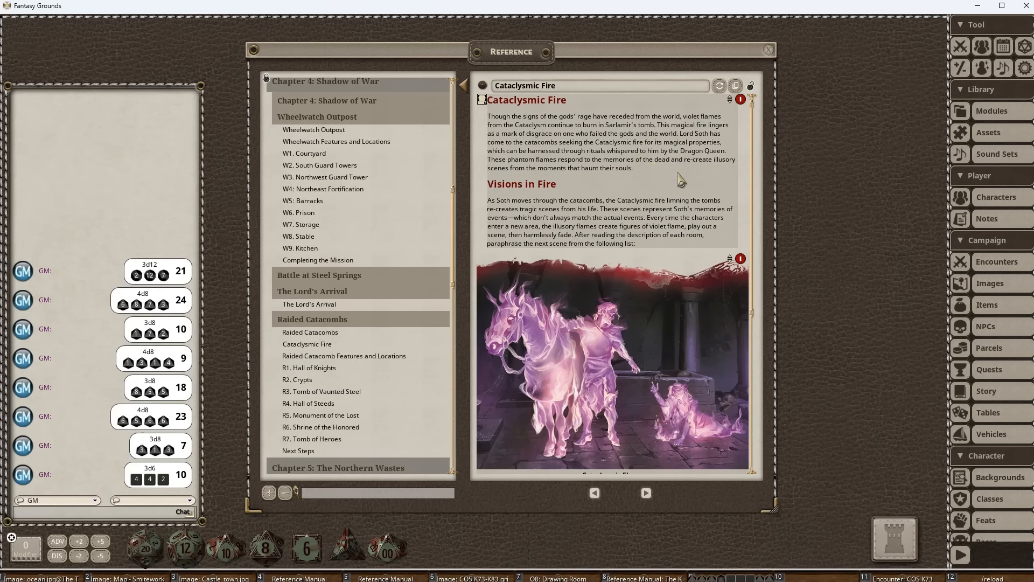
{"action": "key", "text": "Return"}
{"action": "type", "text": "Players"}
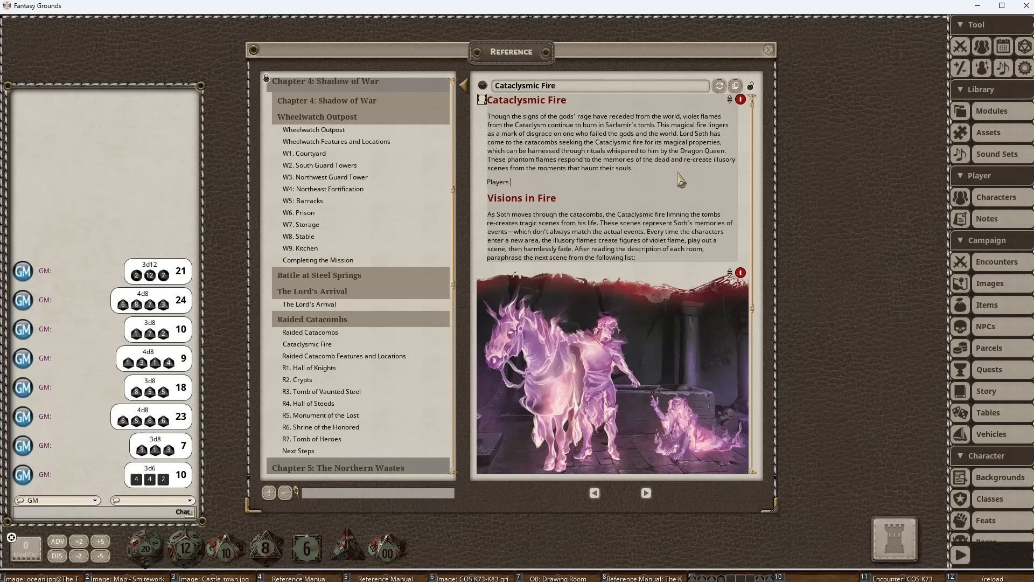
{"action": "type", "text": " Introduction"}
{"action": "key", "text": "ctrl+1"}
{"action": "key", "text": "Return"}
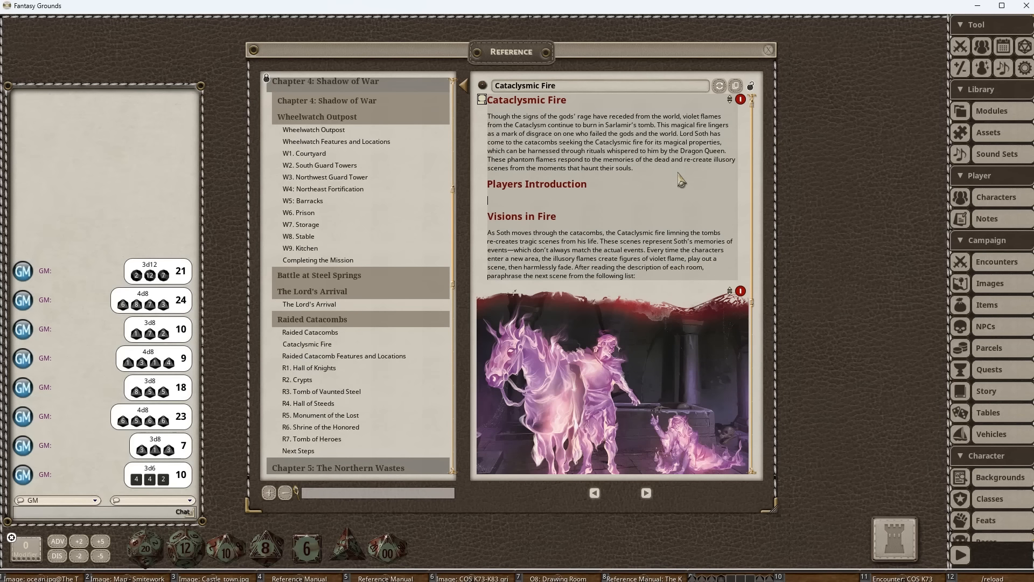
Add the line "Hello everyone, welcome to the Cataclysm." under Players Introduction and format it as a boxed chat frame.
{"action": "type", "text": "Hello everyone, welcome to the Cataclysm."}
{"action": "right_click", "coordinate": [604, 205]}
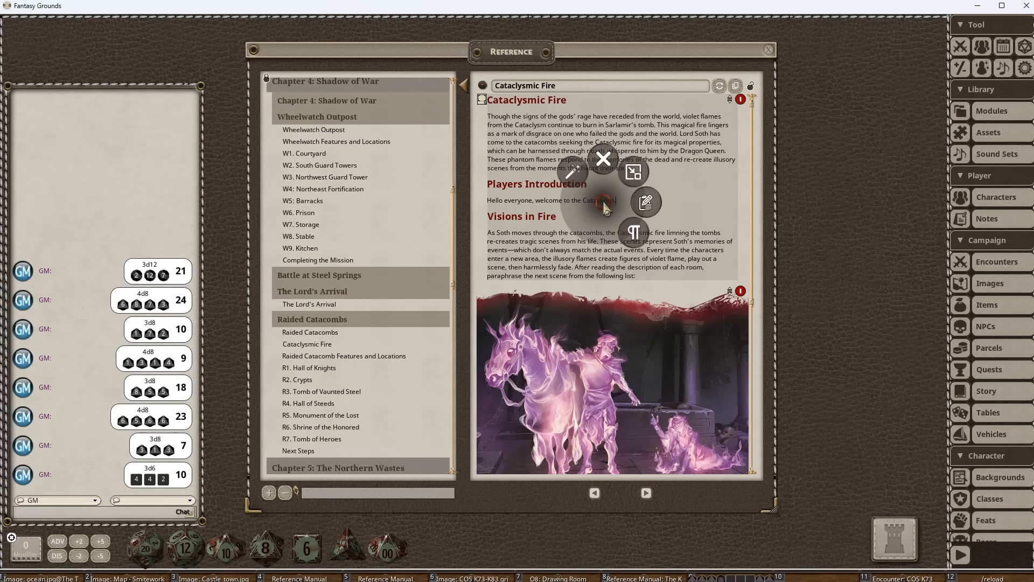
{"action": "left_click", "coordinate": [633, 232]}
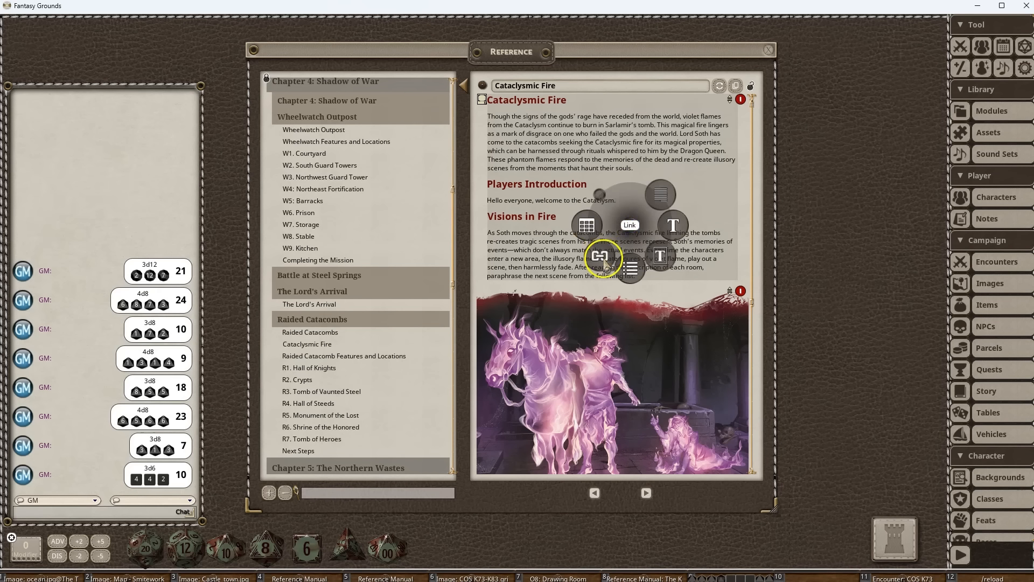
{"action": "left_click", "coordinate": [659, 255]}
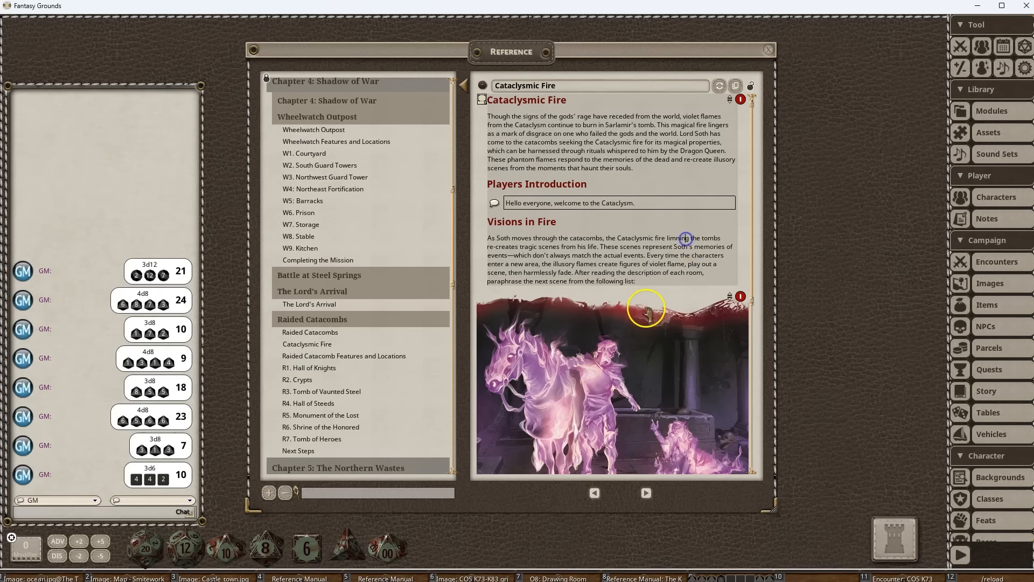
Add an empty image block at the end of the Cataclysmic Fire page.
{"action": "scroll", "coordinate": [648, 311], "scroll_direction": "down", "scroll_amount": 3}
{"action": "scroll", "coordinate": [684, 291], "scroll_direction": "up", "scroll_amount": 3}
{"action": "scroll", "coordinate": [667, 194], "scroll_direction": "down", "scroll_amount": 8}
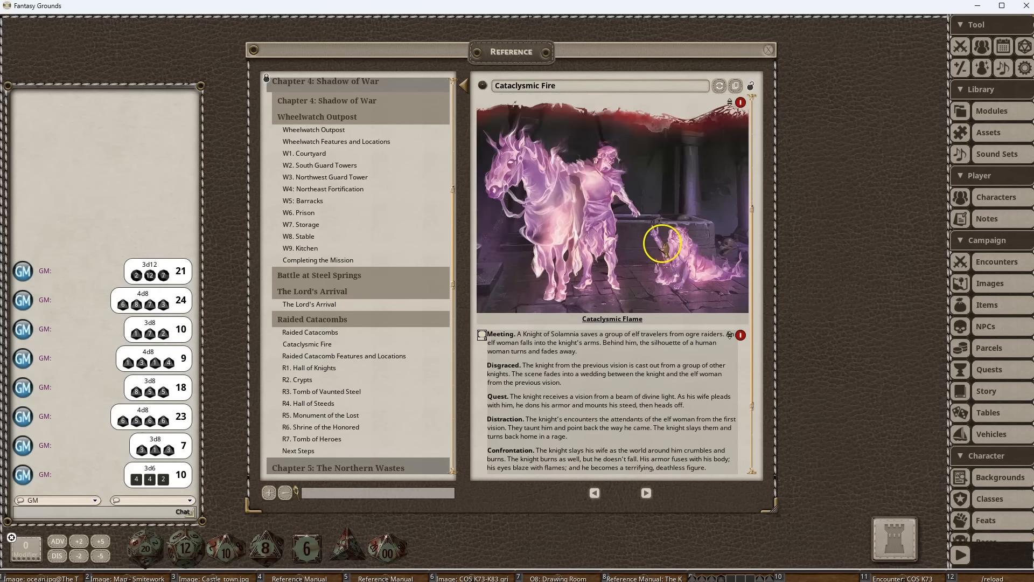
{"action": "scroll", "coordinate": [655, 283], "scroll_direction": "down", "scroll_amount": 4}
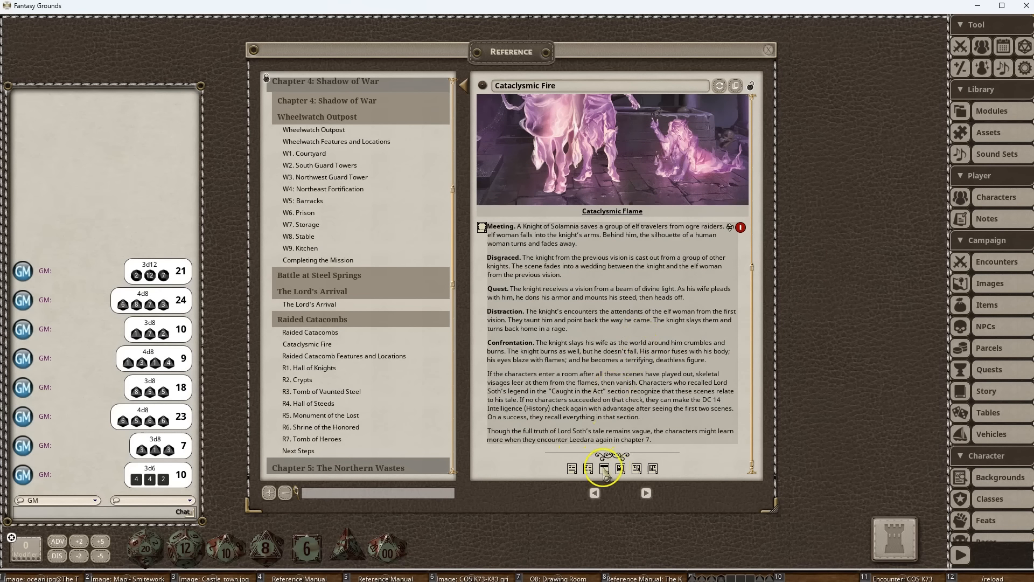
{"action": "left_click", "coordinate": [620, 469]}
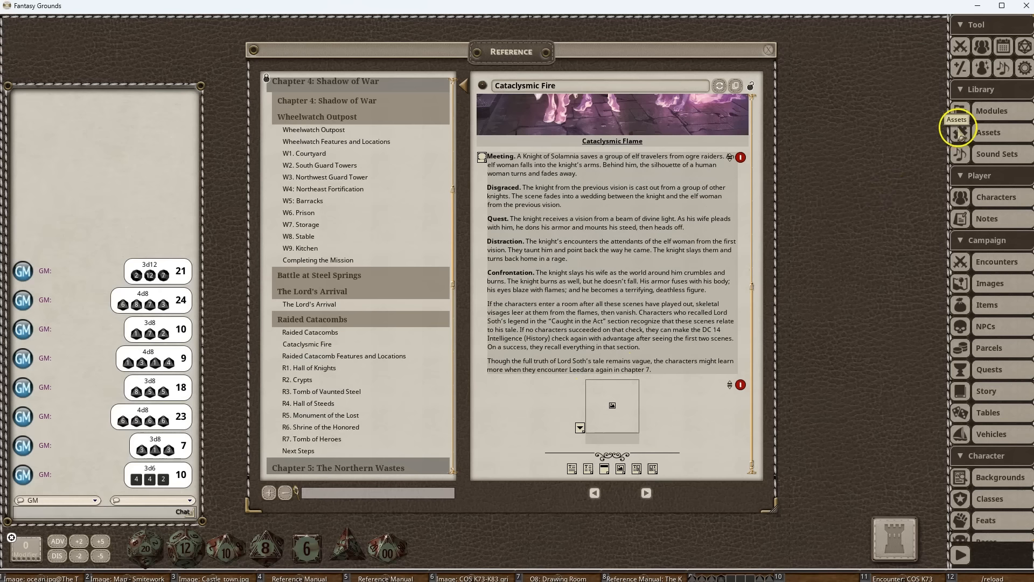
Fill the new image block with the COS K73-K83 gridless DynamicDungeons campaign image and lock the page.
{"action": "left_click", "coordinate": [962, 283]}
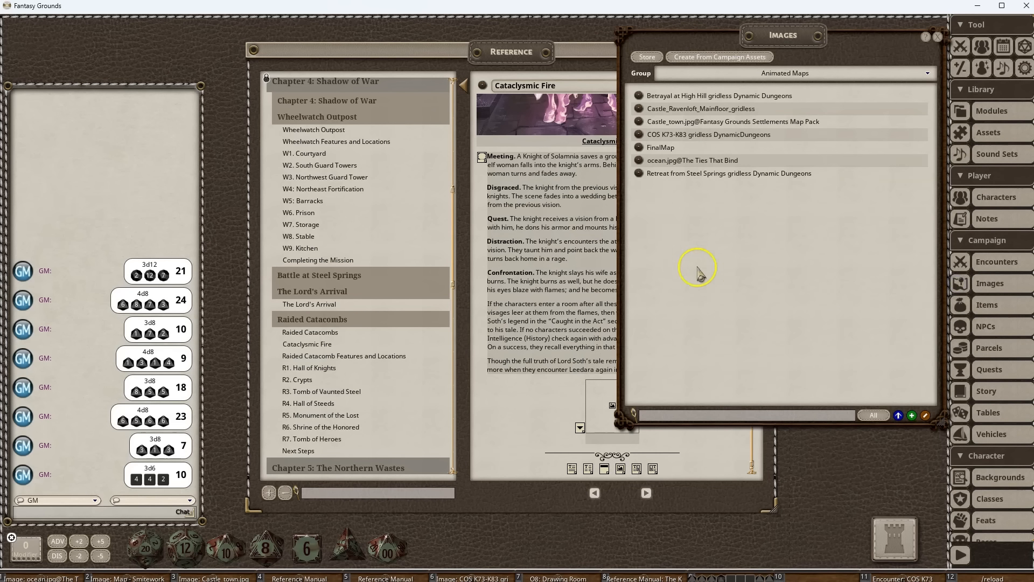
{"action": "left_click_drag", "start_coordinate": [699, 273], "coordinate": [797, 390]}
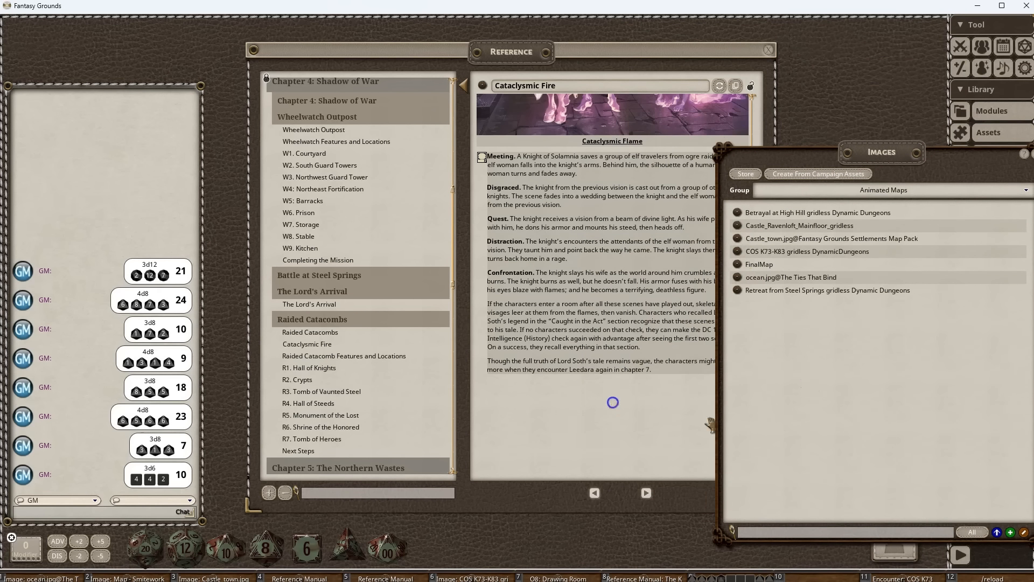
{"action": "left_click_drag", "start_coordinate": [1014, 152], "coordinate": [905, 184]}
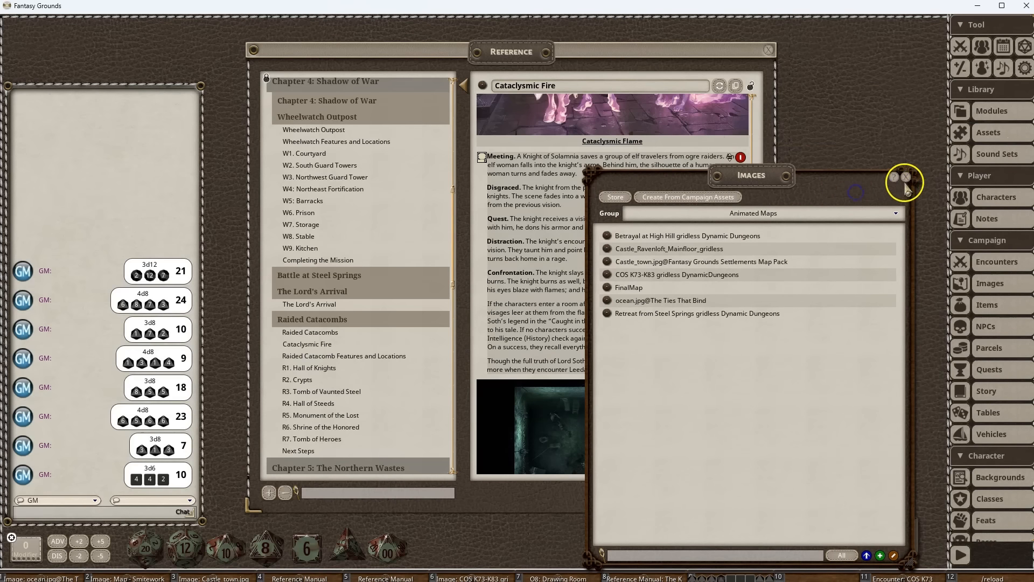
{"action": "left_click", "coordinate": [905, 178]}
{"action": "scroll", "coordinate": [669, 275], "scroll_direction": "down", "scroll_amount": 3}
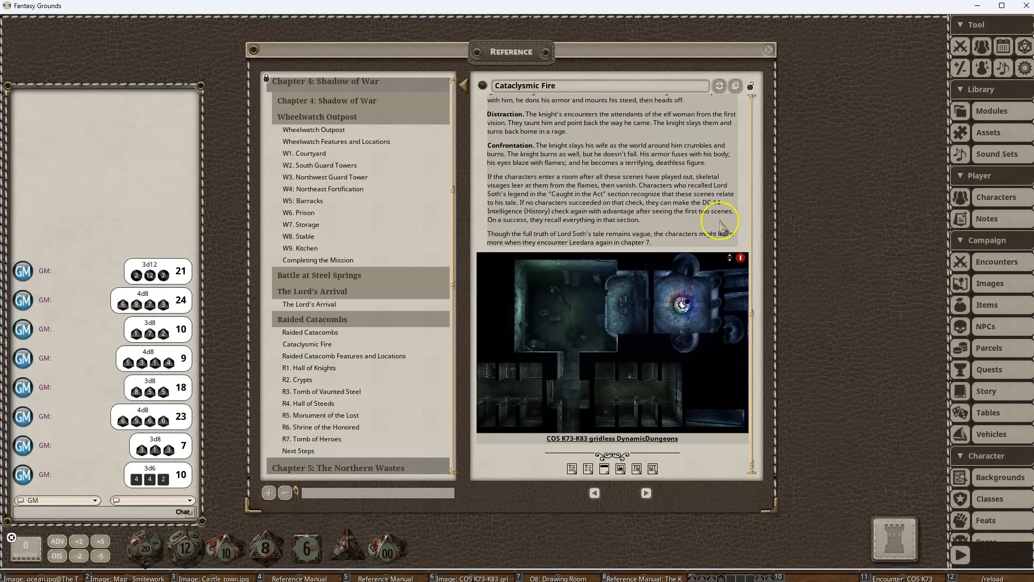
{"action": "left_click", "coordinate": [750, 86]}
Review the locked Cataclysmic Fire page, open the embedded COS K73-K83 map from it, and close the map.
{"action": "scroll", "coordinate": [648, 316], "scroll_direction": "up", "scroll_amount": 8}
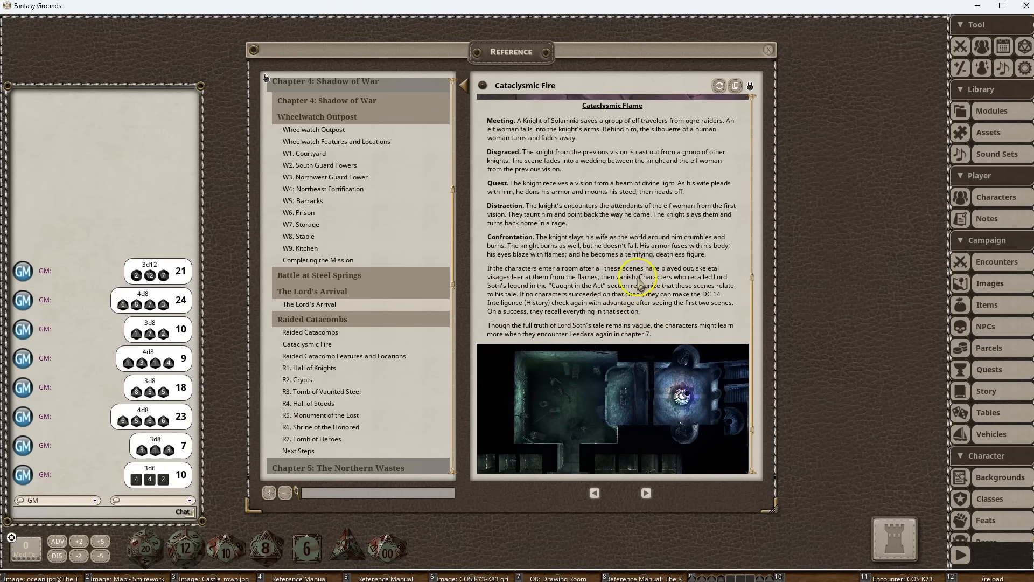
{"action": "scroll", "coordinate": [594, 286], "scroll_direction": "down", "scroll_amount": 8}
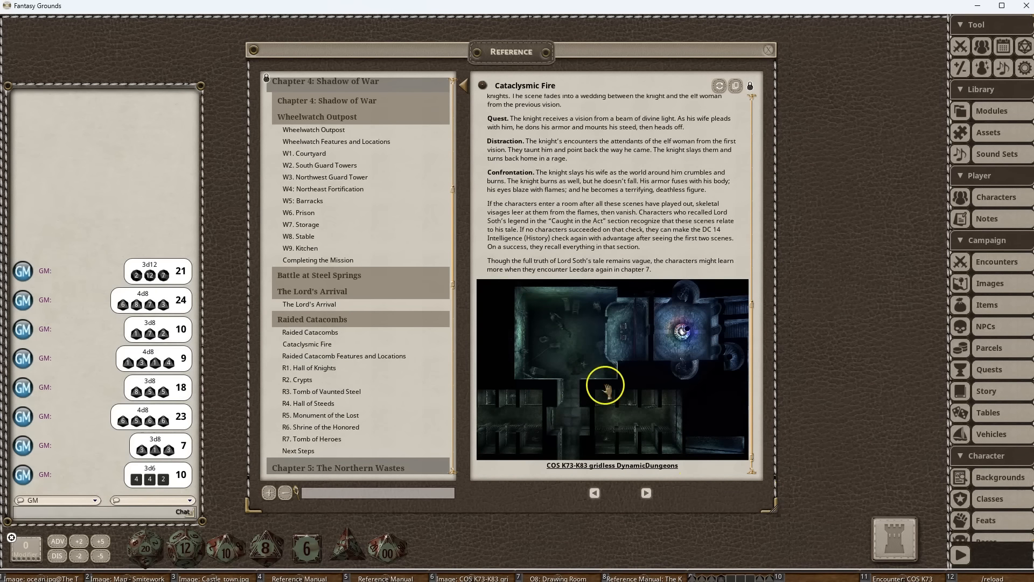
{"action": "left_click", "coordinate": [605, 383]}
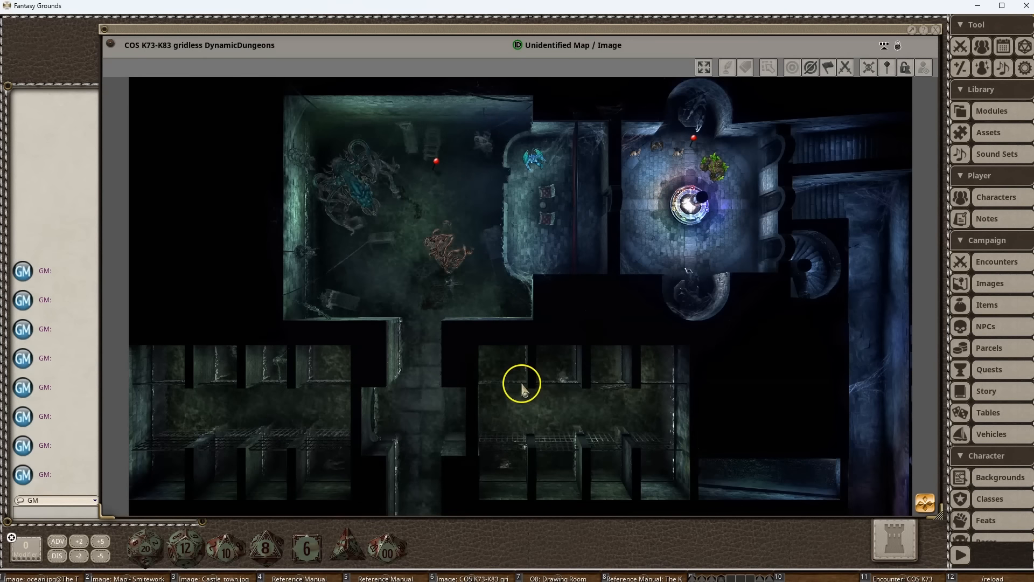
{"action": "left_click", "coordinate": [937, 29]}
{"action": "scroll", "coordinate": [595, 392], "scroll_direction": "down", "scroll_amount": 3}
{"action": "scroll", "coordinate": [596, 404], "scroll_direction": "up", "scroll_amount": 7}
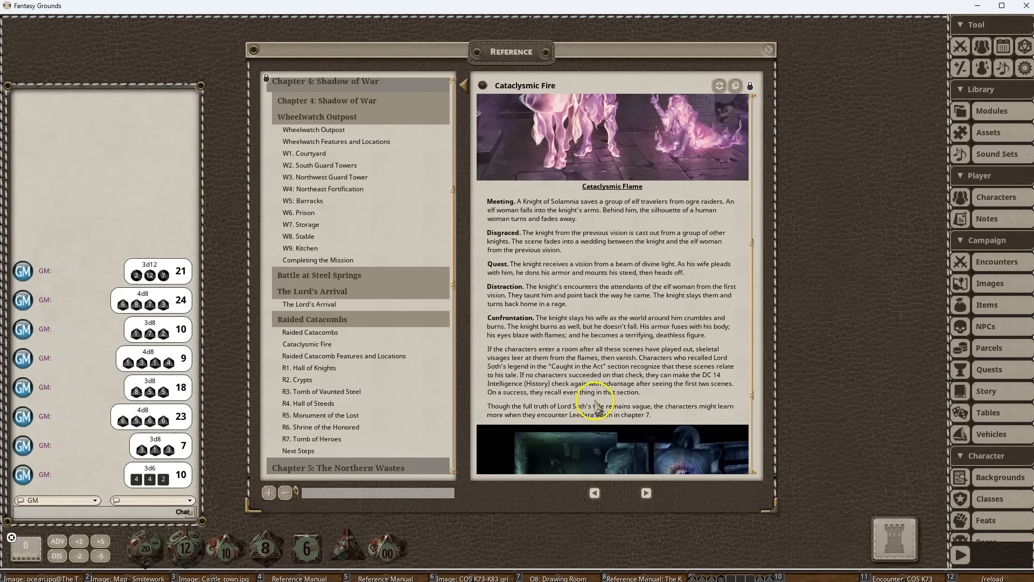
Unlock the Cataclysmic Fire page and add a text block with an image beside it below the COS K73-K83 map.
{"action": "scroll", "coordinate": [605, 372], "scroll_direction": "down", "scroll_amount": 6}
{"action": "scroll", "coordinate": [605, 350], "scroll_direction": "down", "scroll_amount": 2}
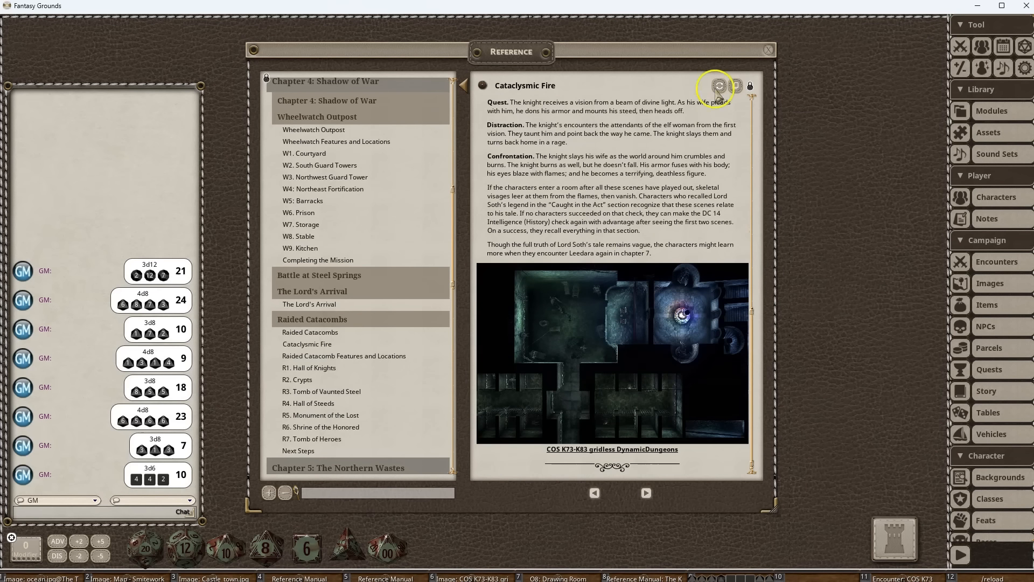
{"action": "left_click", "coordinate": [750, 86]}
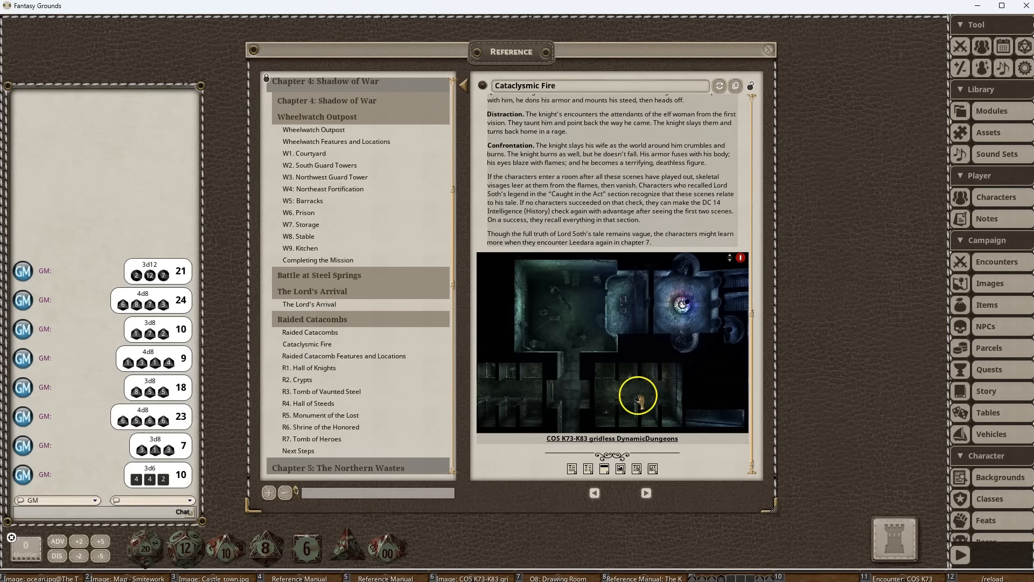
{"action": "left_click", "coordinate": [636, 469]}
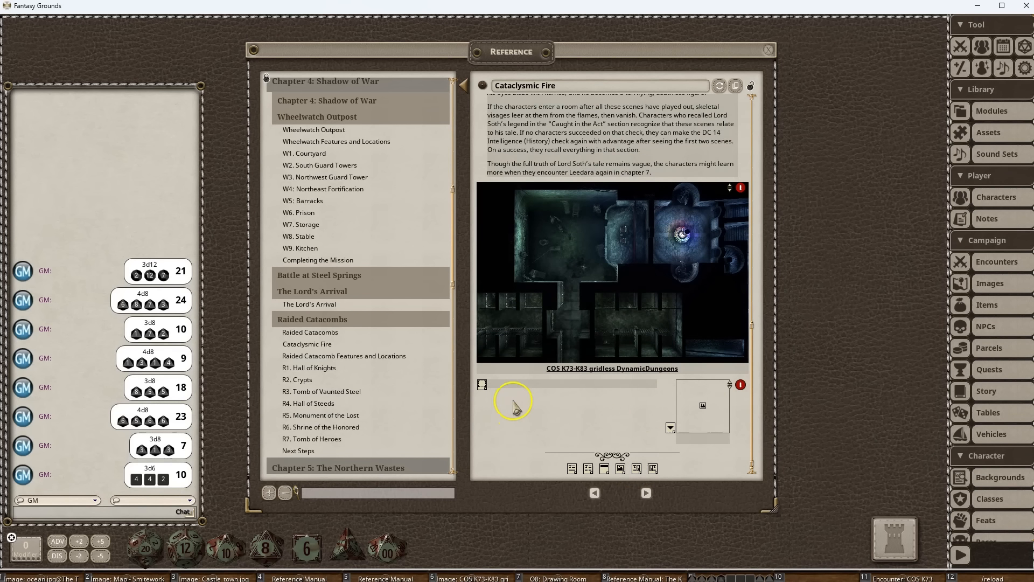
Fill the new block's image placeholder with the "Betrayal at Hi…" image from the campaign's Dynamic Dungeons assets folder.
{"action": "left_click", "coordinate": [973, 133]}
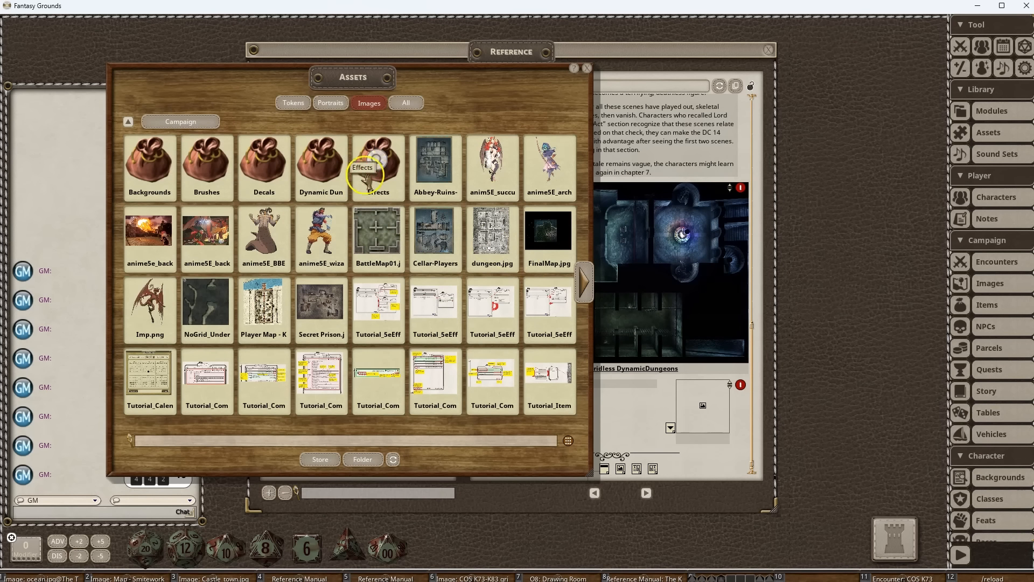
{"action": "left_click", "coordinate": [313, 162]}
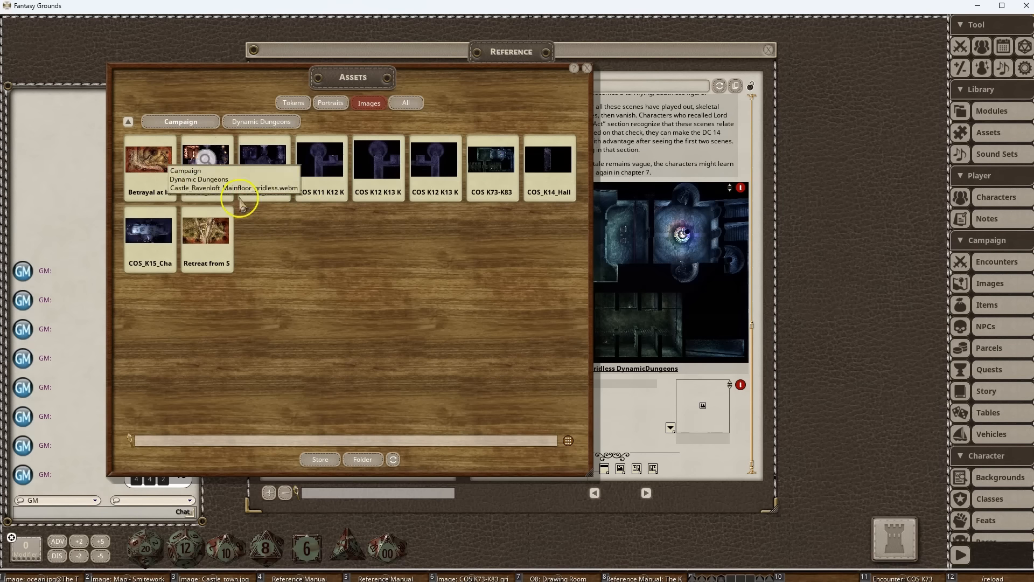
{"action": "left_click_drag", "start_coordinate": [152, 164], "coordinate": [713, 398]}
{"action": "scroll", "coordinate": [635, 307], "scroll_direction": "down", "scroll_amount": 3}
{"action": "left_click_drag", "start_coordinate": [674, 69], "coordinate": [820, 83]}
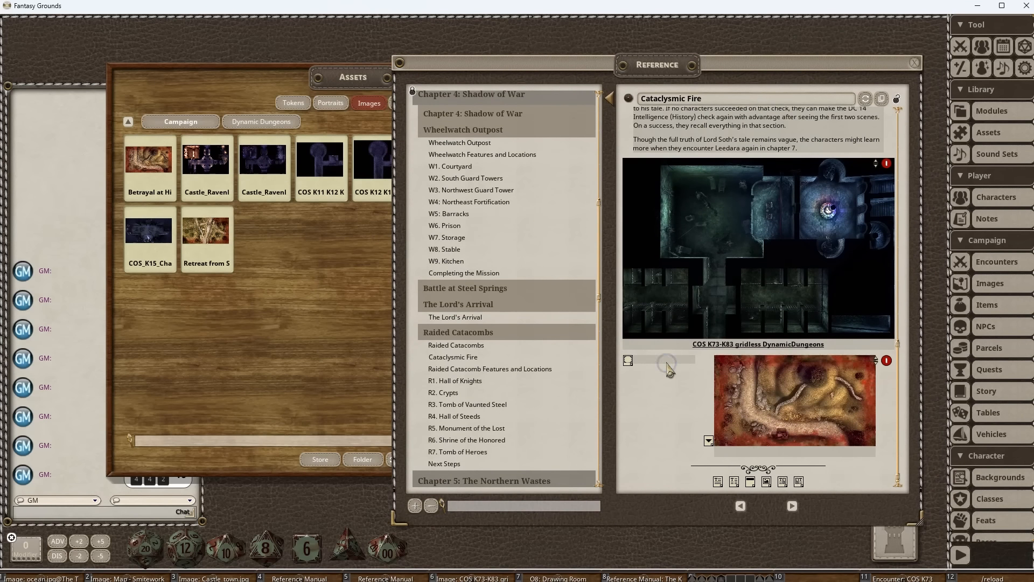
Enter "Test Text" in the block beside the image, give it an ornate scrollwork frame, and lock the page.
{"action": "type", "text": "Test T"}
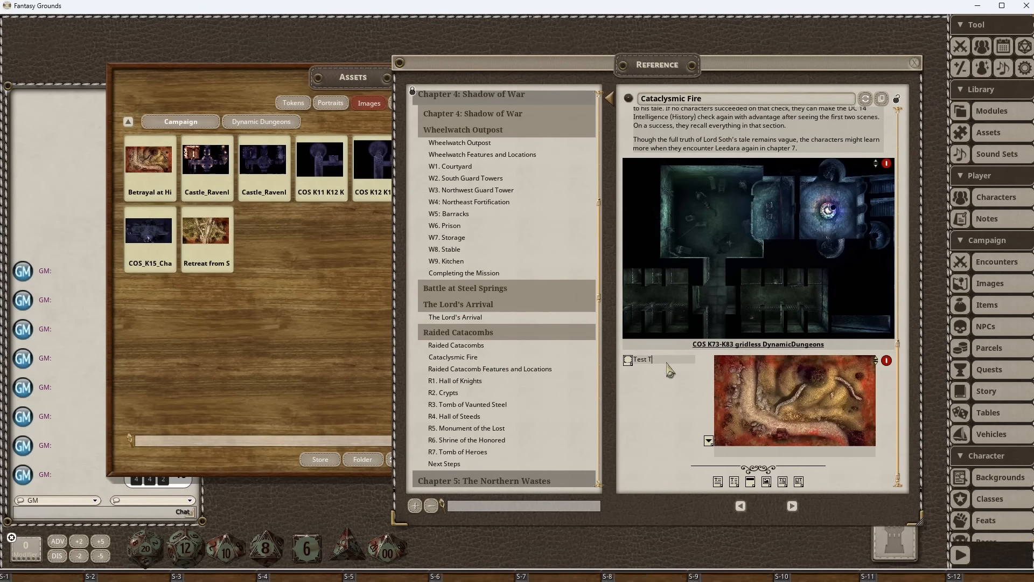
{"action": "type", "text": "ext"}
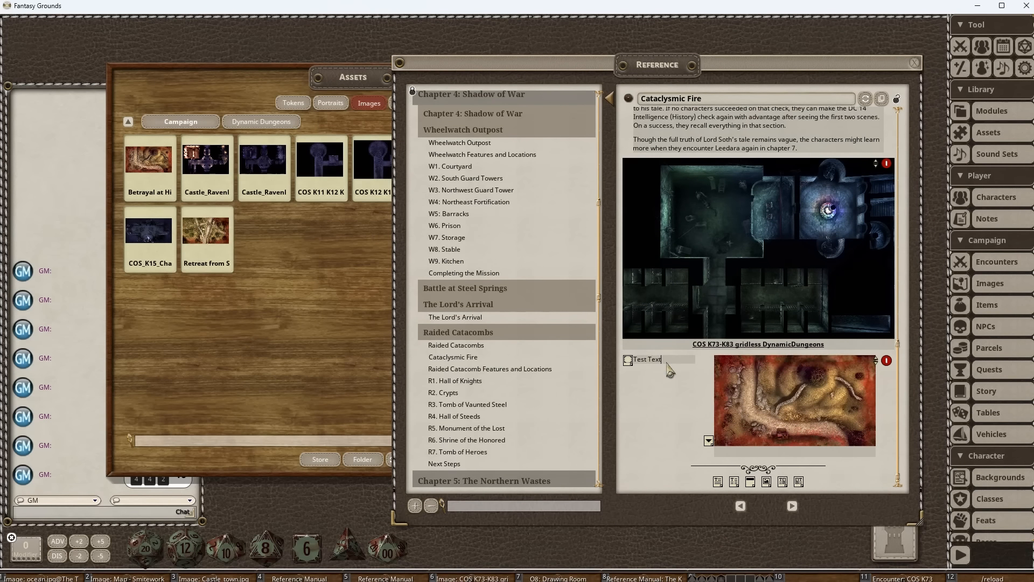
{"action": "left_click", "coordinate": [629, 361]}
{"action": "left_click", "coordinate": [505, 344]}
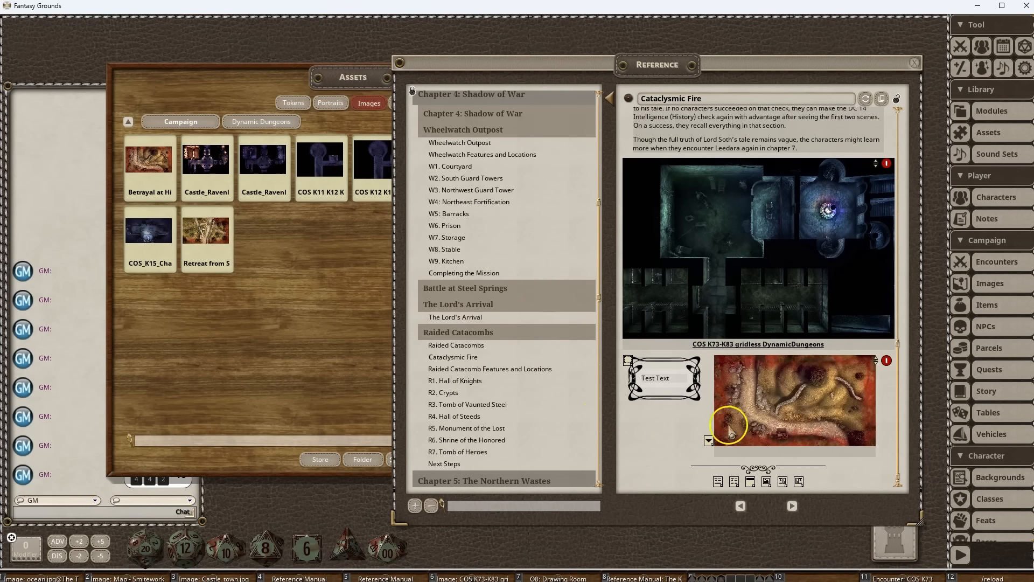
{"action": "left_click", "coordinate": [898, 100]}
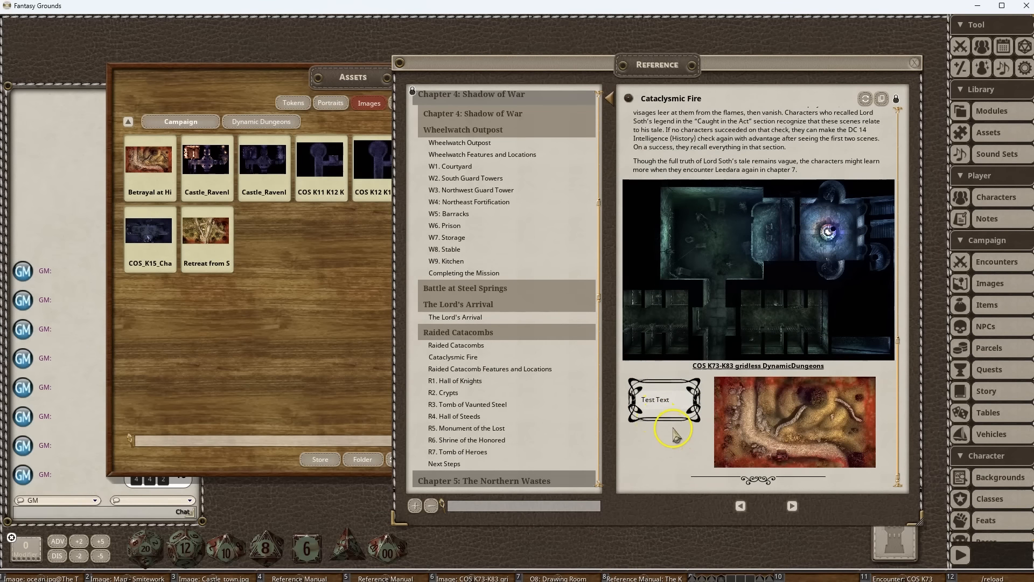
Review the locked Cataclysmic Fire page from its end back to its beginning and copy its record content.
{"action": "scroll", "coordinate": [660, 401], "scroll_direction": "up", "scroll_amount": 3}
{"action": "scroll", "coordinate": [654, 383], "scroll_direction": "down", "scroll_amount": 3}
{"action": "scroll", "coordinate": [654, 389], "scroll_direction": "up", "scroll_amount": 15}
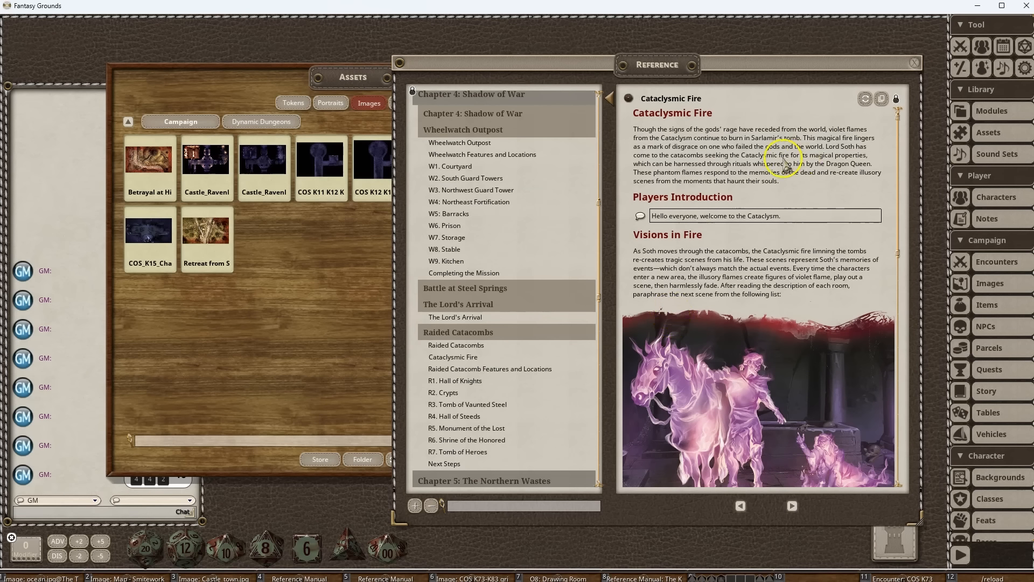
{"action": "left_click", "coordinate": [884, 103]}
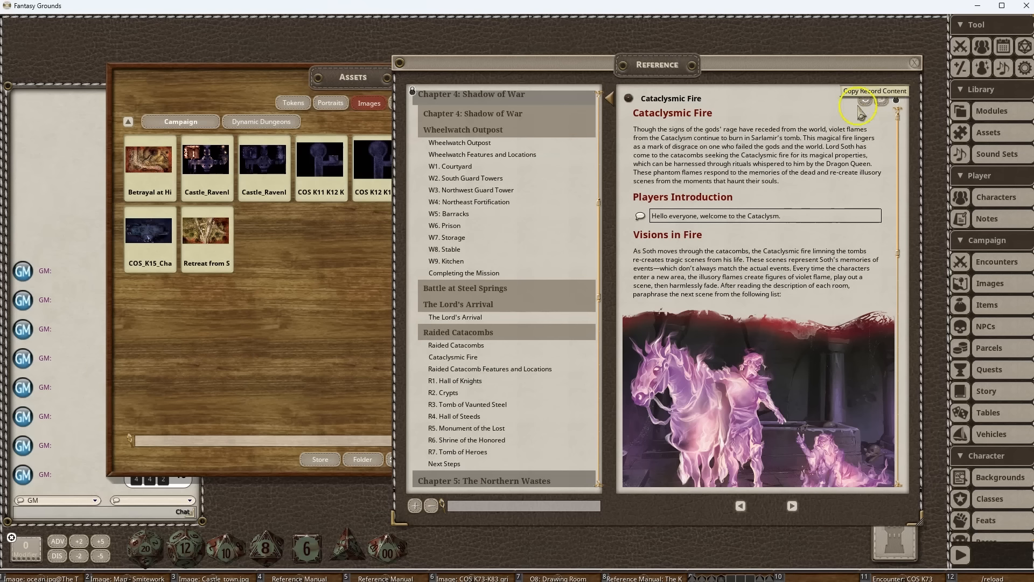
Unlock the reference manual's chapter index for editing and go down to Chapter 4: Shadow of War.
{"action": "left_click", "coordinate": [438, 98]}
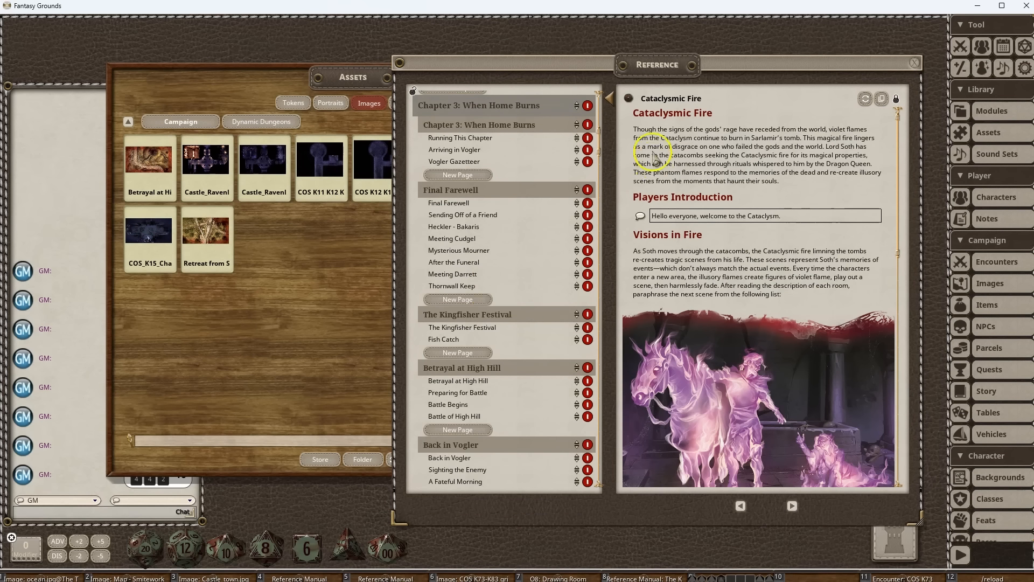
{"action": "scroll", "coordinate": [518, 312], "scroll_direction": "down", "scroll_amount": 10}
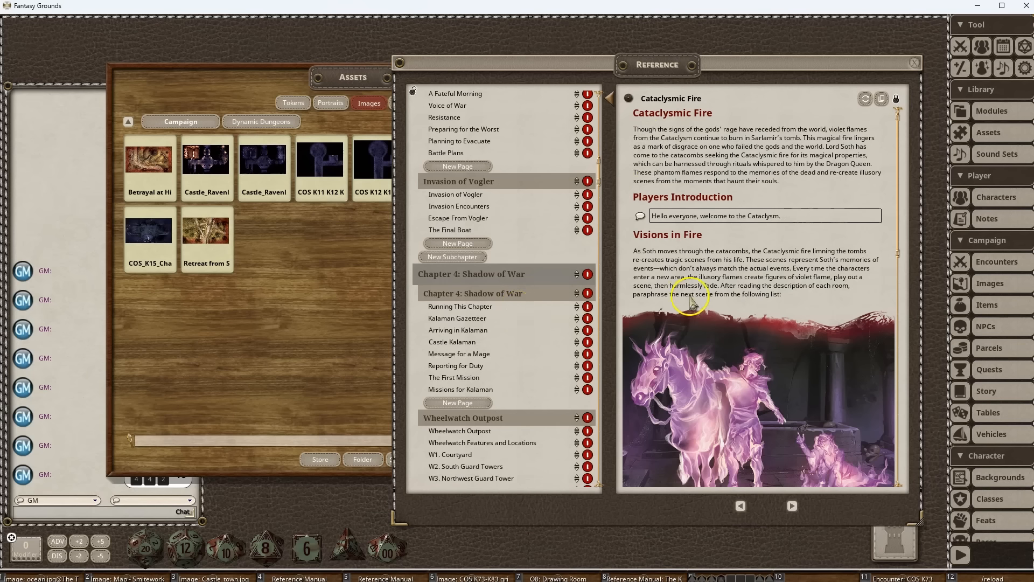
Add a new page named "My Version" at the end of the Raided Catacombs subchapter.
{"action": "scroll", "coordinate": [692, 302], "scroll_direction": "down", "scroll_amount": 10}
{"action": "scroll", "coordinate": [525, 369], "scroll_direction": "down", "scroll_amount": 3}
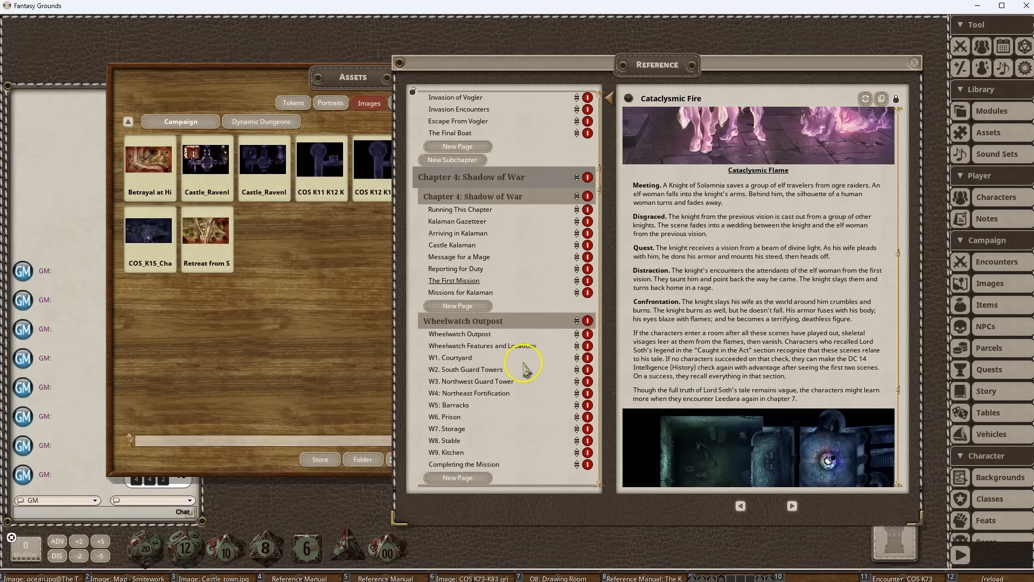
{"action": "scroll", "coordinate": [525, 369], "scroll_direction": "down", "scroll_amount": 11}
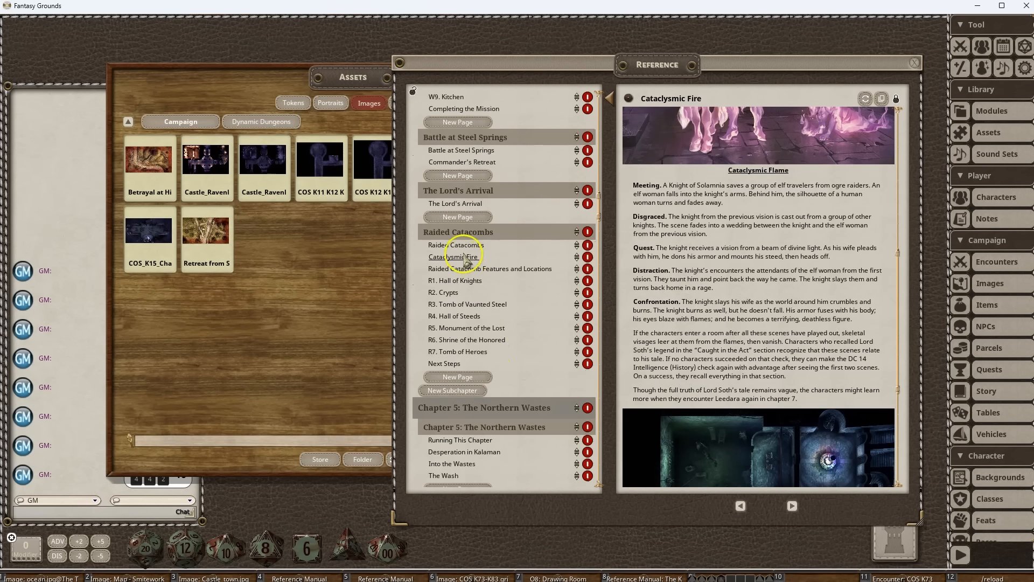
{"action": "left_click", "coordinate": [459, 377]}
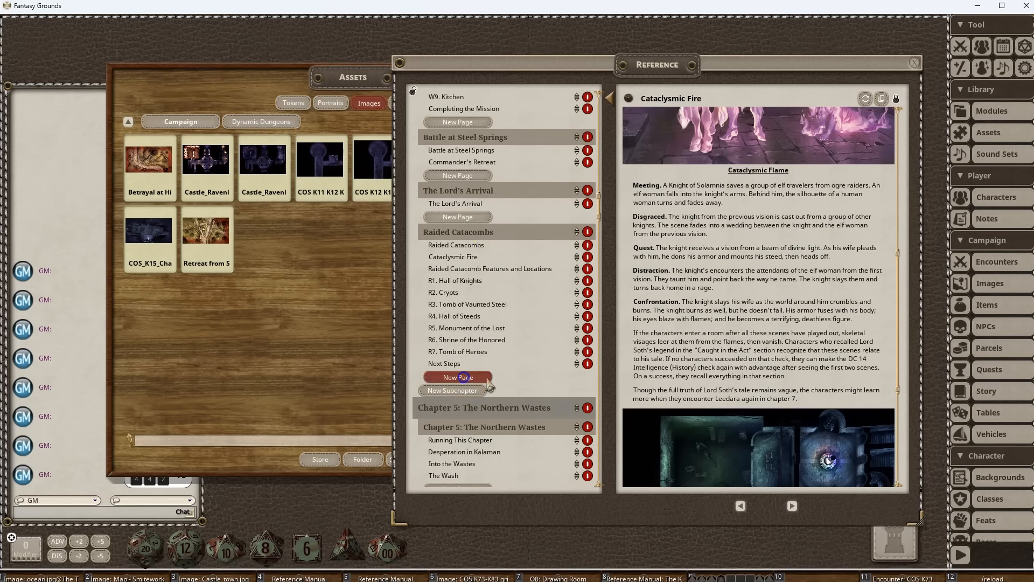
{"action": "type", "text": "My Version"}
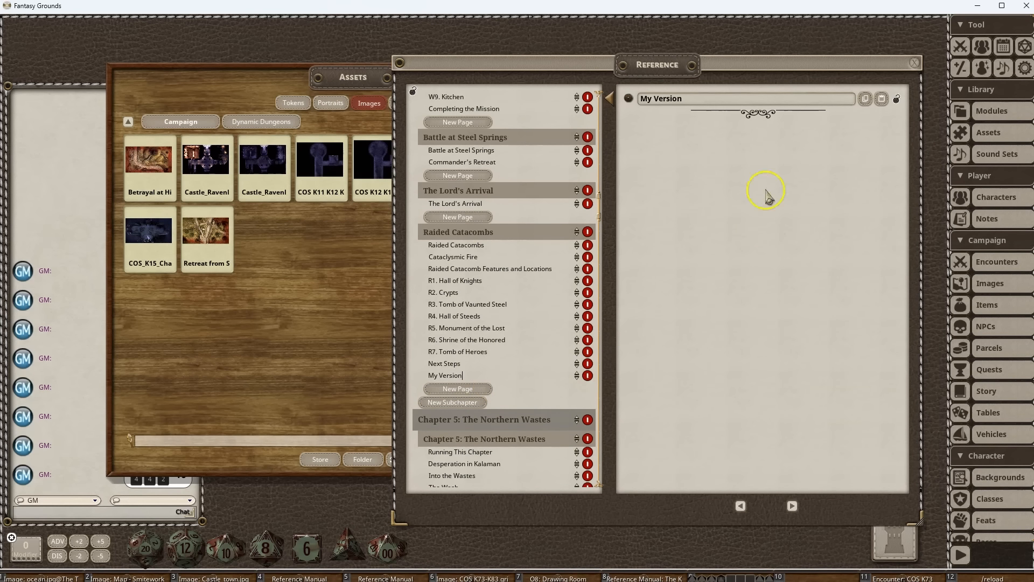
Paste the copied Cataclysmic Fire record content into the empty My Version page.
{"action": "left_click", "coordinate": [747, 206]}
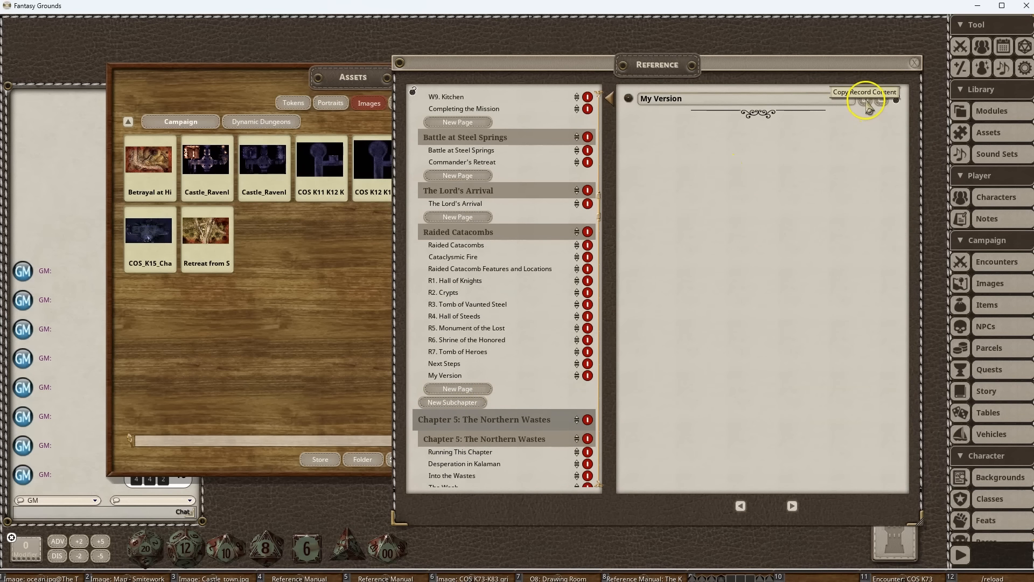
{"action": "left_click", "coordinate": [882, 102]}
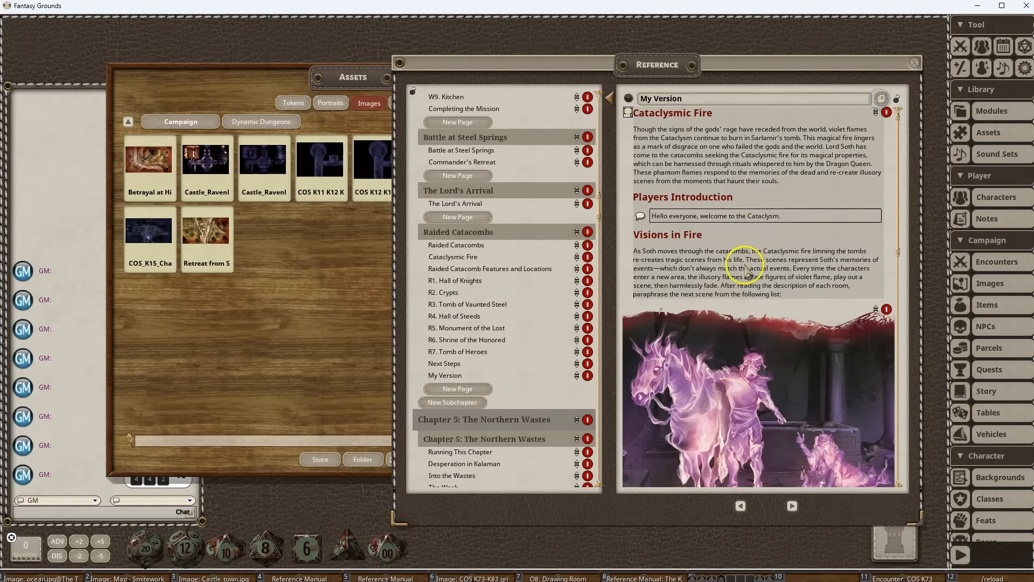
{"action": "scroll", "coordinate": [741, 281], "scroll_direction": "down", "scroll_amount": 5}
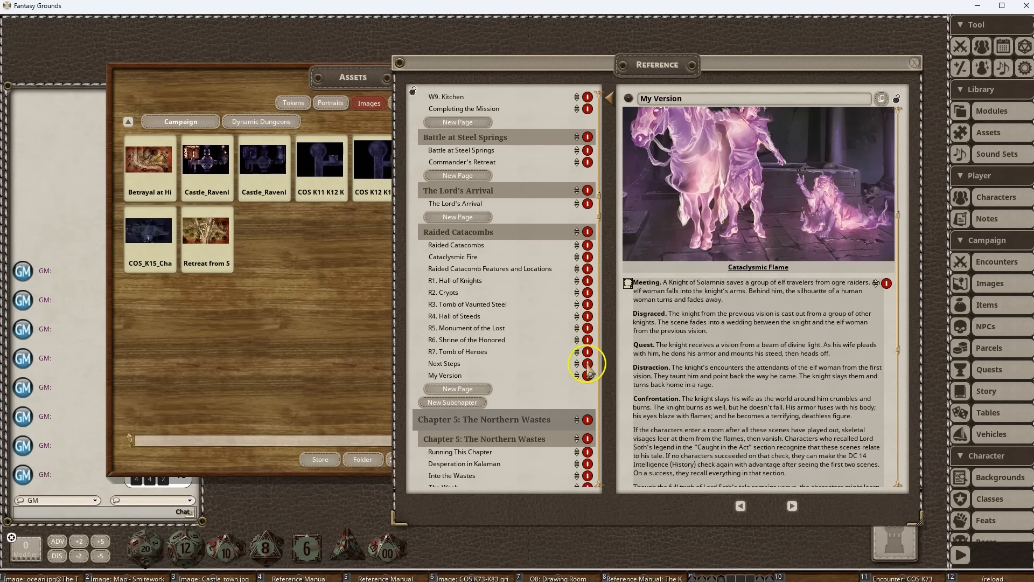
Move the My Version page up the Raided Catacombs subchapter until it sits directly below Cataclysmic Fire.
{"action": "left_click", "coordinate": [577, 373]}
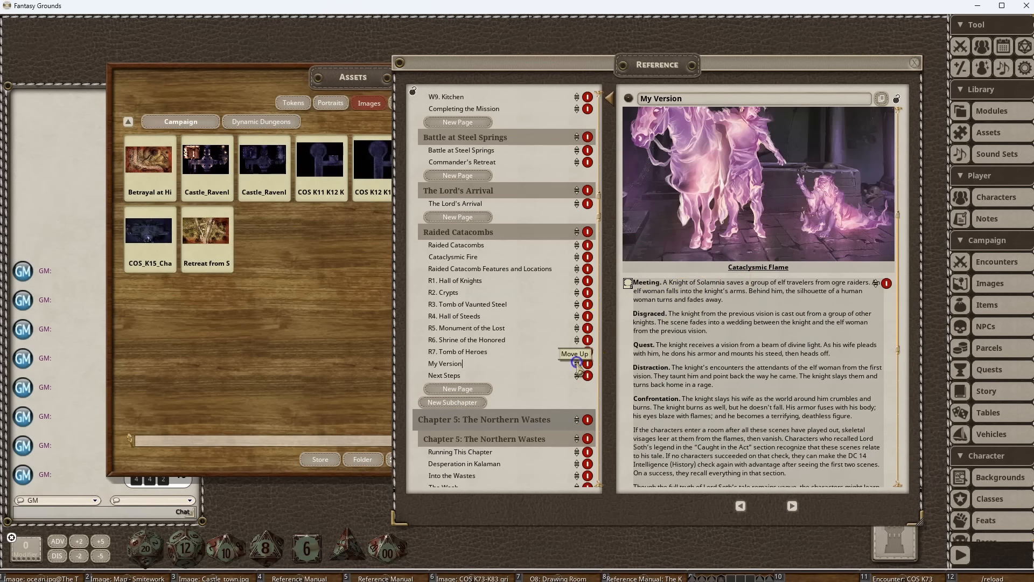
{"action": "left_click", "coordinate": [577, 360]}
{"action": "left_click", "coordinate": [576, 349]}
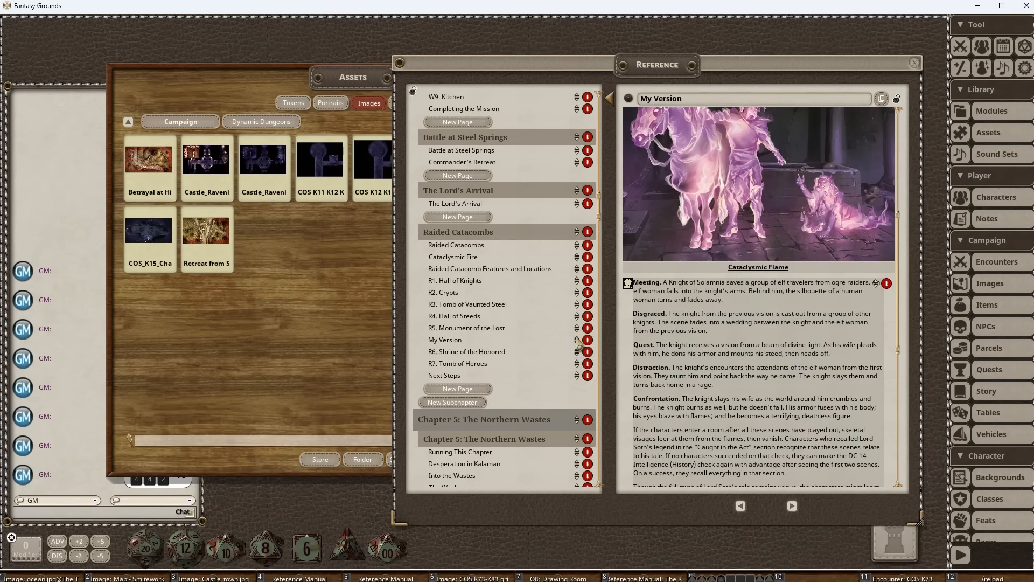
{"action": "left_click", "coordinate": [577, 337]}
{"action": "left_click", "coordinate": [576, 326]}
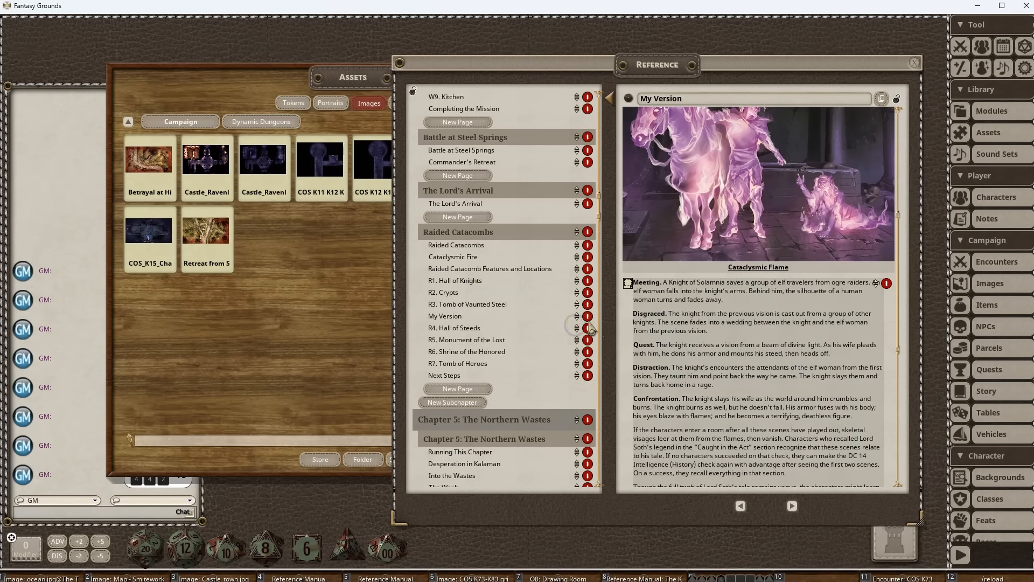
{"action": "left_click", "coordinate": [577, 314]}
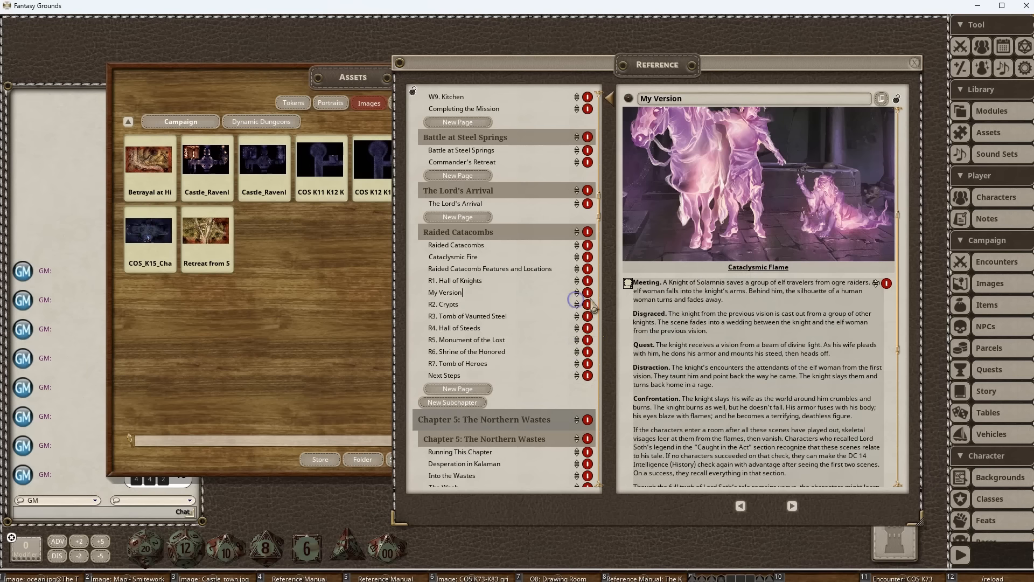
{"action": "left_click", "coordinate": [576, 290]}
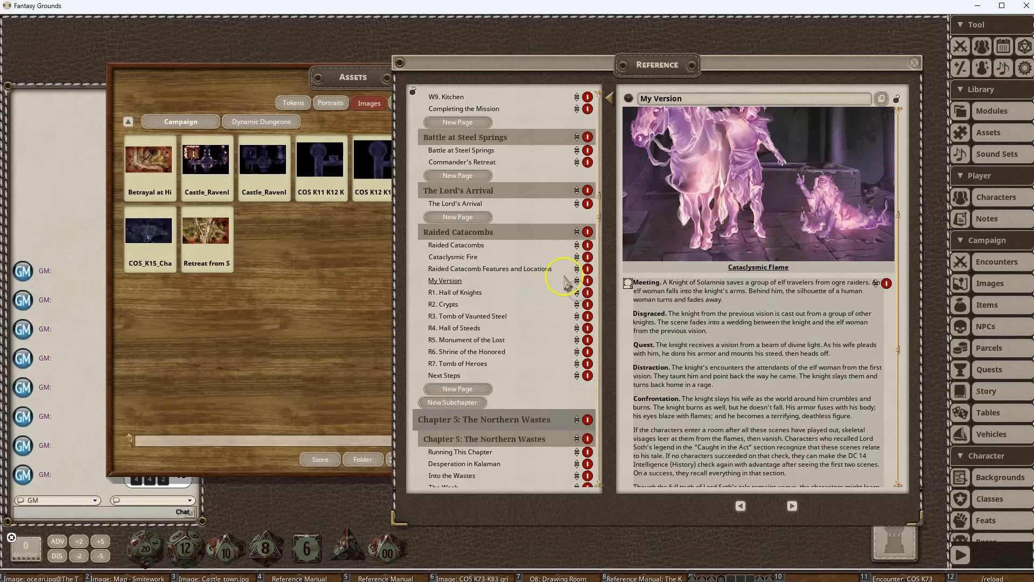
{"action": "left_click", "coordinate": [576, 279]}
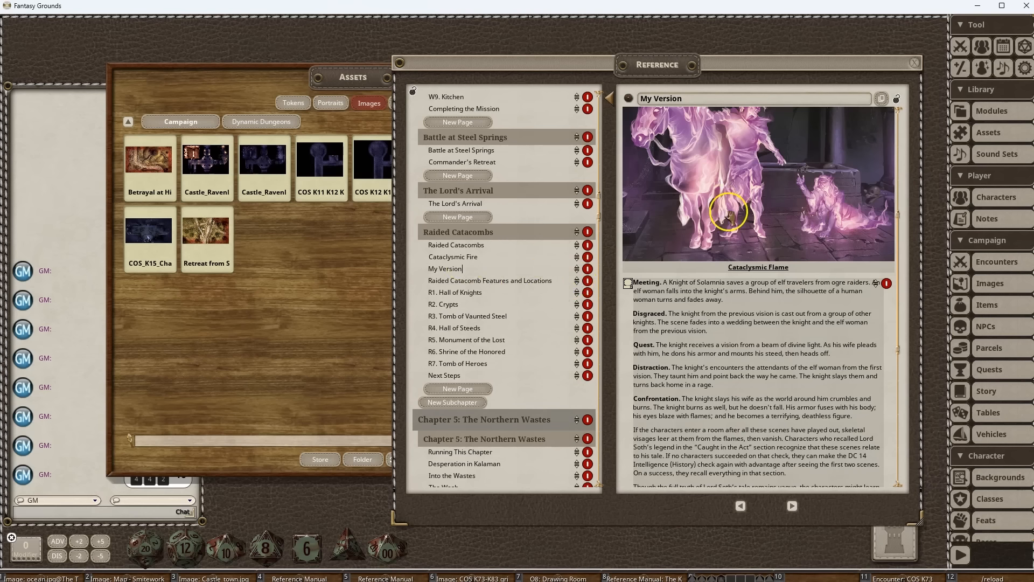
Open the original Cataclysmic Fire page and revert its changes to the original module data.
{"action": "left_click", "coordinate": [470, 257]}
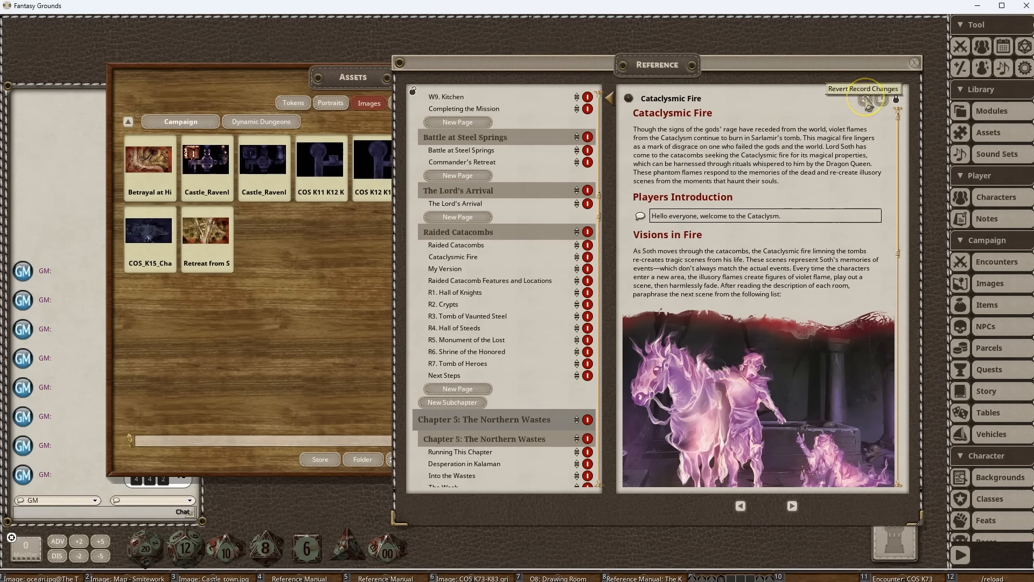
{"action": "left_click", "coordinate": [865, 99]}
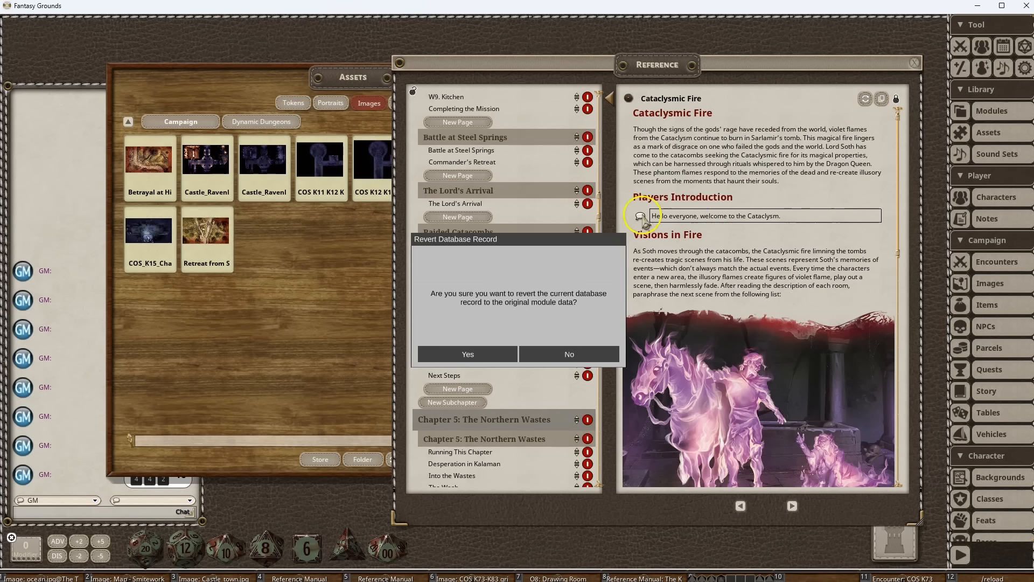
{"action": "left_click", "coordinate": [491, 354]}
{"action": "scroll", "coordinate": [717, 296], "scroll_direction": "down", "scroll_amount": 2}
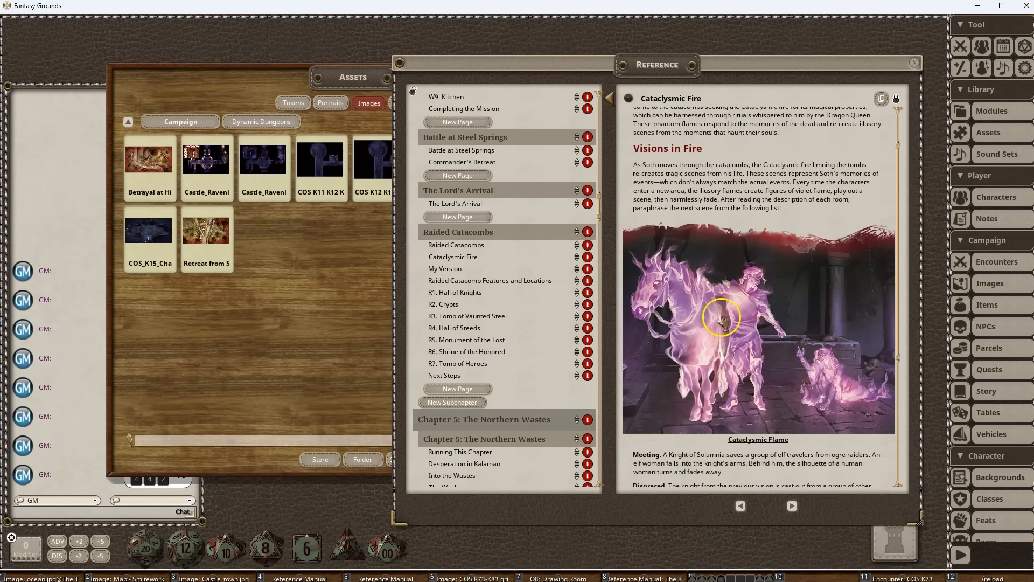
{"action": "scroll", "coordinate": [658, 296], "scroll_direction": "up", "scroll_amount": 2}
Reopen the My Version page and lock both the page and the manual's contents list against editing.
{"action": "left_click", "coordinate": [451, 268]}
{"action": "scroll", "coordinate": [755, 228], "scroll_direction": "down", "scroll_amount": 2}
{"action": "scroll", "coordinate": [798, 183], "scroll_direction": "up", "scroll_amount": 2}
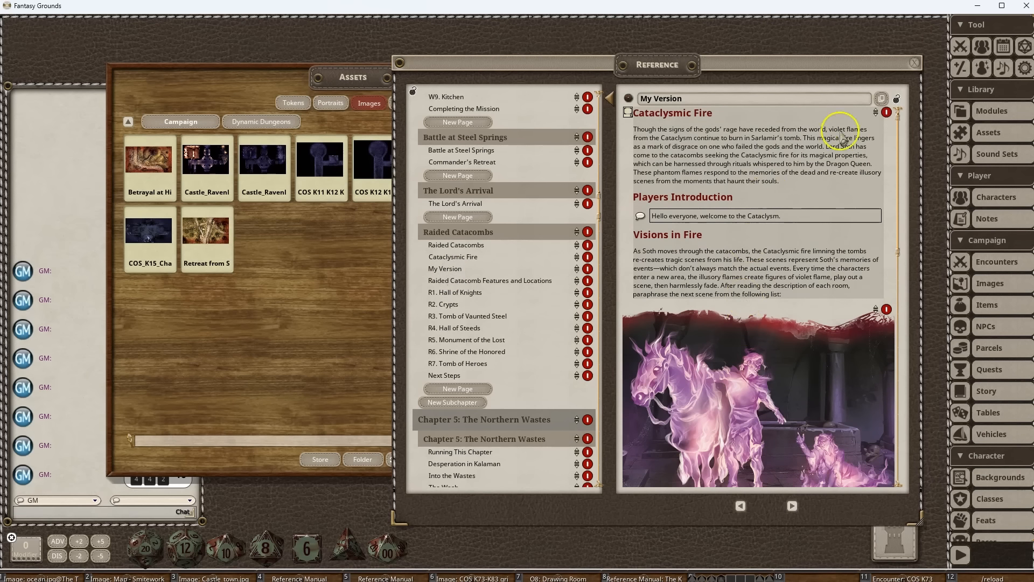
{"action": "left_click", "coordinate": [896, 98]}
{"action": "scroll", "coordinate": [776, 291], "scroll_direction": "down", "scroll_amount": 2}
{"action": "scroll", "coordinate": [776, 291], "scroll_direction": "up", "scroll_amount": 2}
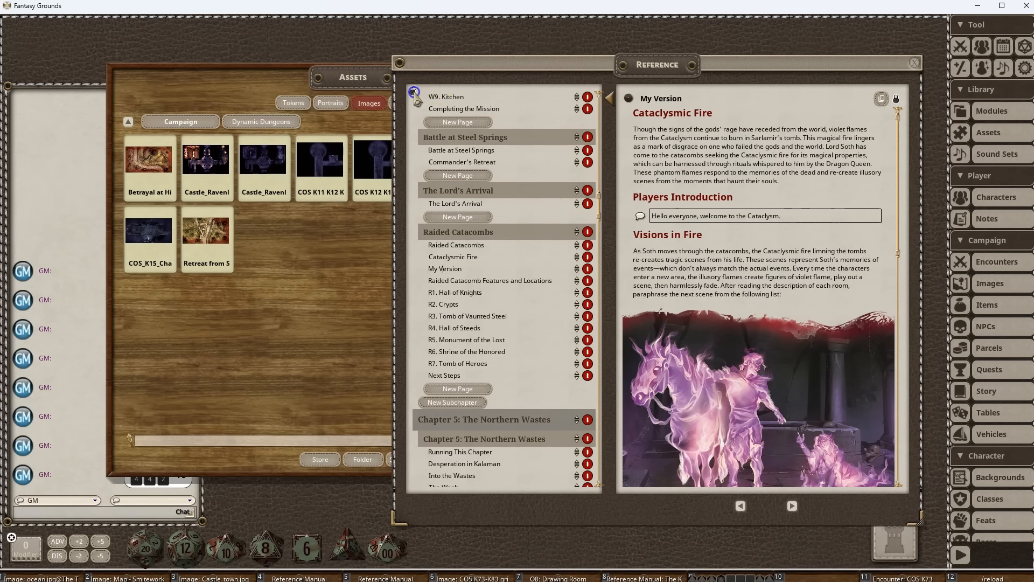
{"action": "left_click", "coordinate": [413, 93]}
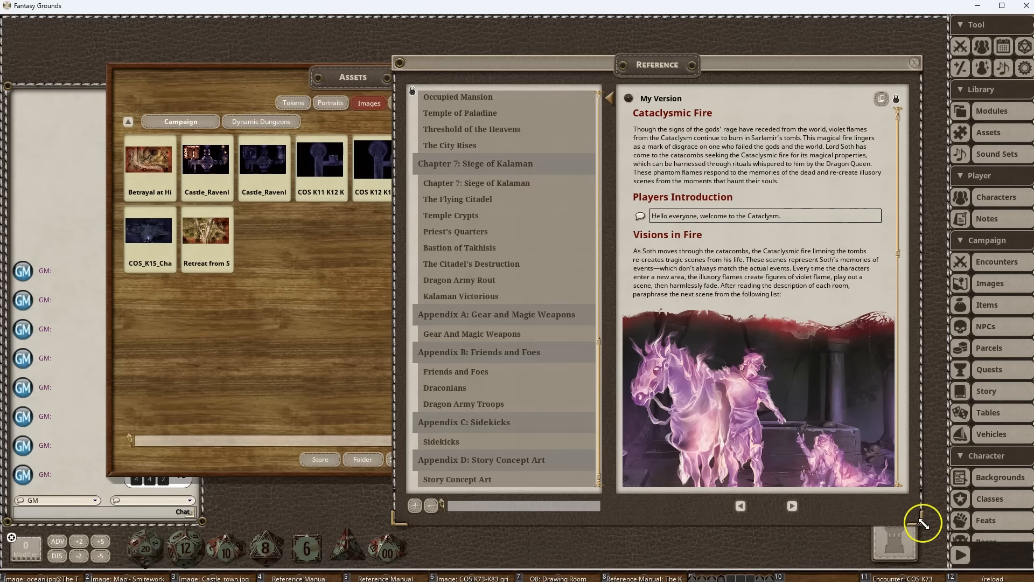
Narrow the Reference window to its contents list and move it over the Assets window.
{"action": "left_click_drag", "start_coordinate": [922, 520], "coordinate": [542, 520]}
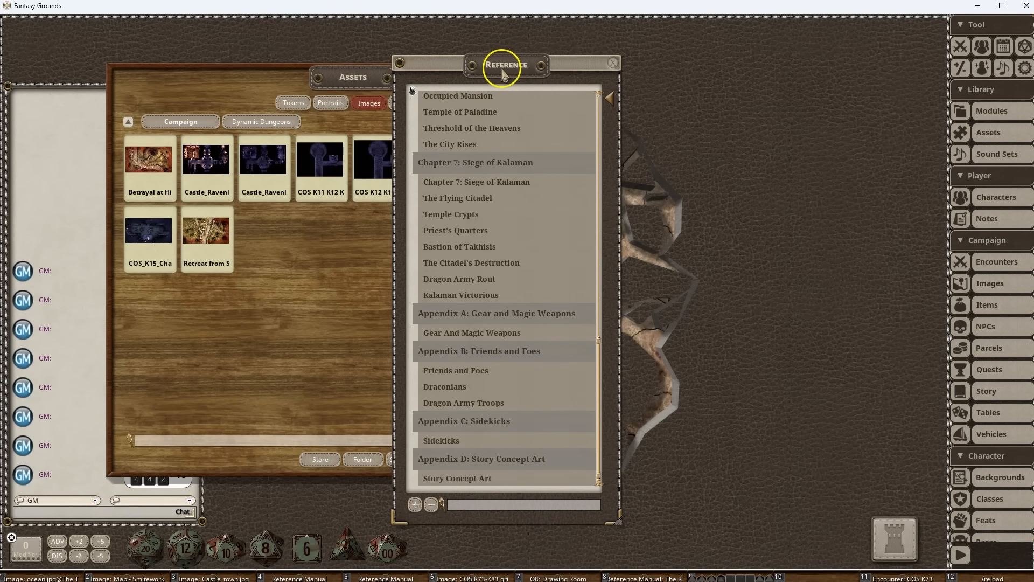
{"action": "left_click_drag", "start_coordinate": [501, 62], "coordinate": [209, 47]}
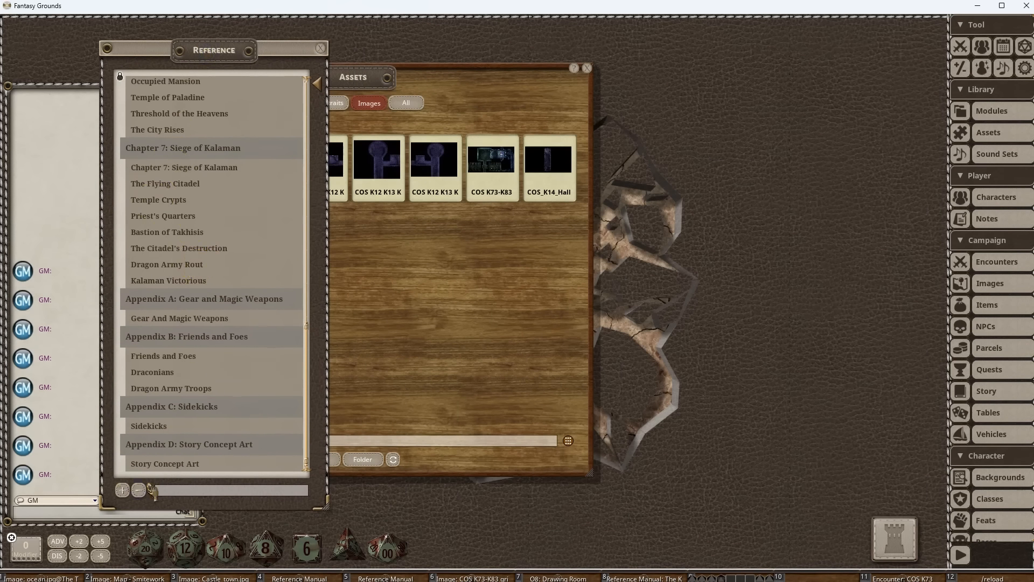
Expand all subchapters in the contents list, and collapse them all again.
{"action": "scroll", "coordinate": [185, 293], "scroll_direction": "up", "scroll_amount": 10}
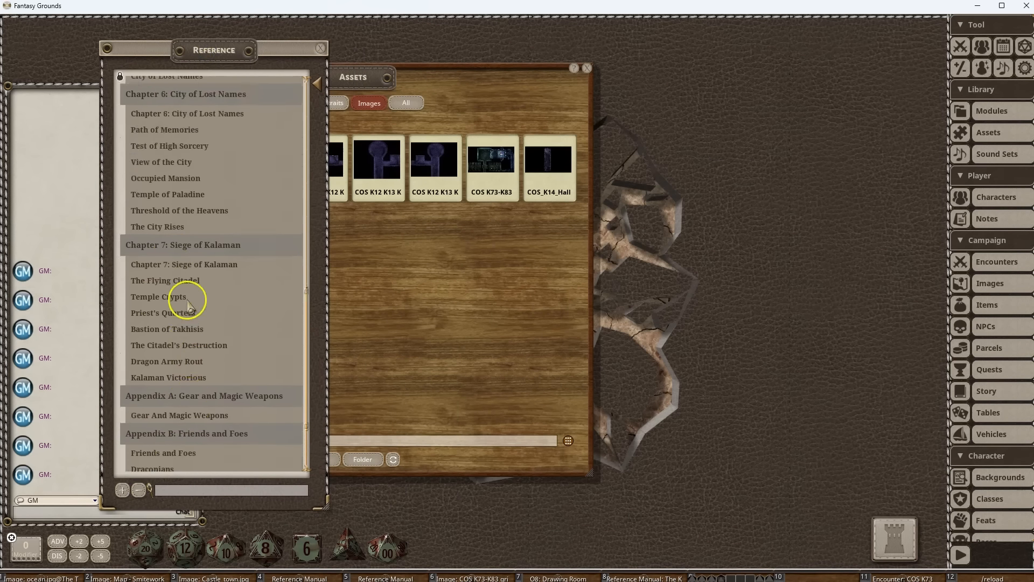
{"action": "left_click", "coordinate": [121, 489]}
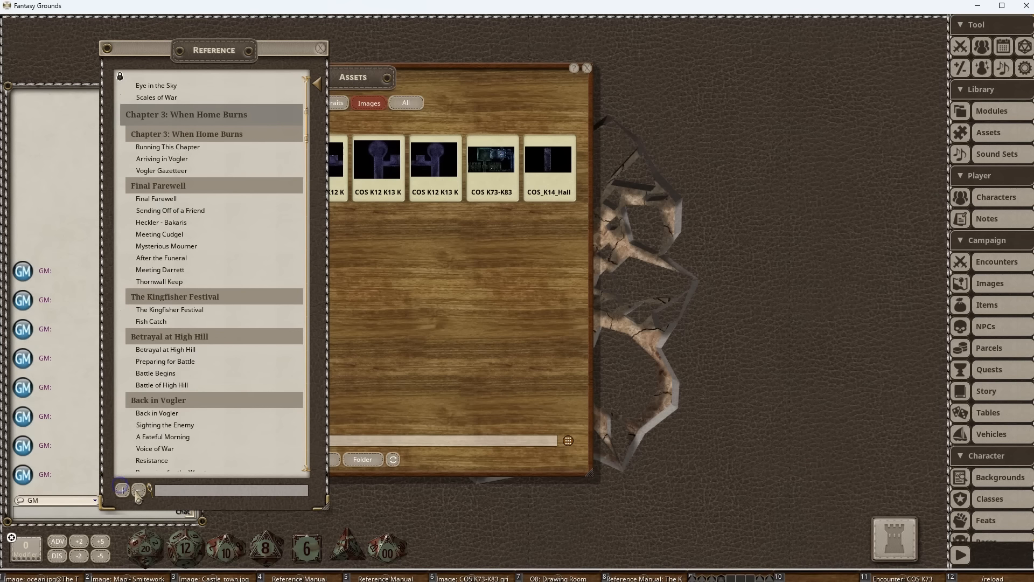
{"action": "left_click", "coordinate": [139, 495]}
{"action": "scroll", "coordinate": [180, 247], "scroll_direction": "up", "scroll_amount": 1}
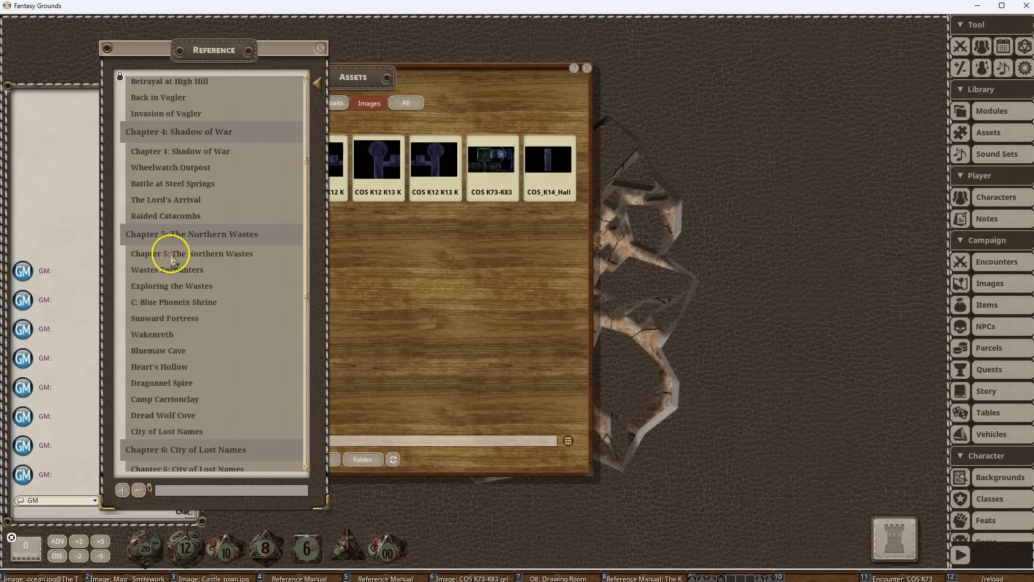
Expand individual subchapters, including Chapter 5: The Northern Wastes, Wastes Encounters, Exploring the Wastes and Chapter 6: City of Lost Names.
{"action": "left_click", "coordinate": [170, 252]}
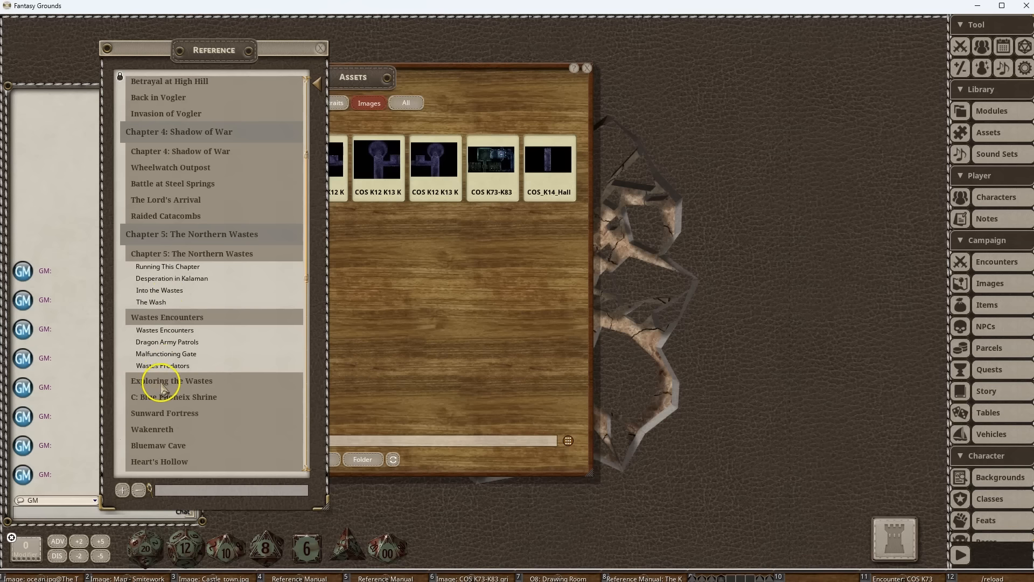
{"action": "left_click", "coordinate": [162, 380]}
{"action": "scroll", "coordinate": [164, 397], "scroll_direction": "down", "scroll_amount": 5}
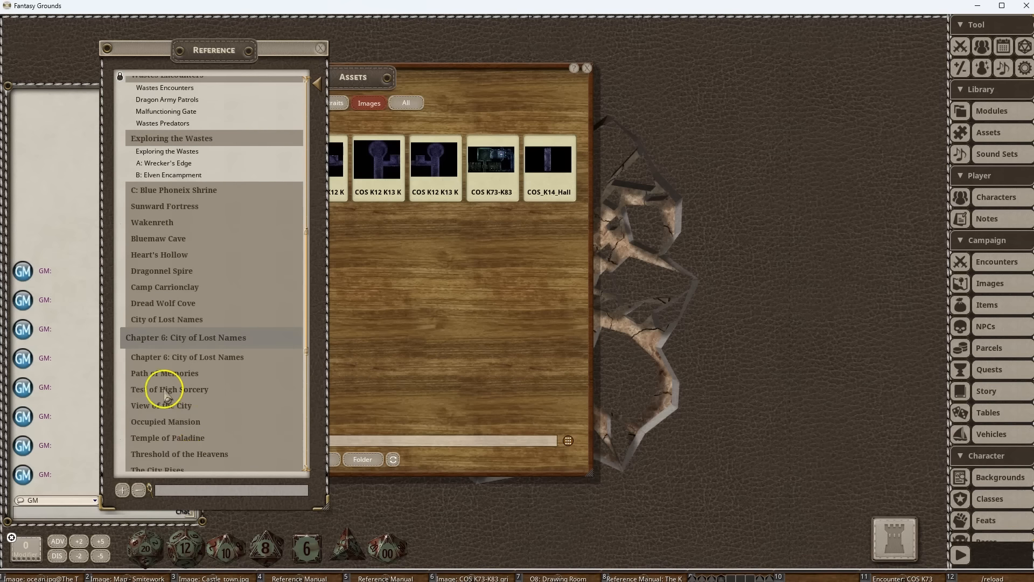
{"action": "left_click", "coordinate": [162, 358]}
{"action": "left_click", "coordinate": [164, 399]}
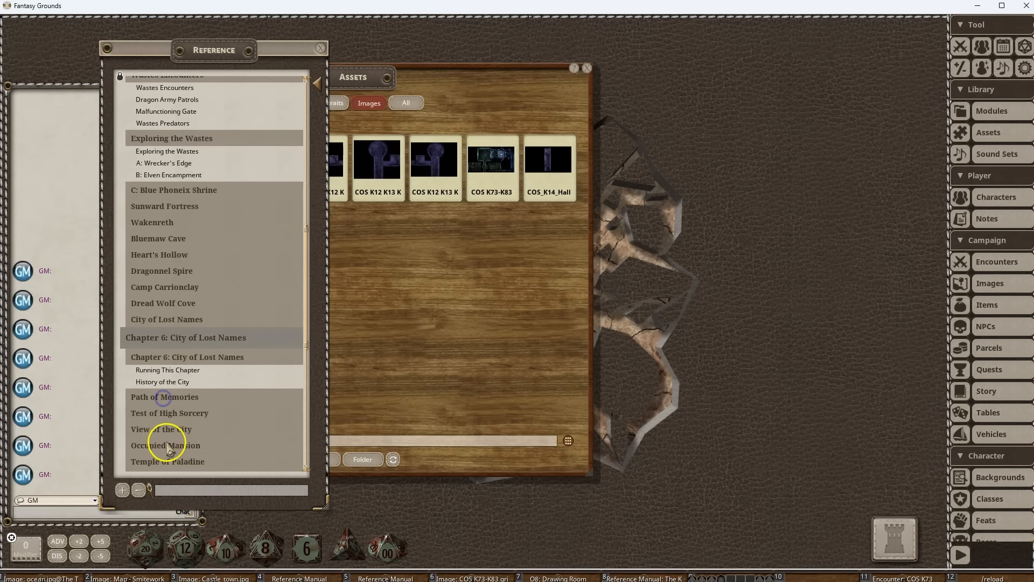
Expand the entire contents list and widen the Reference window to show the Kalaman Gazetteer page.
{"action": "left_click", "coordinate": [138, 490]}
{"action": "left_click", "coordinate": [122, 490]}
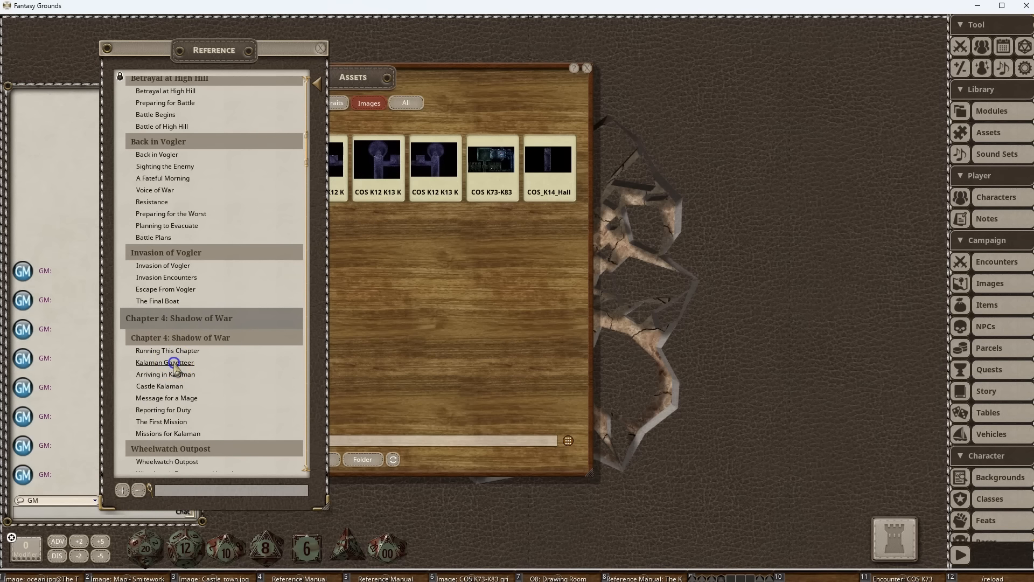
{"action": "left_click_drag", "start_coordinate": [328, 312], "coordinate": [784, 331]}
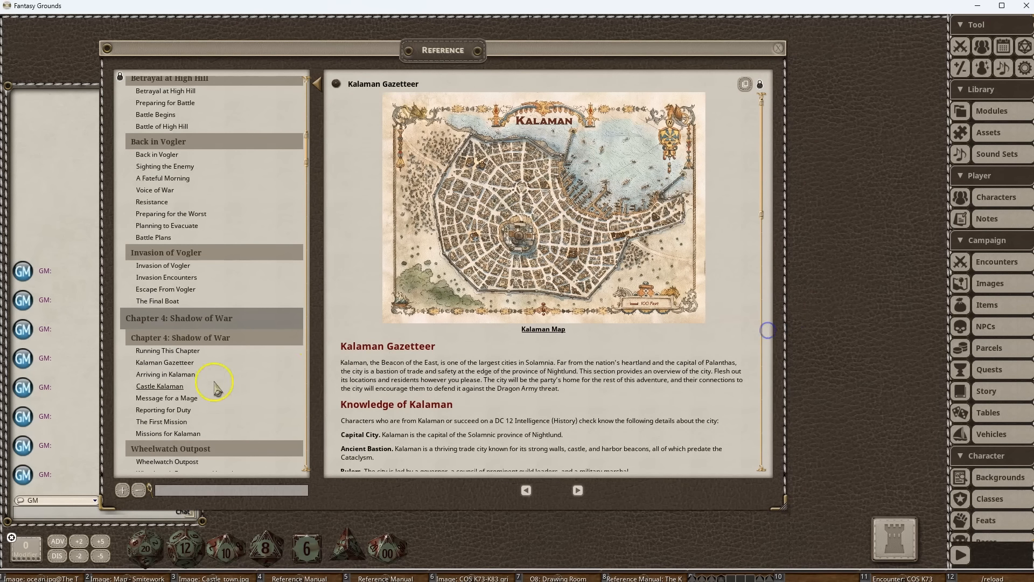
View the Escape From Vogler, Battle Begins and Preparing for Battle pages, and return to the start of the contents list.
{"action": "left_click", "coordinate": [173, 285]}
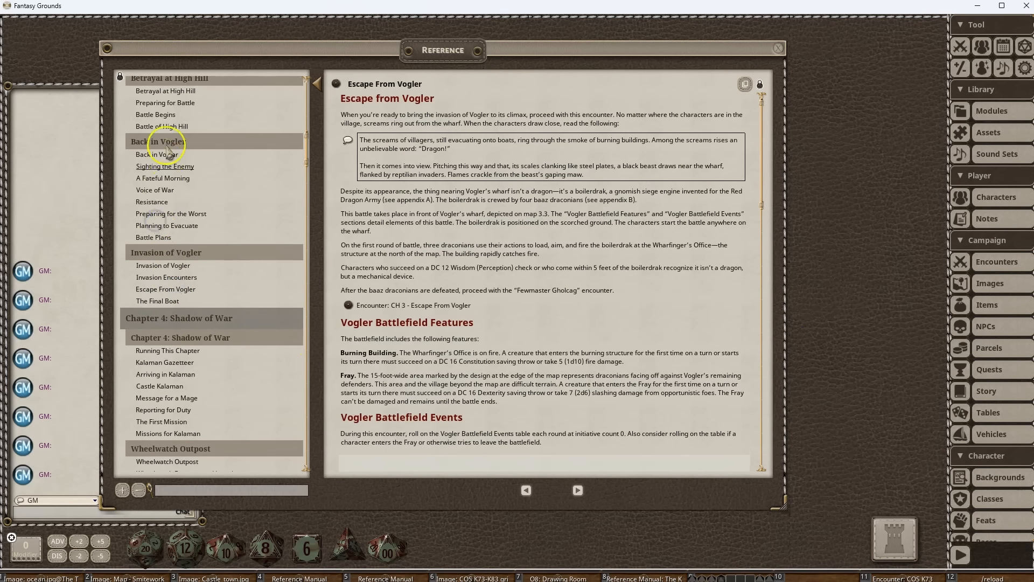
{"action": "left_click", "coordinate": [156, 114]}
{"action": "left_click", "coordinate": [165, 103]}
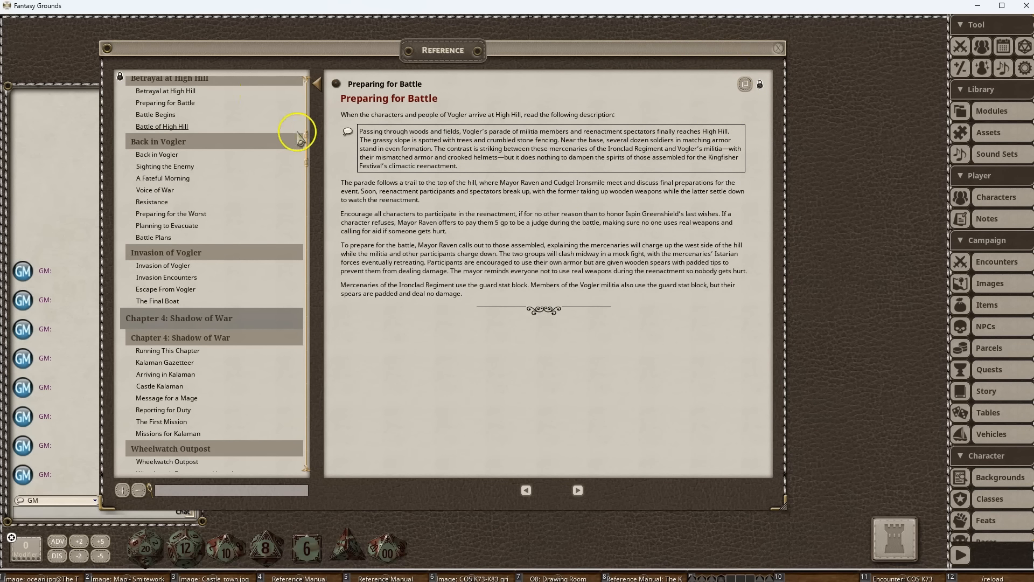
{"action": "left_click_drag", "start_coordinate": [305, 154], "coordinate": [308, 91]}
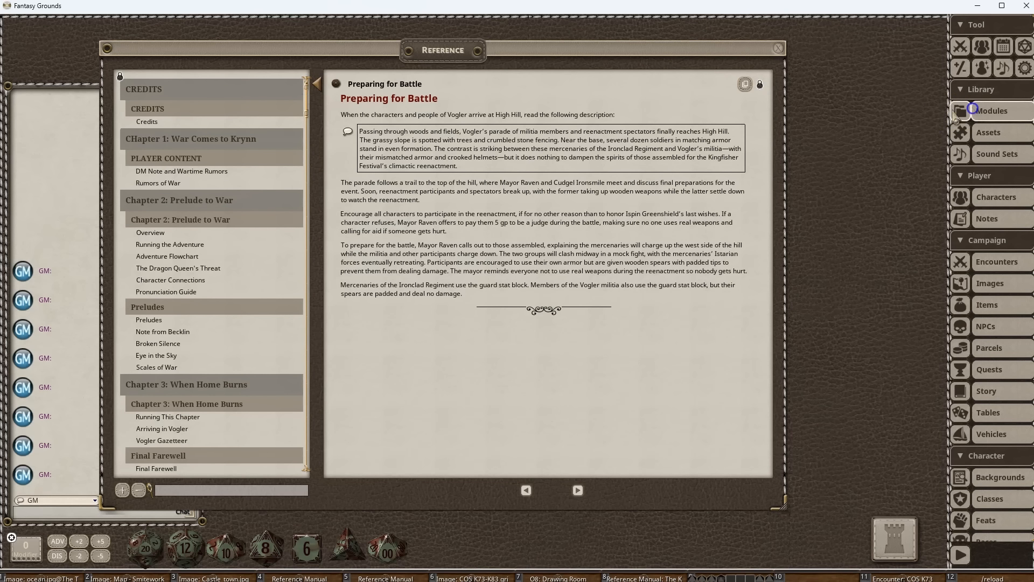
Display the D&D Dragonlance Shadow of the Dragon Queen module's contents and search the module activation list for "dragonlance".
{"action": "left_click", "coordinate": [984, 111]}
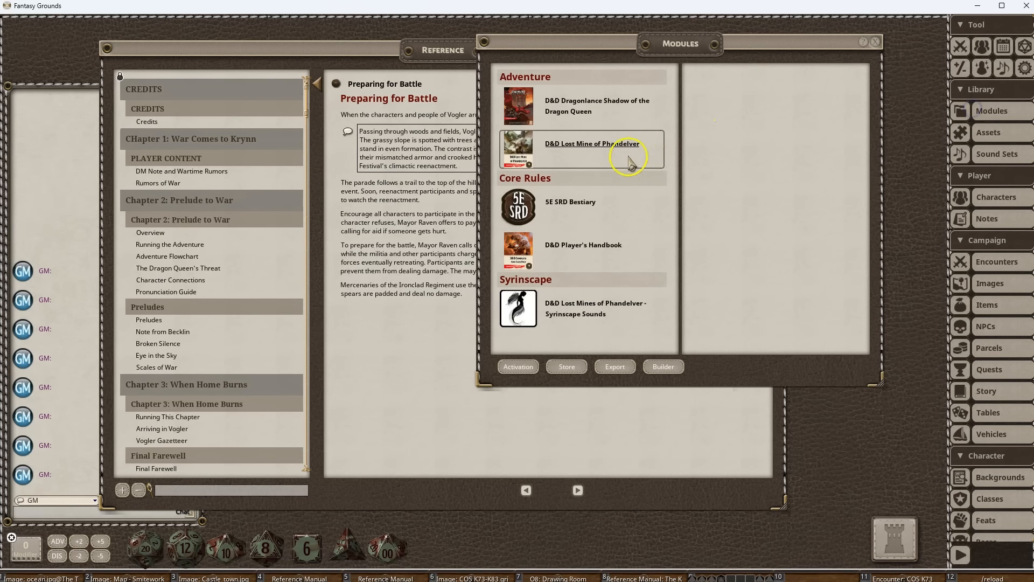
{"action": "left_click", "coordinate": [577, 106]}
{"action": "left_click", "coordinate": [518, 367]}
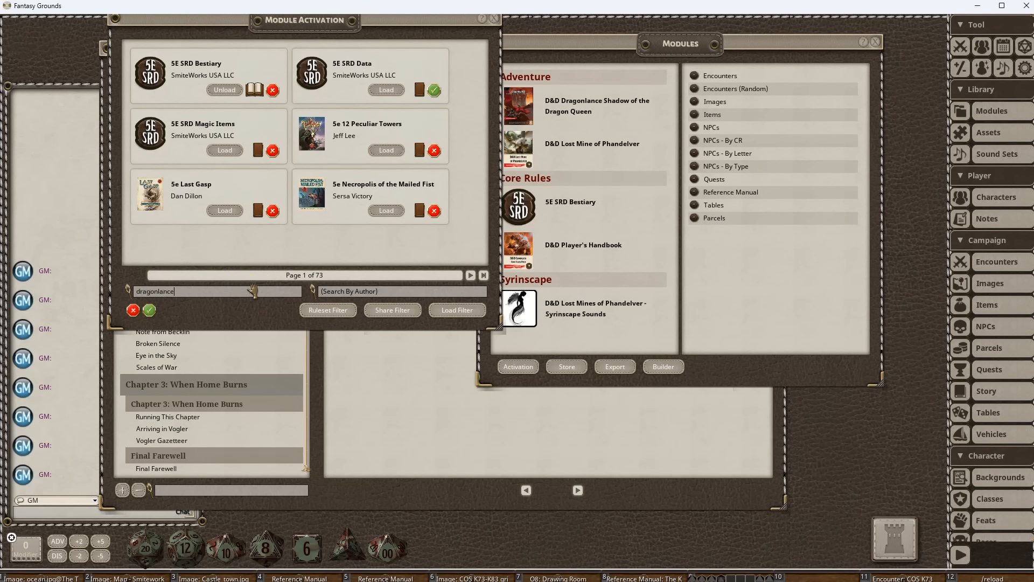
{"action": "key", "text": "Return"}
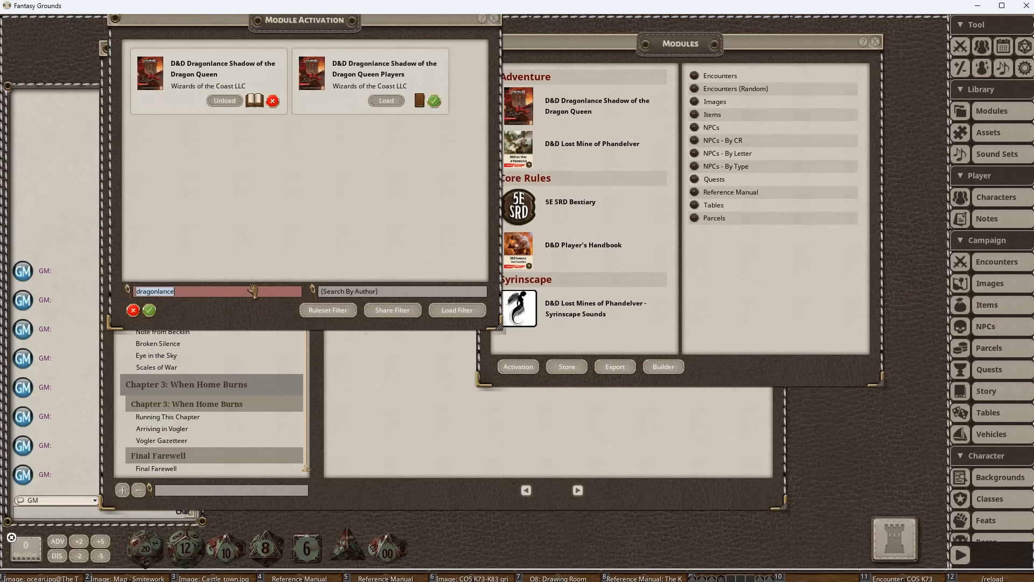
Move the Module Activation window aside and close both the Modules and Module Activation windows.
{"action": "right_click", "coordinate": [154, 86]}
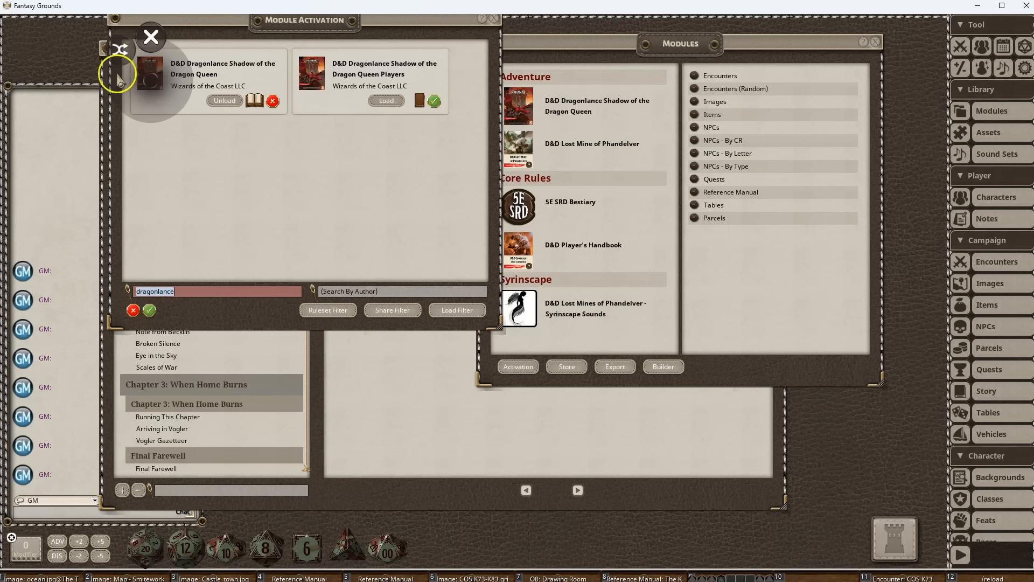
{"action": "left_click_drag", "start_coordinate": [353, 21], "coordinate": [485, 294]}
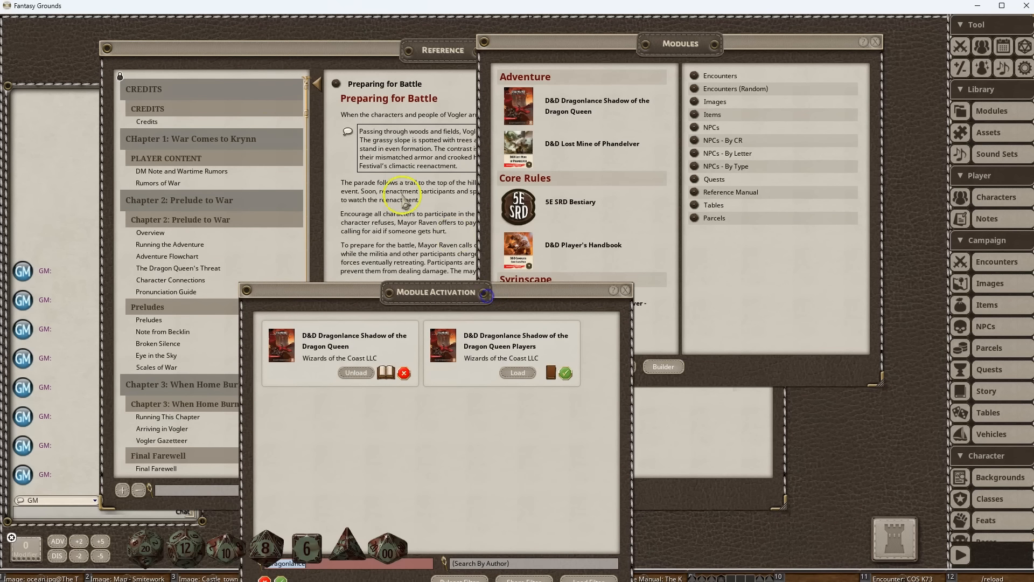
{"action": "left_click", "coordinate": [879, 41]}
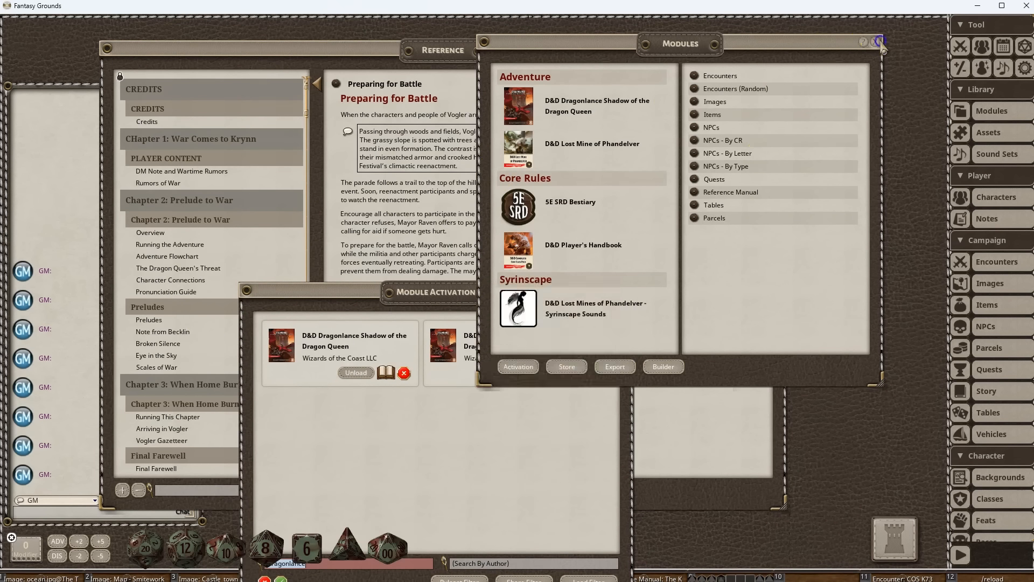
{"action": "left_click", "coordinate": [879, 42]}
{"action": "left_click", "coordinate": [625, 291]}
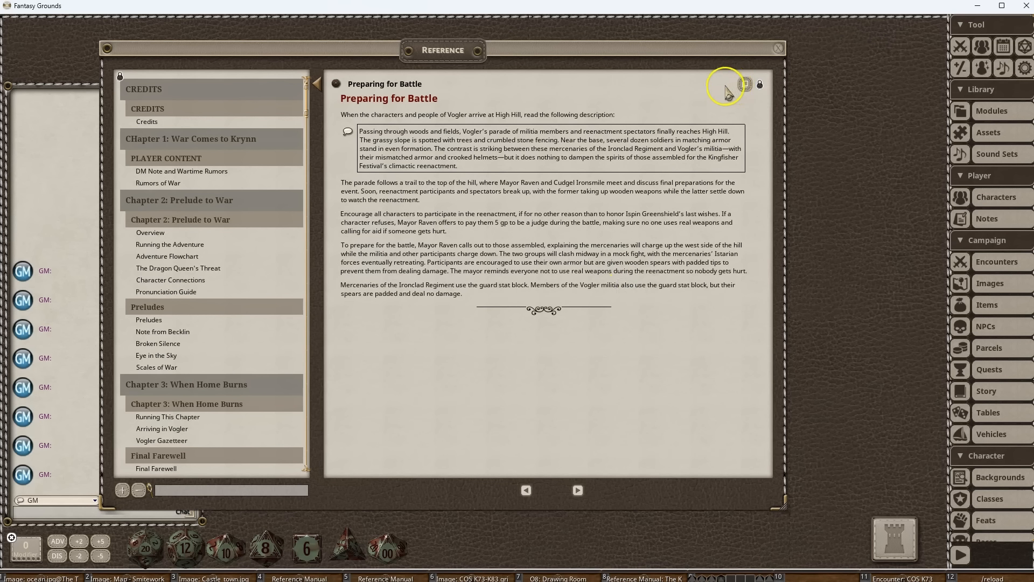
Unlock the Preparing for Battle page, add "This is new." at the end of the parade paragraph, and lock the page again.
{"action": "left_click", "coordinate": [760, 85]}
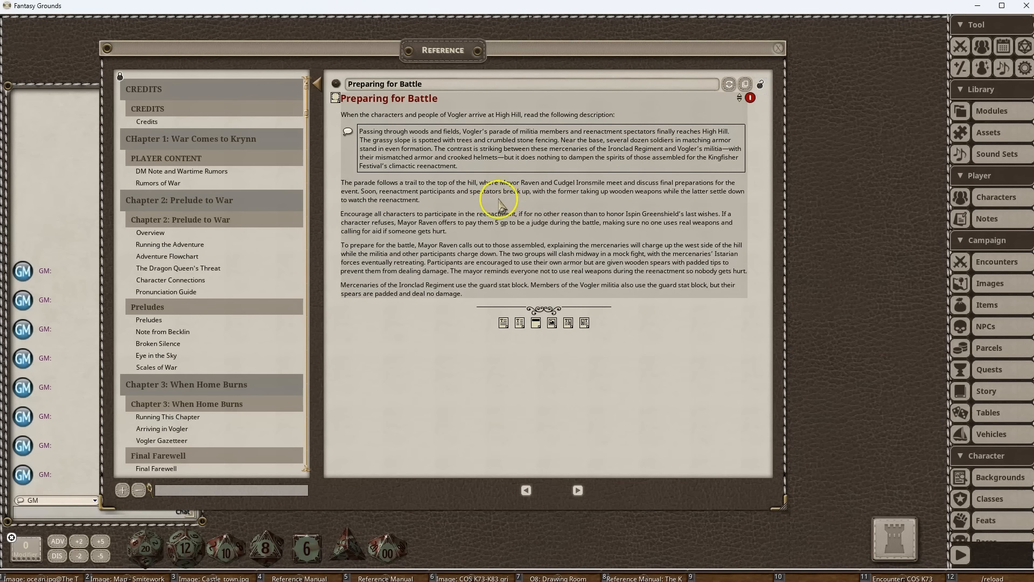
{"action": "type", "text": "This is new."}
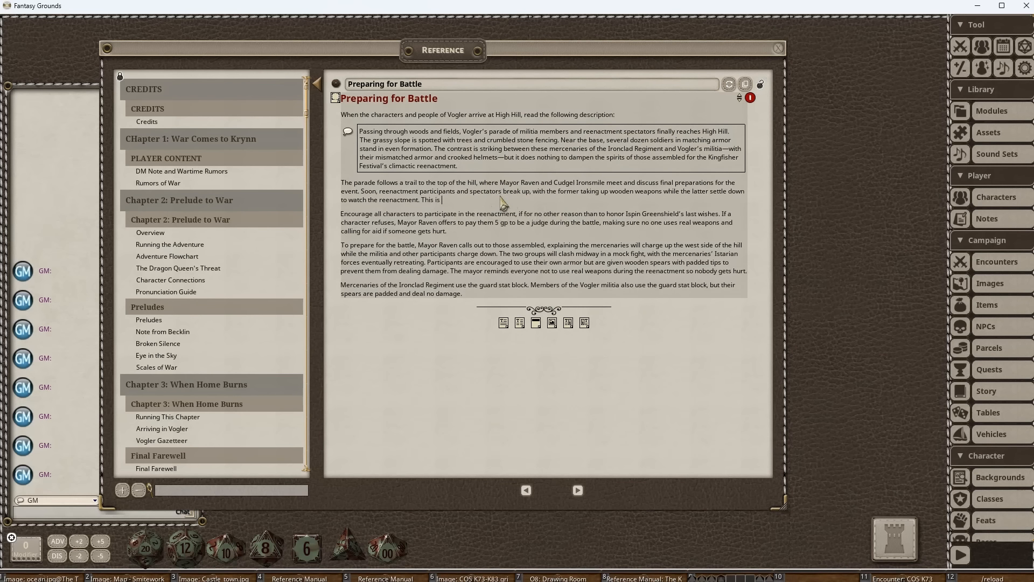
{"action": "left_click", "coordinate": [759, 85]}
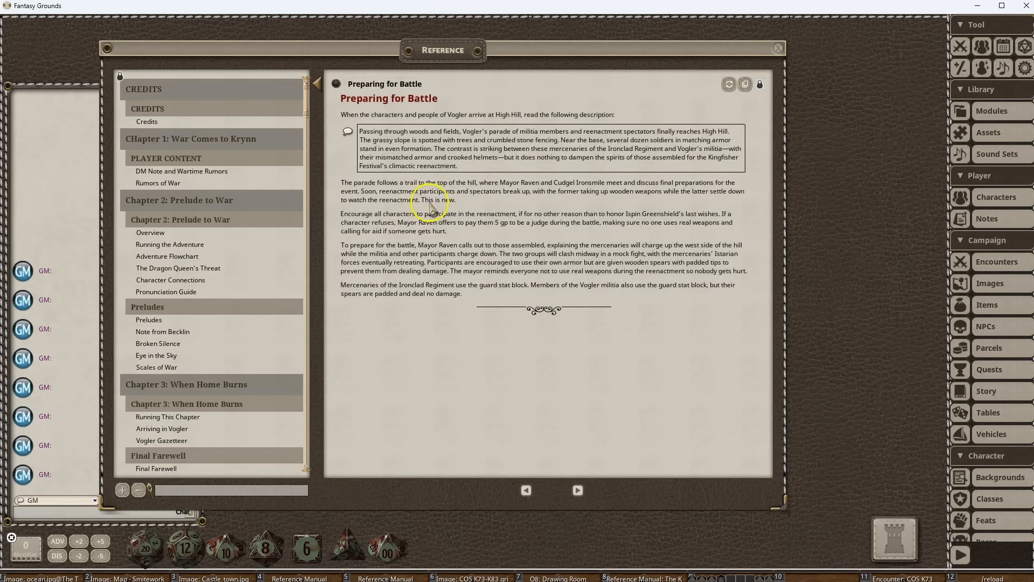
Revert the Preparing for Battle page to its original module data.
{"action": "left_click", "coordinate": [728, 85]}
{"action": "left_click", "coordinate": [487, 351]}
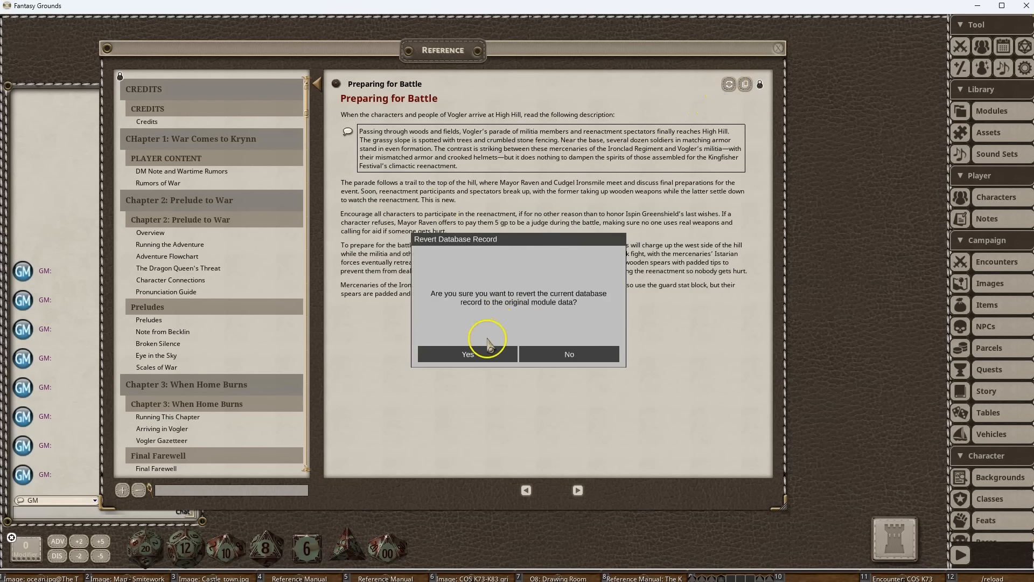
{"action": "left_click", "coordinate": [448, 230]}
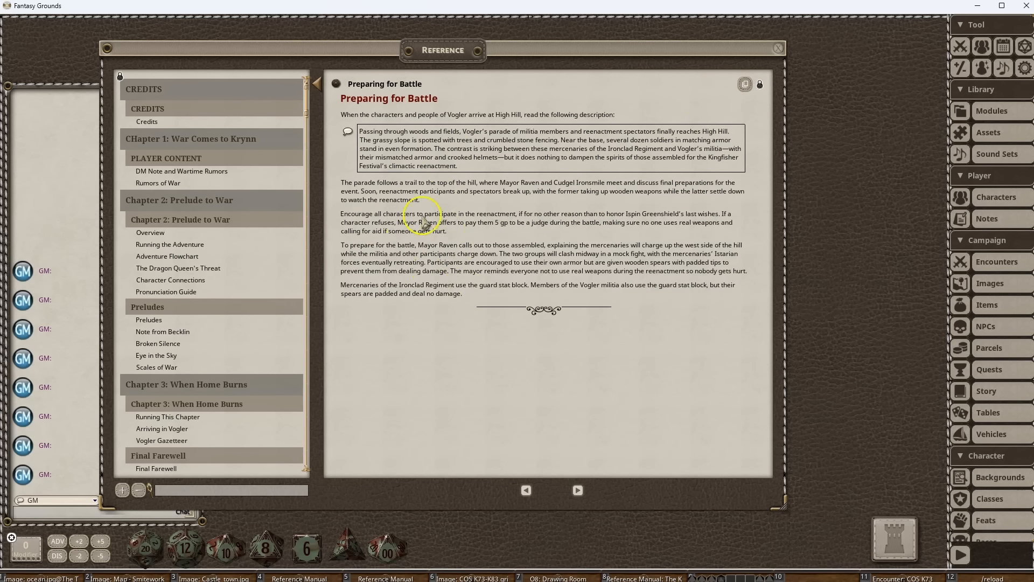
Close the Reference window and the window behind it to clear the desktop.
{"action": "left_click_drag", "start_coordinate": [367, 166], "coordinate": [427, 157]}
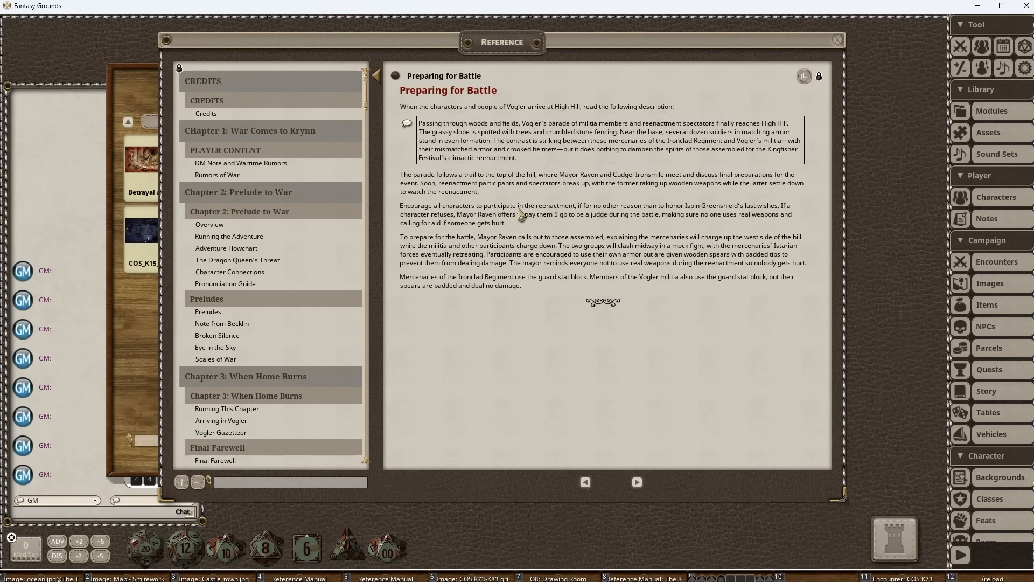
{"action": "left_click", "coordinate": [839, 40]}
{"action": "left_click", "coordinate": [587, 67]}
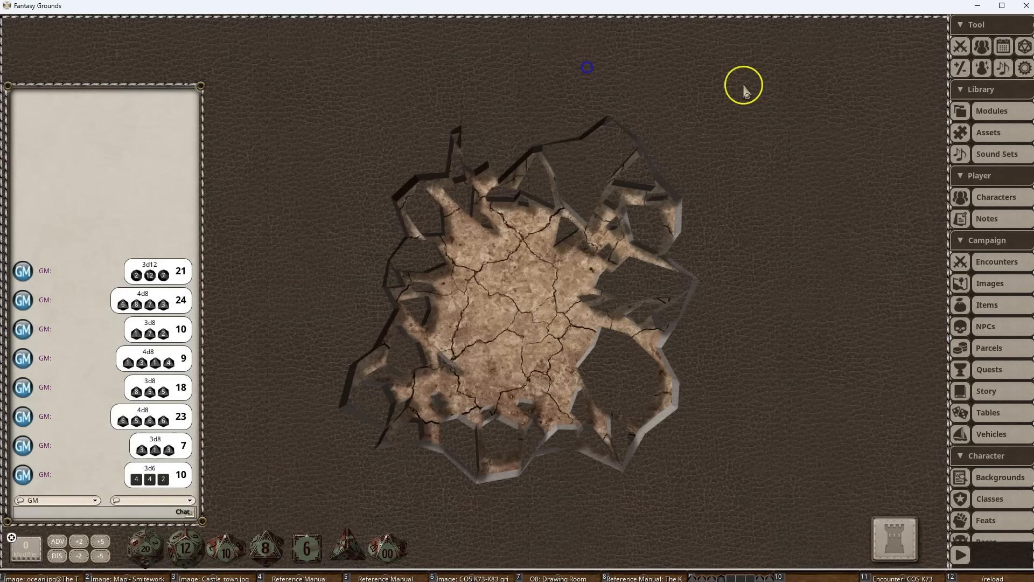
Open the module builder to view the campaign's own reference manual with its new page, subchapter and chapter options, and close it.
{"action": "left_click", "coordinate": [965, 110]}
{"action": "left_click", "coordinate": [662, 366]}
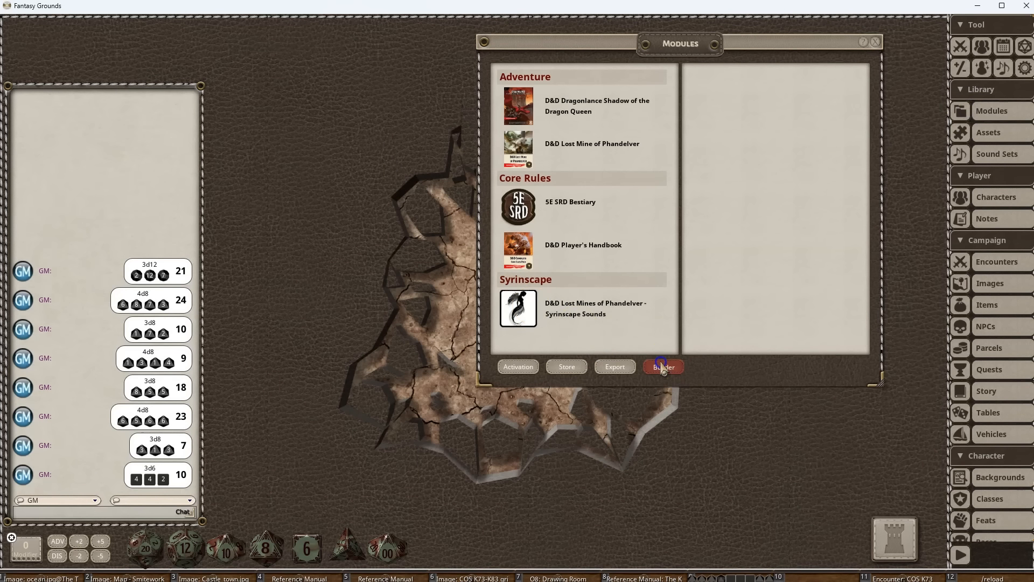
{"action": "left_click_drag", "start_coordinate": [397, 270], "coordinate": [419, 129]}
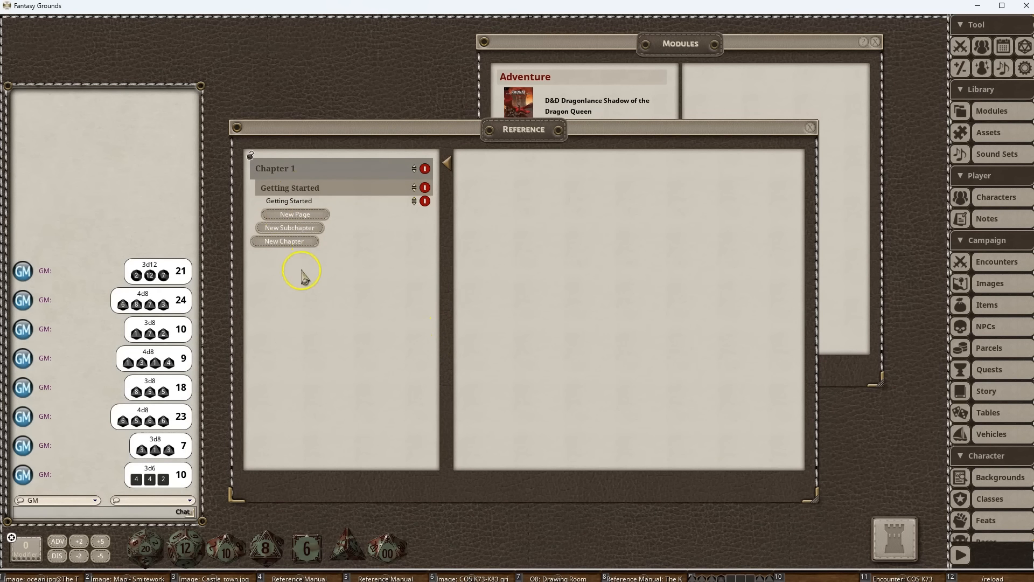
{"action": "left_click", "coordinate": [810, 127]}
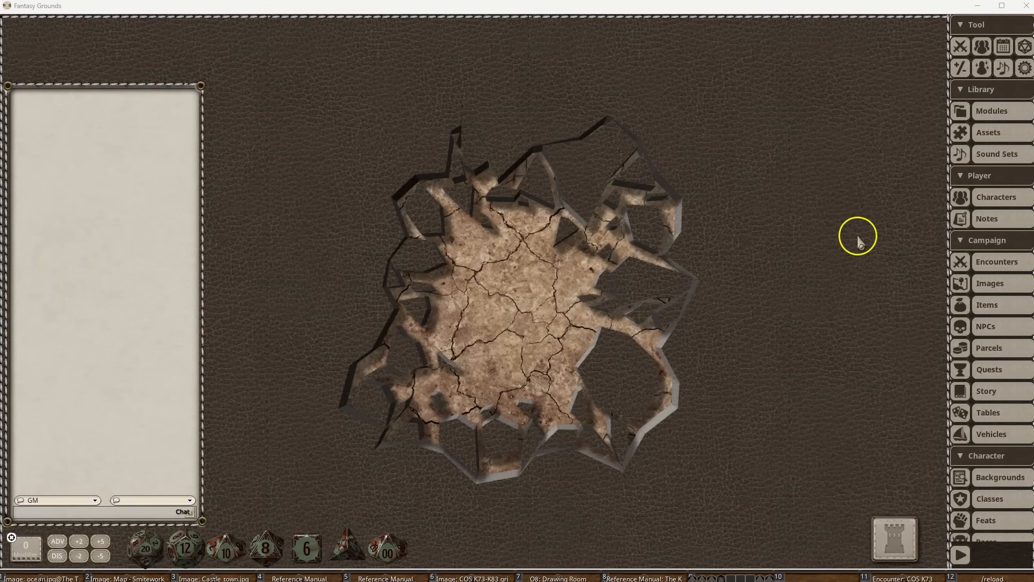
Open the Sound: Context window and delete all non-friendly entries from the Combat Tracker.
{"action": "left_click", "coordinate": [1004, 71]}
{"action": "left_click_drag", "start_coordinate": [296, 300], "coordinate": [331, 326]}
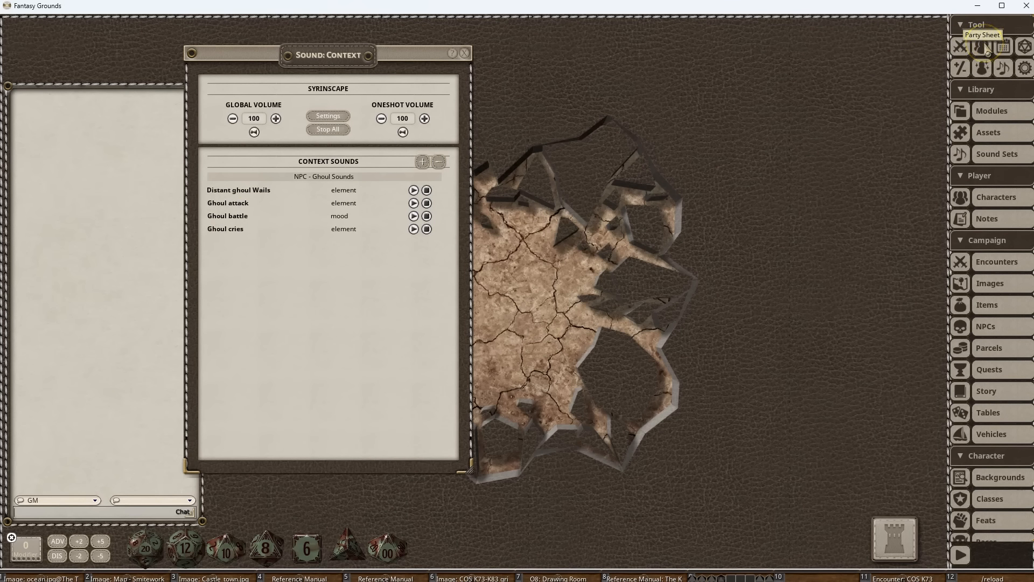
{"action": "left_click", "coordinate": [960, 46]}
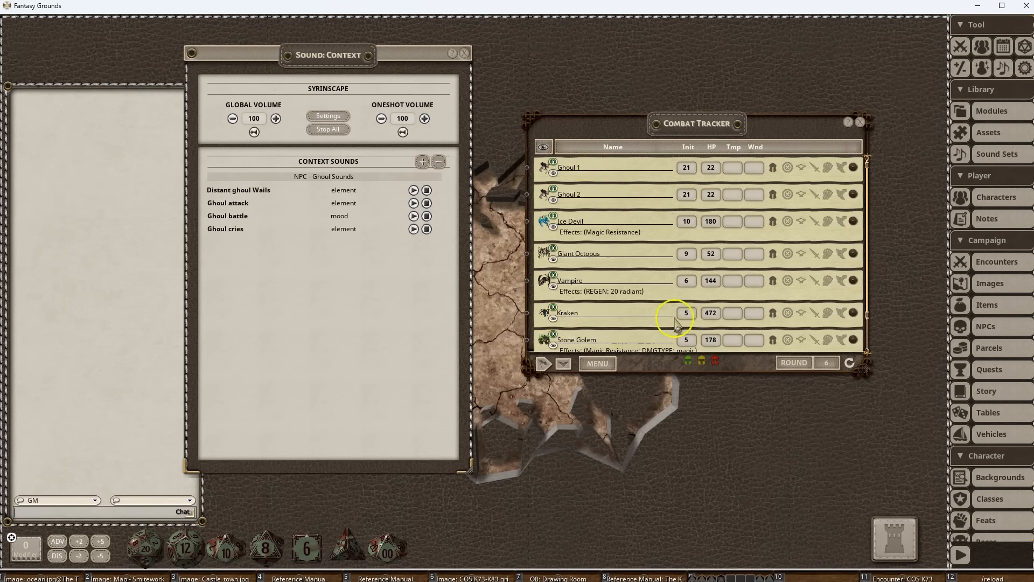
{"action": "scroll", "coordinate": [670, 311], "scroll_direction": "down", "scroll_amount": 2}
{"action": "scroll", "coordinate": [663, 305], "scroll_direction": "up", "scroll_amount": 2}
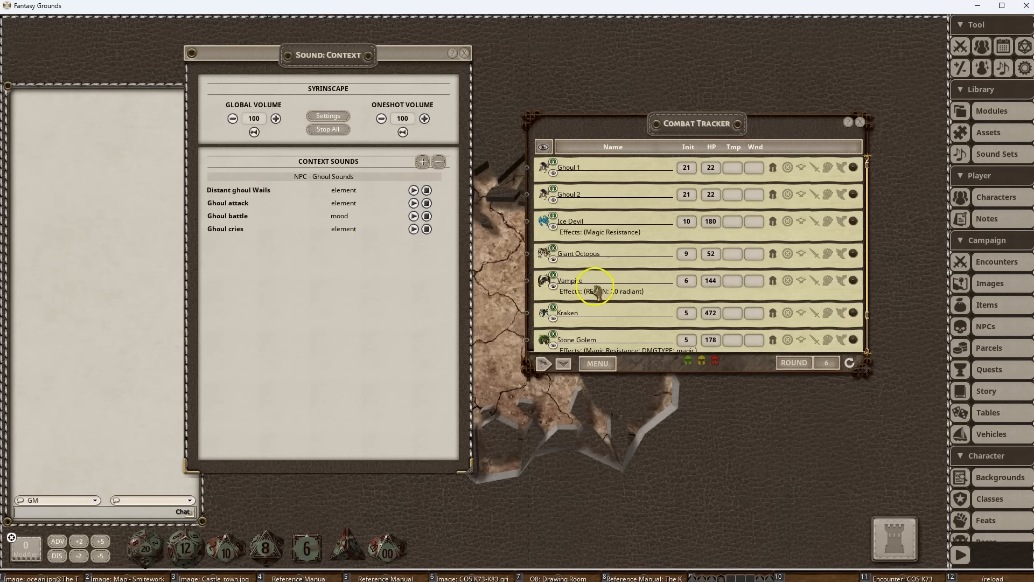
{"action": "left_click", "coordinate": [598, 363]}
{"action": "left_click", "coordinate": [643, 366]}
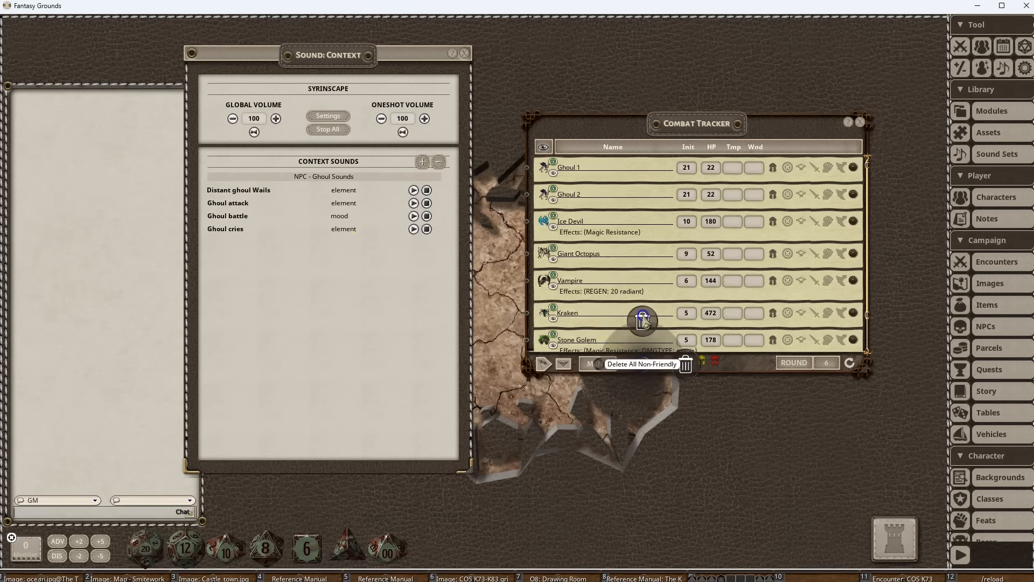
{"action": "left_click", "coordinate": [635, 323]}
Search the module activation list for "syrinscape" and load the D&D Player's Handbook - Weapons and Spells - Syrinscape Sounds module.
{"action": "left_click", "coordinate": [988, 110]}
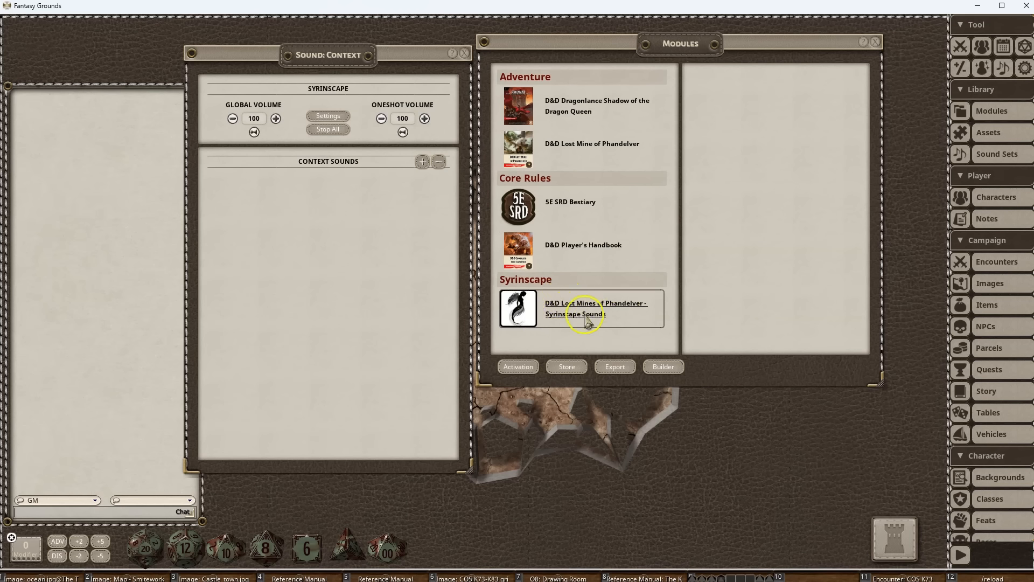
{"action": "left_click", "coordinate": [520, 366]}
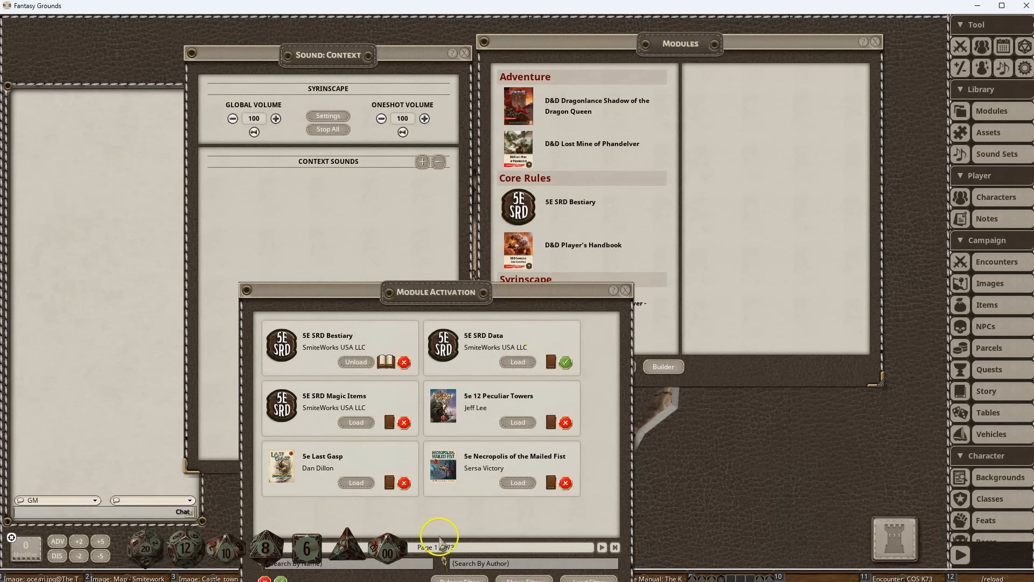
{"action": "left_click_drag", "start_coordinate": [436, 293], "coordinate": [619, 184]}
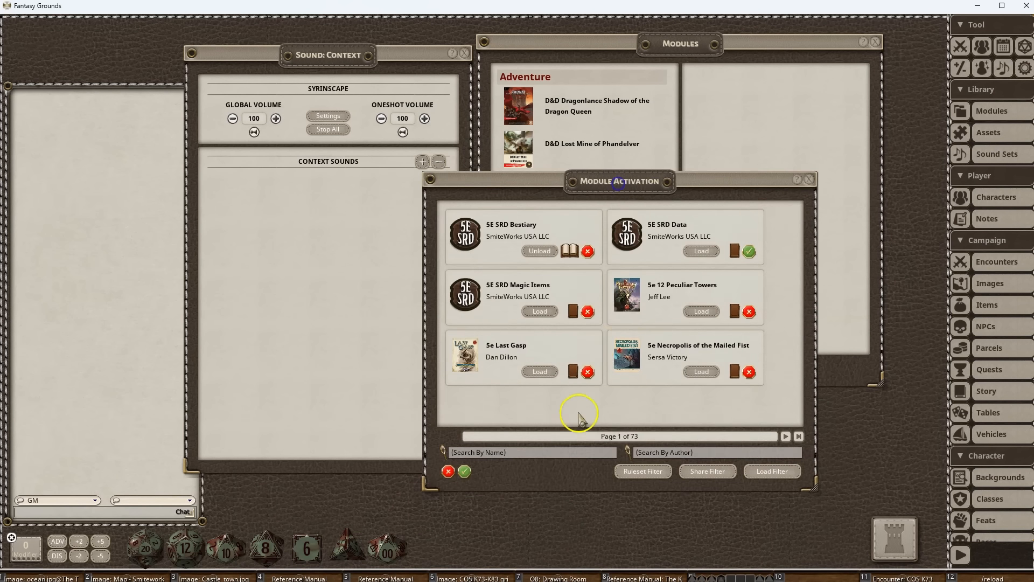
{"action": "left_click", "coordinate": [536, 456]}
{"action": "type", "text": "syrinscape"}
{"action": "key", "text": "Return"}
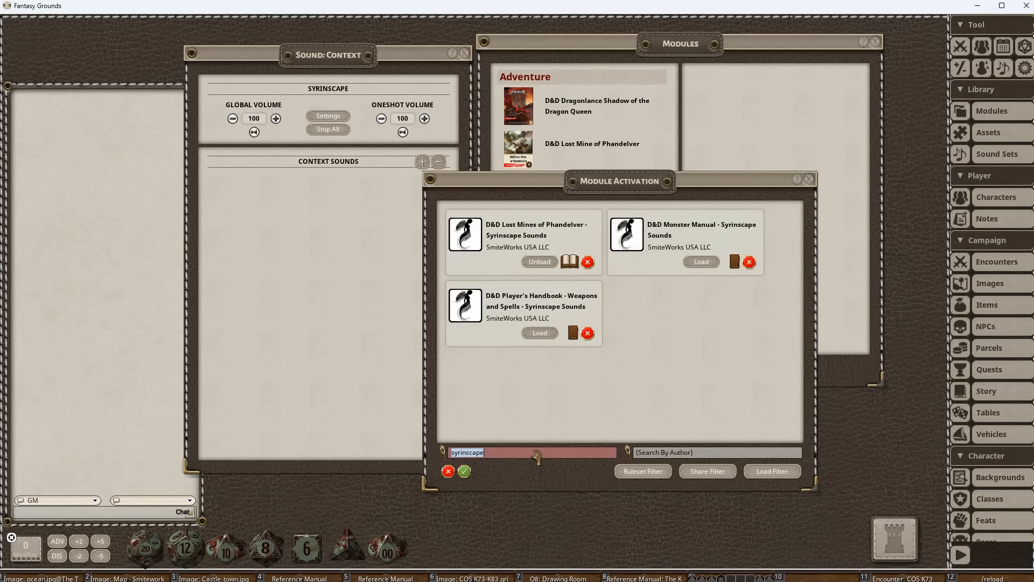
{"action": "left_click", "coordinate": [540, 333]}
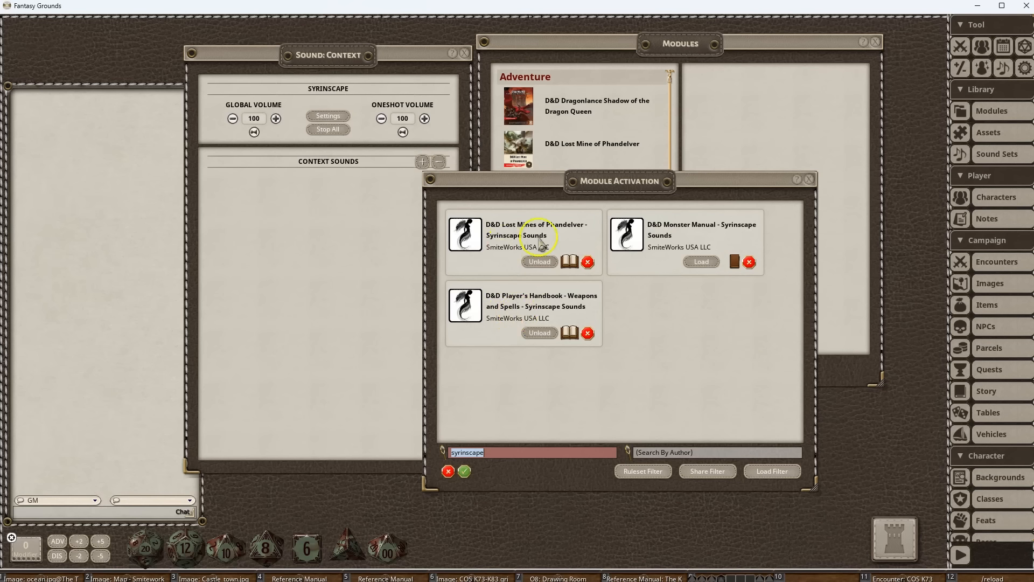
{"action": "left_click", "coordinate": [810, 179]}
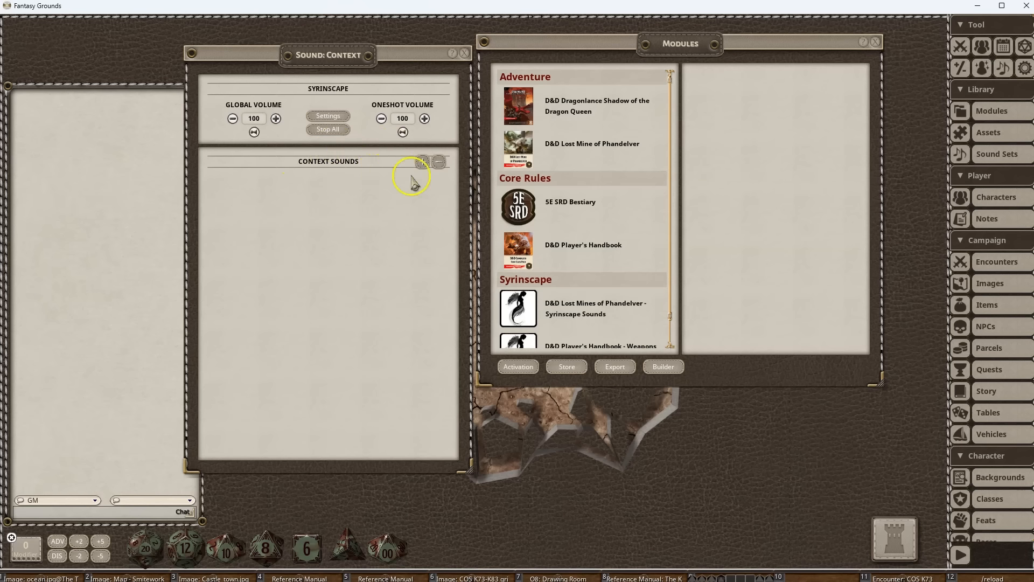
Open the D&D Lost Mine of Phandelver reference manual and display the Goblin Arrows page in Part 1.
{"action": "left_click", "coordinate": [562, 151]}
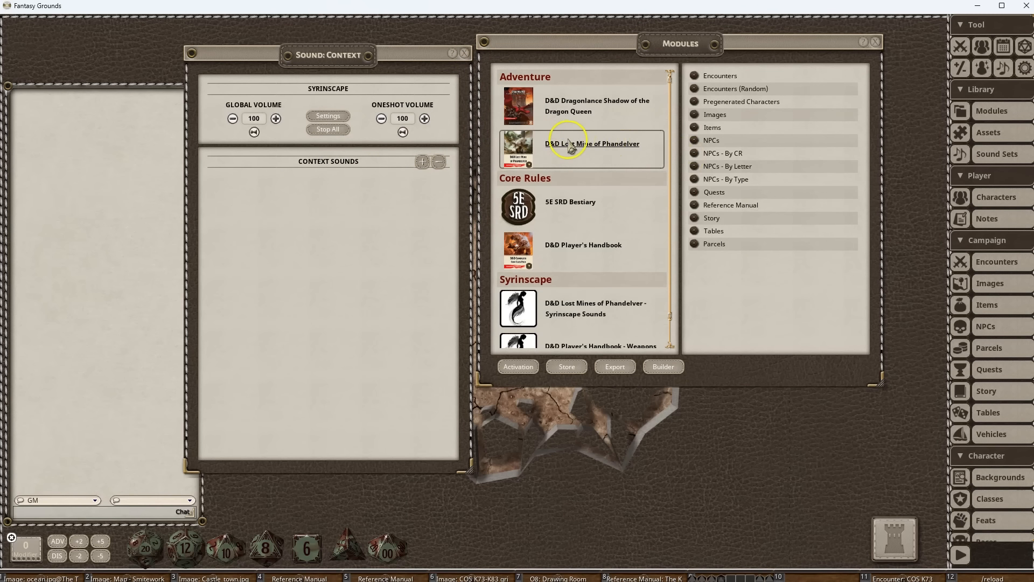
{"action": "left_click", "coordinate": [714, 209]}
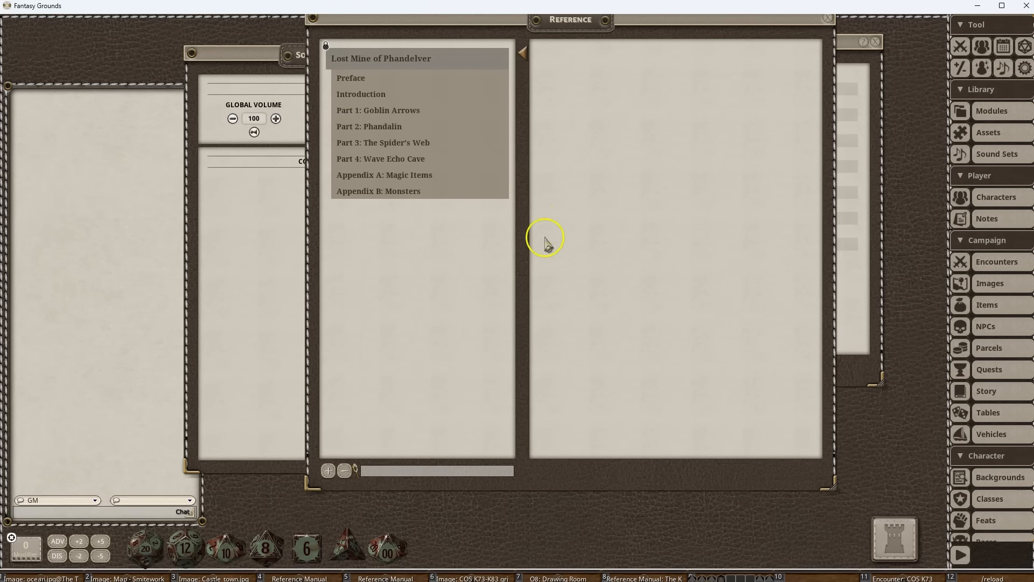
{"action": "left_click_drag", "start_coordinate": [544, 237], "coordinate": [751, 318]}
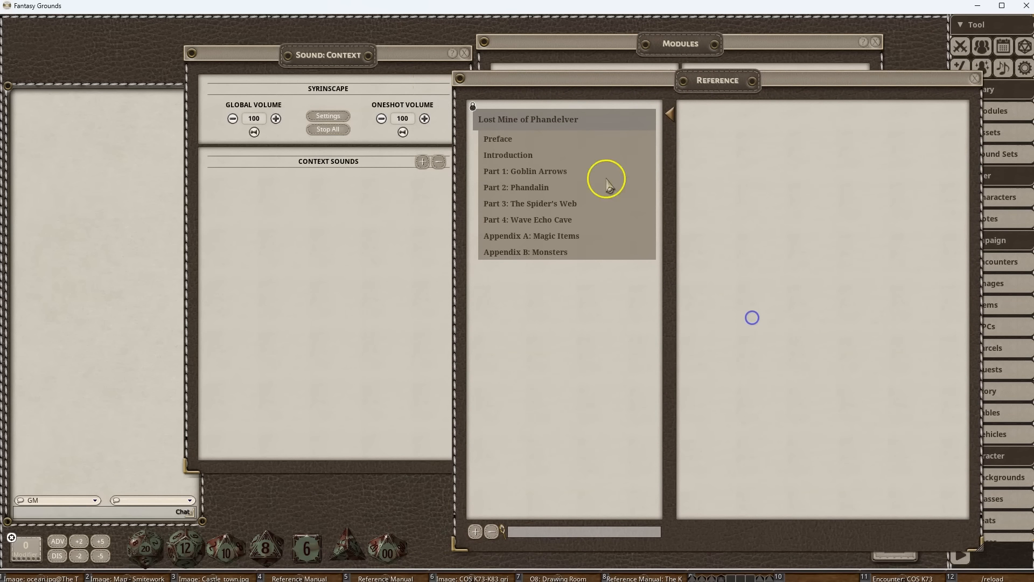
{"action": "left_click", "coordinate": [548, 170]}
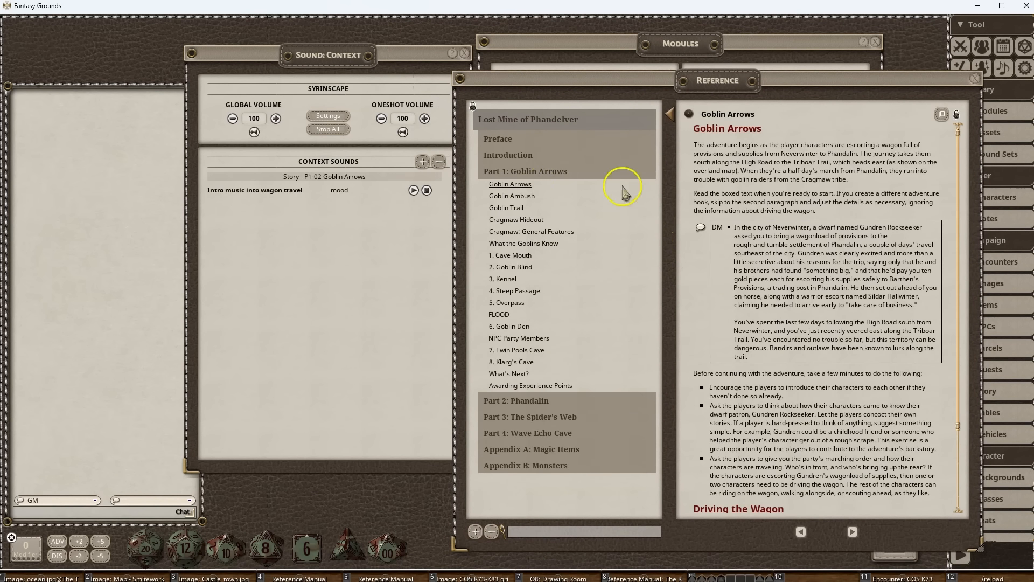
Play the Intro music into wagon travel mood, allowing all URL requests, and play the Goblin trail mood from the Goblin Ambush page.
{"action": "left_click", "coordinate": [414, 190]}
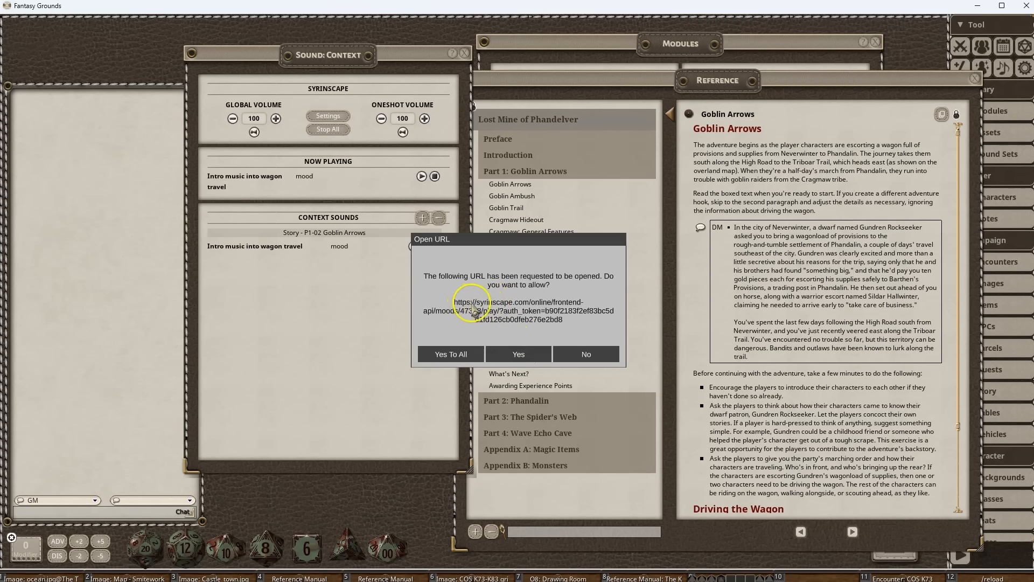
{"action": "left_click", "coordinate": [451, 354]}
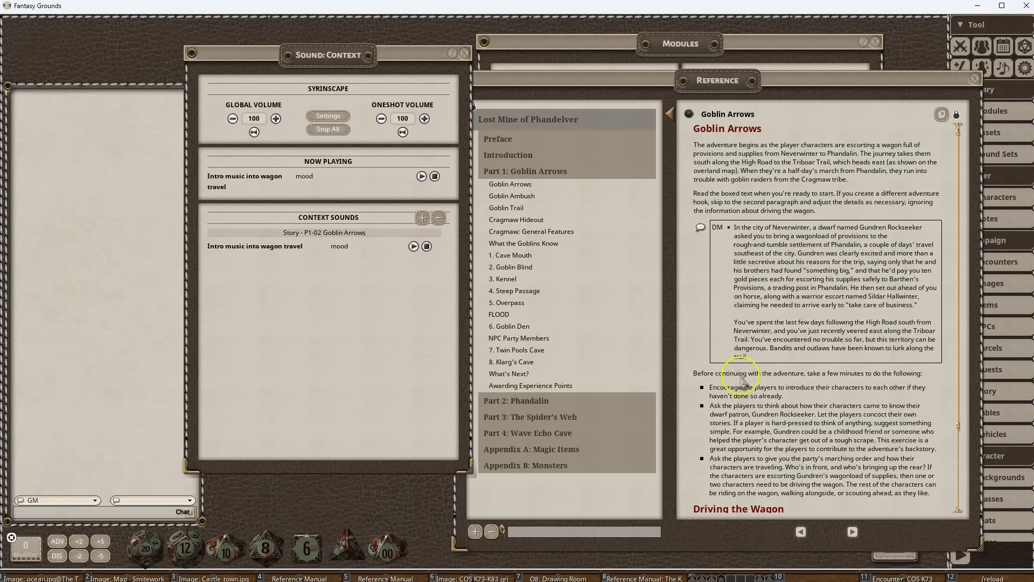
{"action": "left_click", "coordinate": [853, 532]}
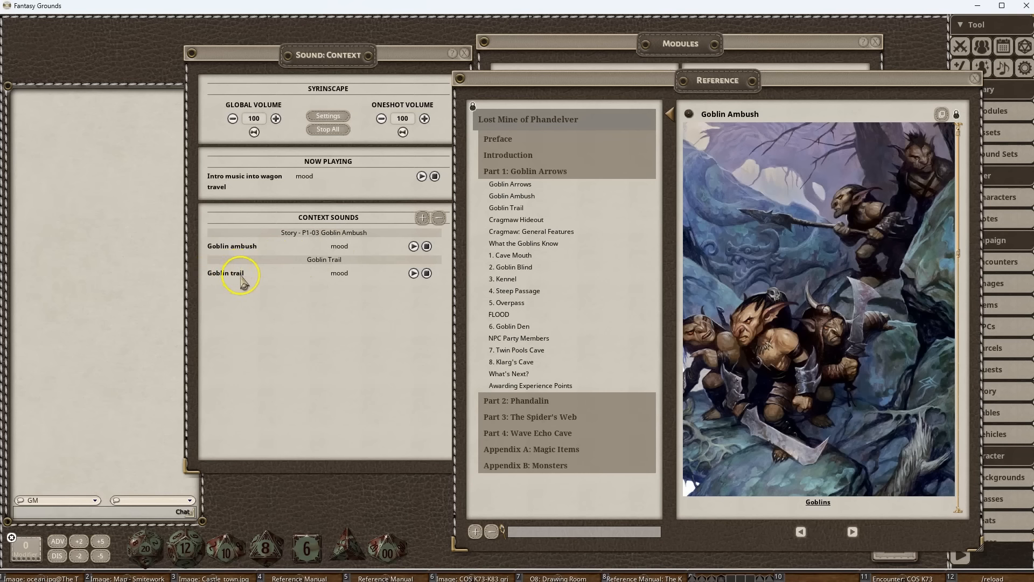
{"action": "left_click", "coordinate": [412, 273]}
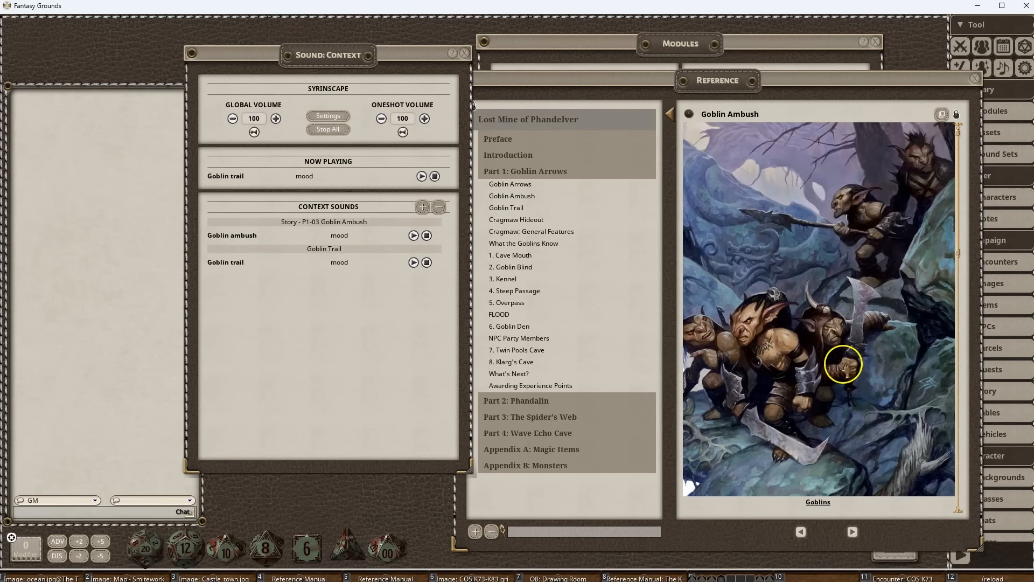
Advance to the Cragmaw Hideout page and play its Cragmaw music element and Cragmaw tunnels mood.
{"action": "scroll", "coordinate": [896, 439], "scroll_direction": "down", "scroll_amount": 5}
{"action": "scroll", "coordinate": [873, 458], "scroll_direction": "down", "scroll_amount": 5}
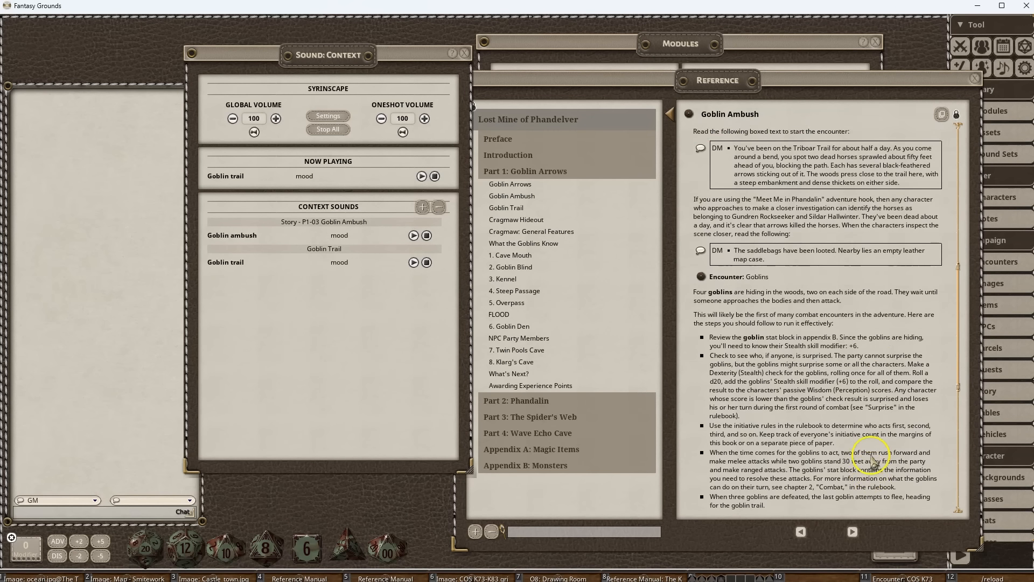
{"action": "left_click", "coordinate": [854, 532]}
{"action": "left_click", "coordinate": [853, 532]}
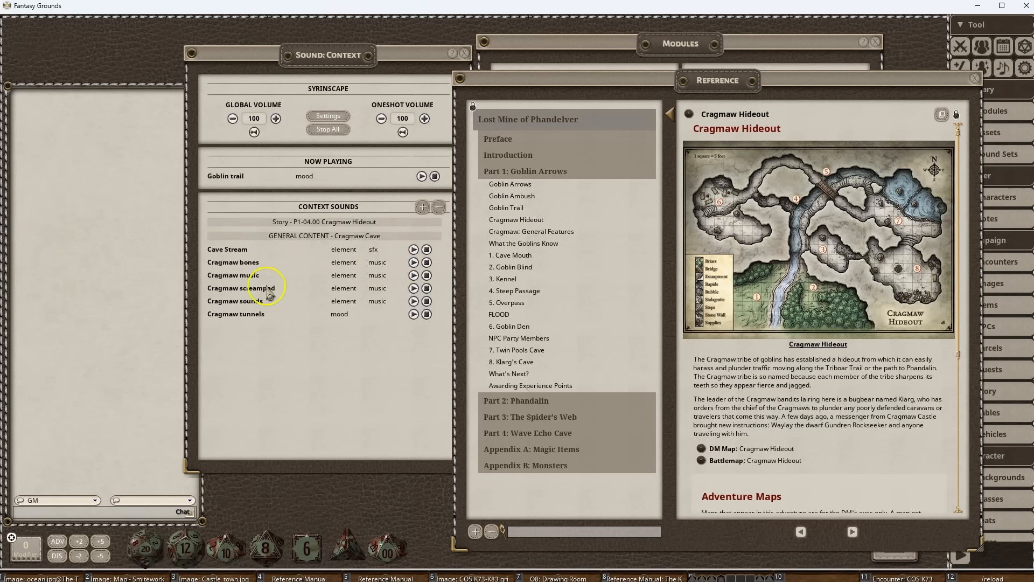
{"action": "left_click", "coordinate": [412, 275]}
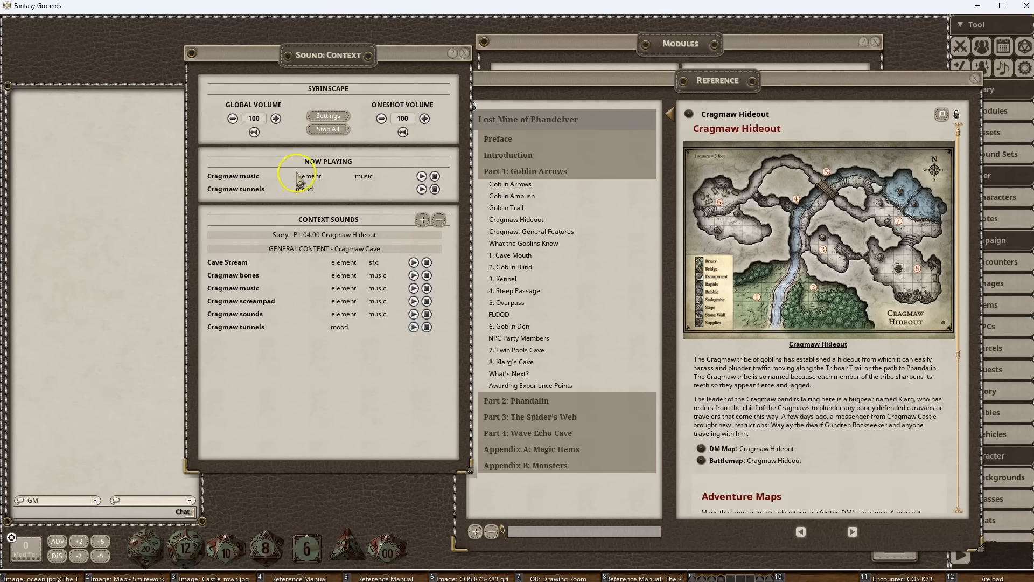
Play the Cragmaw sounds and Cave Stream elements, and stop all playing Cragmaw Hideout sounds including the Cragmaw tunnels mood.
{"action": "left_click", "coordinate": [413, 314]}
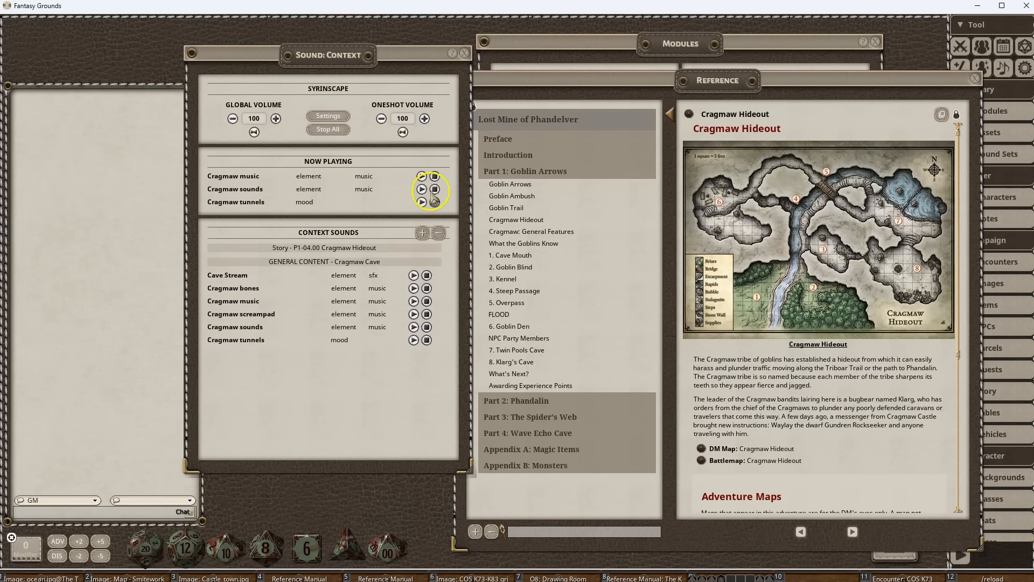
{"action": "left_click", "coordinate": [435, 176]}
{"action": "left_click", "coordinate": [435, 176]}
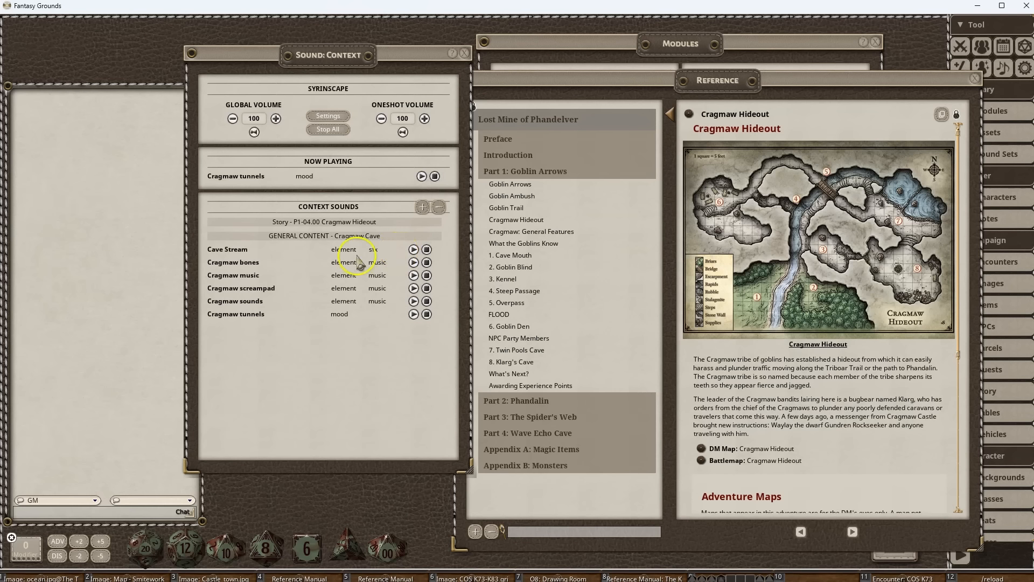
{"action": "left_click", "coordinate": [413, 250]}
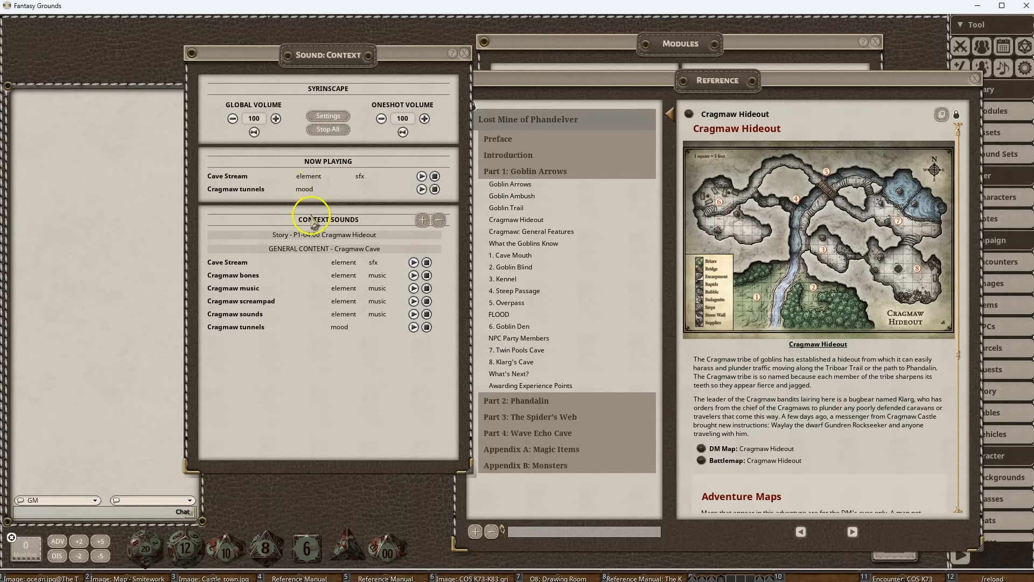
{"action": "left_click", "coordinate": [435, 177]}
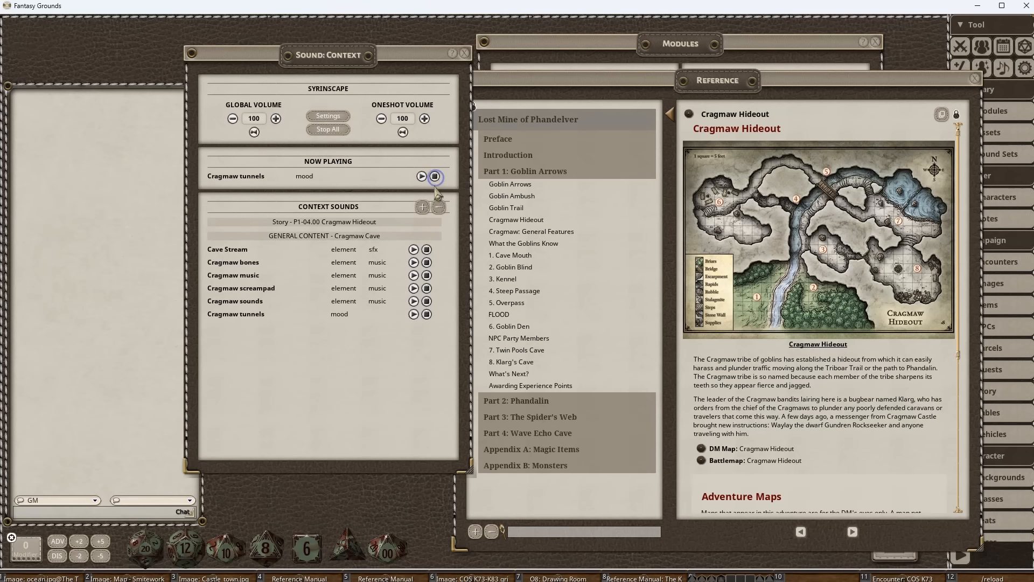
{"action": "left_click", "coordinate": [434, 177]}
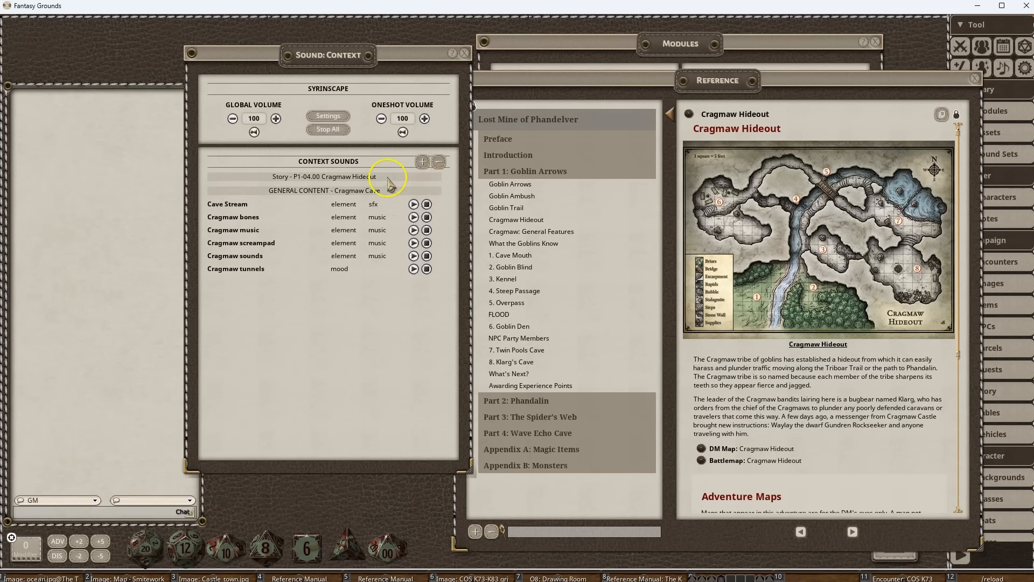
Generate a Syrinscape web player session URL in the sound settings, allowing all URL requests, and invite the players through chat.
{"action": "left_click", "coordinate": [323, 117]}
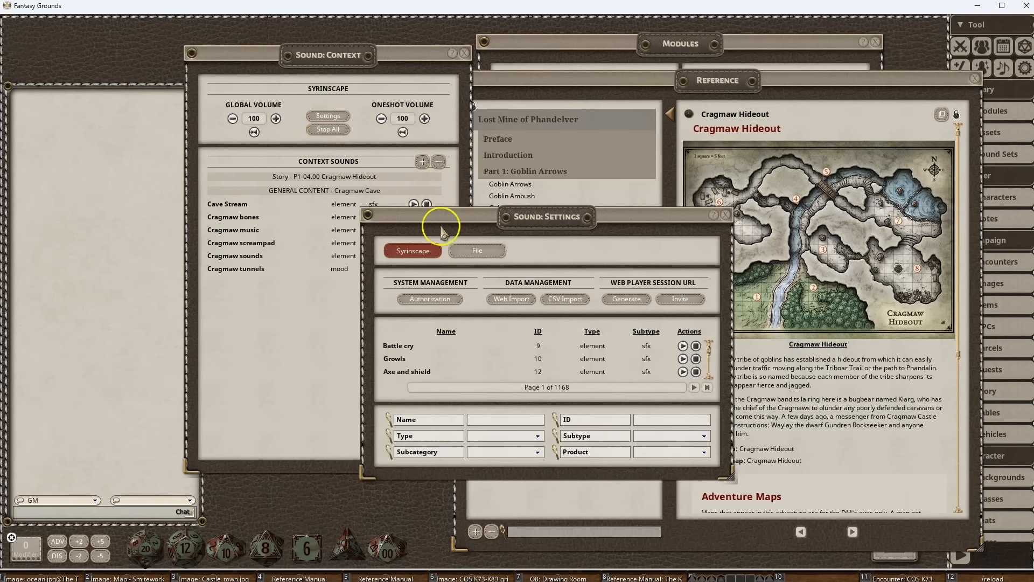
{"action": "left_click_drag", "start_coordinate": [492, 230], "coordinate": [479, 172]}
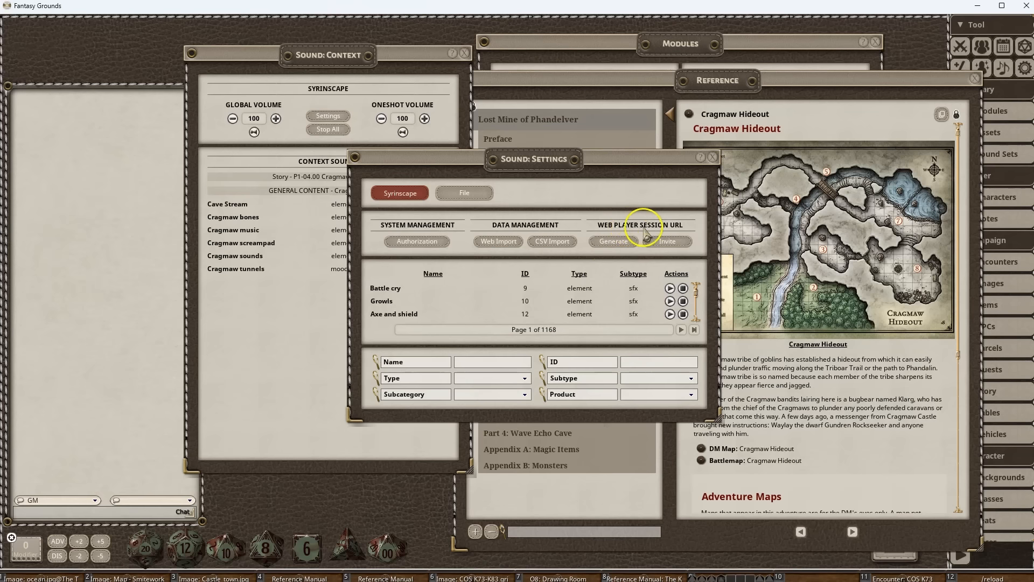
{"action": "left_click", "coordinate": [616, 245]}
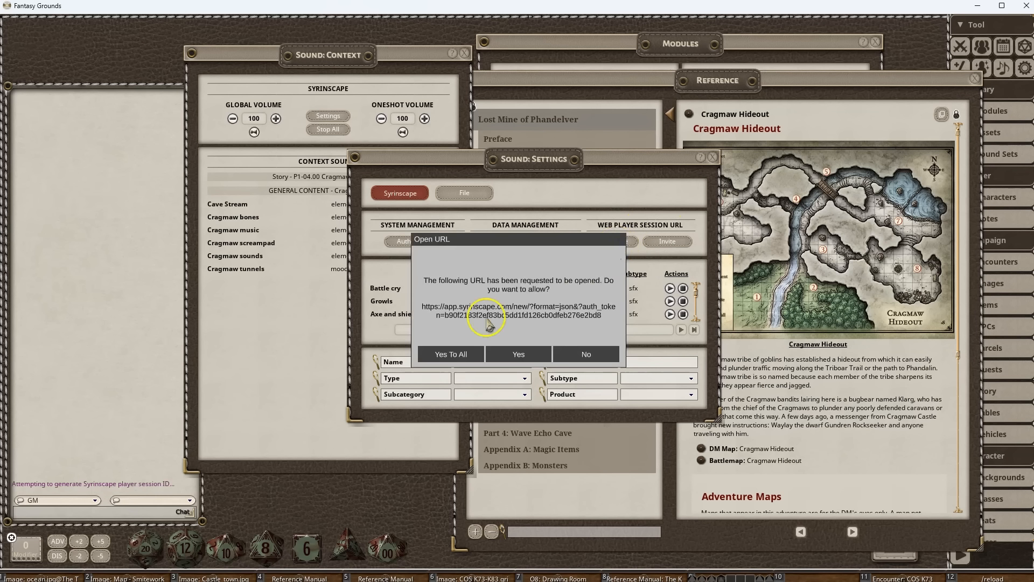
{"action": "left_click", "coordinate": [455, 353]}
{"action": "left_click", "coordinate": [669, 241]}
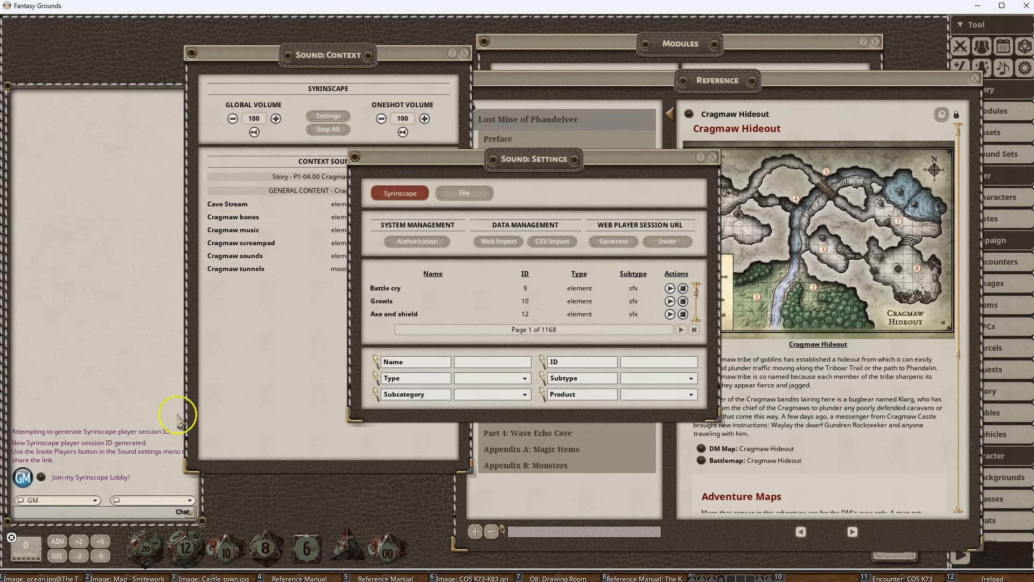
Open the Syrinscape lobby link from the chat, move the browser window out of the way and close the sound settings.
{"action": "left_click", "coordinate": [42, 477]}
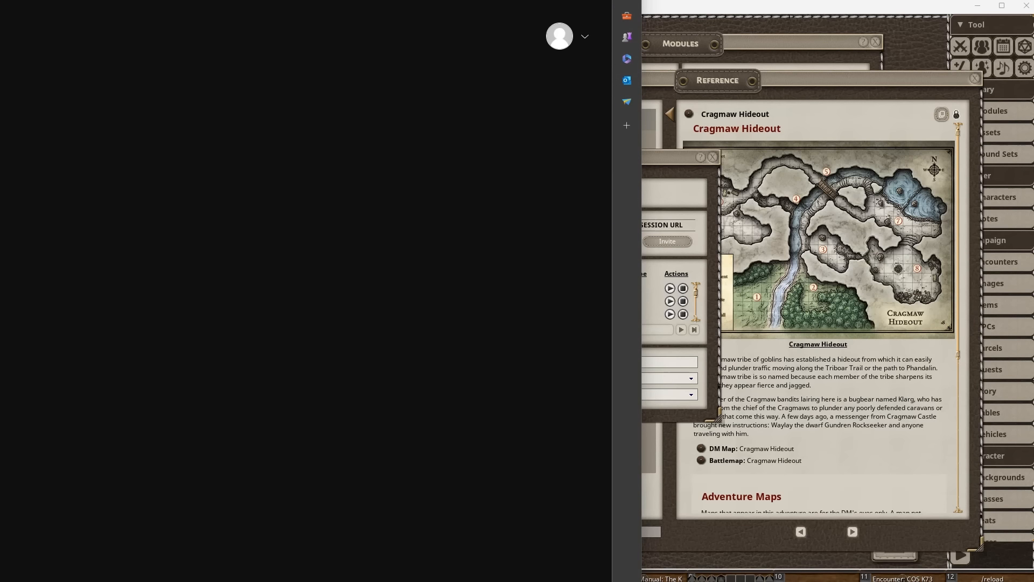
{"action": "left_click_drag", "start_coordinate": [544, 1], "coordinate": [0, 32]}
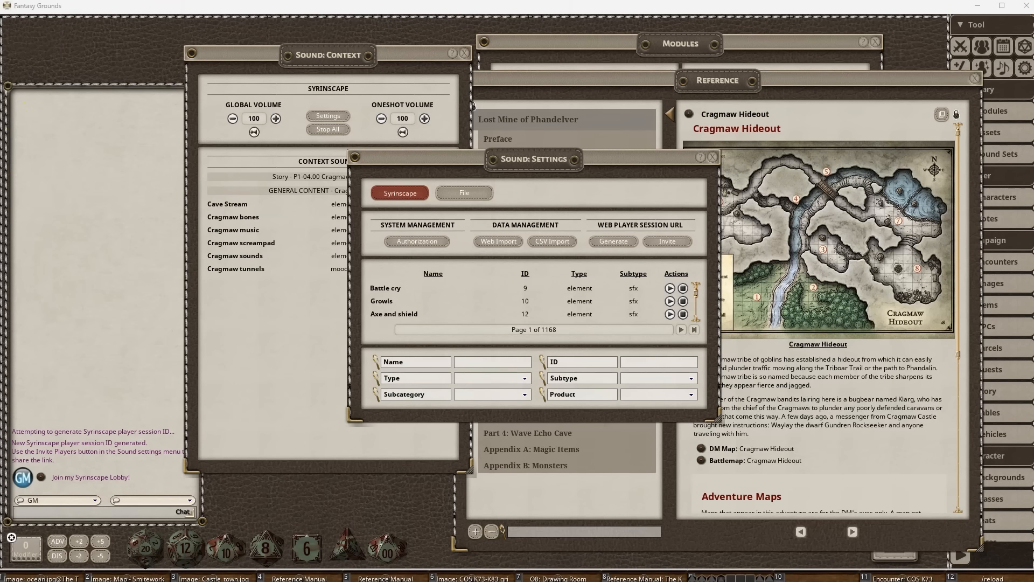
{"action": "left_click_drag", "start_coordinate": [542, 158], "coordinate": [521, 153]}
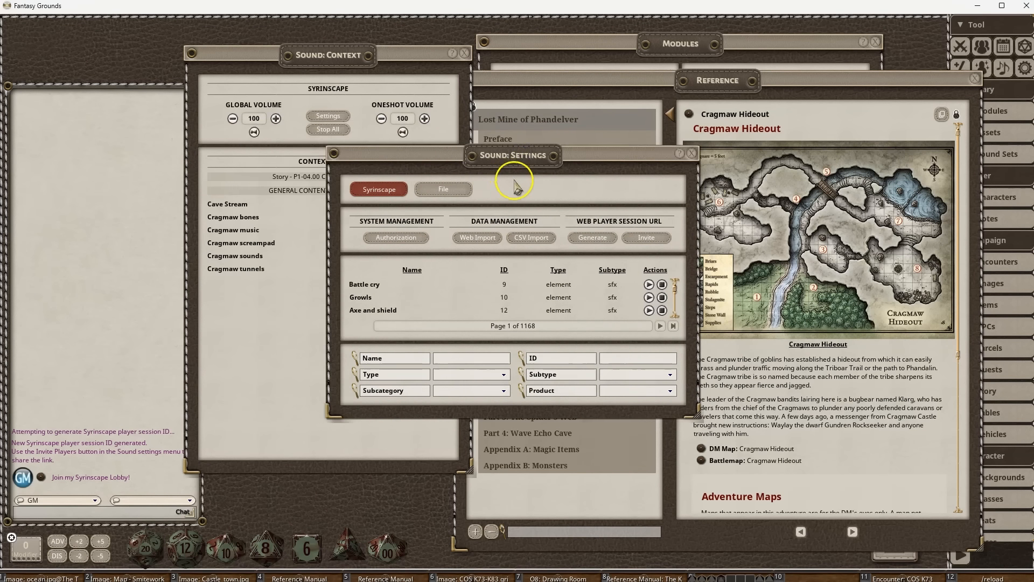
{"action": "scroll", "coordinate": [485, 299], "scroll_direction": "down", "scroll_amount": 1}
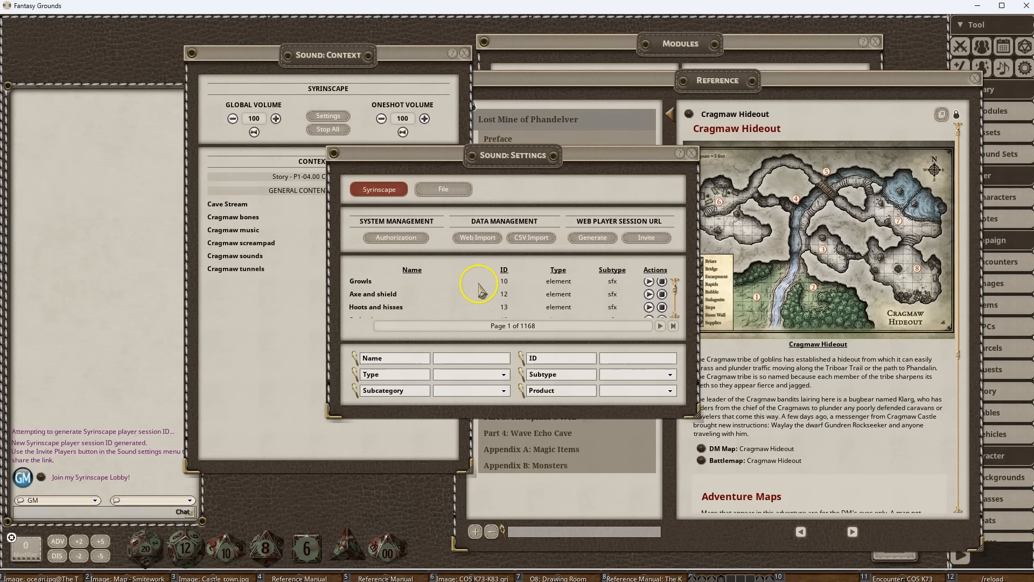
{"action": "left_click", "coordinate": [692, 154]}
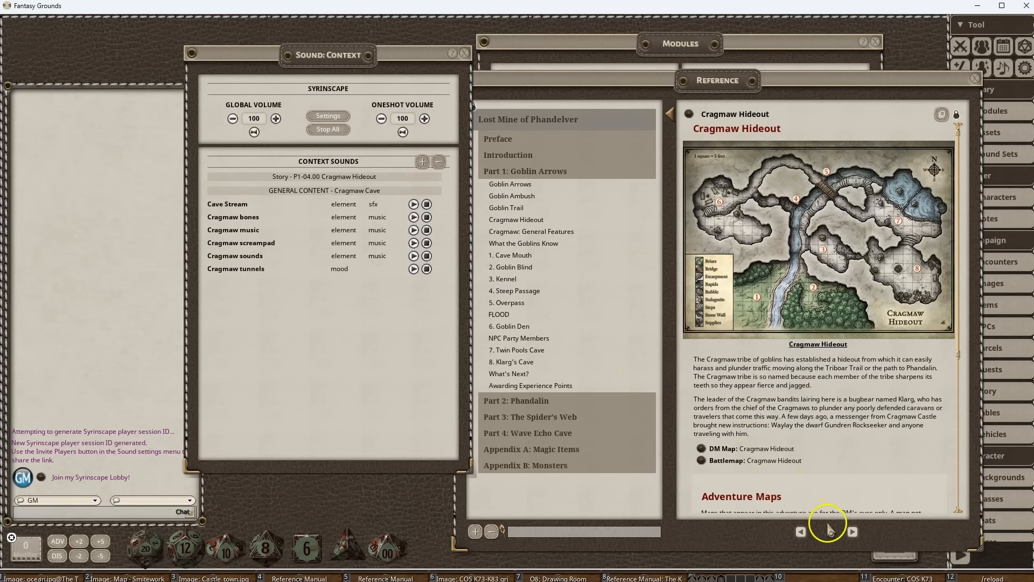
Open the Cragmaw Hideout battlemap, its Klarg's Cave story and the linked Klarg encounter, and move the story clear of the map.
{"action": "scroll", "coordinate": [783, 434], "scroll_direction": "down", "scroll_amount": 3}
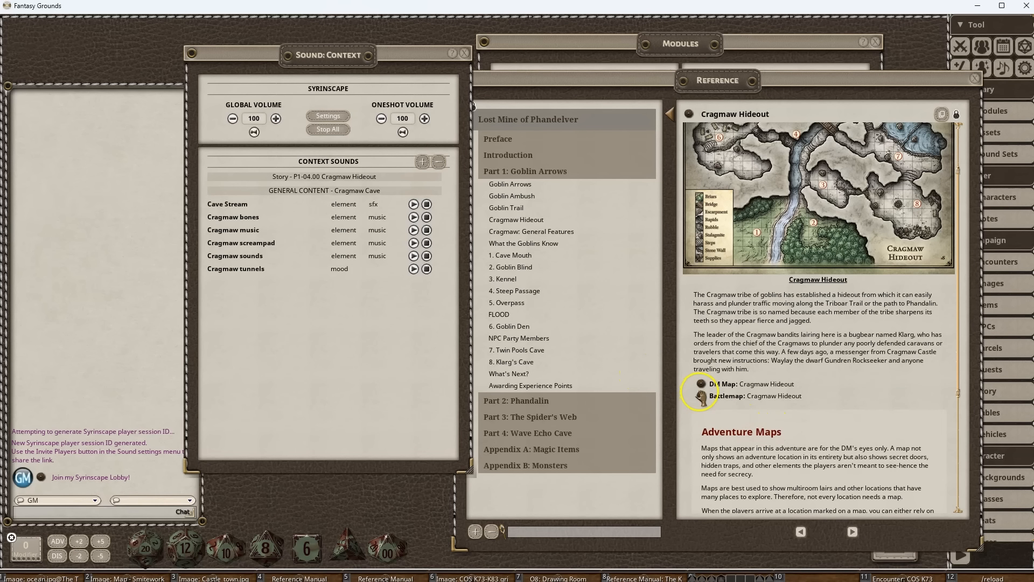
{"action": "left_click", "coordinate": [701, 397]}
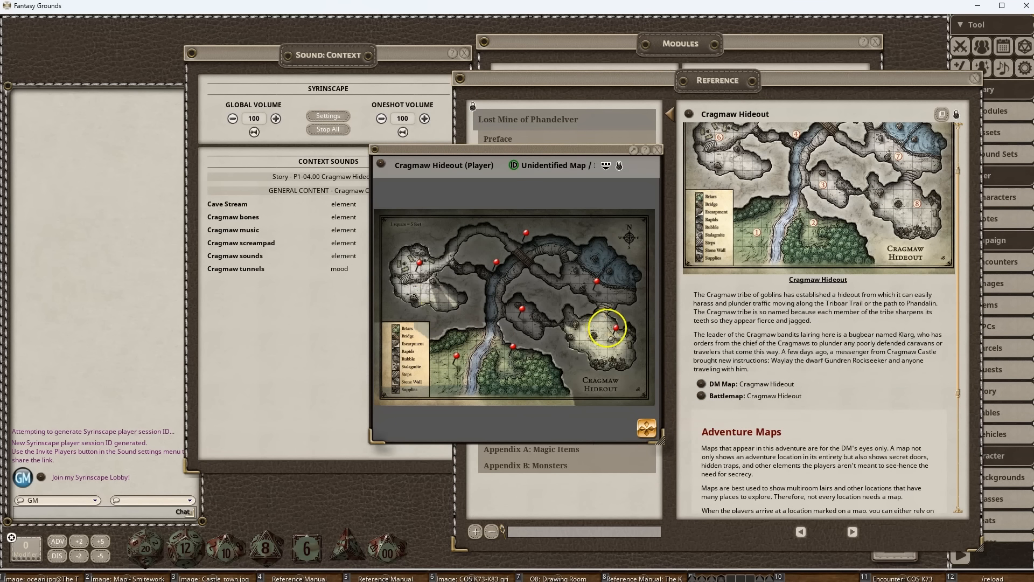
{"action": "double_click", "coordinate": [614, 327]}
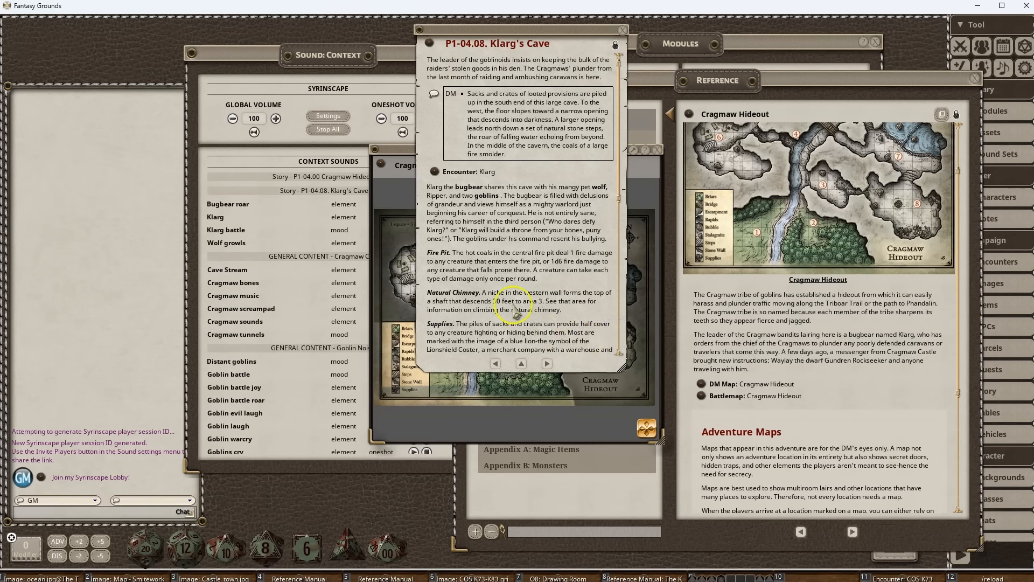
{"action": "left_click", "coordinate": [434, 172]}
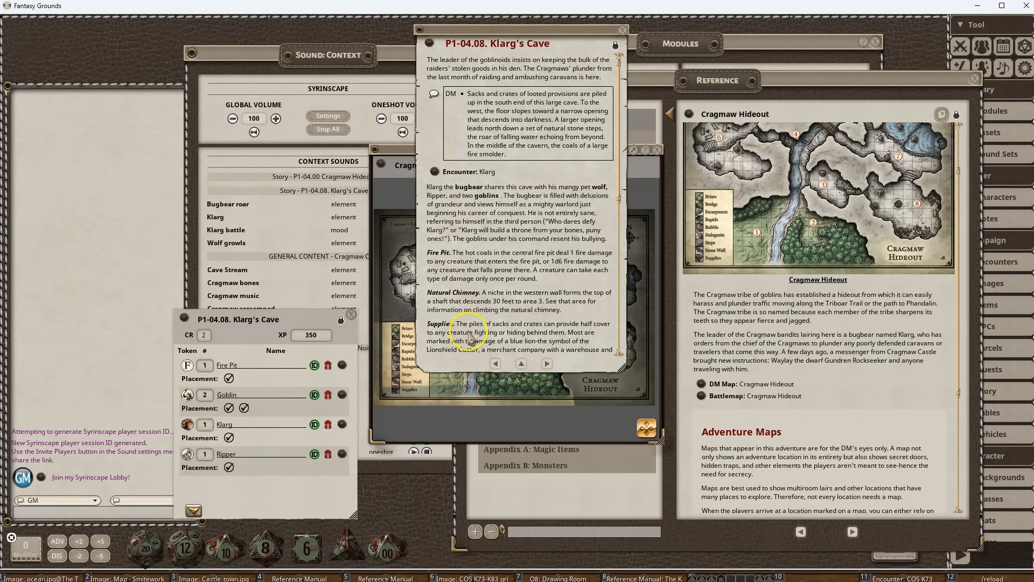
{"action": "left_click_drag", "start_coordinate": [520, 305], "coordinate": [647, 385]}
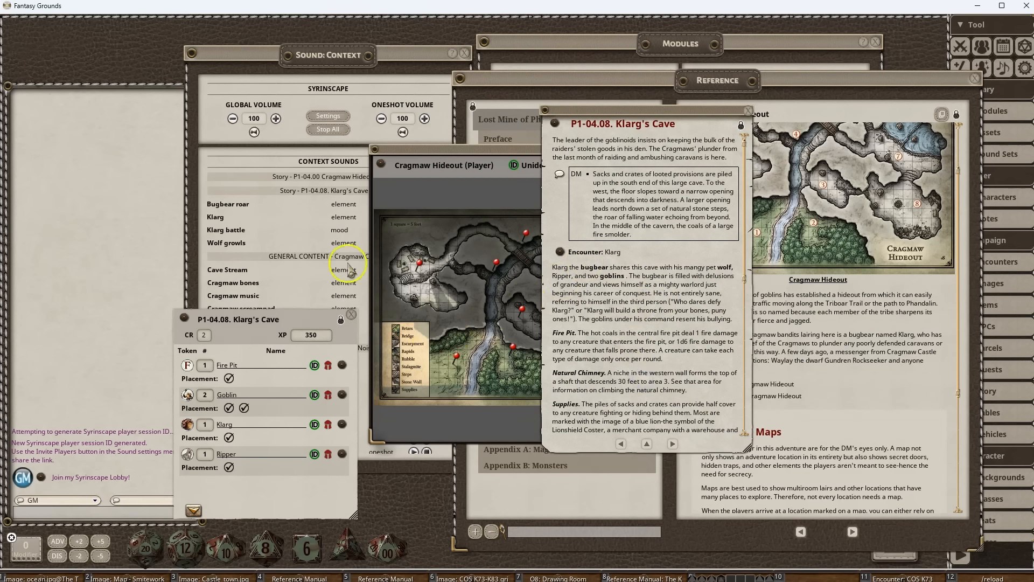
Collapse the Klarg's Cave, Cragmaw Cave and Goblin Noises groups in the context sounds list.
{"action": "left_click", "coordinate": [279, 96]}
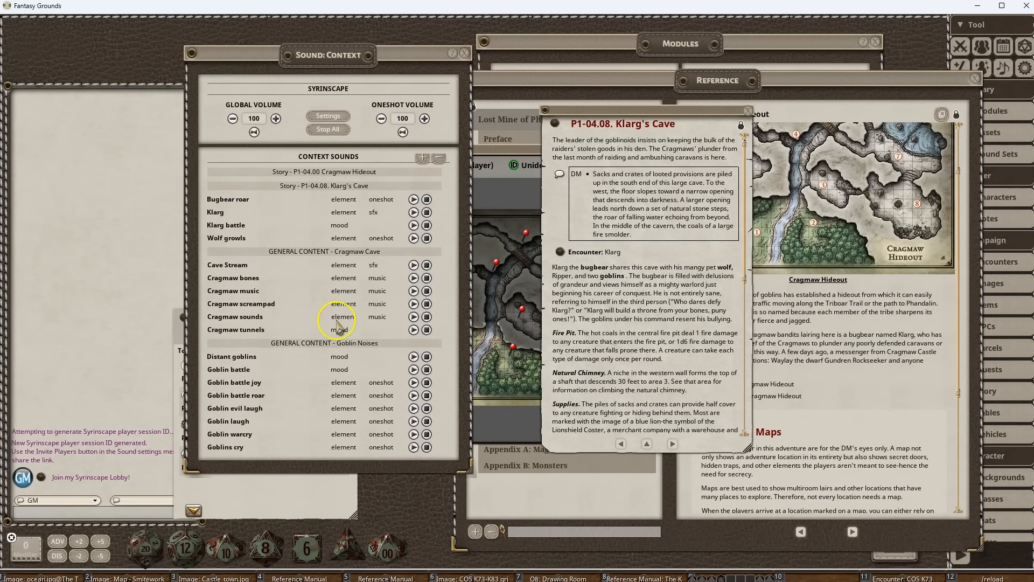
{"action": "left_click", "coordinate": [273, 190]}
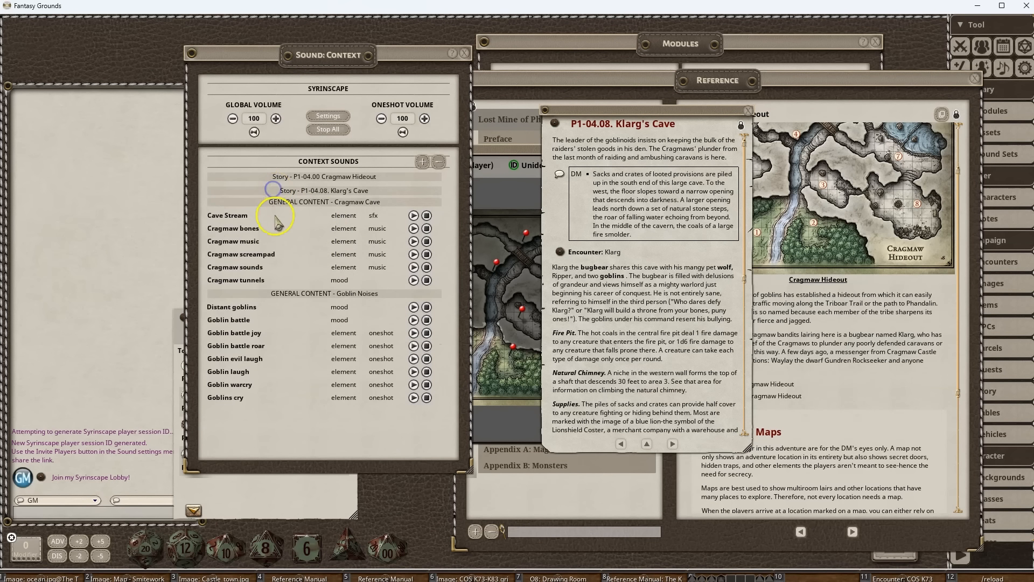
{"action": "left_click", "coordinate": [275, 202]}
{"action": "left_click", "coordinate": [282, 214]}
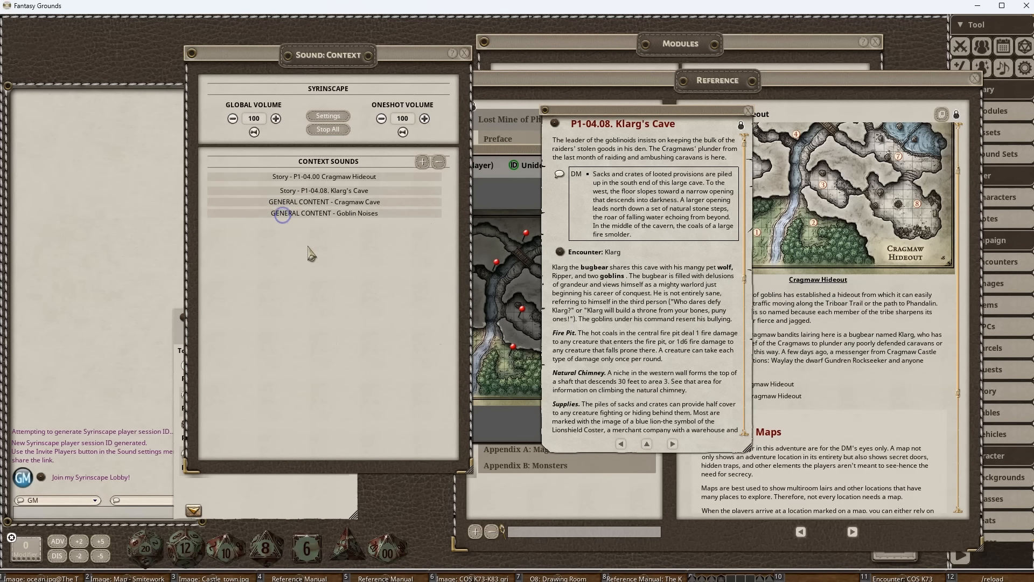
Expand the Goblin Noises and Klarg's Cave sound groups to view their sounds, and collapse them again.
{"action": "left_click", "coordinate": [278, 216]}
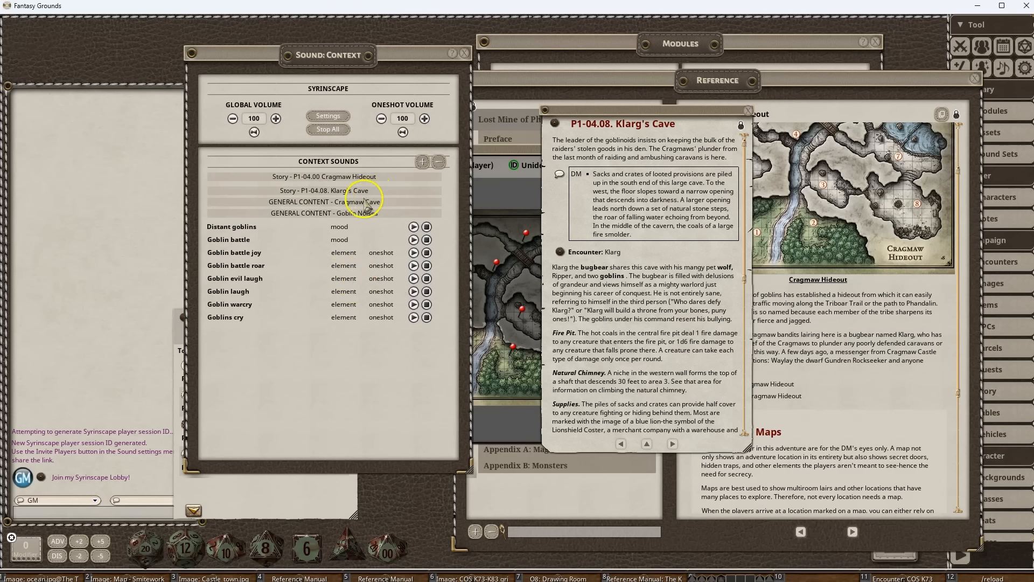
{"action": "left_click", "coordinate": [343, 204]}
{"action": "left_click", "coordinate": [335, 191]}
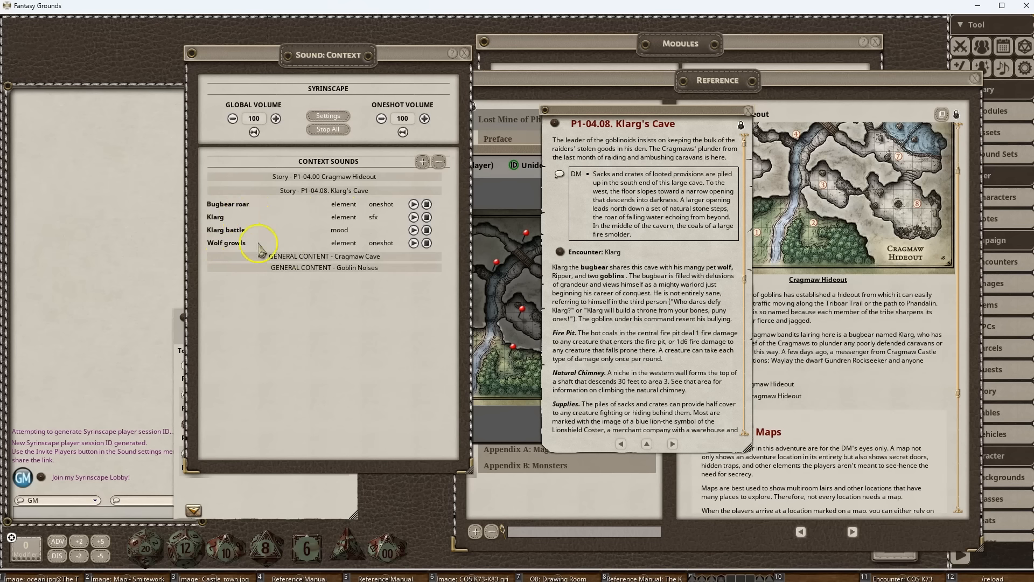
{"action": "left_click", "coordinate": [306, 192]}
Add the Klarg's Cave encounter to the combat tracker and close the encounter window.
{"action": "left_click", "coordinate": [560, 252]}
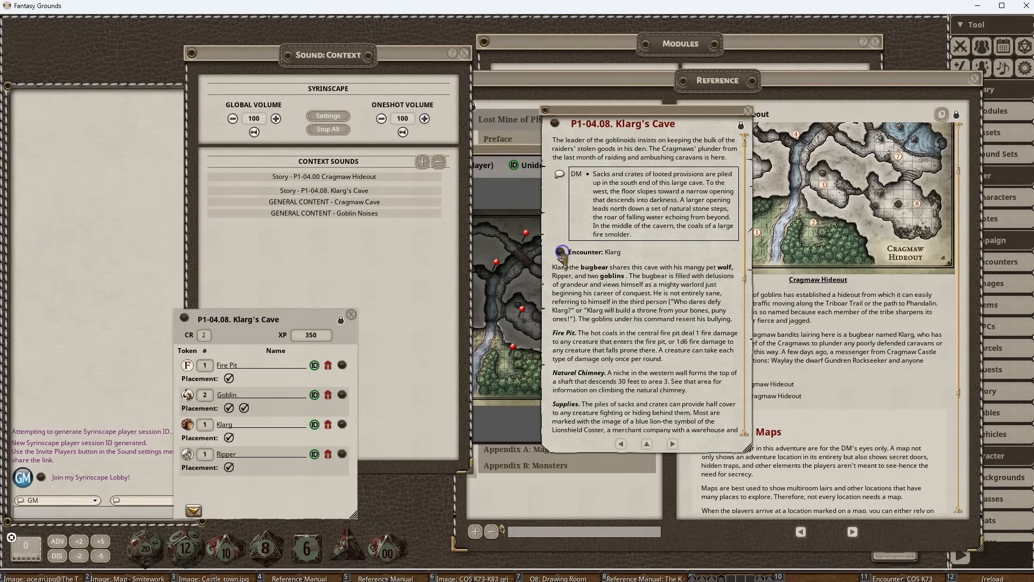
{"action": "left_click", "coordinate": [194, 511]}
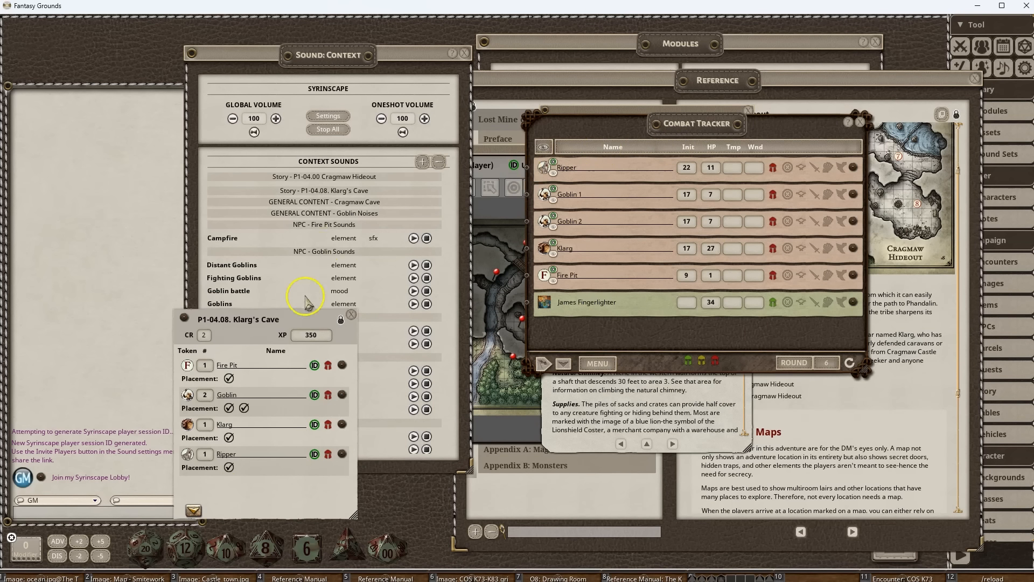
{"action": "left_click", "coordinate": [351, 315]}
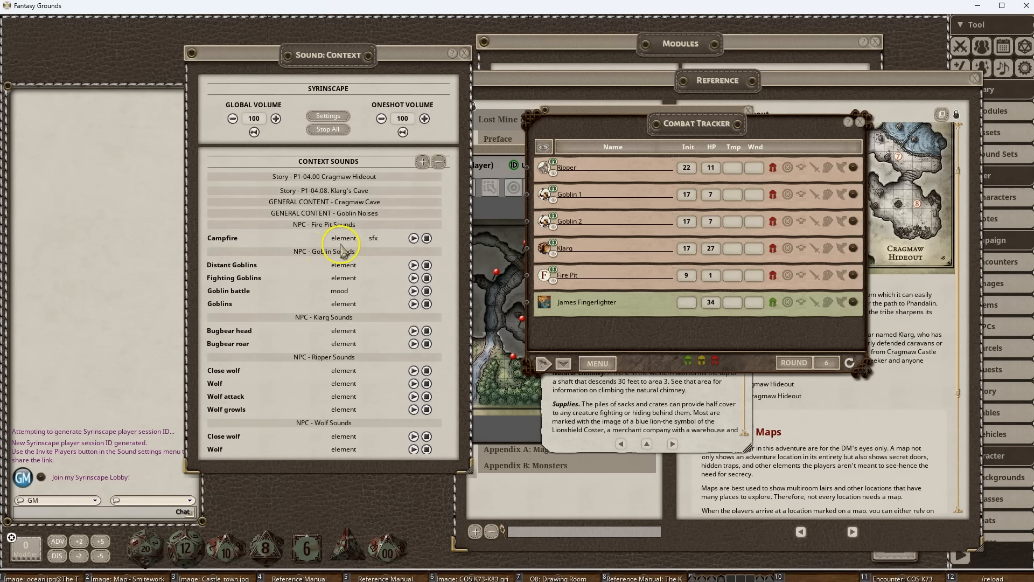
Review the NPC context sounds, play the Fire Pit's Campfire element and the Goblin battle mood, and stop both.
{"action": "scroll", "coordinate": [343, 248], "scroll_direction": "down", "scroll_amount": 2}
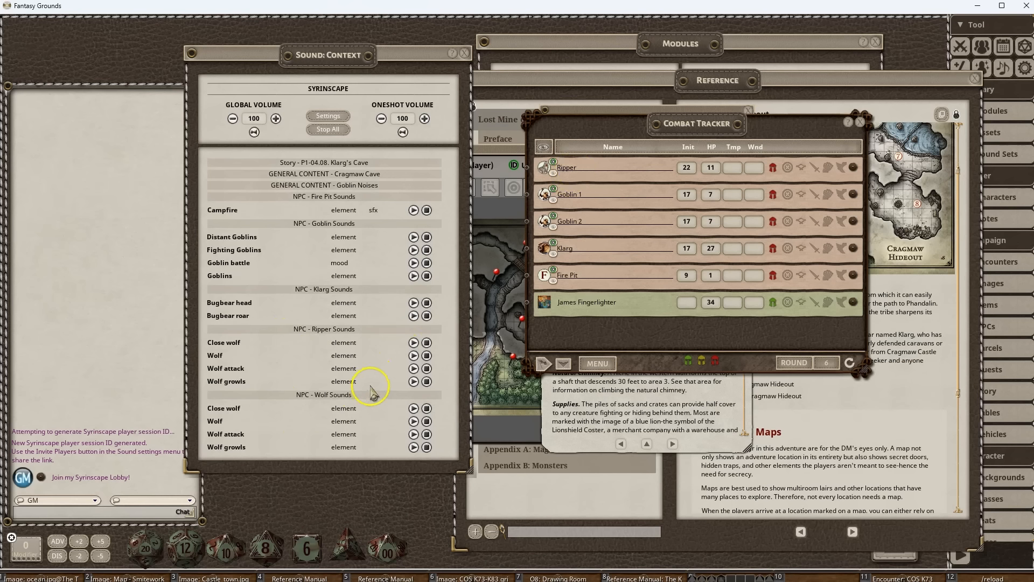
{"action": "scroll", "coordinate": [371, 391], "scroll_direction": "up", "scroll_amount": 2}
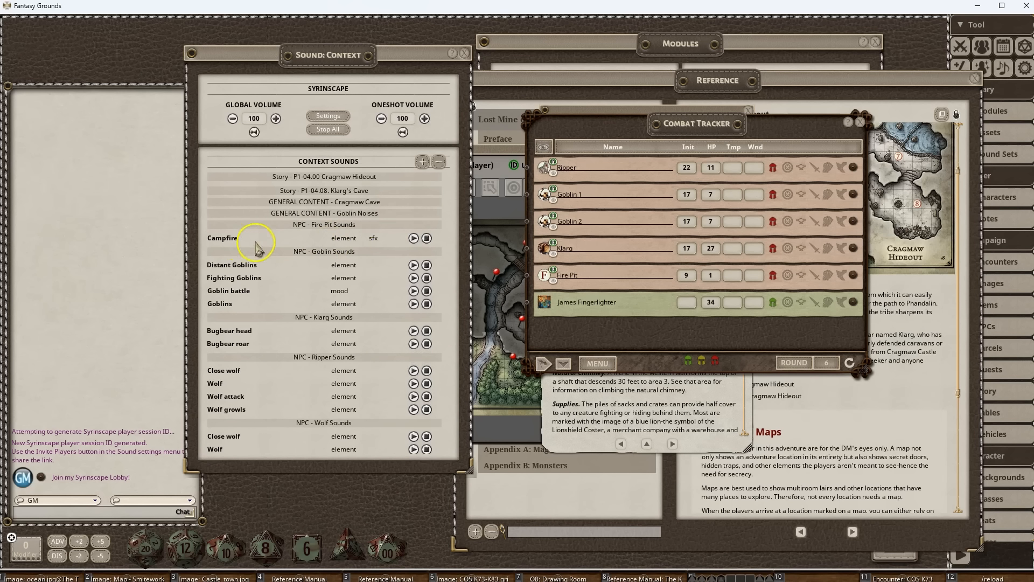
{"action": "left_click", "coordinate": [413, 238]}
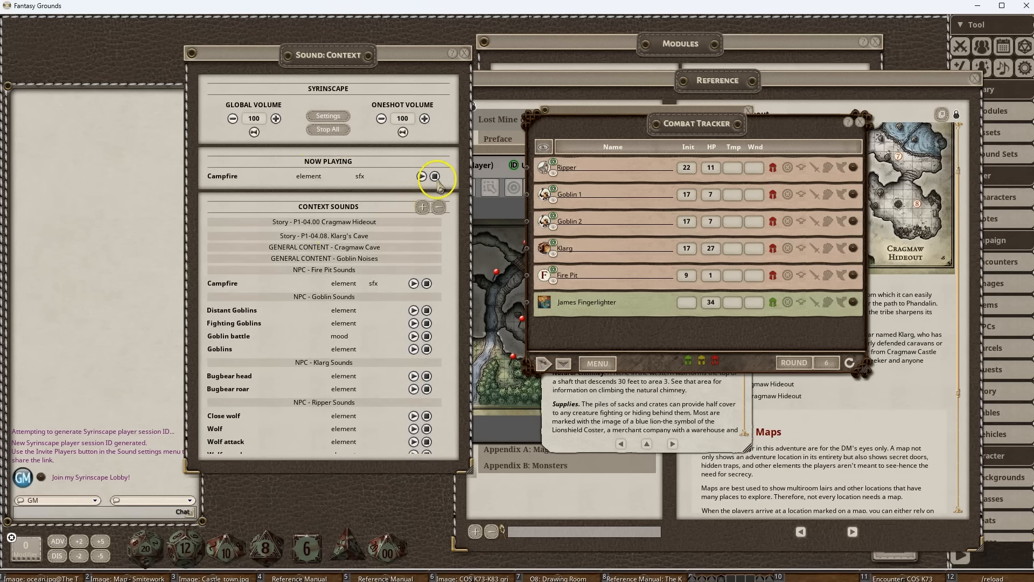
{"action": "scroll", "coordinate": [335, 324], "scroll_direction": "down", "scroll_amount": 3}
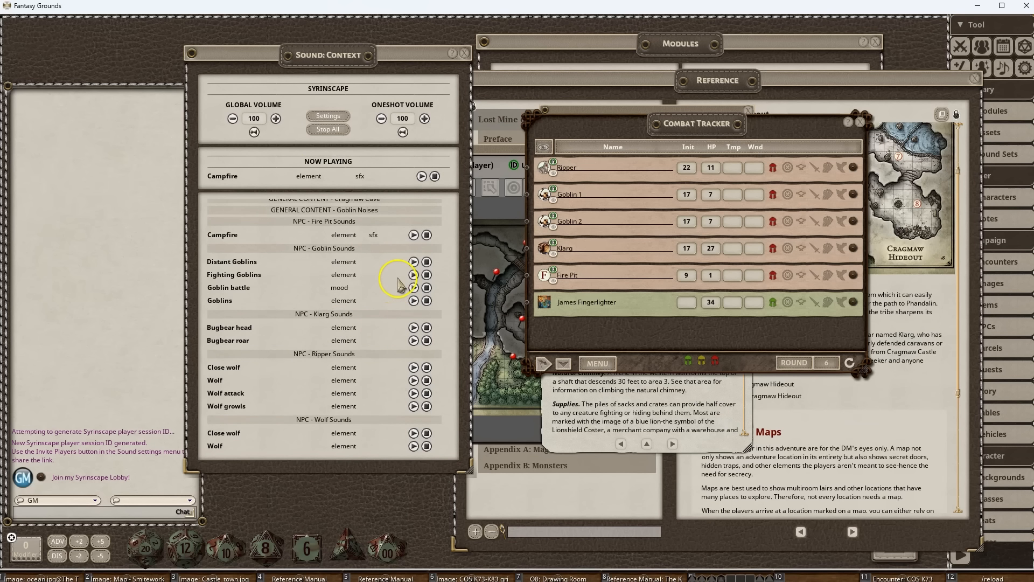
{"action": "scroll", "coordinate": [373, 343], "scroll_direction": "down", "scroll_amount": 2}
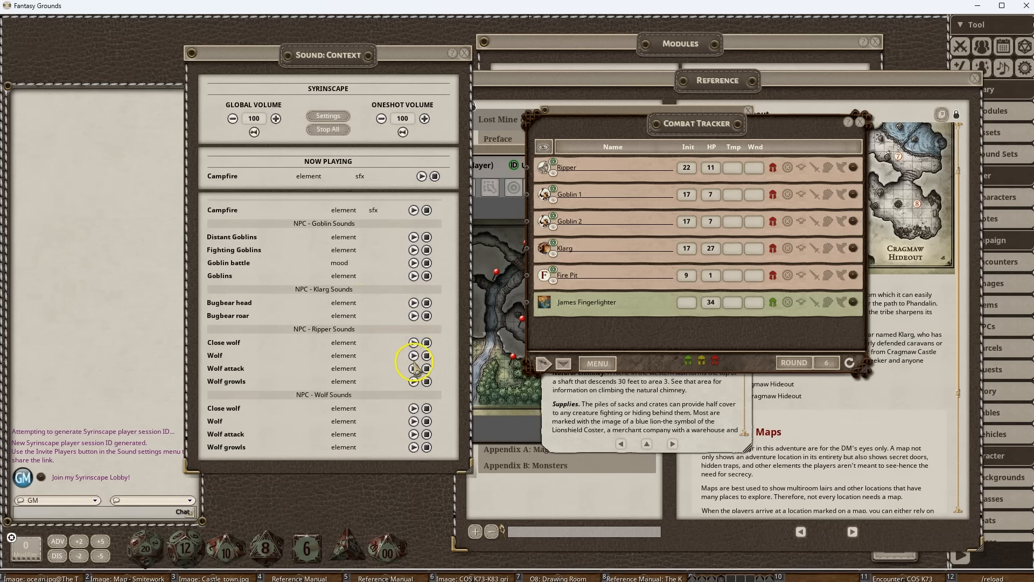
{"action": "scroll", "coordinate": [410, 404], "scroll_direction": "up", "scroll_amount": 5}
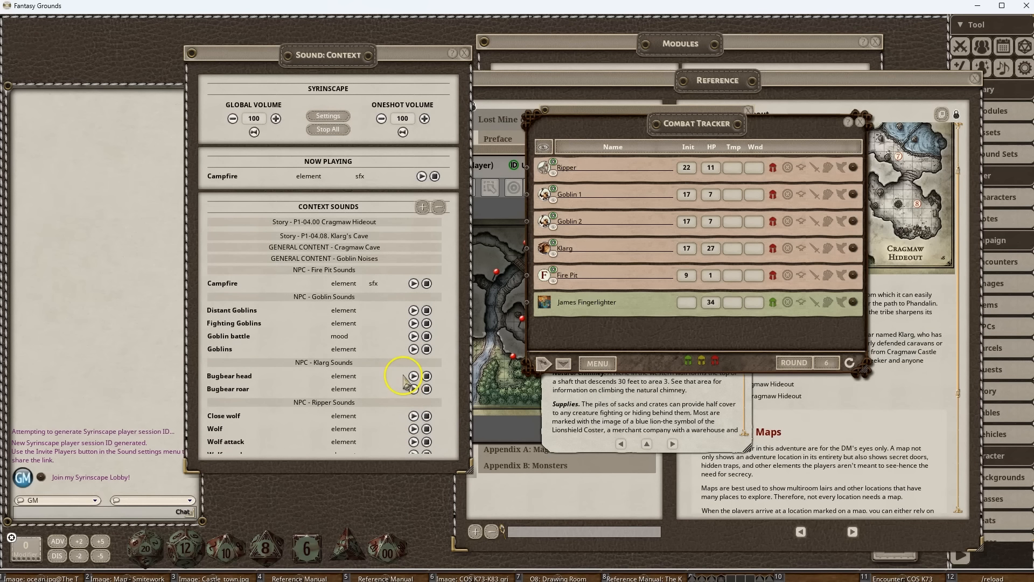
{"action": "left_click", "coordinate": [413, 335]}
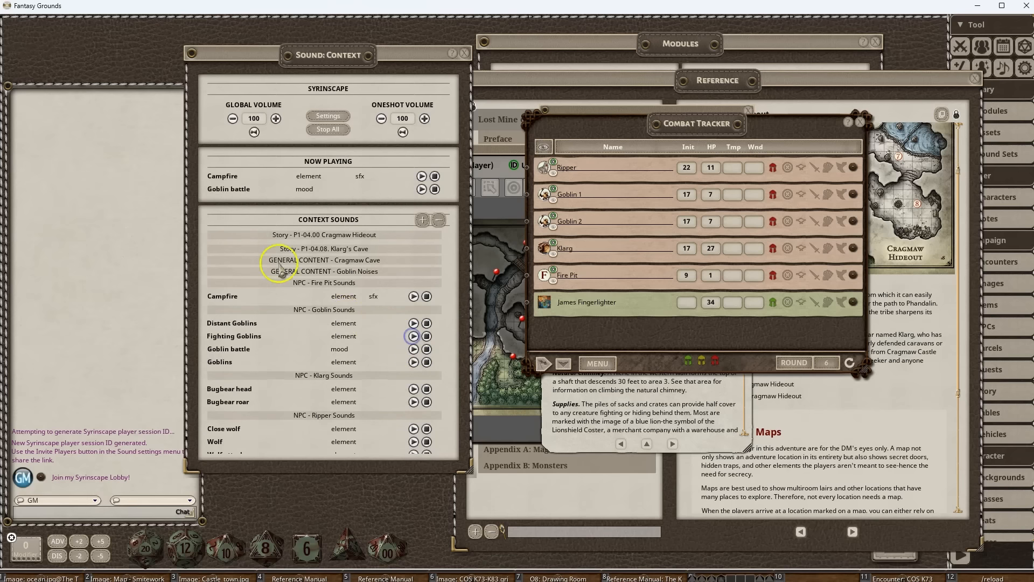
{"action": "left_click", "coordinate": [434, 189]}
{"action": "left_click", "coordinate": [434, 177]}
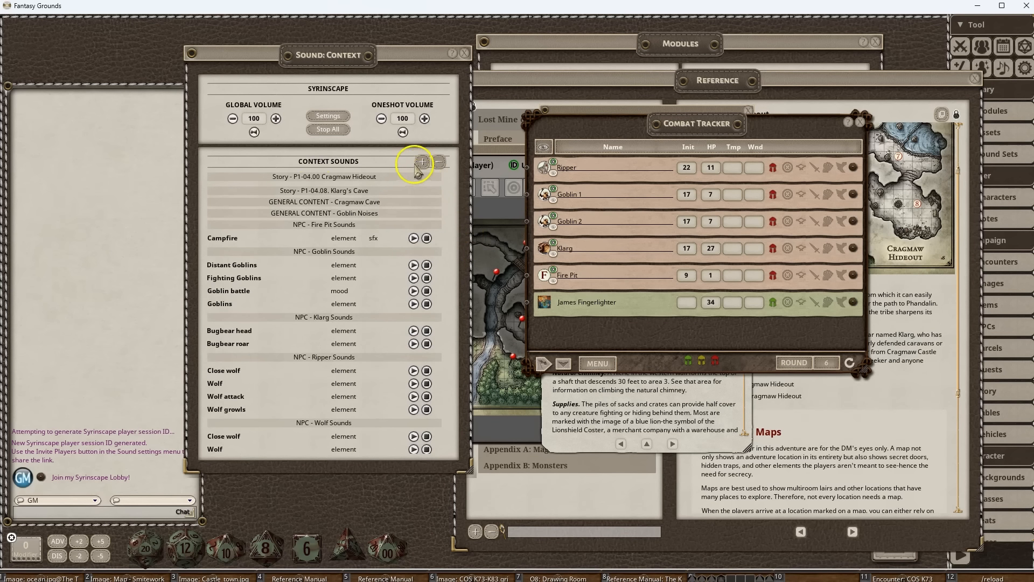
Delete Ripper from the combat tracker.
{"action": "left_click", "coordinate": [599, 361]}
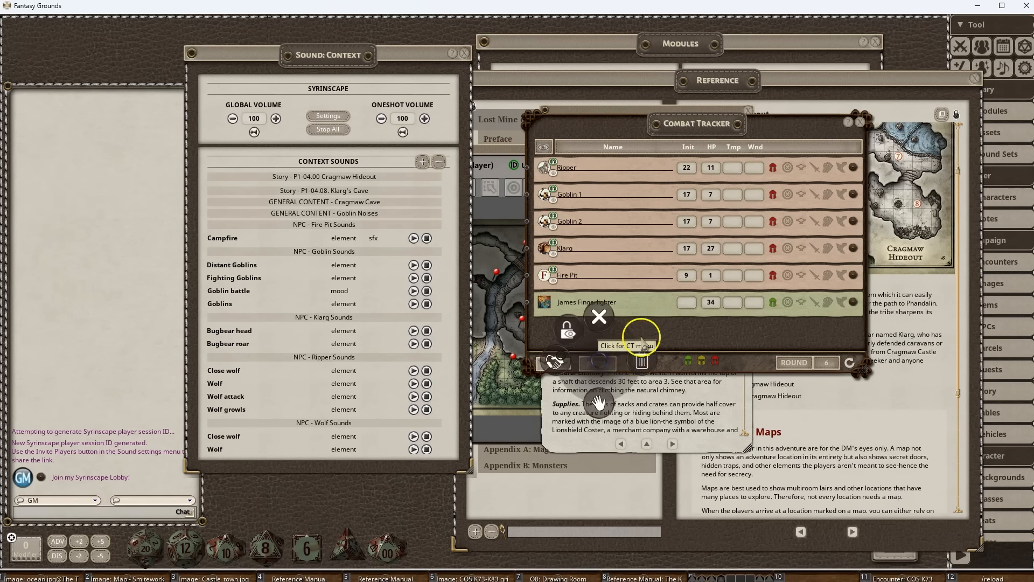
{"action": "left_click", "coordinate": [598, 317]}
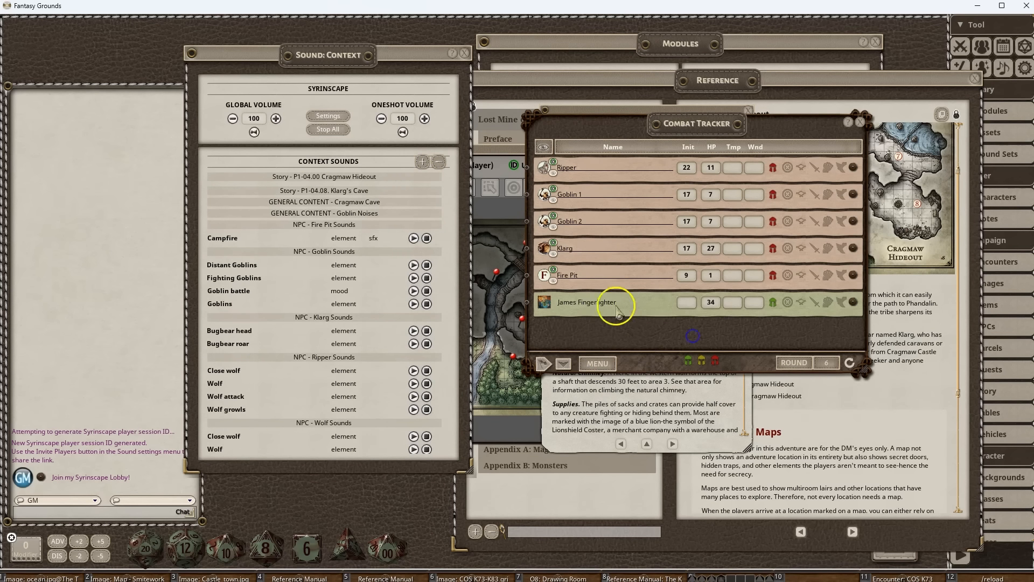
{"action": "right_click", "coordinate": [618, 166]}
{"action": "left_click", "coordinate": [586, 196]}
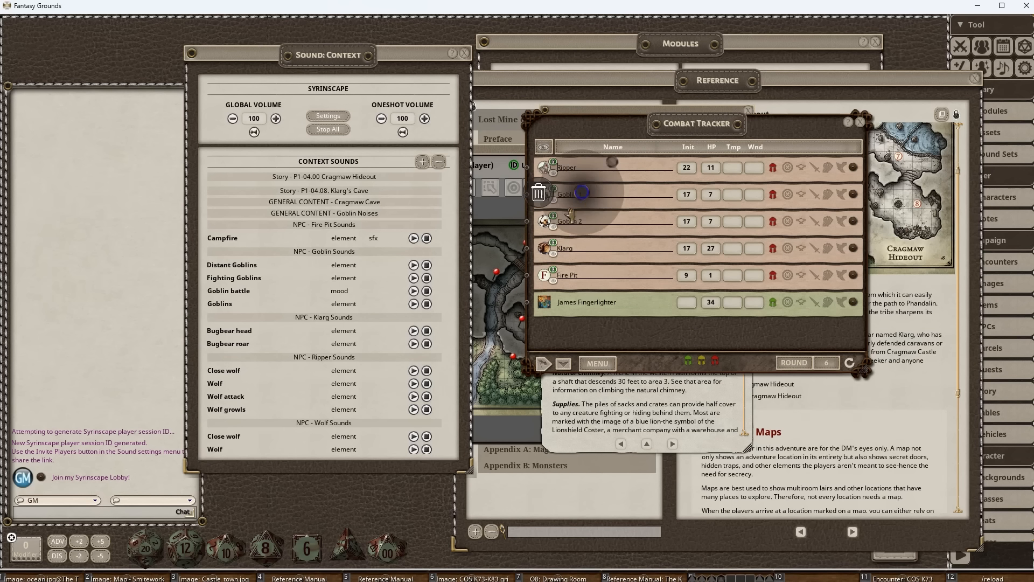
{"action": "left_click", "coordinate": [574, 194]}
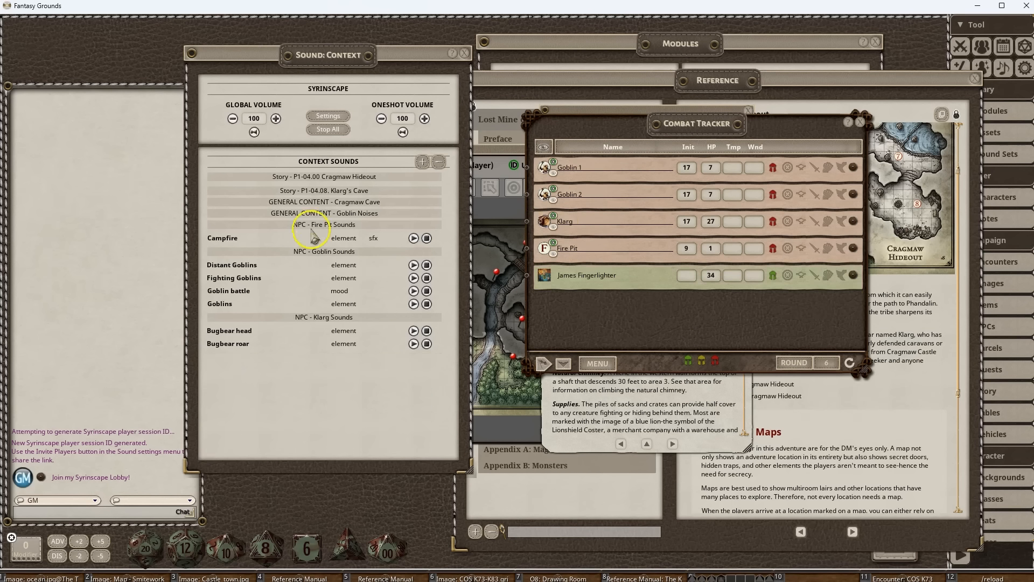
Delete Goblin 1 and Goblin 2 from the combat tracker.
{"action": "right_click", "coordinate": [612, 168]}
{"action": "left_click", "coordinate": [581, 196]}
{"action": "left_click", "coordinate": [569, 195]}
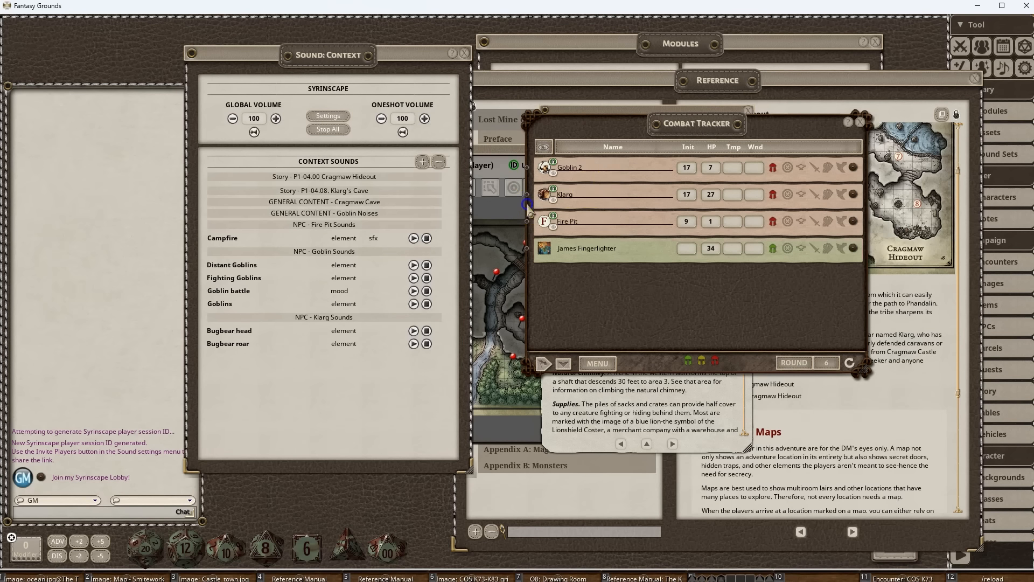
{"action": "right_click", "coordinate": [624, 166]}
{"action": "left_click", "coordinate": [591, 195]}
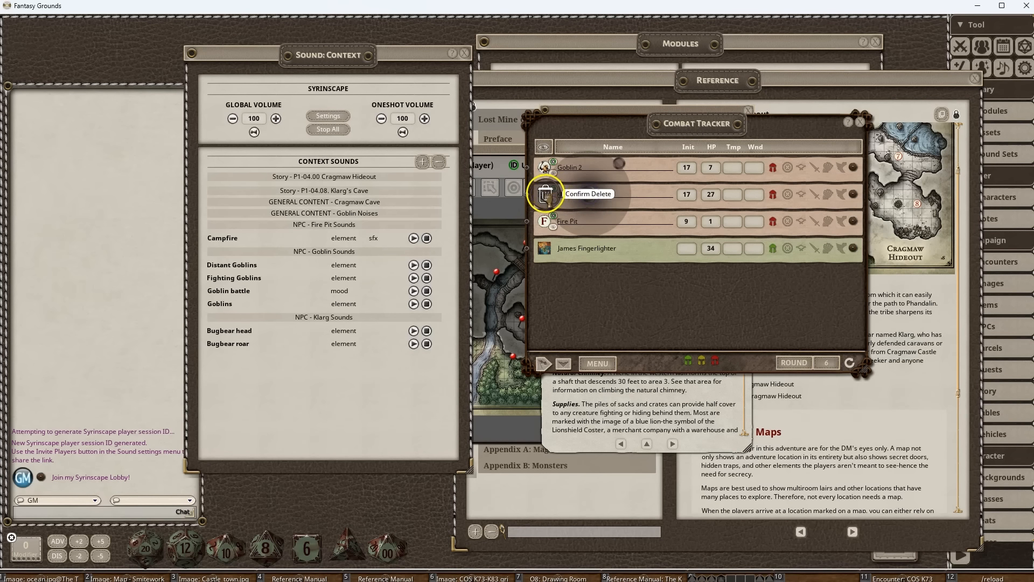
{"action": "left_click", "coordinate": [549, 192]}
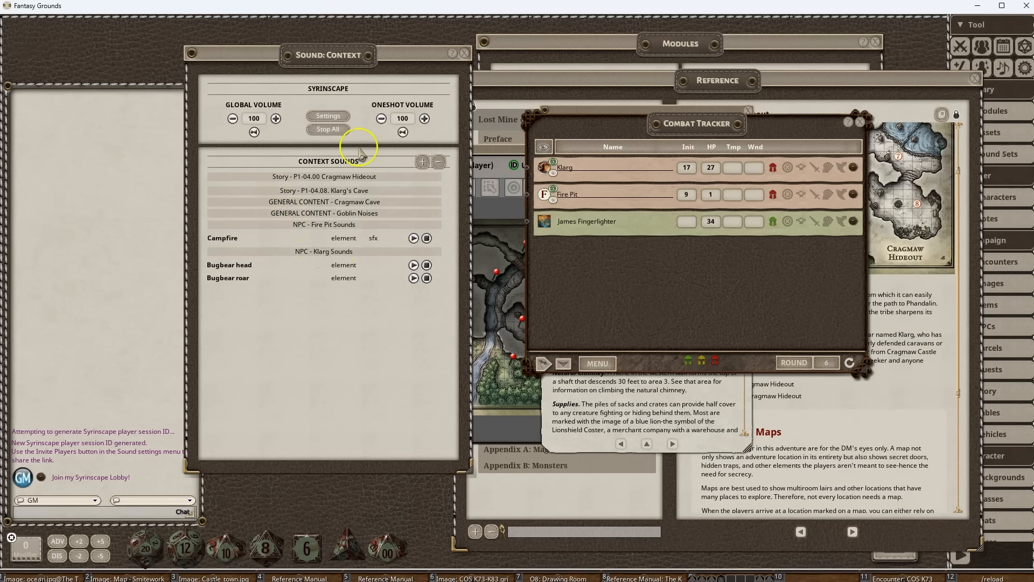
Clear the remaining NPCs, Klarg and Fire Pit, from the combat tracker in one operation and close the tracker.
{"action": "mouse_move", "coordinate": [344, 55]}
{"action": "left_mouse_down"}
{"action": "mouse_move", "coordinate": [285, 53]}
{"action": "mouse_move", "coordinate": [345, 55]}
{"action": "left_mouse_up"}
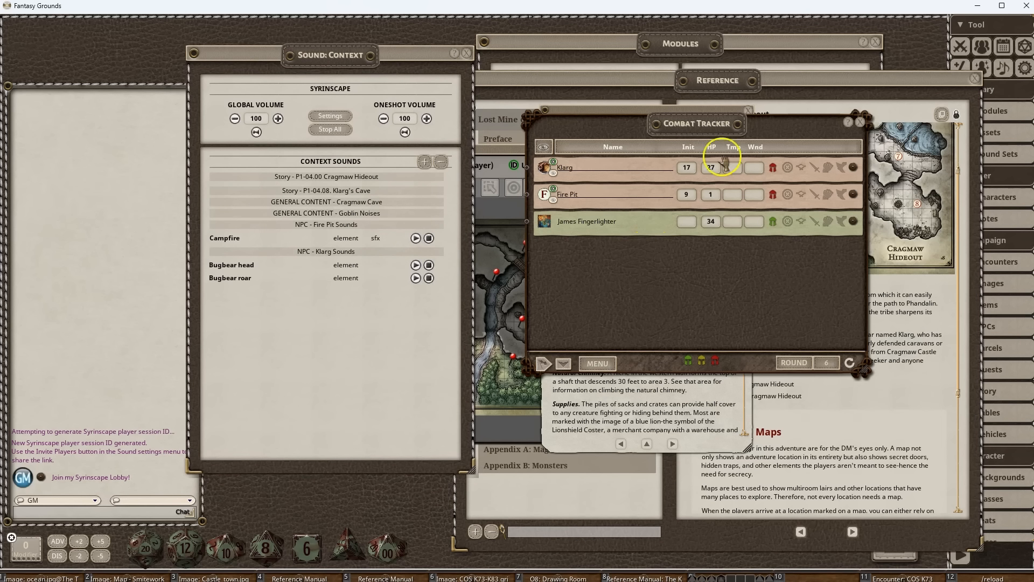
{"action": "right_click", "coordinate": [601, 362]}
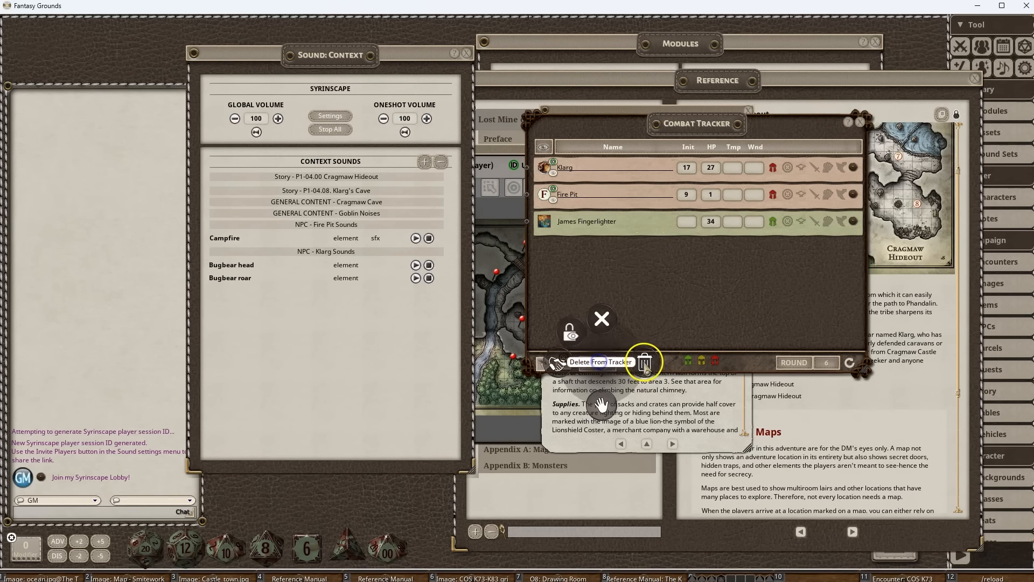
{"action": "left_click", "coordinate": [645, 362]}
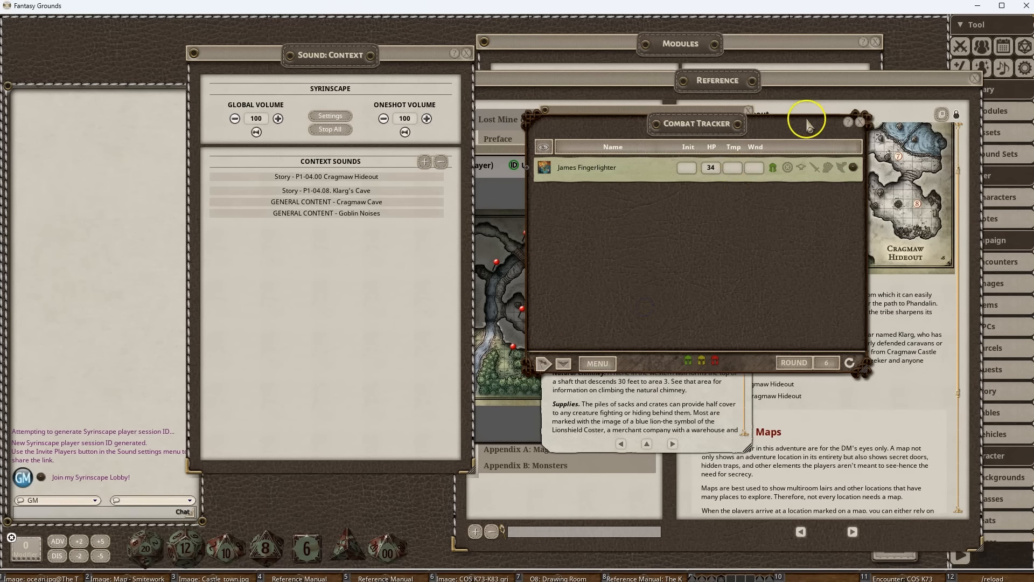
{"action": "left_click_drag", "start_coordinate": [789, 122], "coordinate": [687, 252]}
{"action": "left_click", "coordinate": [764, 250]}
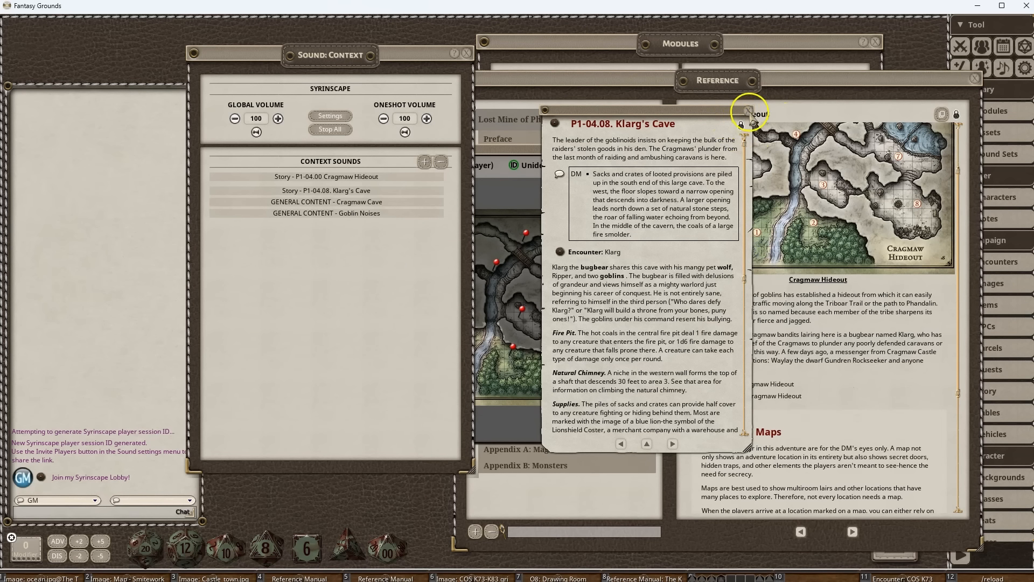
Close the Klarg's Cave story, the Lost Mine of Phandelver reference manual and the Cragmaw Hideout player map.
{"action": "left_click", "coordinate": [748, 110]}
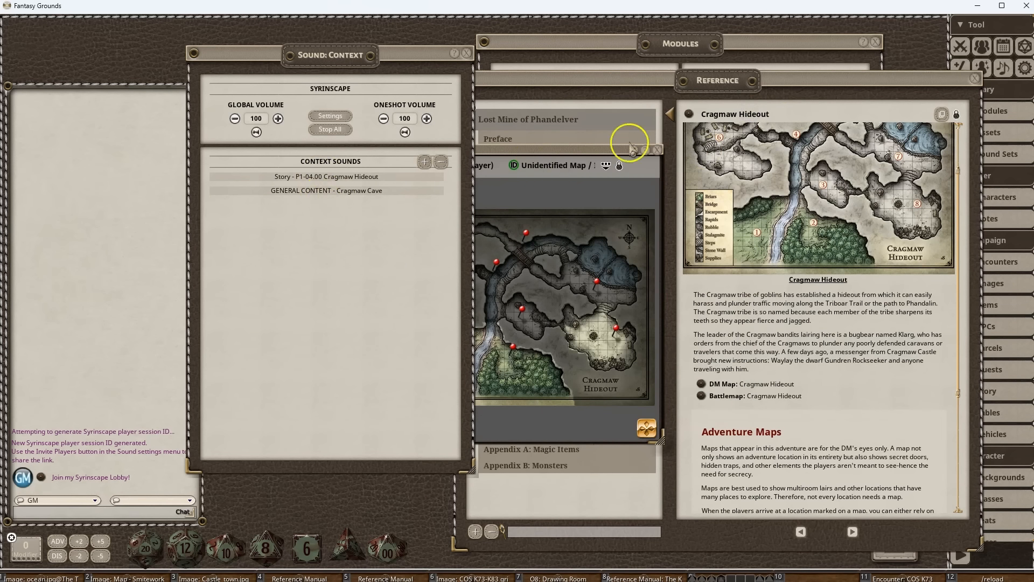
{"action": "left_click", "coordinate": [974, 79]}
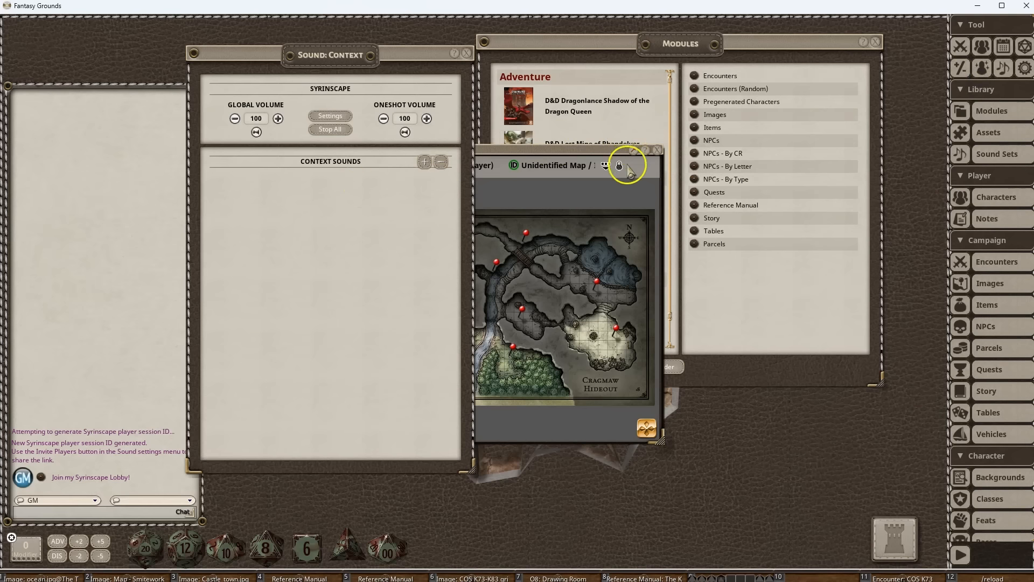
{"action": "left_click", "coordinate": [658, 151]}
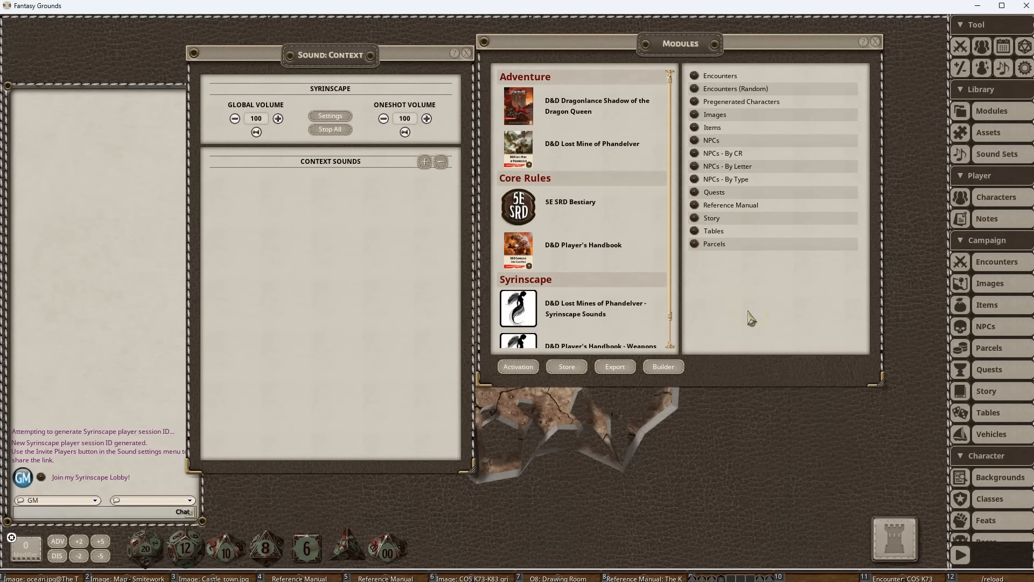
Open the P1-04.00 Cragmaw Hideout story from the campaign story list and place it beside the context sounds.
{"action": "left_click", "coordinate": [969, 389]}
{"action": "scroll", "coordinate": [618, 249], "scroll_direction": "down", "scroll_amount": 3}
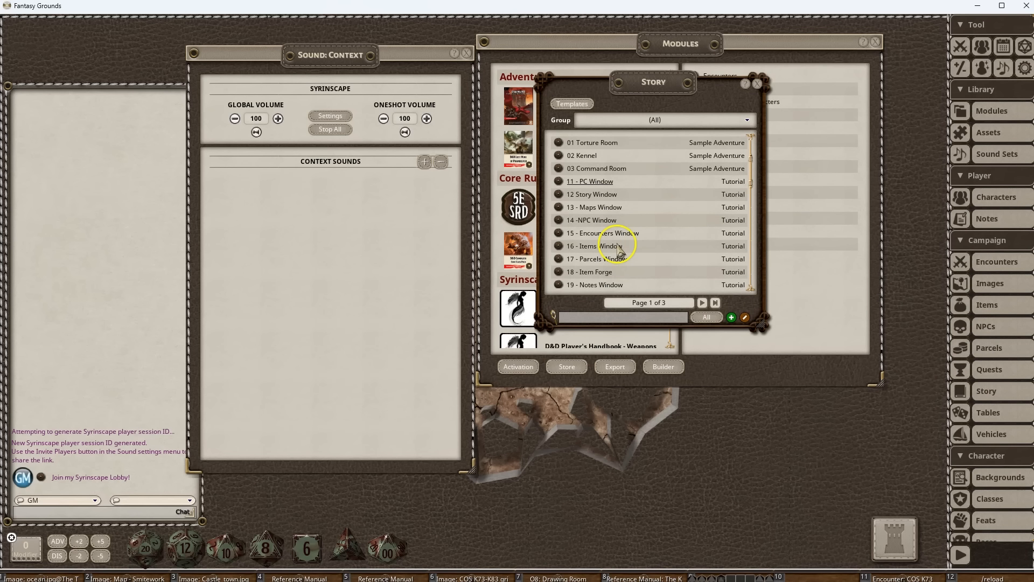
{"action": "scroll", "coordinate": [618, 249], "scroll_direction": "down", "scroll_amount": 10}
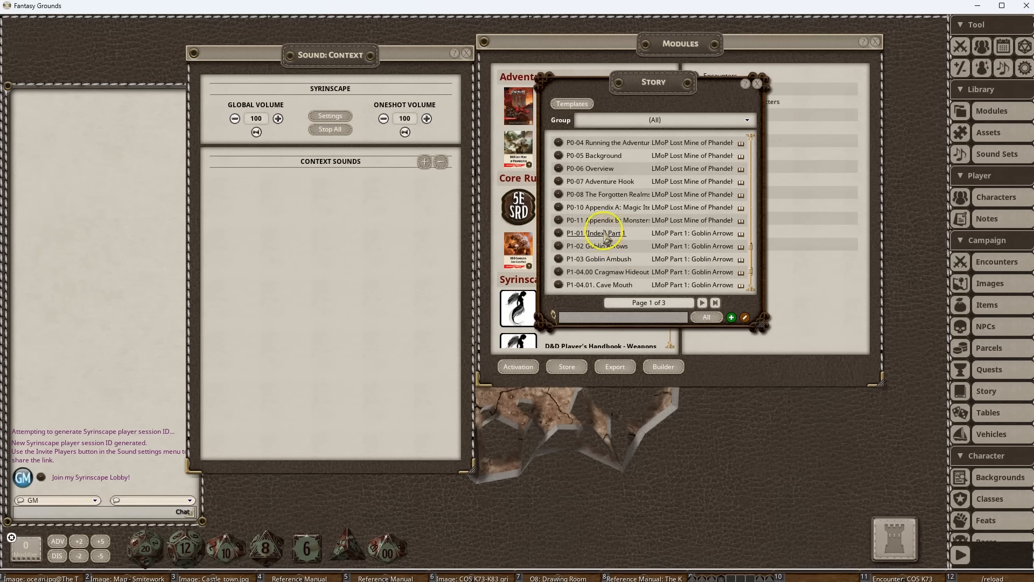
{"action": "scroll", "coordinate": [605, 268], "scroll_direction": "down", "scroll_amount": 2}
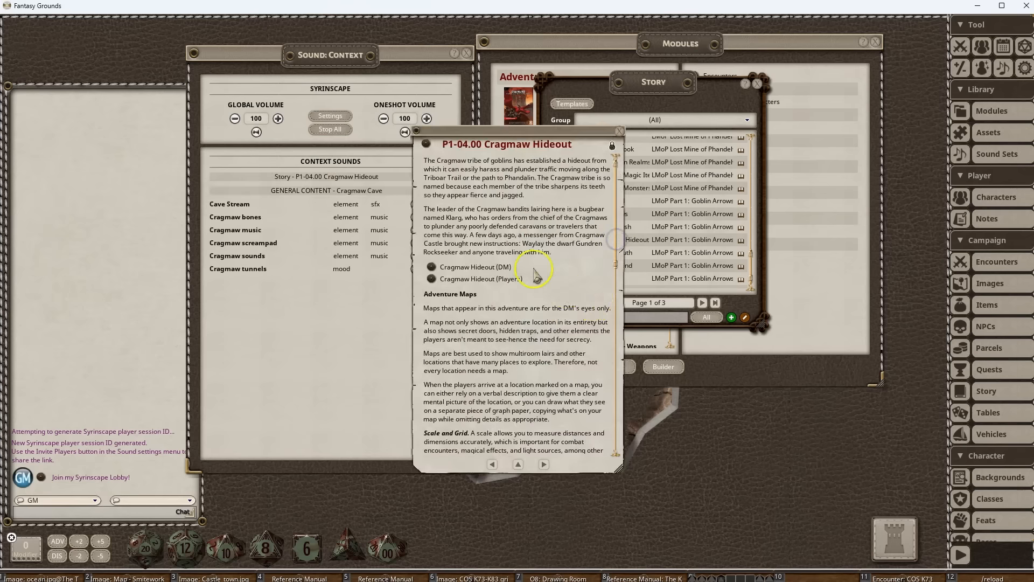
{"action": "left_click_drag", "start_coordinate": [513, 192], "coordinate": [669, 255]}
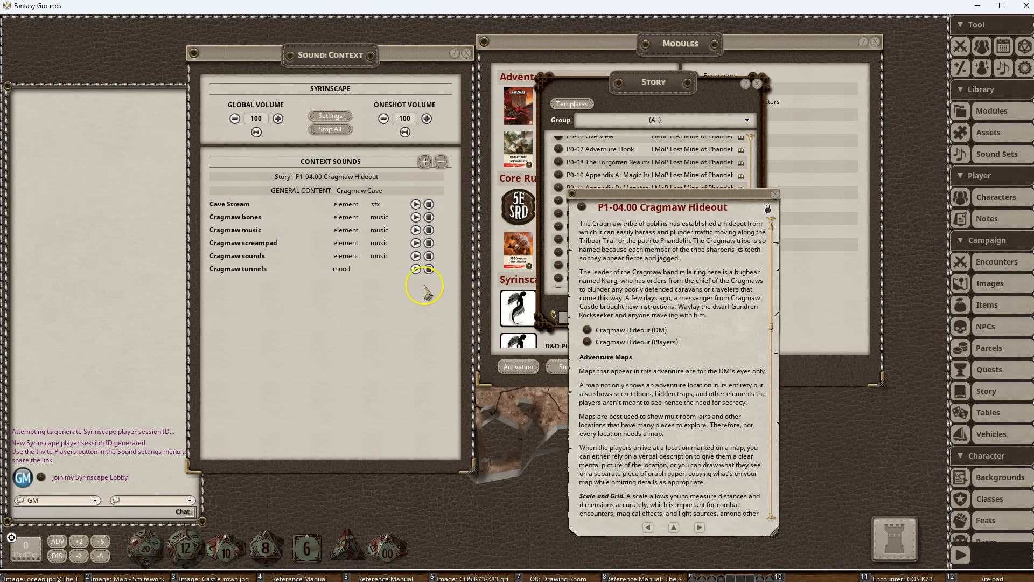
Page through the Part 1 stories from Cragmaw Hideout to P1-06 Awarding Experience Points, checking their context sounds, and close the story.
{"action": "scroll", "coordinate": [713, 364], "scroll_direction": "down", "scroll_amount": 5}
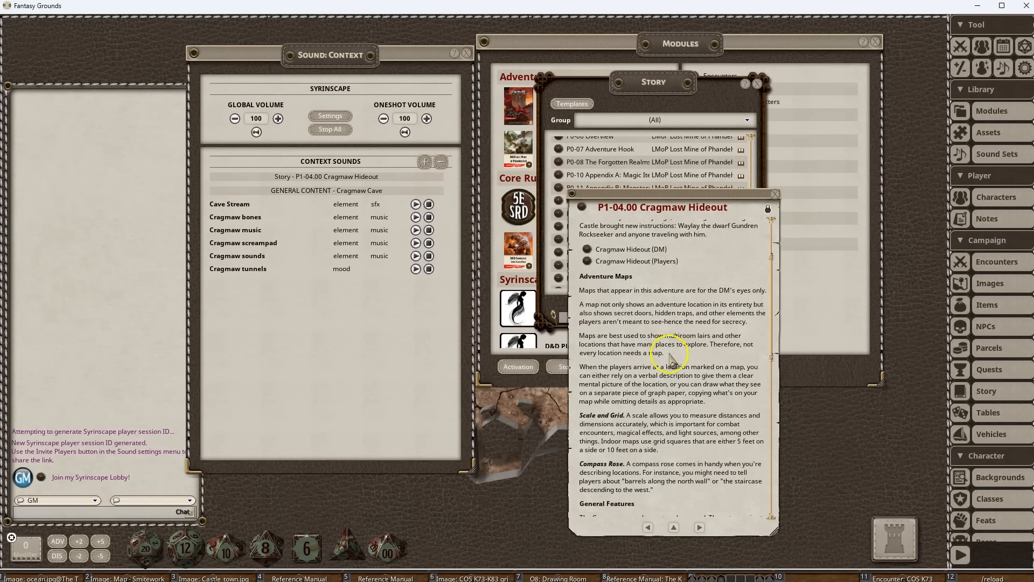
{"action": "left_click", "coordinate": [699, 527]}
{"action": "left_click", "coordinate": [698, 527]}
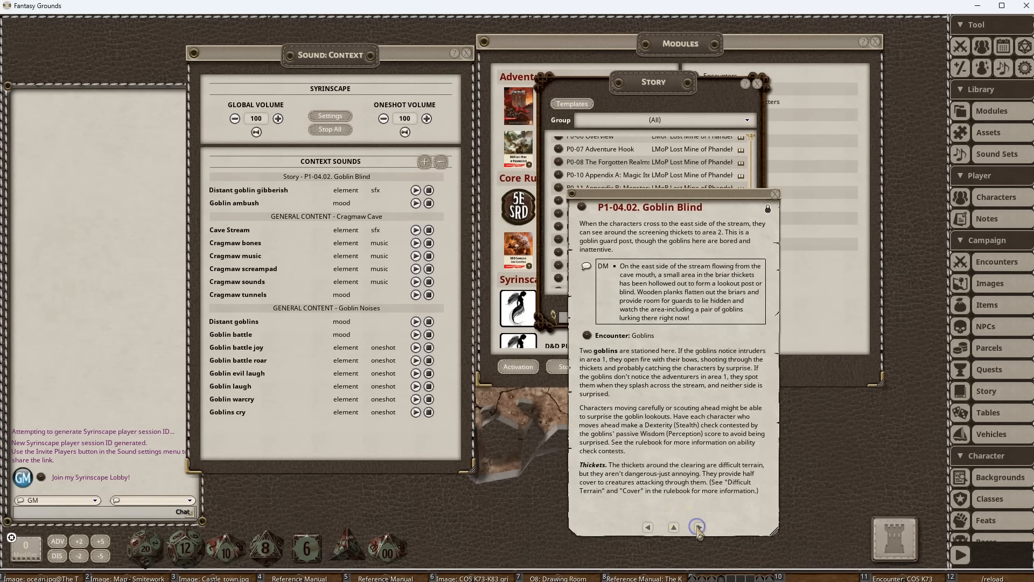
{"action": "left_click", "coordinate": [699, 527]}
{"action": "left_click", "coordinate": [699, 527]}
{"action": "left_click", "coordinate": [699, 527]}
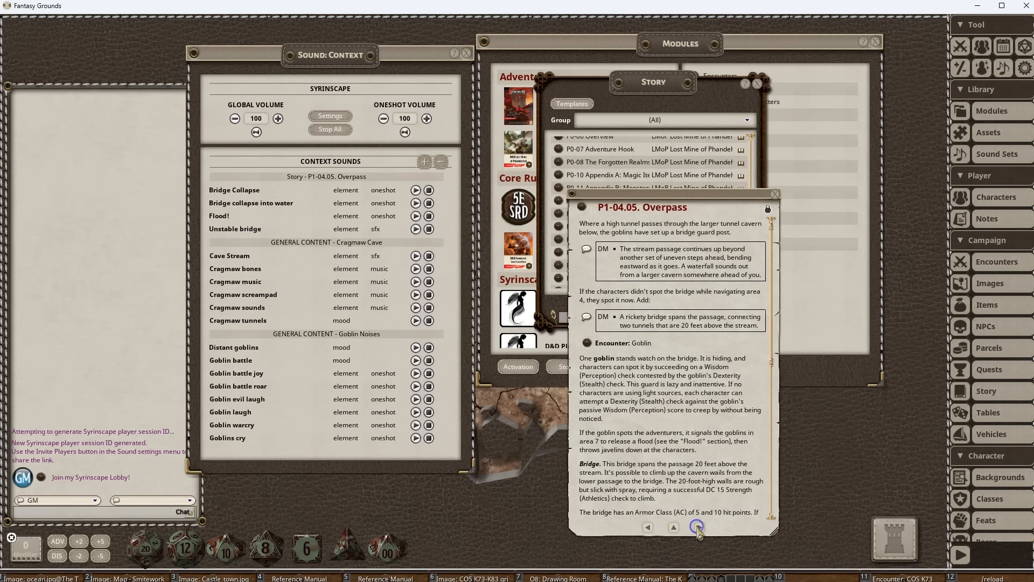
{"action": "left_click", "coordinate": [699, 527]}
{"action": "left_click", "coordinate": [699, 527]}
{"action": "left_click", "coordinate": [699, 527]}
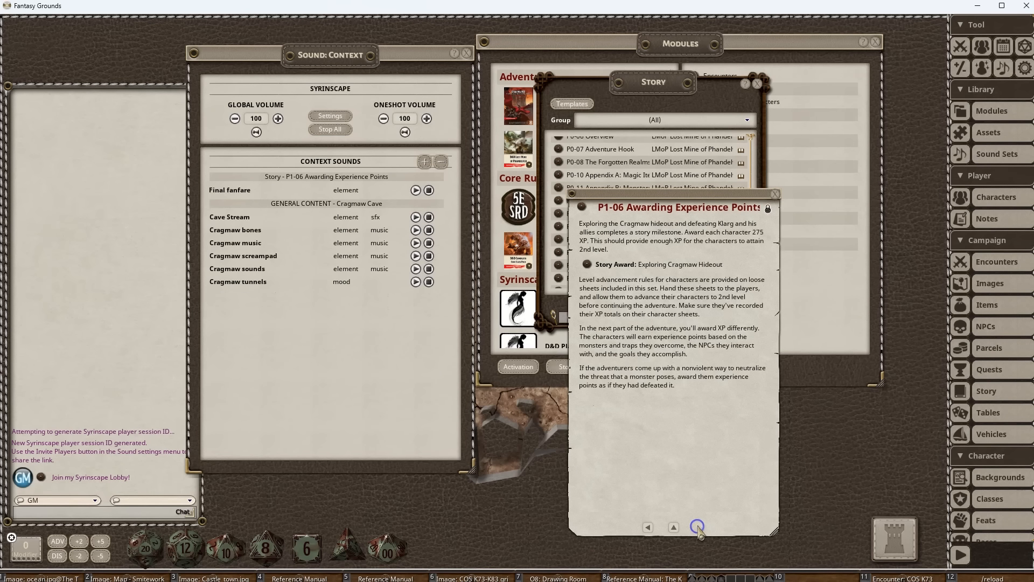
{"action": "left_click", "coordinate": [774, 194]}
Open the P2-02 Phandalin story from page 2 of the story list and place it beside the context sounds.
{"action": "scroll", "coordinate": [635, 234], "scroll_direction": "down", "scroll_amount": 1}
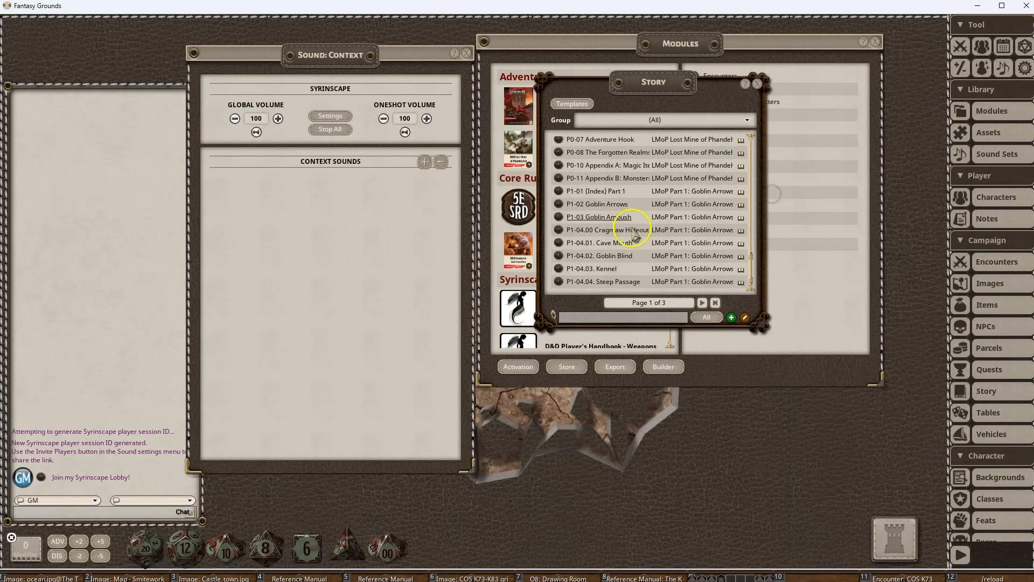
{"action": "left_click", "coordinate": [702, 303]}
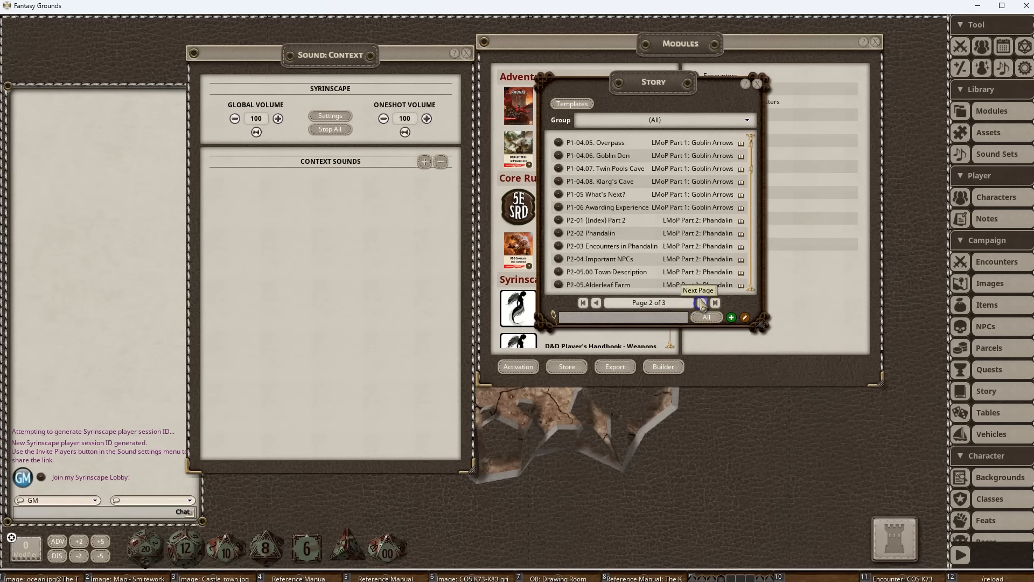
{"action": "scroll", "coordinate": [635, 248], "scroll_direction": "down", "scroll_amount": 1}
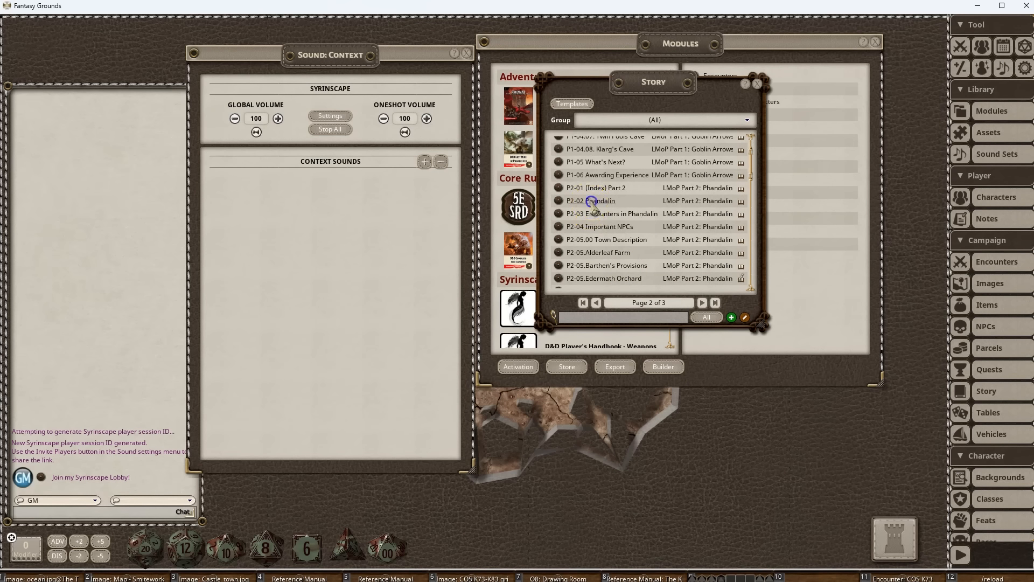
{"action": "left_click", "coordinate": [590, 201]}
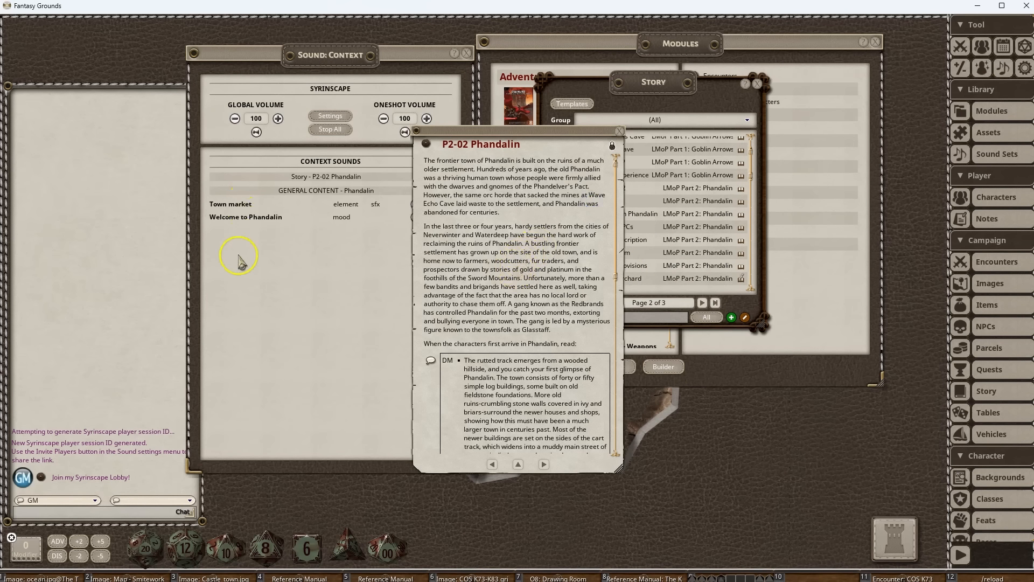
{"action": "left_click_drag", "start_coordinate": [446, 211], "coordinate": [582, 248]}
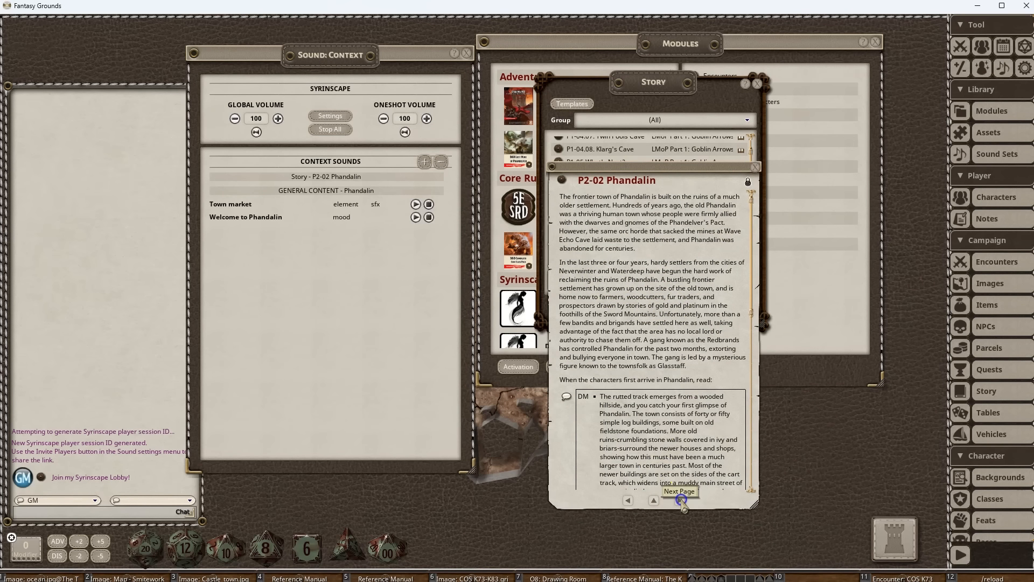
Page through the Phandalin stories up to Phandalin Miner's Exchange, checking their context sounds, and close the story and the story list.
{"action": "left_click", "coordinate": [681, 500]}
{"action": "left_click", "coordinate": [681, 500]}
{"action": "left_click", "coordinate": [681, 500]}
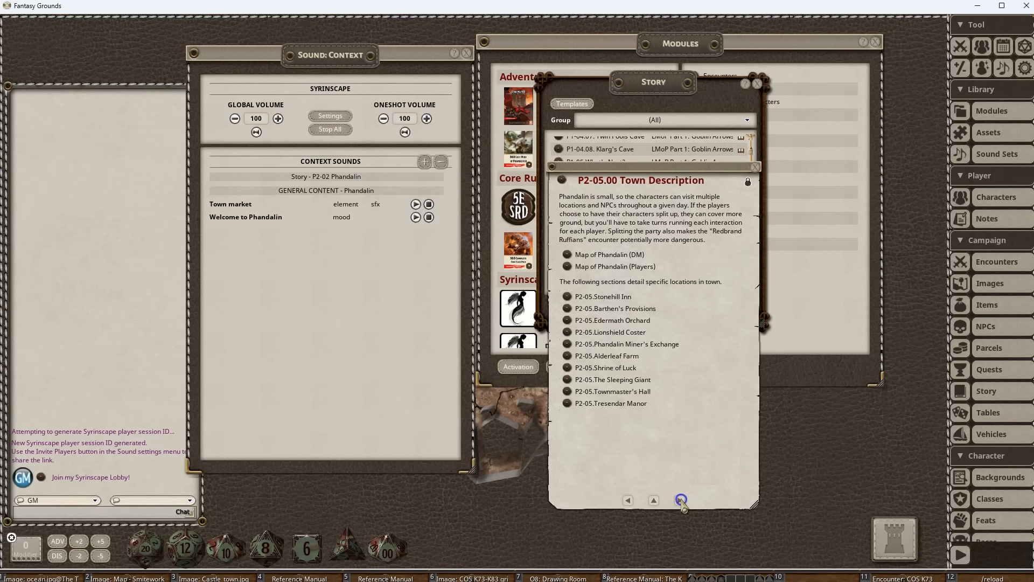
{"action": "left_click", "coordinate": [681, 500]}
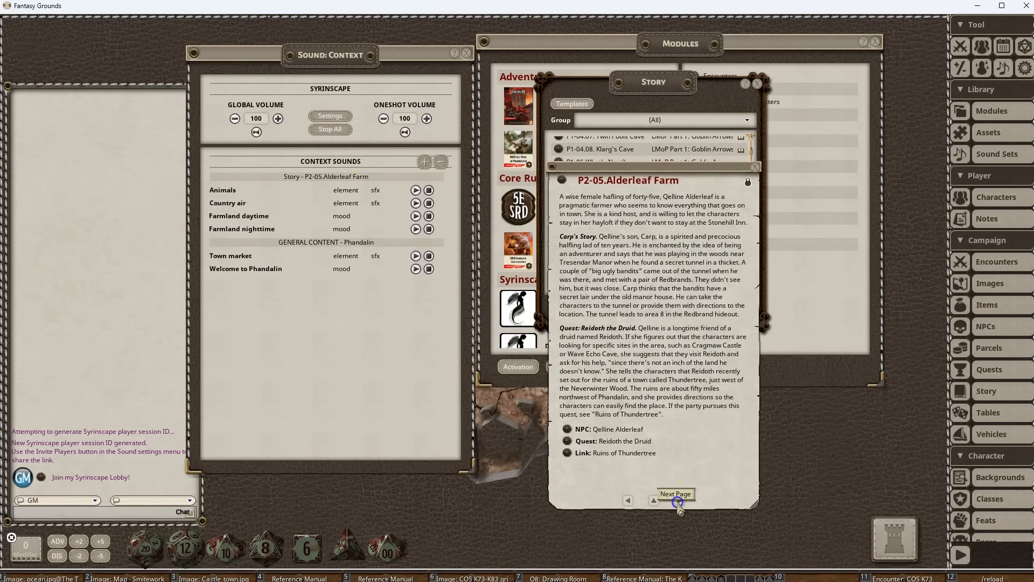
{"action": "left_click", "coordinate": [680, 500]}
{"action": "left_click", "coordinate": [680, 501]}
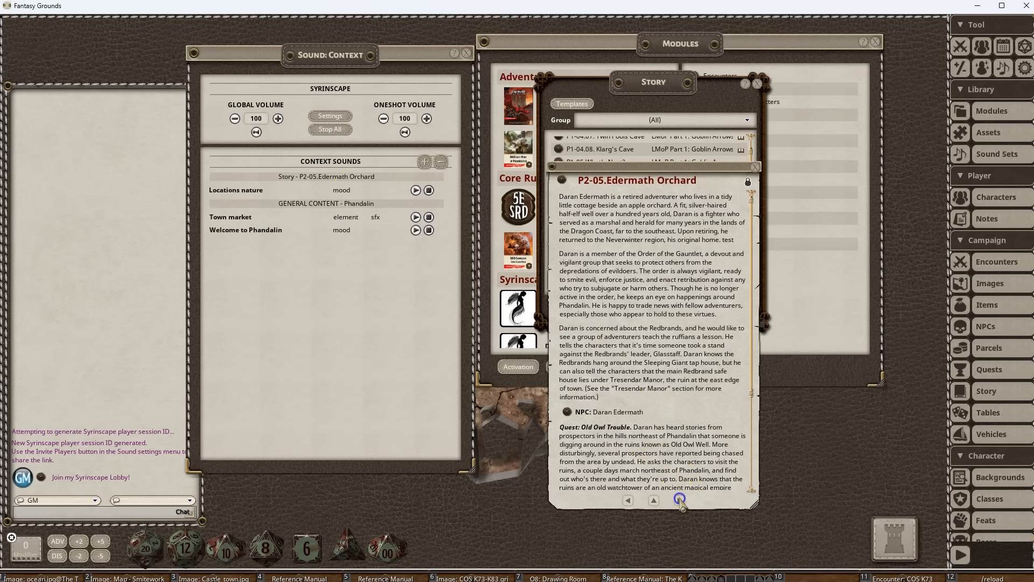
{"action": "left_click", "coordinate": [680, 500]}
{"action": "left_click", "coordinate": [680, 501]}
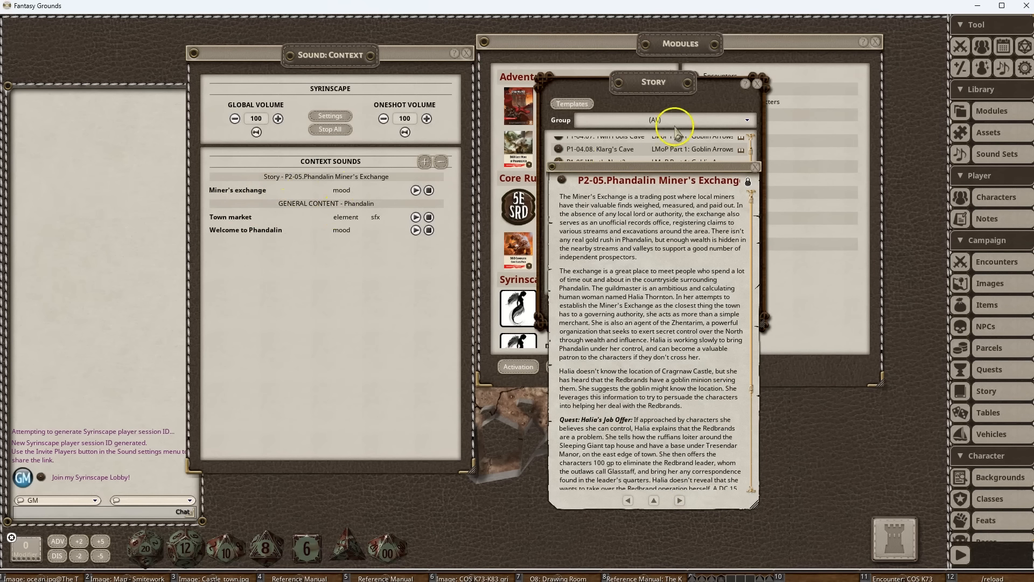
{"action": "left_click", "coordinate": [756, 170]}
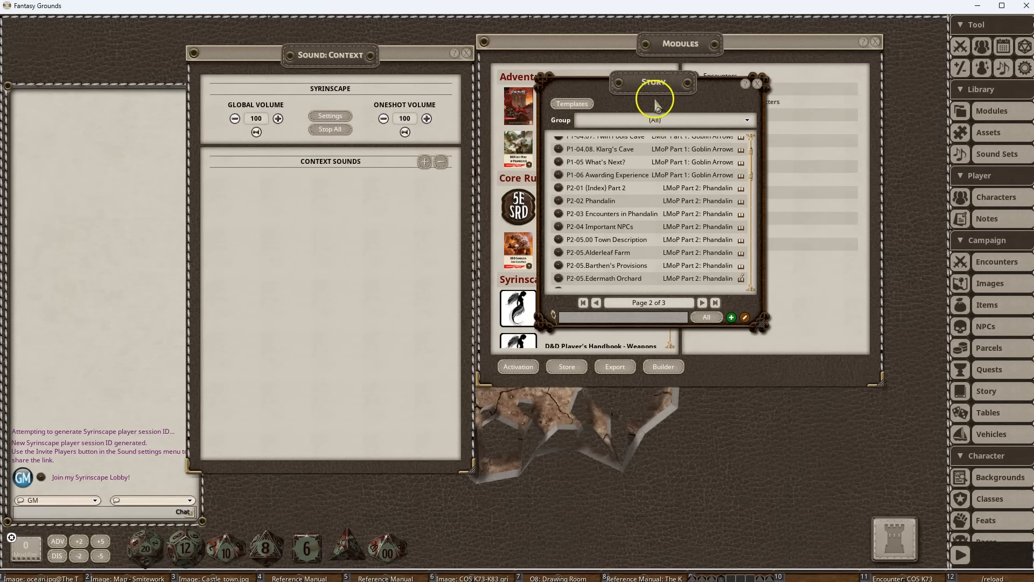
{"action": "left_click_drag", "start_coordinate": [653, 82], "coordinate": [794, 109]}
{"action": "left_click", "coordinate": [901, 106]}
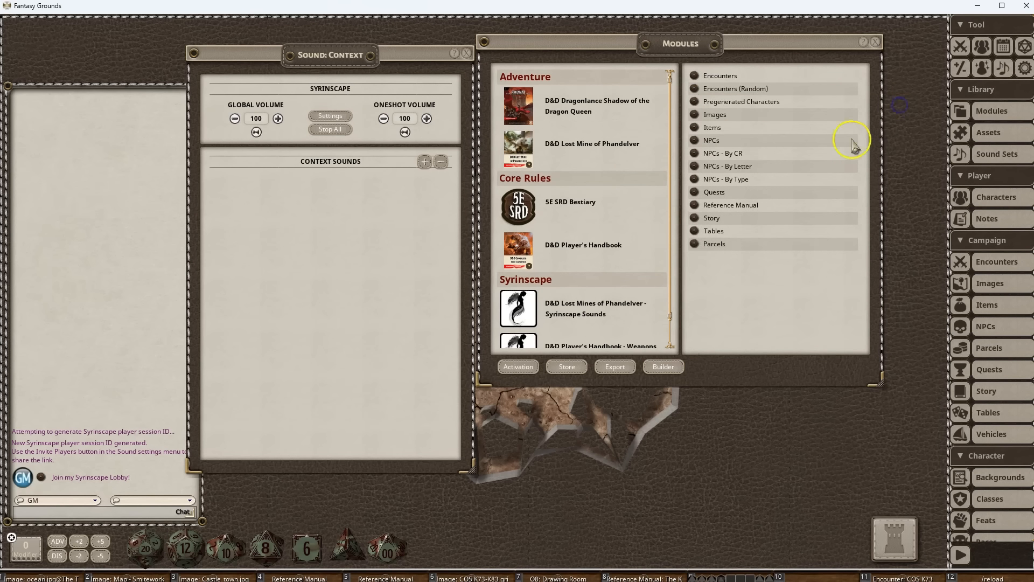
Open module activation and search the modules by name for "syrinscape".
{"action": "left_click", "coordinate": [520, 367]}
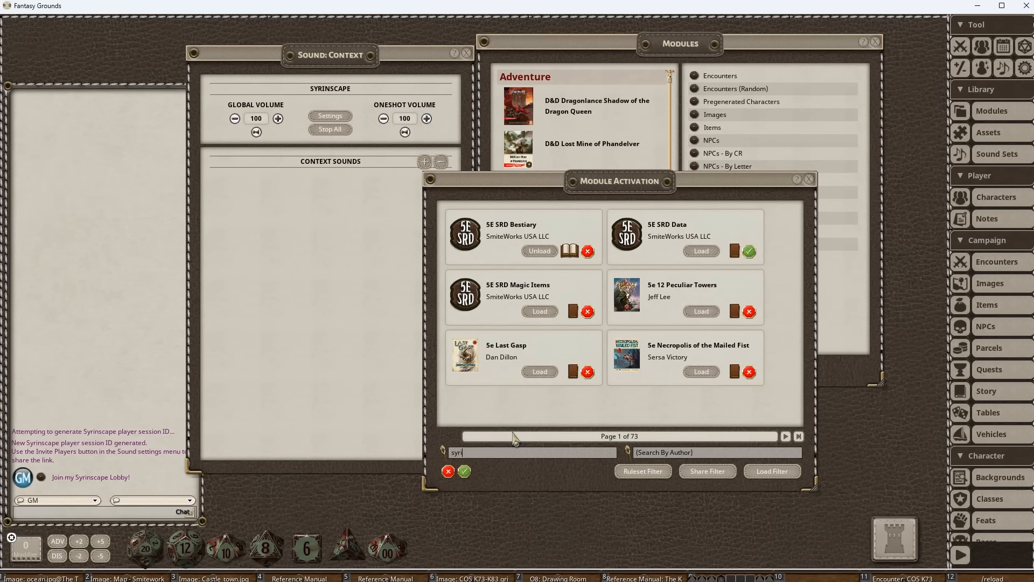
{"action": "type", "text": "syrinscape"}
{"action": "key", "text": "Return"}
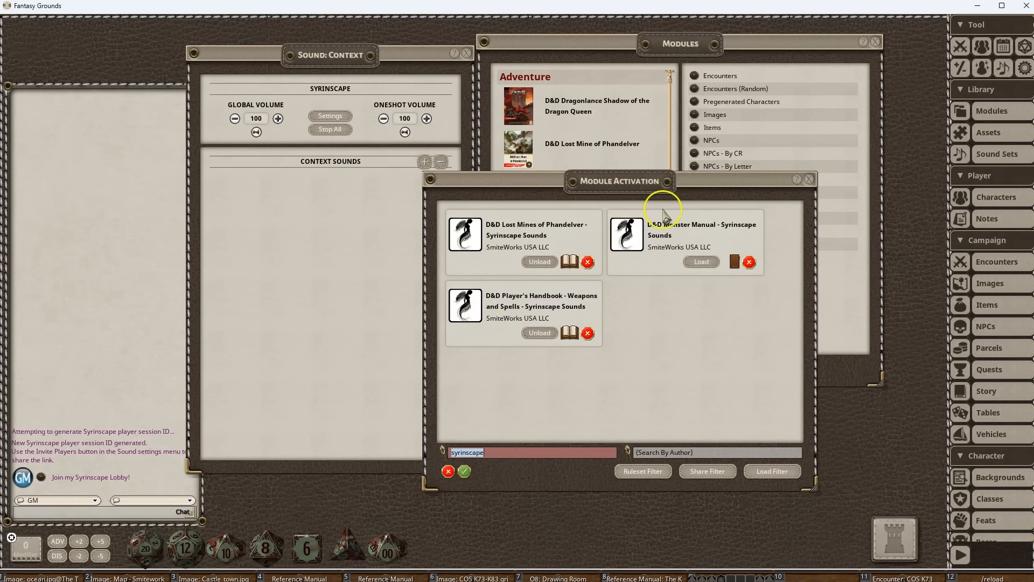
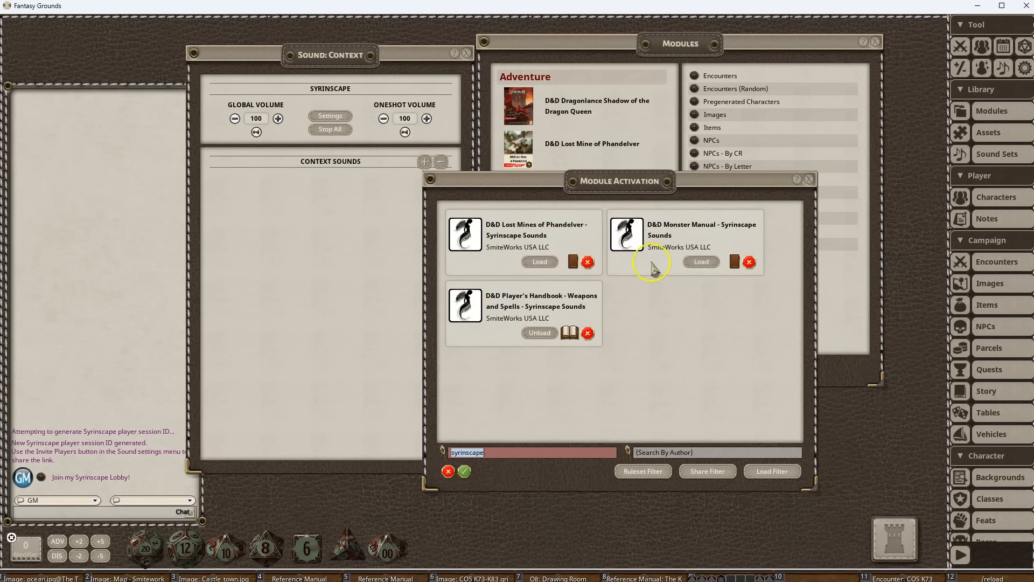
Close module activation, open the 5E SRD Bestiary Ghoul, add it to the combat tracker and close its record.
{"action": "left_click", "coordinate": [811, 181]}
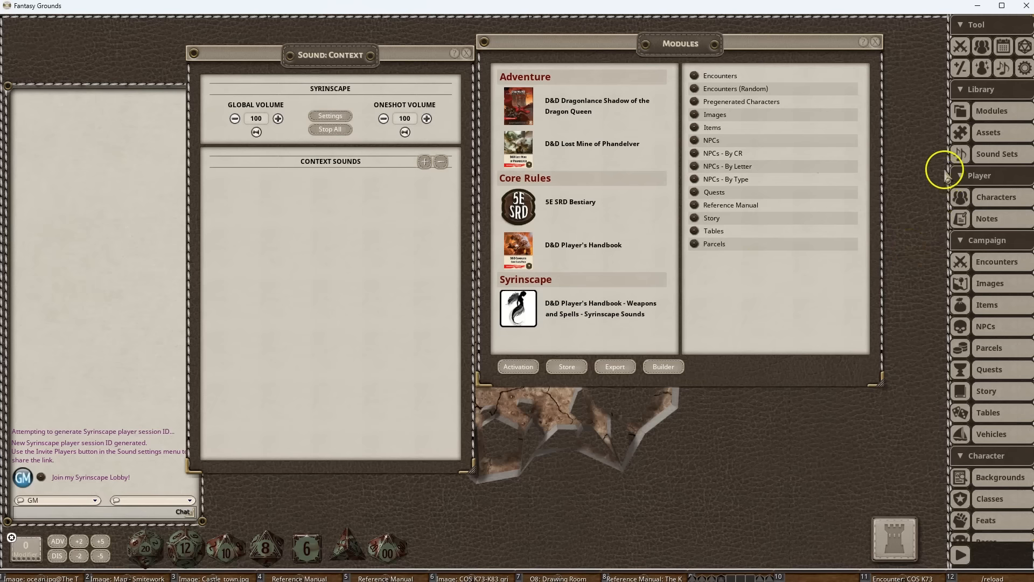
{"action": "left_click", "coordinate": [962, 326]}
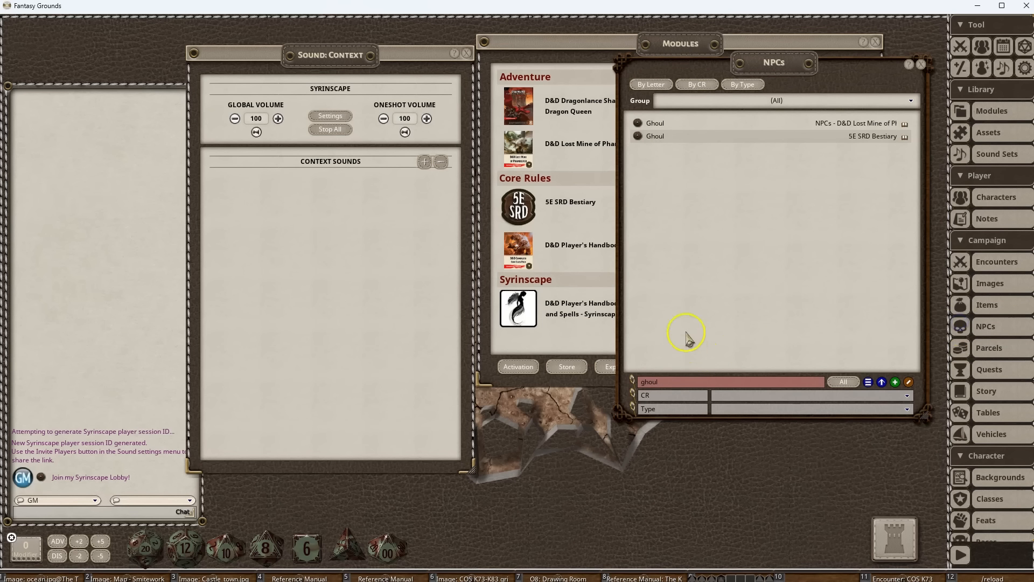
{"action": "left_click", "coordinate": [640, 136]}
{"action": "left_click_drag", "start_coordinate": [569, 208], "coordinate": [683, 307]}
{"action": "left_click", "coordinate": [962, 48]}
{"action": "left_click_drag", "start_coordinate": [418, 298], "coordinate": [664, 296]}
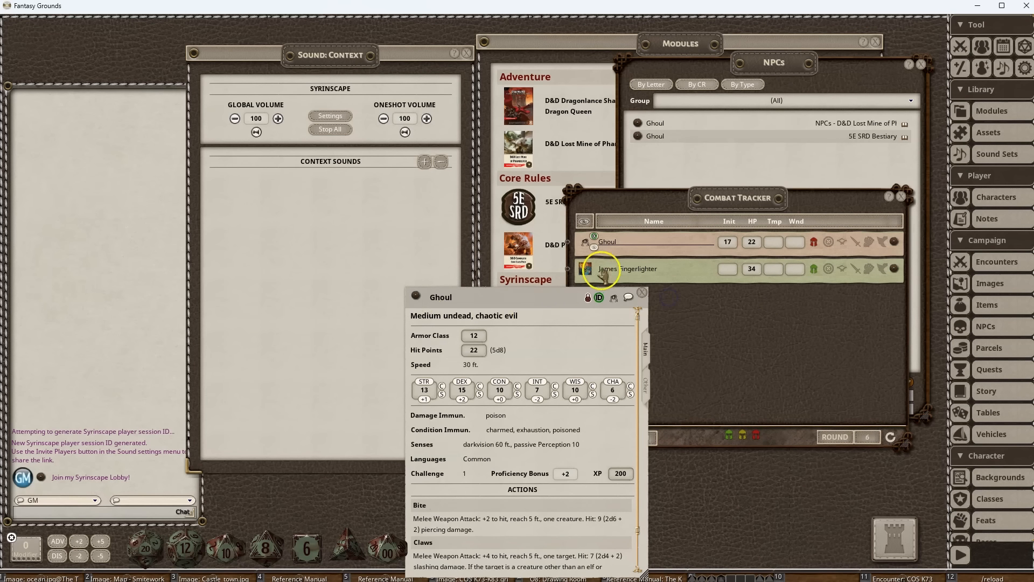
{"action": "left_click", "coordinate": [635, 286]}
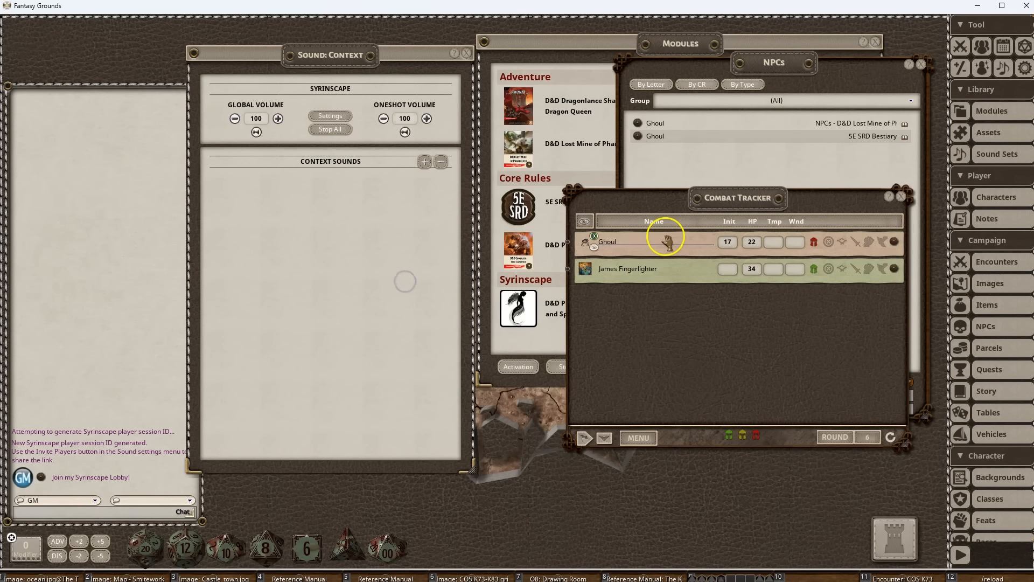
Move the combat tracker clear of the NPC list and add the other listed Ghoul to it.
{"action": "left_click_drag", "start_coordinate": [735, 203], "coordinate": [726, 272]}
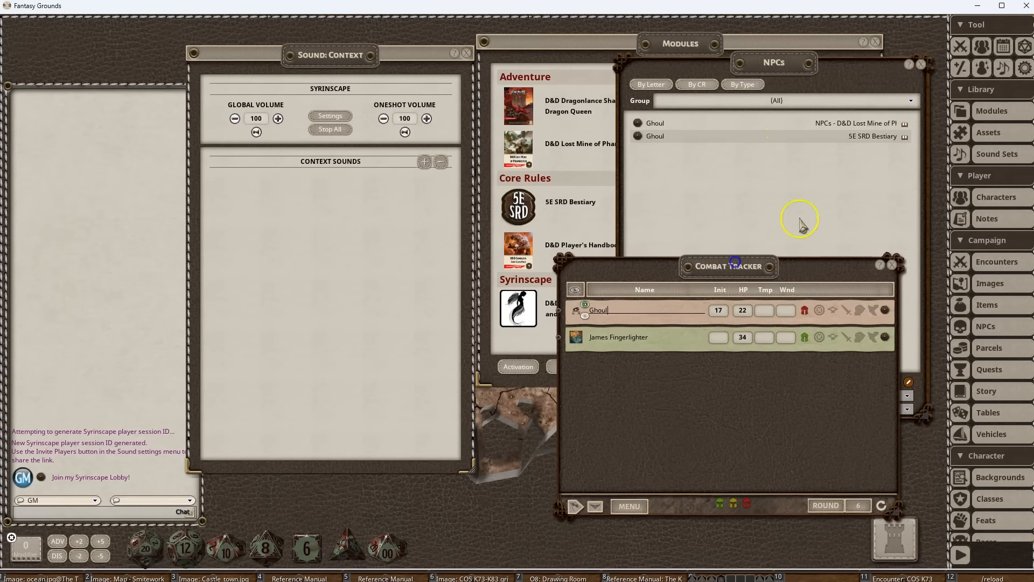
{"action": "left_click_drag", "start_coordinate": [647, 131], "coordinate": [592, 422]}
{"action": "left_click", "coordinate": [658, 432]}
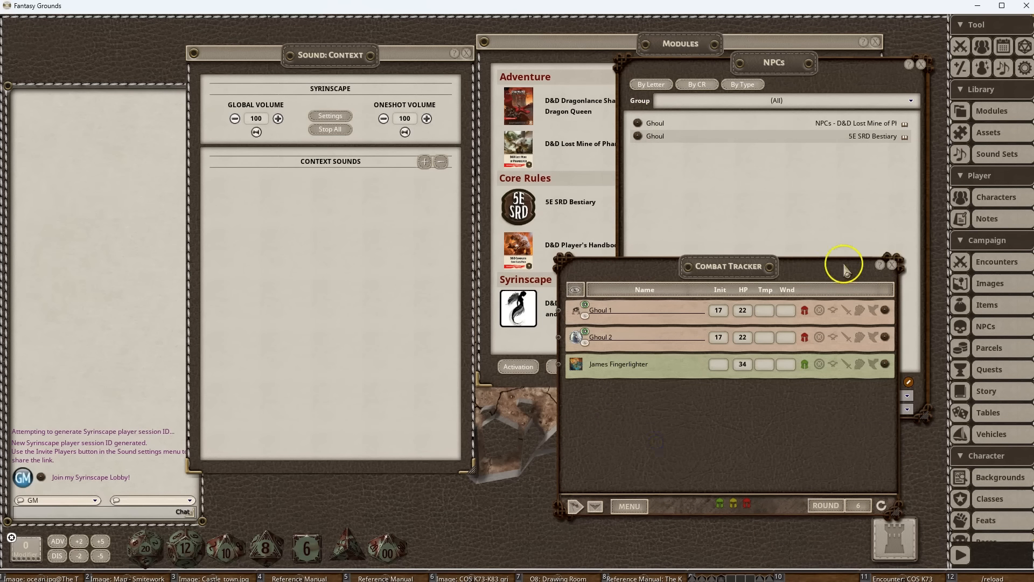
Find the D&D Monster Manual - Syrinscape Sounds module by searching for "syrins", load it and close module activation.
{"action": "left_click", "coordinate": [519, 367]}
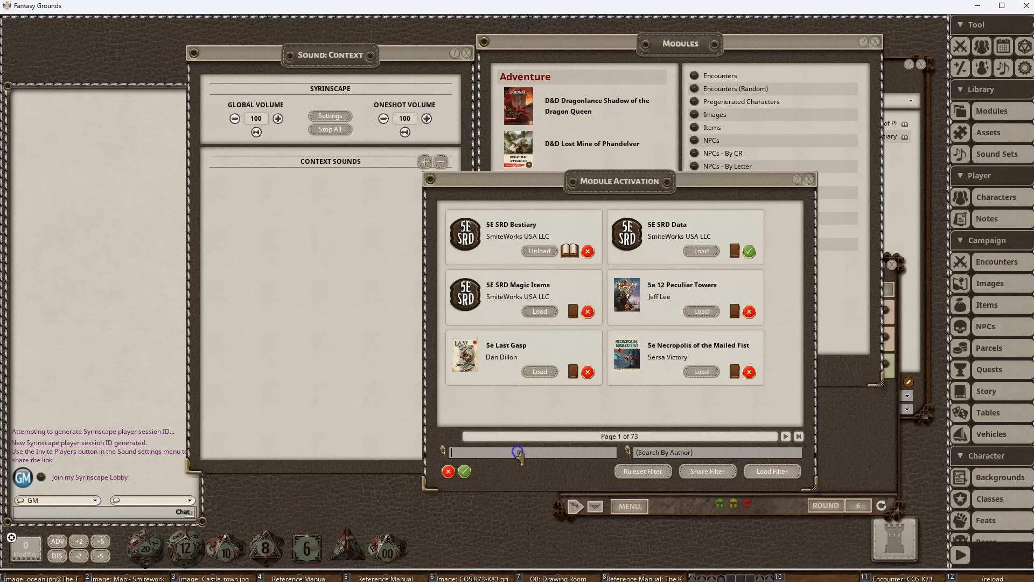
{"action": "key", "text": "Return"}
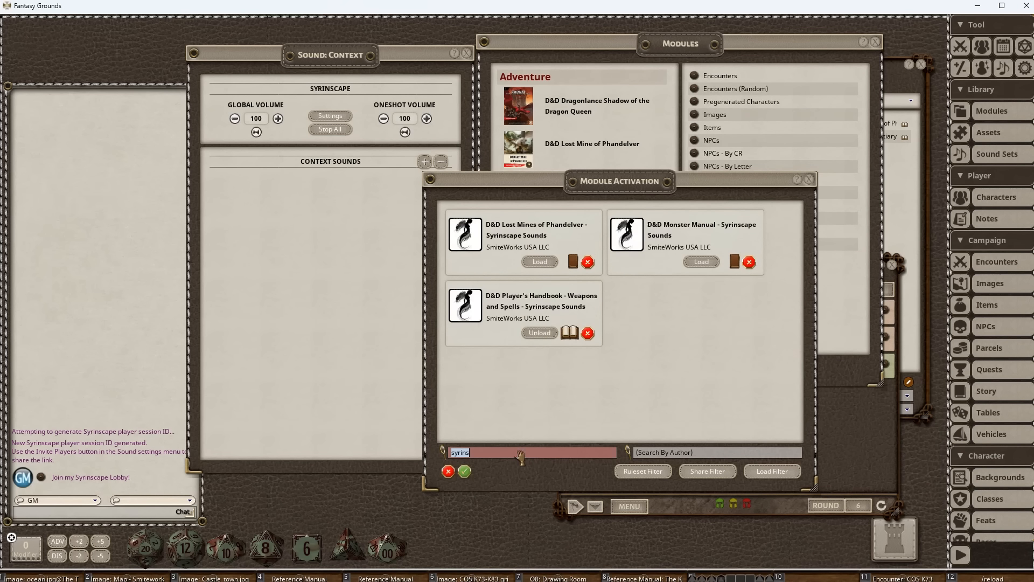
{"action": "left_click", "coordinate": [709, 263]}
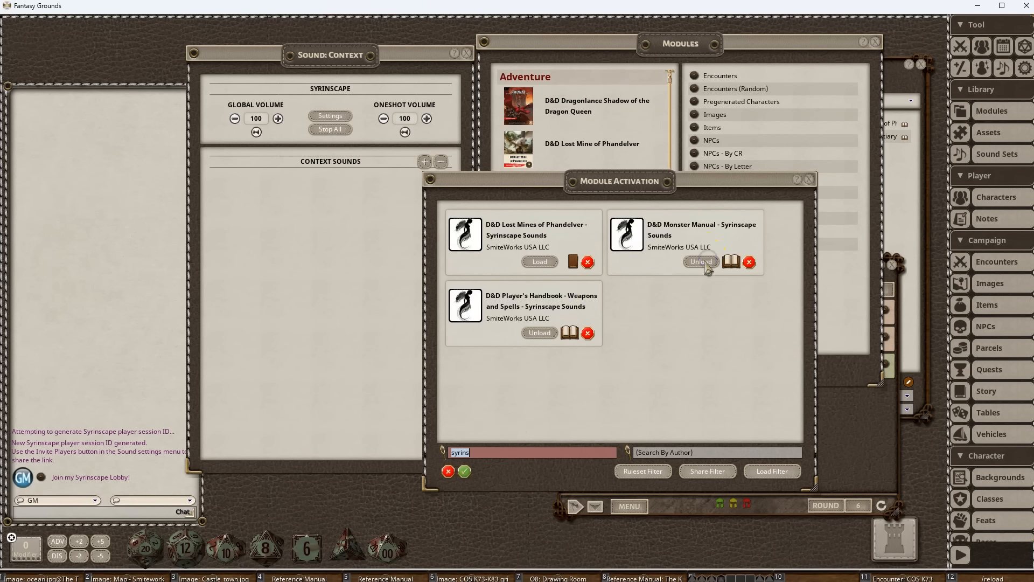
{"action": "left_click", "coordinate": [810, 180]}
Open the Ghoul 1 and Ghoul 2 records from the combat tracker in turn to check their context sounds.
{"action": "left_click", "coordinate": [732, 420]}
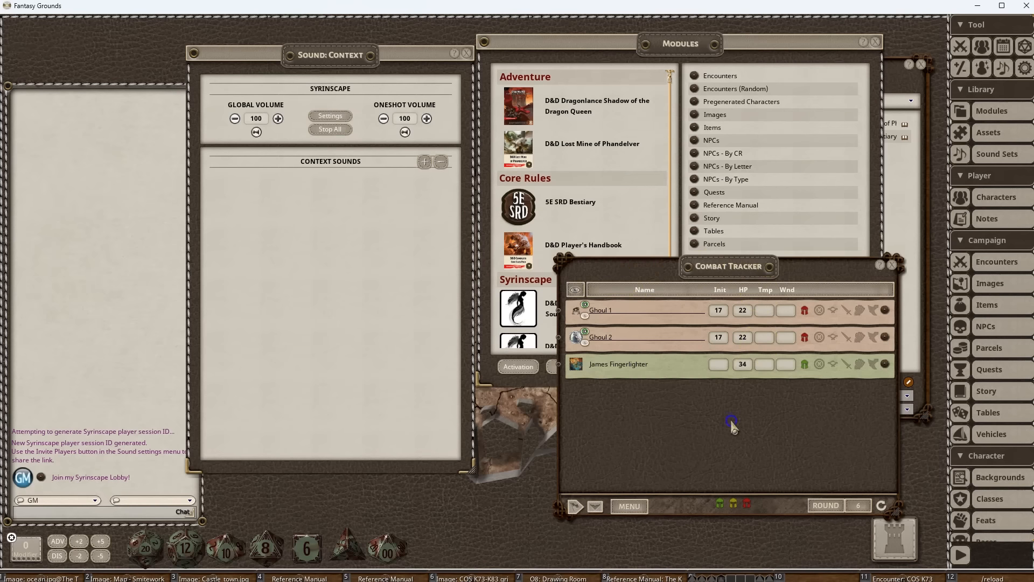
{"action": "left_click", "coordinate": [885, 310]}
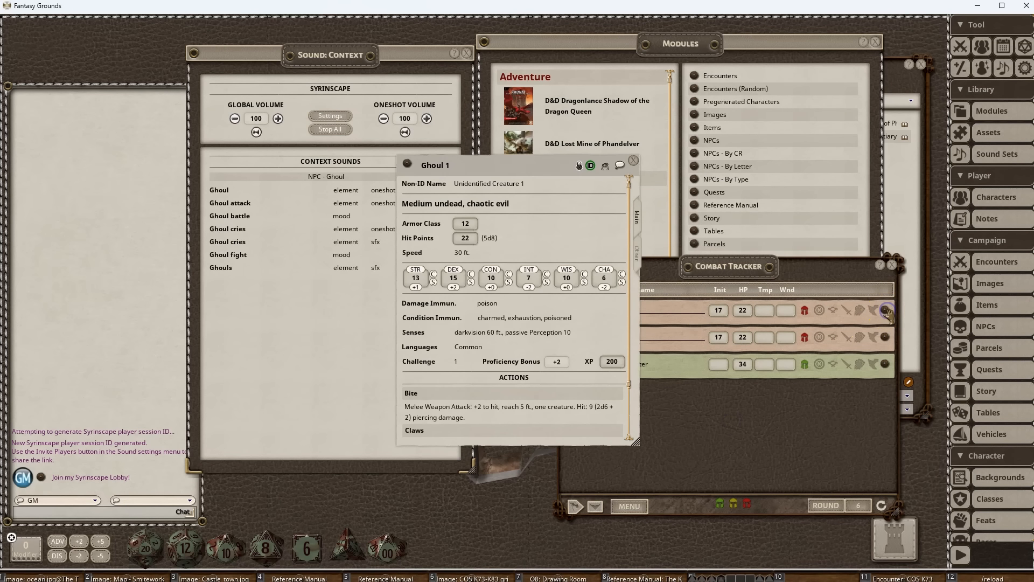
{"action": "left_click", "coordinate": [637, 160]}
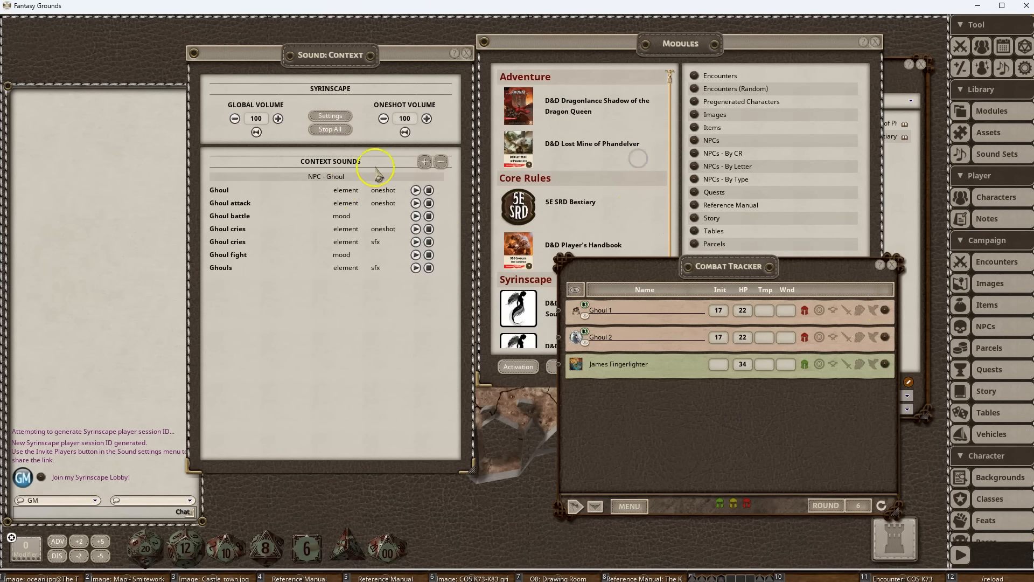
{"action": "left_click", "coordinate": [885, 337]}
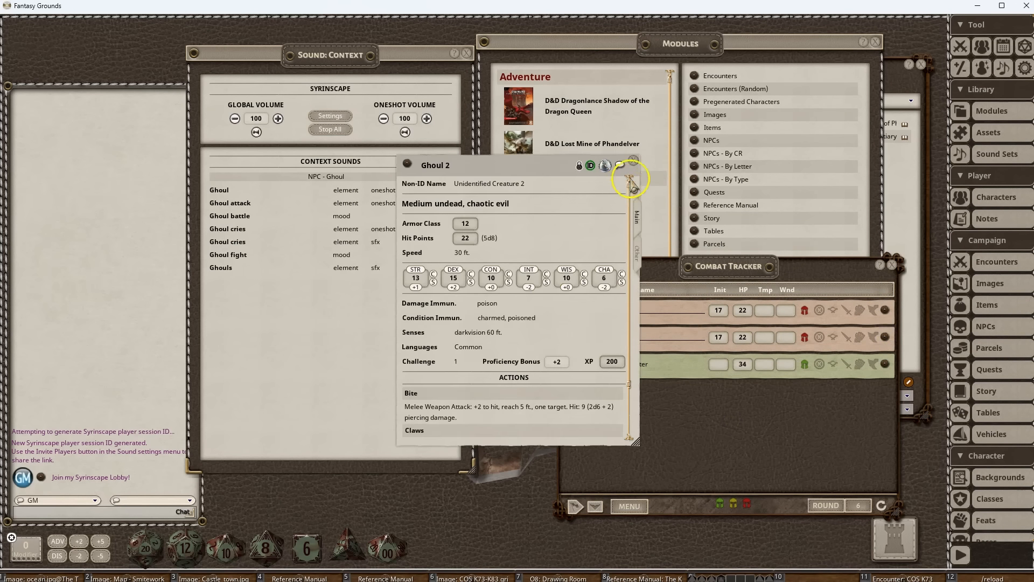
{"action": "left_click", "coordinate": [636, 160]}
Delete both ghouls from the combat tracker and close it.
{"action": "right_click", "coordinate": [635, 501]}
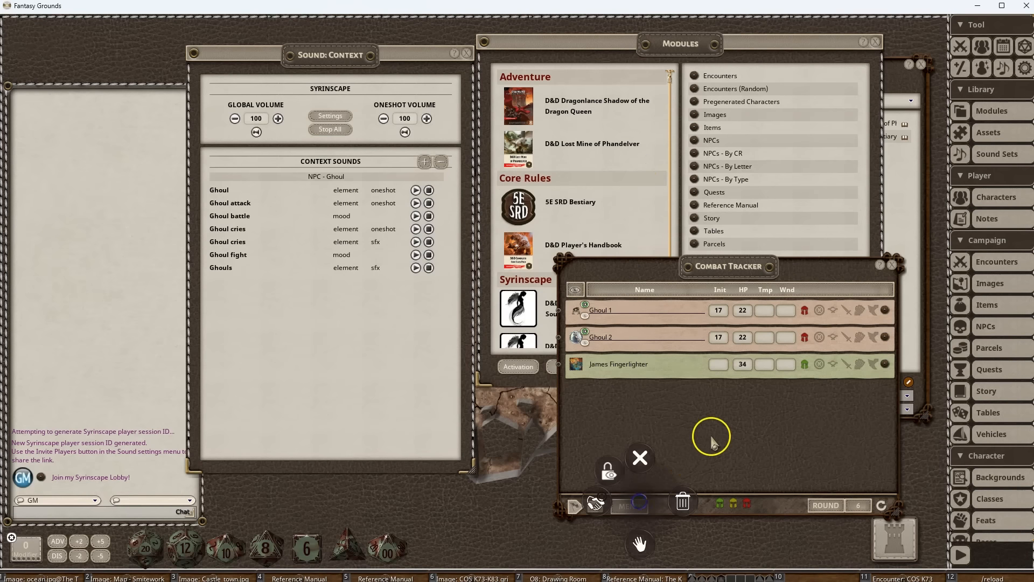
{"action": "left_click", "coordinate": [639, 457]}
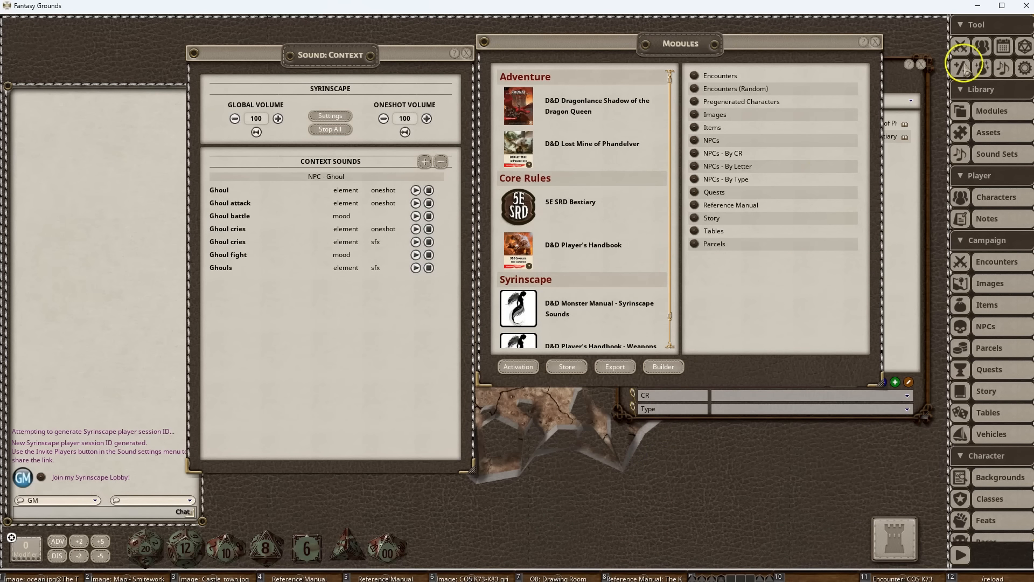
{"action": "left_click", "coordinate": [961, 47]}
{"action": "right_click", "coordinate": [636, 504]}
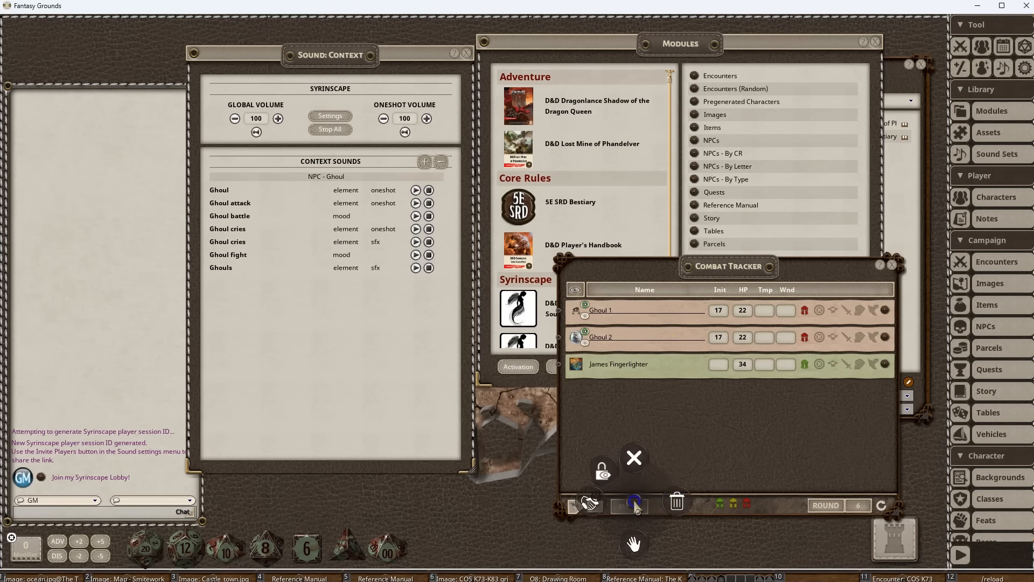
{"action": "left_click", "coordinate": [676, 496]}
{"action": "left_click", "coordinate": [676, 453]}
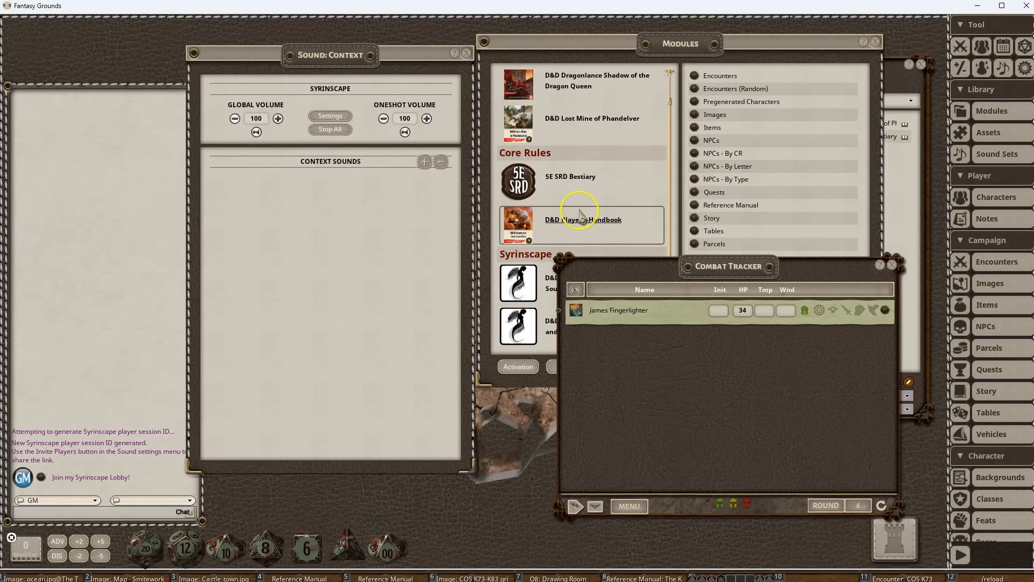
{"action": "left_click", "coordinate": [892, 265]}
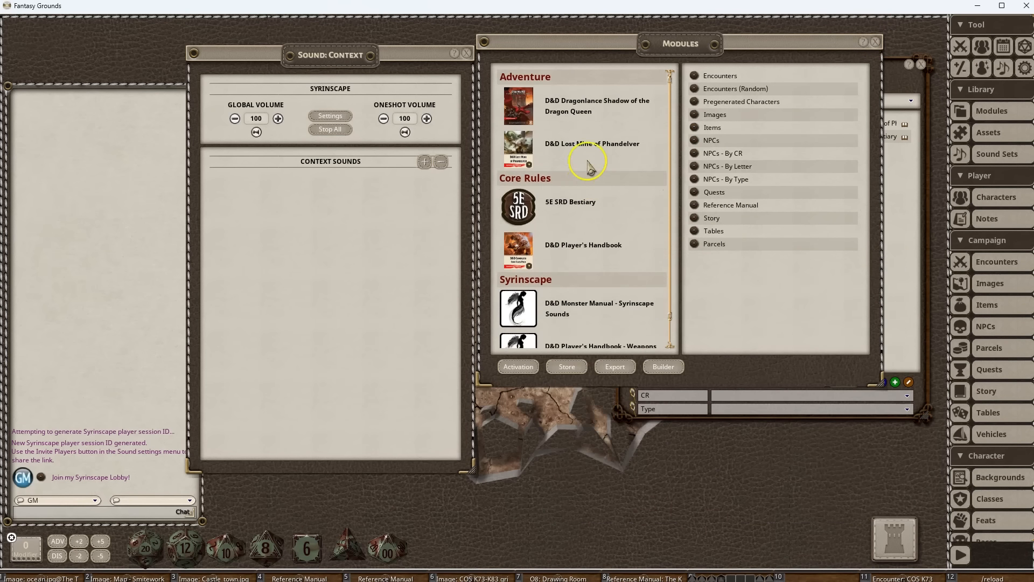
Search module activation for "monster manual", load the D&D Monster Manual module and close module activation.
{"action": "scroll", "coordinate": [600, 227], "scroll_direction": "down", "scroll_amount": 1}
{"action": "scroll", "coordinate": [603, 242], "scroll_direction": "up", "scroll_amount": 1}
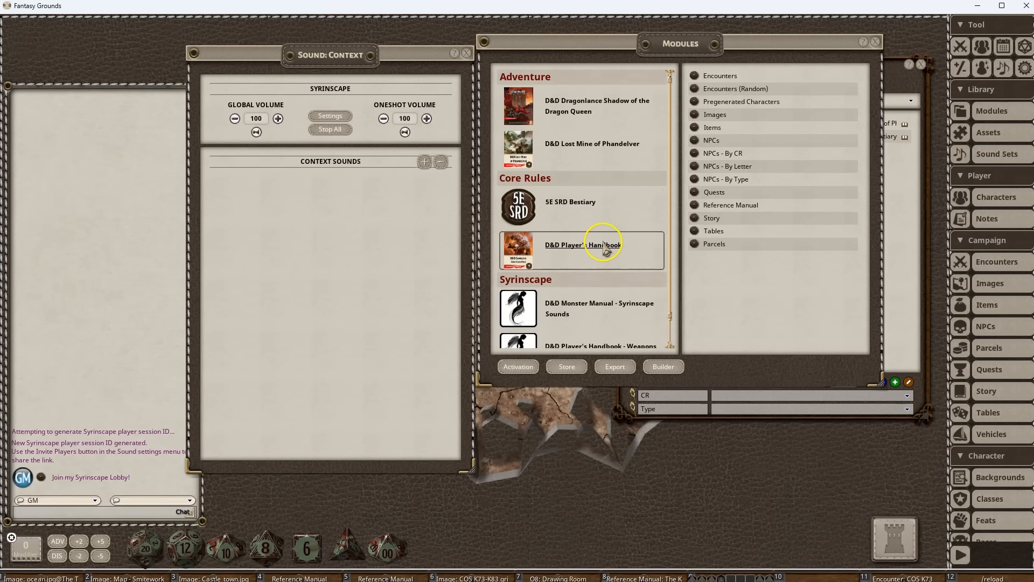
{"action": "left_click", "coordinate": [516, 366]}
{"action": "left_click", "coordinate": [529, 453]}
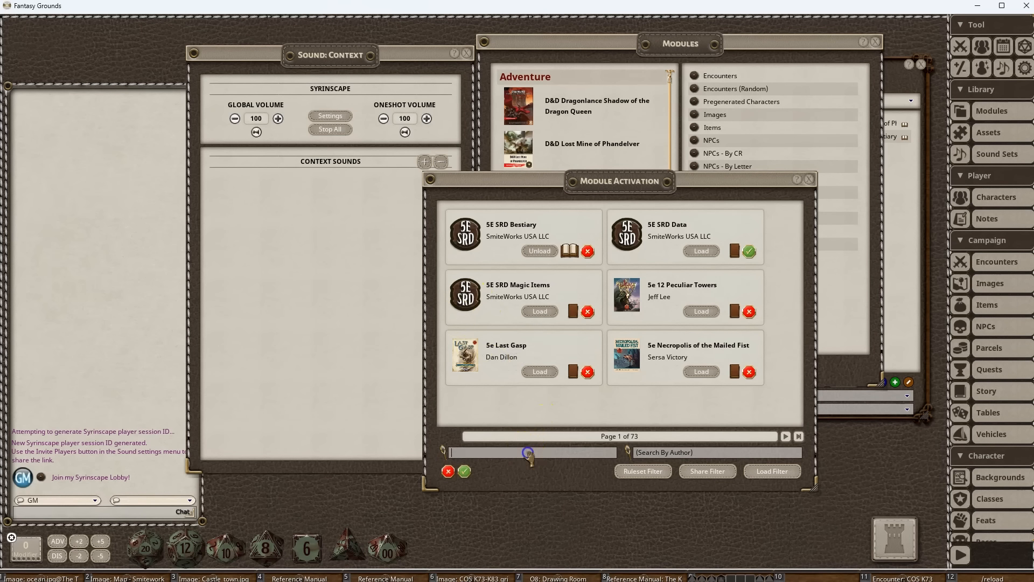
{"action": "type", "text": "monster manual"}
{"action": "key", "text": "Return"}
{"action": "left_click", "coordinate": [535, 251]}
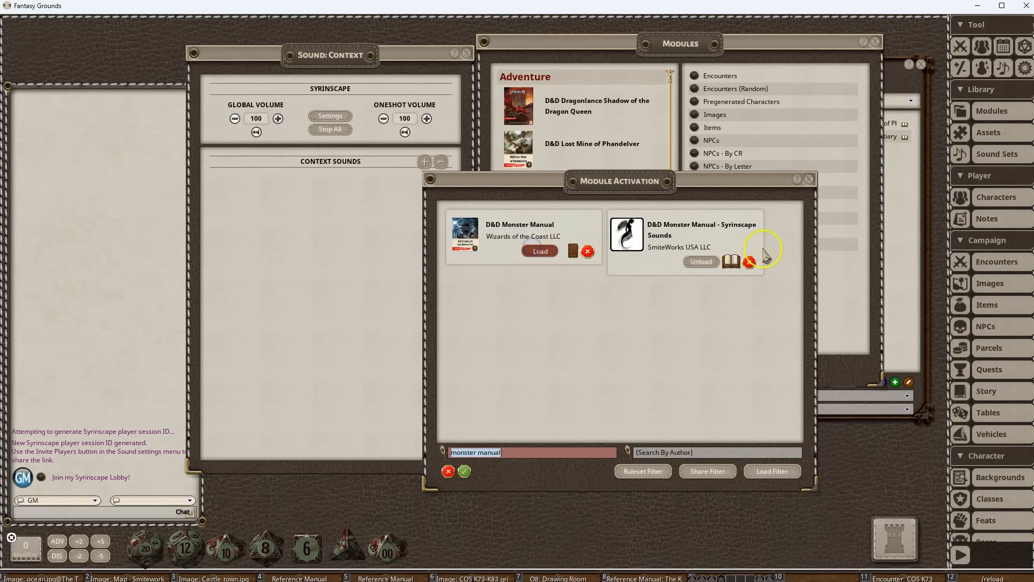
{"action": "left_click", "coordinate": [810, 181]}
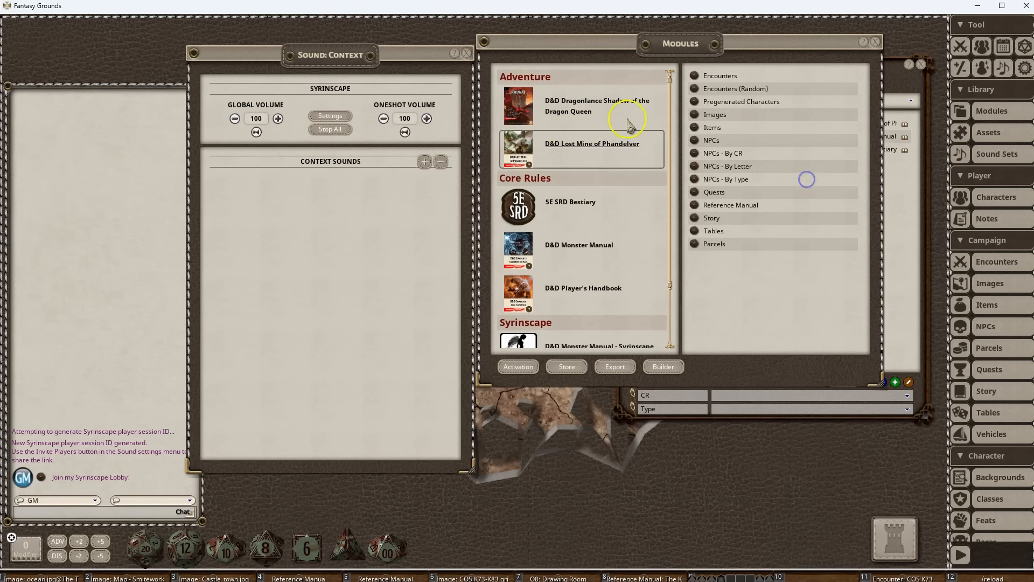
Open the NPC list of the D&D Monster Manual and check the context sounds of the Adult Black Dragon.
{"action": "scroll", "coordinate": [577, 296], "scroll_direction": "down", "scroll_amount": 2}
{"action": "left_click", "coordinate": [578, 175]}
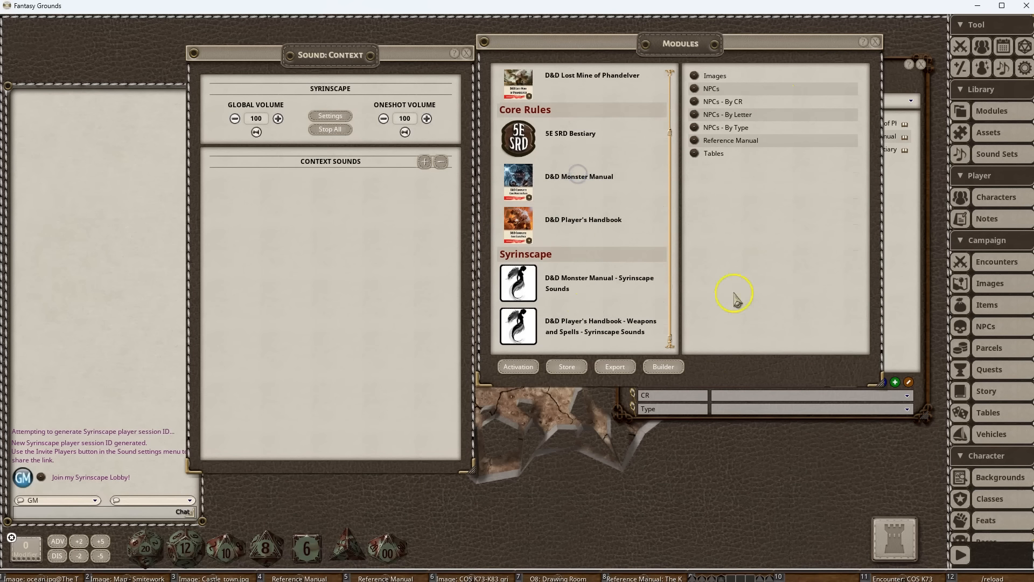
{"action": "left_click", "coordinate": [695, 91]}
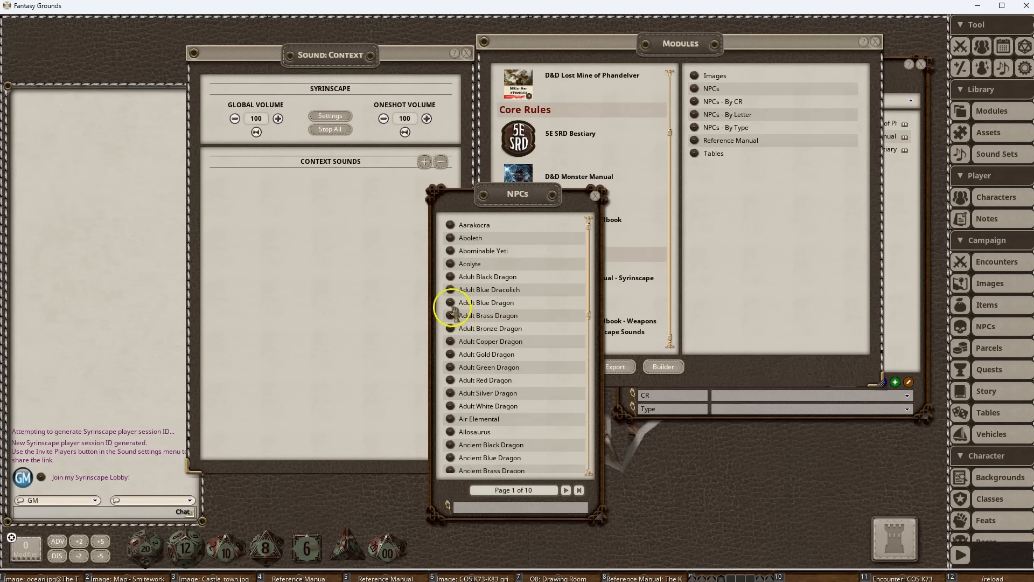
{"action": "left_click", "coordinate": [449, 277]}
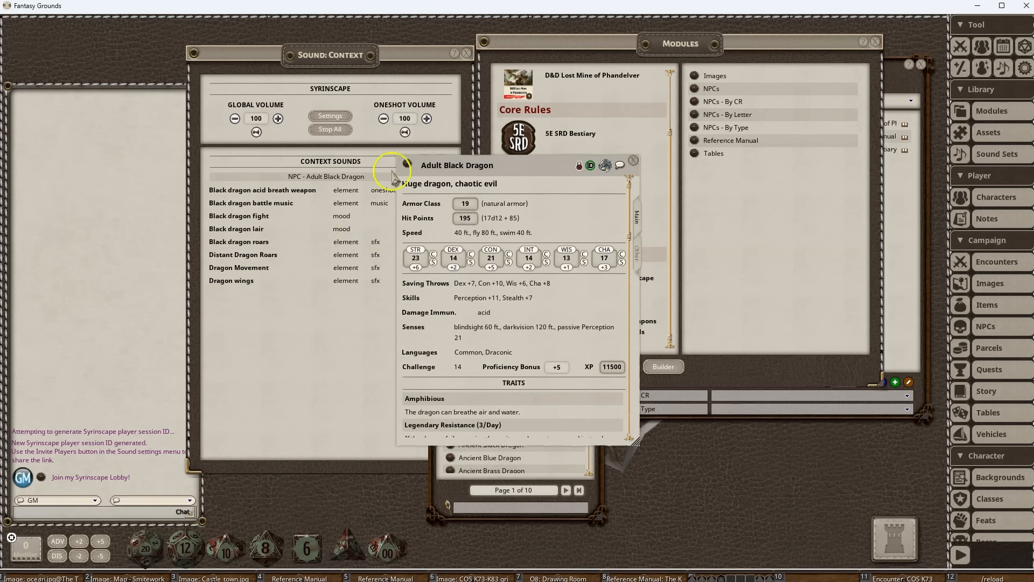
{"action": "left_click_drag", "start_coordinate": [490, 163], "coordinate": [632, 156]}
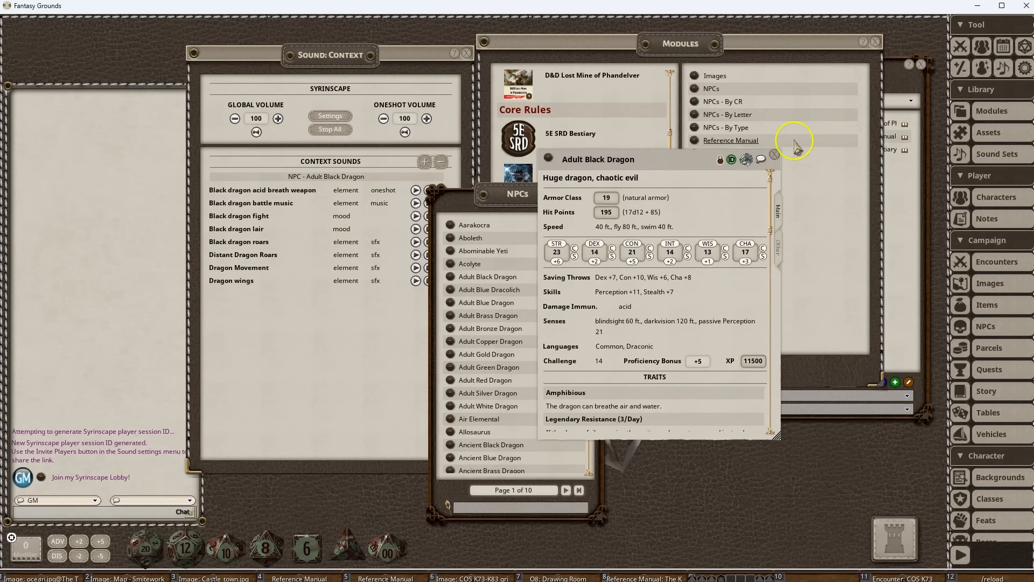
{"action": "left_click", "coordinate": [774, 155]}
Open the Ancient White Dragon, place its record beside the context sounds to check them, and close it.
{"action": "scroll", "coordinate": [519, 365], "scroll_direction": "down", "scroll_amount": 6}
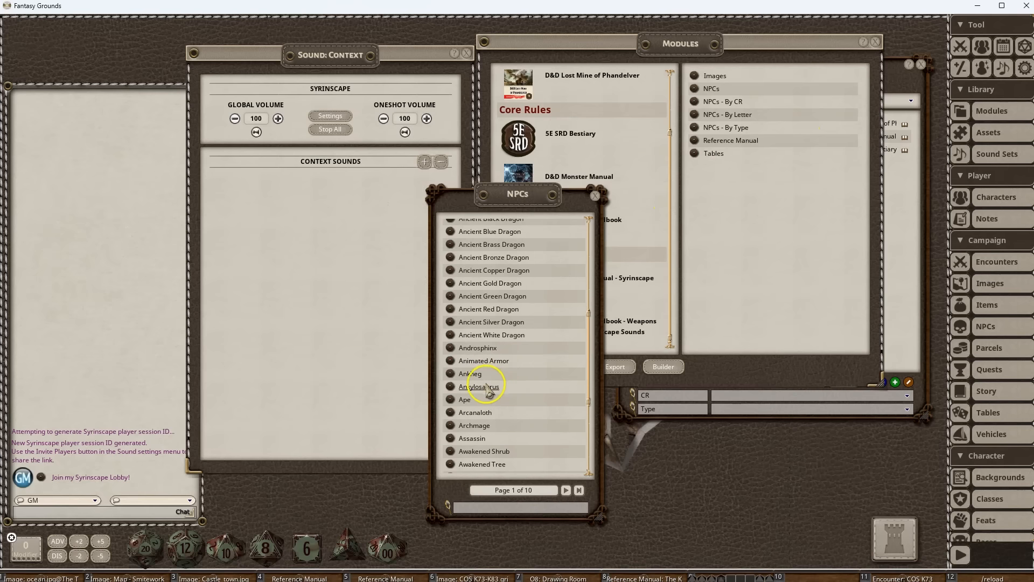
{"action": "left_click", "coordinate": [451, 335]}
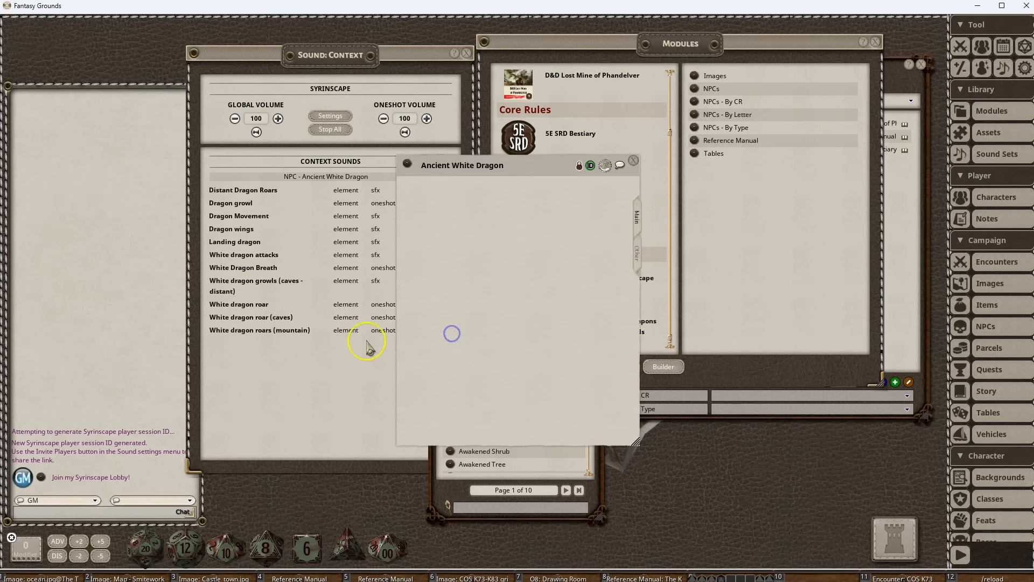
{"action": "left_click_drag", "start_coordinate": [517, 161], "coordinate": [657, 155]}
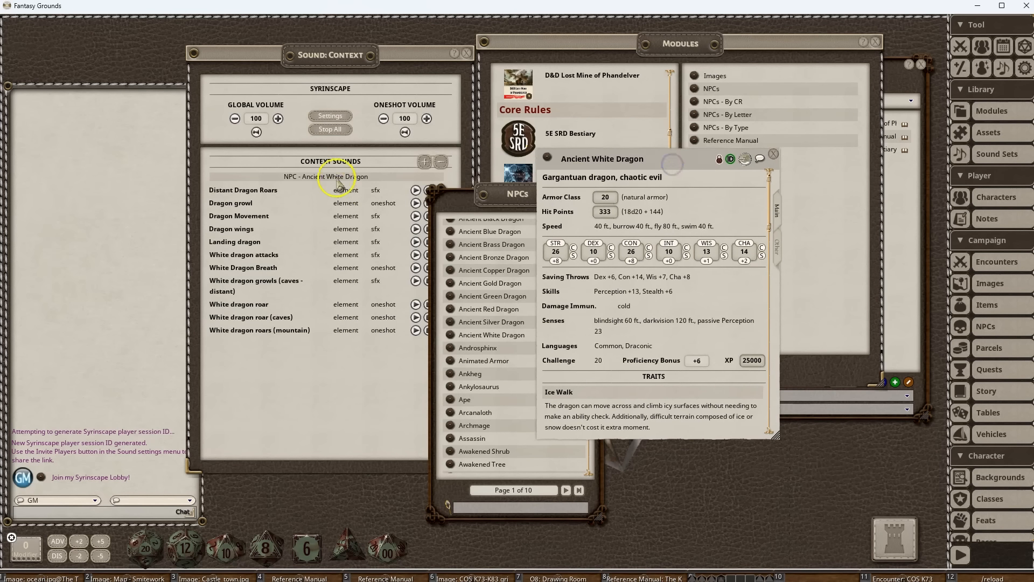
{"action": "left_click", "coordinate": [773, 157]}
Open the Archmage and Baboon records in turn, check their context sounds and close each one.
{"action": "scroll", "coordinate": [491, 420], "scroll_direction": "down", "scroll_amount": 2}
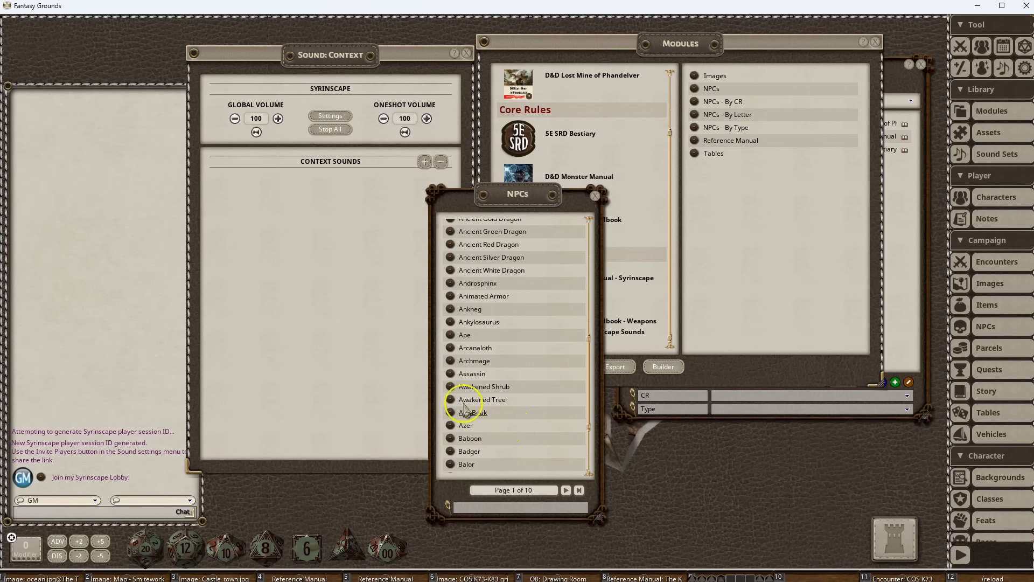
{"action": "left_click", "coordinate": [450, 363]}
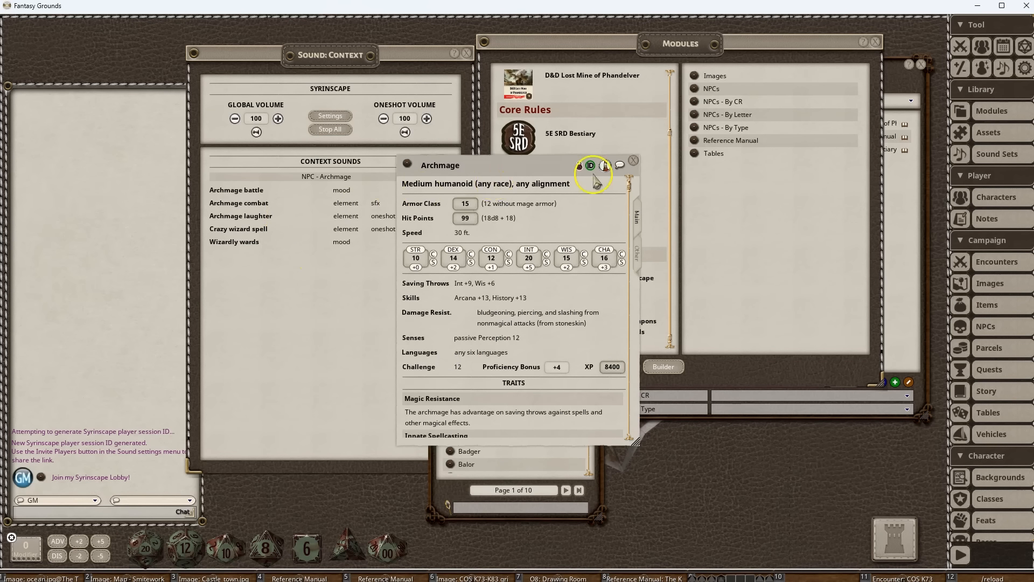
{"action": "left_click", "coordinate": [634, 160]}
{"action": "scroll", "coordinate": [496, 350], "scroll_direction": "up", "scroll_amount": 2}
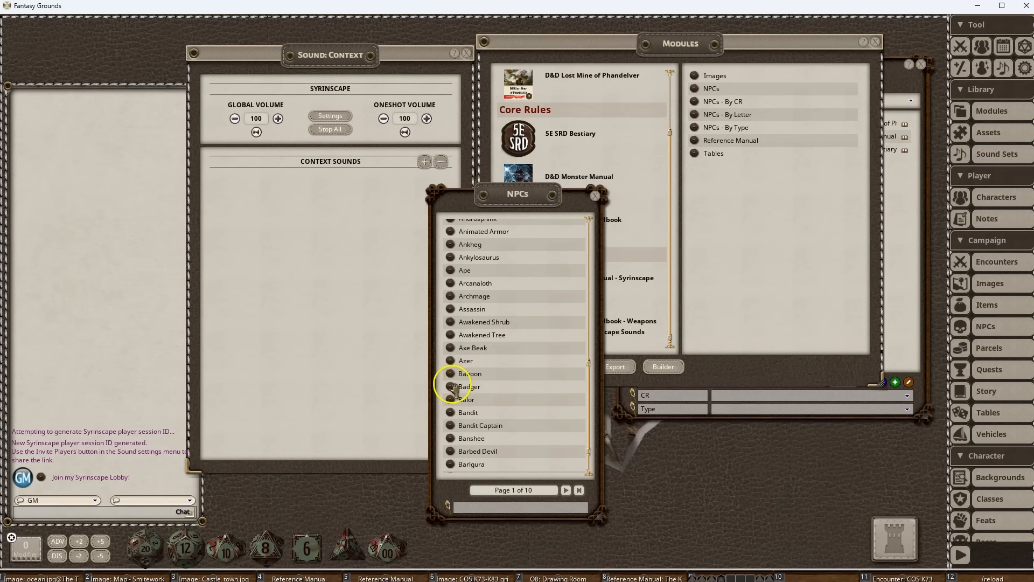
{"action": "left_click", "coordinate": [451, 373]}
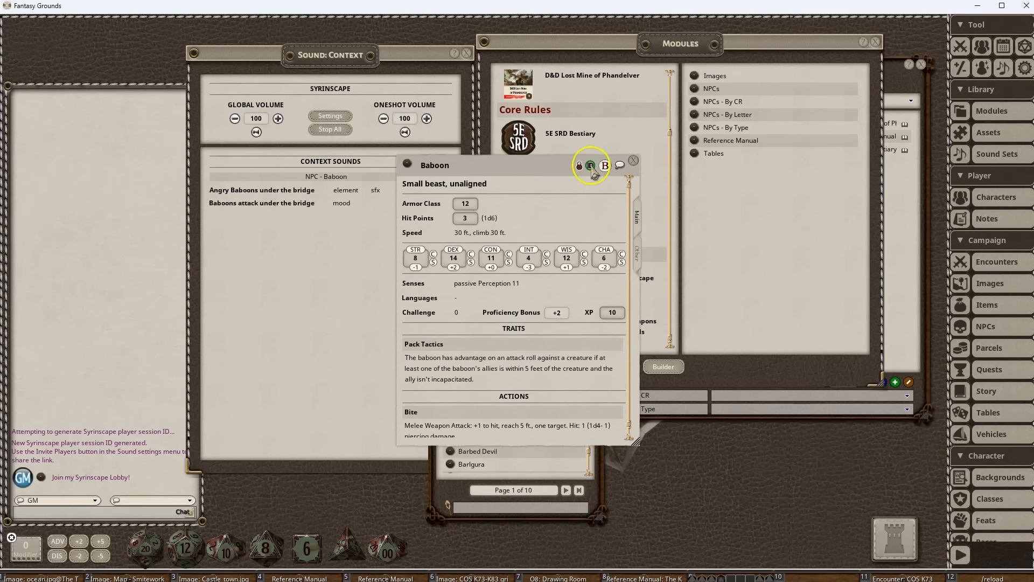
{"action": "left_click", "coordinate": [634, 163]}
{"action": "scroll", "coordinate": [519, 358], "scroll_direction": "down", "scroll_amount": 1}
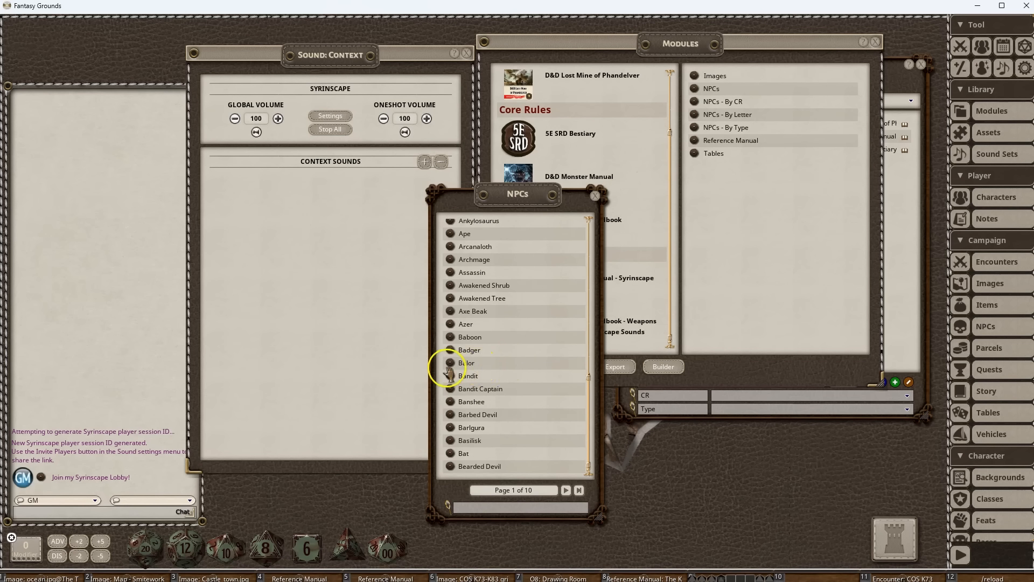
Open the Bandit and Barlgura records in turn, check their context sounds and close each one.
{"action": "left_click", "coordinate": [450, 374]}
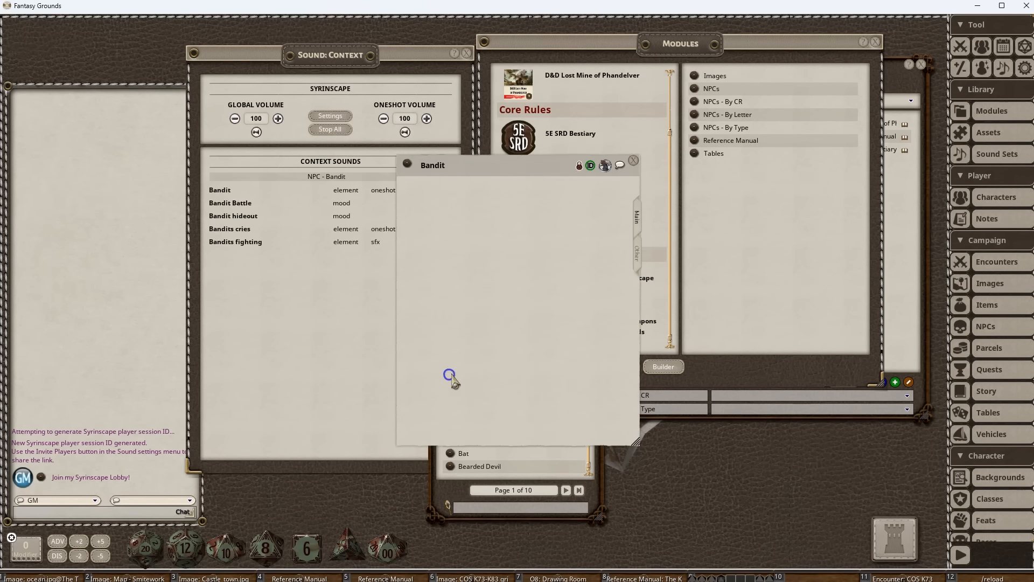
{"action": "left_click", "coordinate": [633, 160]}
{"action": "left_click", "coordinate": [452, 424]}
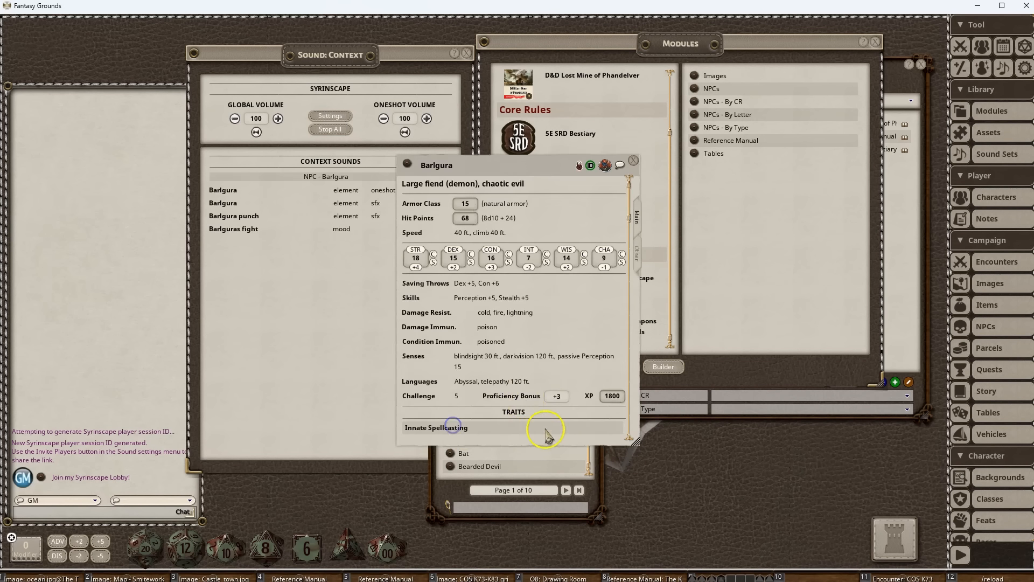
{"action": "left_click", "coordinate": [634, 160]}
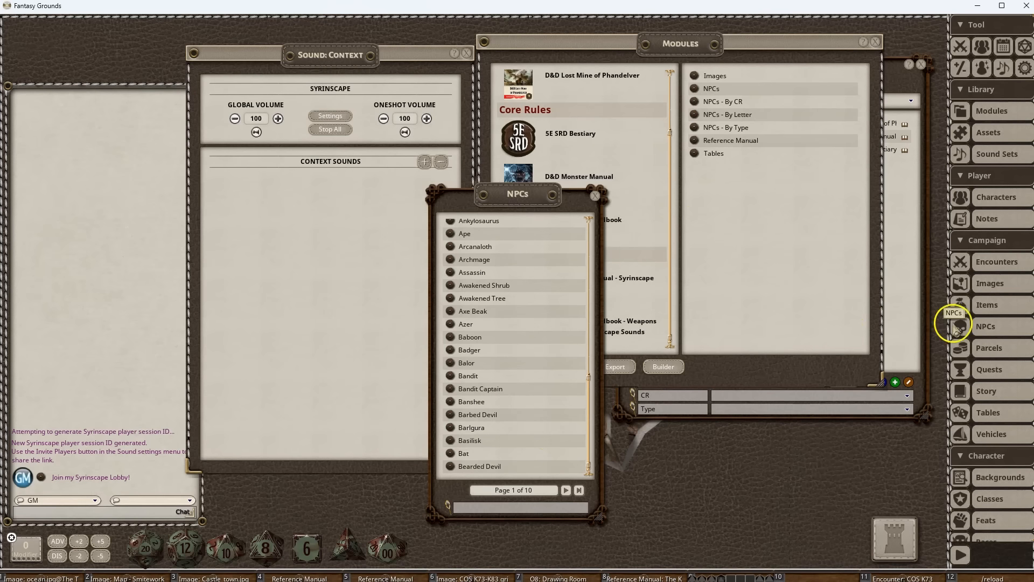
Add the Vamps and Ghouls encounter from the Animated Tokens group to the combat tracker and close the NPC list.
{"action": "left_click", "coordinate": [975, 261]}
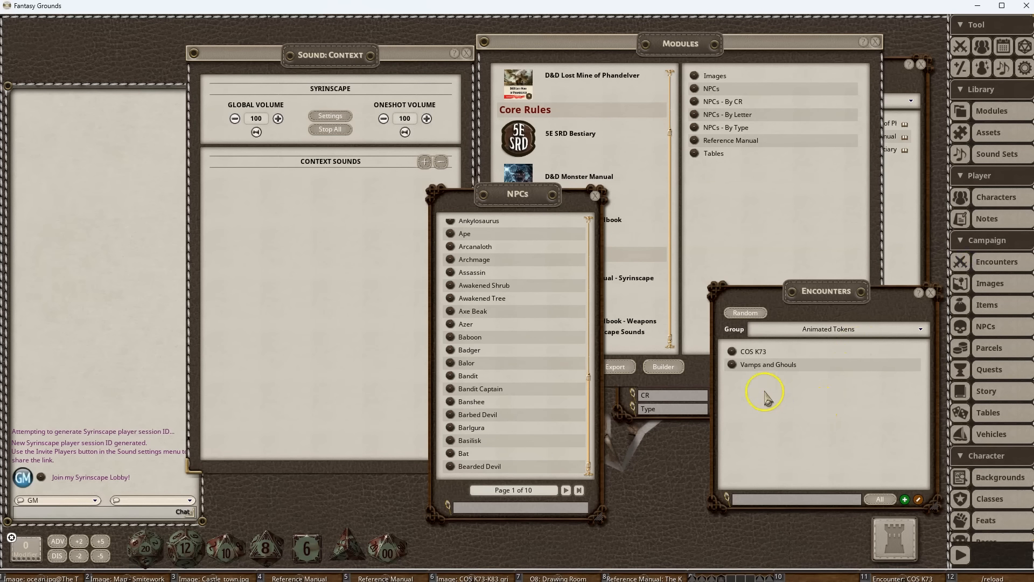
{"action": "left_click", "coordinate": [733, 365]}
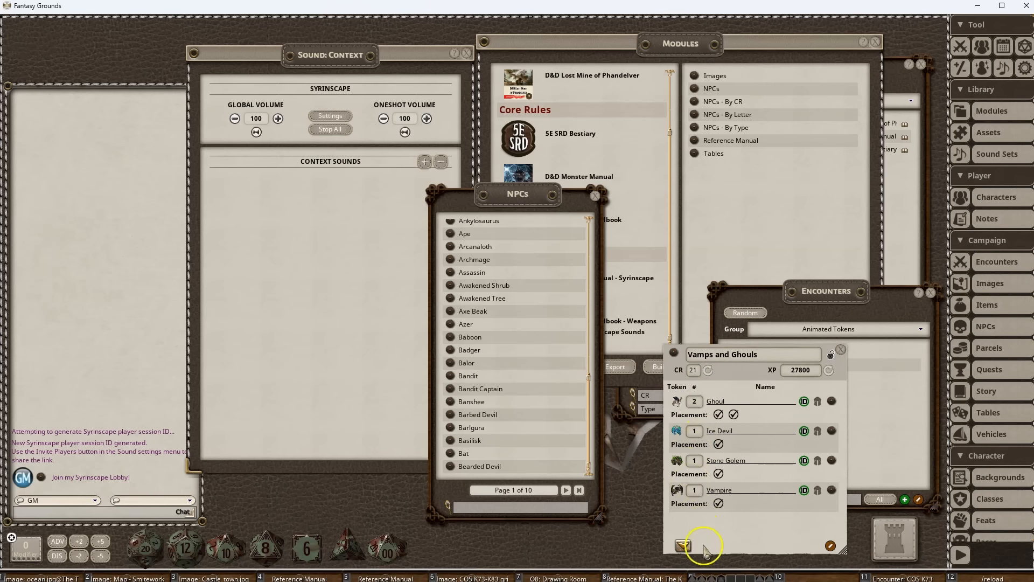
{"action": "left_click", "coordinate": [683, 546]}
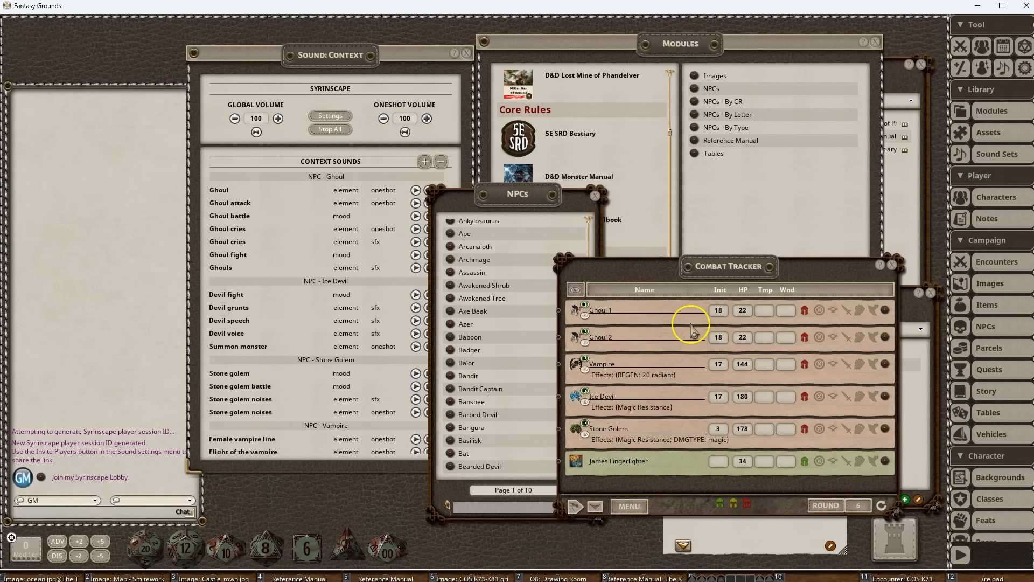
{"action": "left_click", "coordinate": [595, 195]}
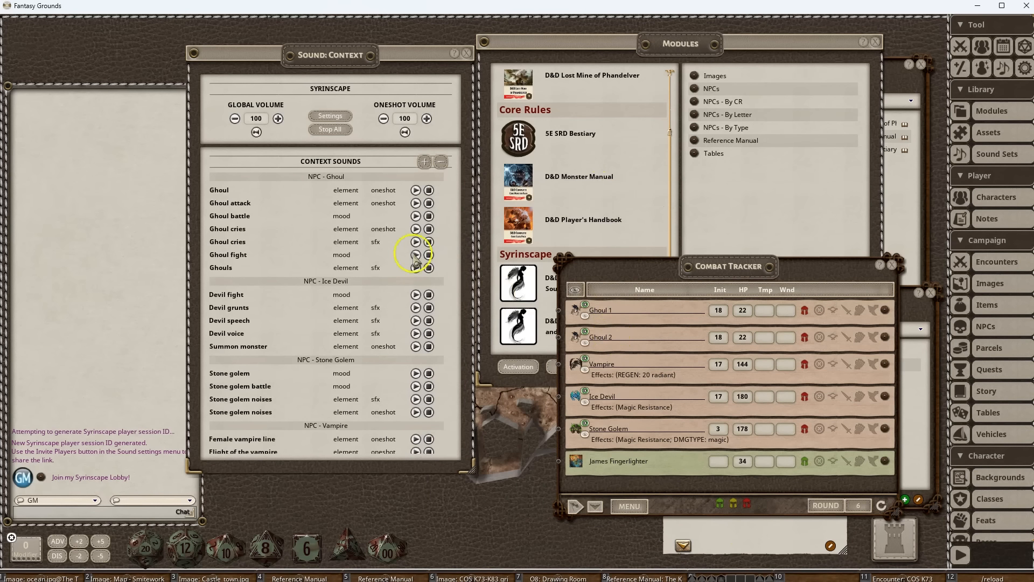
Review the context sounds offered for the Ghoul, Ice Devil, Stone Golem and Vampire.
{"action": "scroll", "coordinate": [315, 380], "scroll_direction": "down", "scroll_amount": 5}
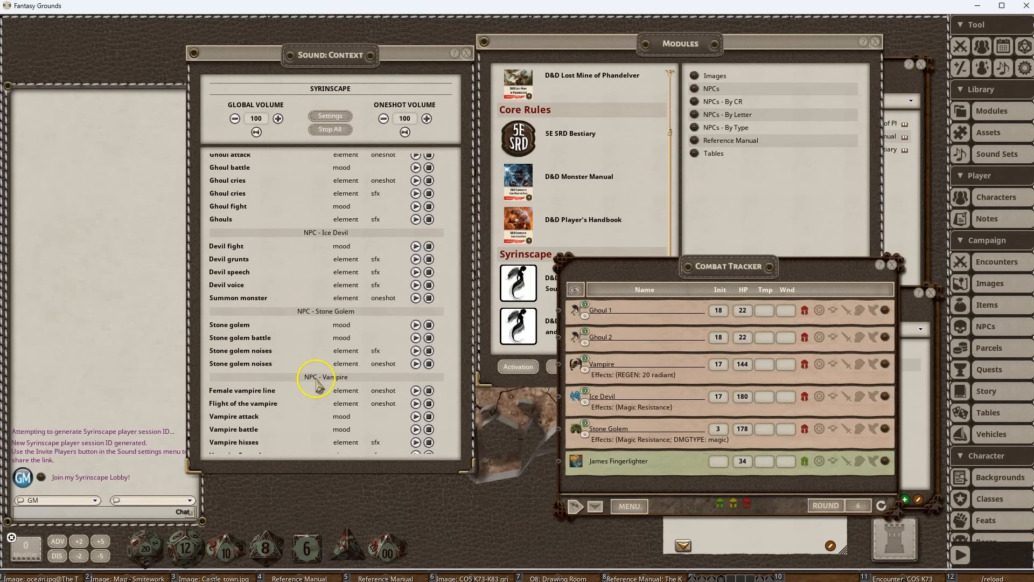
{"action": "scroll", "coordinate": [326, 385], "scroll_direction": "down", "scroll_amount": 1}
{"action": "scroll", "coordinate": [342, 338], "scroll_direction": "up", "scroll_amount": 4}
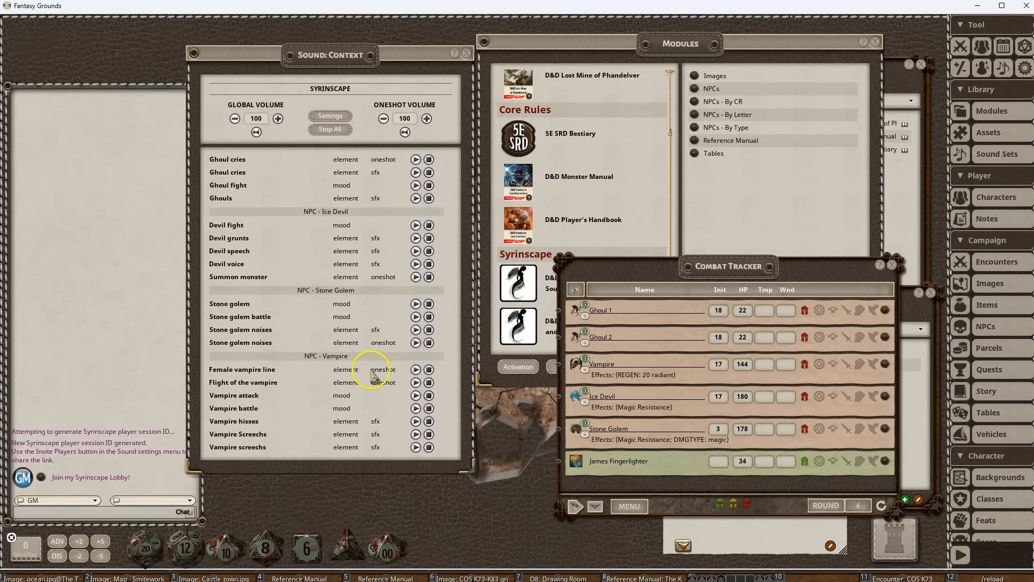
{"action": "scroll", "coordinate": [377, 380], "scroll_direction": "down", "scroll_amount": 2}
{"action": "scroll", "coordinate": [380, 385], "scroll_direction": "up", "scroll_amount": 2}
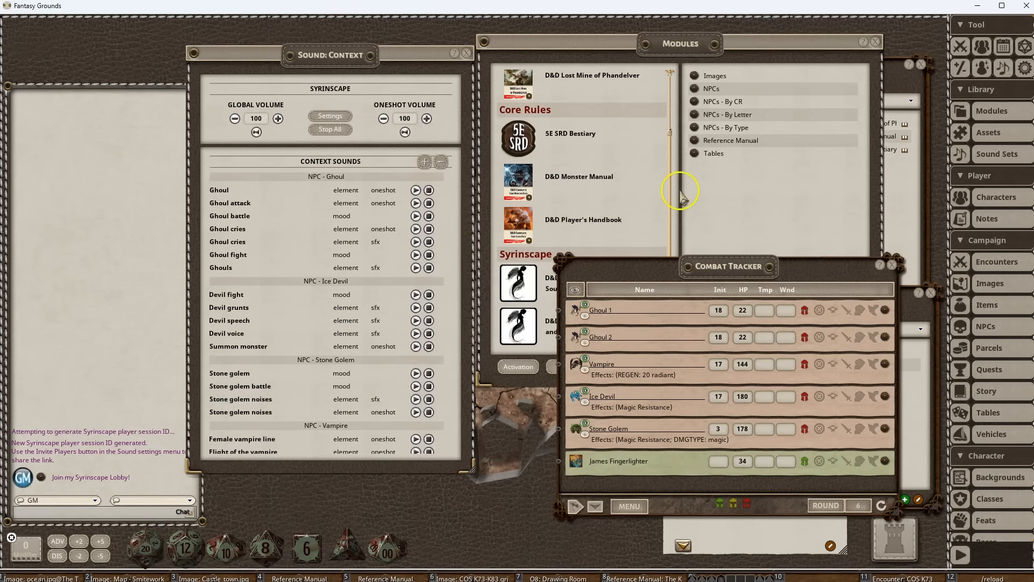
Open the sound sets of the D&D Player's Handbook - Weapons and Spells - Syrinscape Sounds module and reposition the list.
{"action": "left_click", "coordinate": [712, 202]}
{"action": "left_click", "coordinate": [670, 288]}
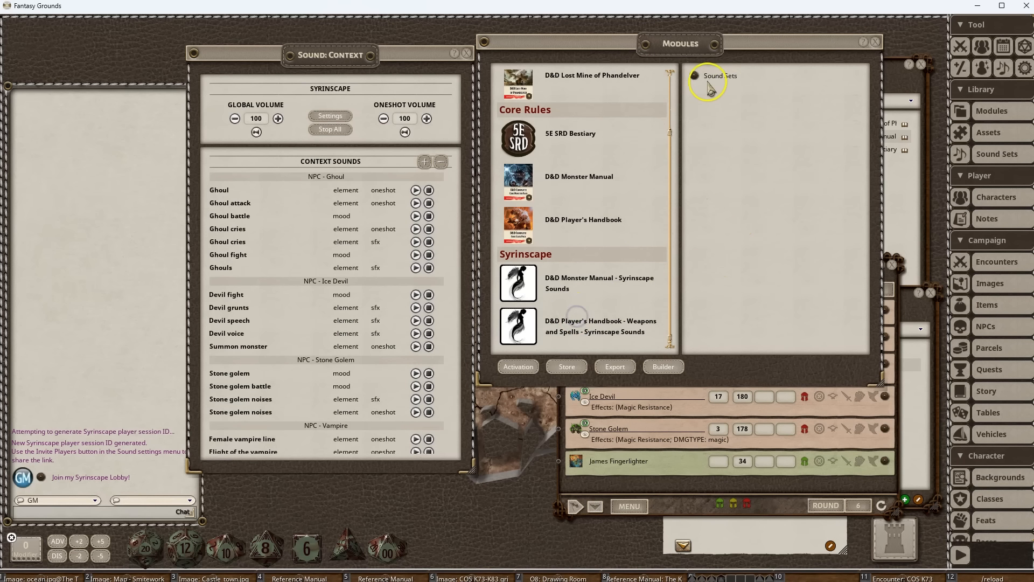
{"action": "left_click", "coordinate": [697, 79]}
{"action": "left_click_drag", "start_coordinate": [506, 203], "coordinate": [531, 165]}
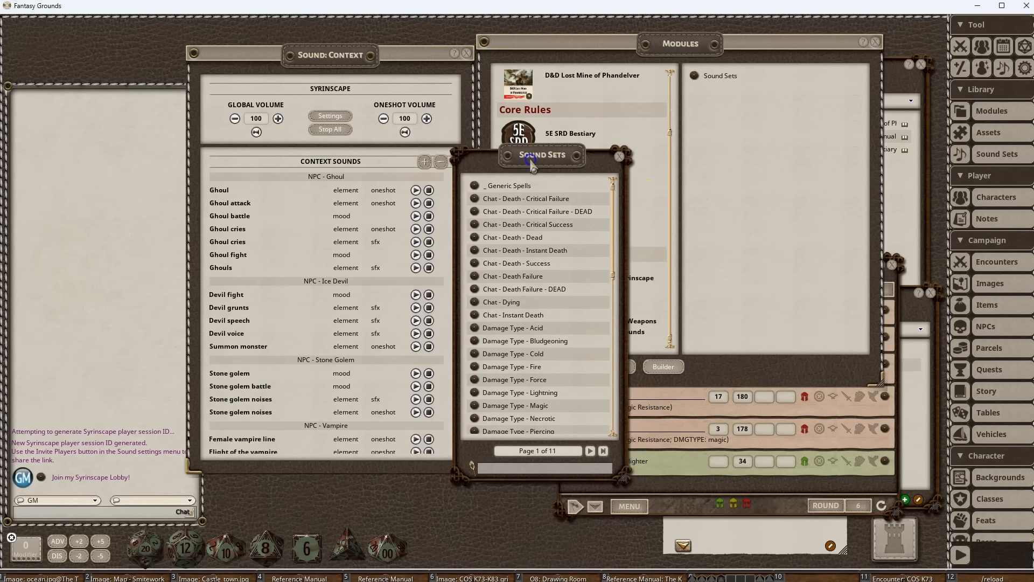
Open the _ Generic Spells sound set, review its spell and summoning sounds, and close it.
{"action": "left_click", "coordinate": [503, 188]}
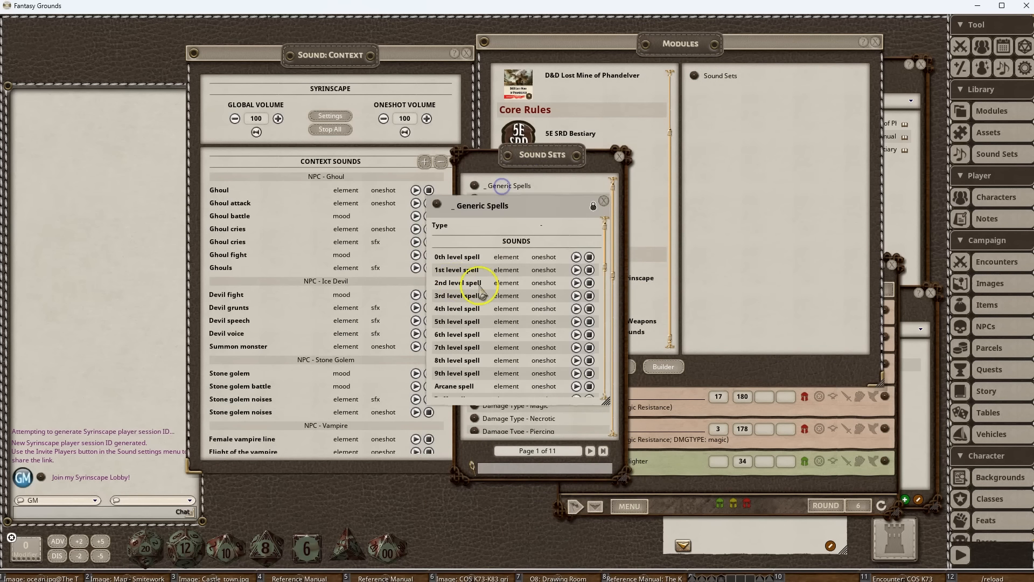
{"action": "scroll", "coordinate": [517, 302], "scroll_direction": "down", "scroll_amount": 5}
{"action": "scroll", "coordinate": [520, 325], "scroll_direction": "down", "scroll_amount": 5}
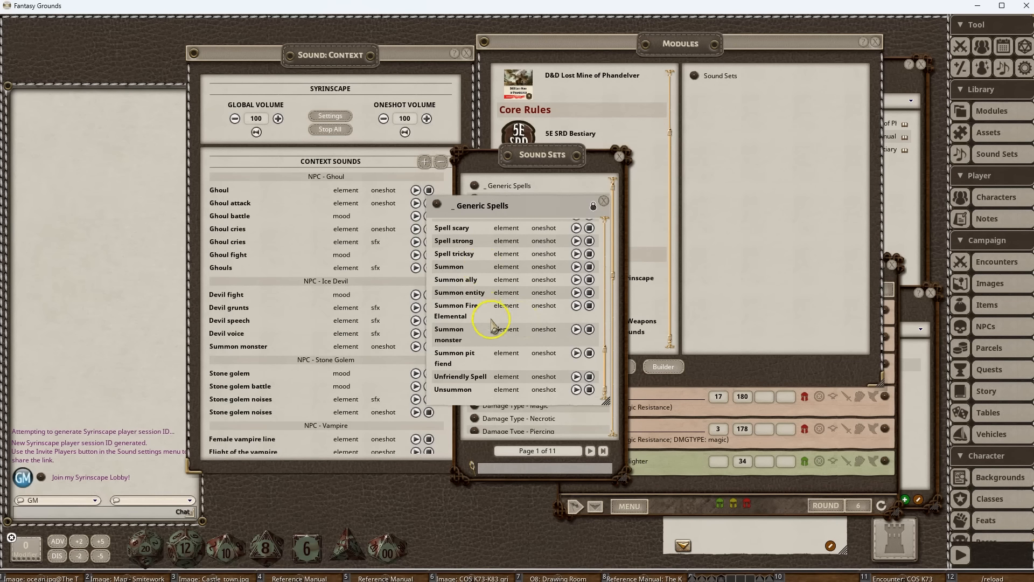
{"action": "scroll", "coordinate": [491, 323], "scroll_direction": "up", "scroll_amount": 10}
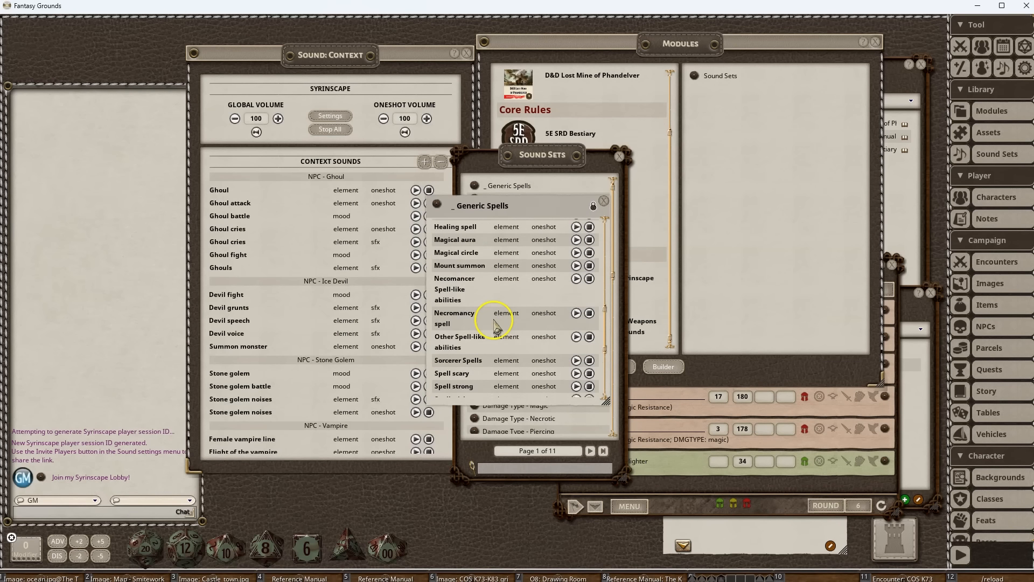
{"action": "scroll", "coordinate": [497, 322], "scroll_direction": "up", "scroll_amount": 8}
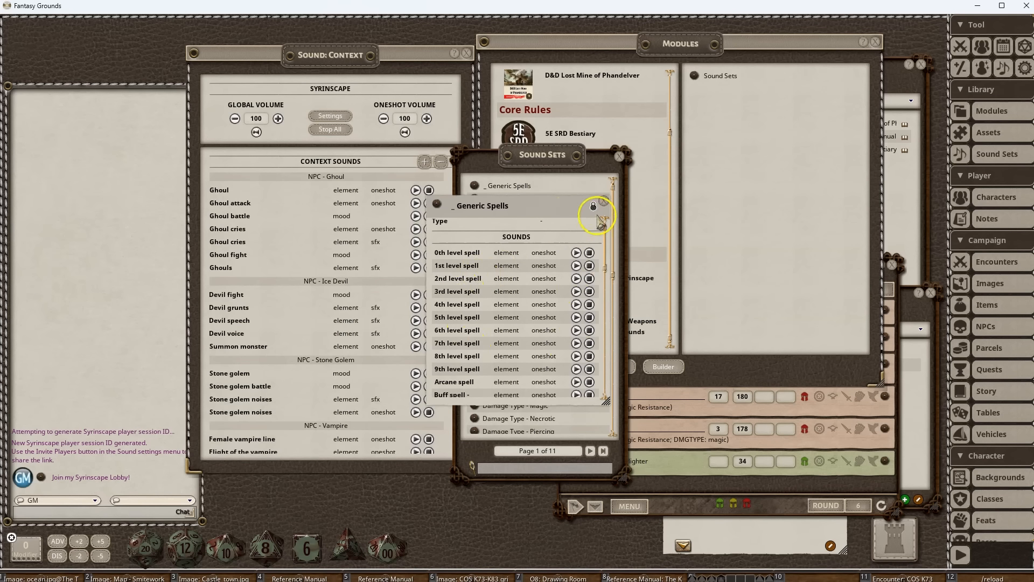
{"action": "left_click", "coordinate": [605, 201]}
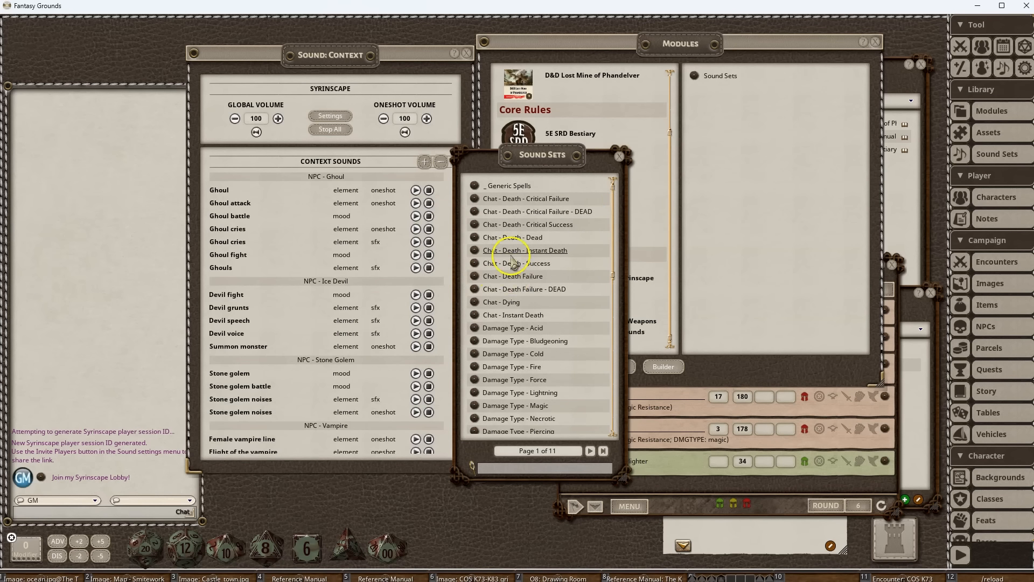
Look over the module's death and damage type sound sets and close its list.
{"action": "scroll", "coordinate": [555, 332], "scroll_direction": "down", "scroll_amount": 3}
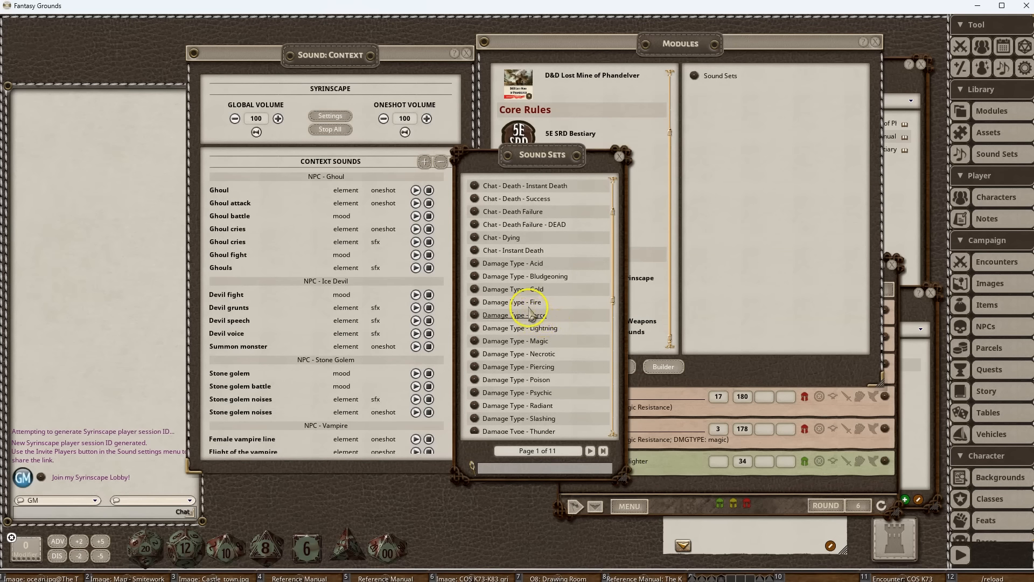
{"action": "scroll", "coordinate": [530, 312], "scroll_direction": "up", "scroll_amount": 3}
{"action": "left_click", "coordinate": [619, 157]}
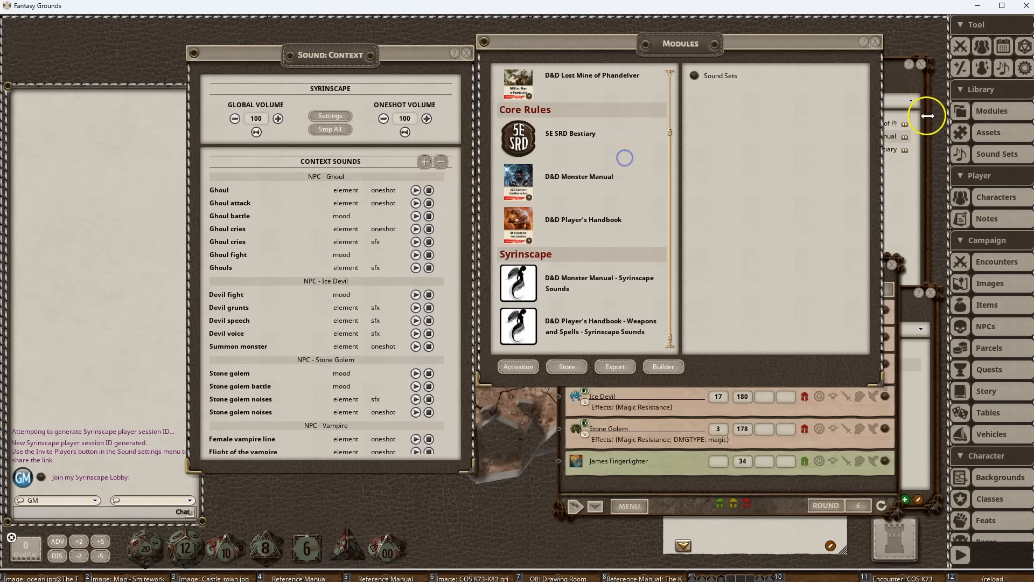
Open the full Sound Sets library, move it clear of the context sounds and filter it by the Attack/Item Triggers group.
{"action": "left_click", "coordinate": [961, 155]}
{"action": "left_click", "coordinate": [401, 39]}
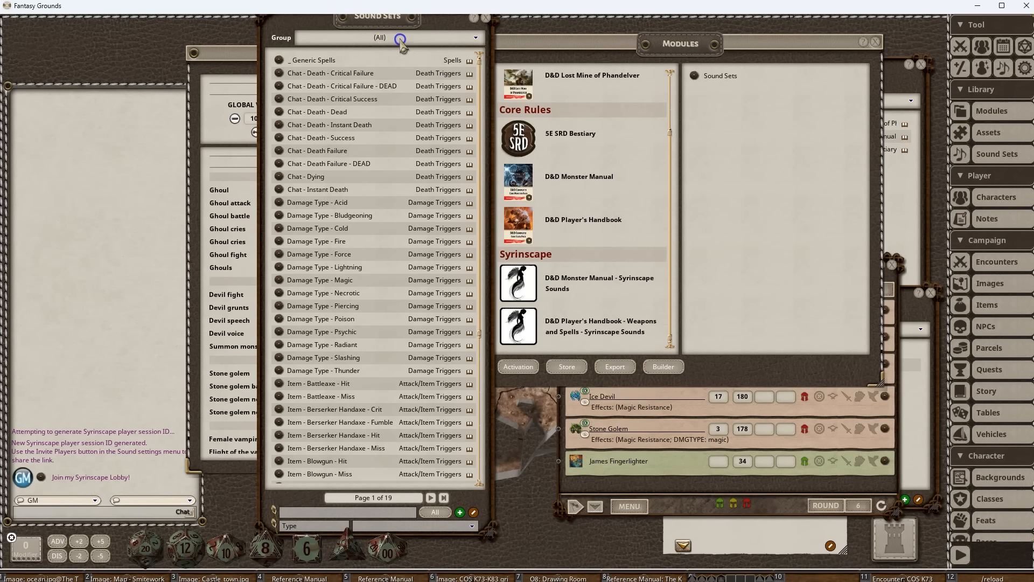
{"action": "left_click_drag", "start_coordinate": [410, 19], "coordinate": [522, 47]}
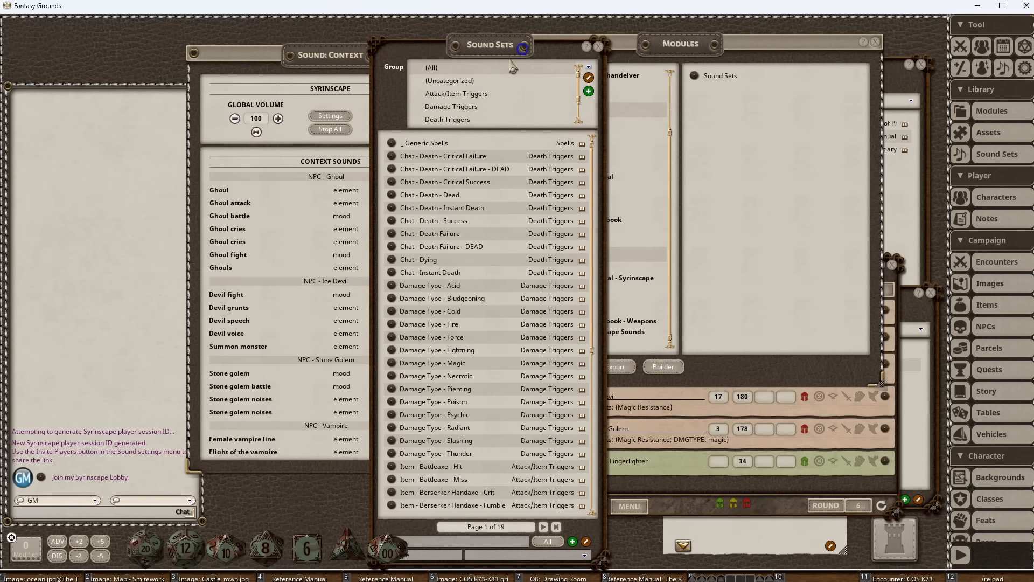
{"action": "left_click", "coordinate": [459, 95]}
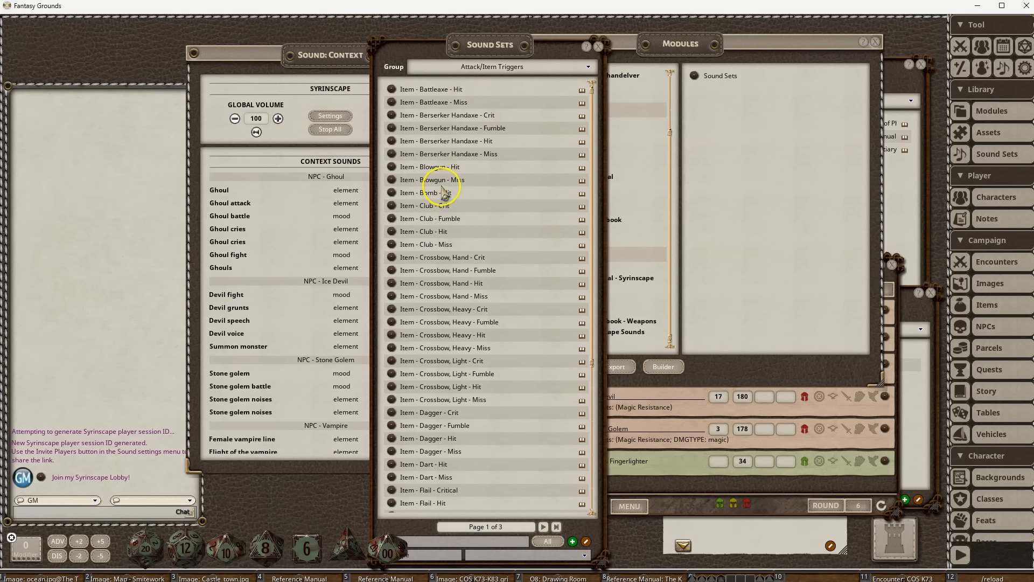
Examine the trigger settings and sound of Item - Crossbow, Hand - Crit, close it and browse the other weapon triggers.
{"action": "scroll", "coordinate": [442, 184], "scroll_direction": "down", "scroll_amount": 5}
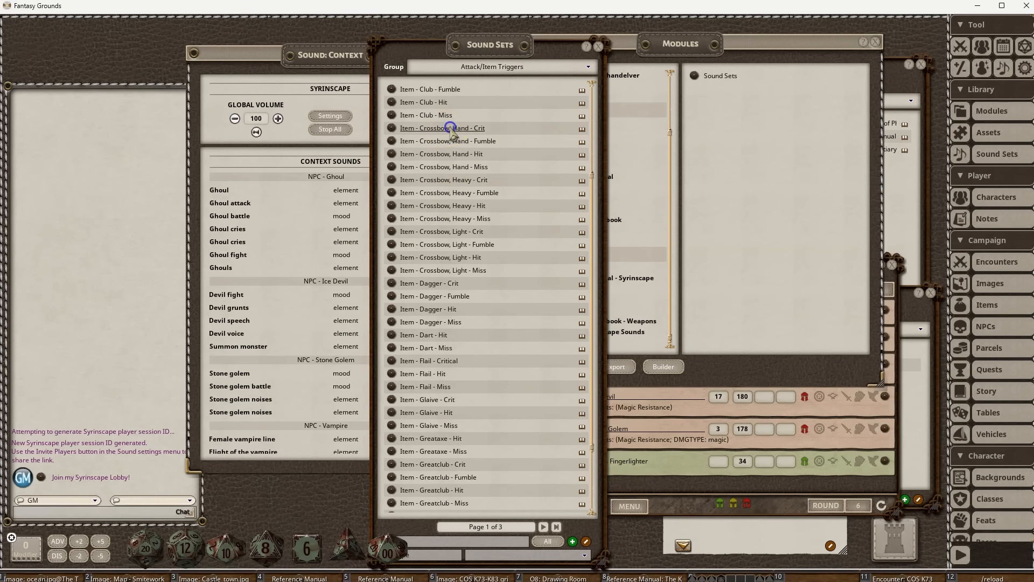
{"action": "left_click", "coordinate": [447, 128]}
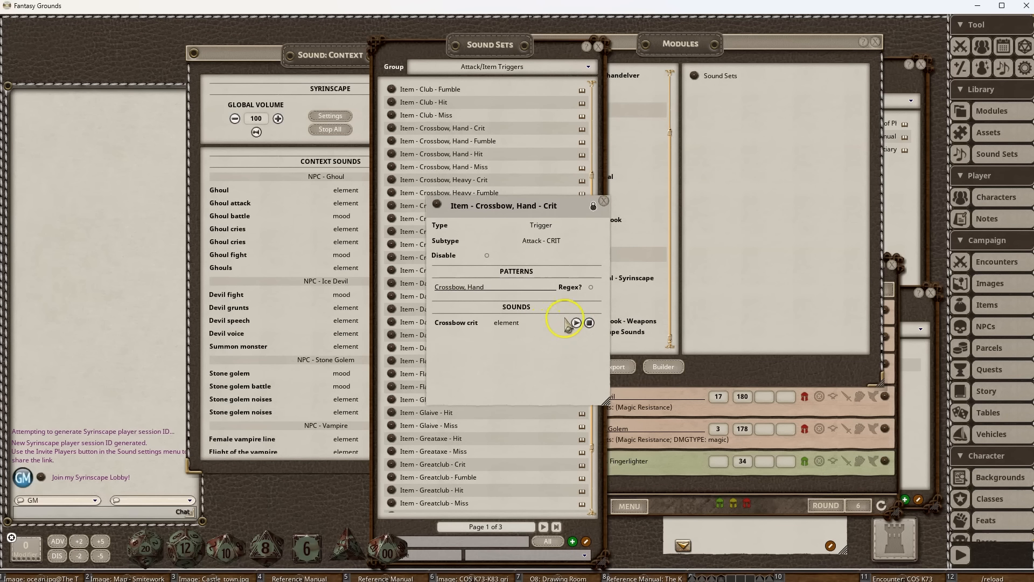
{"action": "left_click", "coordinate": [604, 202]}
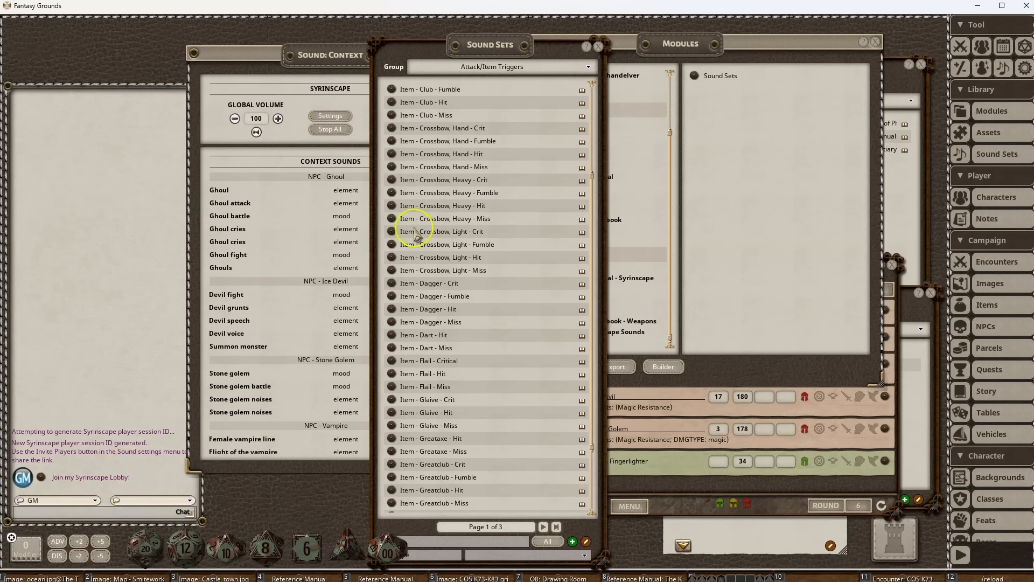
{"action": "left_click", "coordinate": [476, 127]}
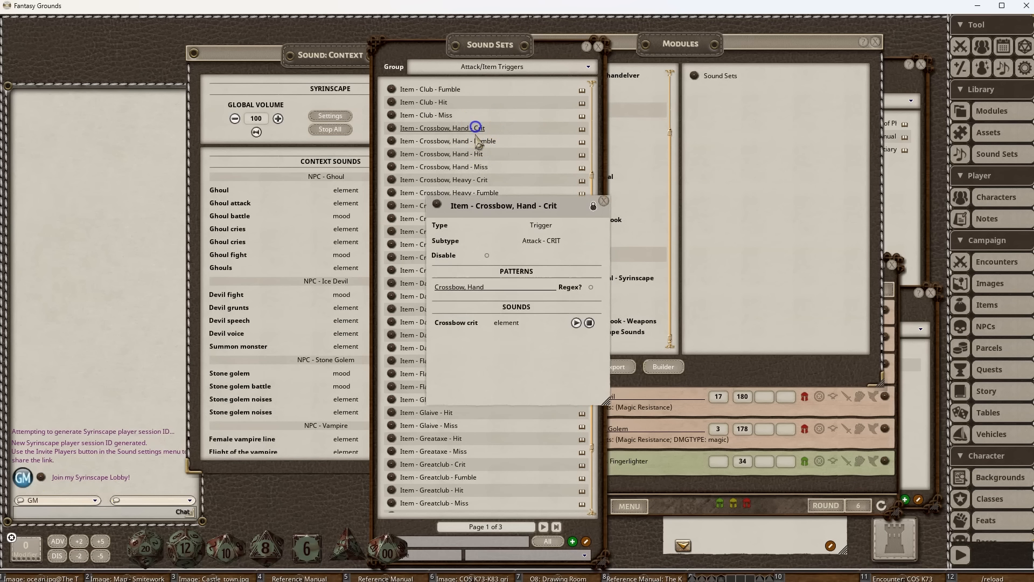
{"action": "left_click", "coordinate": [603, 202]}
{"action": "scroll", "coordinate": [452, 296], "scroll_direction": "down", "scroll_amount": 3}
{"action": "scroll", "coordinate": [474, 269], "scroll_direction": "up", "scroll_amount": 3}
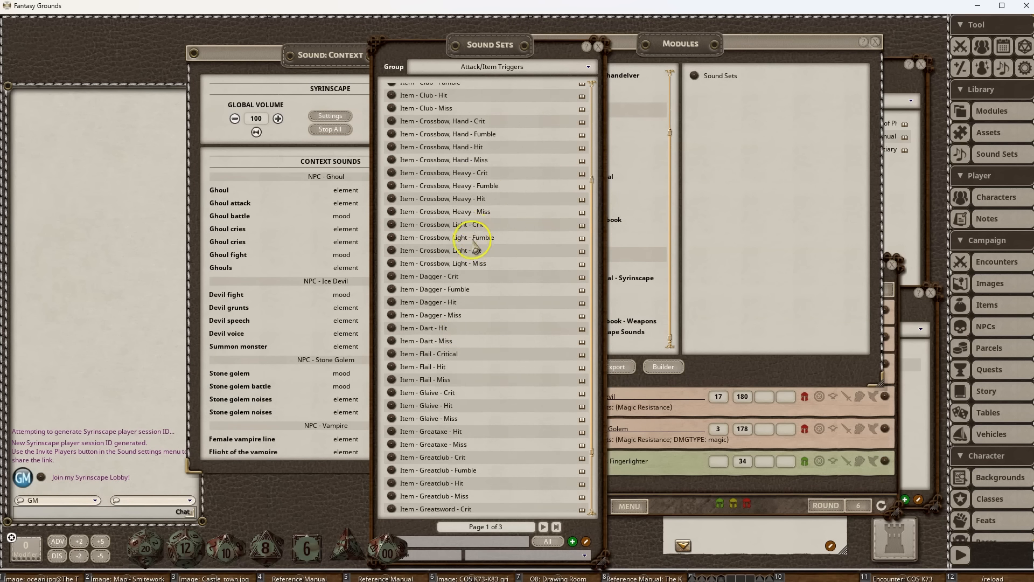
{"action": "scroll", "coordinate": [473, 246], "scroll_direction": "up", "scroll_amount": 3}
Filter the sound sets by Damage Triggers and inspect the Slashing and Fire damage types, closing each one.
{"action": "left_click", "coordinate": [488, 66]}
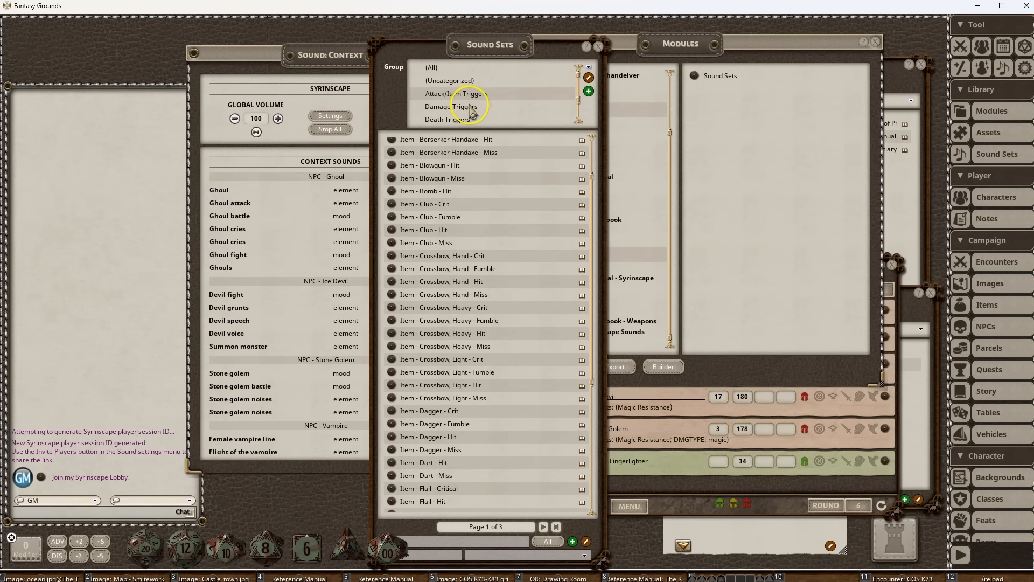
{"action": "left_click", "coordinate": [469, 107]}
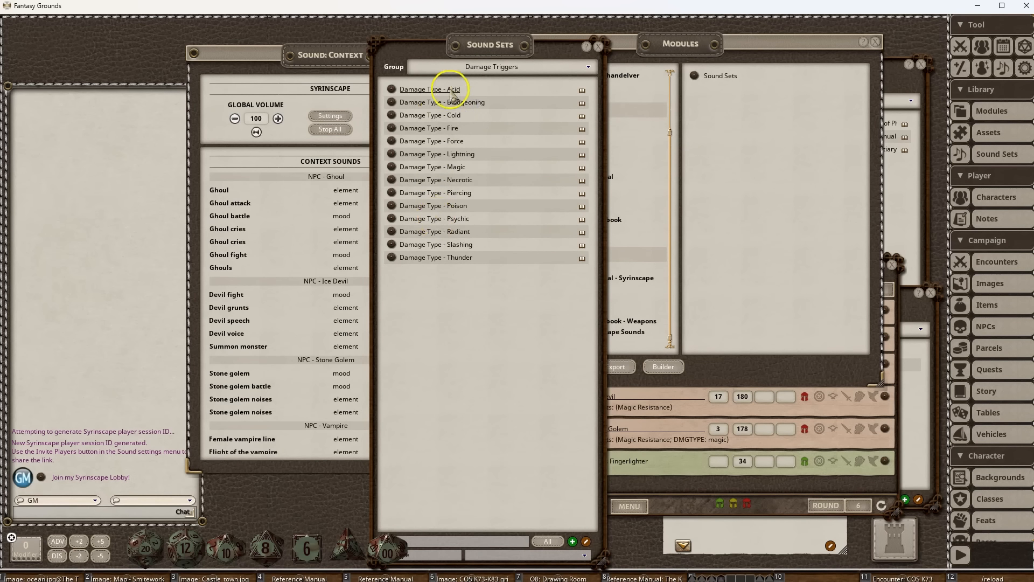
{"action": "left_click", "coordinate": [464, 245]}
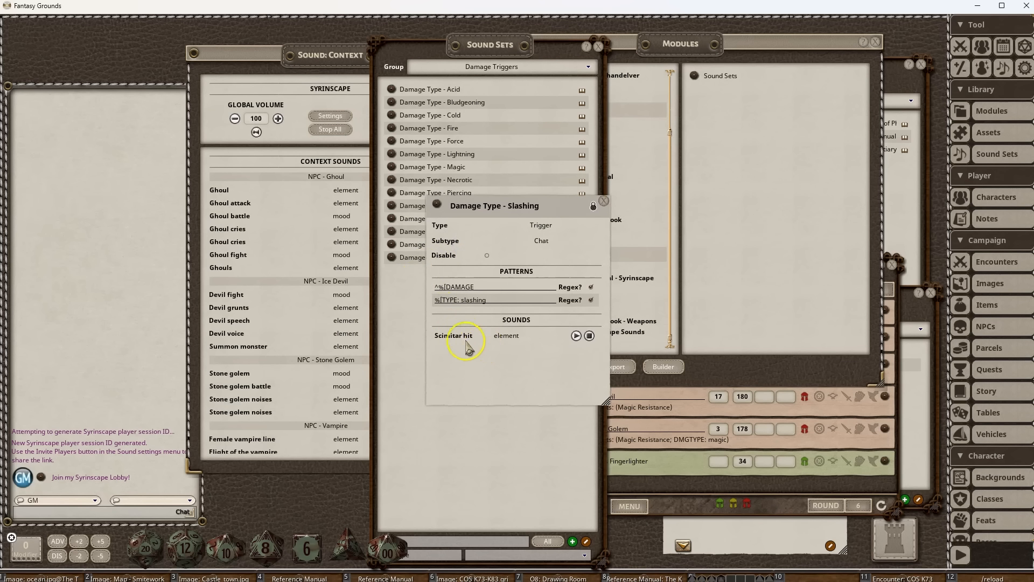
{"action": "left_click", "coordinate": [604, 201]}
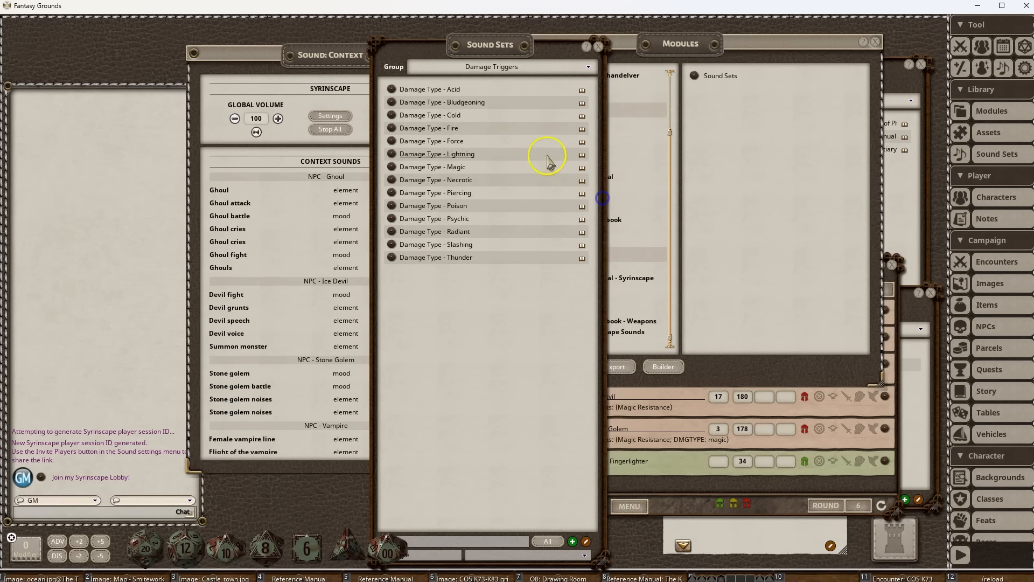
{"action": "left_click", "coordinate": [452, 128]}
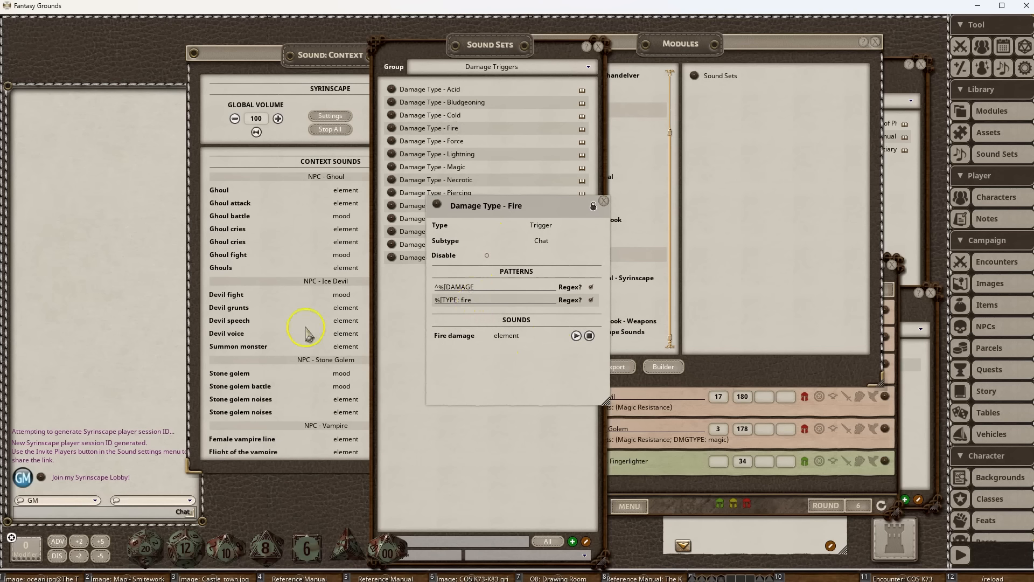
{"action": "left_click", "coordinate": [604, 201]}
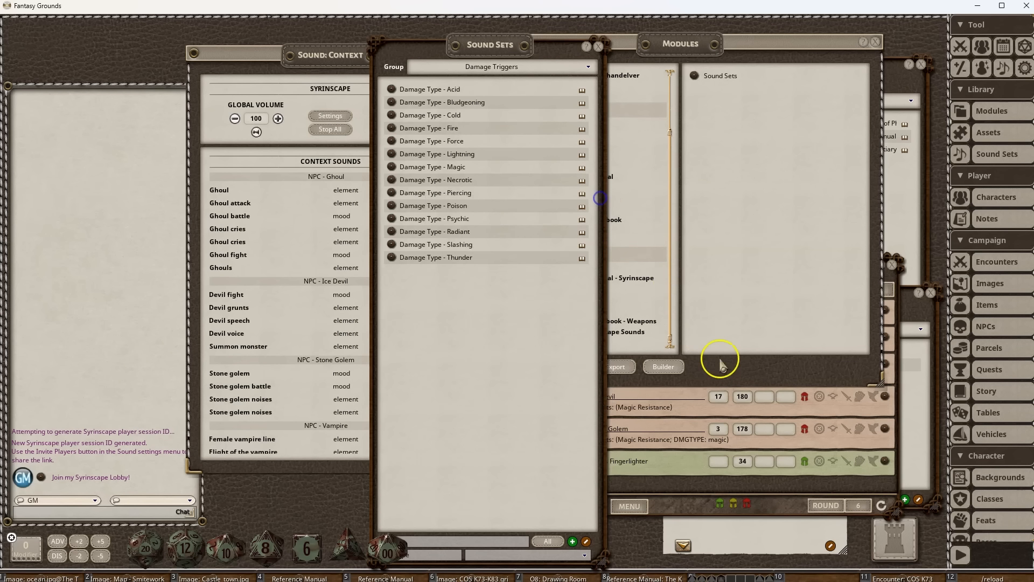
Bring the combat tracker forward and open the player character's sheet from it.
{"action": "left_click", "coordinate": [879, 458]}
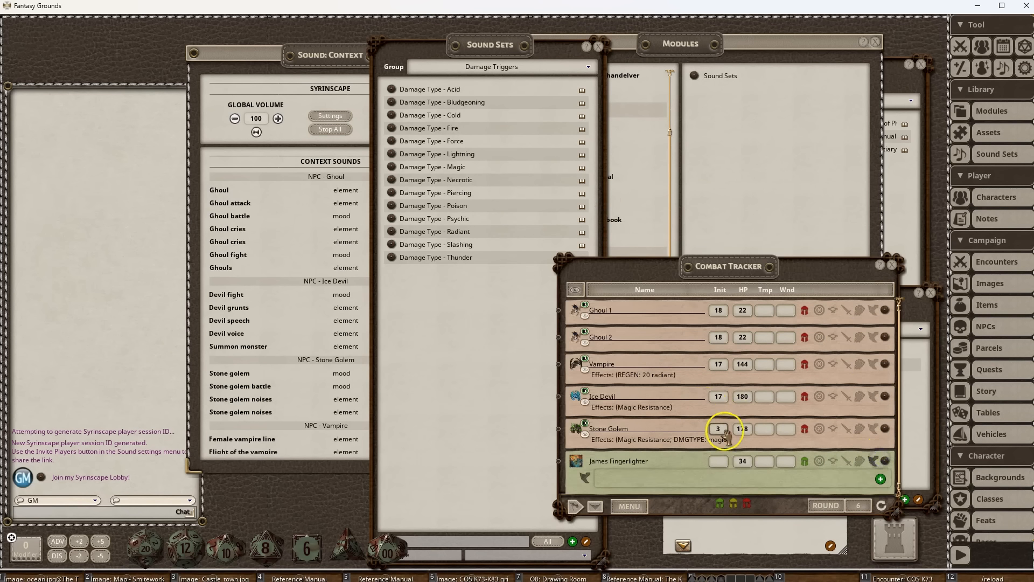
{"action": "left_click", "coordinate": [884, 459]}
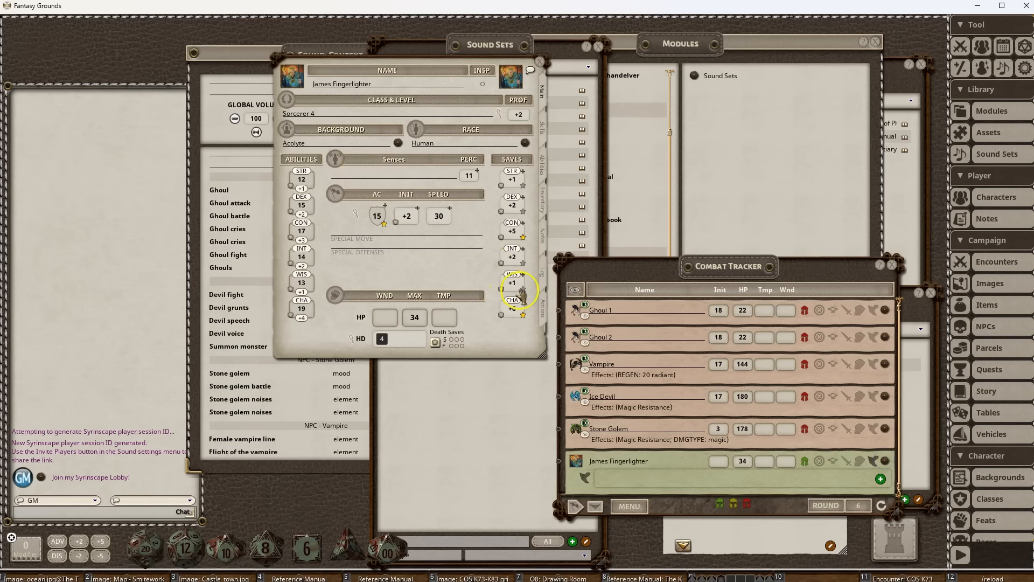
Show the player character's actions, move the sheet aside, and roll the Light Crossbow's attack and damage into the chat.
{"action": "left_click", "coordinate": [543, 308]}
{"action": "left_click_drag", "start_coordinate": [428, 61], "coordinate": [581, 88]}
{"action": "scroll", "coordinate": [542, 247], "scroll_direction": "down", "scroll_amount": 2}
{"action": "scroll", "coordinate": [556, 203], "scroll_direction": "up", "scroll_amount": 2}
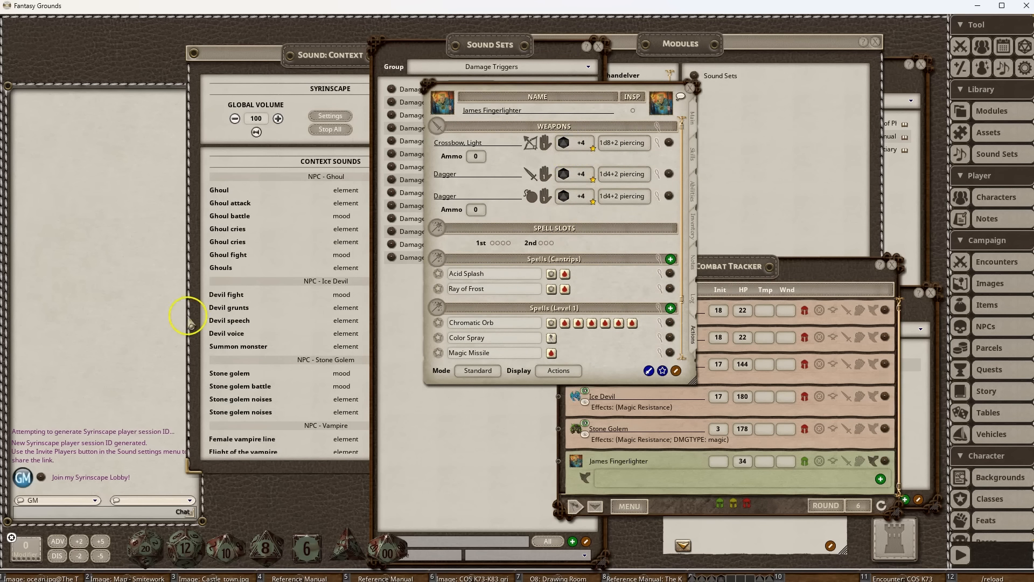
{"action": "left_click_drag", "start_coordinate": [547, 144], "coordinate": [75, 210]}
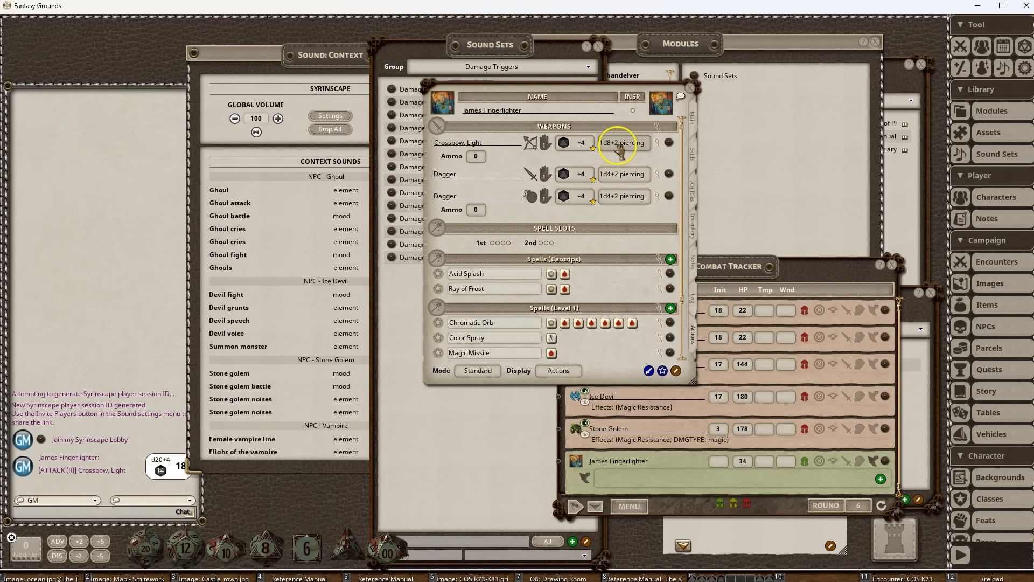
{"action": "left_click_drag", "start_coordinate": [621, 143], "coordinate": [88, 236]}
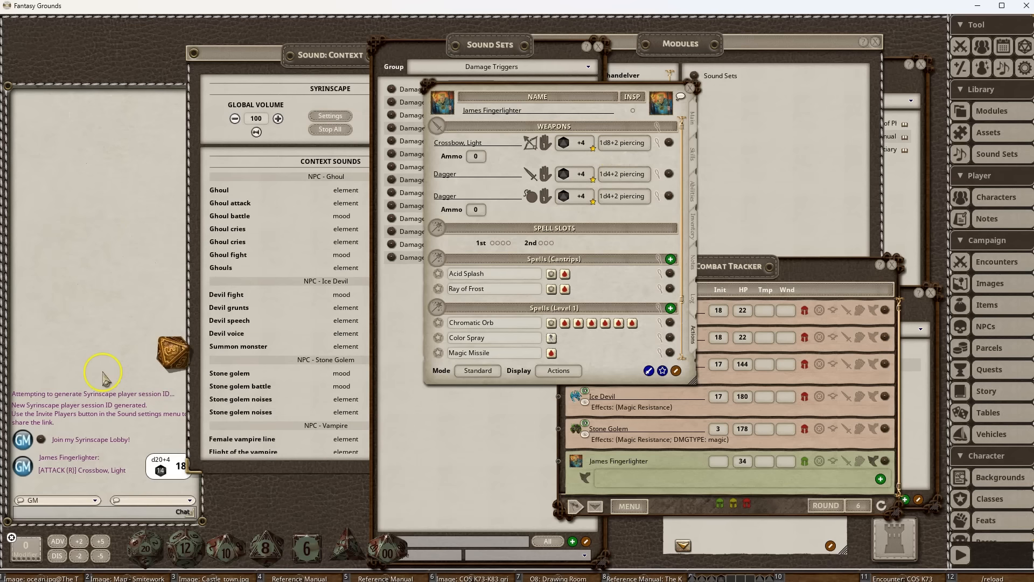
Roll each of Chromatic Orb's 3d8 damage variants: acid, cold, fire, lightning, poison and thunder.
{"action": "scroll", "coordinate": [632, 296], "scroll_direction": "down", "scroll_amount": 3}
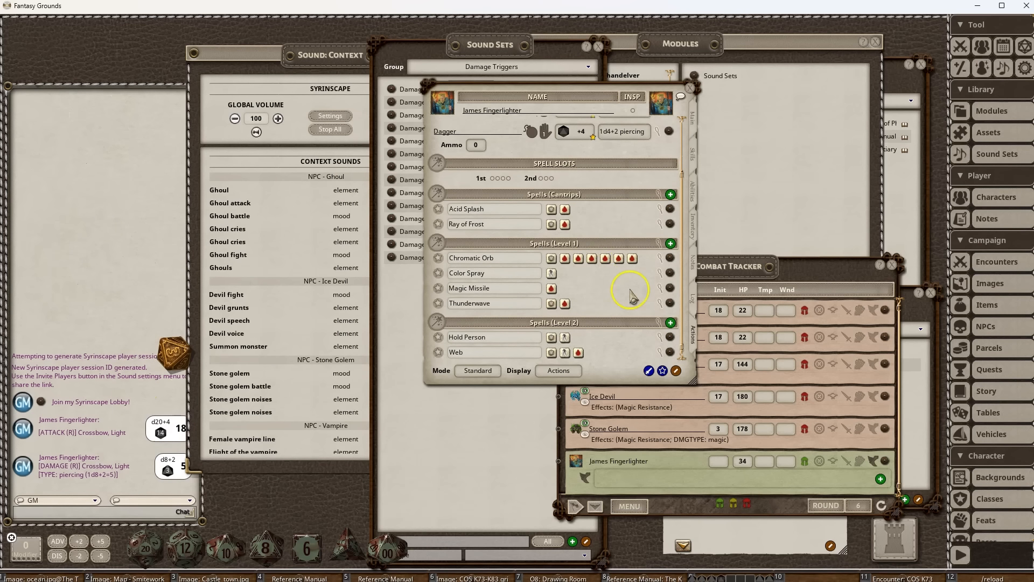
{"action": "left_click", "coordinate": [578, 260]}
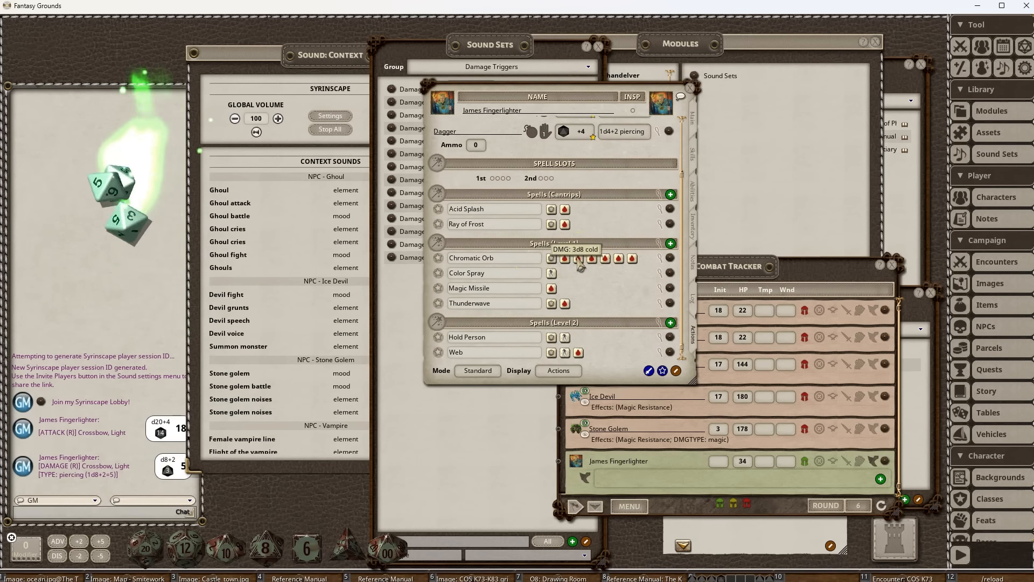
{"action": "left_click", "coordinate": [578, 260]}
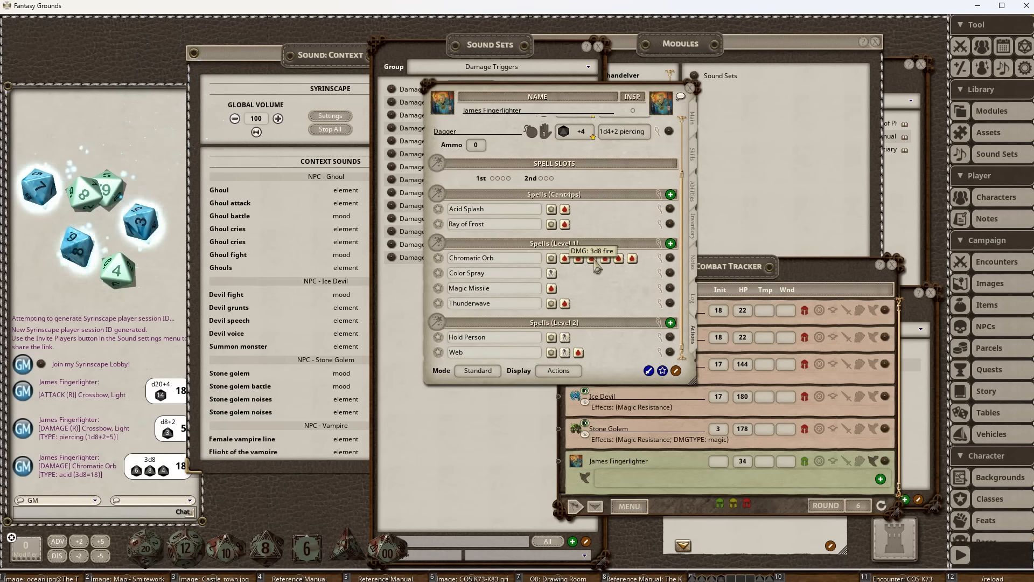
{"action": "left_click", "coordinate": [593, 259]}
{"action": "left_click", "coordinate": [606, 259]}
{"action": "left_click", "coordinate": [619, 258]}
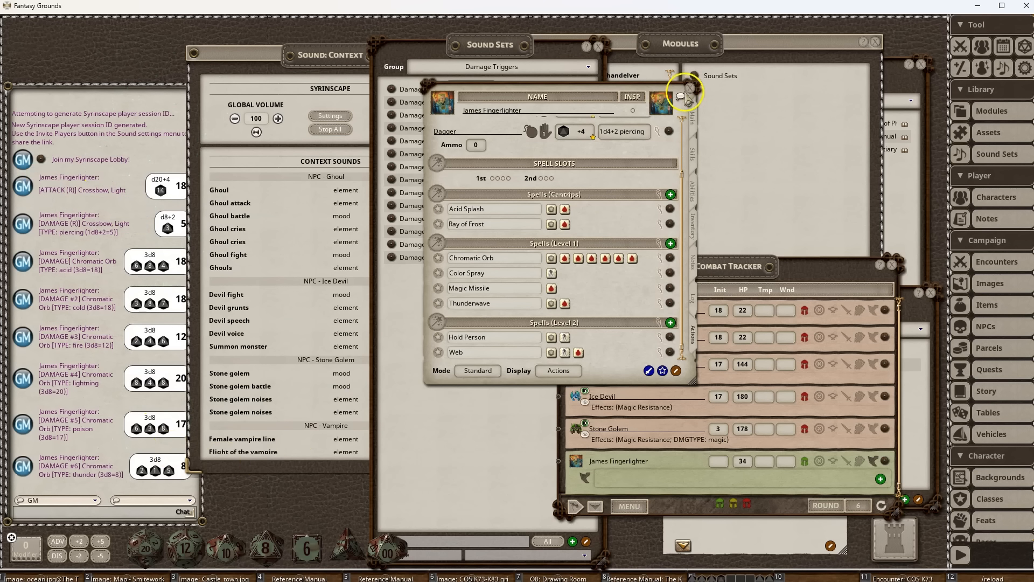
Close the character sheet, the sound sets list, the combat tracker and the Vamps and Ghouls encounter.
{"action": "left_click", "coordinate": [691, 88]}
{"action": "left_click", "coordinate": [463, 369]}
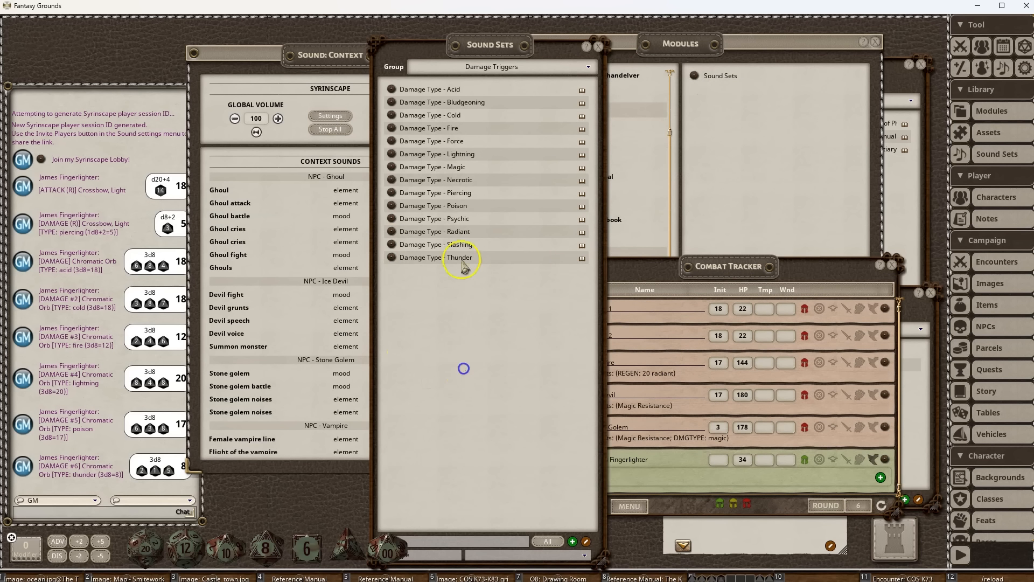
{"action": "left_click", "coordinate": [598, 47]}
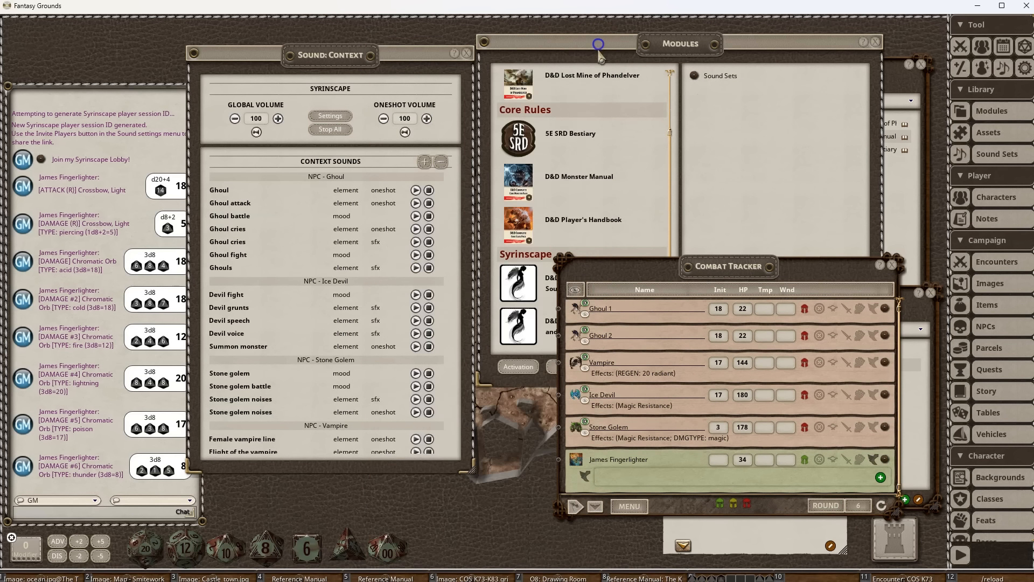
{"action": "left_click", "coordinate": [893, 266]}
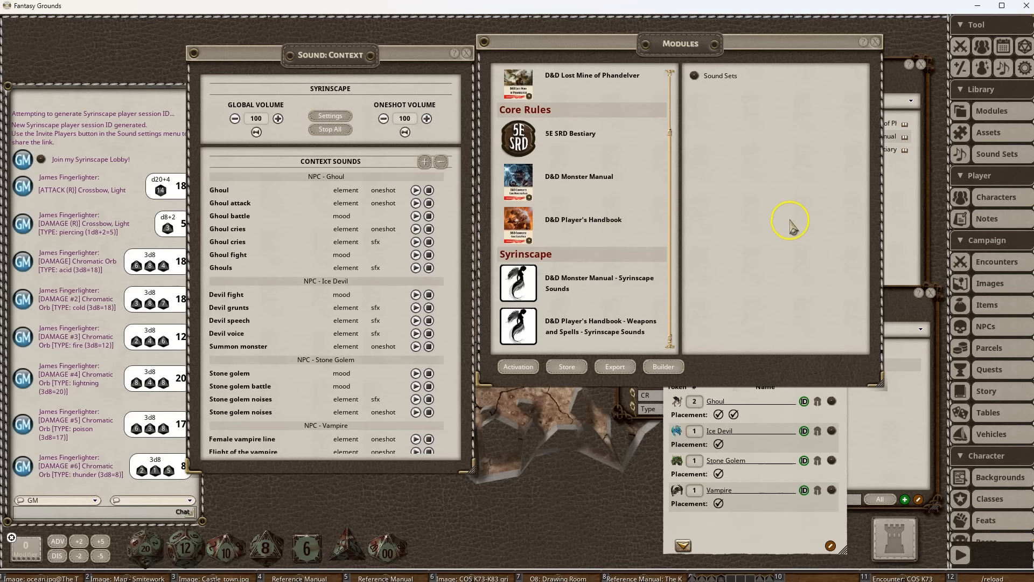
{"action": "left_click", "coordinate": [794, 540]}
{"action": "left_click", "coordinate": [841, 350]}
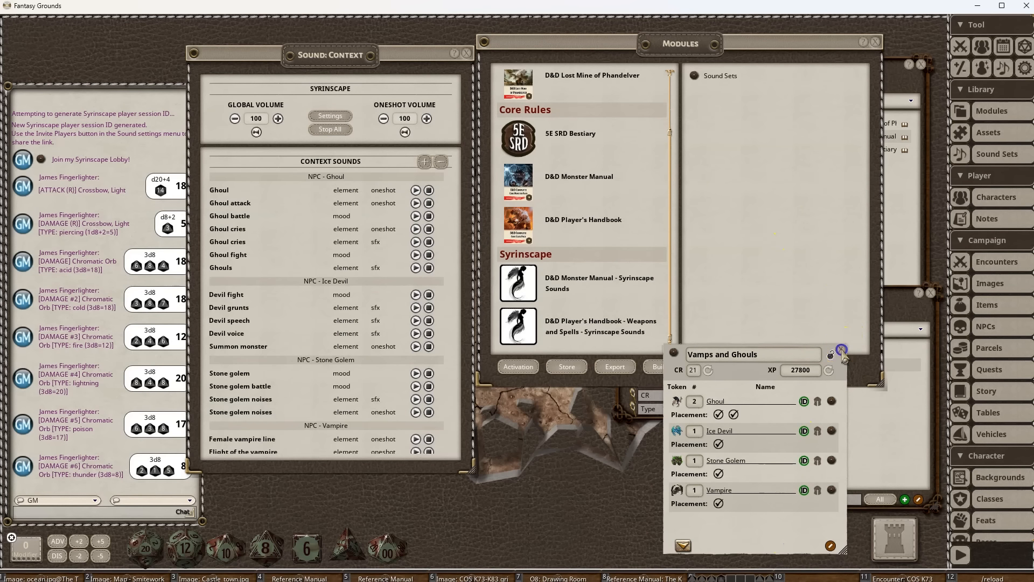
Reopen the combat tracker, delete all non-friendly combatants from it and close it.
{"action": "left_click", "coordinate": [960, 47]}
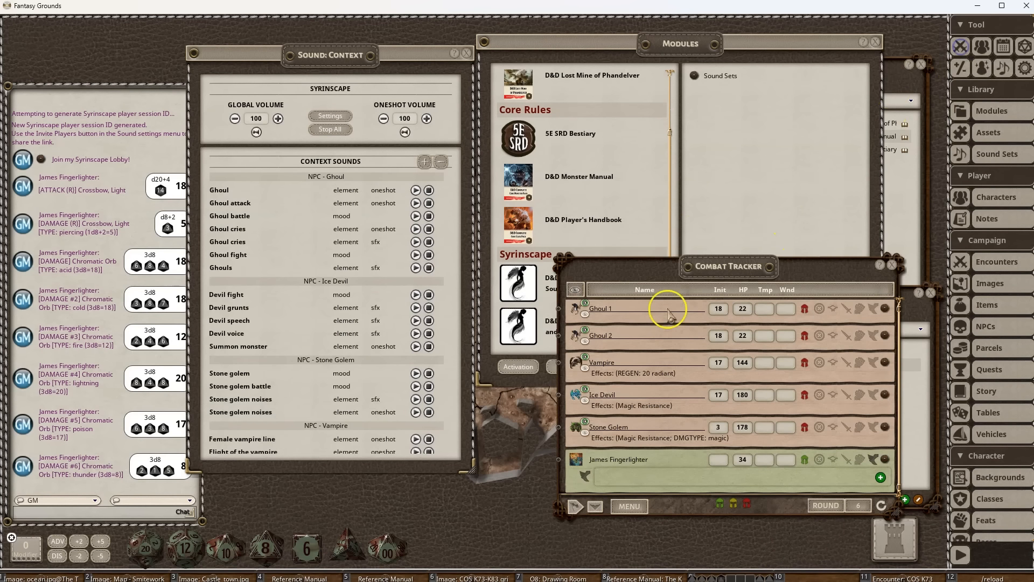
{"action": "left_click", "coordinate": [628, 506]}
{"action": "left_click", "coordinate": [669, 500]}
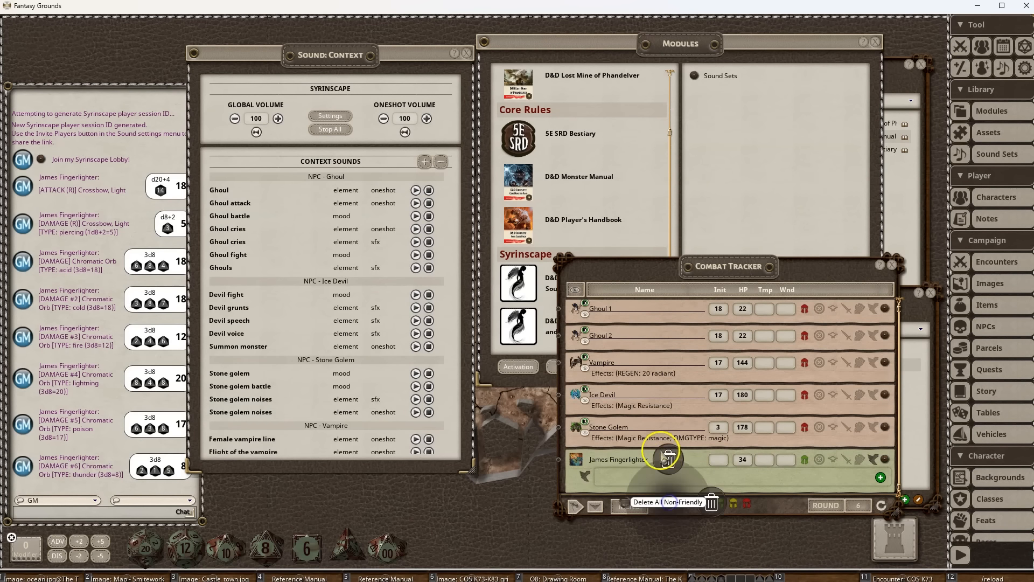
{"action": "left_click", "coordinate": [664, 453]}
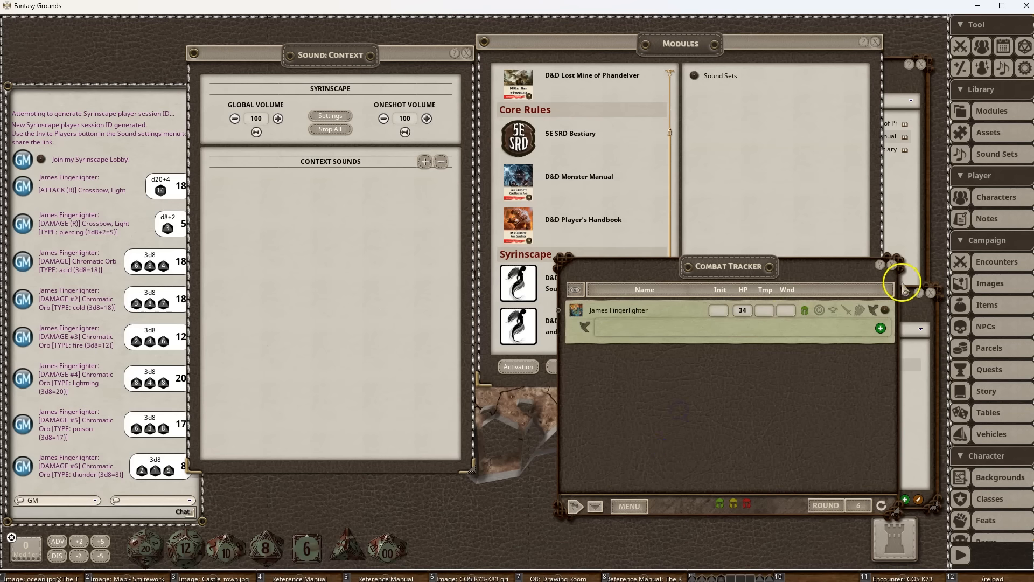
{"action": "left_click", "coordinate": [892, 264]}
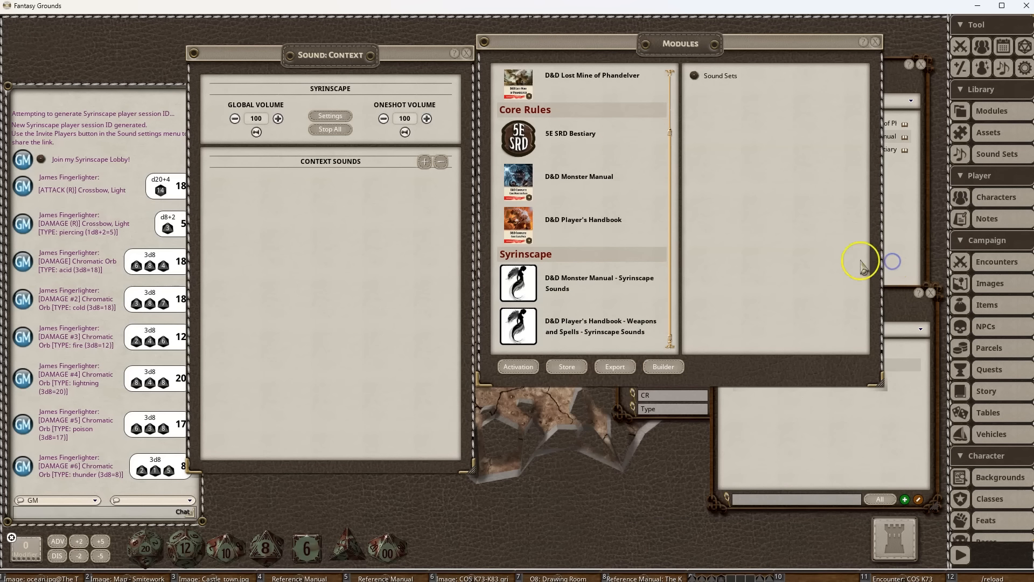
Open the sound settings from the context sounds, reposition and enlarge the window, and look through the imported Syrinscape sounds.
{"action": "left_click", "coordinate": [338, 123]}
{"action": "left_click_drag", "start_coordinate": [492, 158], "coordinate": [313, 85]}
{"action": "left_click_drag", "start_coordinate": [527, 357], "coordinate": [593, 528]}
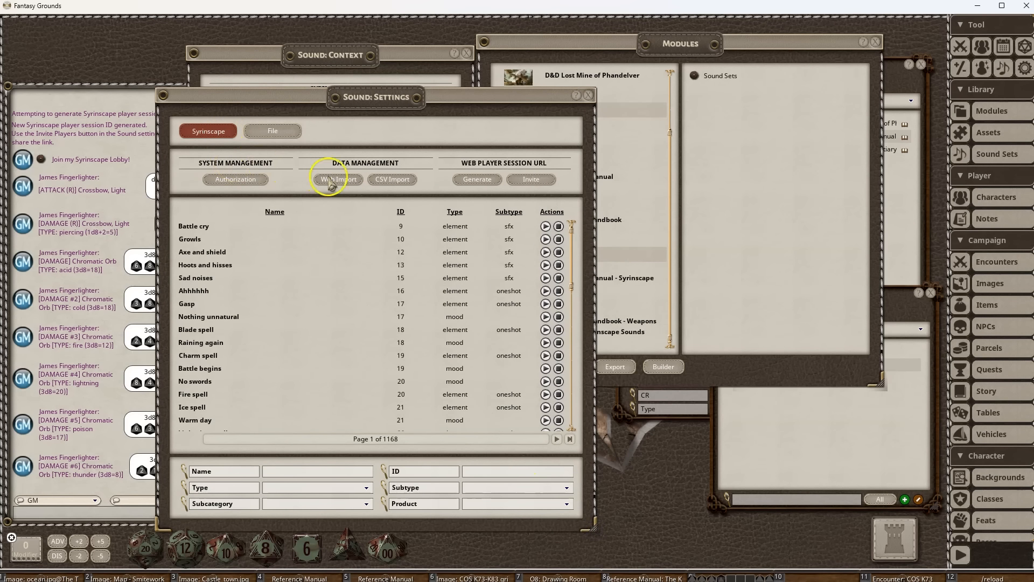
{"action": "scroll", "coordinate": [276, 275], "scroll_direction": "down", "scroll_amount": 5}
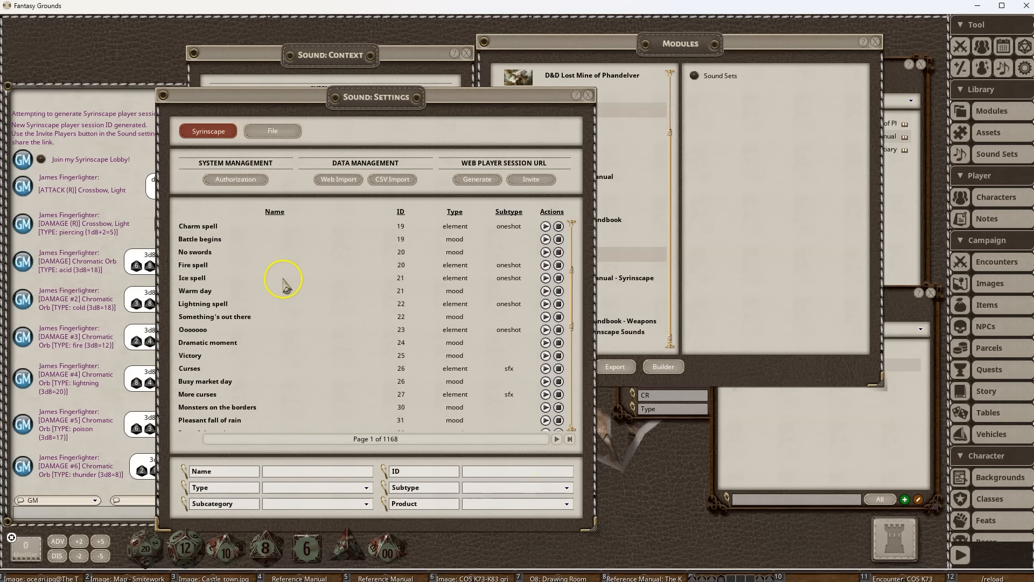
{"action": "scroll", "coordinate": [429, 278], "scroll_direction": "down", "scroll_amount": 5}
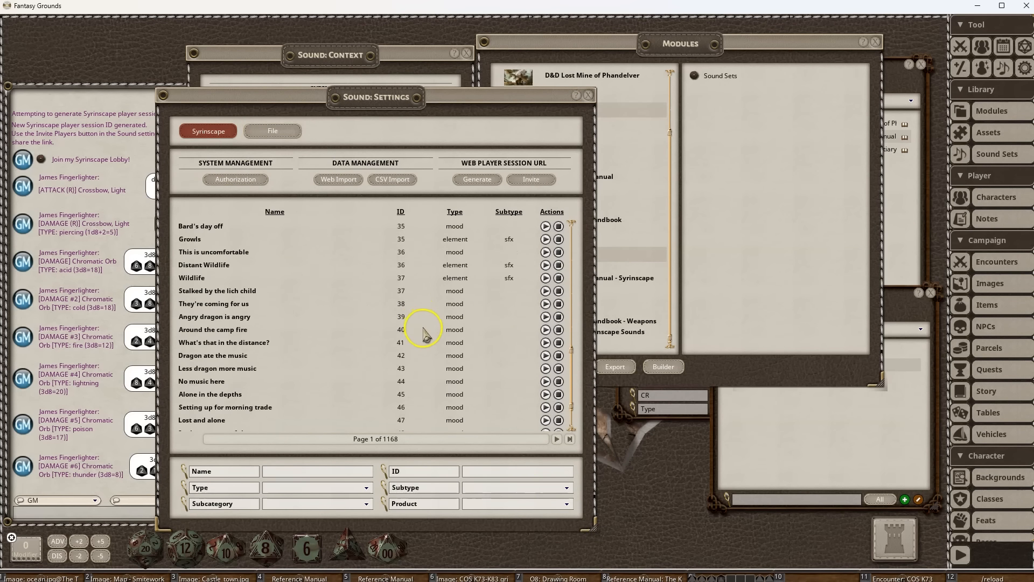
Open the sound sets list, filter it by Group 1 and place it beside the sound settings.
{"action": "left_click", "coordinate": [996, 154]}
{"action": "left_click", "coordinate": [492, 68]}
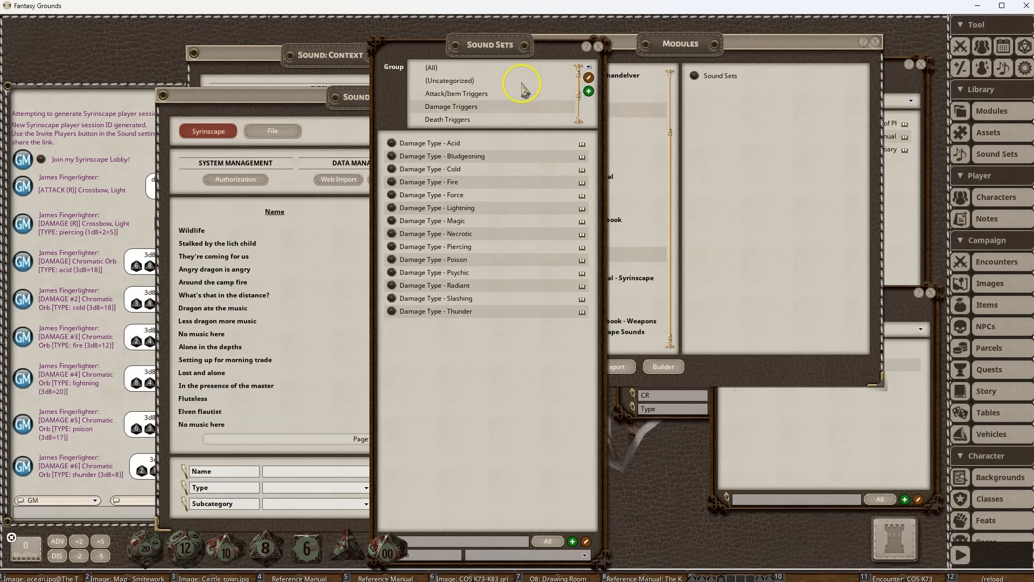
{"action": "scroll", "coordinate": [512, 111], "scroll_direction": "down", "scroll_amount": 3}
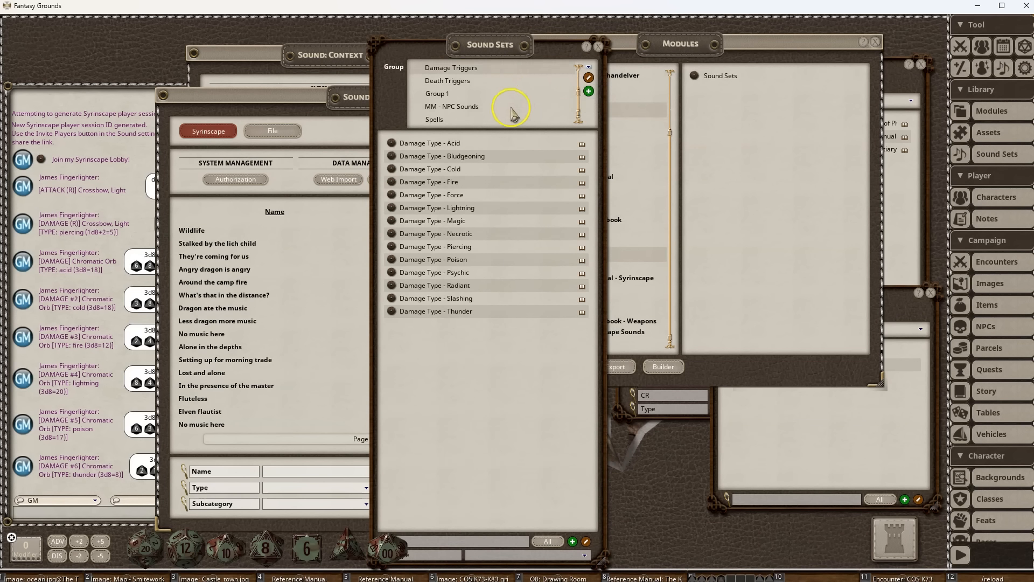
{"action": "left_click", "coordinate": [470, 95]}
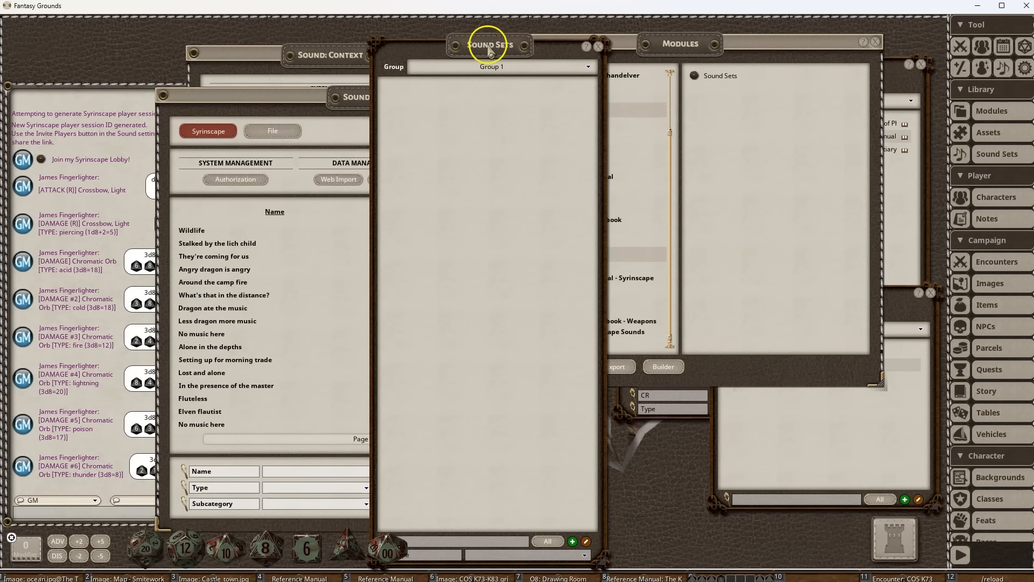
{"action": "left_click_drag", "start_coordinate": [489, 44], "coordinate": [754, 39]}
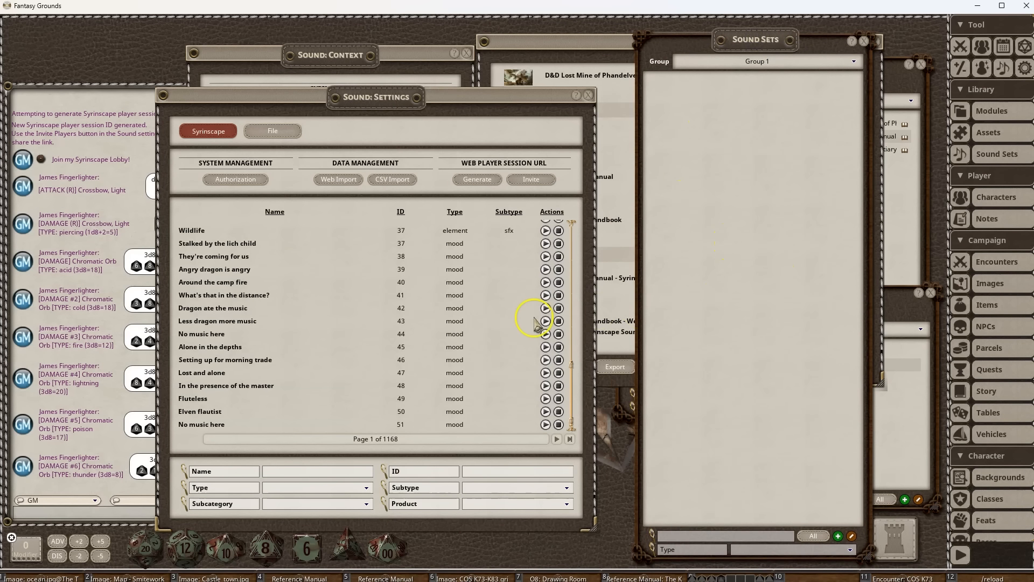
Rename the Group 1 sound set group to My Sounds and filter the list by that group.
{"action": "left_click", "coordinate": [854, 61]}
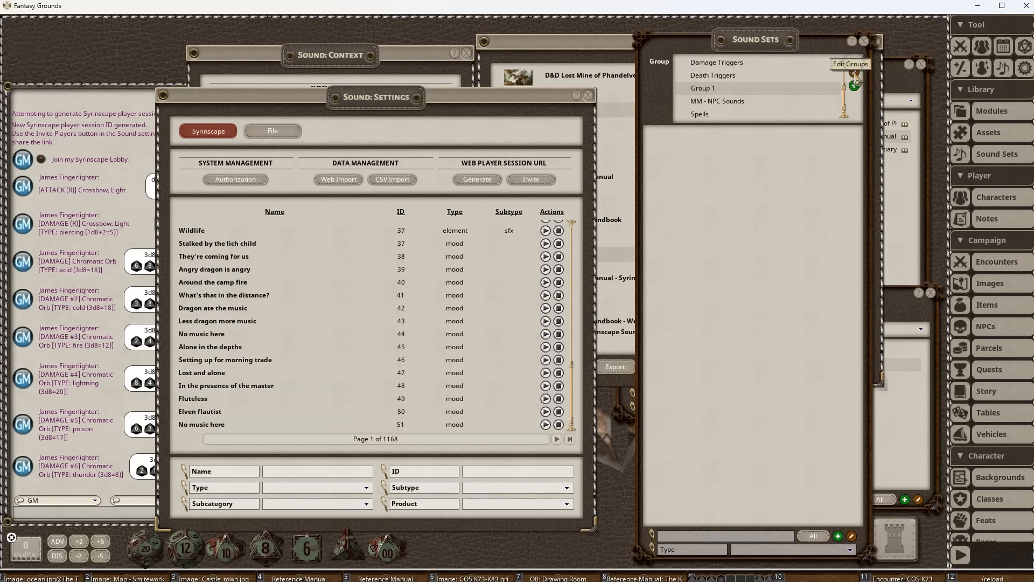
{"action": "left_click", "coordinate": [855, 76]}
{"action": "left_click", "coordinate": [747, 89]}
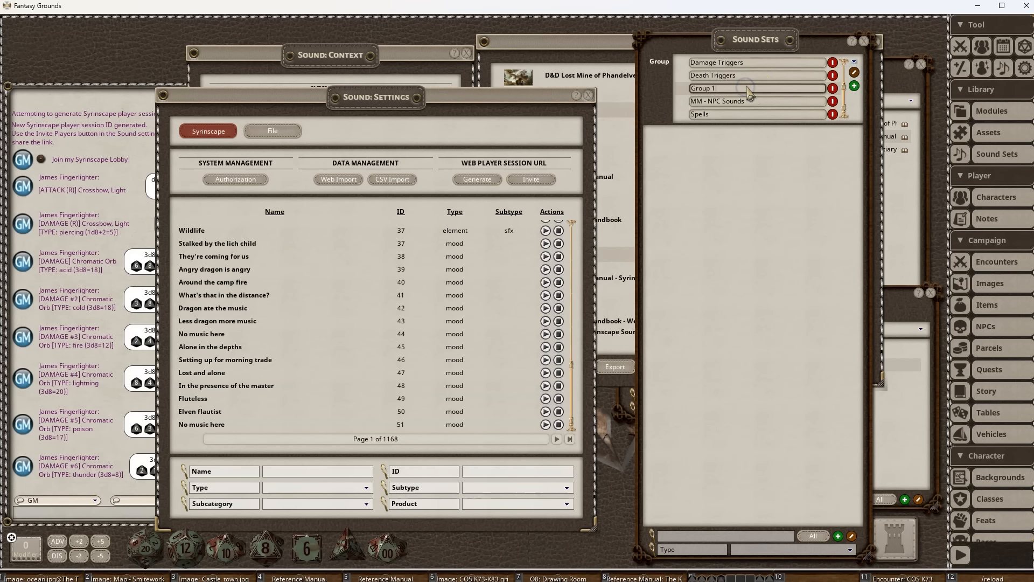
{"action": "key", "text": "shift+Home"}
{"action": "type", "text": "M"}
{"action": "left_click", "coordinate": [855, 73]}
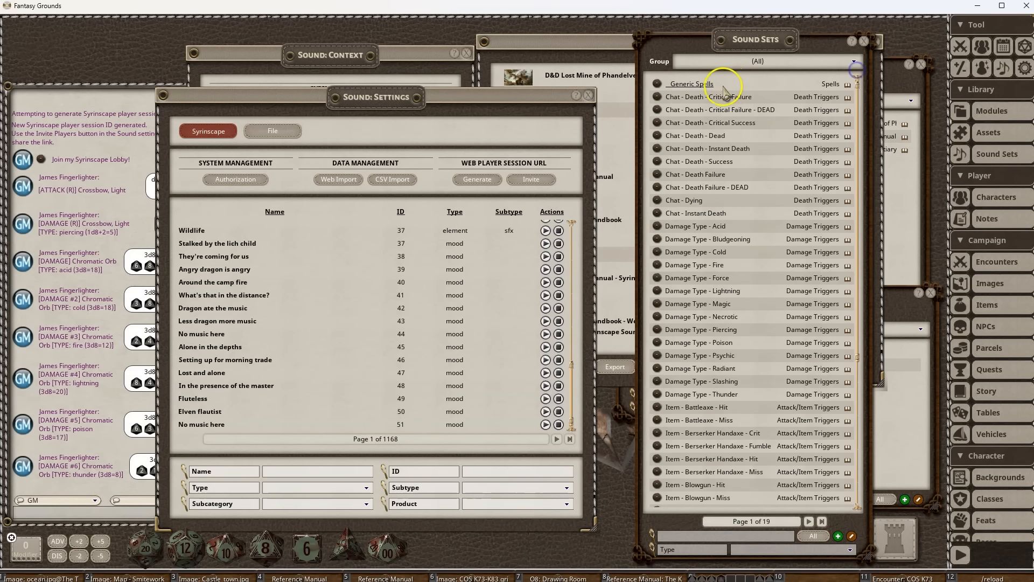
{"action": "left_click", "coordinate": [757, 61]}
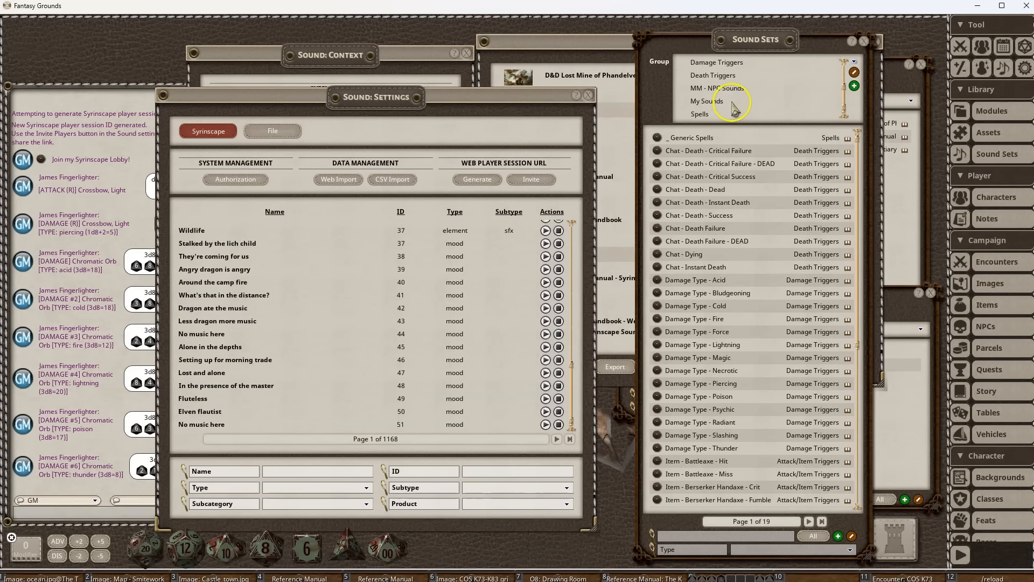
{"action": "left_click", "coordinate": [714, 102]}
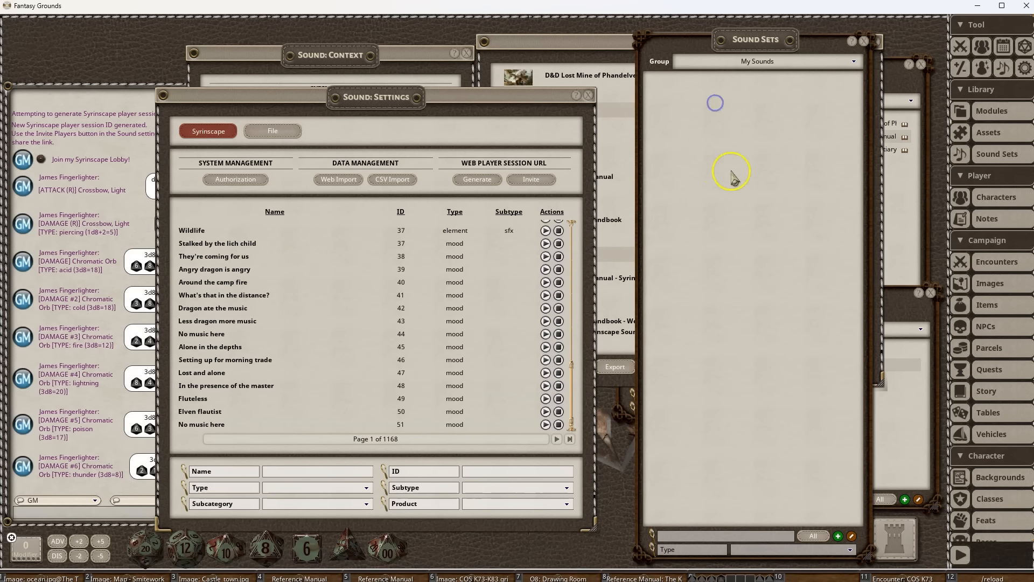
Create a sound set in My Sounds from the weapon item Berserker Battleaxe, with type Trigger and subtype Attack - CRIT, and close the items list.
{"action": "left_click", "coordinate": [839, 536]}
{"action": "left_click_drag", "start_coordinate": [539, 318], "coordinate": [779, 240]}
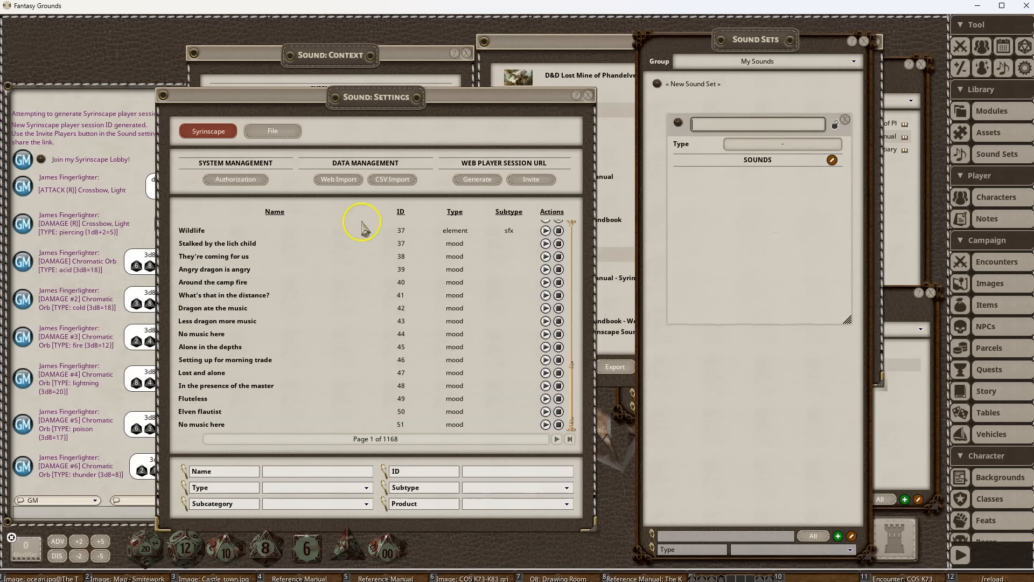
{"action": "left_click", "coordinate": [962, 305]}
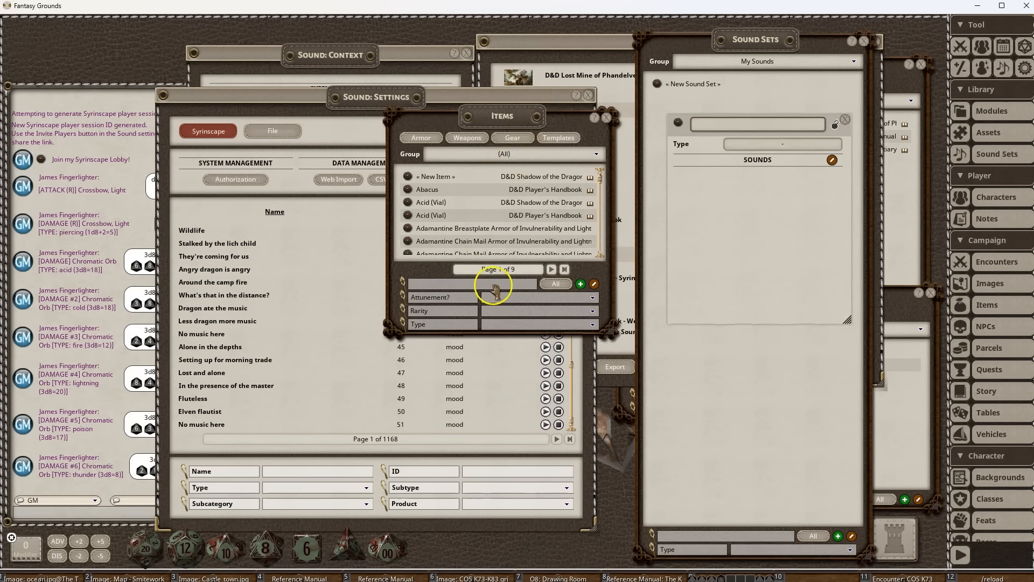
{"action": "left_click", "coordinate": [506, 324]}
{"action": "scroll", "coordinate": [506, 307], "scroll_direction": "down", "scroll_amount": 3}
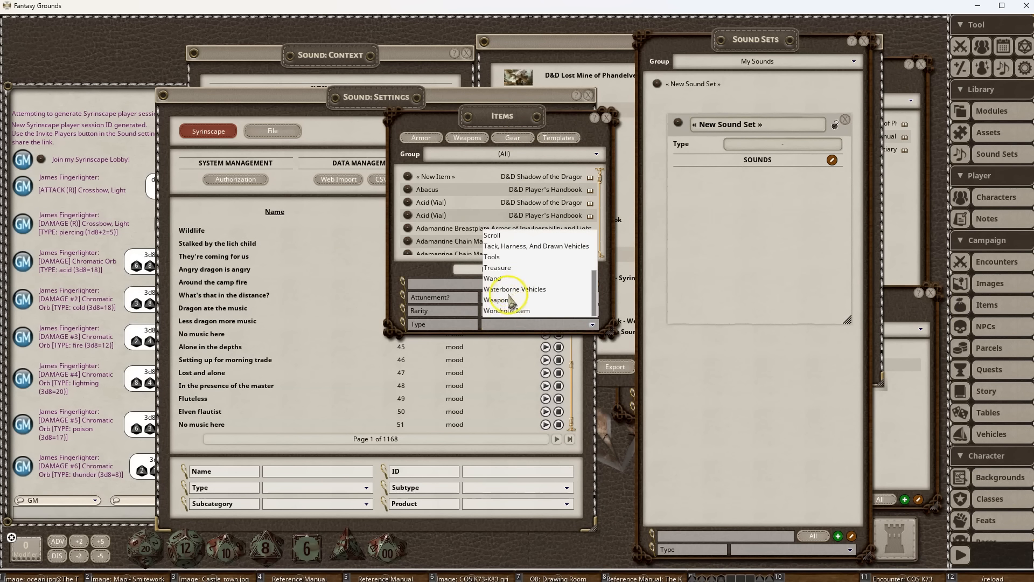
{"action": "left_click", "coordinate": [505, 300]}
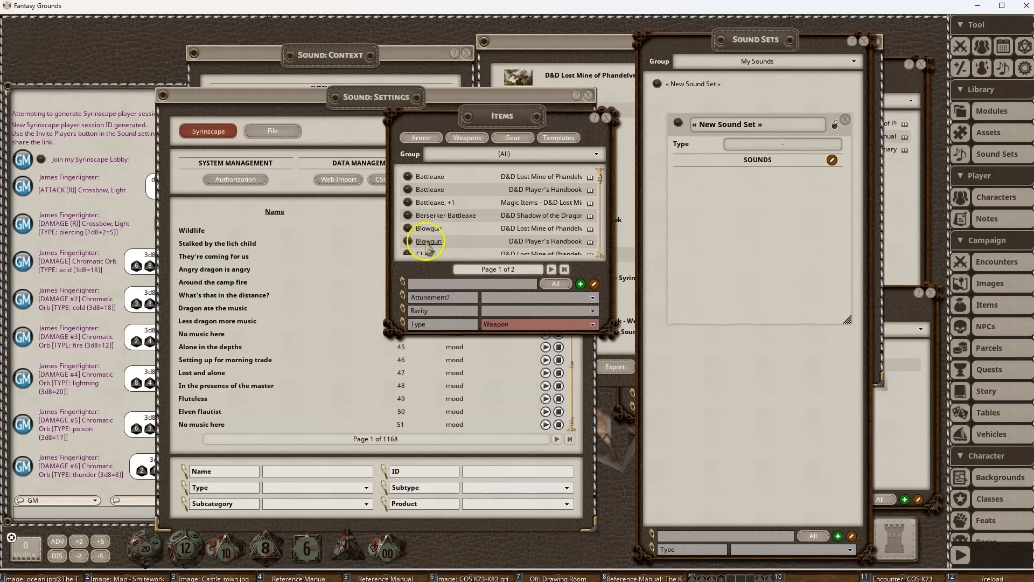
{"action": "left_click_drag", "start_coordinate": [408, 217], "coordinate": [662, 221]}
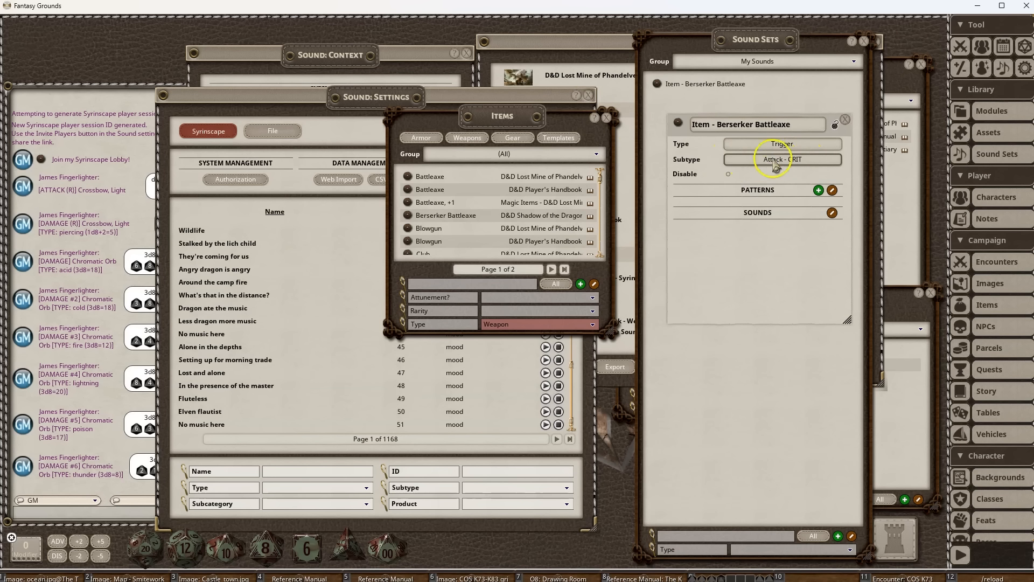
{"action": "left_click", "coordinate": [607, 117]}
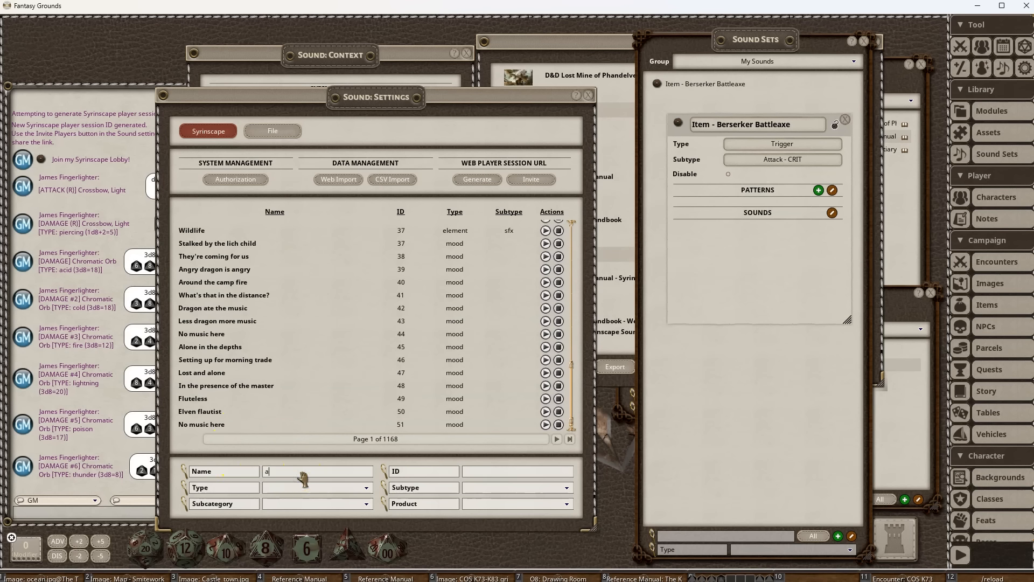
Filter the Syrinscape sounds by the name axe and the subtype oneshot.
{"action": "key", "text": "Return"}
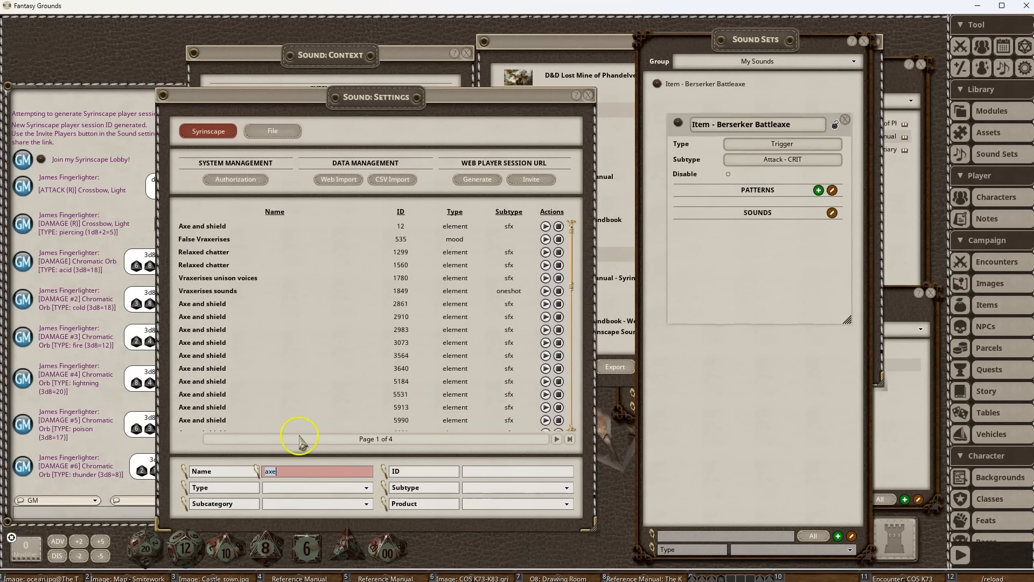
{"action": "scroll", "coordinate": [340, 315], "scroll_direction": "down", "scroll_amount": 5}
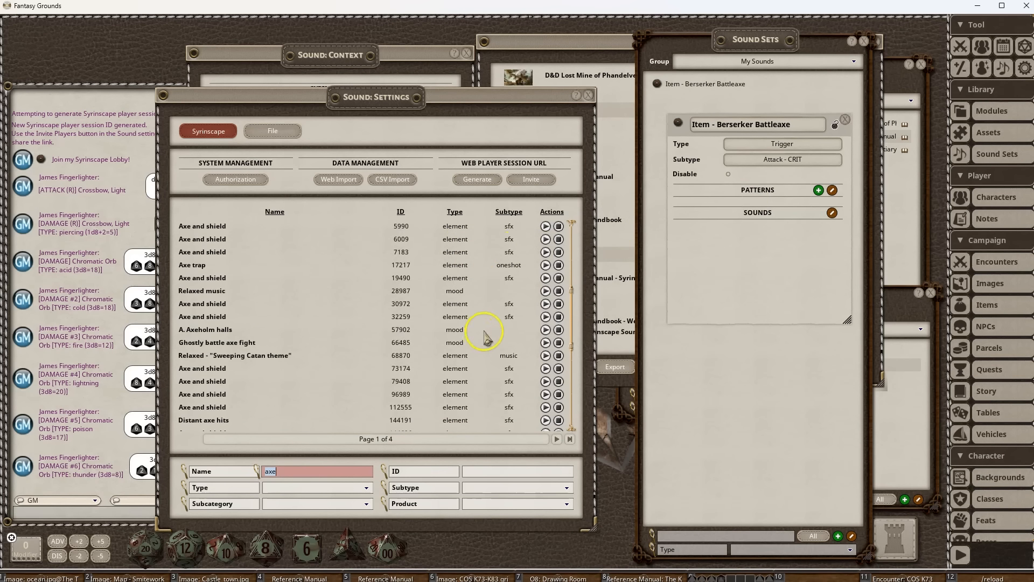
{"action": "left_click", "coordinate": [491, 504]}
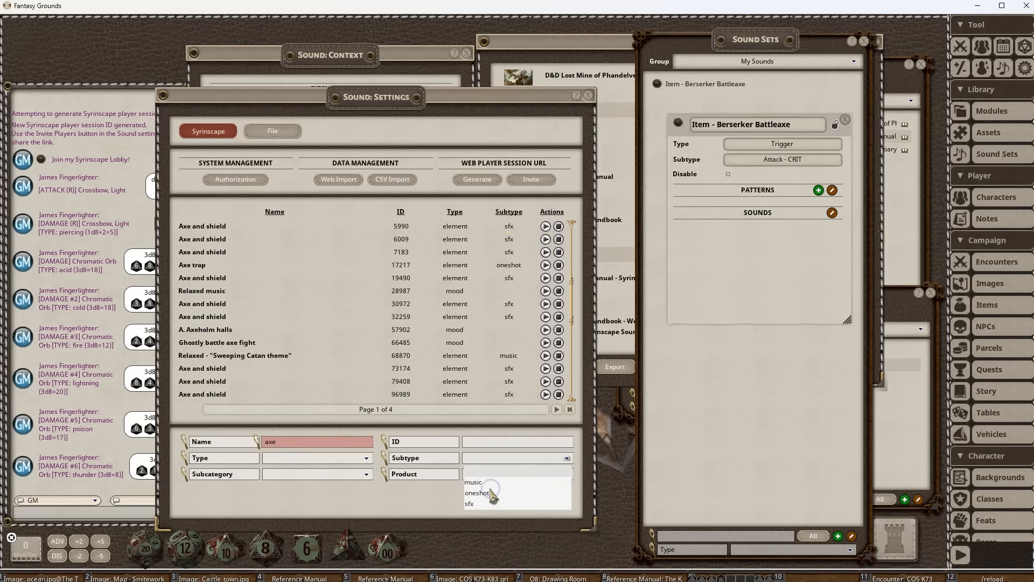
{"action": "left_click", "coordinate": [486, 493]}
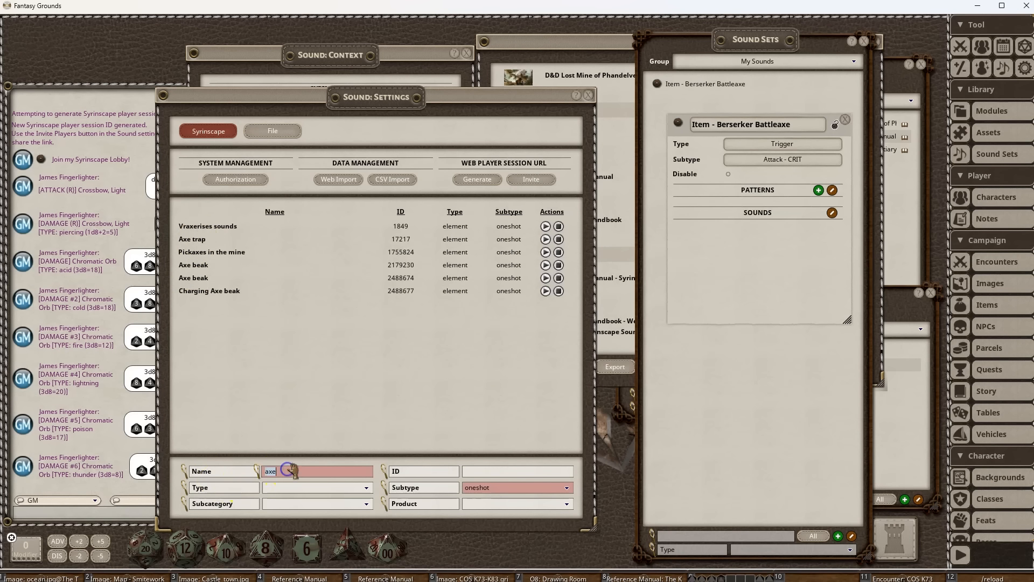
Filter the oneshot sounds by the name slash and add a Blade slash sound to the Item - Berserker Battleaxe sound set.
{"action": "key", "text": "Return"}
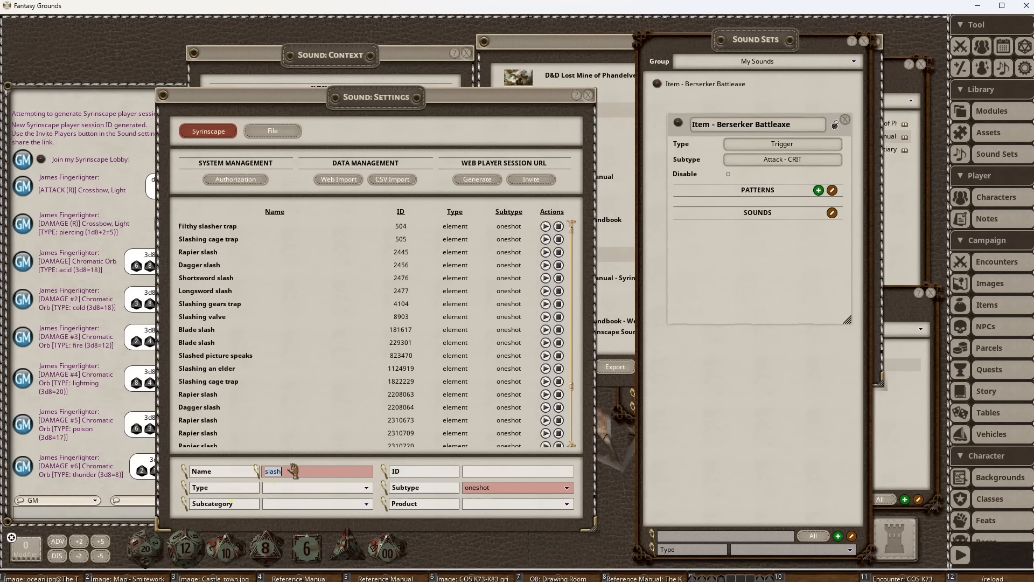
{"action": "scroll", "coordinate": [297, 294], "scroll_direction": "down", "scroll_amount": 1}
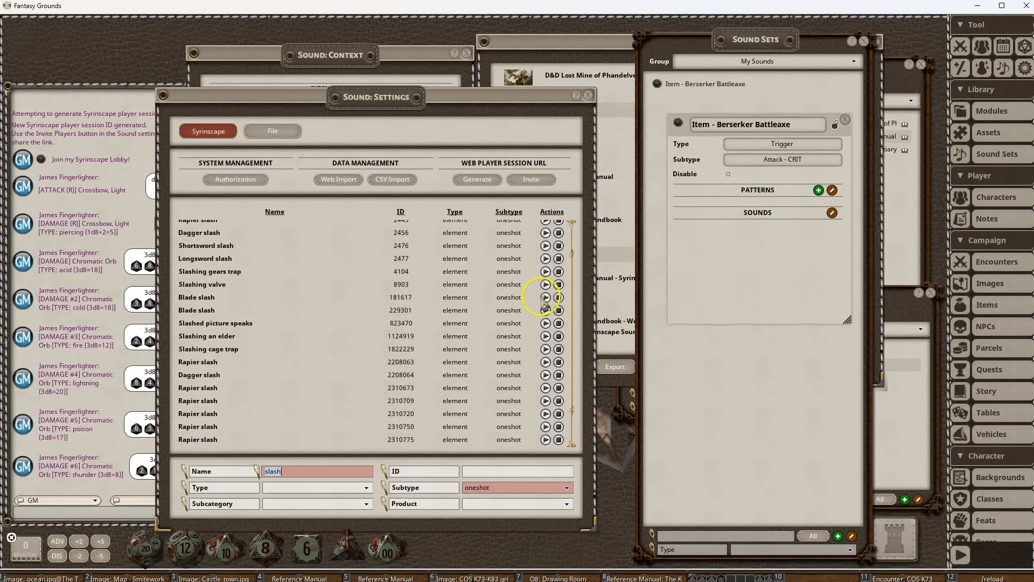
{"action": "left_click_drag", "start_coordinate": [752, 240], "coordinate": [752, 238]}
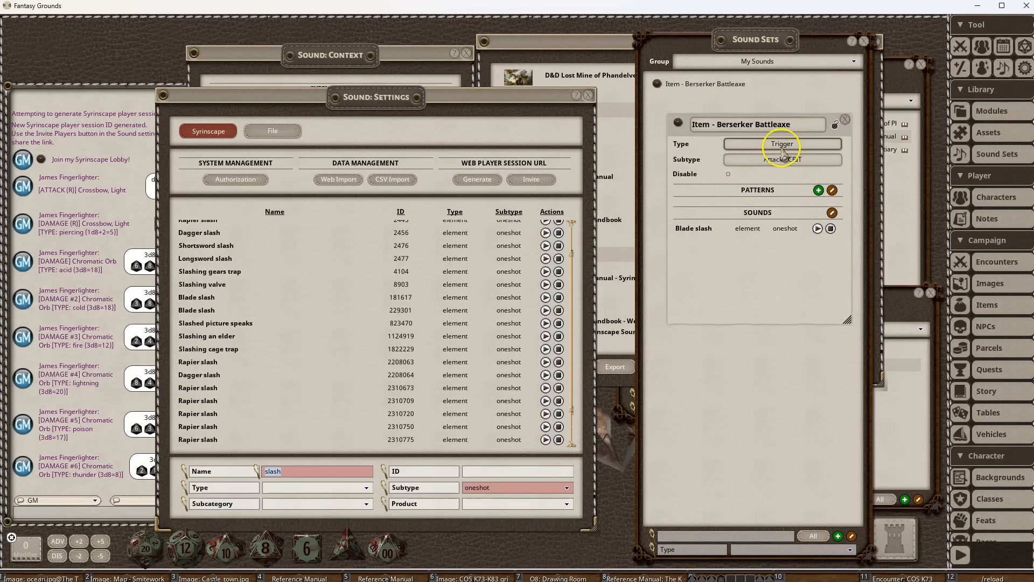
Filter the sound sets by Attack/Item Triggers and view the Item - Berserker Handaxe - Hit set as a comparison.
{"action": "left_click", "coordinate": [360, 58]}
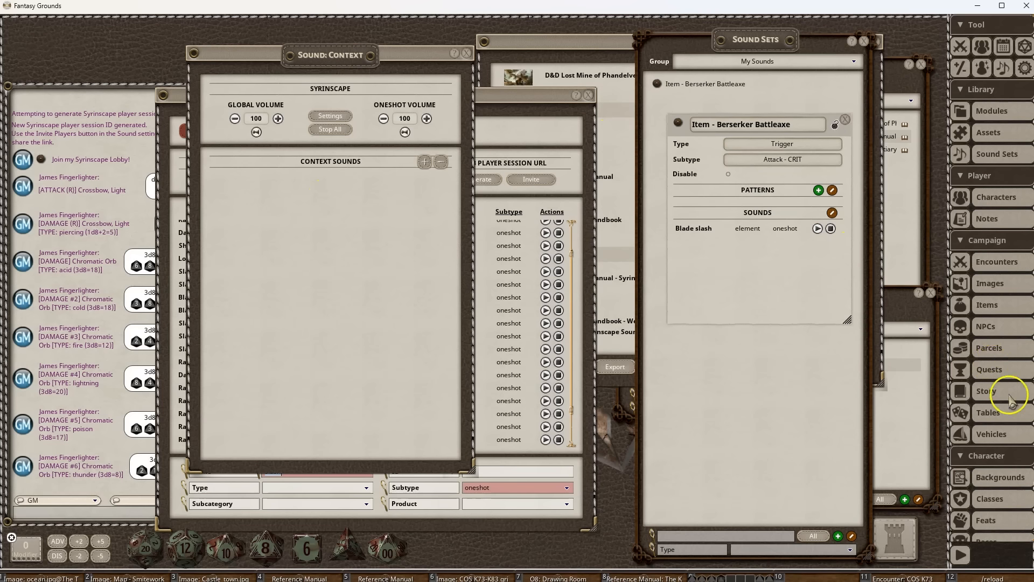
{"action": "left_click_drag", "start_coordinate": [743, 282], "coordinate": [721, 323]}
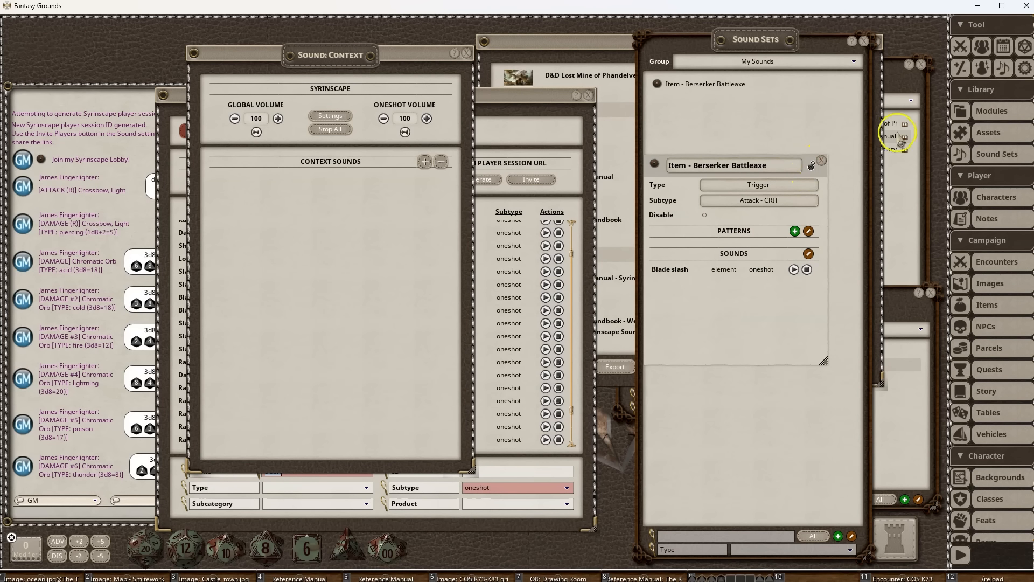
{"action": "left_click", "coordinate": [966, 131]}
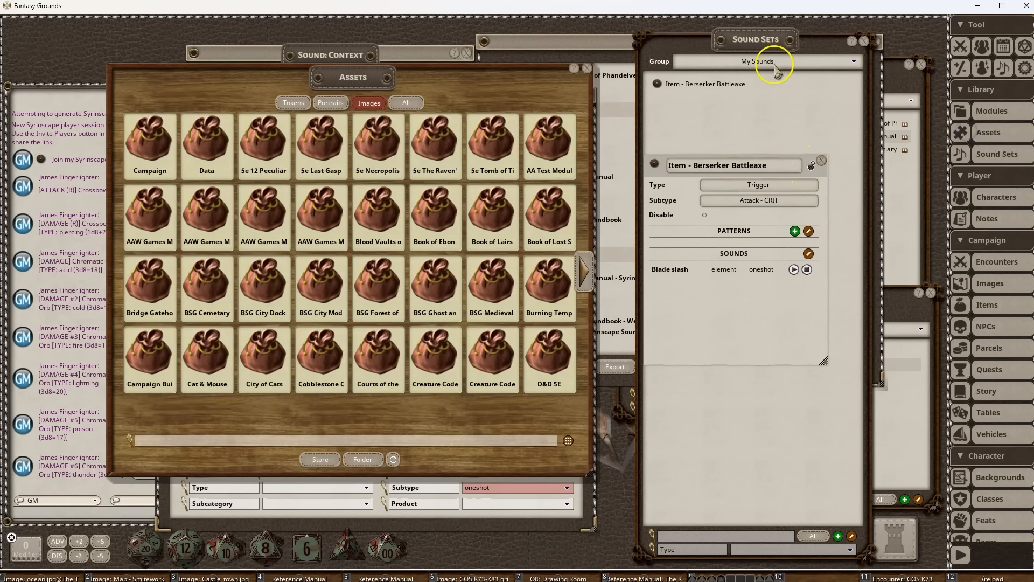
{"action": "left_click", "coordinate": [776, 62]}
{"action": "left_click", "coordinate": [704, 89]}
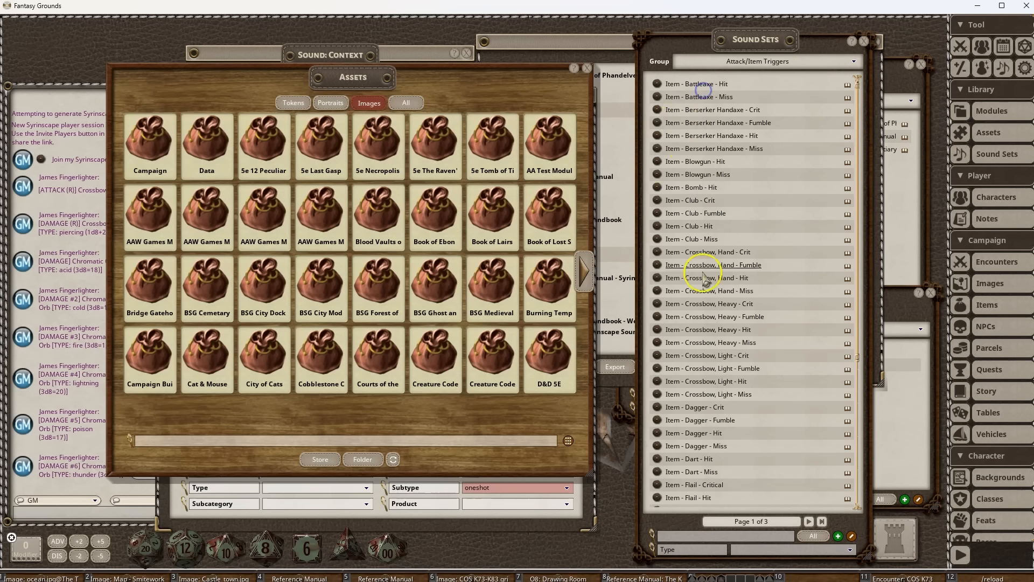
{"action": "left_click", "coordinate": [695, 138]}
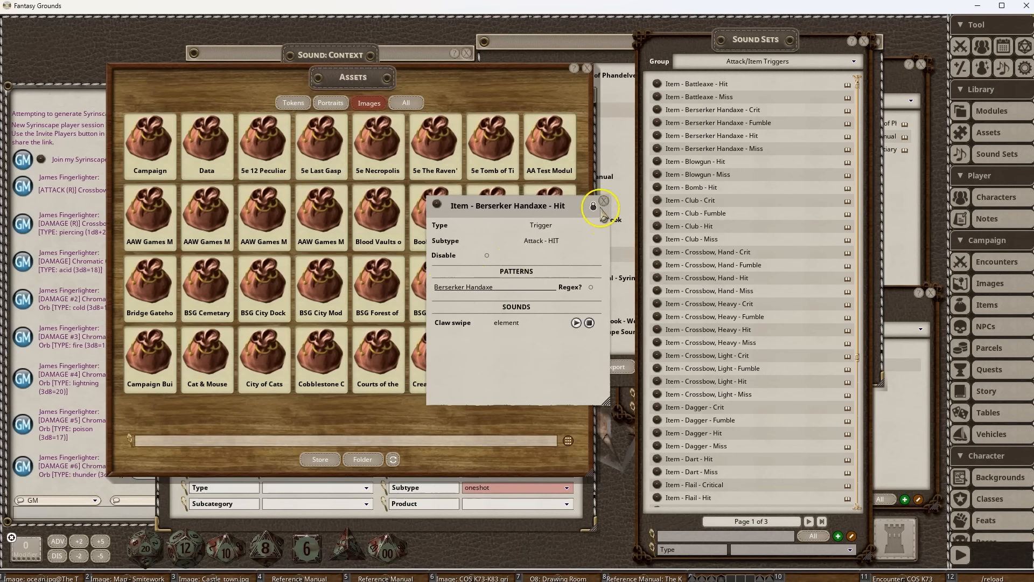
{"action": "left_click", "coordinate": [603, 201]}
{"action": "left_click", "coordinate": [587, 69]}
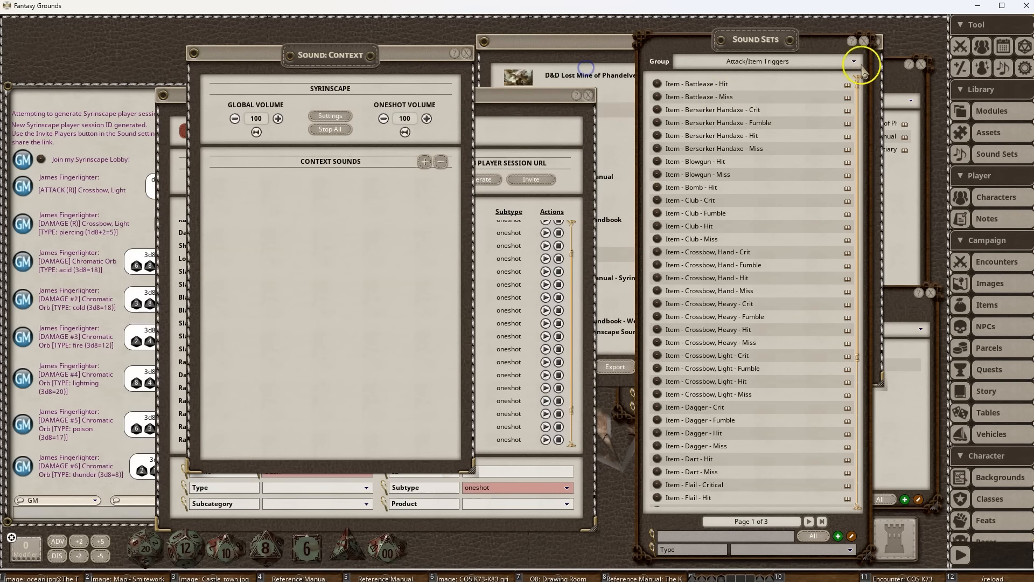
Clear the workspace by closing the sound sets, context sounds, Berserker Battleaxe, modules and NPCs windows.
{"action": "left_click", "coordinate": [864, 41]}
{"action": "left_click_drag", "start_coordinate": [329, 244], "coordinate": [194, 231]}
{"action": "left_click", "coordinate": [327, 46]}
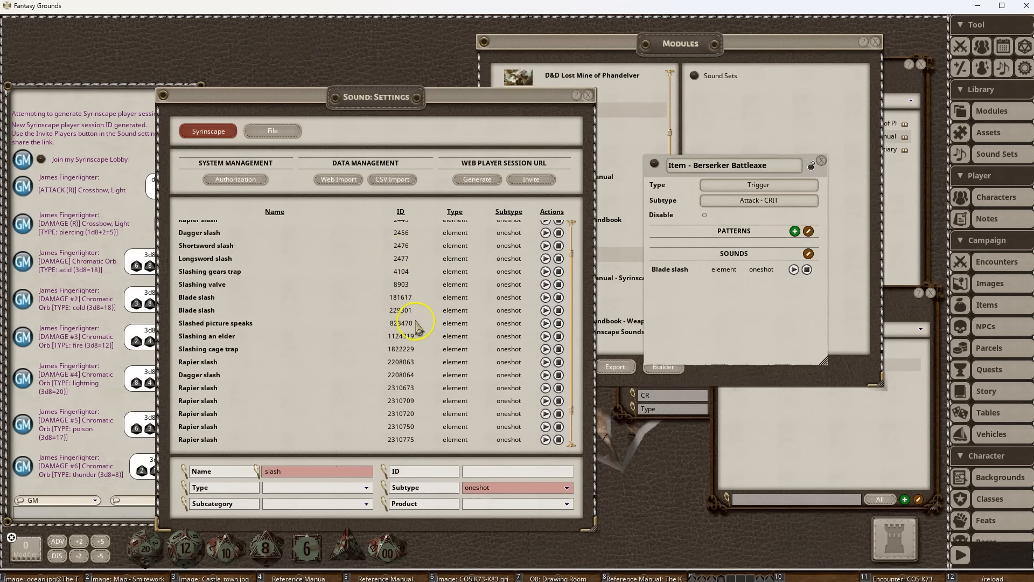
{"action": "scroll", "coordinate": [409, 318], "scroll_direction": "up", "scroll_amount": 2}
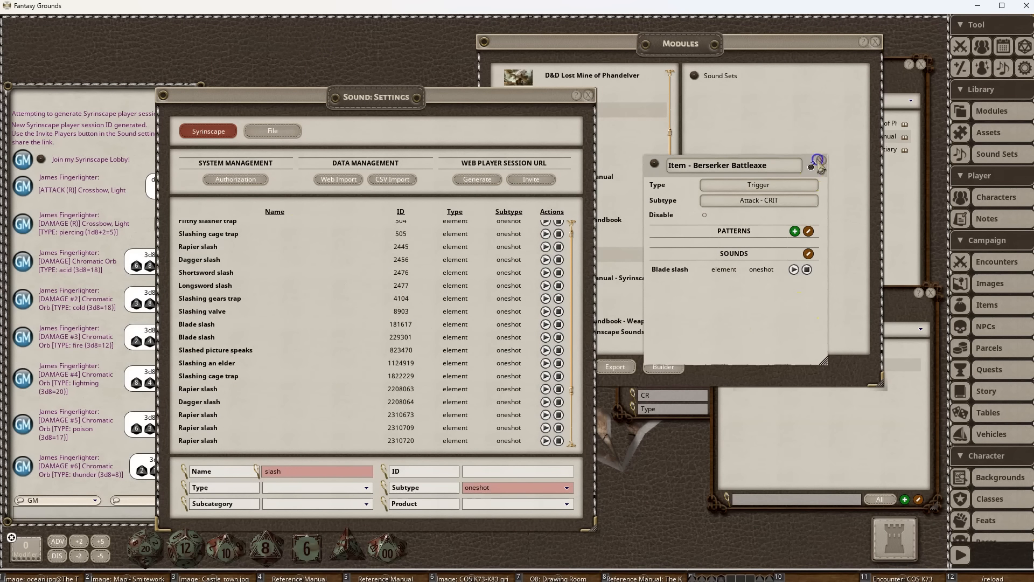
{"action": "left_click", "coordinate": [818, 162]}
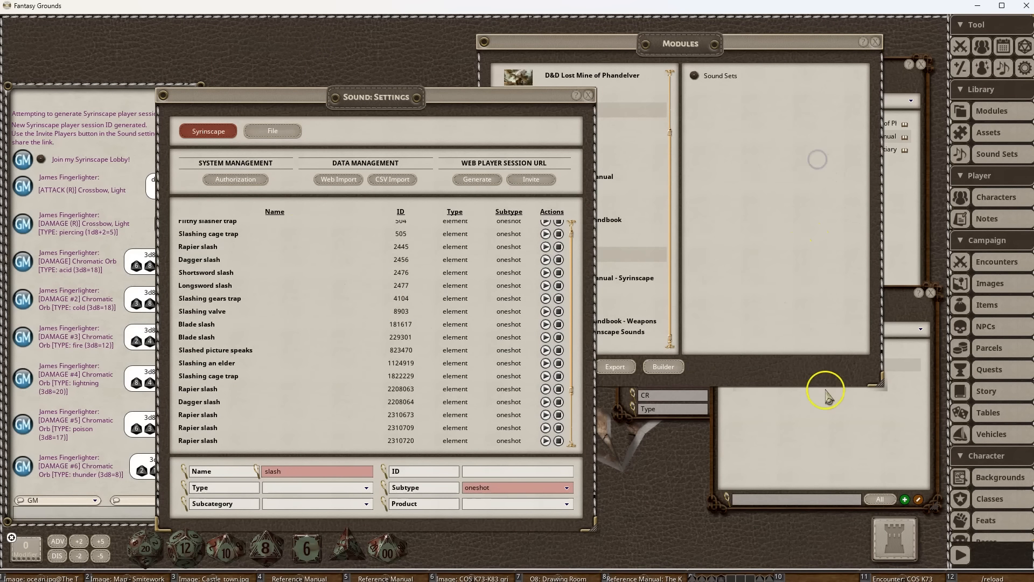
{"action": "left_click", "coordinate": [876, 43]}
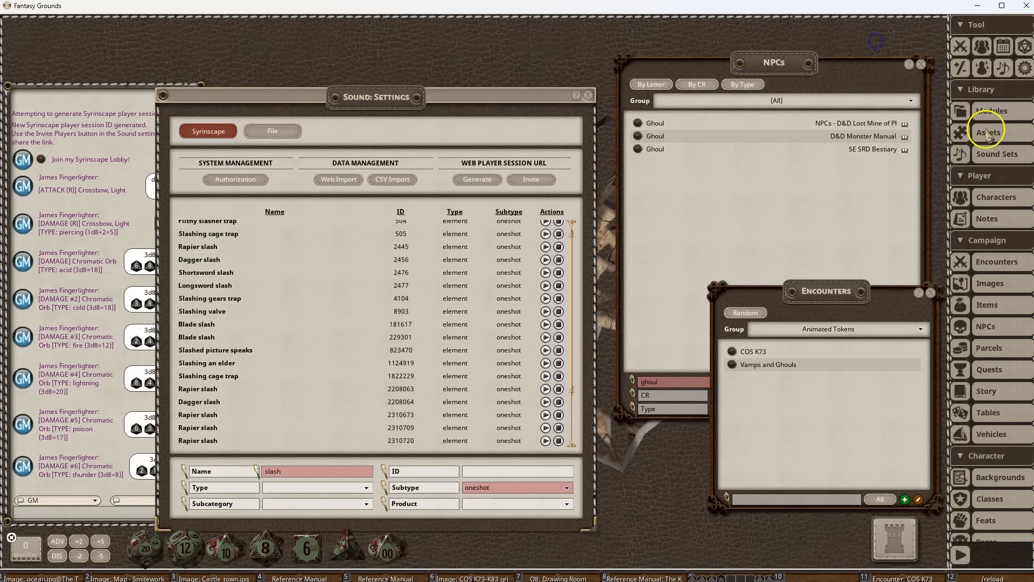
{"action": "left_click", "coordinate": [919, 67]}
{"action": "left_click_drag", "start_coordinate": [864, 289], "coordinate": [831, 155]}
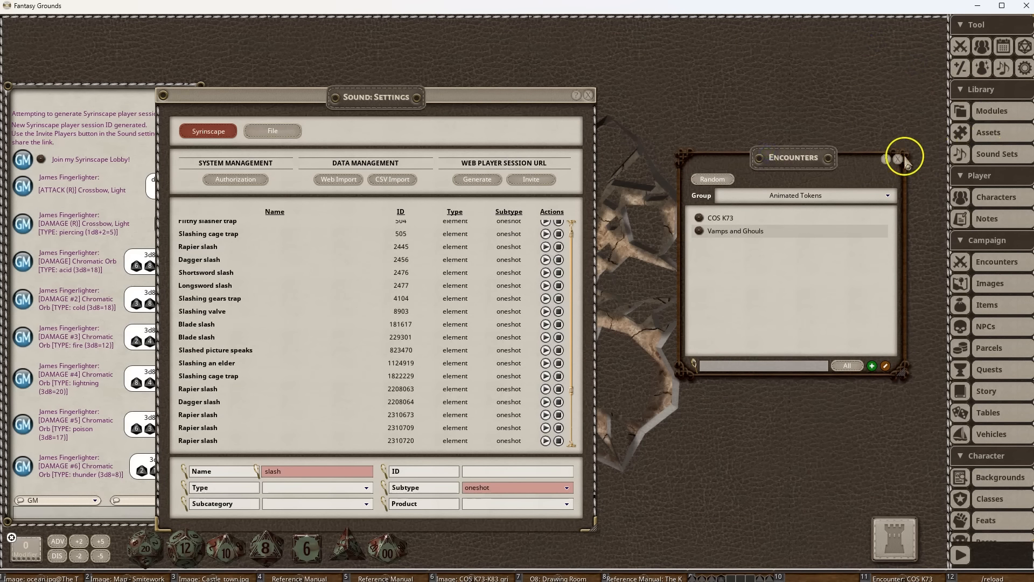
Reopen the sound sets in place of the encounters list, filter them by My Sounds and create a blank sound set.
{"action": "left_click", "coordinate": [980, 146]}
{"action": "left_click", "coordinate": [903, 157]}
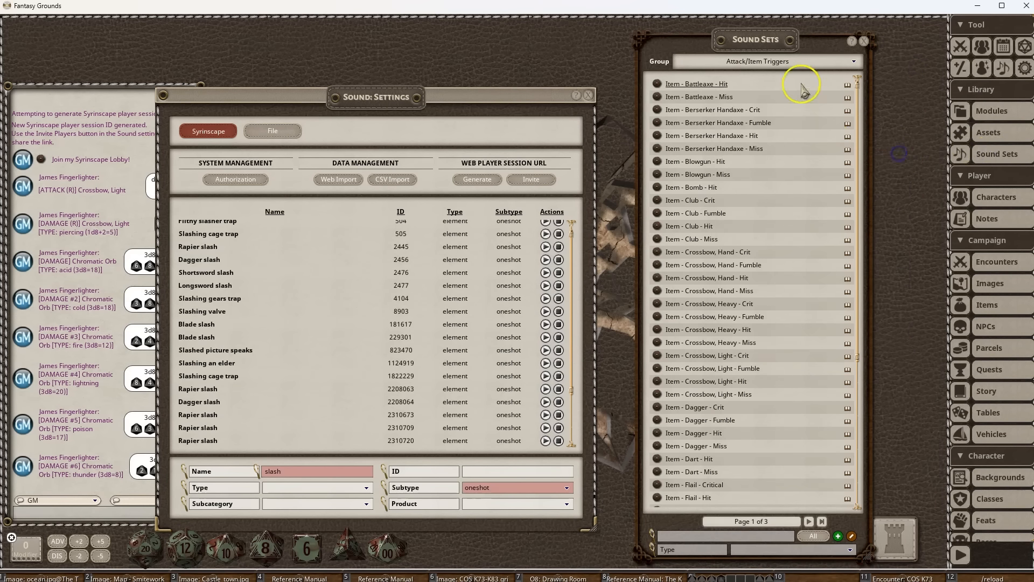
{"action": "left_click", "coordinate": [776, 61]}
{"action": "scroll", "coordinate": [745, 113], "scroll_direction": "down", "scroll_amount": 3}
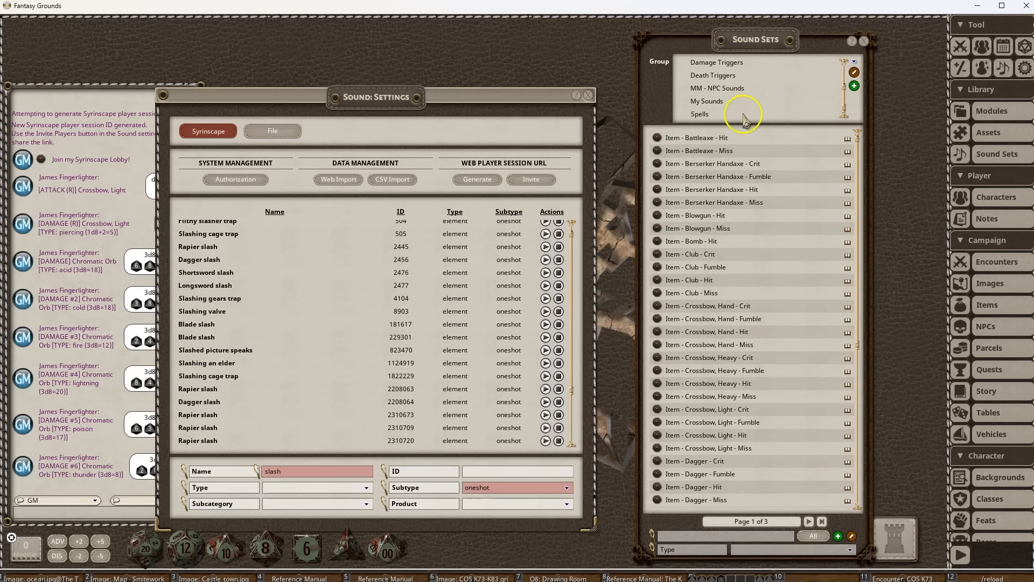
{"action": "left_click", "coordinate": [722, 100]}
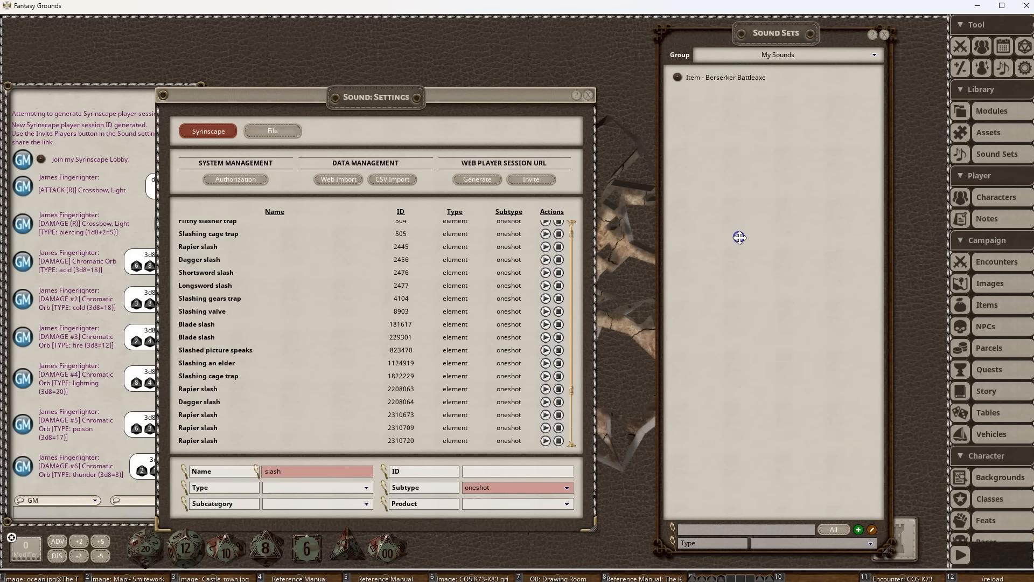
{"action": "left_click", "coordinate": [858, 530]}
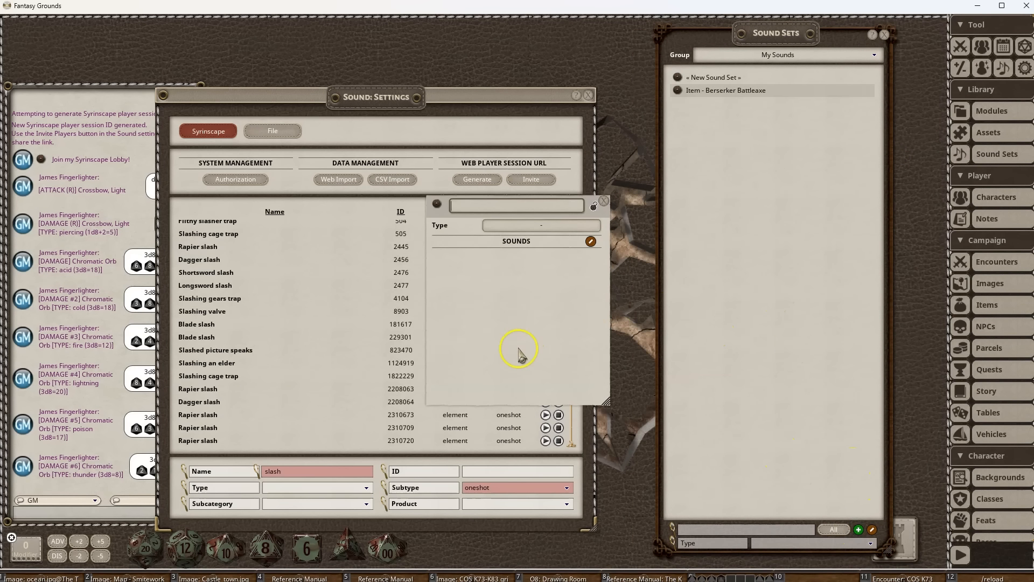
{"action": "left_click_drag", "start_coordinate": [517, 346], "coordinate": [784, 391]}
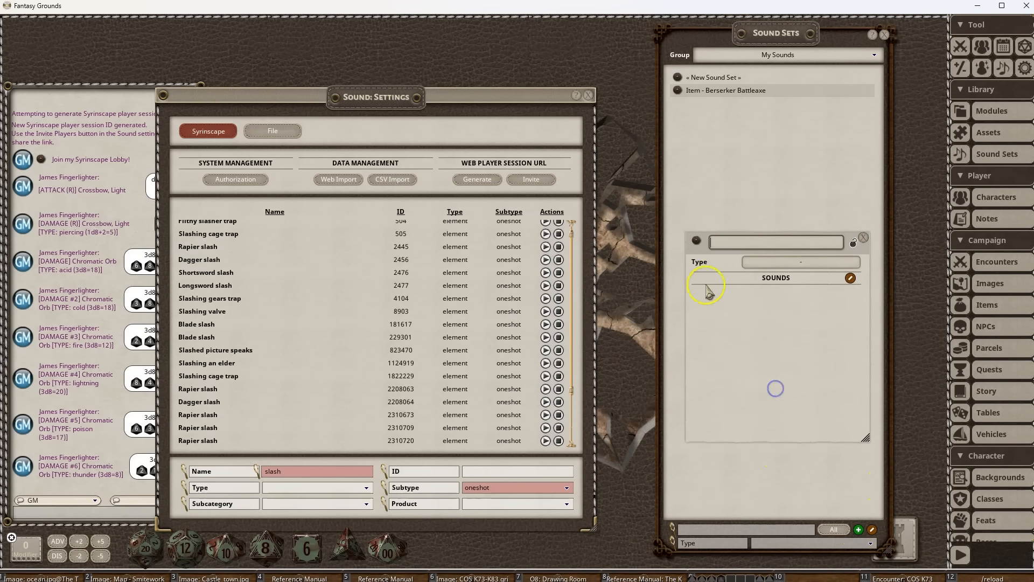
Replace the sound settings with the story list and filter it by the (Uncategorized) group.
{"action": "left_click", "coordinate": [588, 95]}
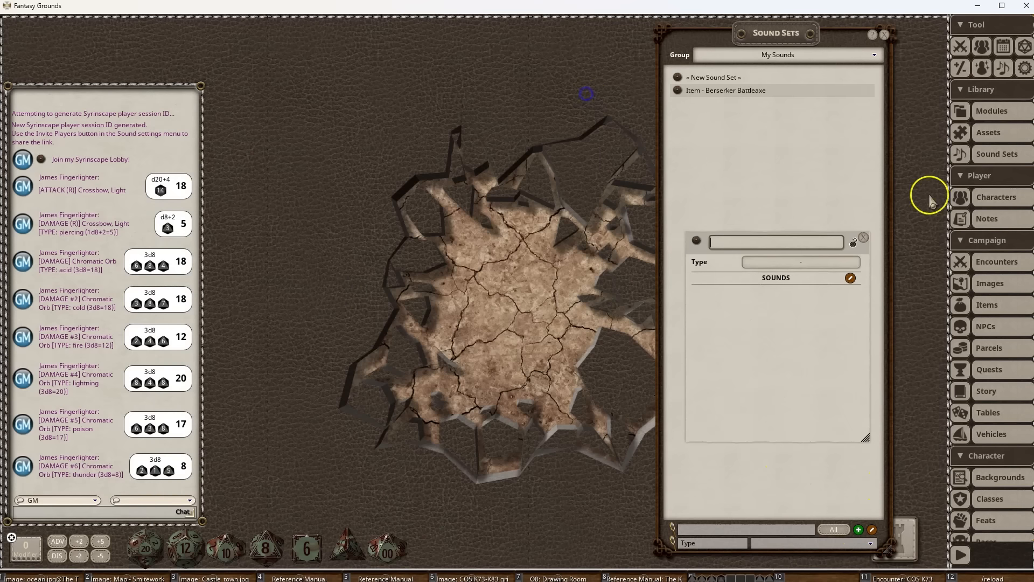
{"action": "left_click", "coordinate": [962, 390]}
{"action": "left_click_drag", "start_coordinate": [813, 104], "coordinate": [493, 96]}
{"action": "left_click", "coordinate": [501, 129]}
{"action": "left_click", "coordinate": [438, 142]}
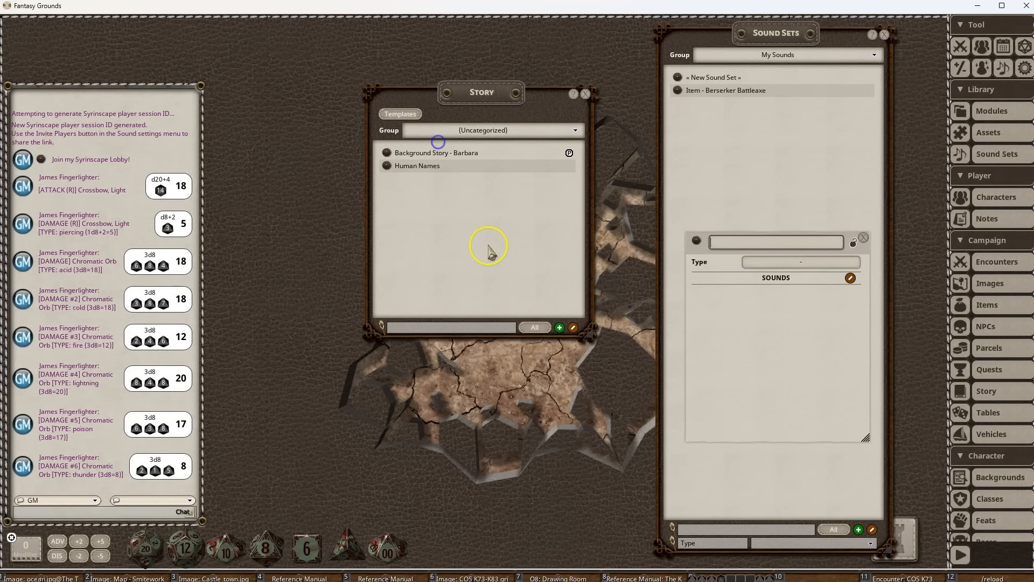
Create a story entry titled Introduction and link it to the blank sound set in My Sounds.
{"action": "left_click", "coordinate": [559, 327]}
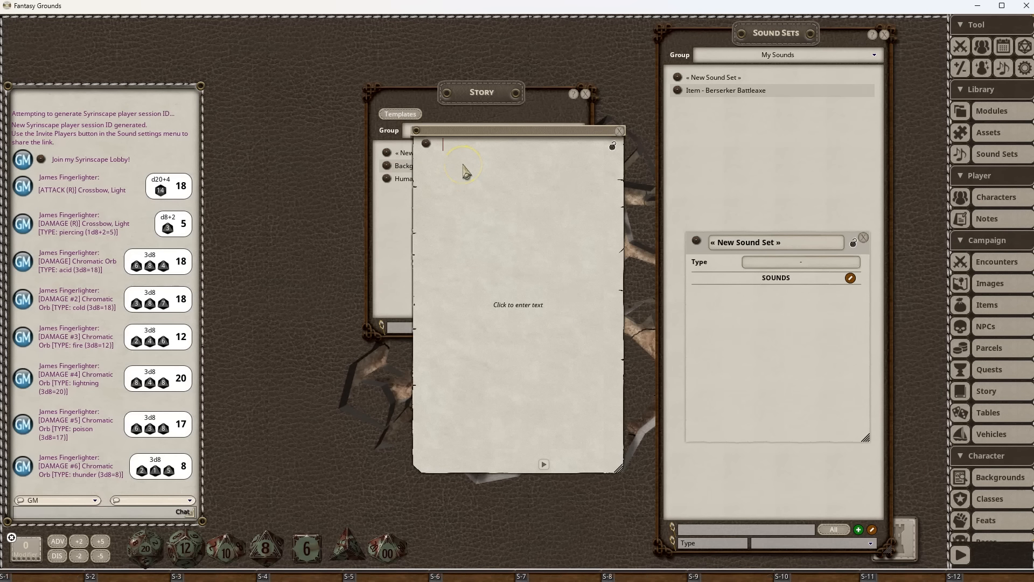
{"action": "type", "text": "Introduction"}
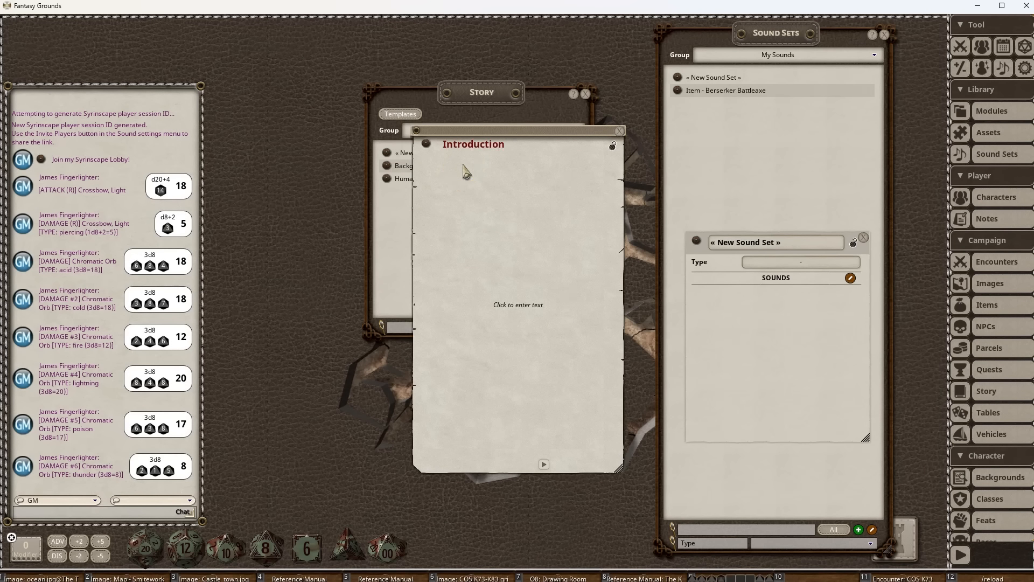
{"action": "left_click", "coordinate": [471, 191]}
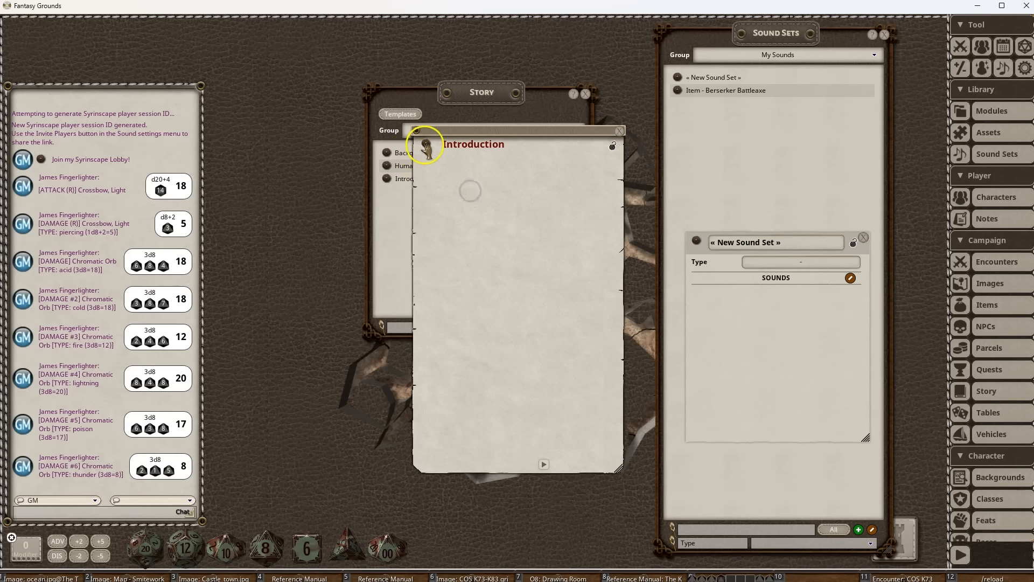
{"action": "left_click_drag", "start_coordinate": [734, 330], "coordinate": [765, 341]}
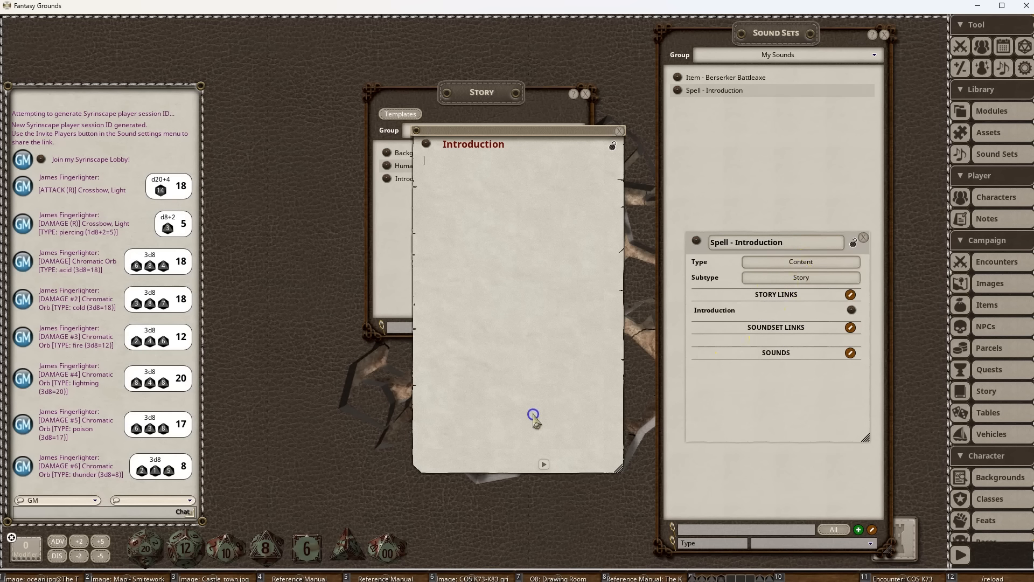
{"action": "left_click_drag", "start_coordinate": [485, 130], "coordinate": [504, 157]}
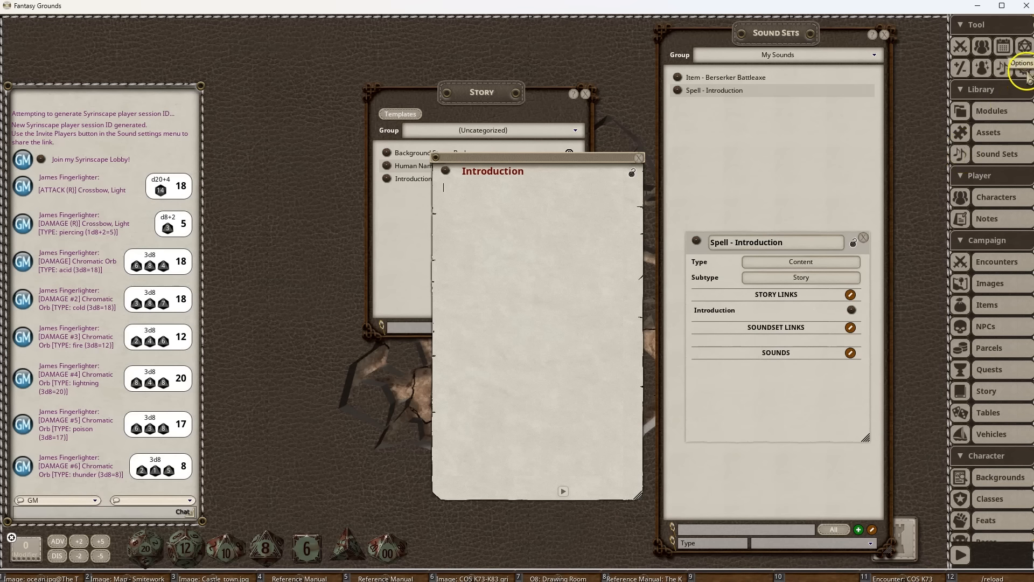
Reopen the Syrinscape sound settings clear of the sound set and filter the sounds by the subtype music.
{"action": "left_click", "coordinate": [1003, 67]}
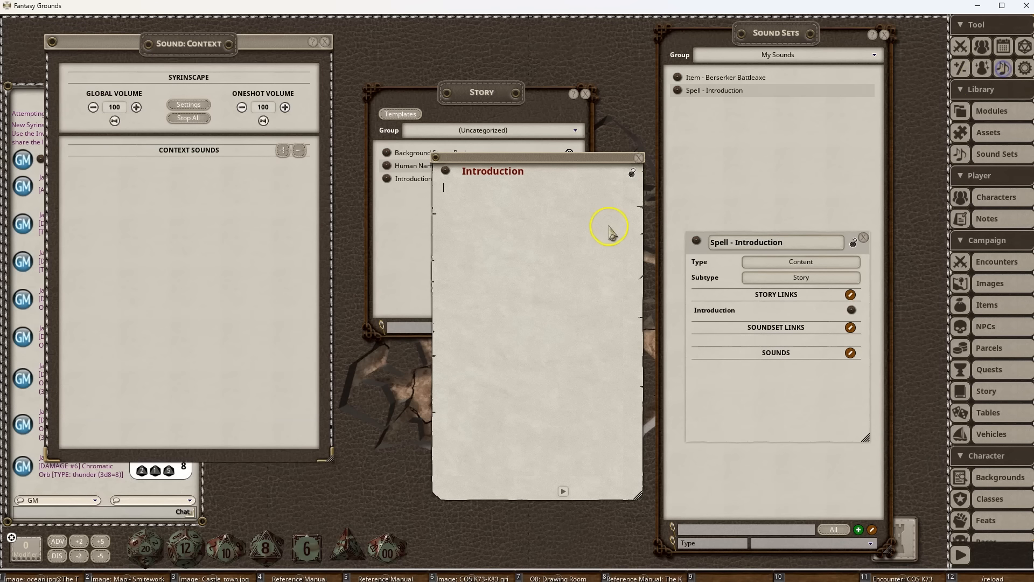
{"action": "left_click", "coordinate": [188, 104]}
{"action": "left_click_drag", "start_coordinate": [461, 110], "coordinate": [335, 73]}
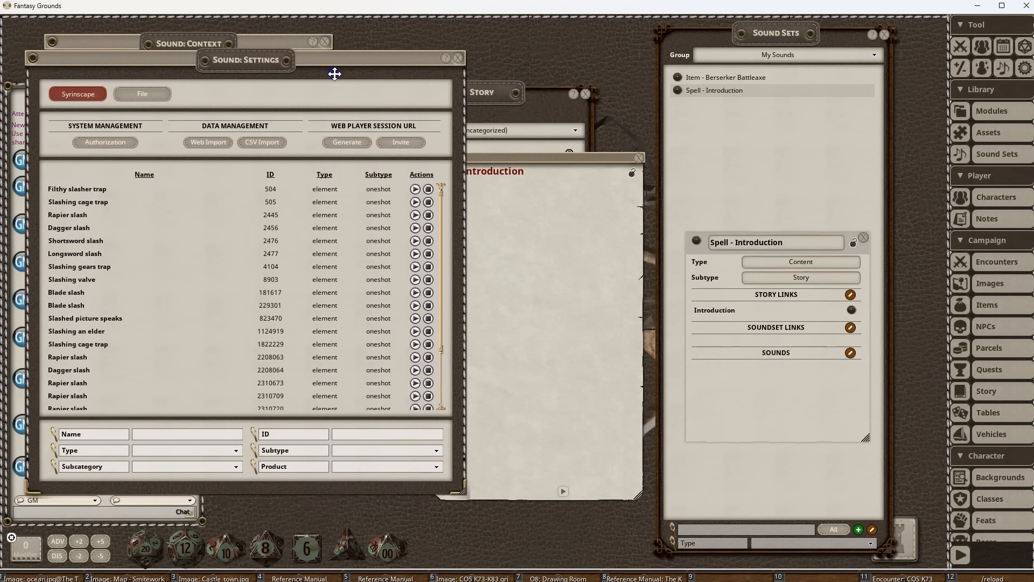
{"action": "left_click", "coordinate": [172, 437]}
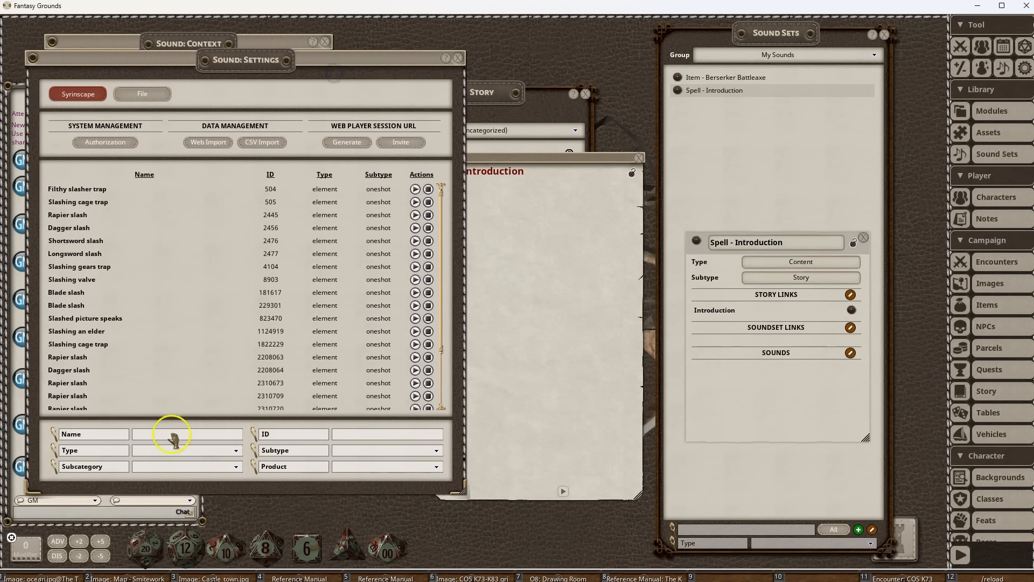
{"action": "left_click", "coordinate": [373, 451]}
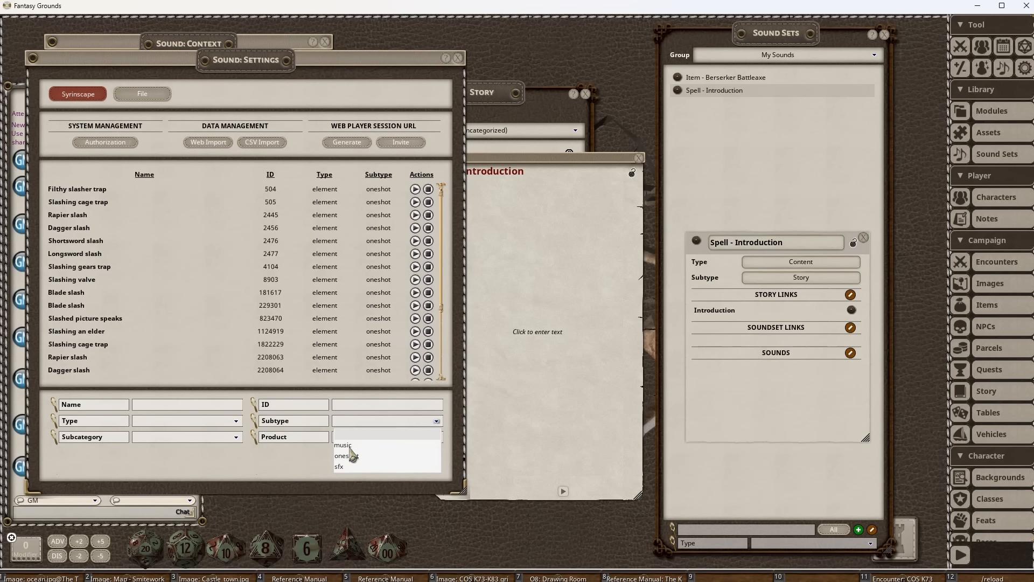
{"action": "left_click", "coordinate": [343, 445]}
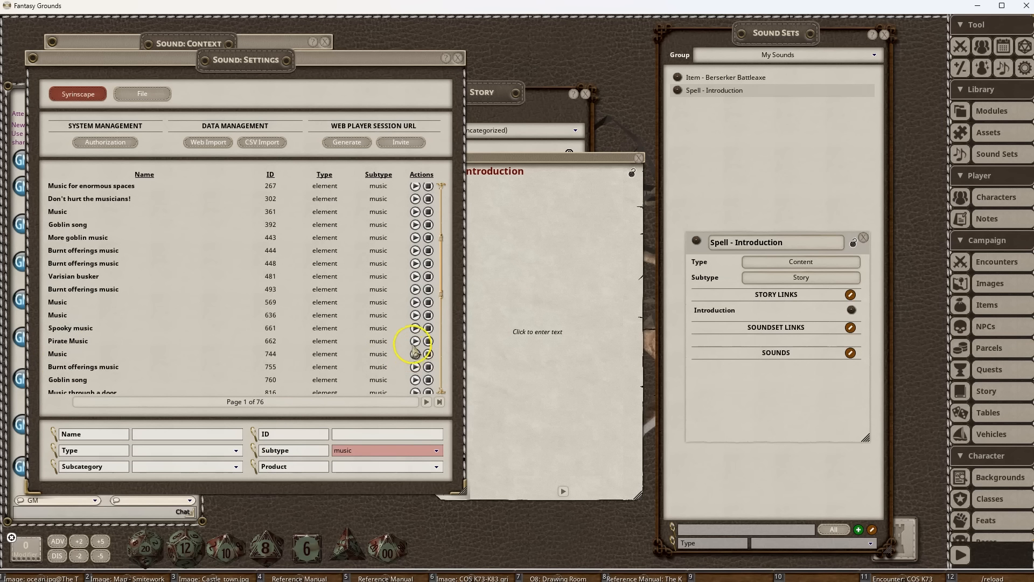
Add Pirate Music to the Introduction sound set, close the Introduction story entry and bring the story list forward.
{"action": "left_click_drag", "start_coordinate": [698, 388], "coordinate": [700, 387]}
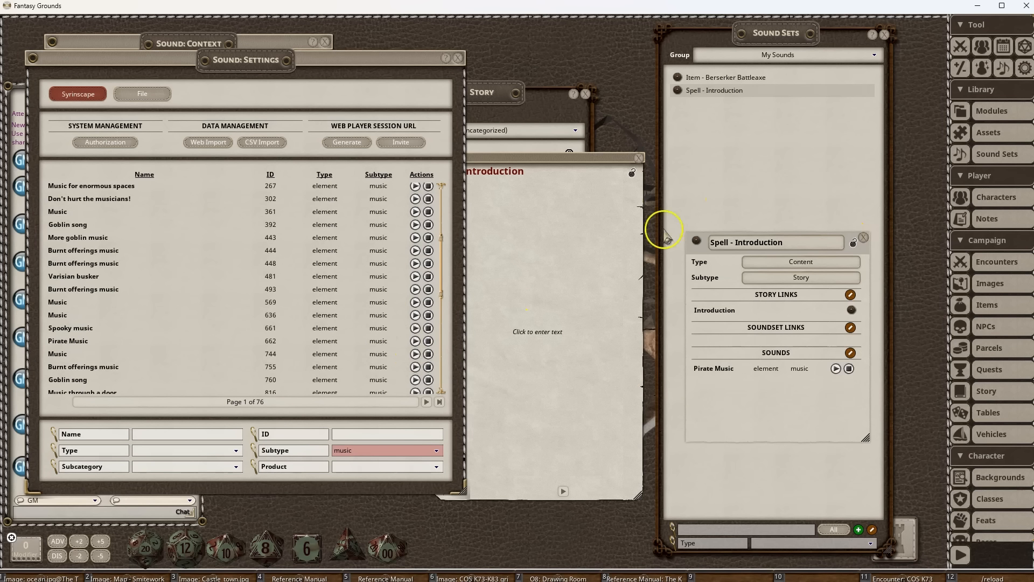
{"action": "left_click", "coordinate": [639, 158]}
{"action": "left_click", "coordinate": [522, 242]}
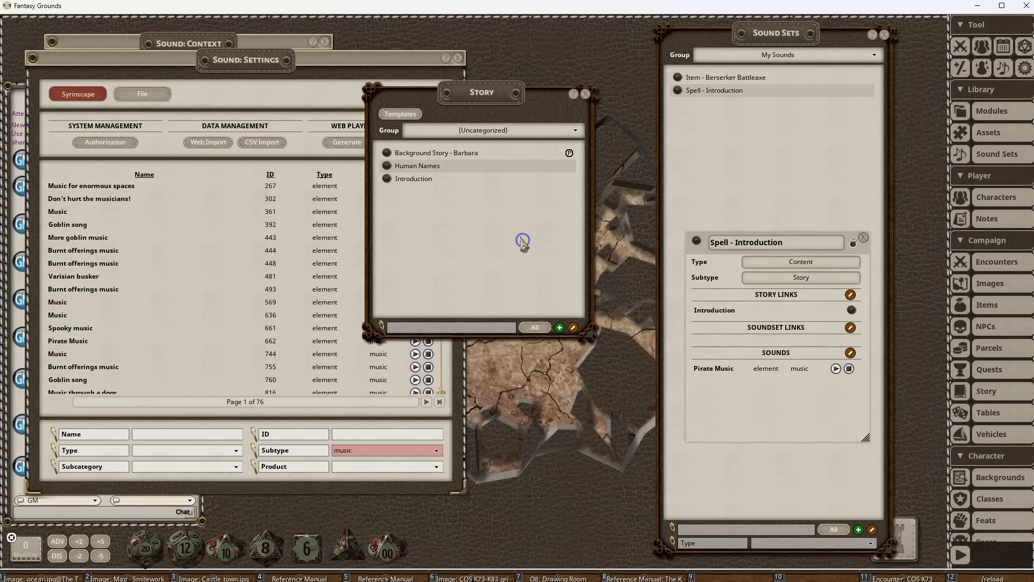
Create a story entry titled Finale in the story list.
{"action": "left_click", "coordinate": [559, 327]}
{"action": "type", "text": "Finale"}
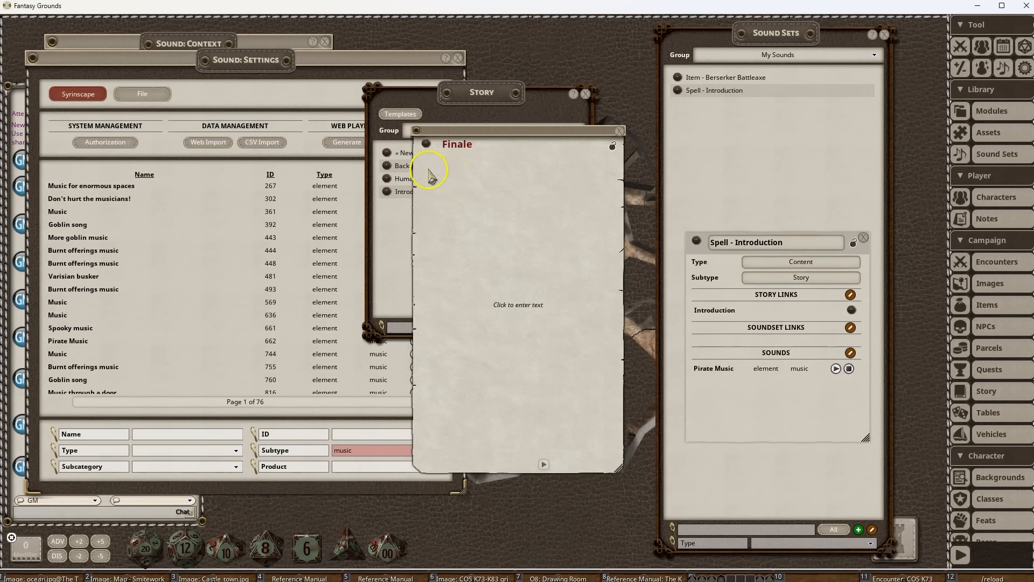
{"action": "left_click", "coordinate": [487, 243]}
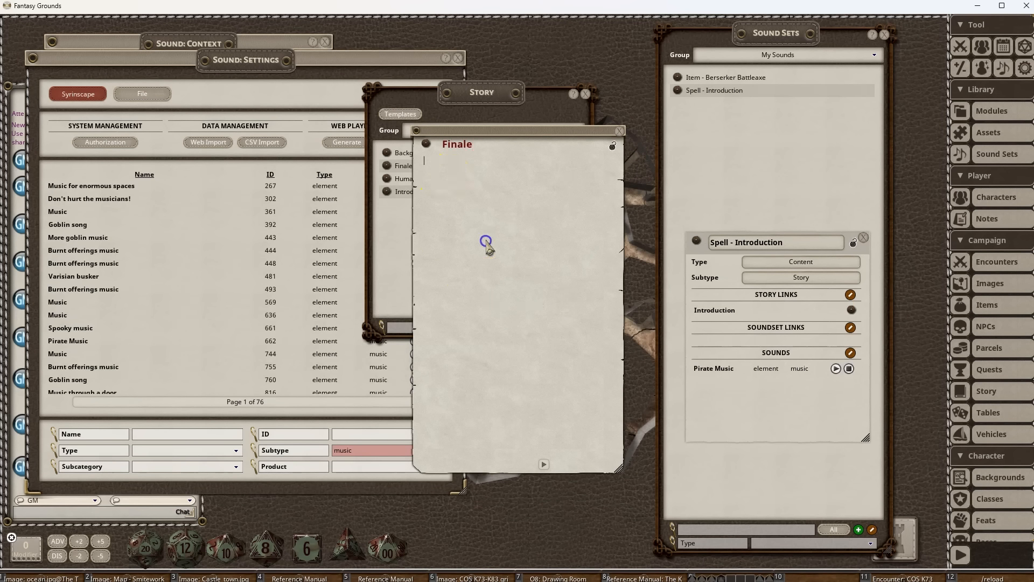
Create a new sound set in My Sounds in place of the open Introduction set and link the Finale story to it.
{"action": "left_click", "coordinate": [863, 238]}
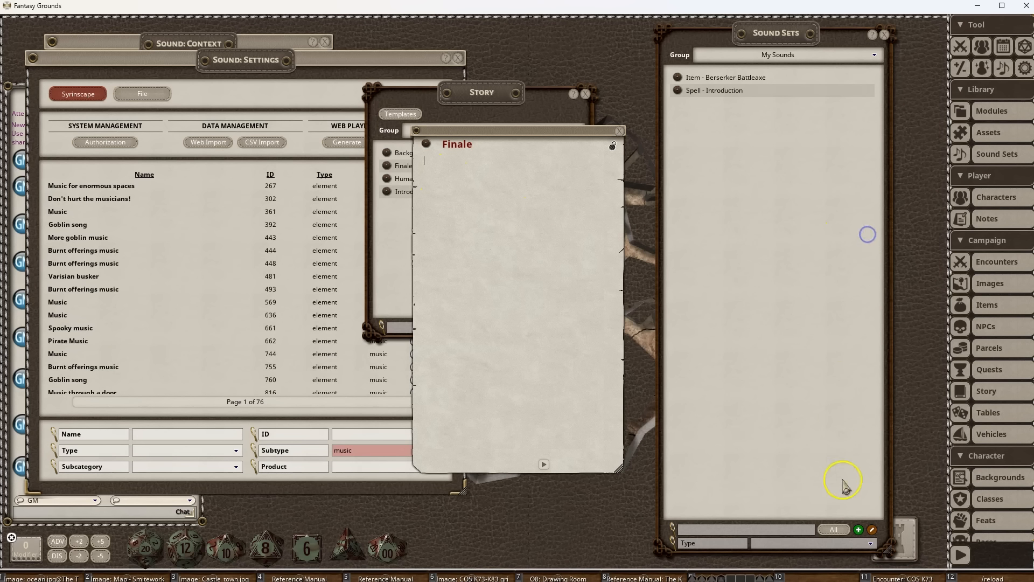
{"action": "left_click", "coordinate": [859, 531]}
{"action": "left_click_drag", "start_coordinate": [462, 215], "coordinate": [751, 324]}
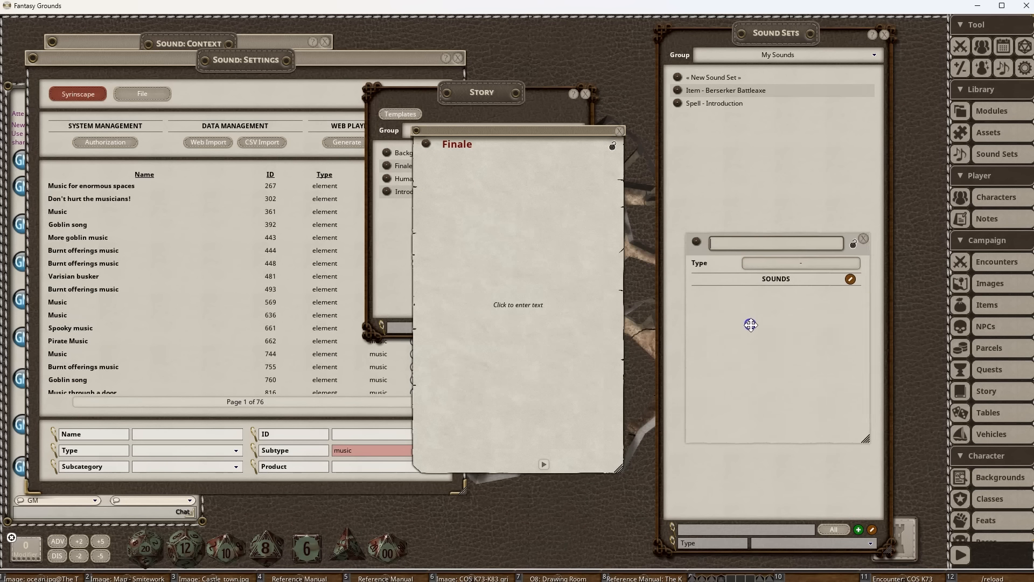
{"action": "left_click_drag", "start_coordinate": [613, 146], "coordinate": [713, 253]}
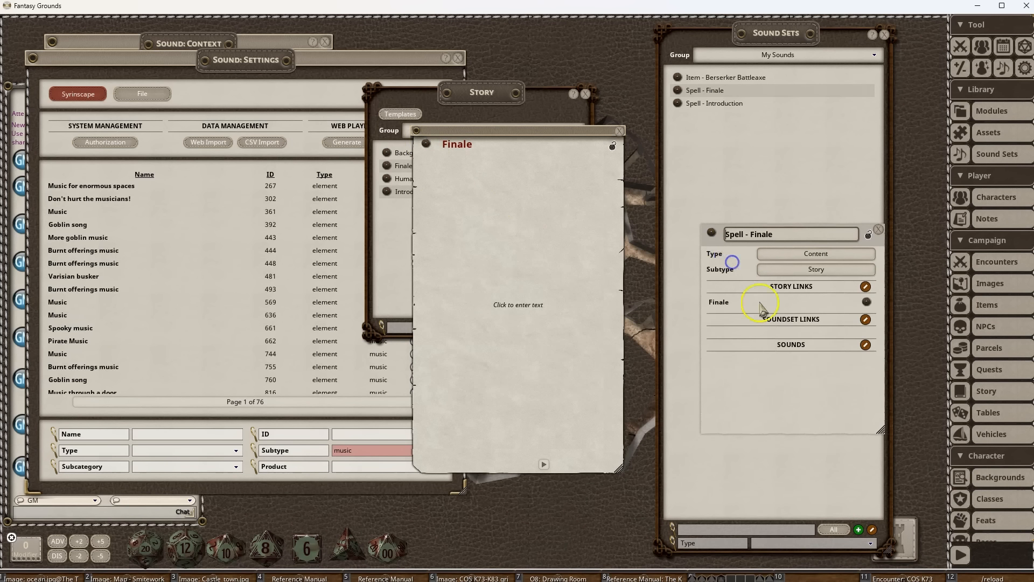
Find Stone Music (ID 1296) among the music sounds and add it to the Finale sound set.
{"action": "scroll", "coordinate": [123, 360], "scroll_direction": "down", "scroll_amount": 3}
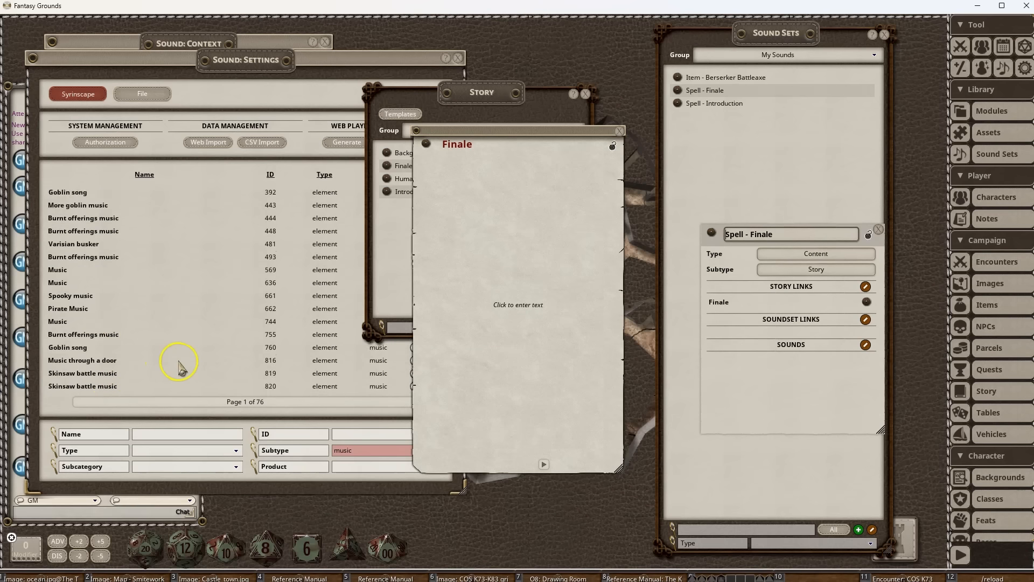
{"action": "left_click", "coordinate": [110, 402]}
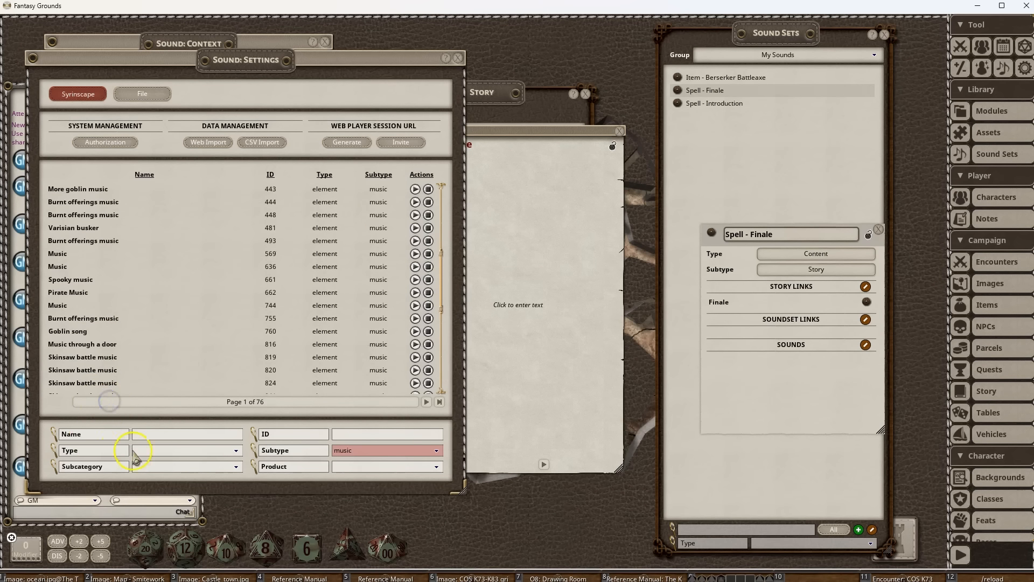
{"action": "scroll", "coordinate": [156, 379], "scroll_direction": "down", "scroll_amount": 6}
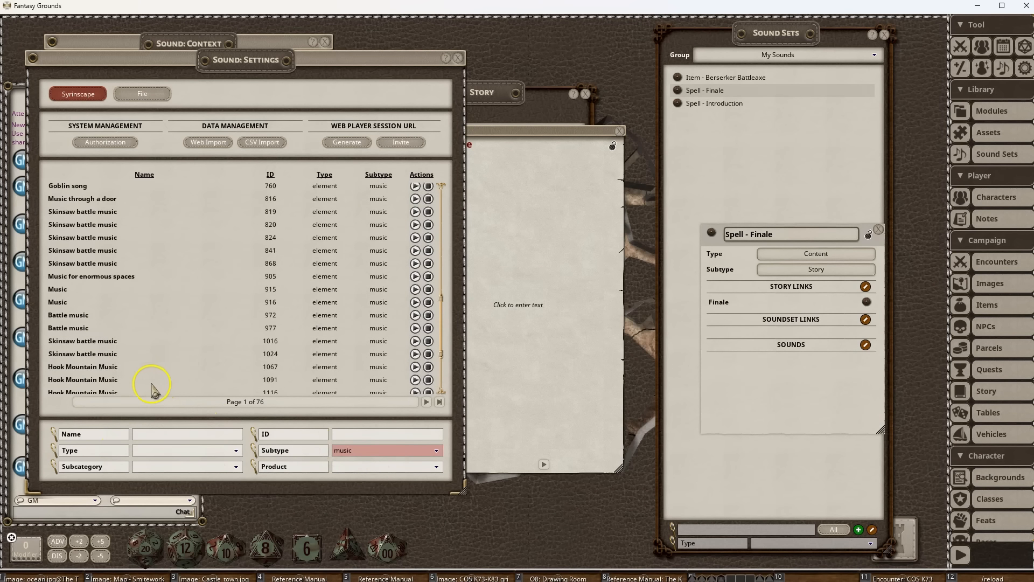
{"action": "scroll", "coordinate": [105, 345], "scroll_direction": "down", "scroll_amount": 3}
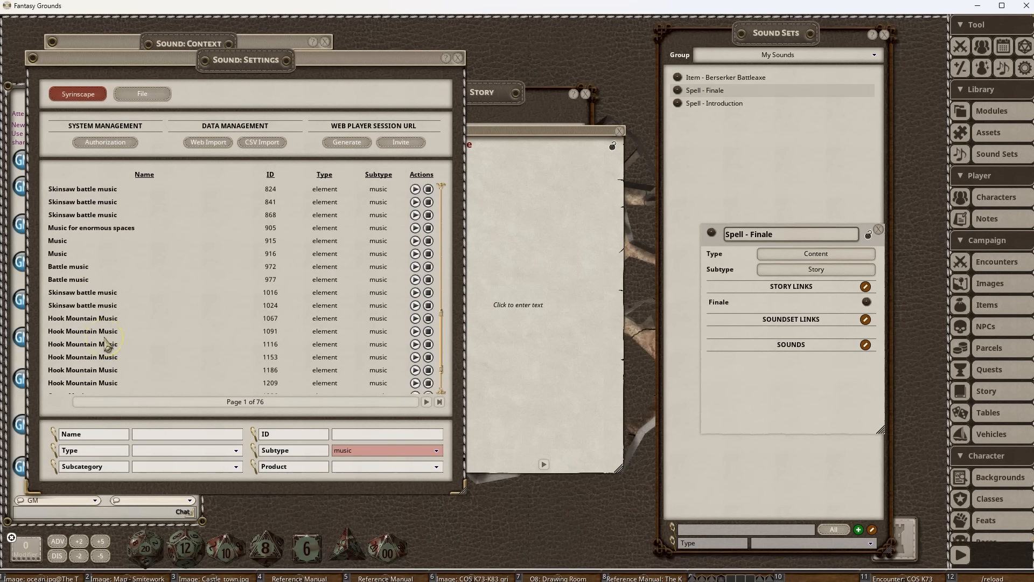
{"action": "scroll", "coordinate": [108, 345], "scroll_direction": "down", "scroll_amount": 2}
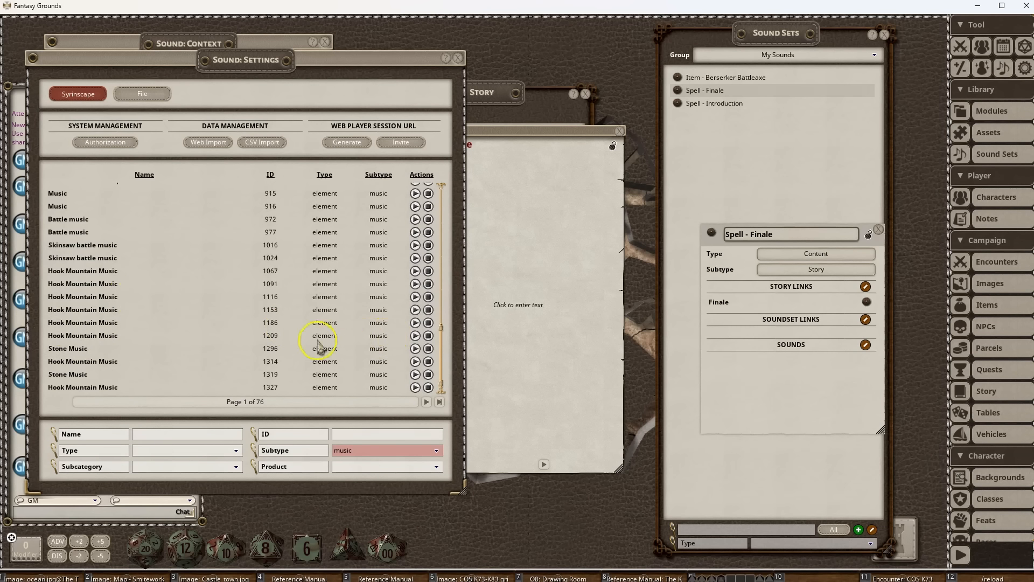
{"action": "left_click_drag", "start_coordinate": [319, 346], "coordinate": [761, 398]}
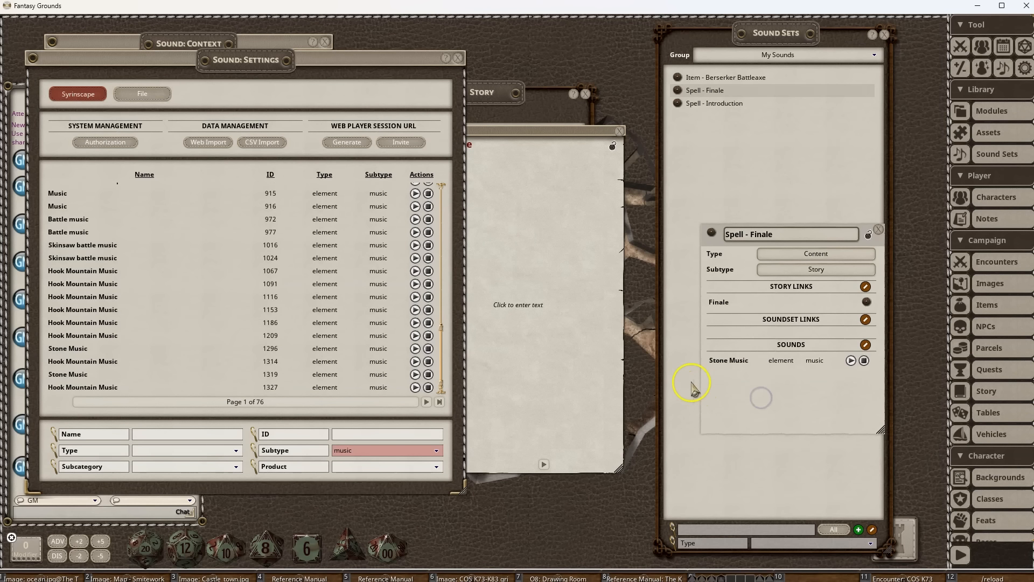
Close the sound settings and the Finale story entry, and reopen the sound context window beside the story list.
{"action": "left_click", "coordinate": [458, 58]}
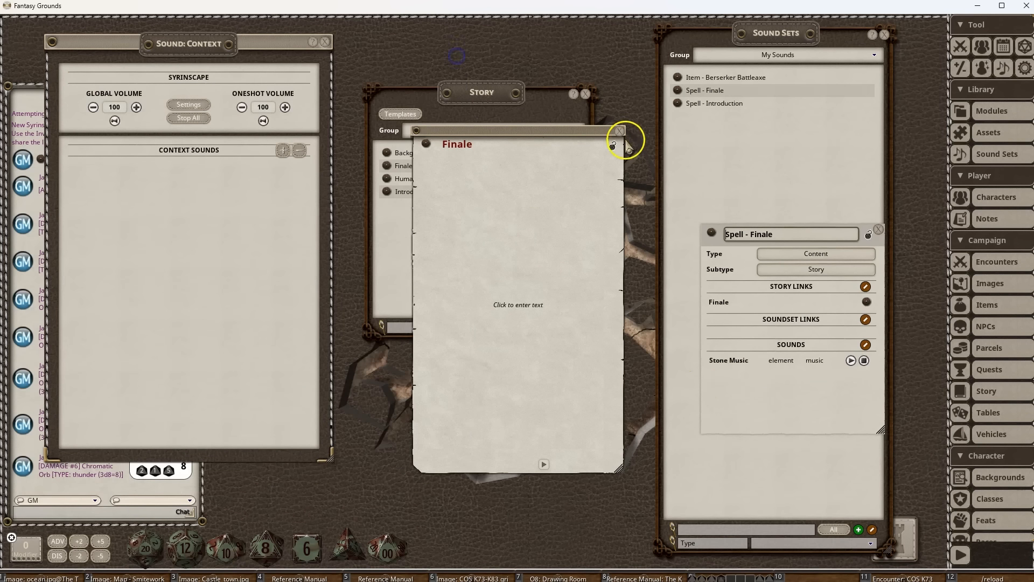
{"action": "left_click", "coordinate": [619, 131]}
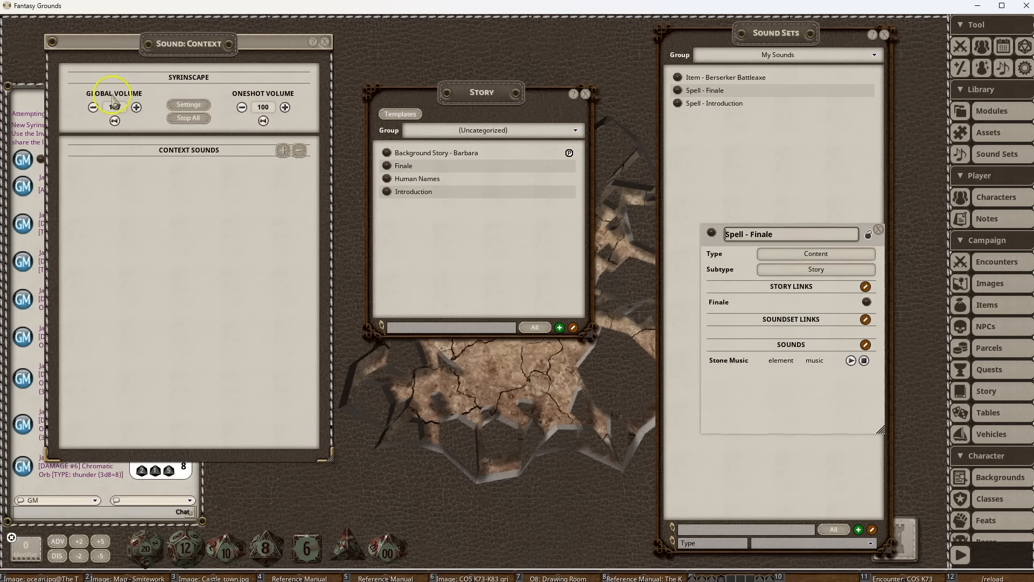
{"action": "left_click", "coordinate": [325, 42]}
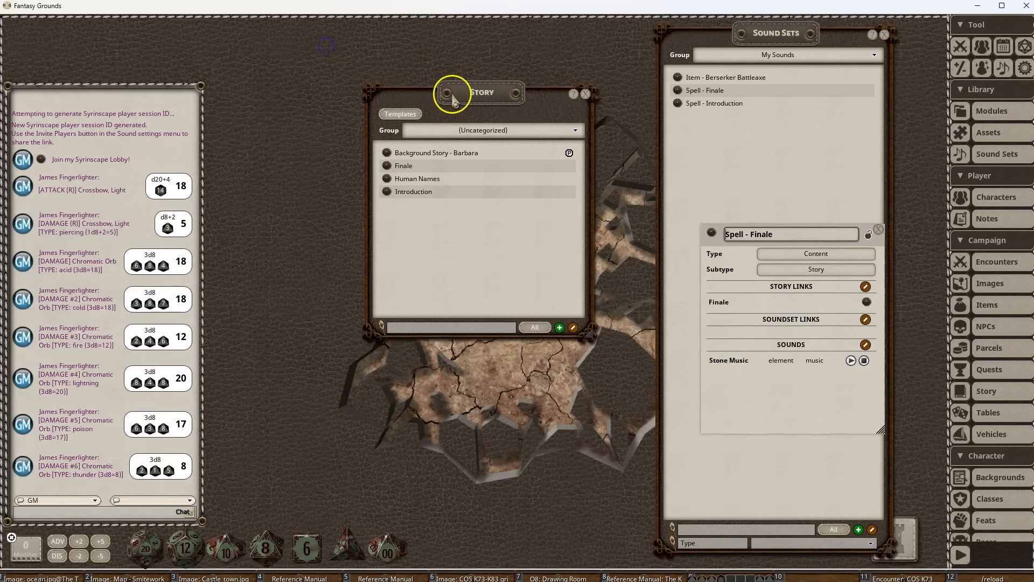
{"action": "left_click", "coordinate": [1004, 74]}
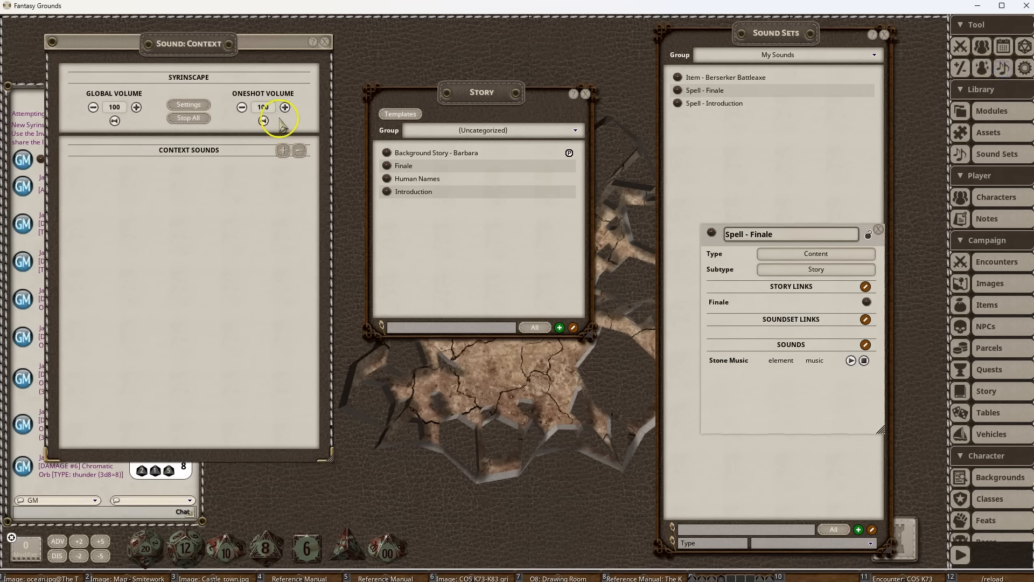
Open and close the Introduction and Finale story entries in turn to check the context sounds each one brings up.
{"action": "left_click", "coordinate": [387, 192]}
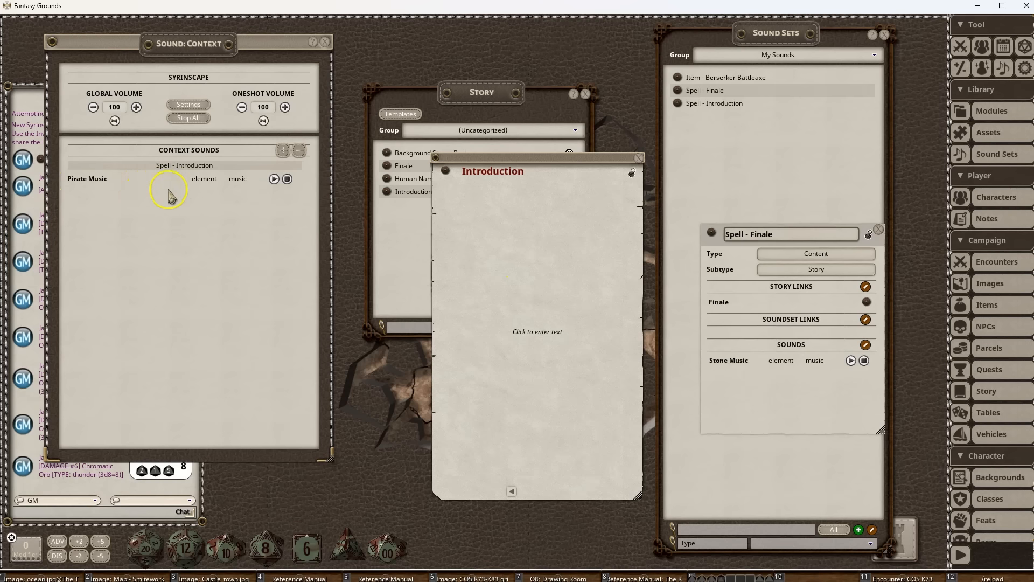
{"action": "left_click", "coordinate": [639, 158]}
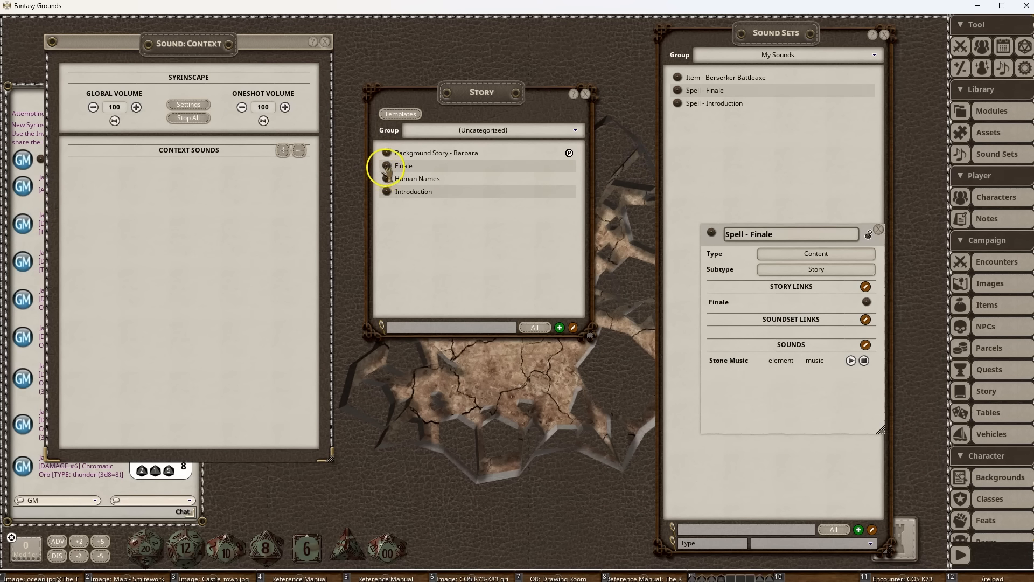
{"action": "left_click", "coordinate": [387, 166]}
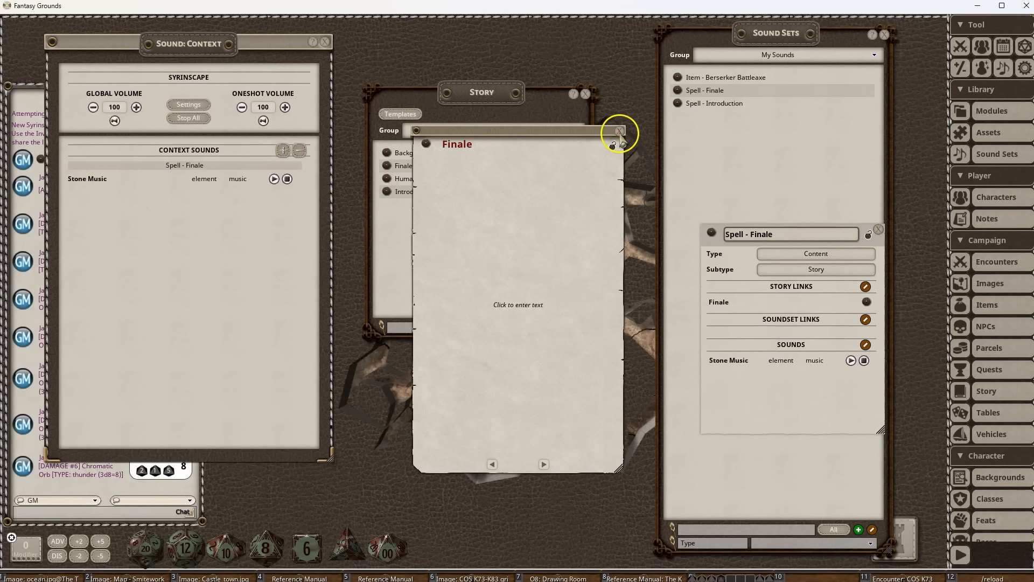
{"action": "left_click", "coordinate": [620, 131]}
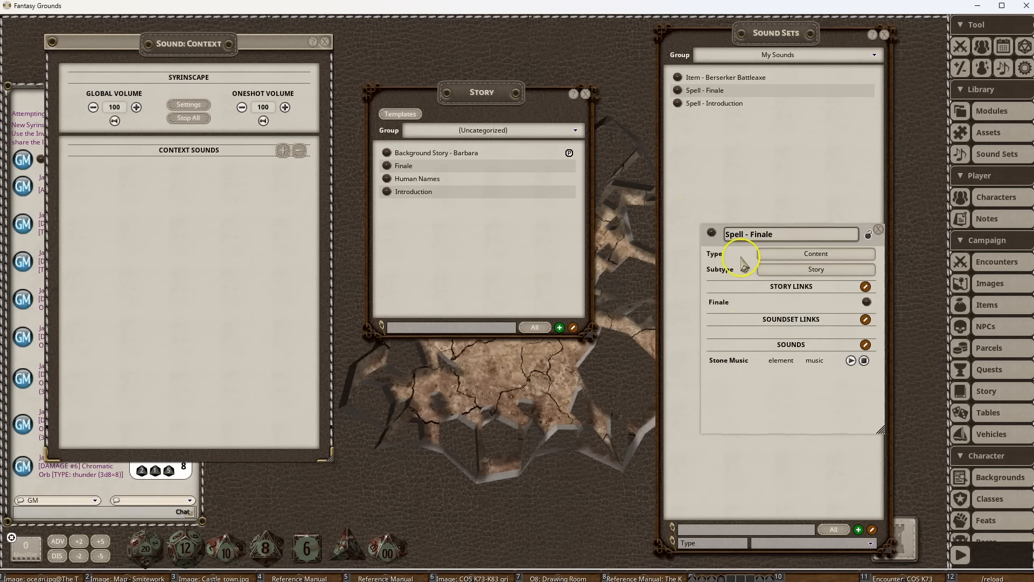
Open the Introduction sound set in place of the Finale set and filter the Syrinscape sounds by the name inn.
{"action": "left_click", "coordinate": [878, 229]}
{"action": "left_click", "coordinate": [722, 103]}
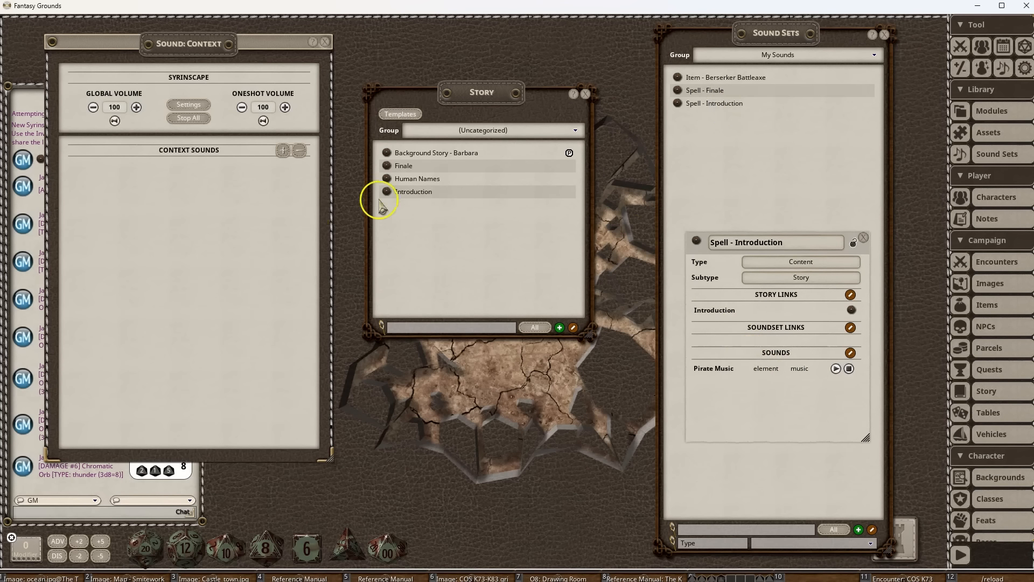
{"action": "left_click", "coordinate": [184, 105]}
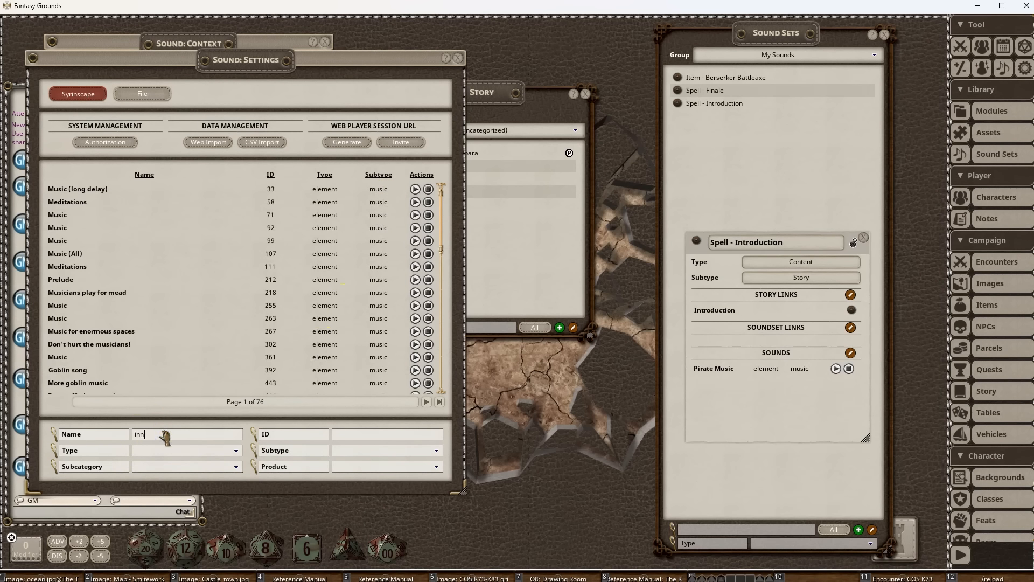
{"action": "key", "text": "Return"}
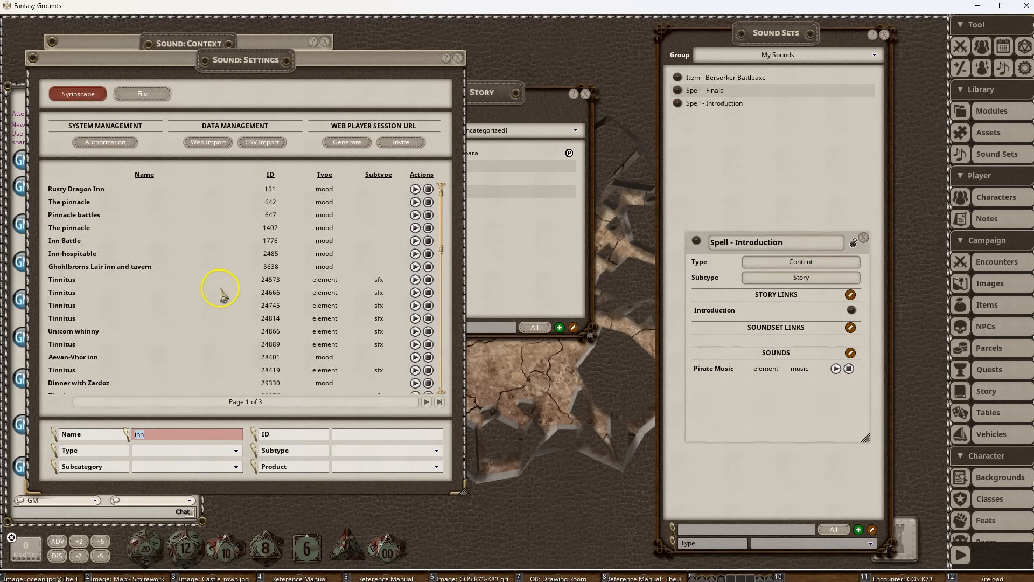
Add the Inn-hospitable mood to the Introduction sound set.
{"action": "scroll", "coordinate": [190, 266], "scroll_direction": "down", "scroll_amount": 1}
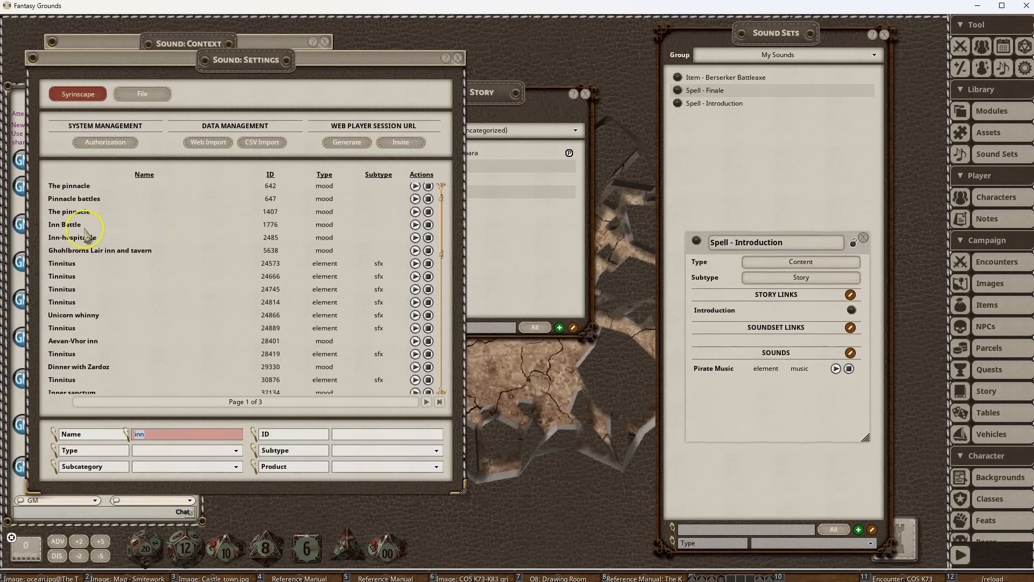
{"action": "left_click_drag", "start_coordinate": [416, 240], "coordinate": [499, 275]}
{"action": "left_click_drag", "start_coordinate": [771, 415], "coordinate": [770, 415]}
Find the Stonehill inn mood with ID 56595 in the filtered sounds and add it to the Introduction sound set.
{"action": "scroll", "coordinate": [221, 272], "scroll_direction": "down", "scroll_amount": 4}
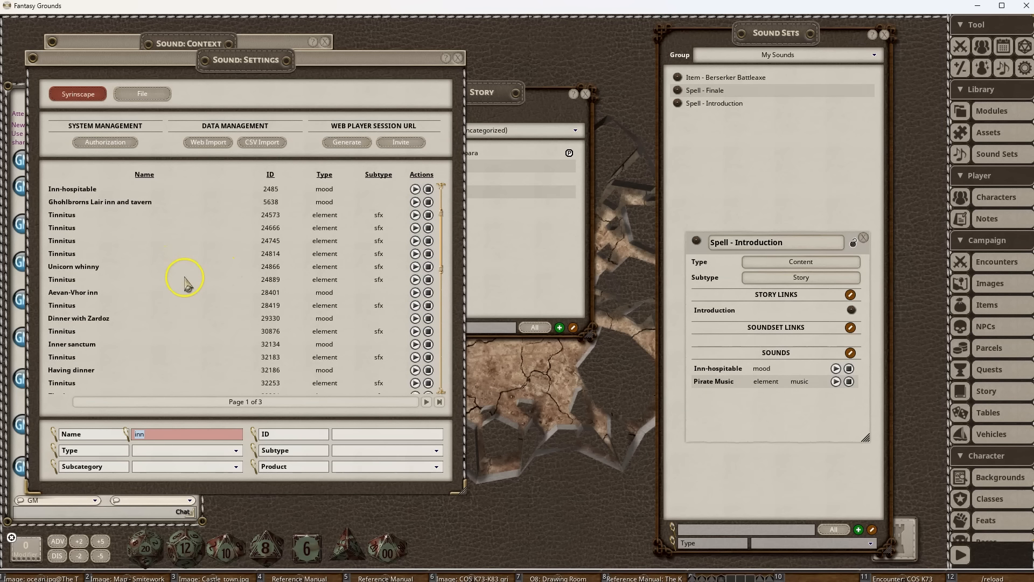
{"action": "scroll", "coordinate": [154, 299], "scroll_direction": "down", "scroll_amount": 5}
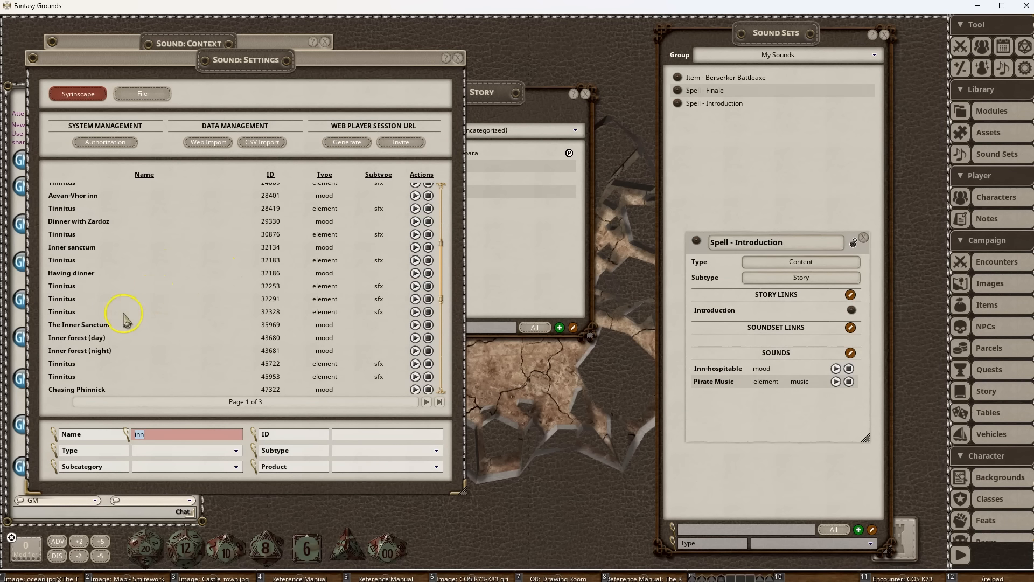
{"action": "scroll", "coordinate": [153, 323], "scroll_direction": "down", "scroll_amount": 5}
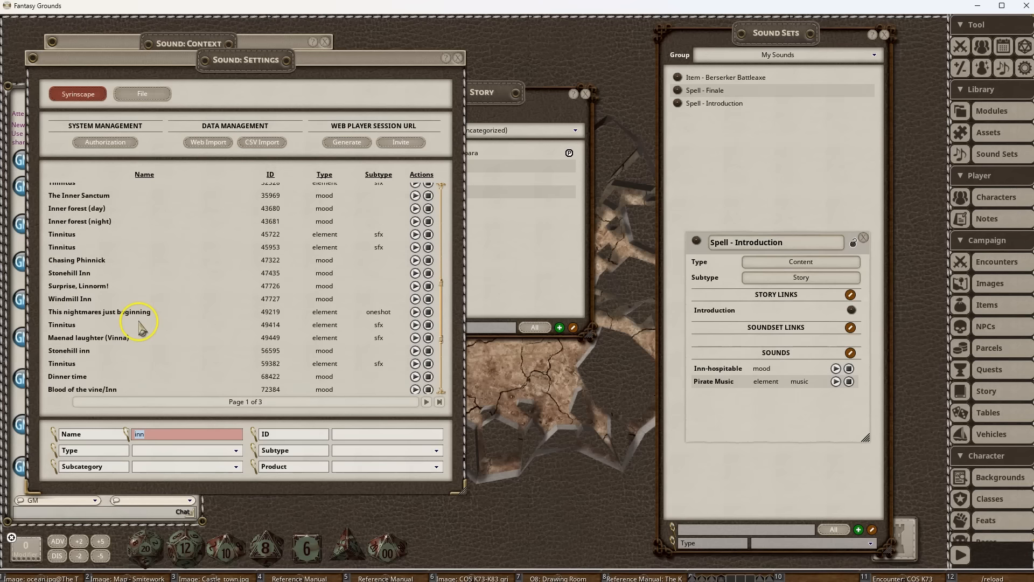
{"action": "scroll", "coordinate": [139, 327], "scroll_direction": "down", "scroll_amount": 2}
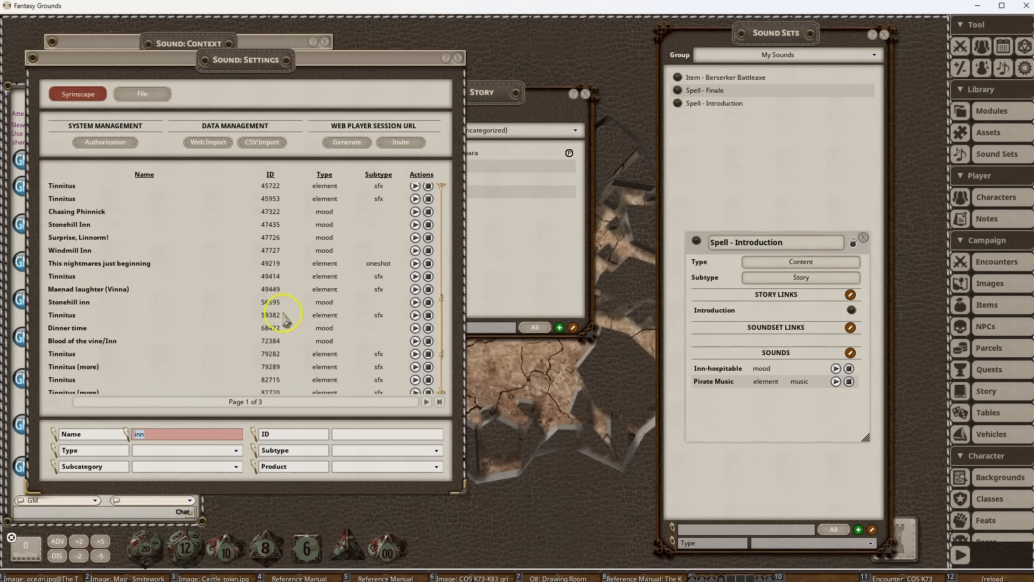
{"action": "left_click_drag", "start_coordinate": [419, 305], "coordinate": [715, 423]}
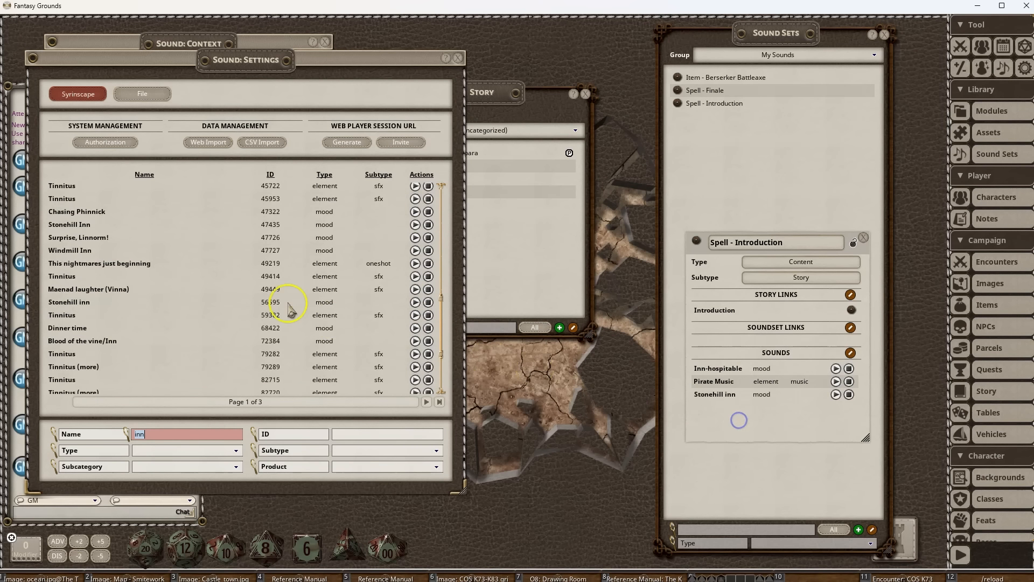
Filter the sounds by the name tavern and add the Tavern mood with ID 38789 to the Introduction sound set.
{"action": "scroll", "coordinate": [236, 297], "scroll_direction": "down", "scroll_amount": 6}
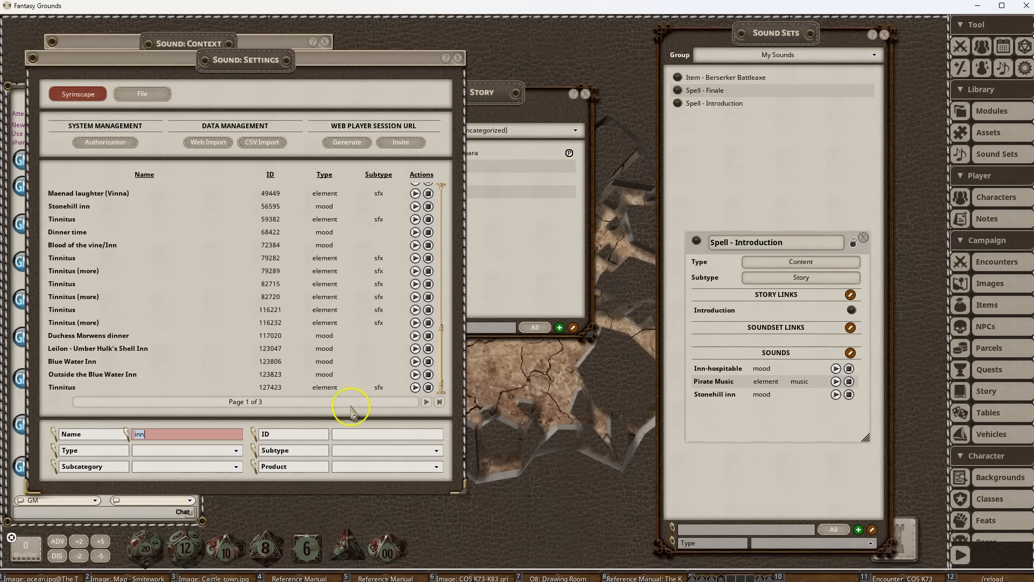
{"action": "left_click", "coordinate": [426, 402]}
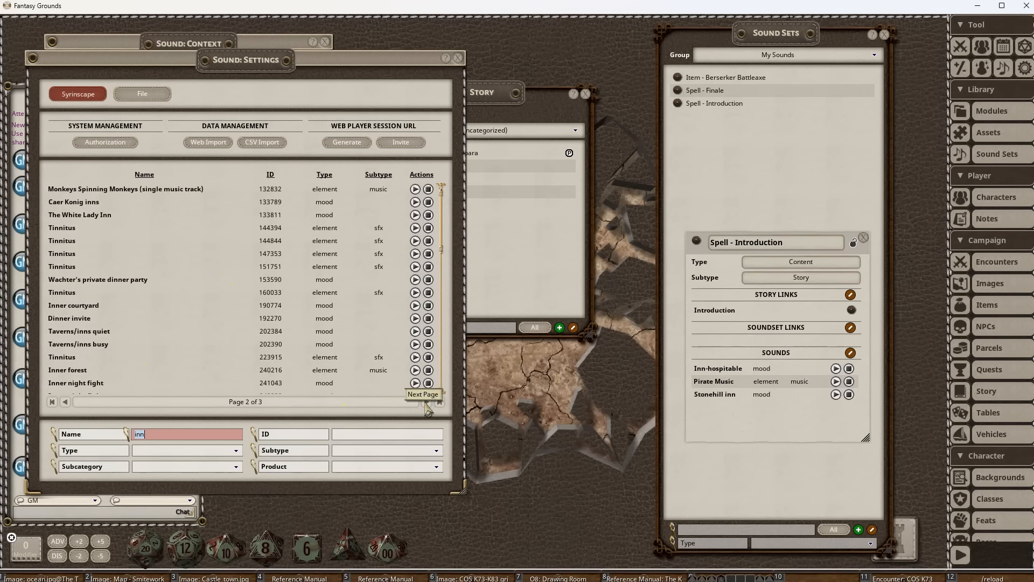
{"action": "left_click", "coordinate": [425, 402]}
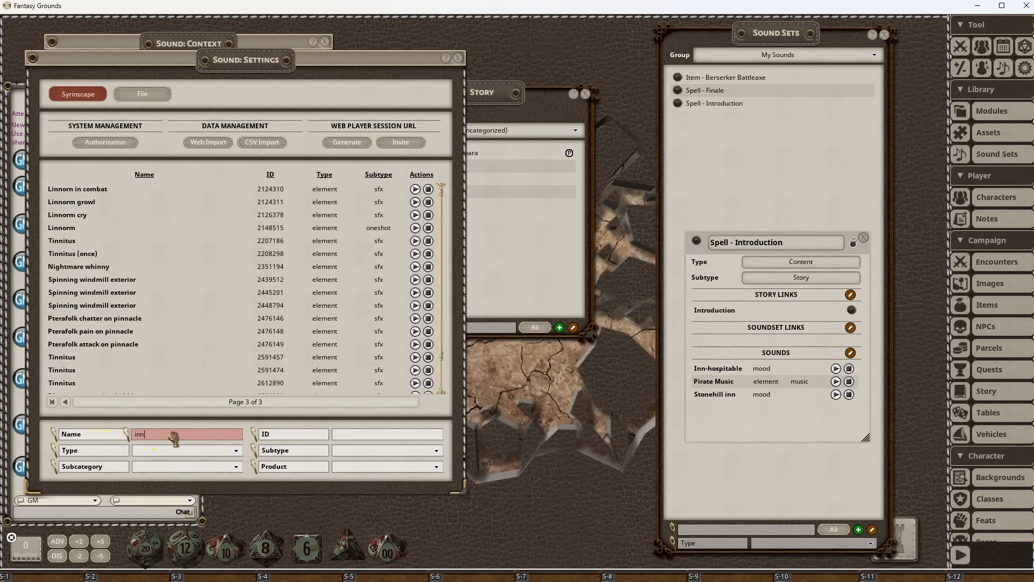
{"action": "key", "text": "BackSpace"}
{"action": "key", "text": "BackSpace"}
{"action": "key", "text": "BackSpace"}
{"action": "type", "text": "tavern"}
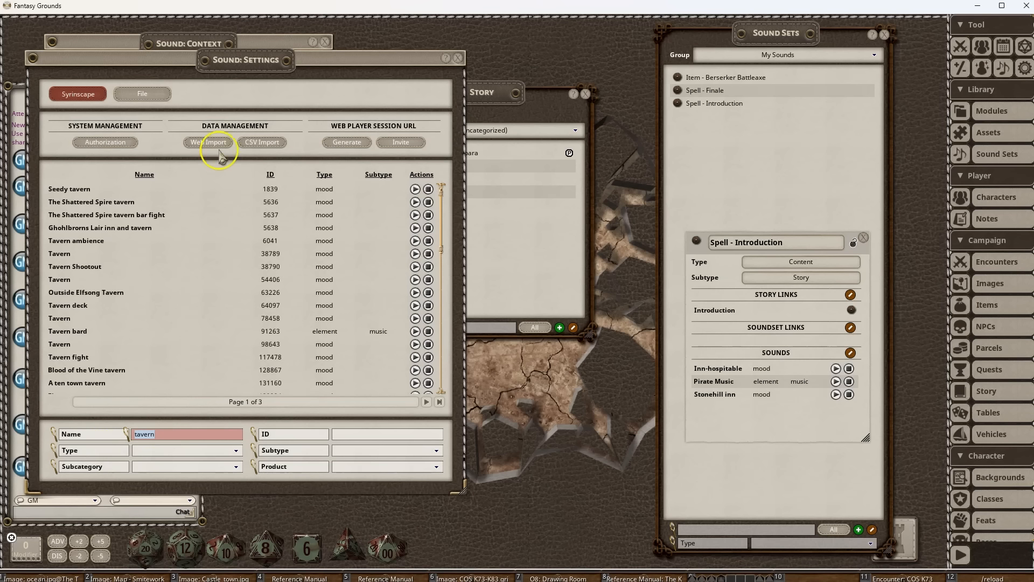
{"action": "left_click_drag", "start_coordinate": [409, 253], "coordinate": [747, 425]}
{"action": "scroll", "coordinate": [253, 259], "scroll_direction": "down", "scroll_amount": 2}
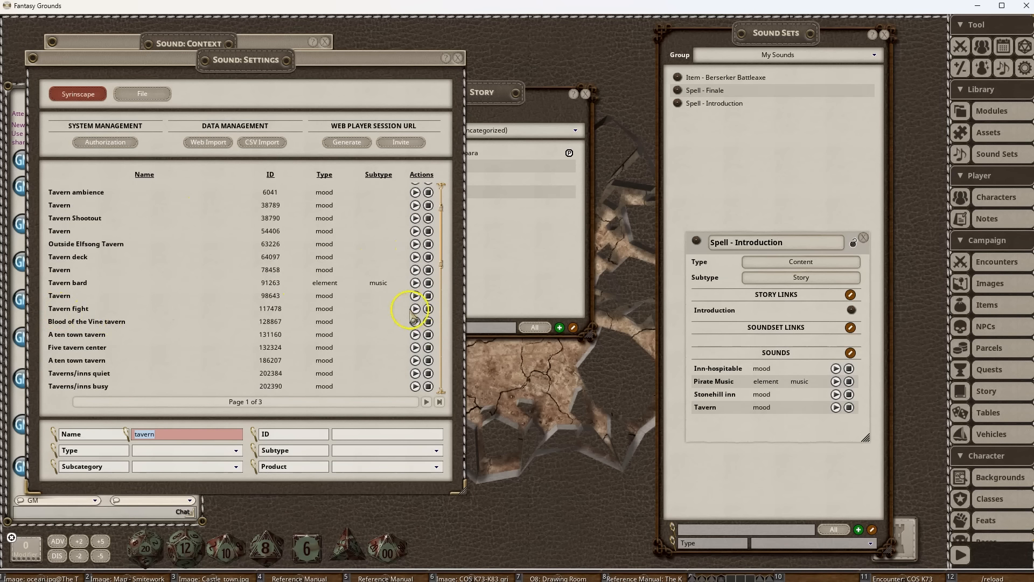
Add the Tavern fight mood with ID 117478 and the Tavern hearths sound effect with ID 737987 to the Introduction sound set.
{"action": "left_click_drag", "start_coordinate": [415, 310], "coordinate": [723, 423]}
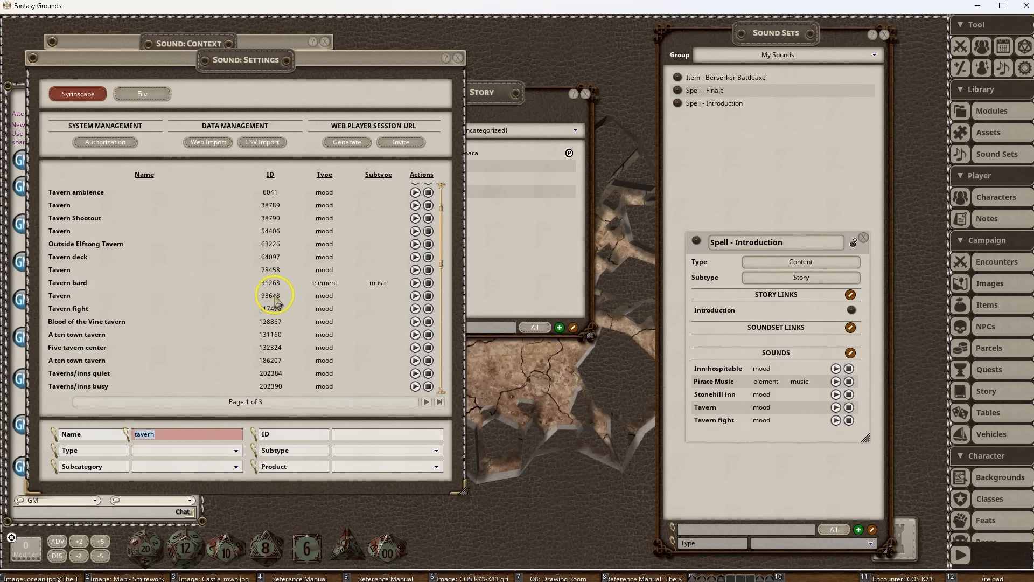
{"action": "scroll", "coordinate": [271, 301], "scroll_direction": "down", "scroll_amount": 3}
{"action": "scroll", "coordinate": [271, 307], "scroll_direction": "down", "scroll_amount": 1}
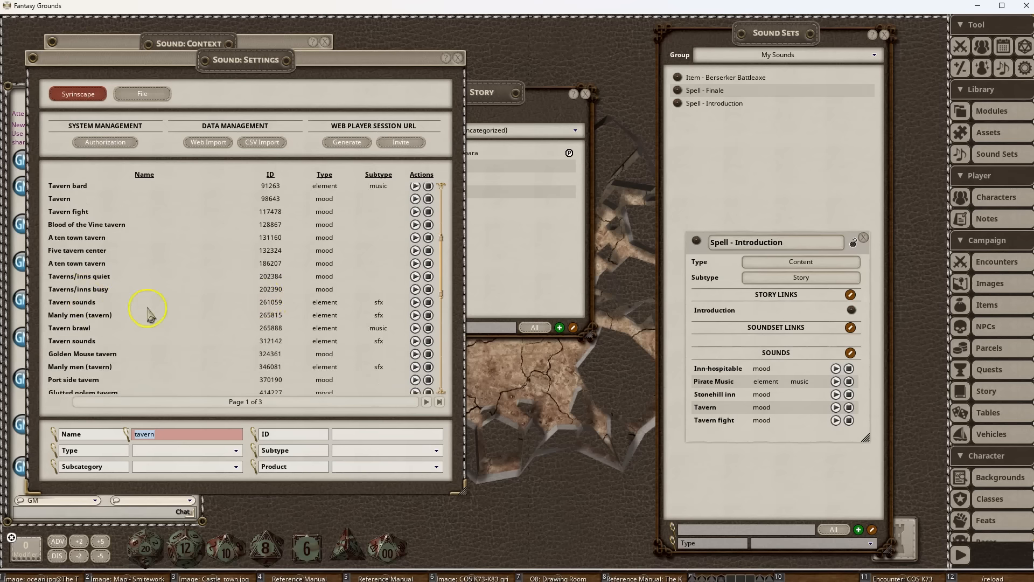
{"action": "left_click_drag", "start_coordinate": [415, 301], "coordinate": [726, 419]}
{"action": "scroll", "coordinate": [397, 308], "scroll_direction": "down", "scroll_amount": 10}
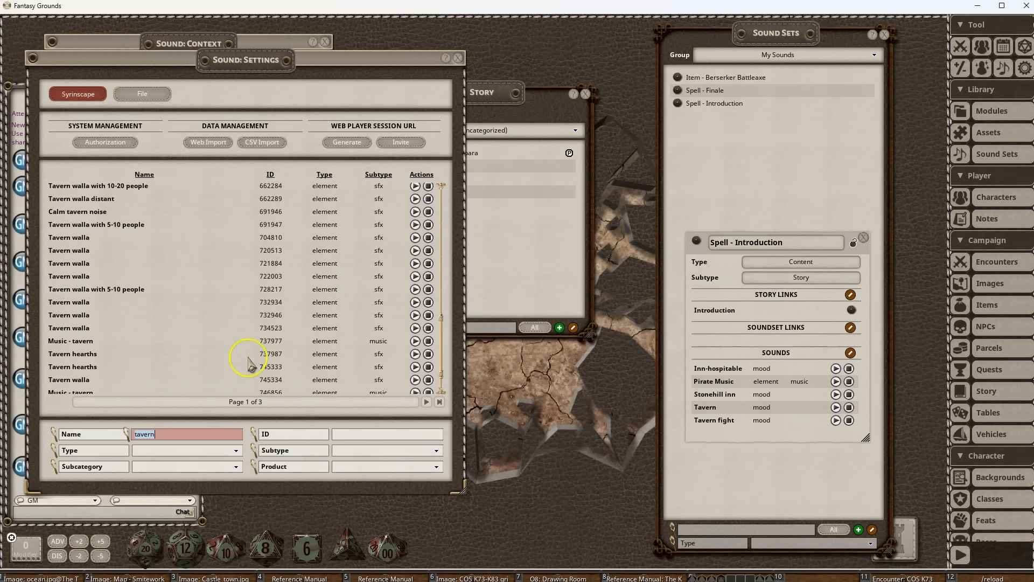
{"action": "left_click_drag", "start_coordinate": [415, 354], "coordinate": [736, 431]}
{"action": "left_click", "coordinate": [457, 57]}
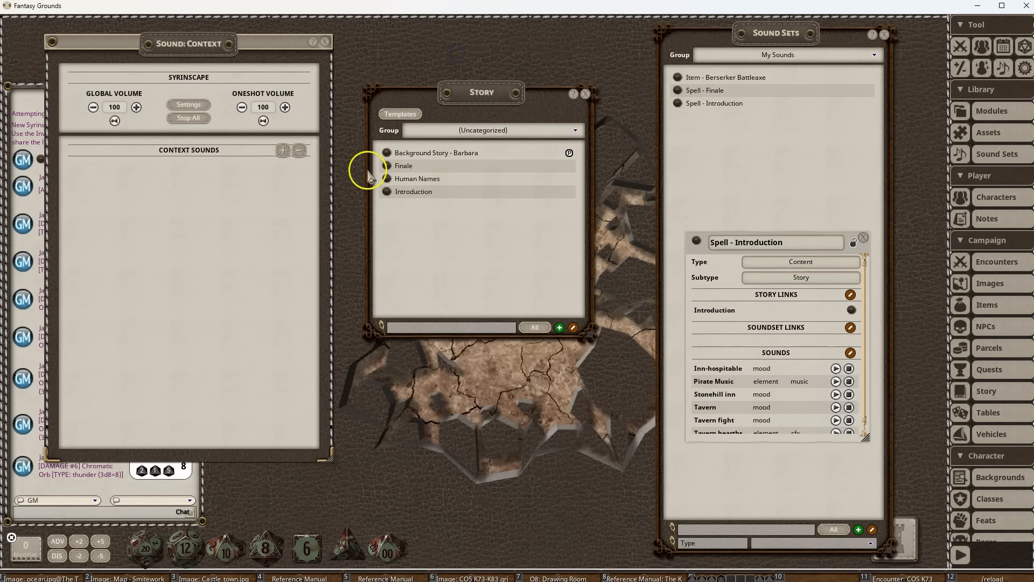
Duplicate the Introduction story and check the original's context sounds, closing the story and the Introduction sound set.
{"action": "left_click_drag", "start_coordinate": [415, 195], "coordinate": [427, 293]}
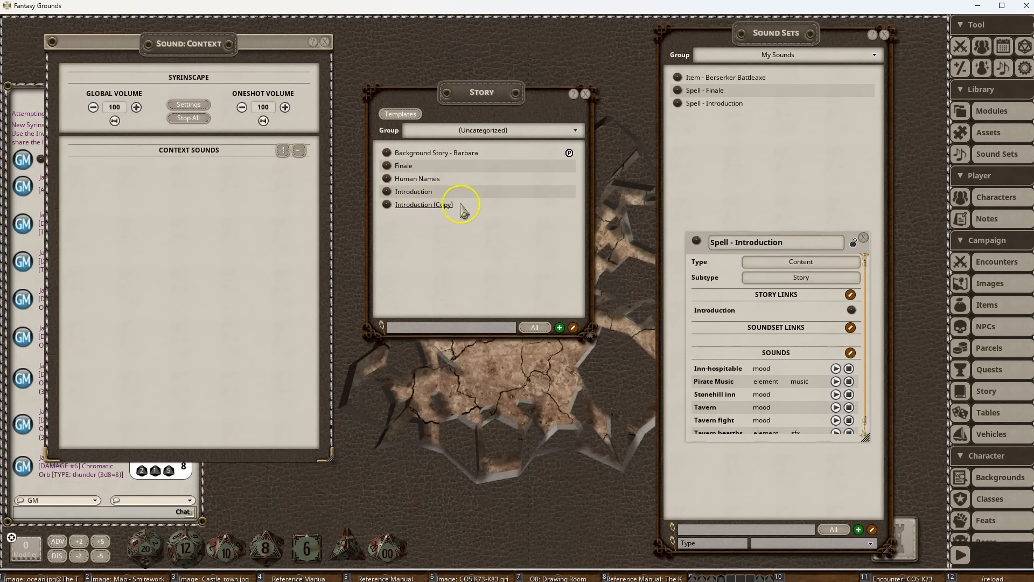
{"action": "left_click", "coordinate": [401, 193]}
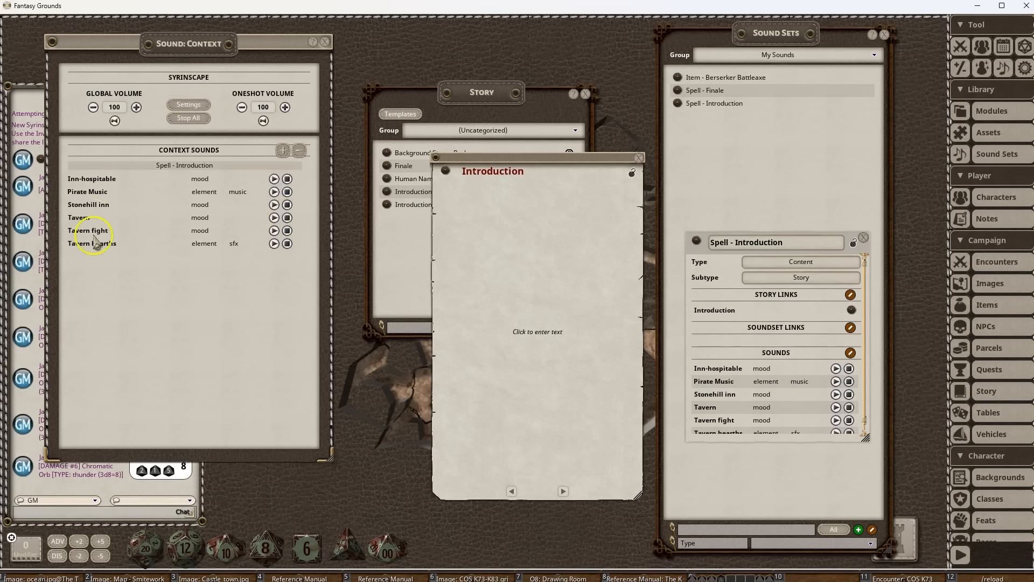
{"action": "scroll", "coordinate": [781, 388], "scroll_direction": "down", "scroll_amount": 1}
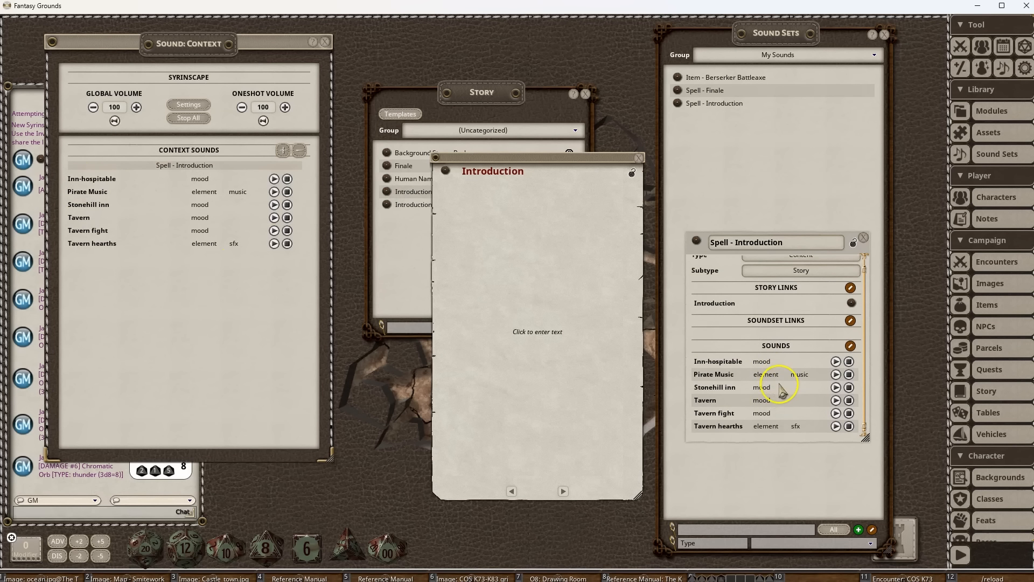
{"action": "scroll", "coordinate": [765, 372], "scroll_direction": "up", "scroll_amount": 1}
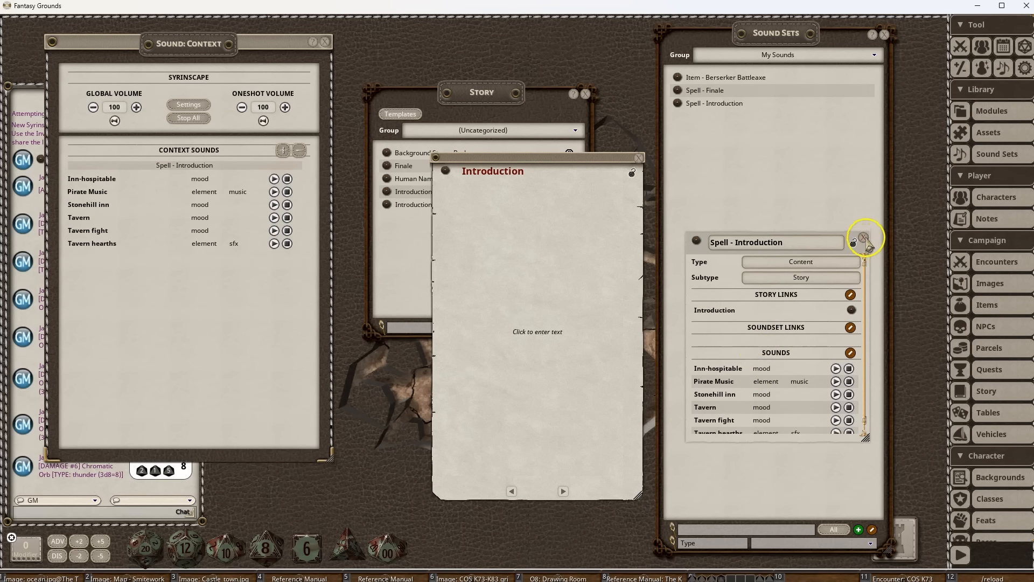
{"action": "left_click", "coordinate": [861, 238]}
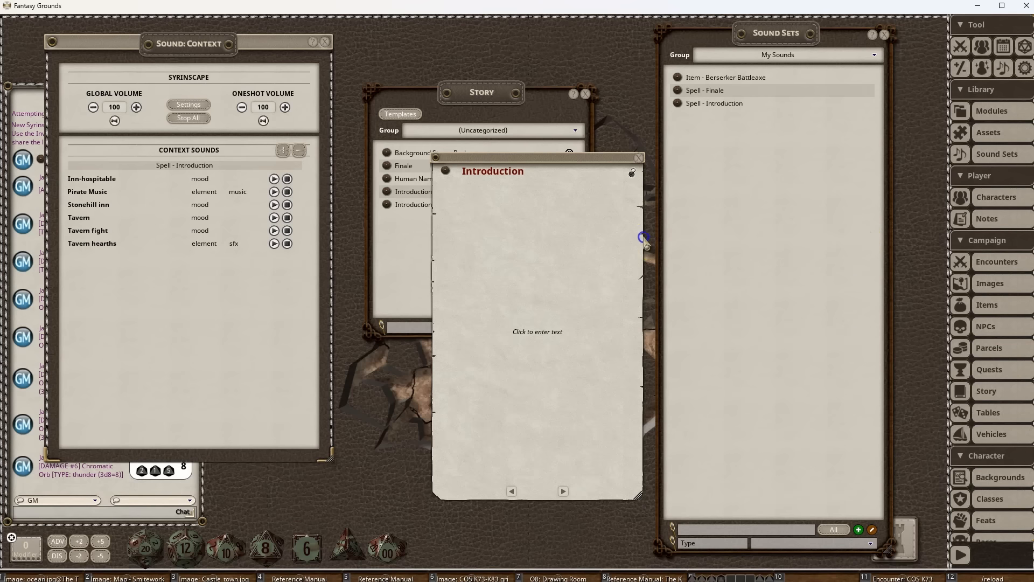
{"action": "left_click", "coordinate": [639, 158]}
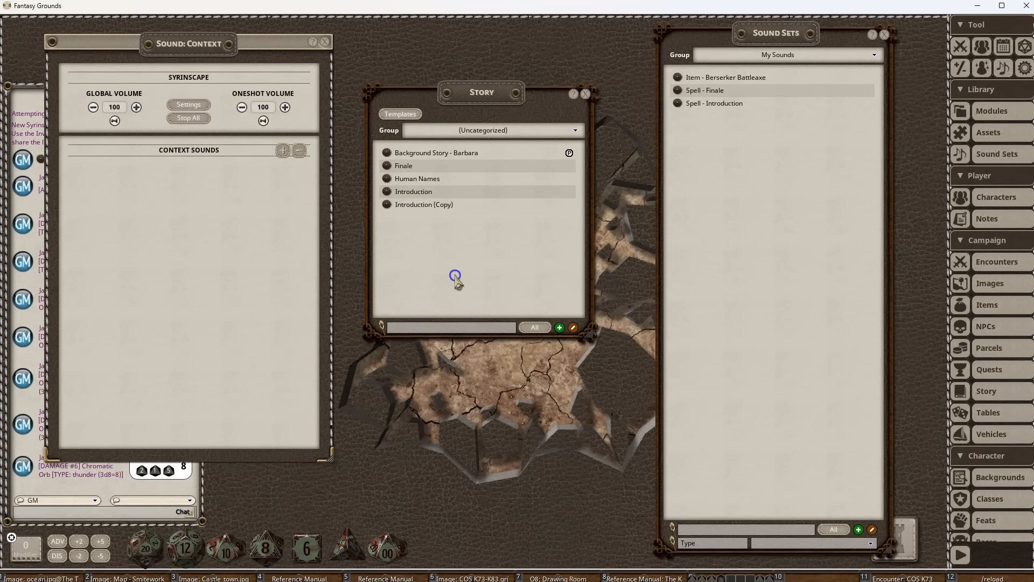
Rearrange the story list and sound context windows and reopen the Introduction sound set.
{"action": "left_click_drag", "start_coordinate": [445, 242], "coordinate": [503, 227]}
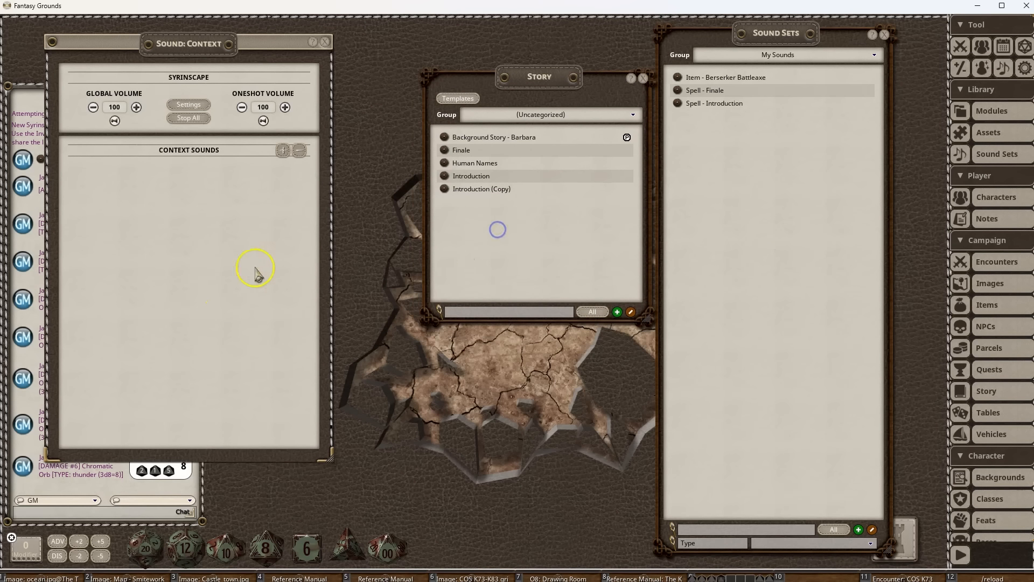
{"action": "left_click_drag", "start_coordinate": [245, 265], "coordinate": [295, 270]}
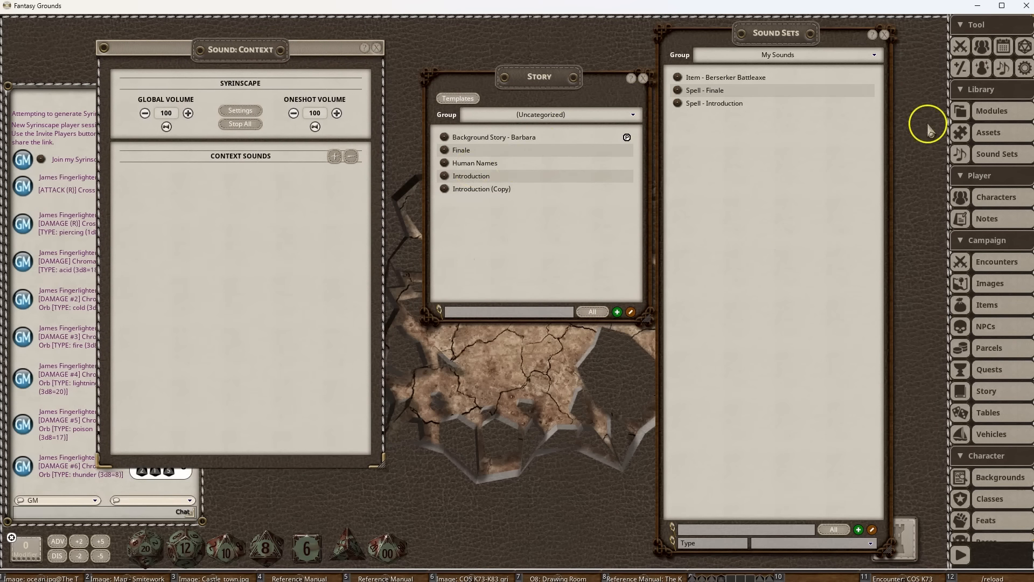
{"action": "left_click", "coordinate": [967, 152]}
{"action": "left_click", "coordinate": [964, 152]}
{"action": "left_click", "coordinate": [678, 103]}
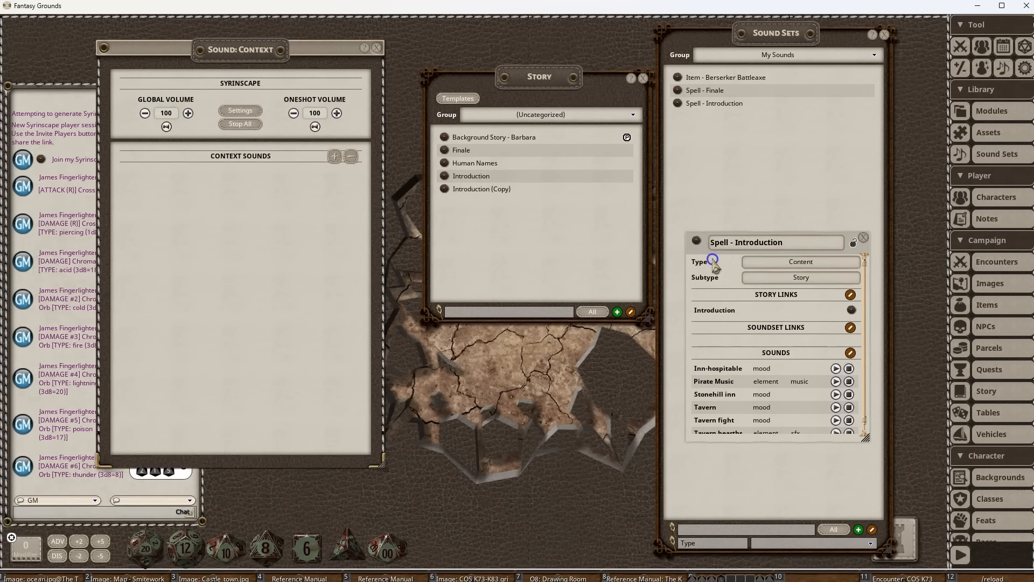
{"action": "left_click_drag", "start_coordinate": [695, 264], "coordinate": [676, 254]}
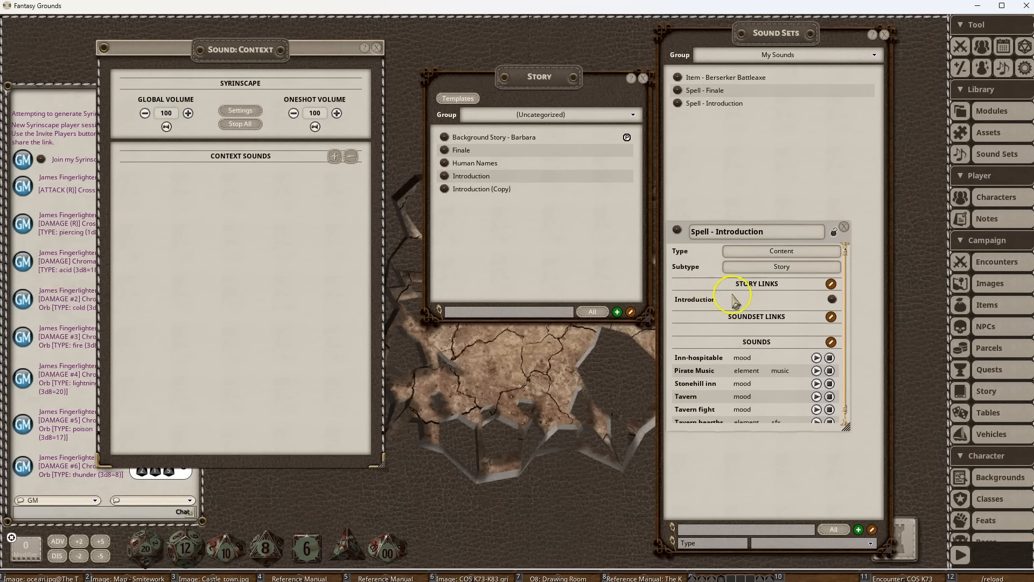
Create a story titled Adventure 2 - Intro and add it to the Introduction sound set's story links.
{"action": "left_click", "coordinate": [617, 312]}
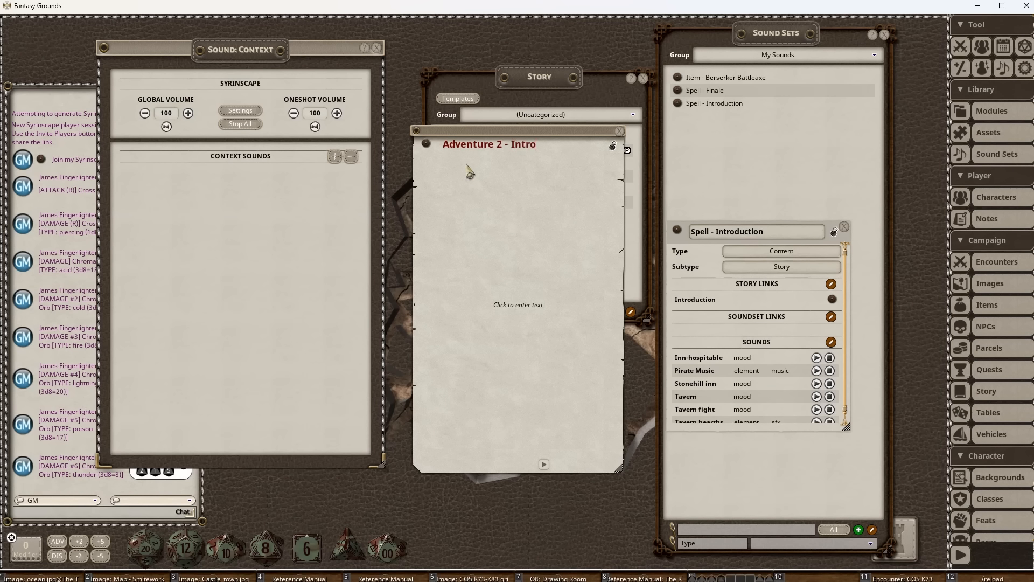
{"action": "left_click", "coordinate": [470, 167]}
{"action": "left_click_drag", "start_coordinate": [732, 300], "coordinate": [731, 300]}
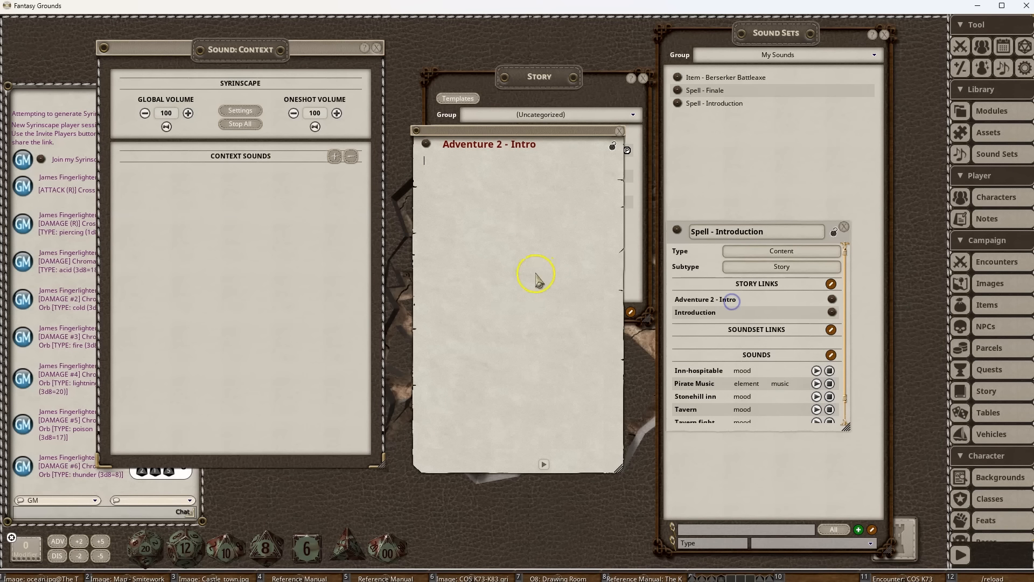
{"action": "left_click", "coordinate": [620, 131]}
Open the Introduction and Adventure 2 - Intro stories one after the other to compare their context sounds.
{"action": "left_click", "coordinate": [473, 189]}
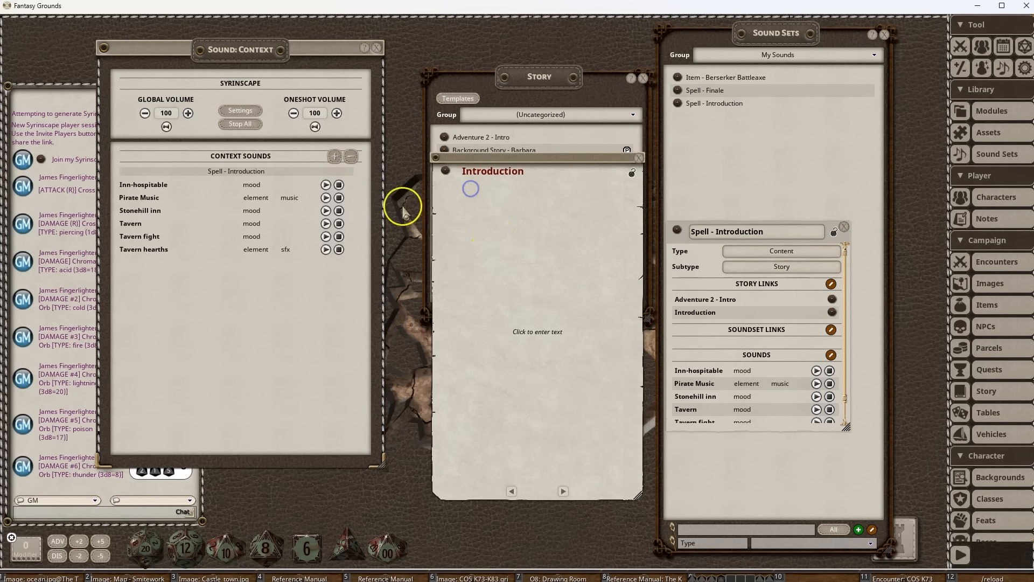
{"action": "left_click", "coordinate": [639, 158]}
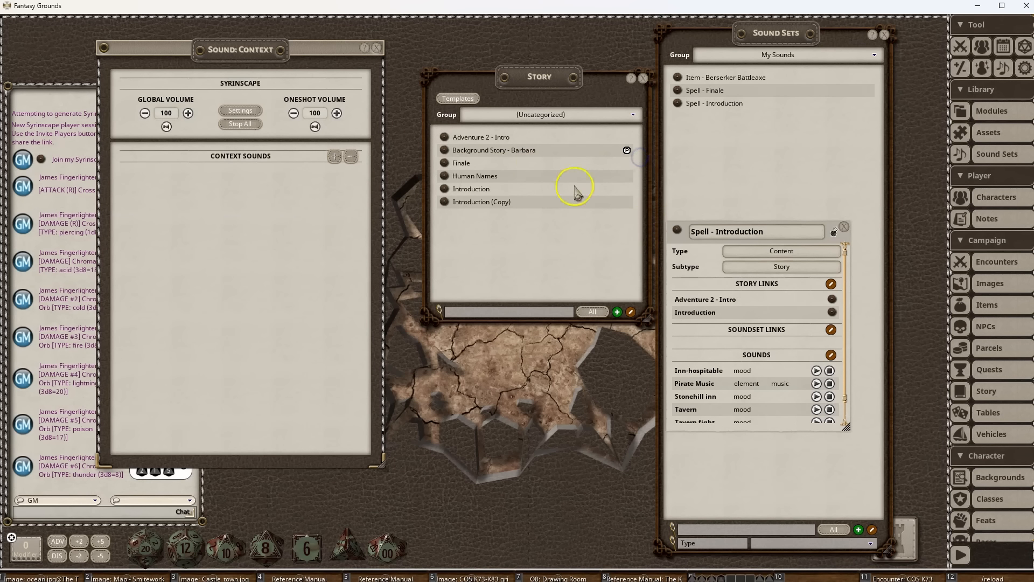
{"action": "left_click", "coordinate": [470, 138]}
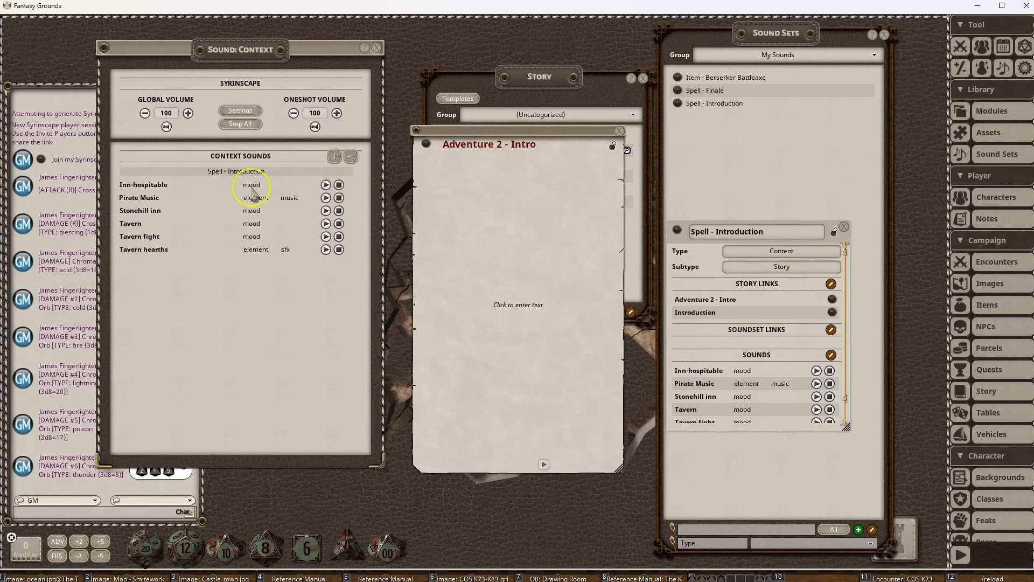
{"action": "left_click", "coordinate": [619, 134]}
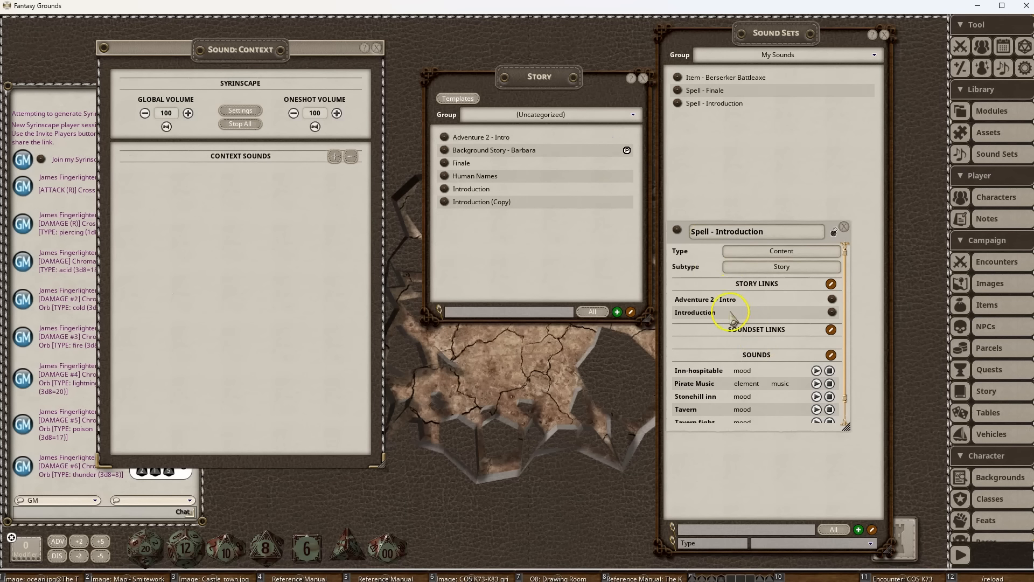
Review the story links and sounds of the Introduction sound set and close it.
{"action": "scroll", "coordinate": [728, 301], "scroll_direction": "down", "scroll_amount": 1}
{"action": "scroll", "coordinate": [731, 302], "scroll_direction": "up", "scroll_amount": 1}
{"action": "scroll", "coordinate": [762, 324], "scroll_direction": "down", "scroll_amount": 1}
{"action": "scroll", "coordinate": [750, 321], "scroll_direction": "up", "scroll_amount": 1}
{"action": "scroll", "coordinate": [746, 320], "scroll_direction": "down", "scroll_amount": 1}
{"action": "scroll", "coordinate": [738, 317], "scroll_direction": "up", "scroll_amount": 1}
{"action": "left_click", "coordinate": [844, 227]}
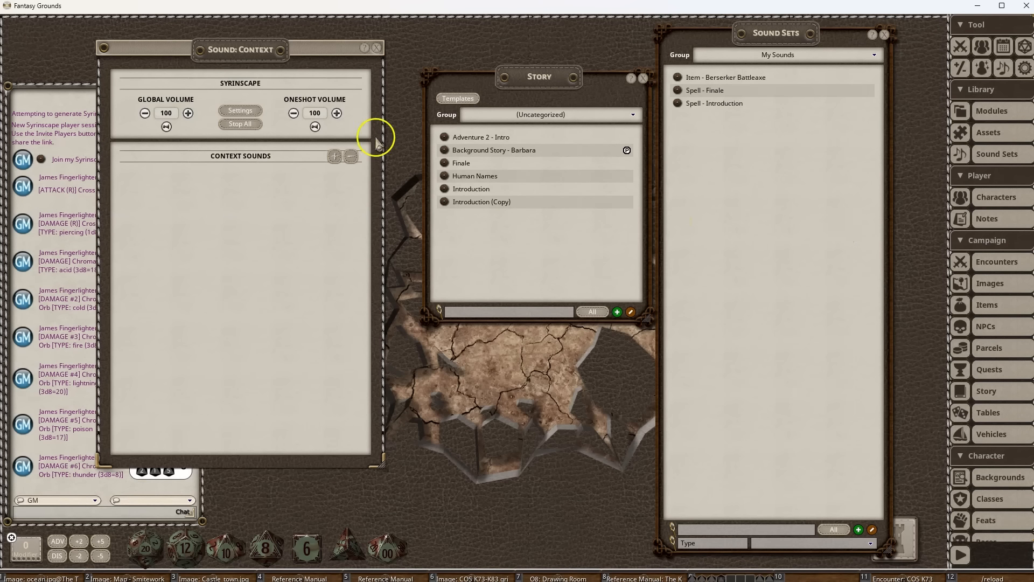
Examine the sound settings for local files and the sound file import dialog, closing both without importing.
{"action": "left_click", "coordinate": [239, 113]}
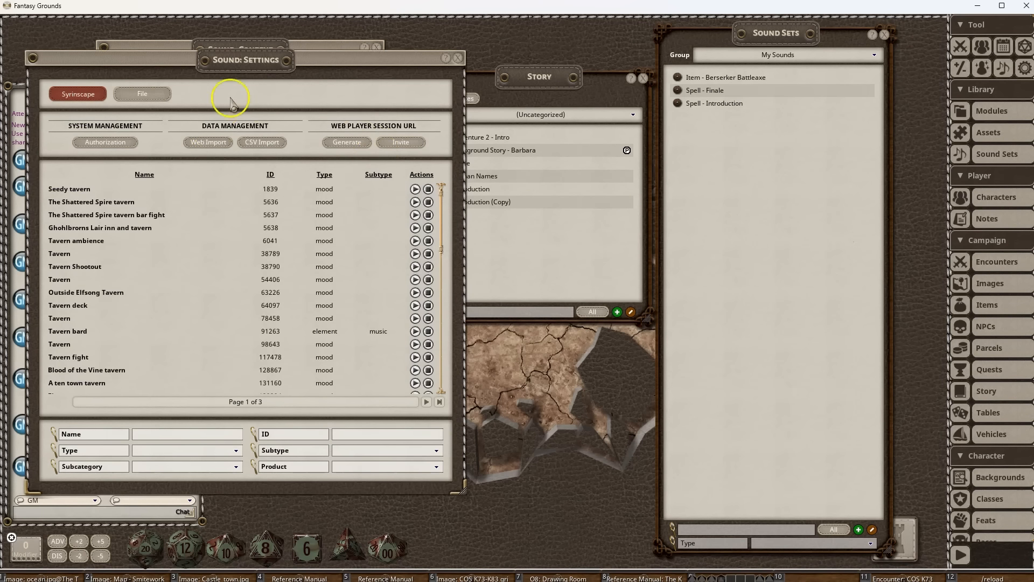
{"action": "left_click_drag", "start_coordinate": [236, 63], "coordinate": [402, 73]}
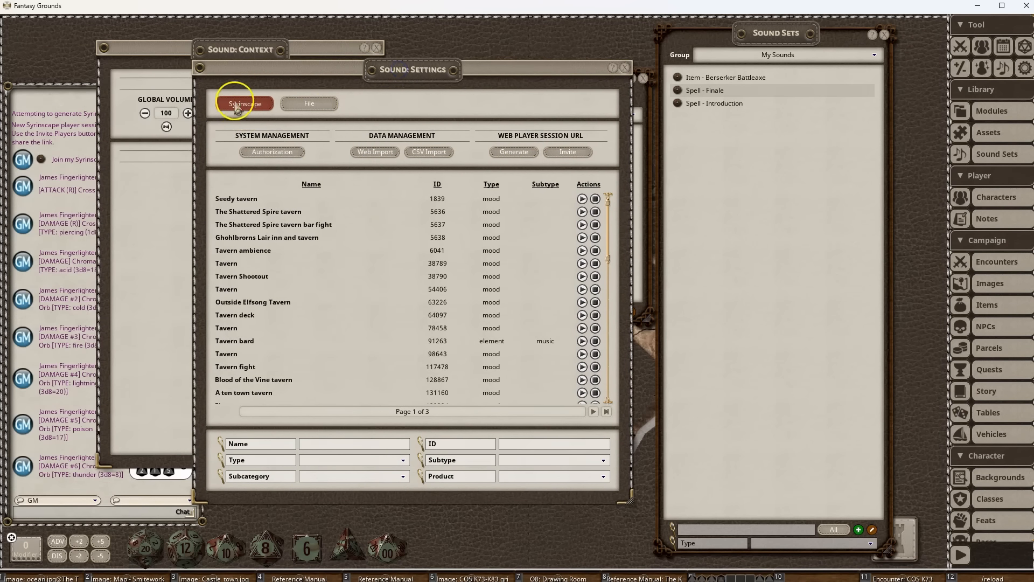
{"action": "left_click", "coordinate": [309, 103]}
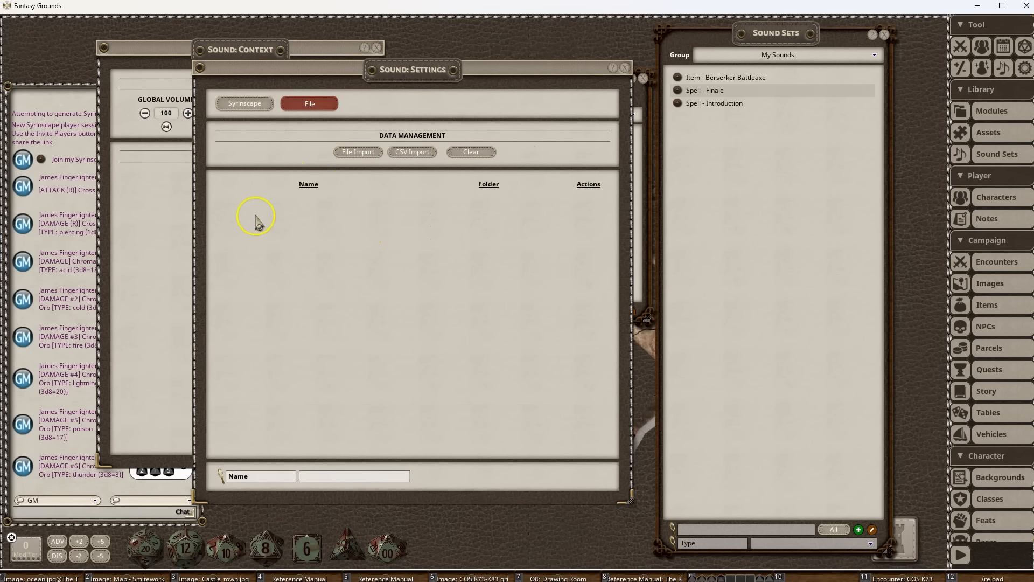
{"action": "left_click", "coordinate": [346, 152]}
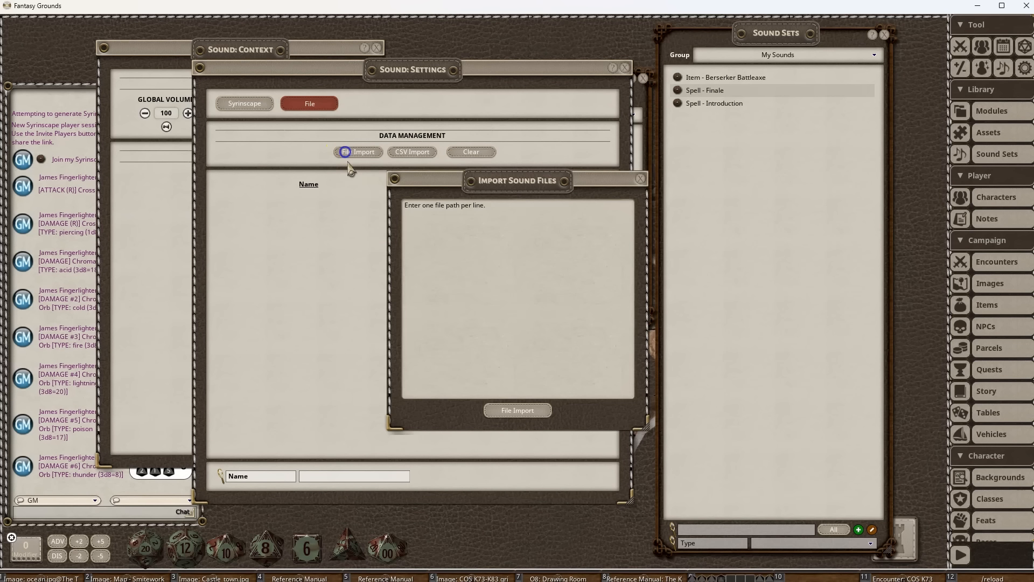
{"action": "left_click", "coordinate": [416, 207]}
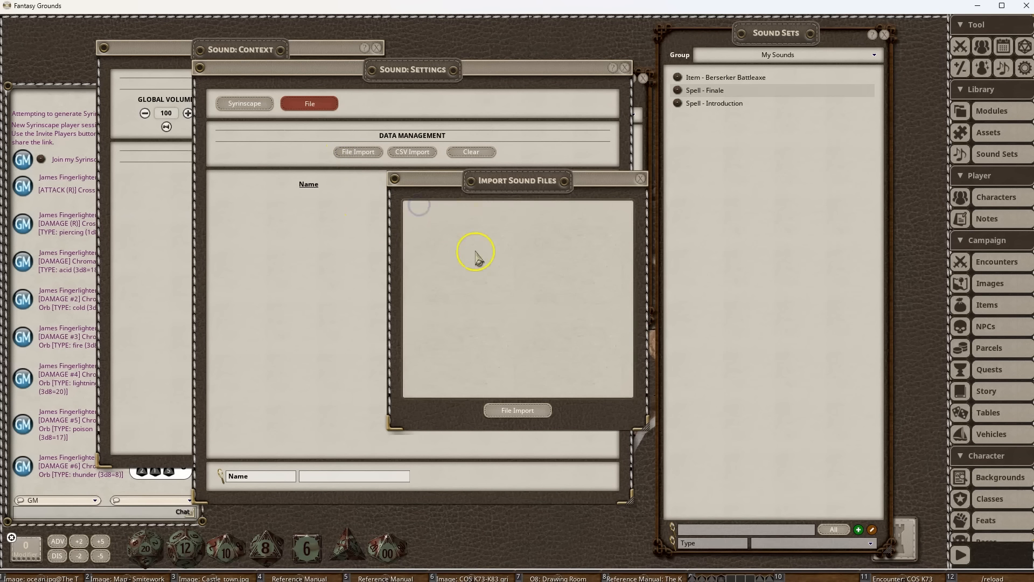
{"action": "left_click", "coordinate": [640, 179]}
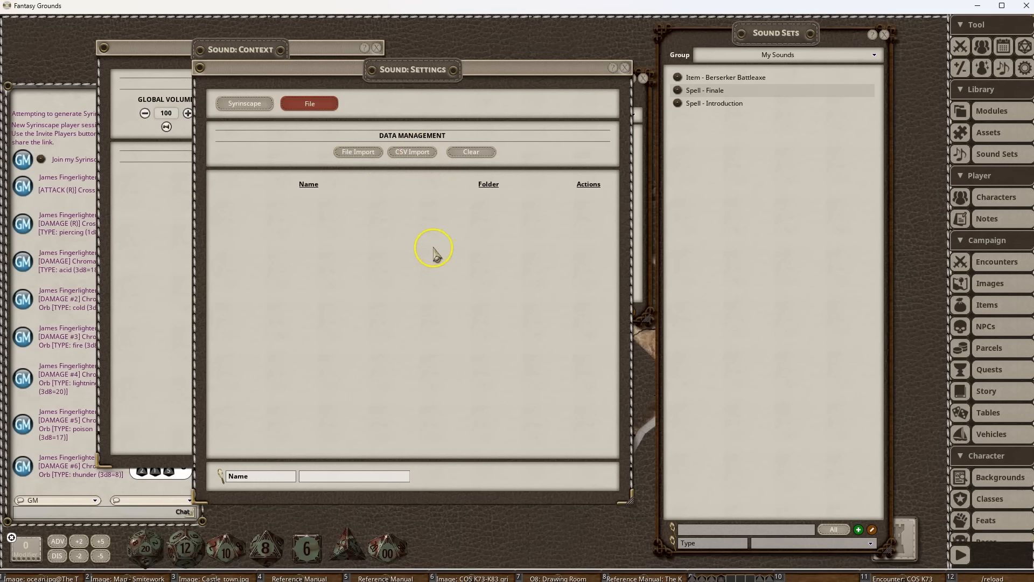
{"action": "mouse_move", "coordinate": [412, 248]}
{"action": "left_mouse_down"}
{"action": "mouse_move", "coordinate": [428, 277]}
{"action": "mouse_move", "coordinate": [406, 261]}
{"action": "left_mouse_up"}
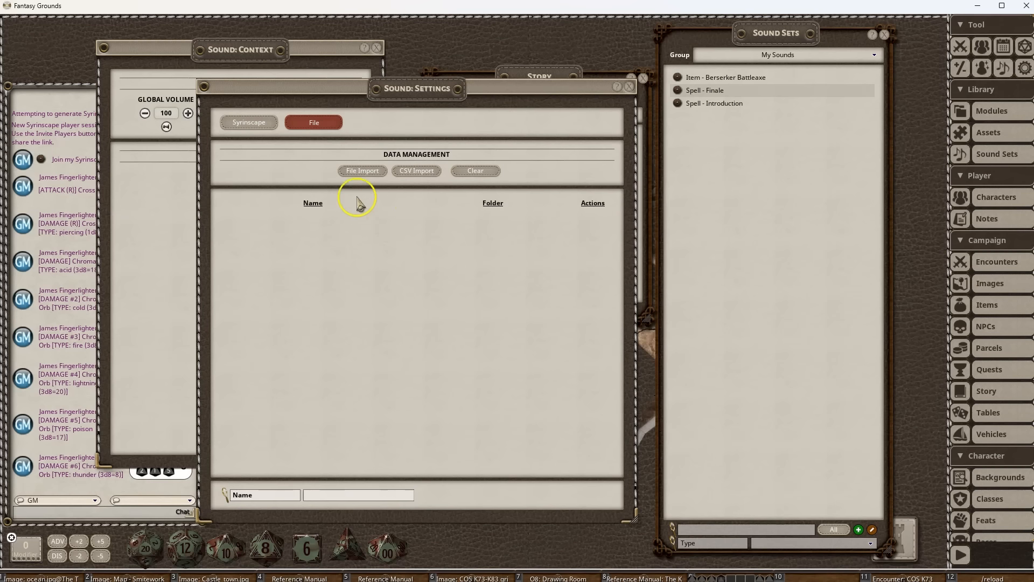
{"action": "left_click", "coordinate": [629, 86]}
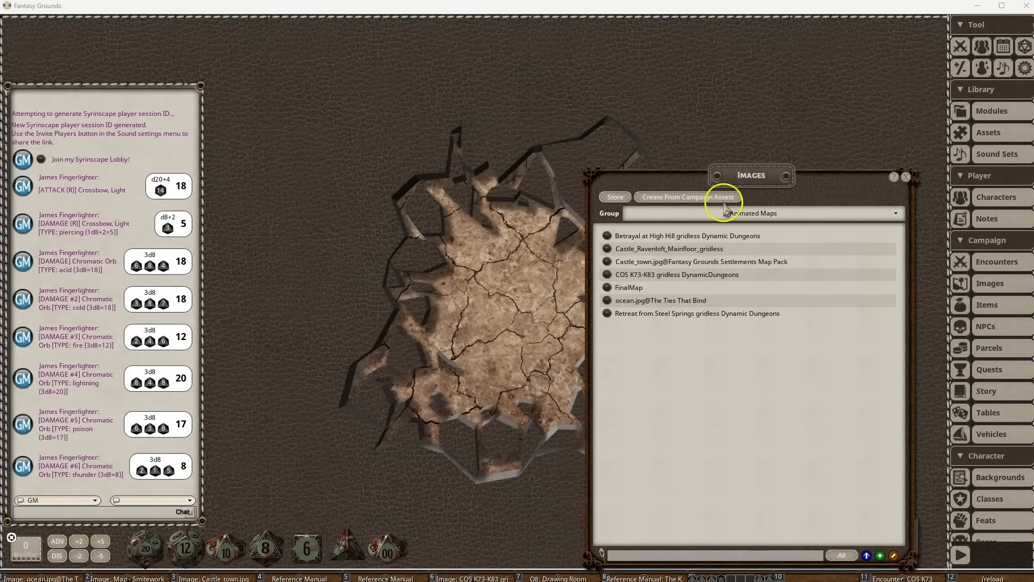
Inspect the file types offered for image import, filter by UVTT Files, and cancel the import.
{"action": "left_click_drag", "start_coordinate": [751, 176], "coordinate": [747, 107]}
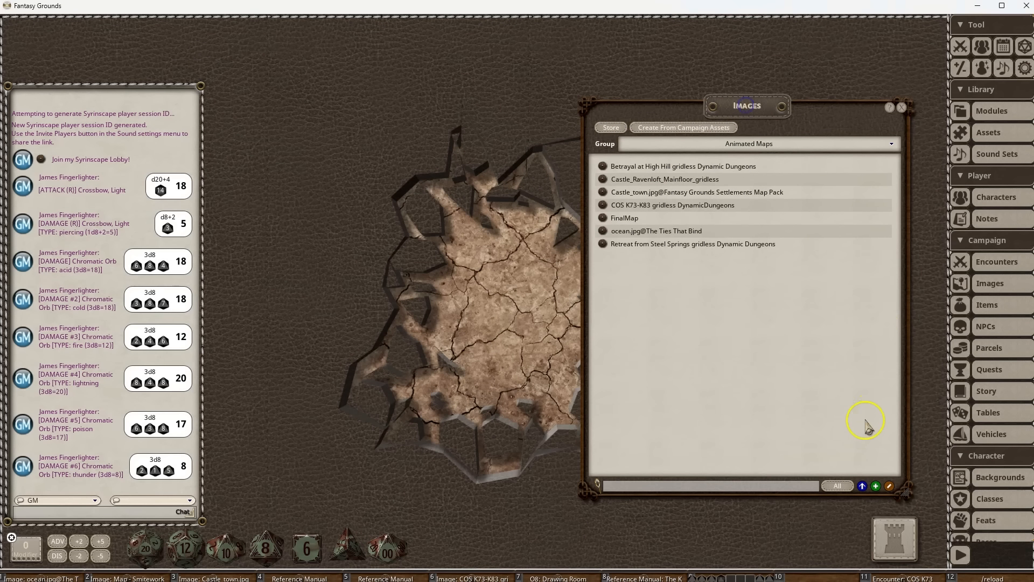
{"action": "left_click", "coordinate": [863, 486]}
{"action": "left_click_drag", "start_coordinate": [429, 11], "coordinate": [522, 48]}
{"action": "left_click", "coordinate": [668, 397]}
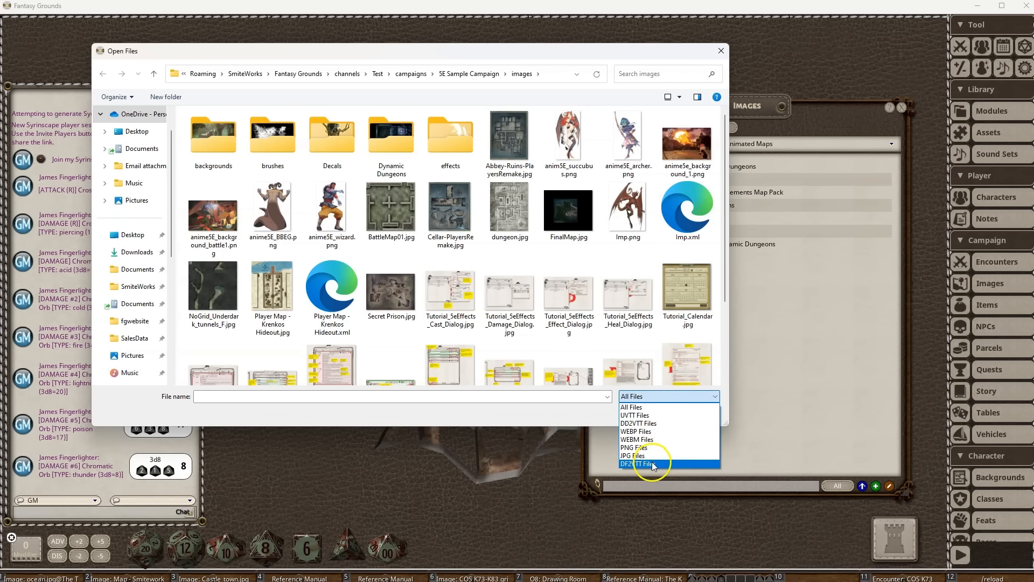
{"action": "left_click", "coordinate": [654, 416]}
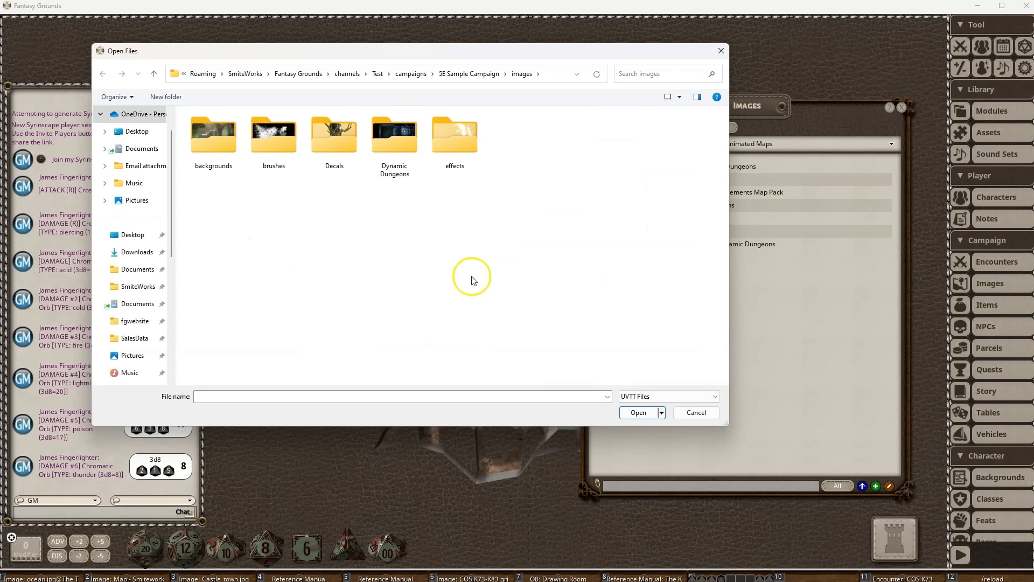
{"action": "left_click", "coordinate": [693, 413]}
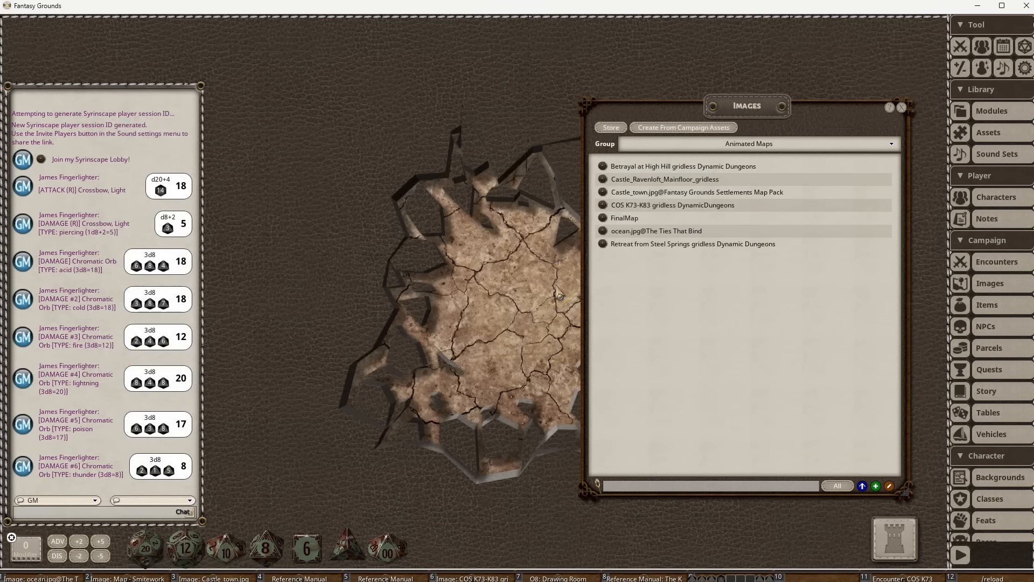